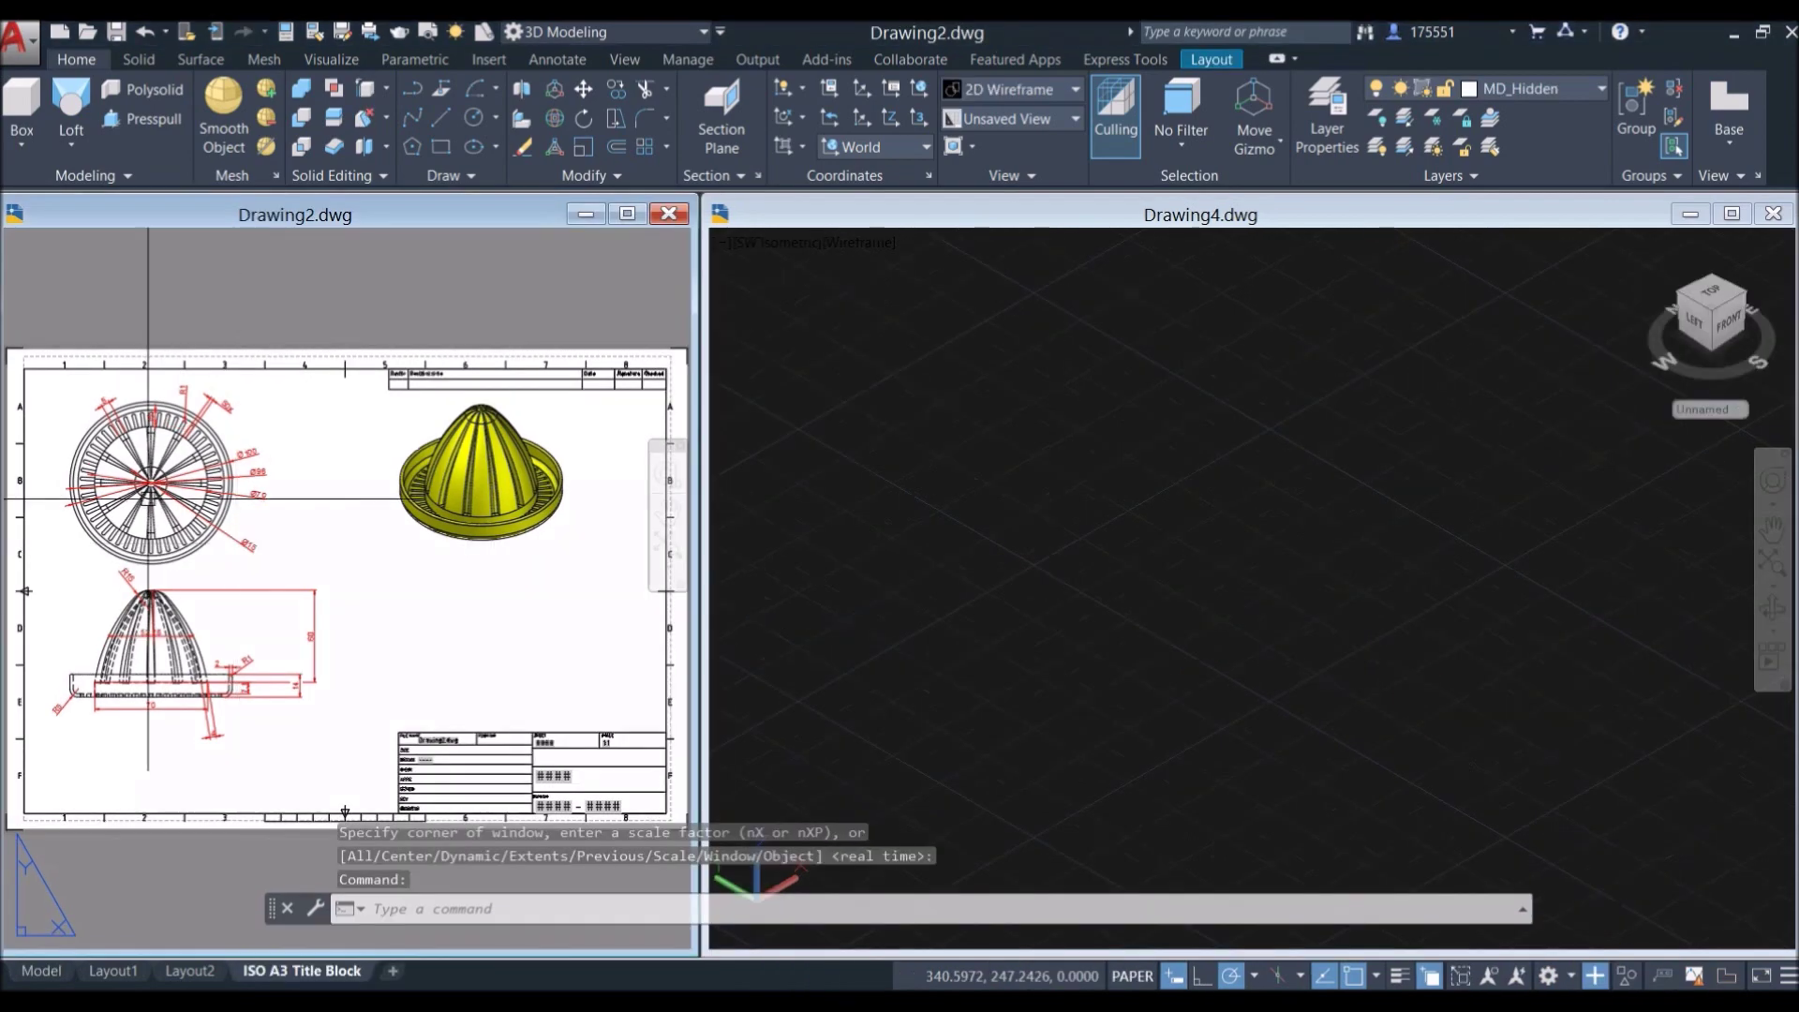
Step: Zoom in on the reference's circular top view showing the Ø100, Ø96, Ø70 and Ø15 dimensions
scroll(24, 786, "up", 5)
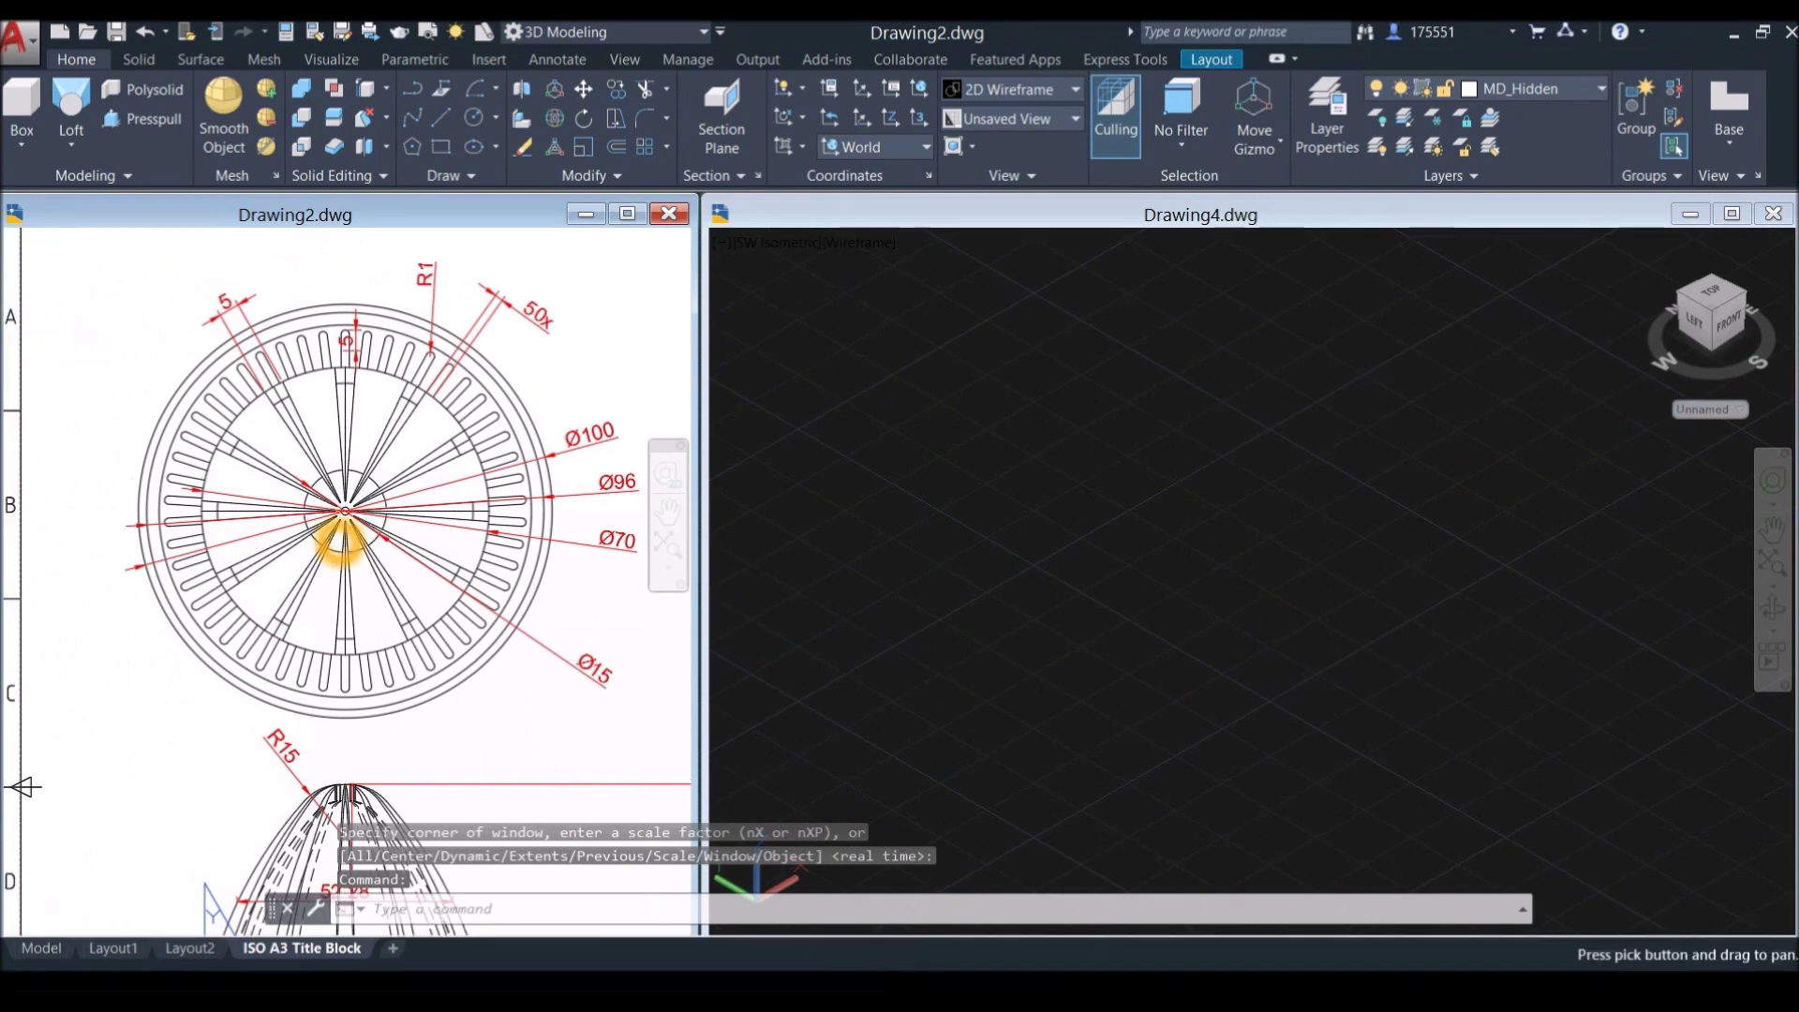
Step: Draw a Ø70 circle centred at the origin of the new 3D drawing
left_click(899, 455)
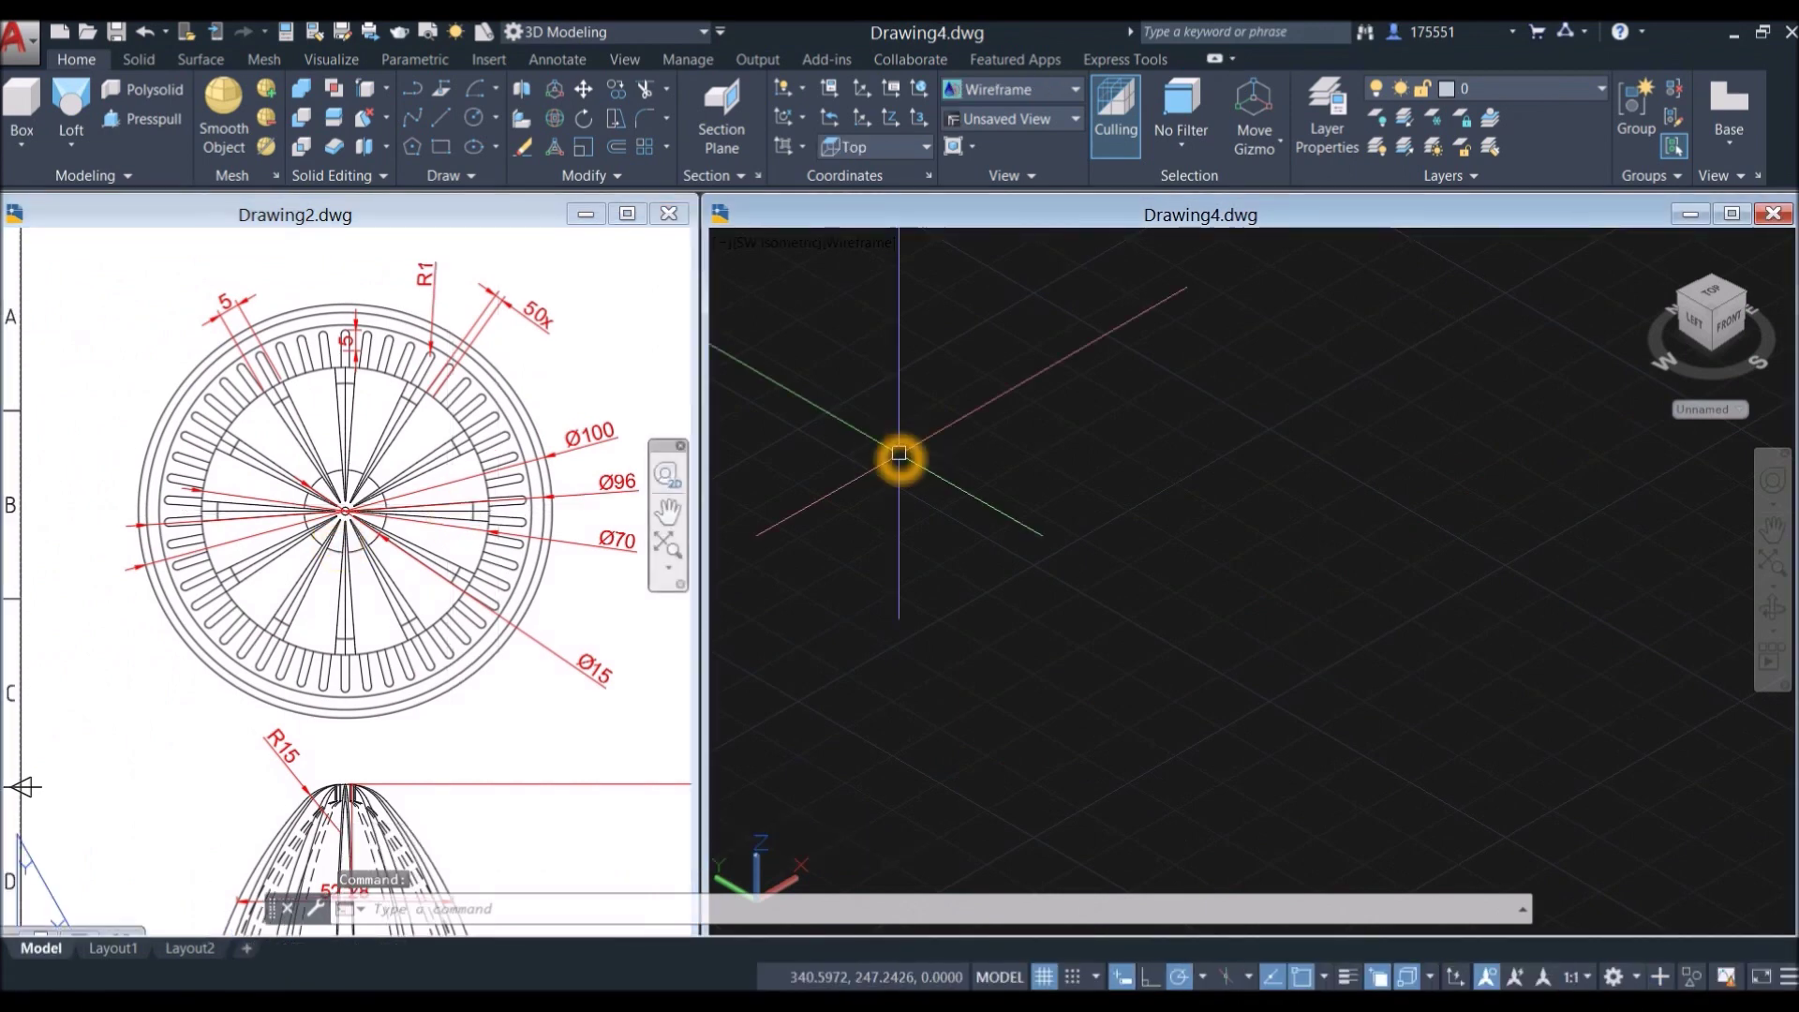
left_click(899, 455)
type("c")
key("Return")
left_click(1104, 542)
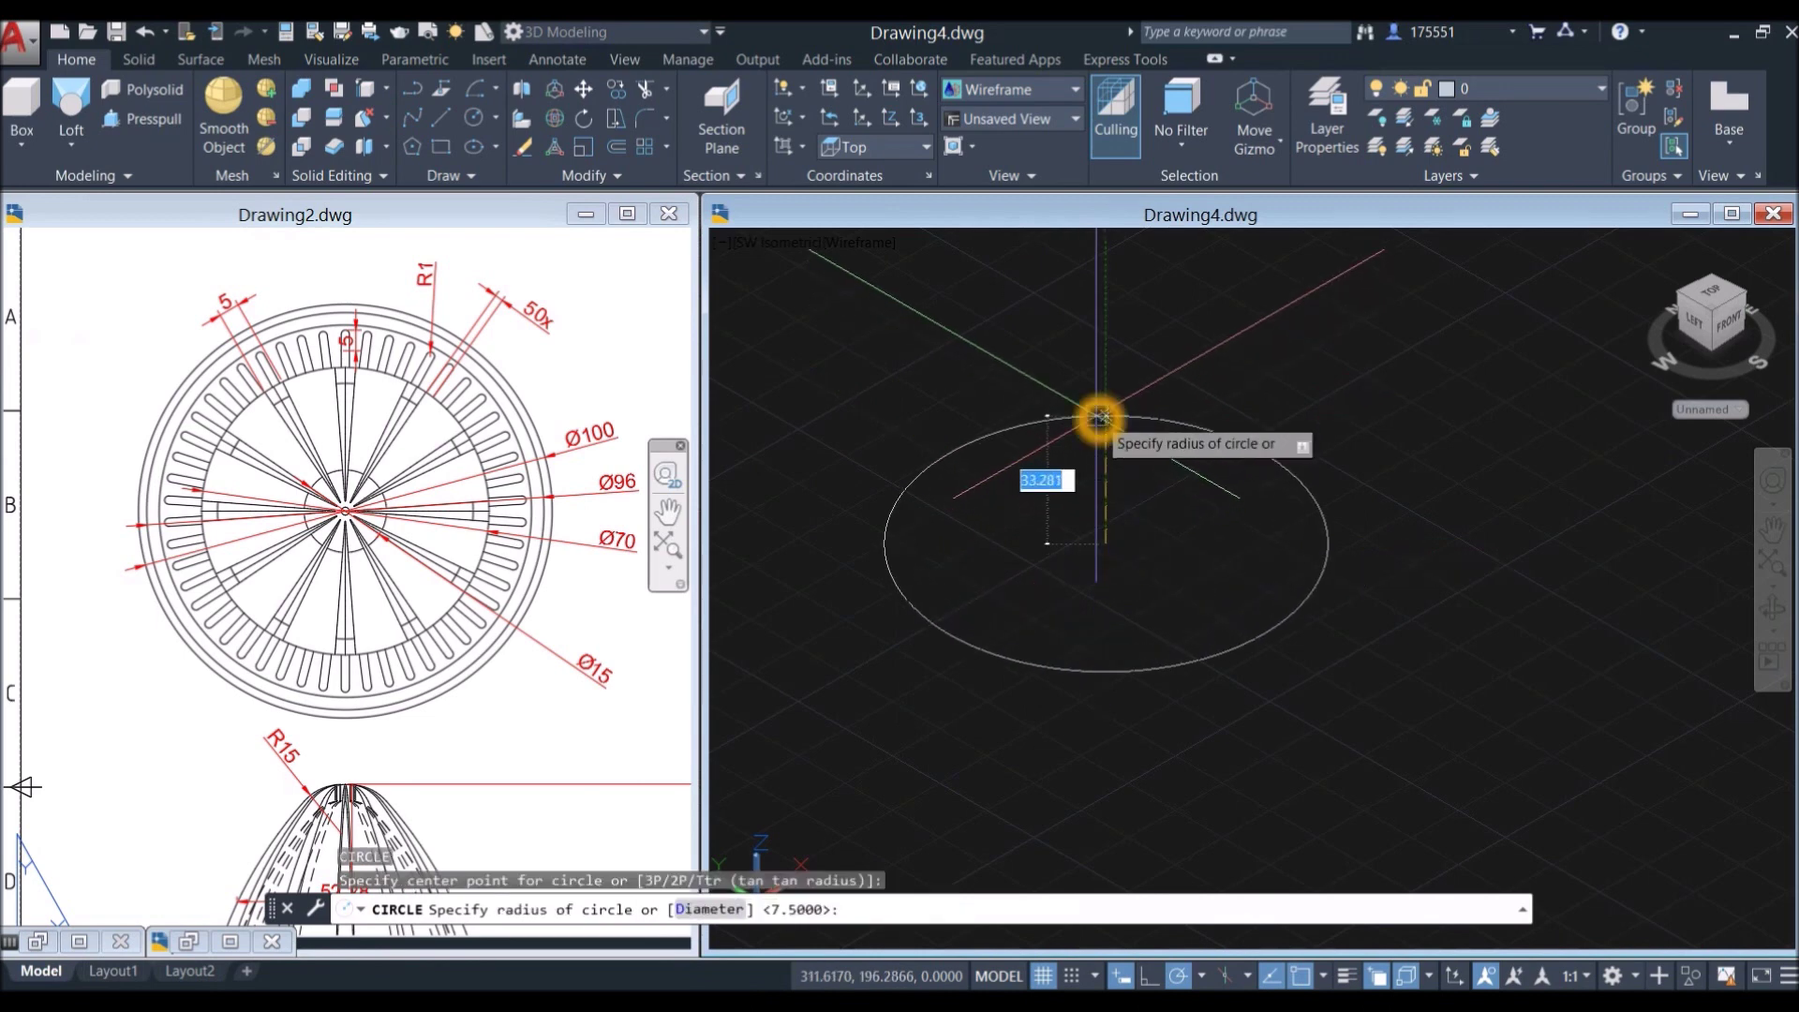
type("d")
key("Return")
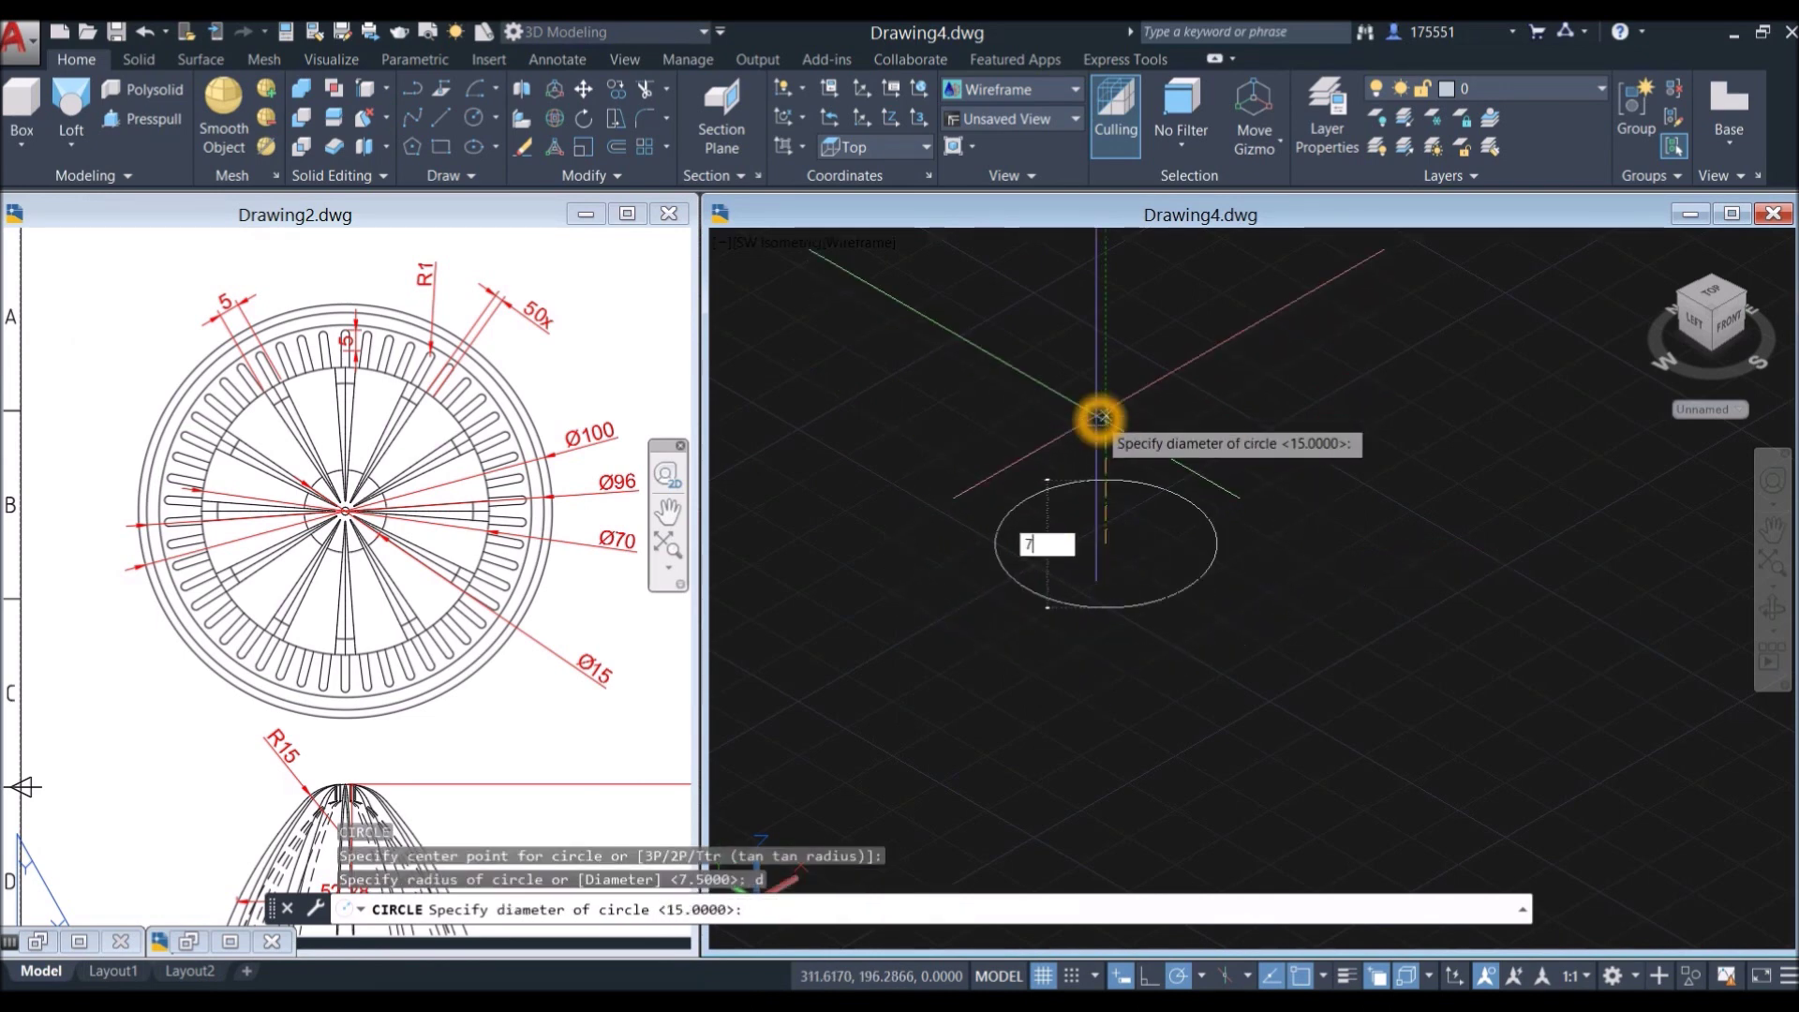
key("Return")
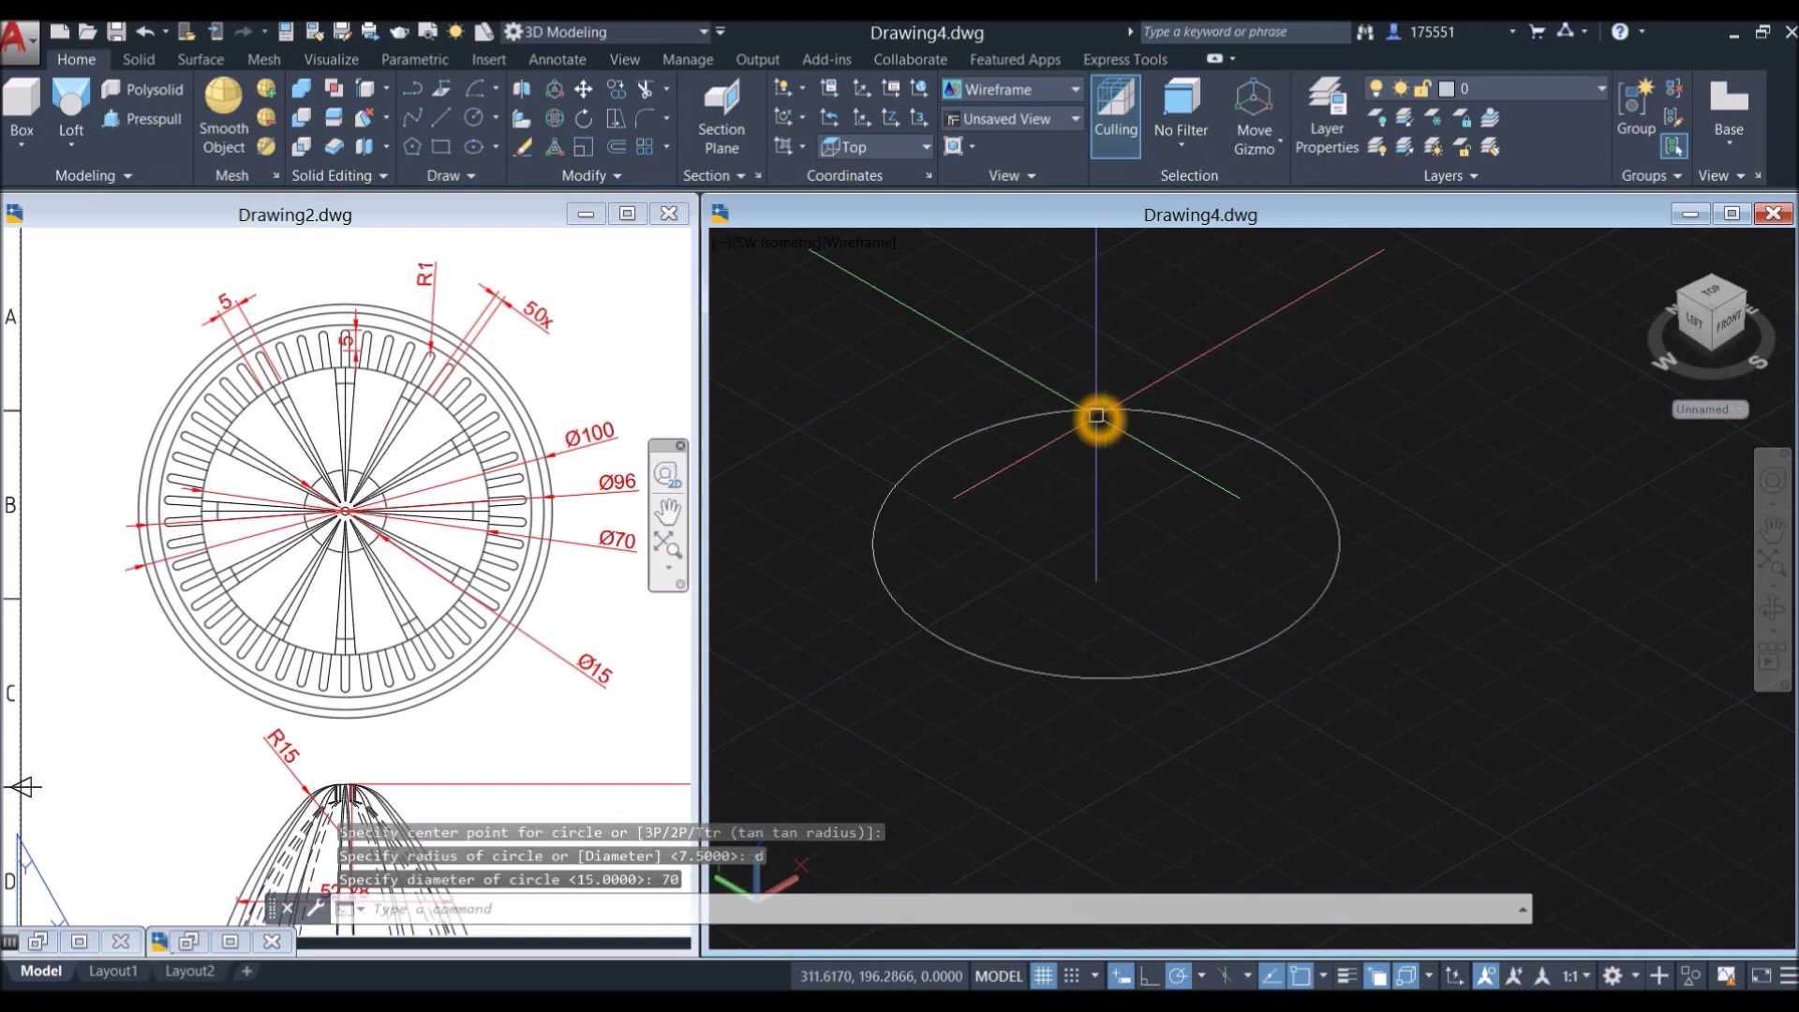
Step: Add a concentric Ø15 circle on the same centre
right_click(1098, 418)
left_click(1134, 431)
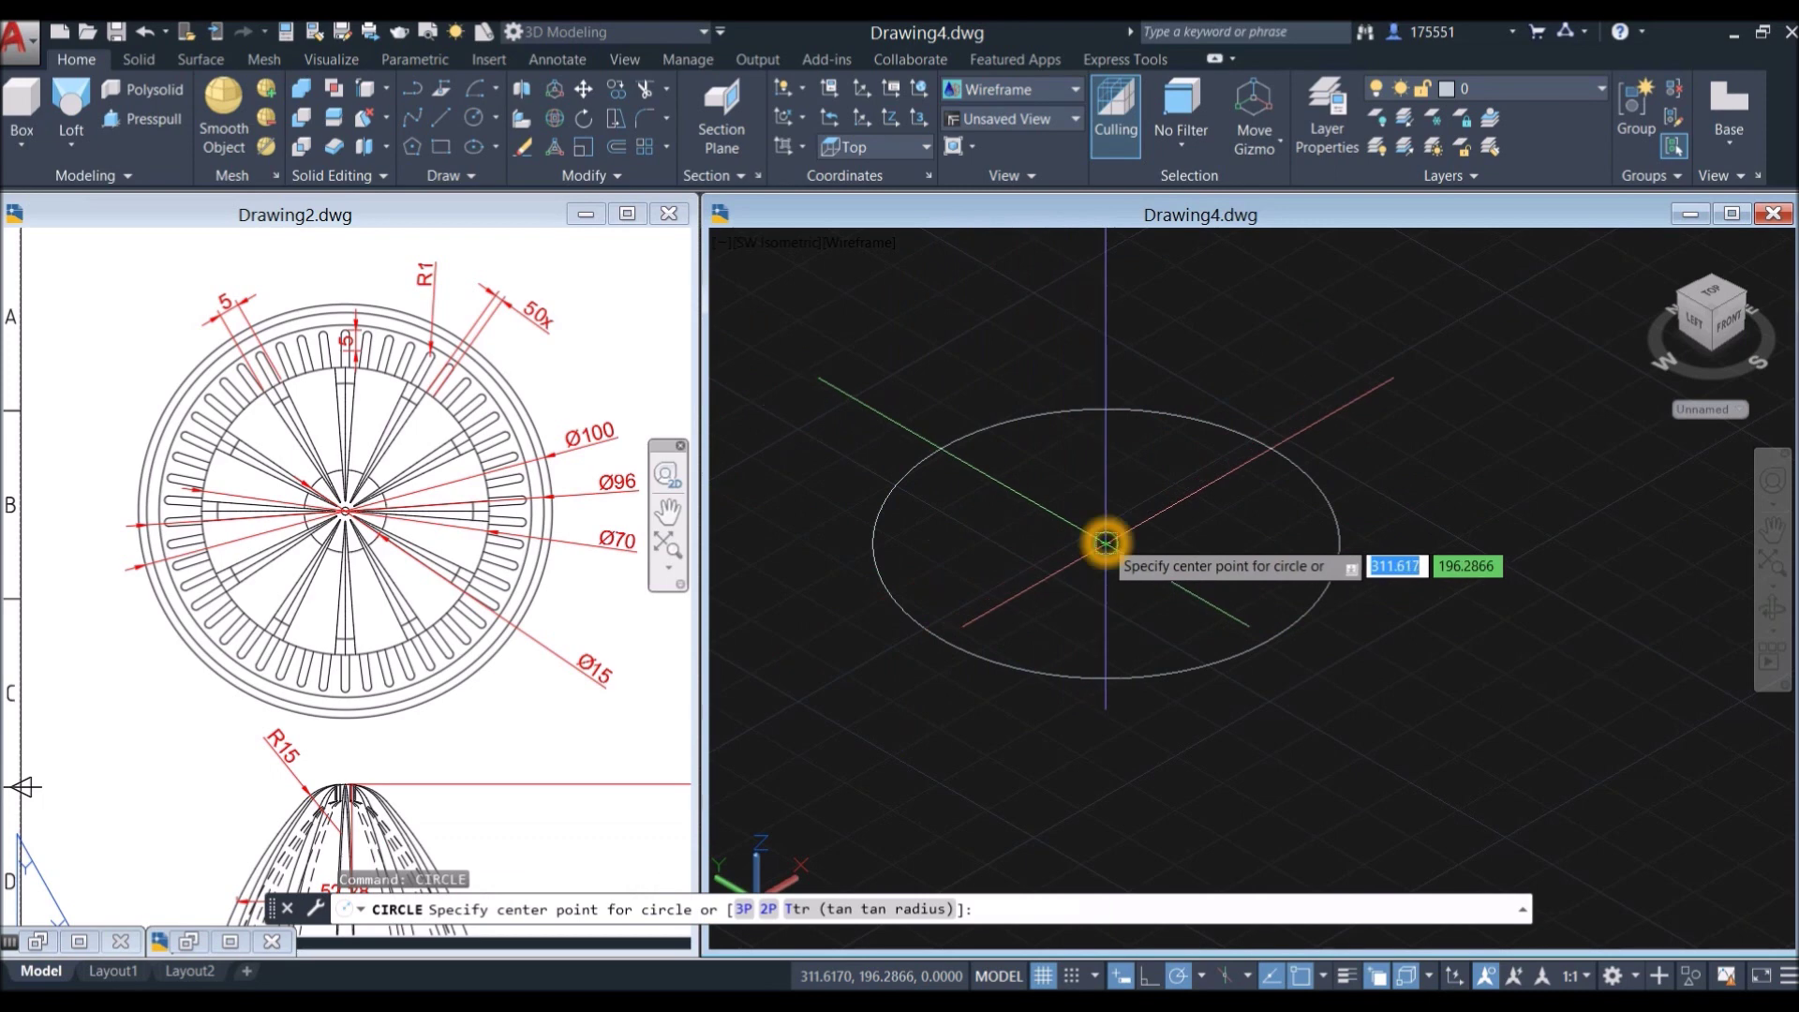
left_click(1088, 543)
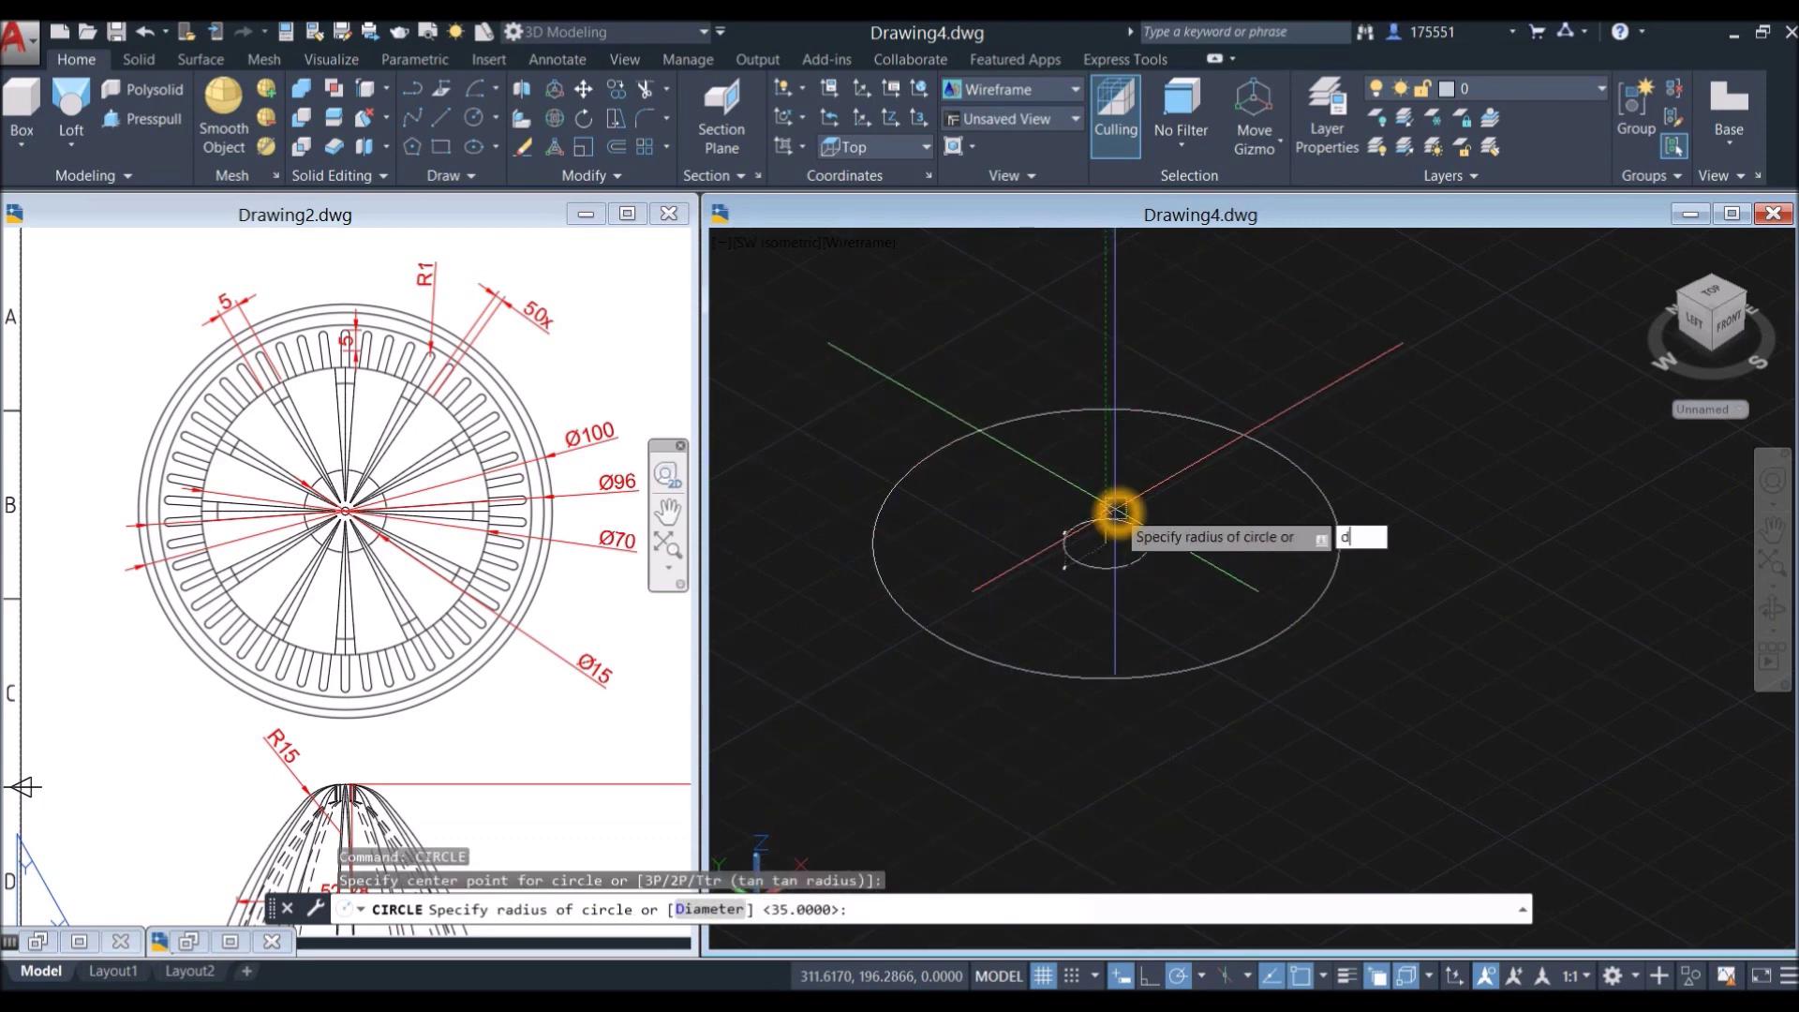
key("Return")
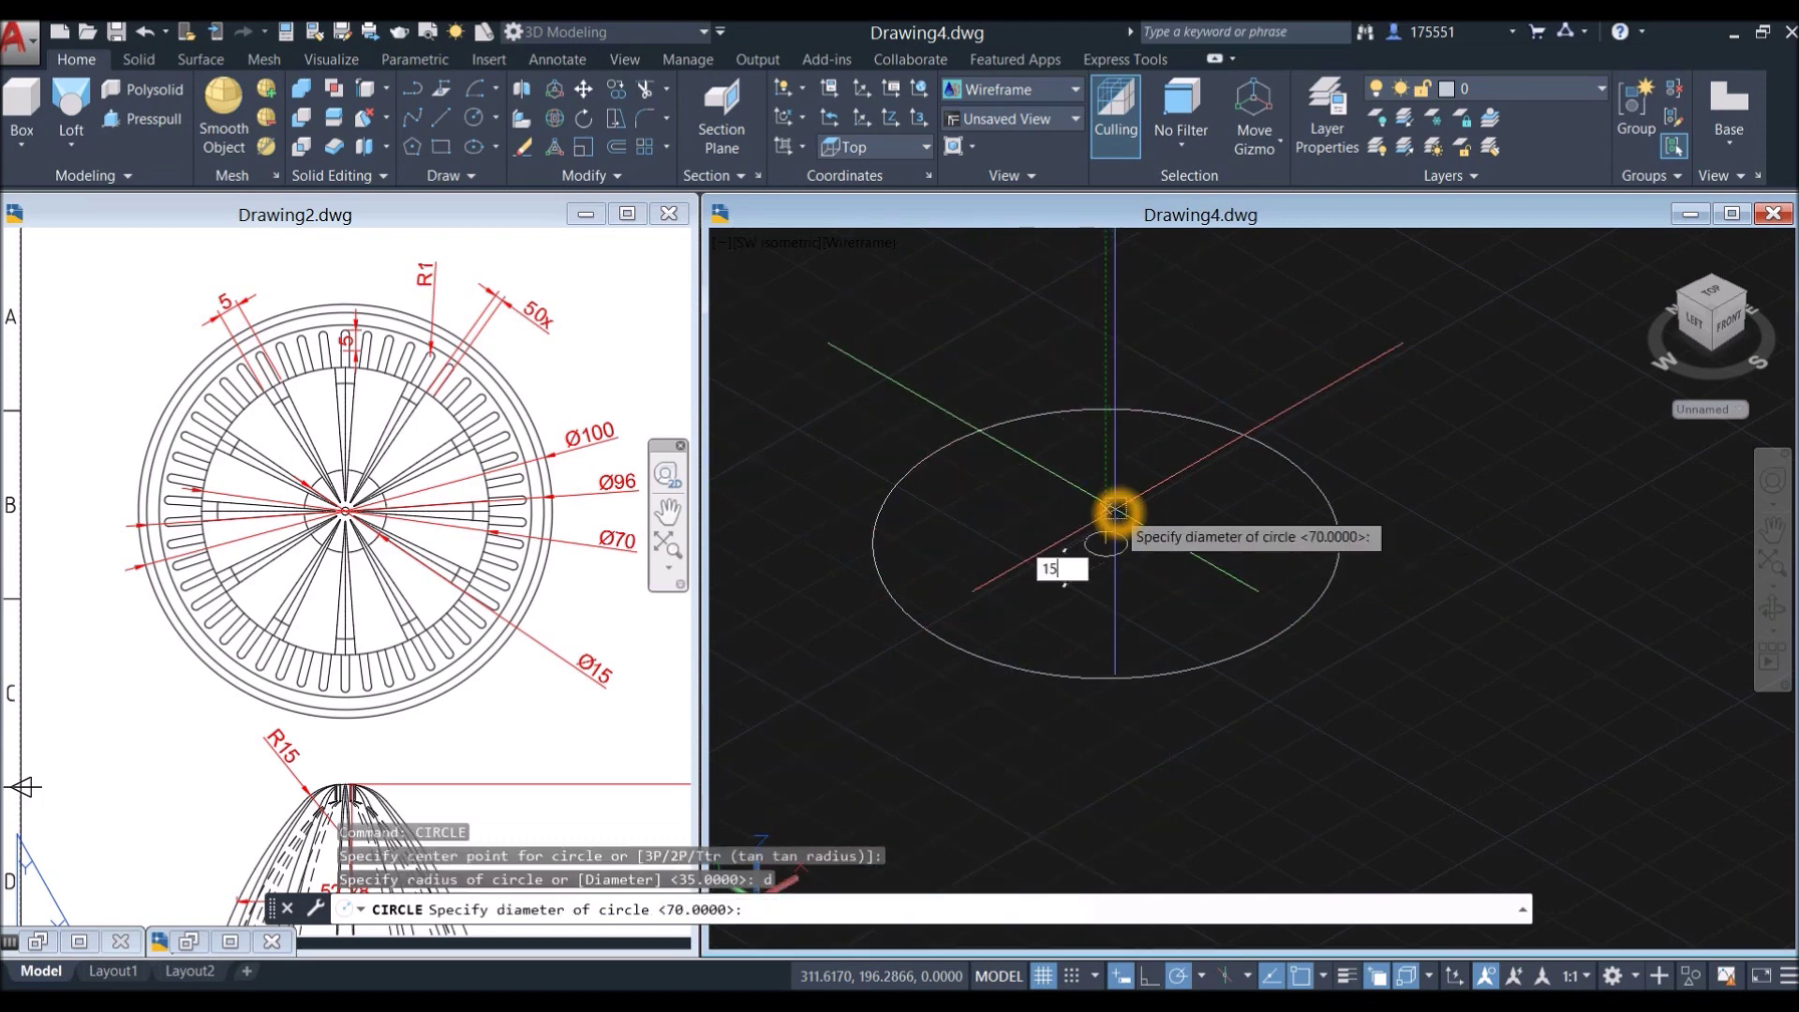
key("Return")
left_click(502, 623)
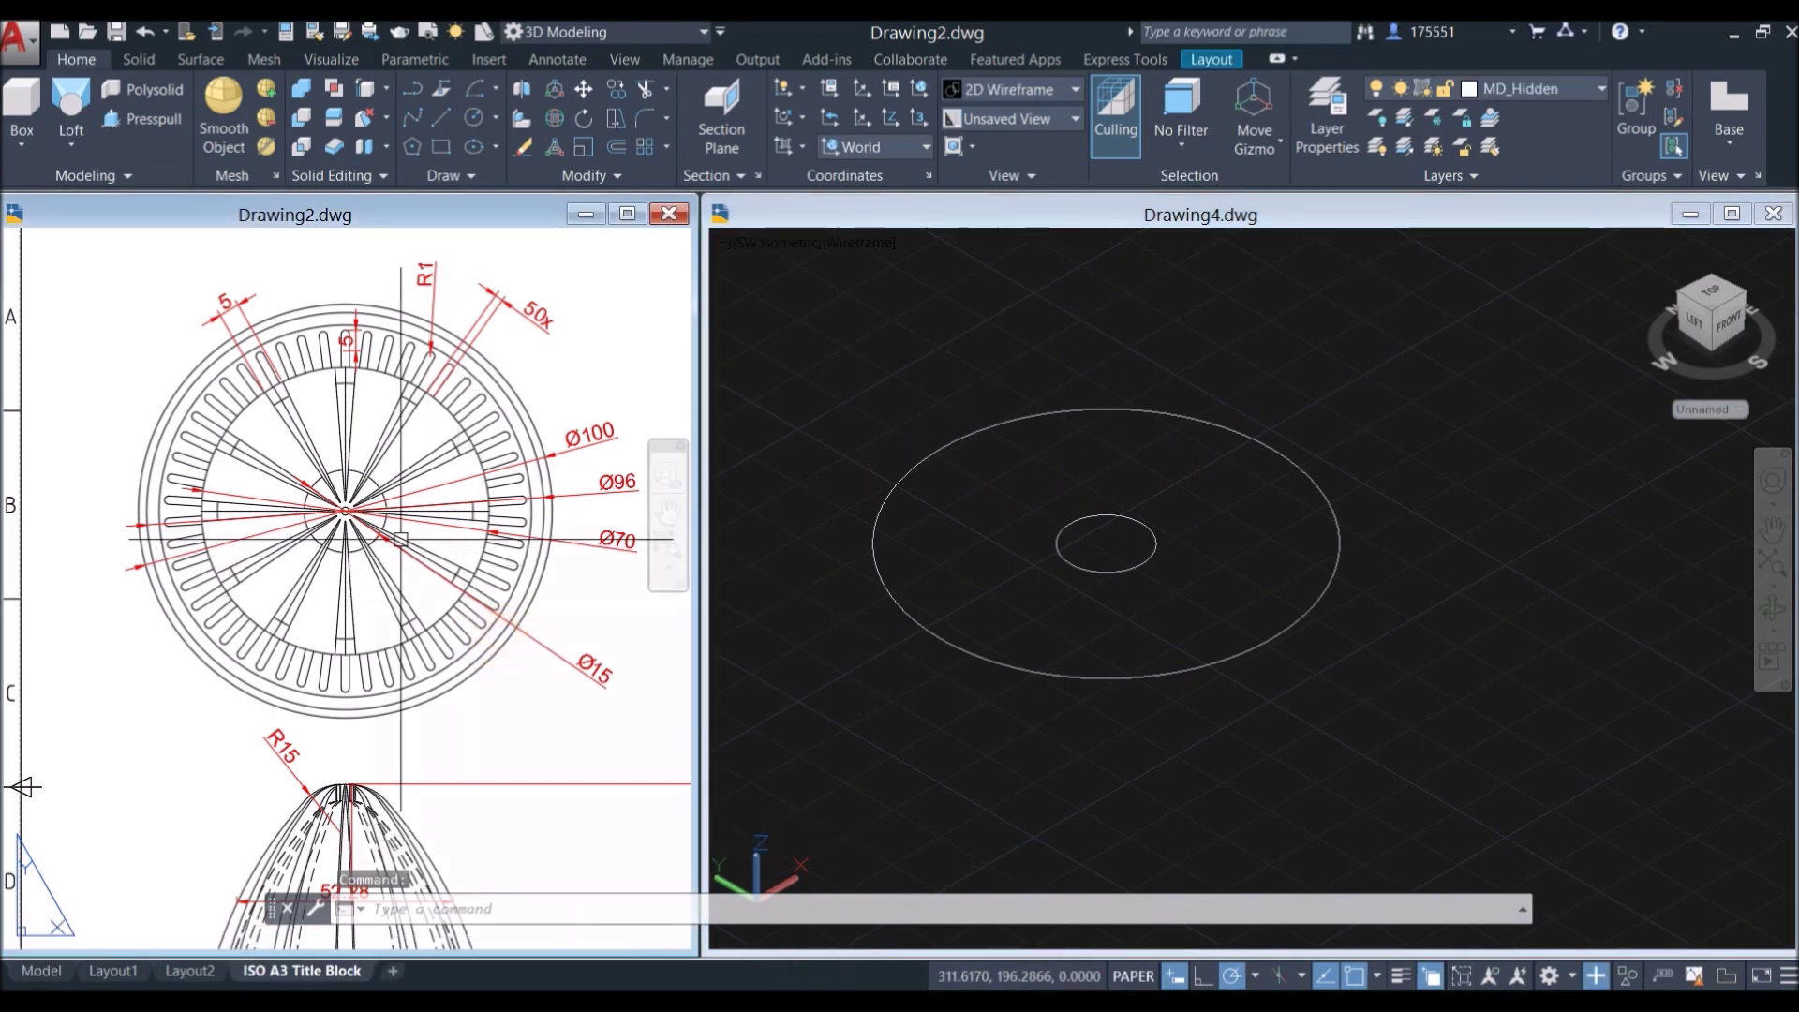
scroll(400, 539, "up", 3)
Step: Pan and zoom the reference sheet to show the side view's 60 height and 52.28 width
left_click(362, 510)
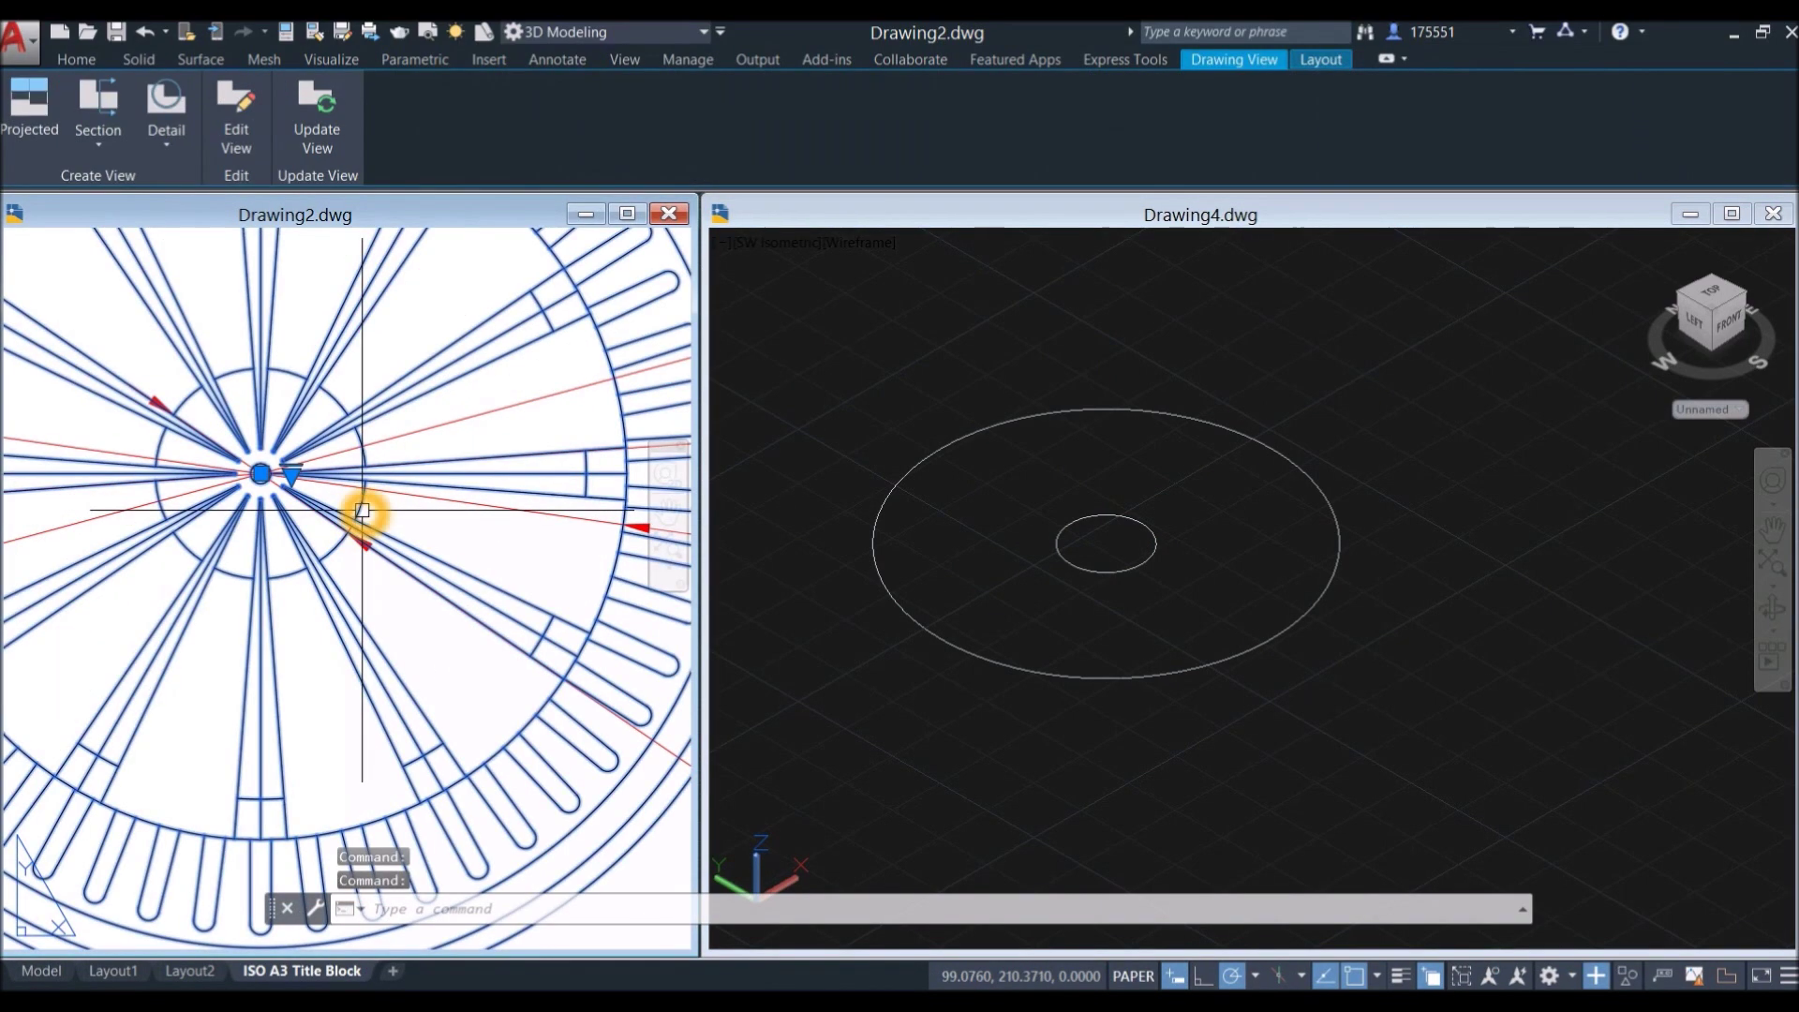
key("Escape")
scroll(356, 520, "down", 3)
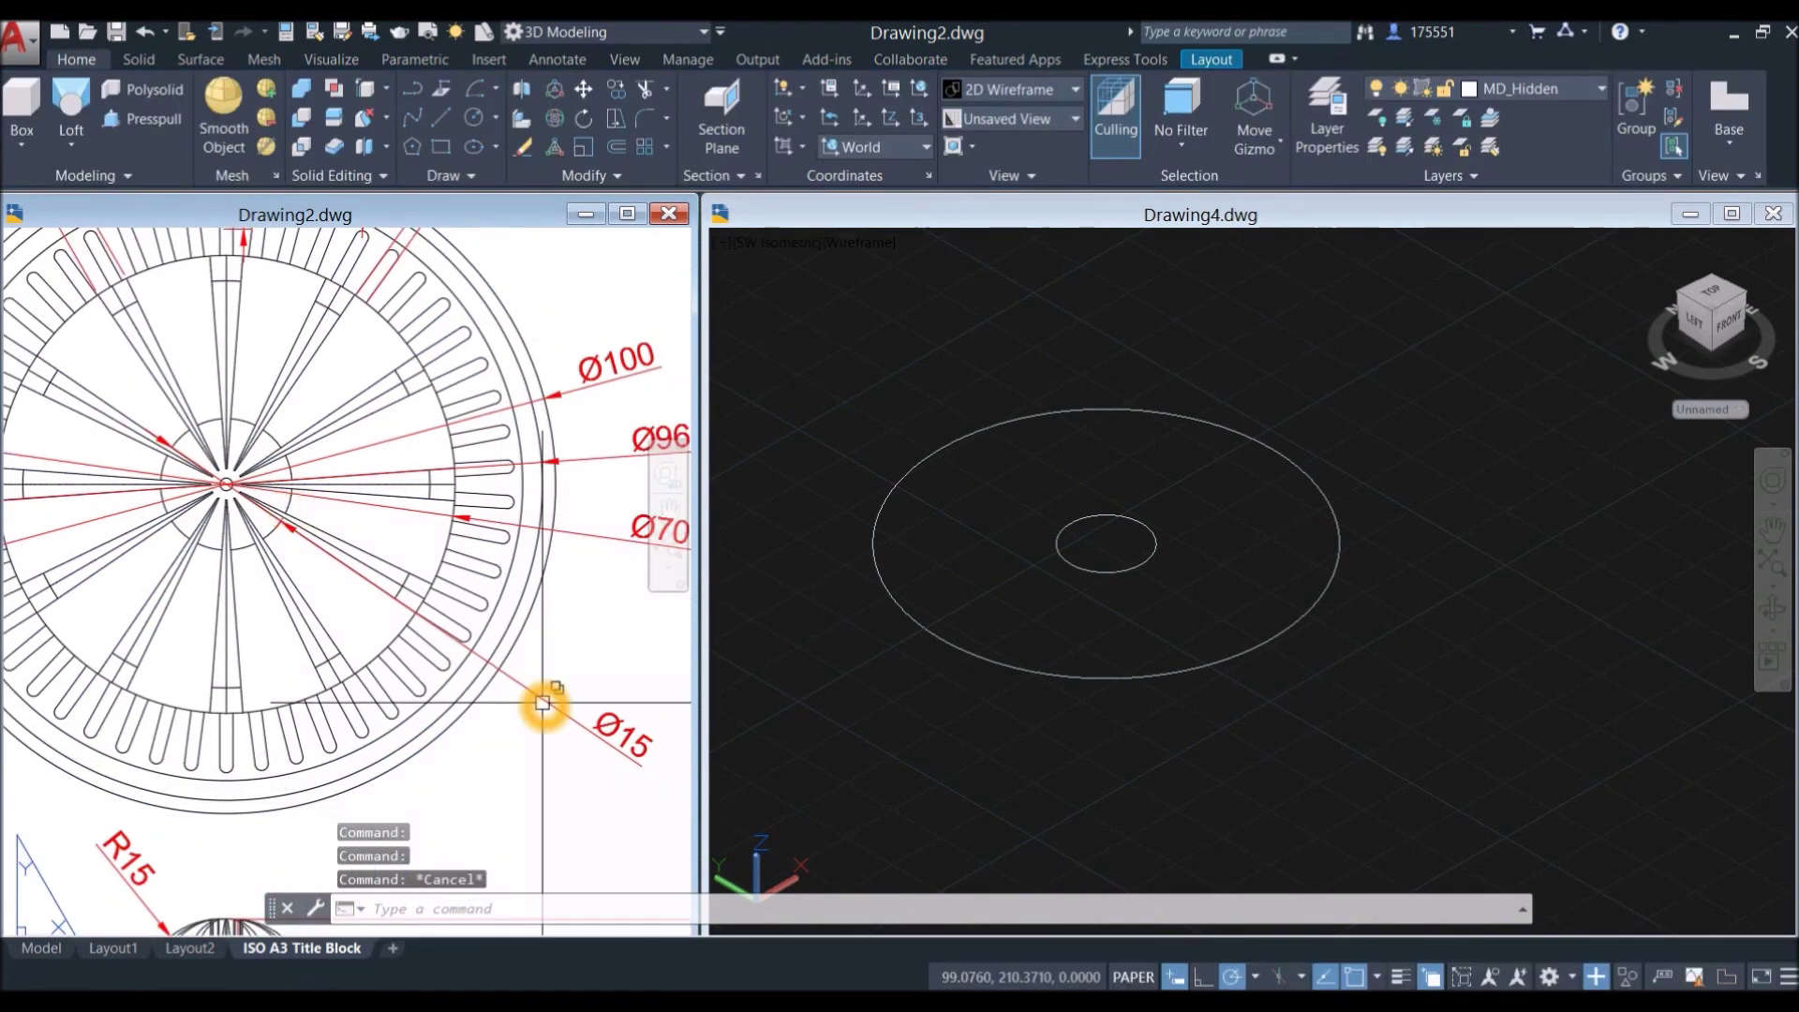
left_click(542, 702)
key("Escape")
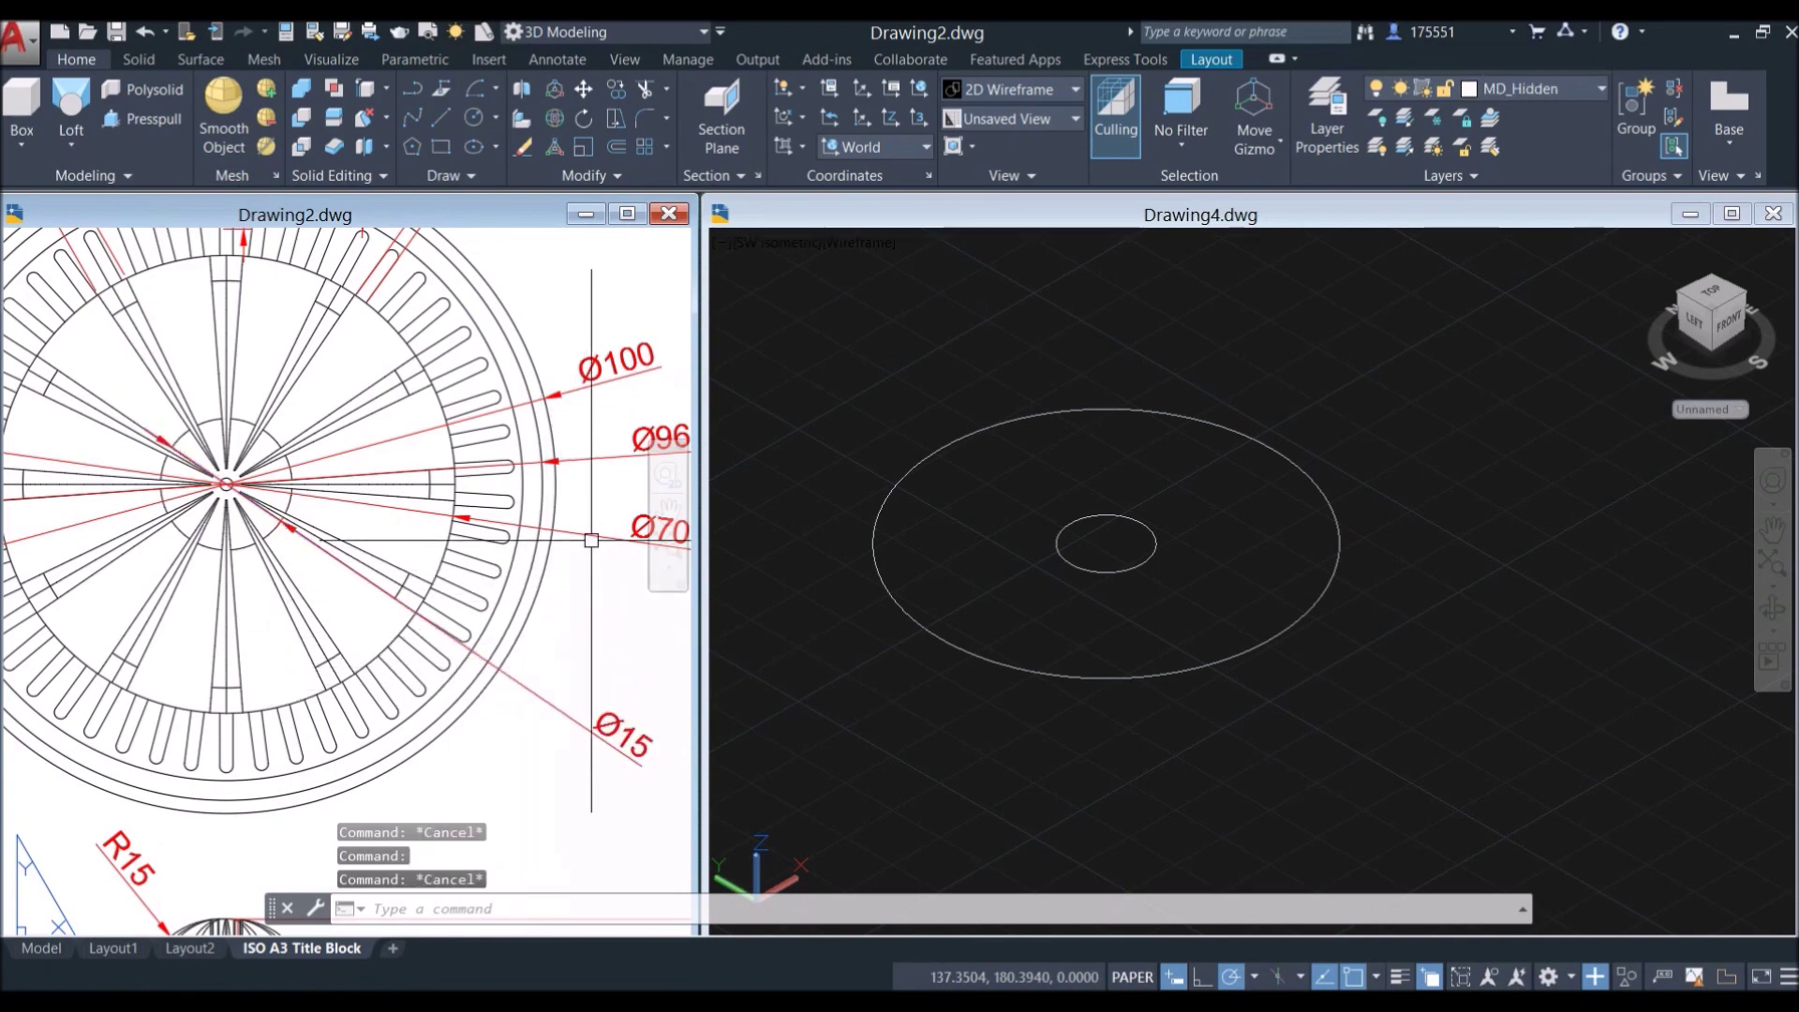
left_click(591, 541)
key("Escape")
left_click(1057, 530)
left_click(592, 661)
scroll(592, 605, "down", 5)
middle_click_drag(590, 574, 503, 452)
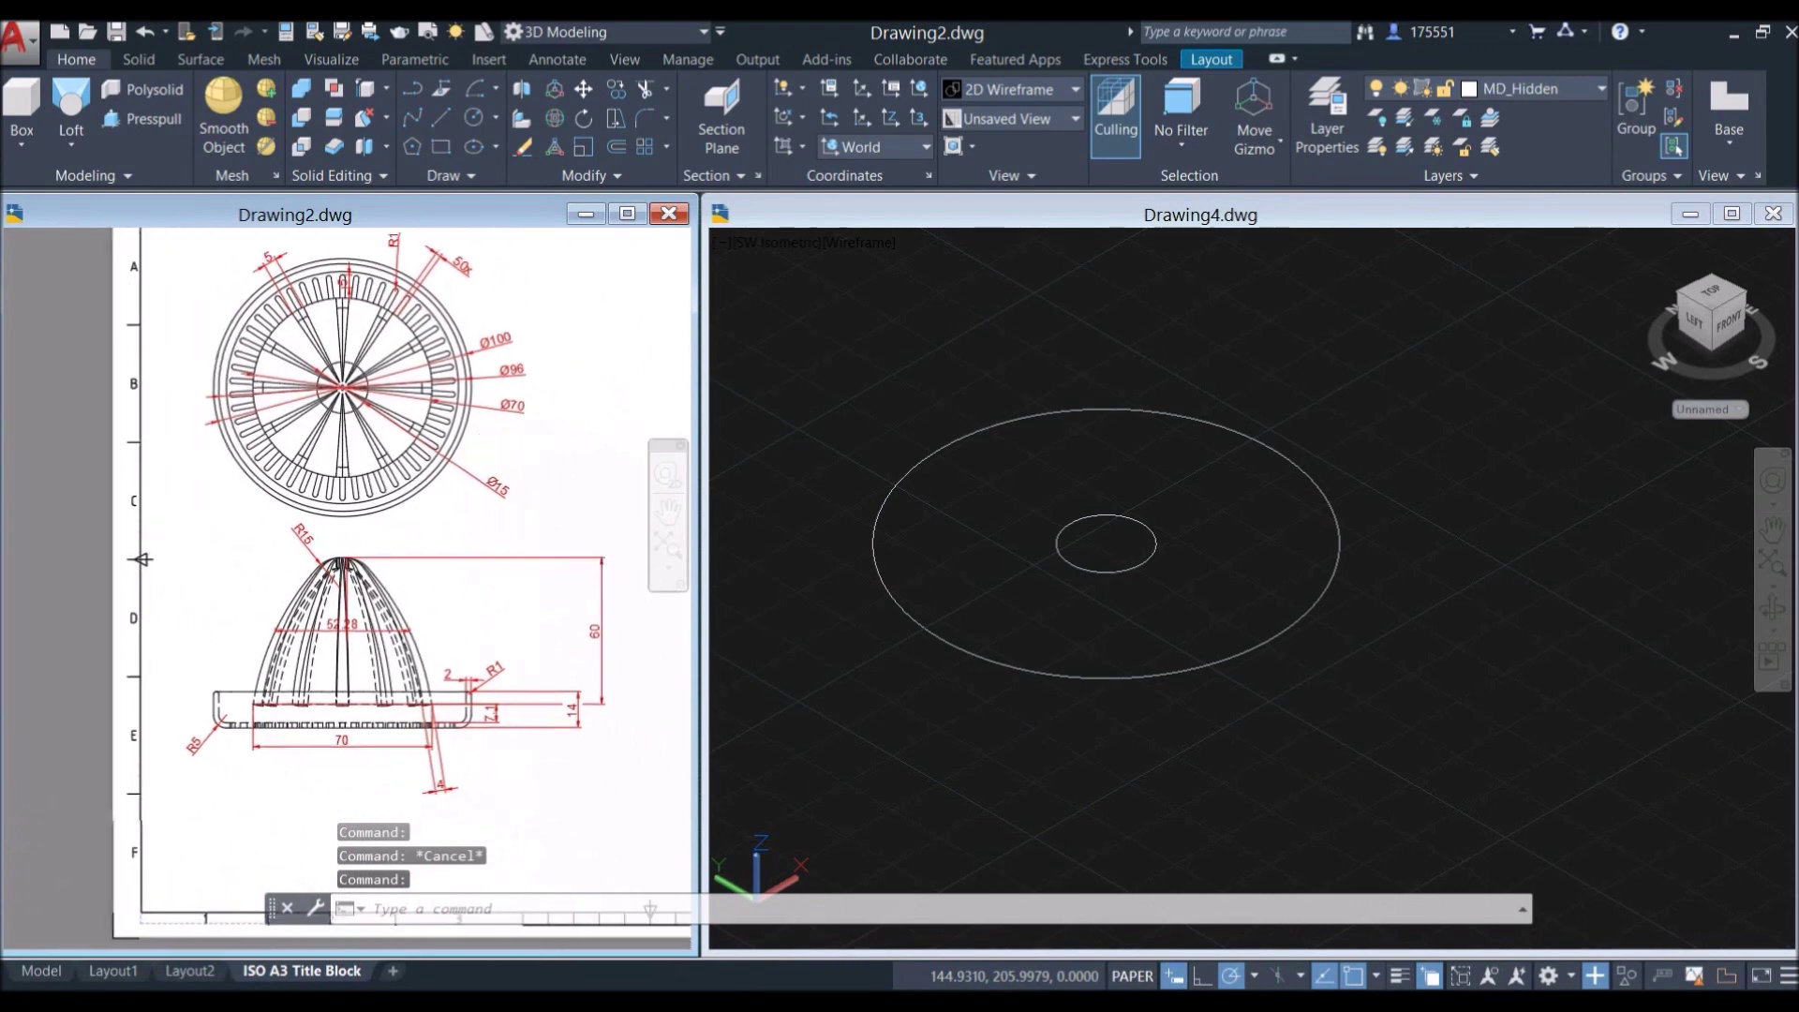
scroll(604, 717, "up", 3)
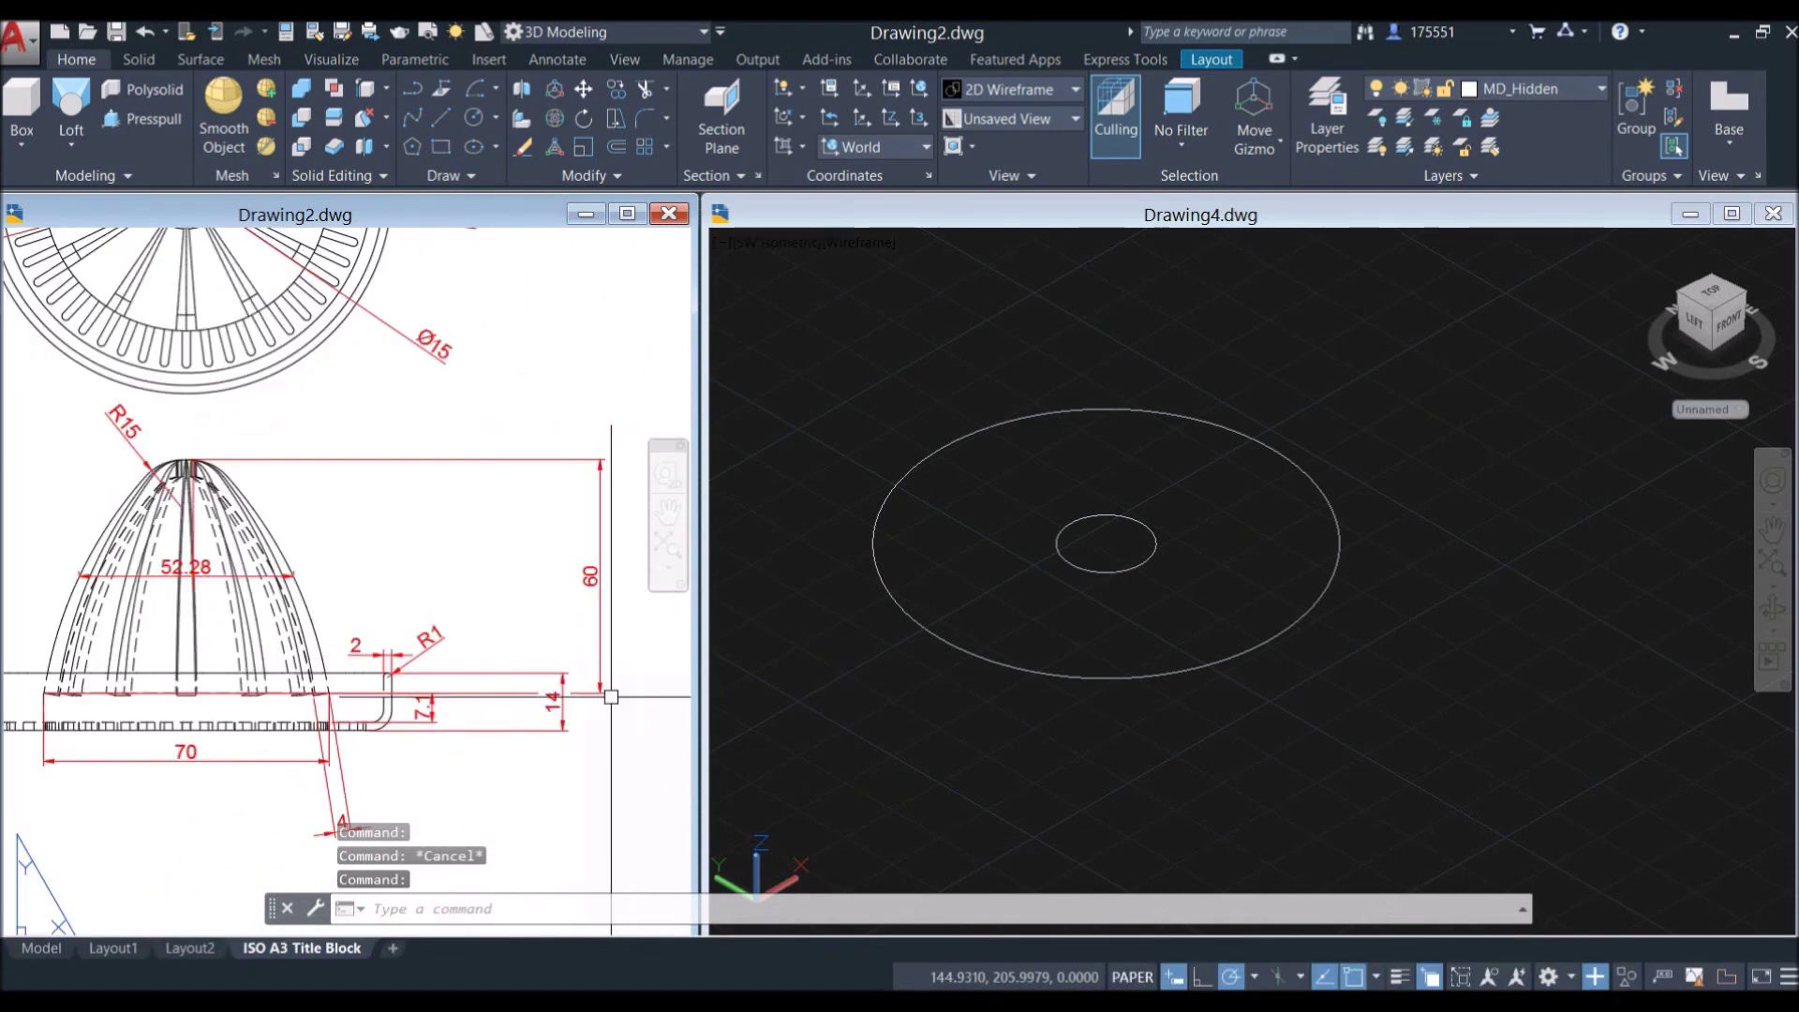
left_click(942, 406)
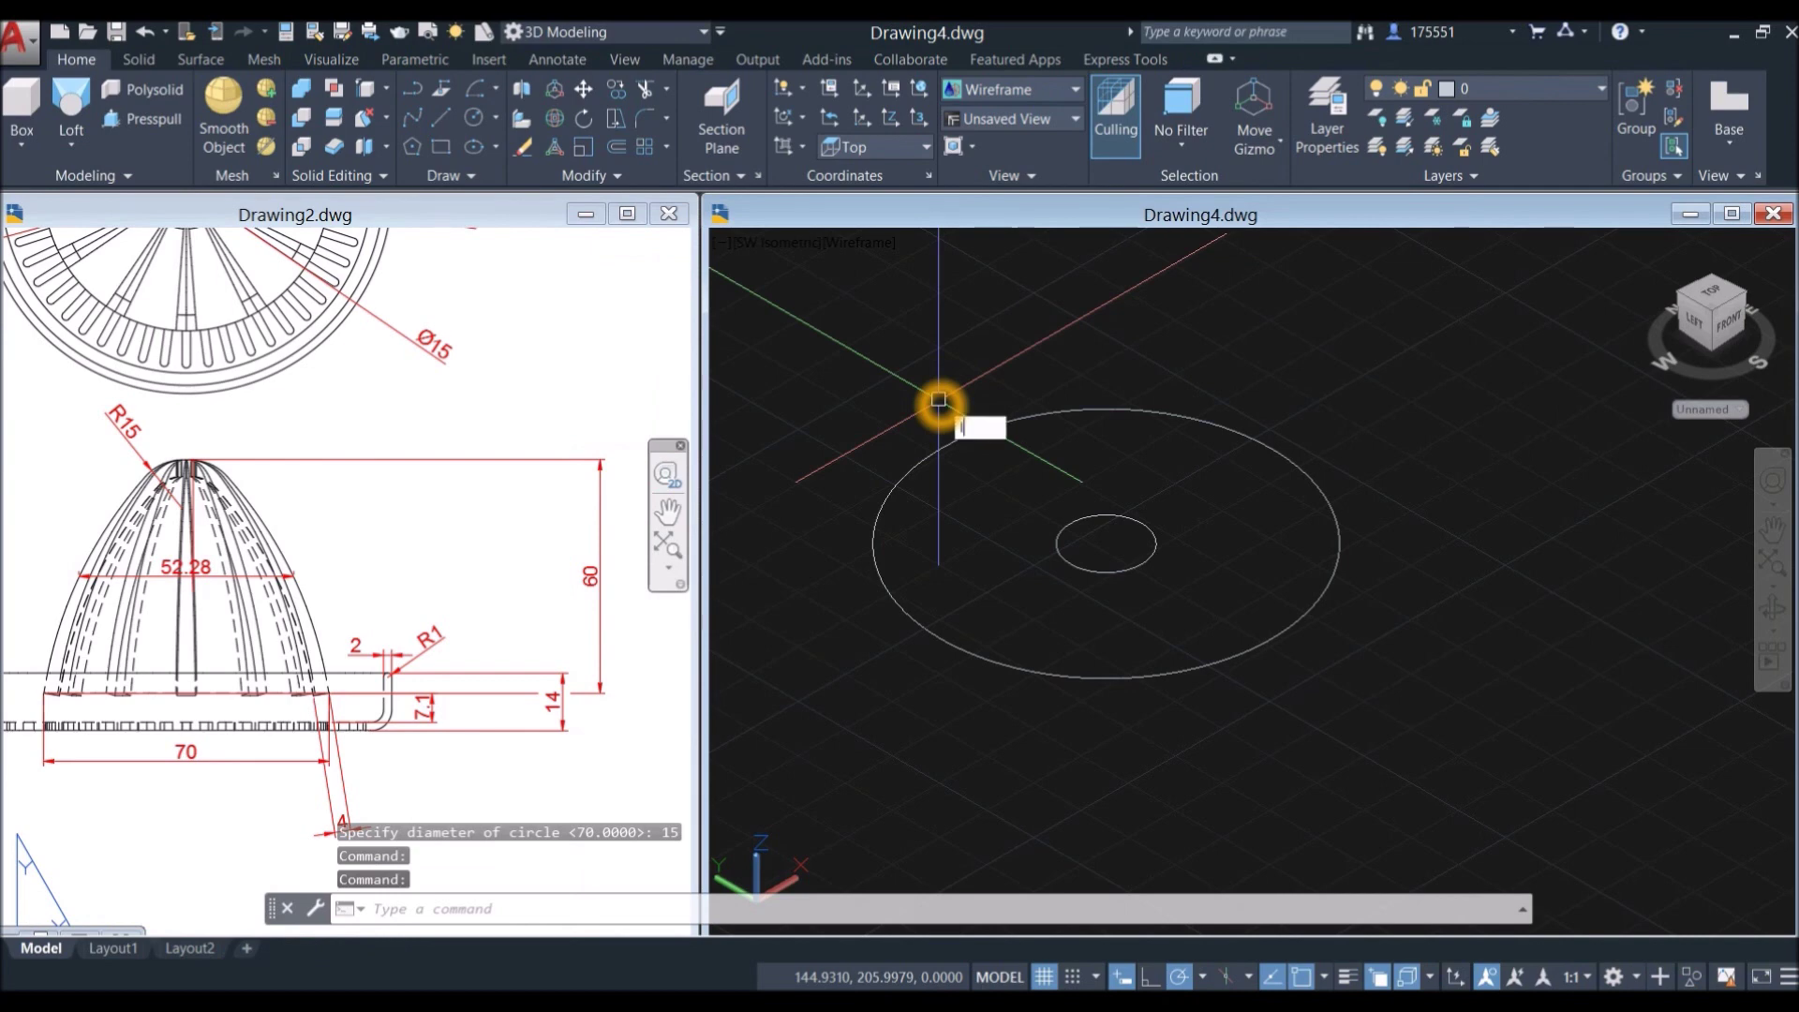
Step: Draw a 60-unit vertical line rising from the circles' centre
type("l")
key("Return")
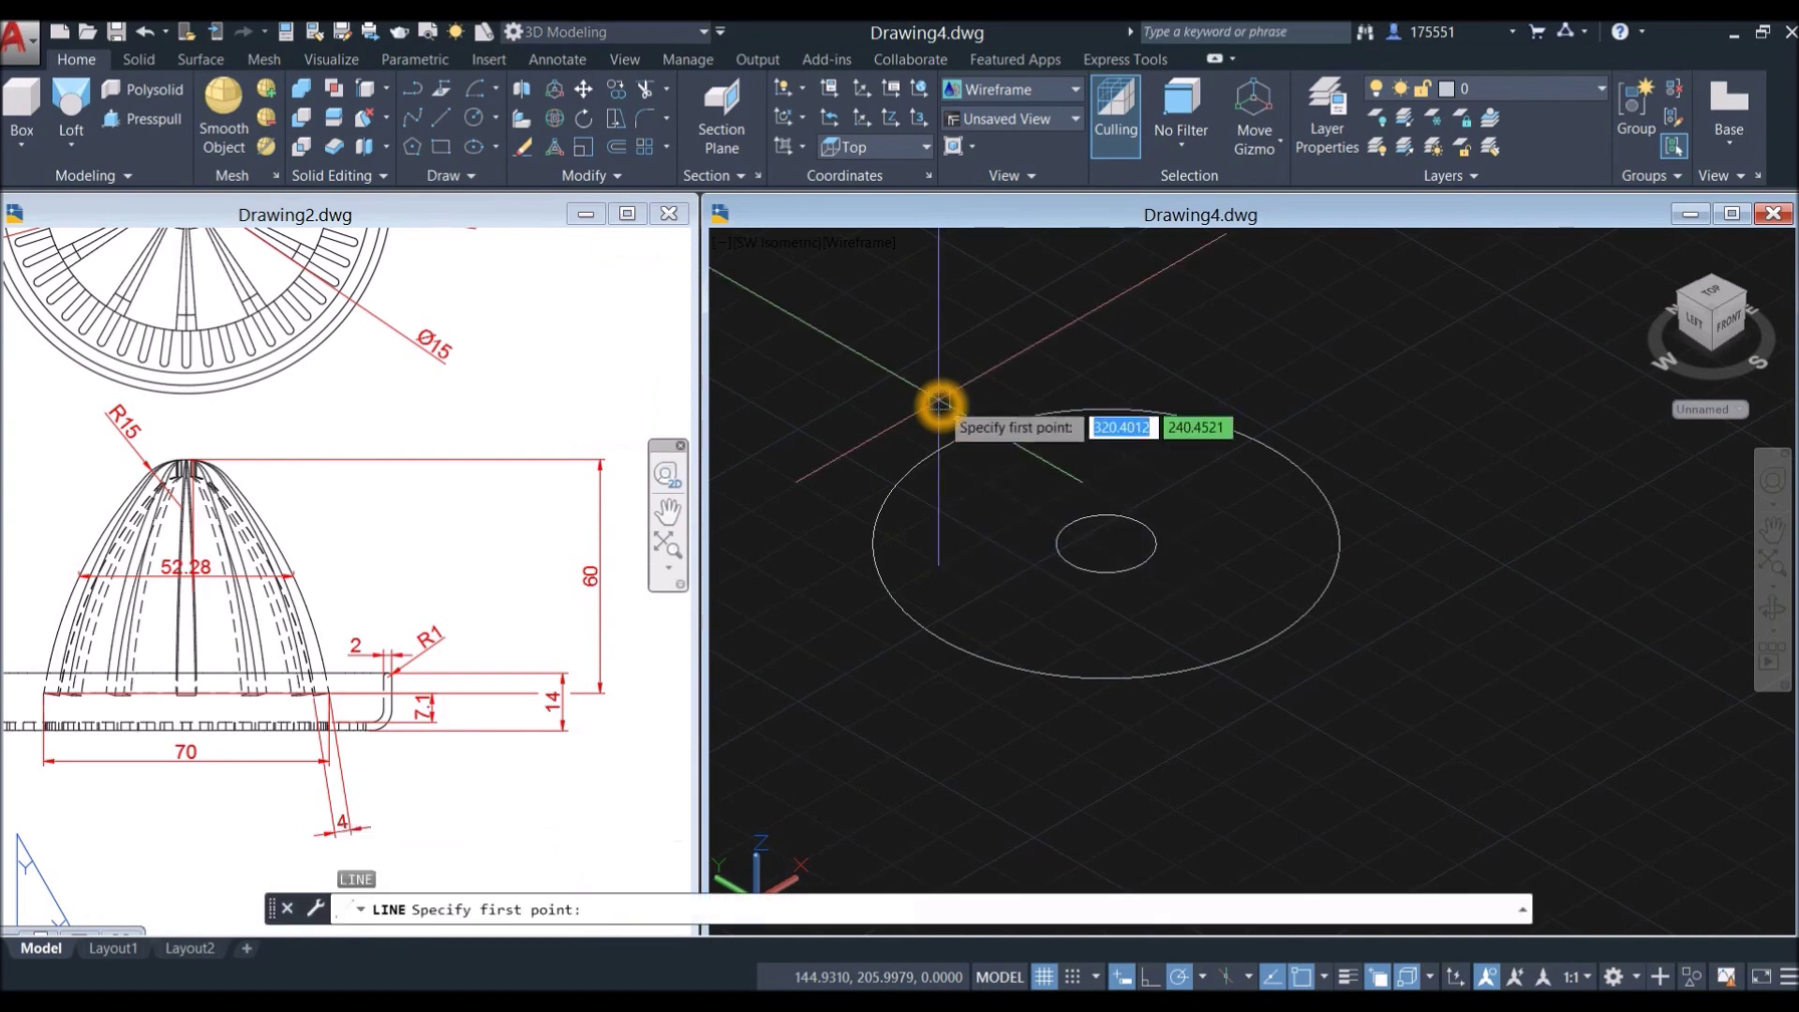
left_click(1105, 547)
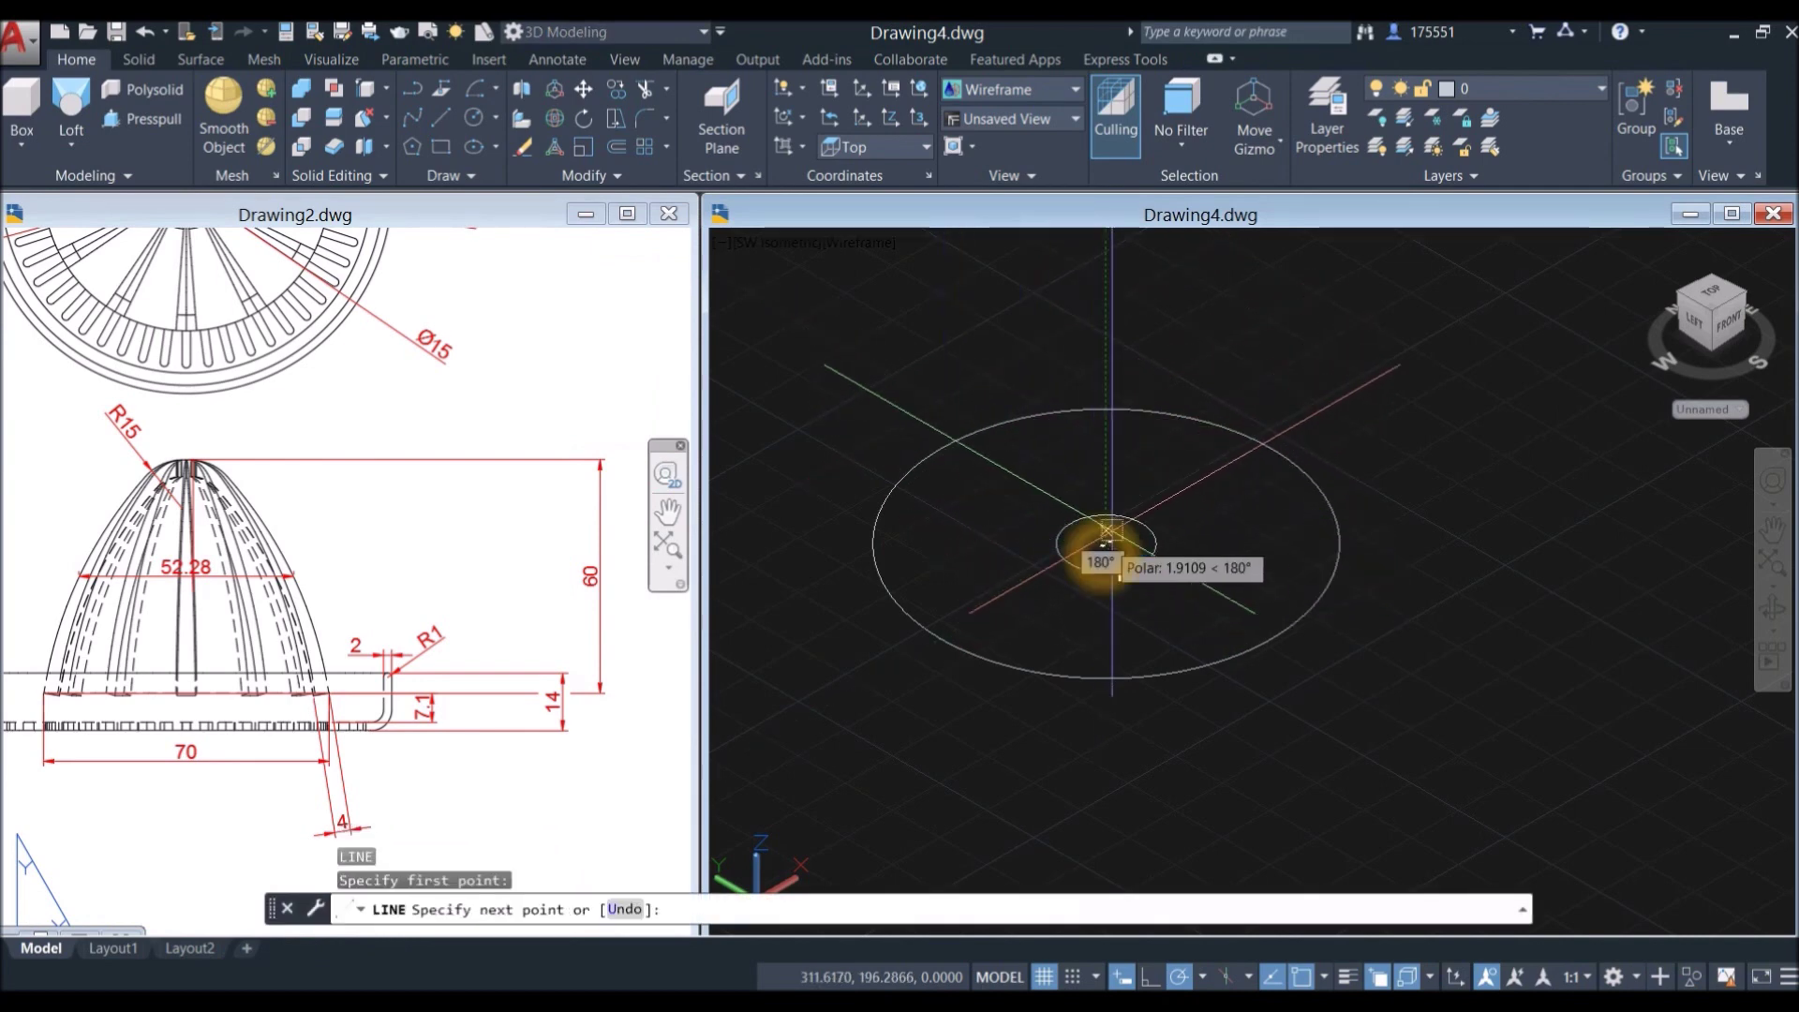
middle_click_drag(1128, 470, 1145, 421, "shift")
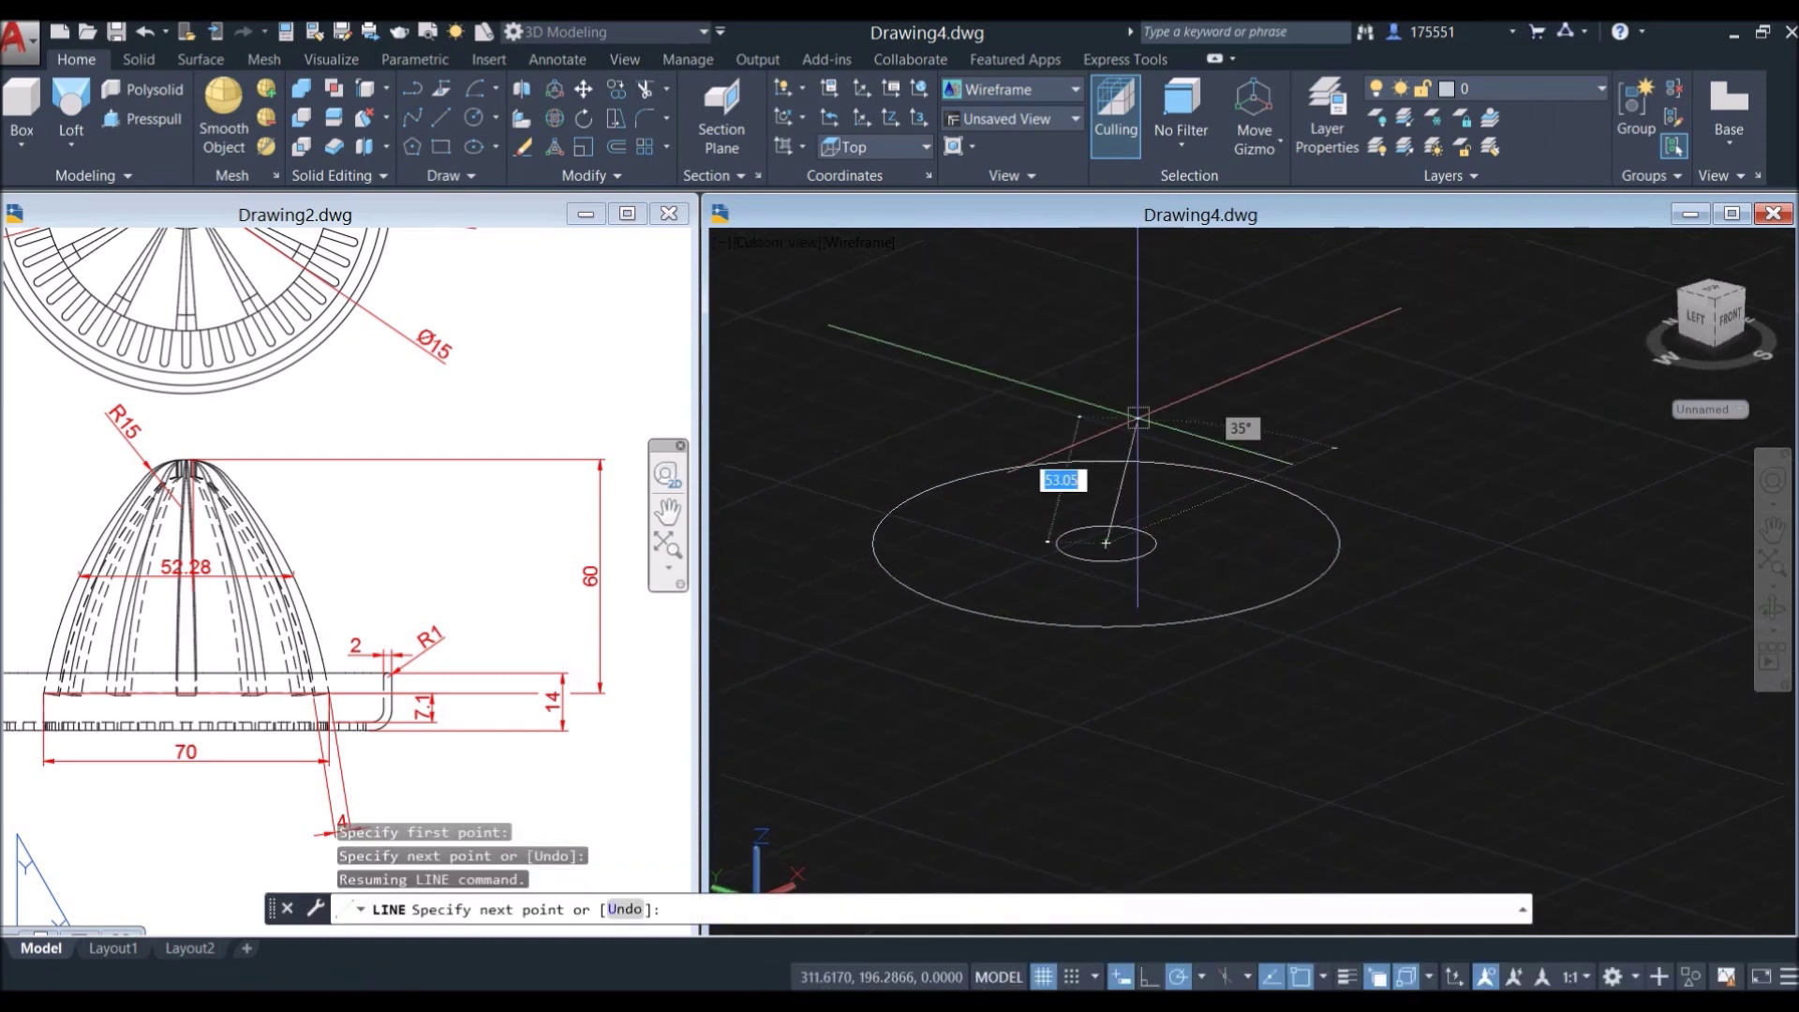
middle_click_drag(1094, 296, 1105, 272, "shift")
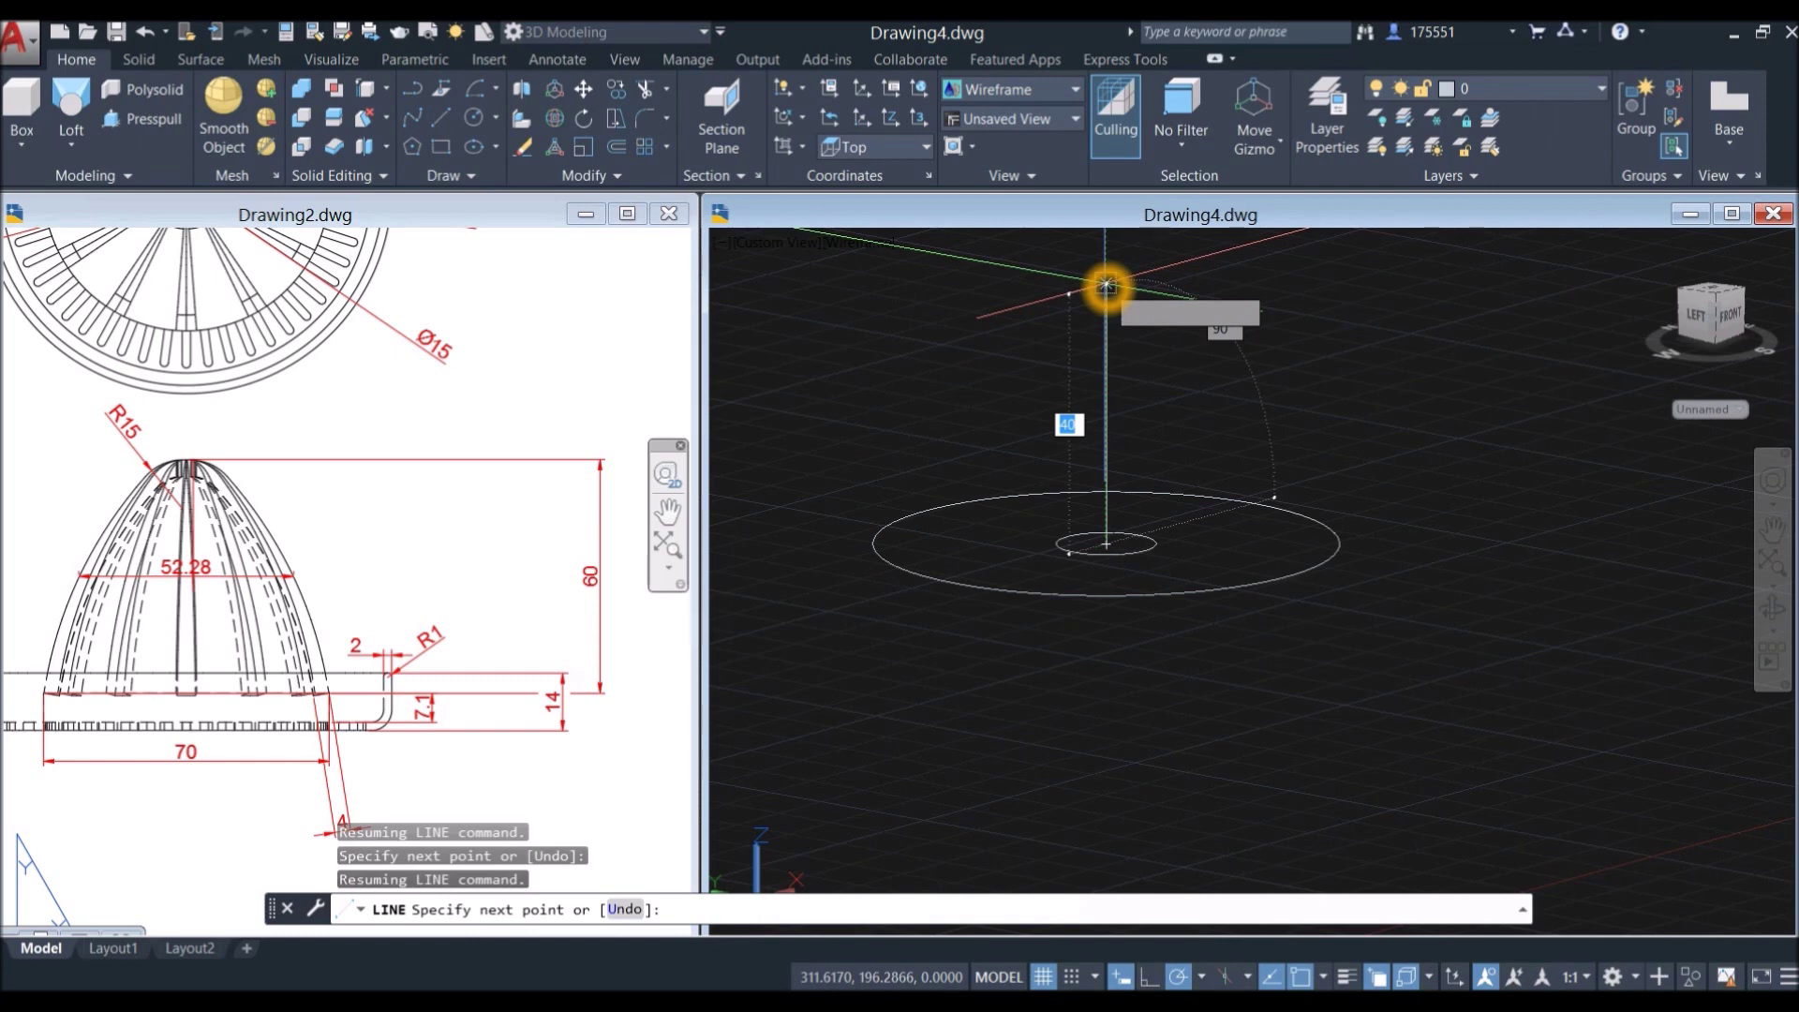
type("60")
key("Return")
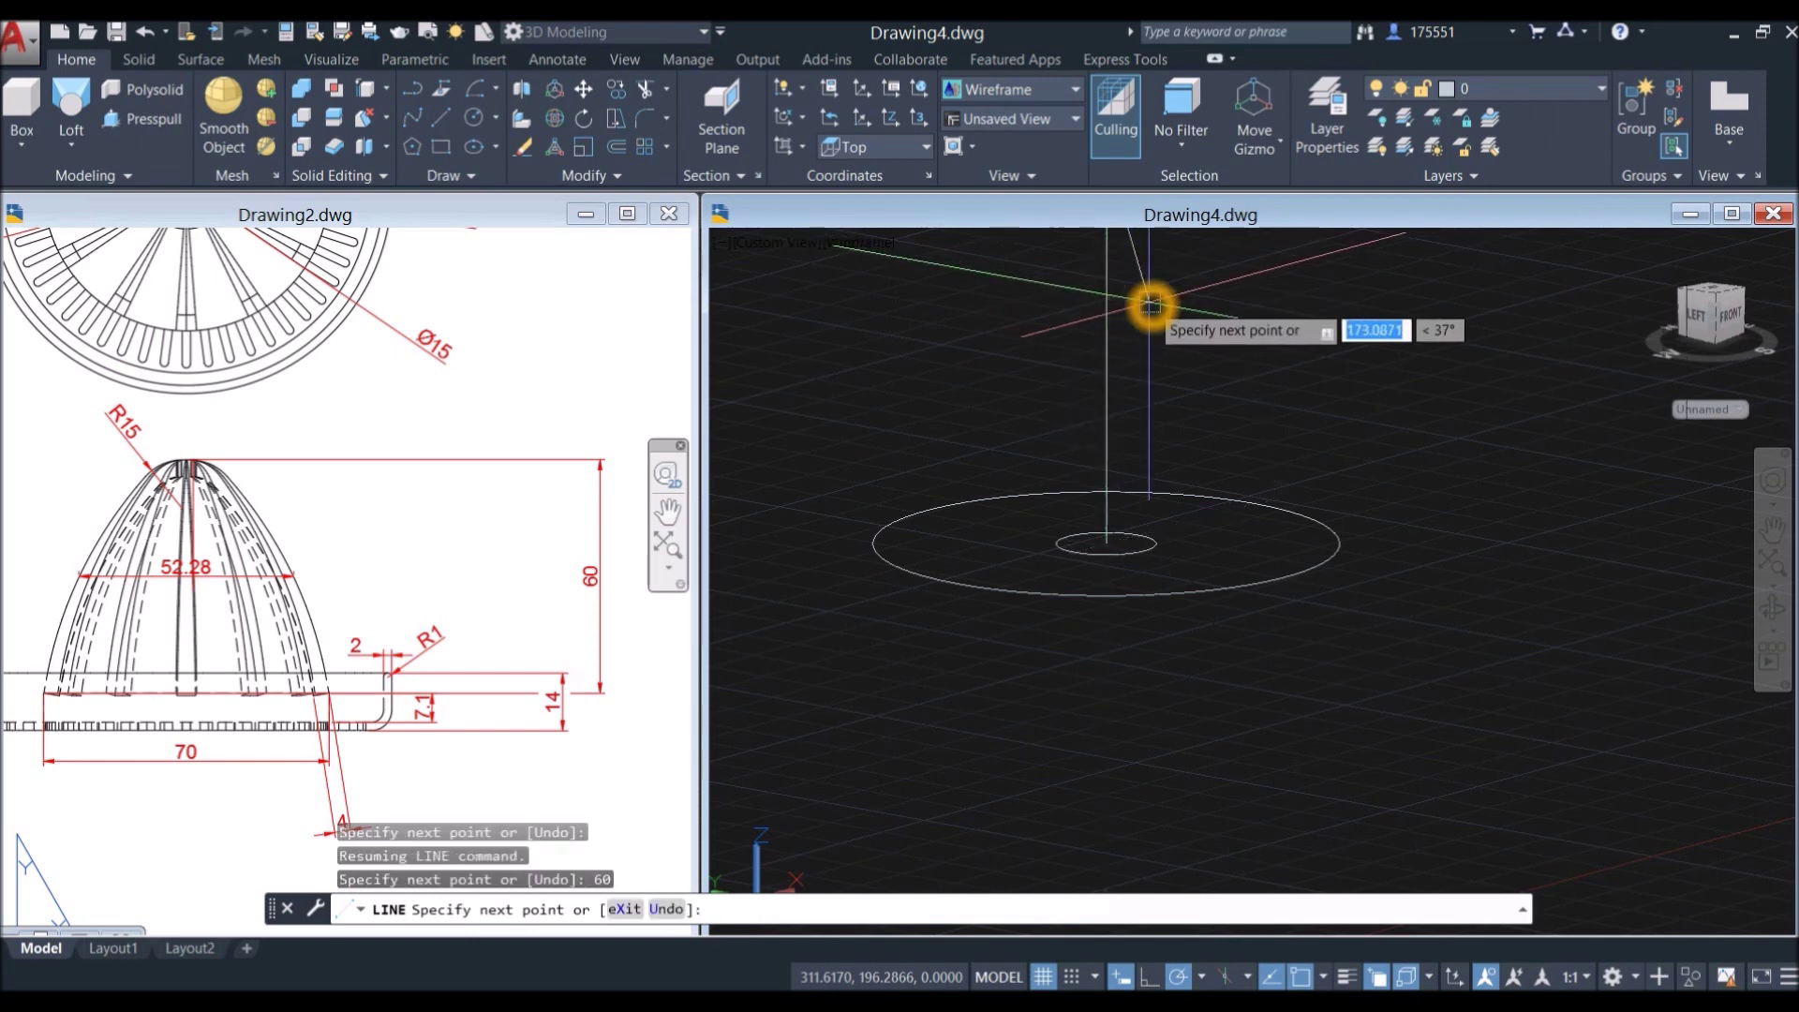
right_click(1156, 306)
left_click(1193, 317)
middle_click_drag(1193, 317, 1165, 450)
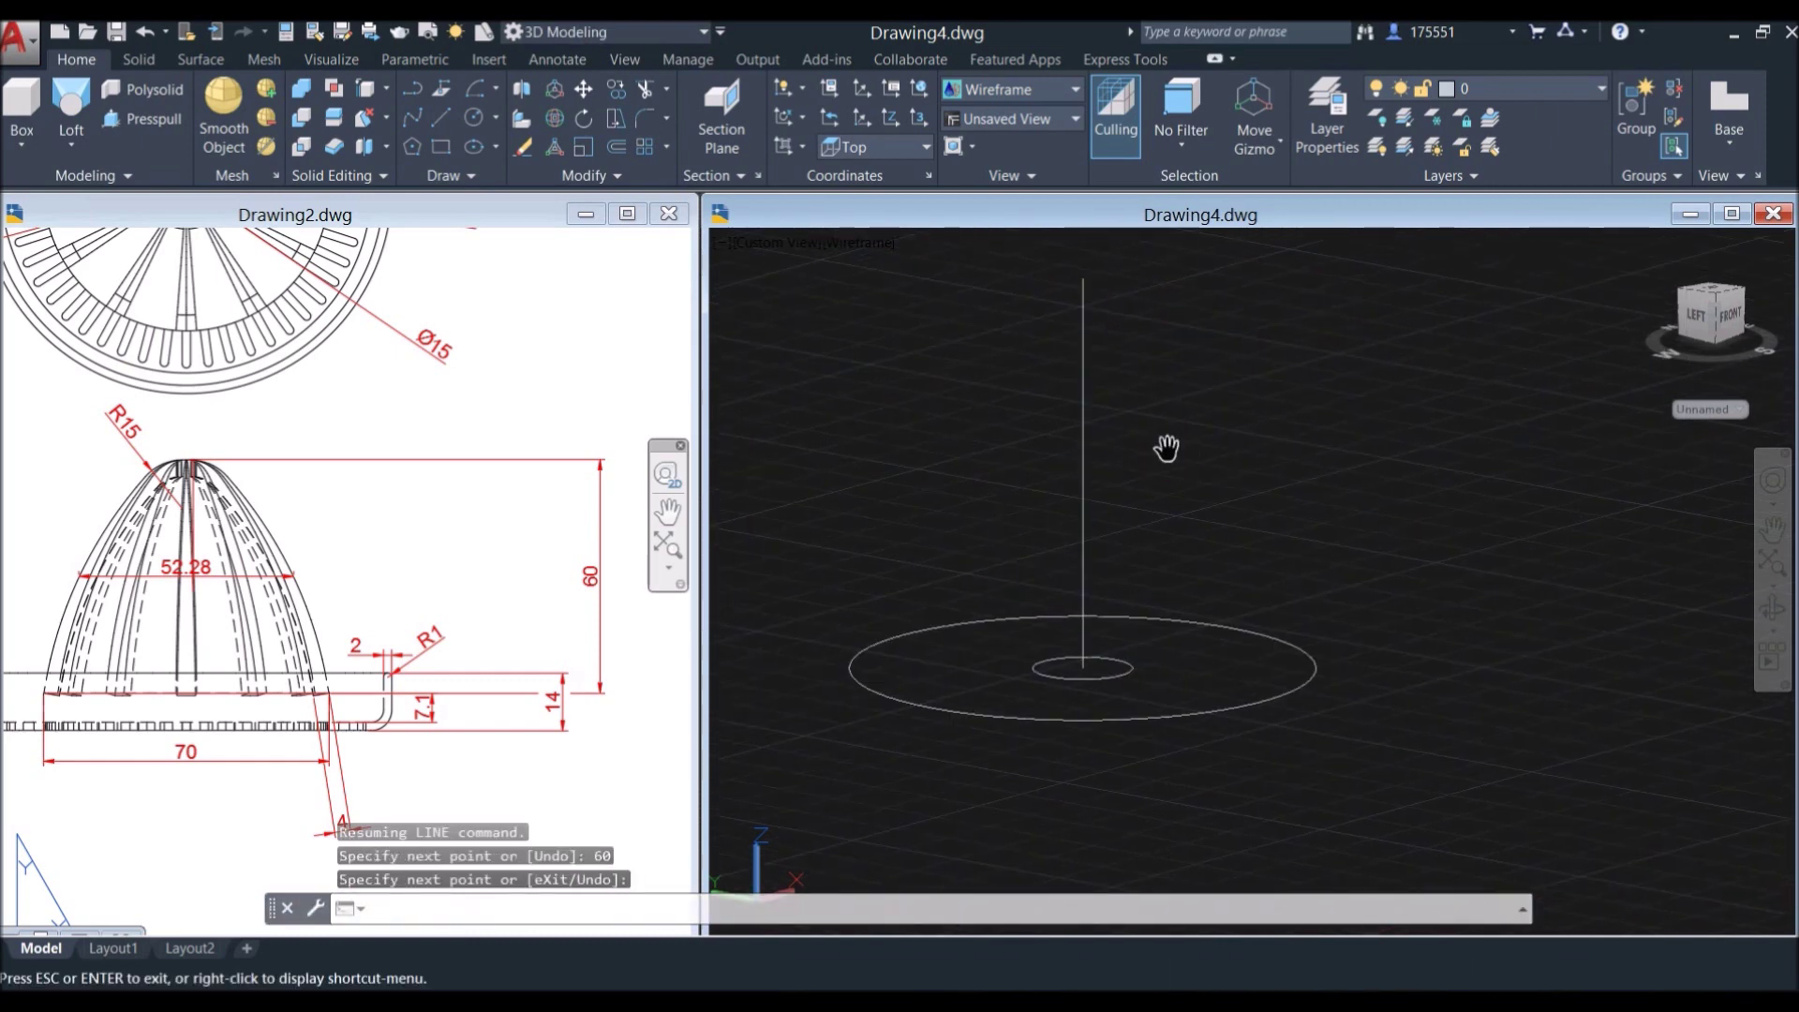
key("Escape")
Step: Move the Ø15 circle up to the top endpoint of the line
left_click(1127, 665)
right_click(1207, 391)
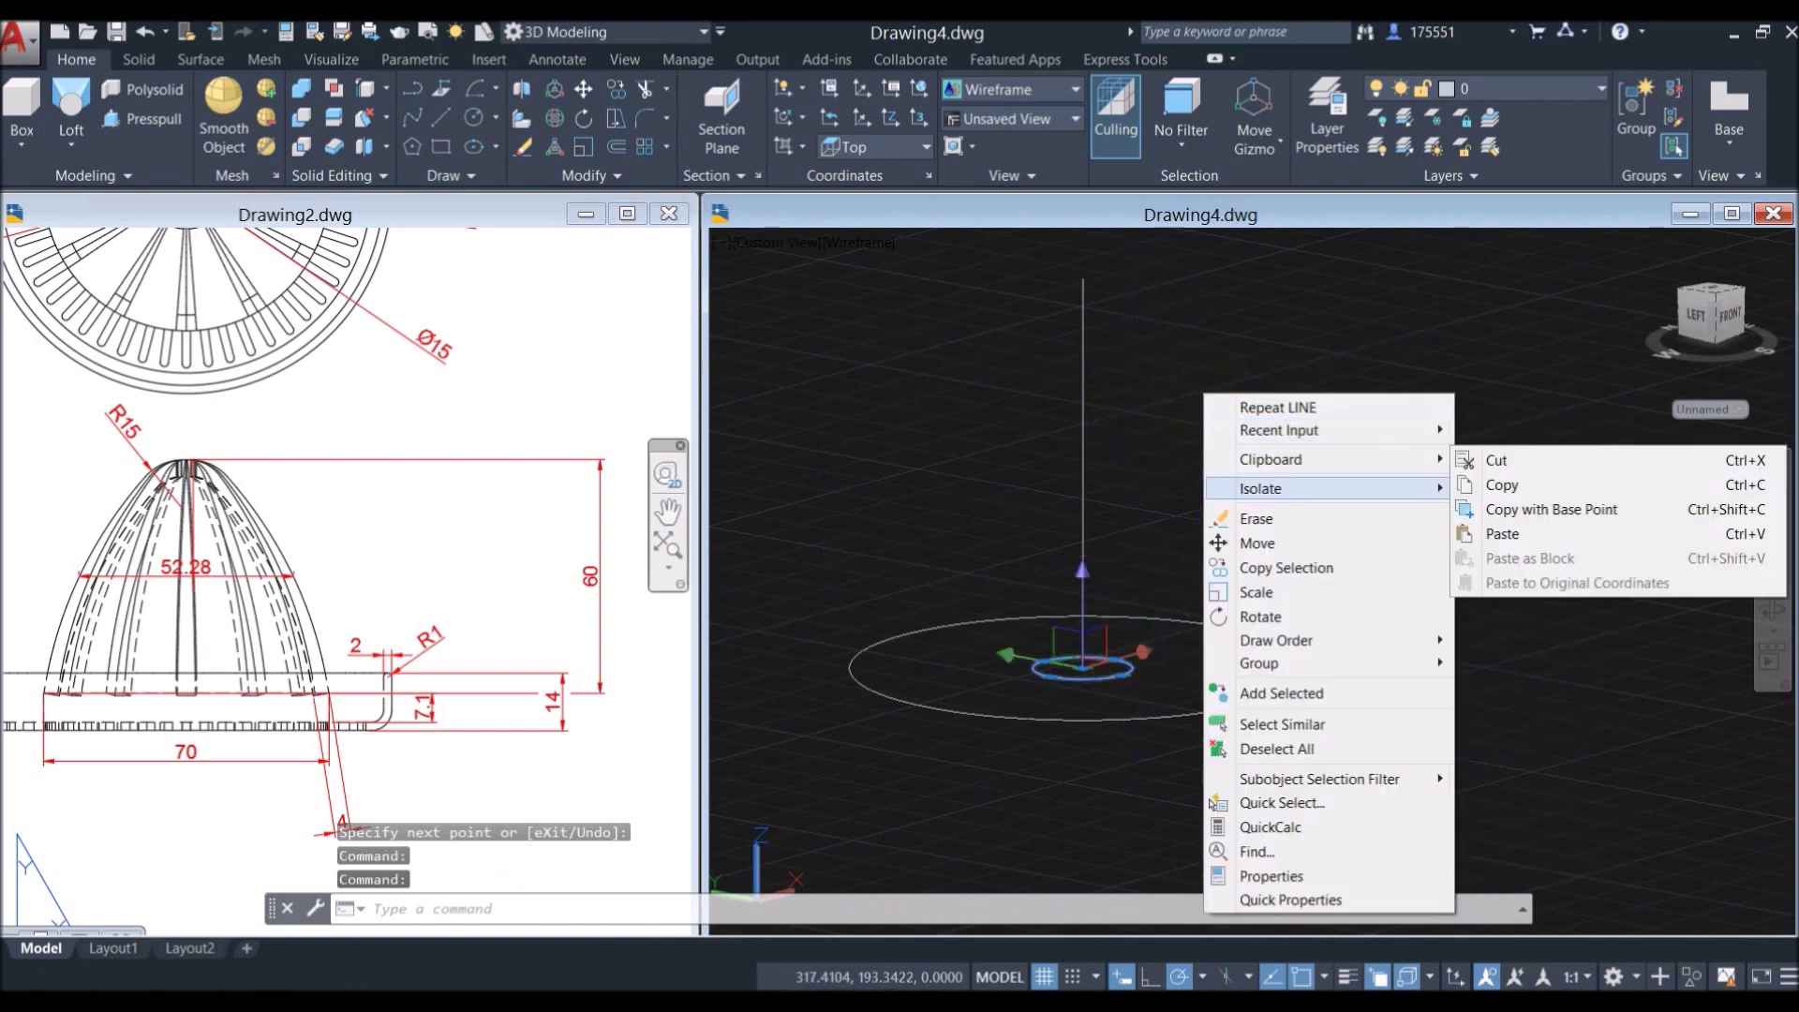
left_click(1242, 535)
left_click(1080, 667)
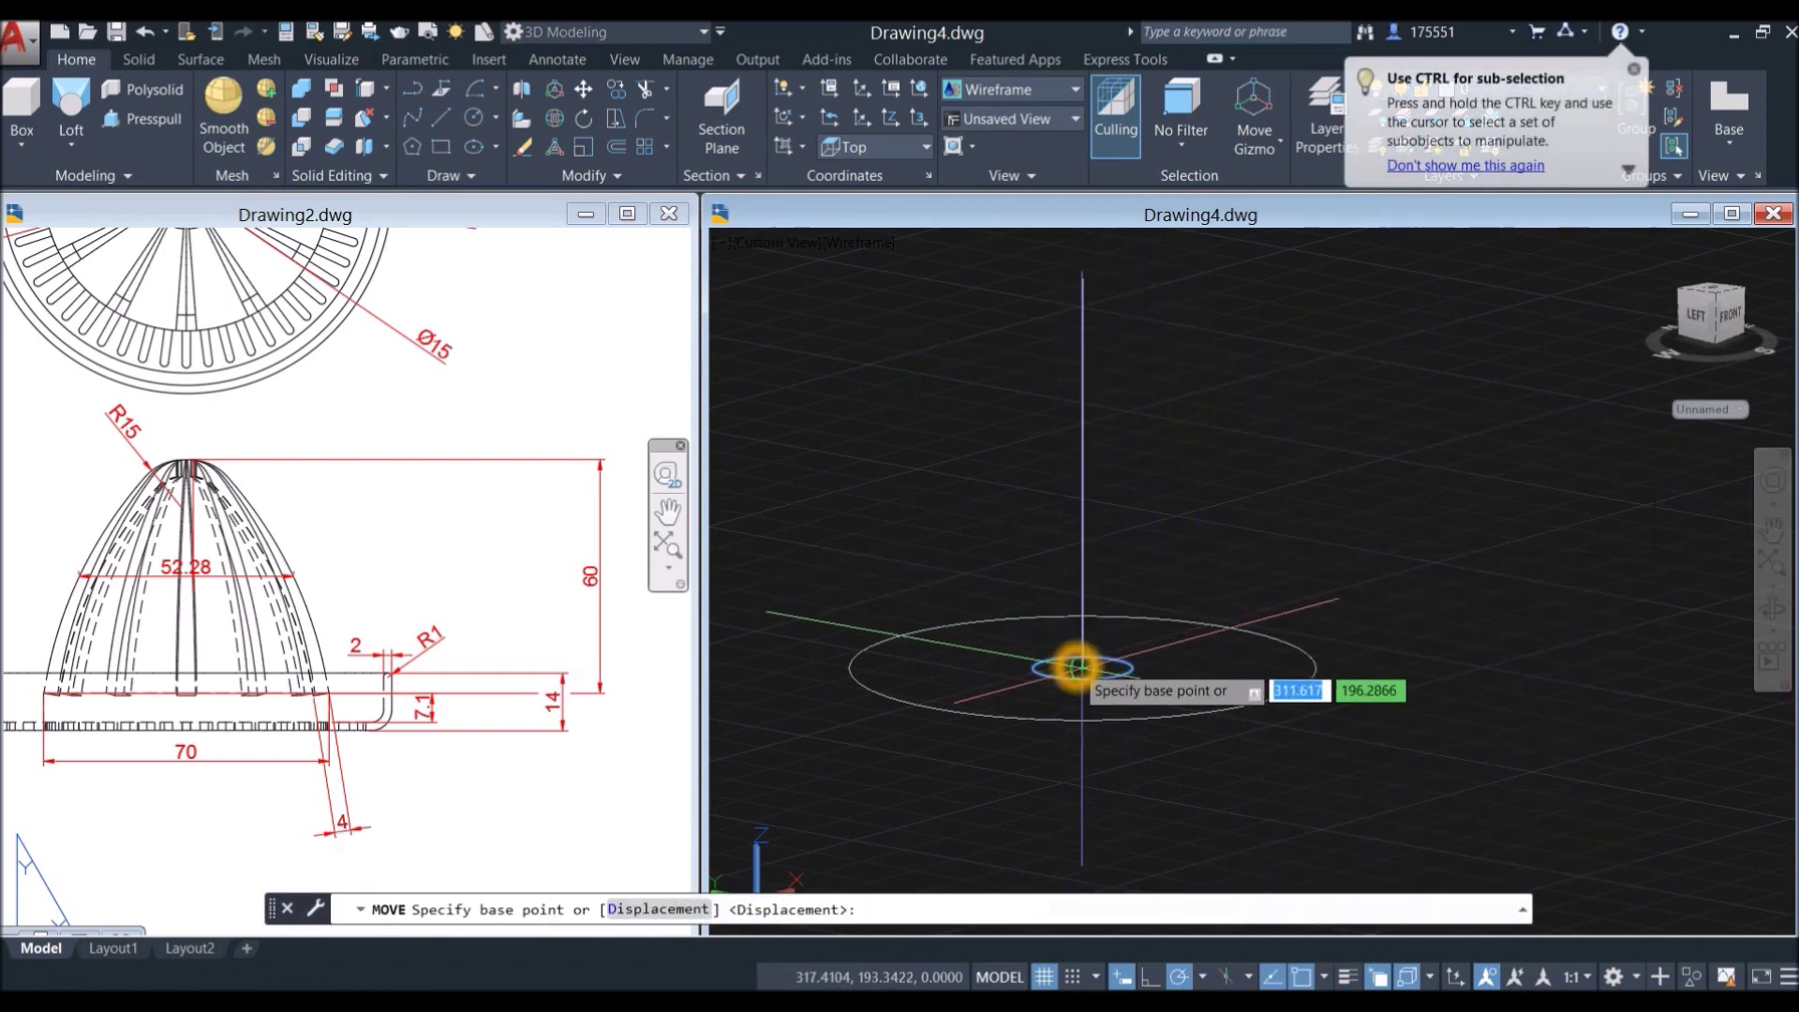
left_click(1084, 278)
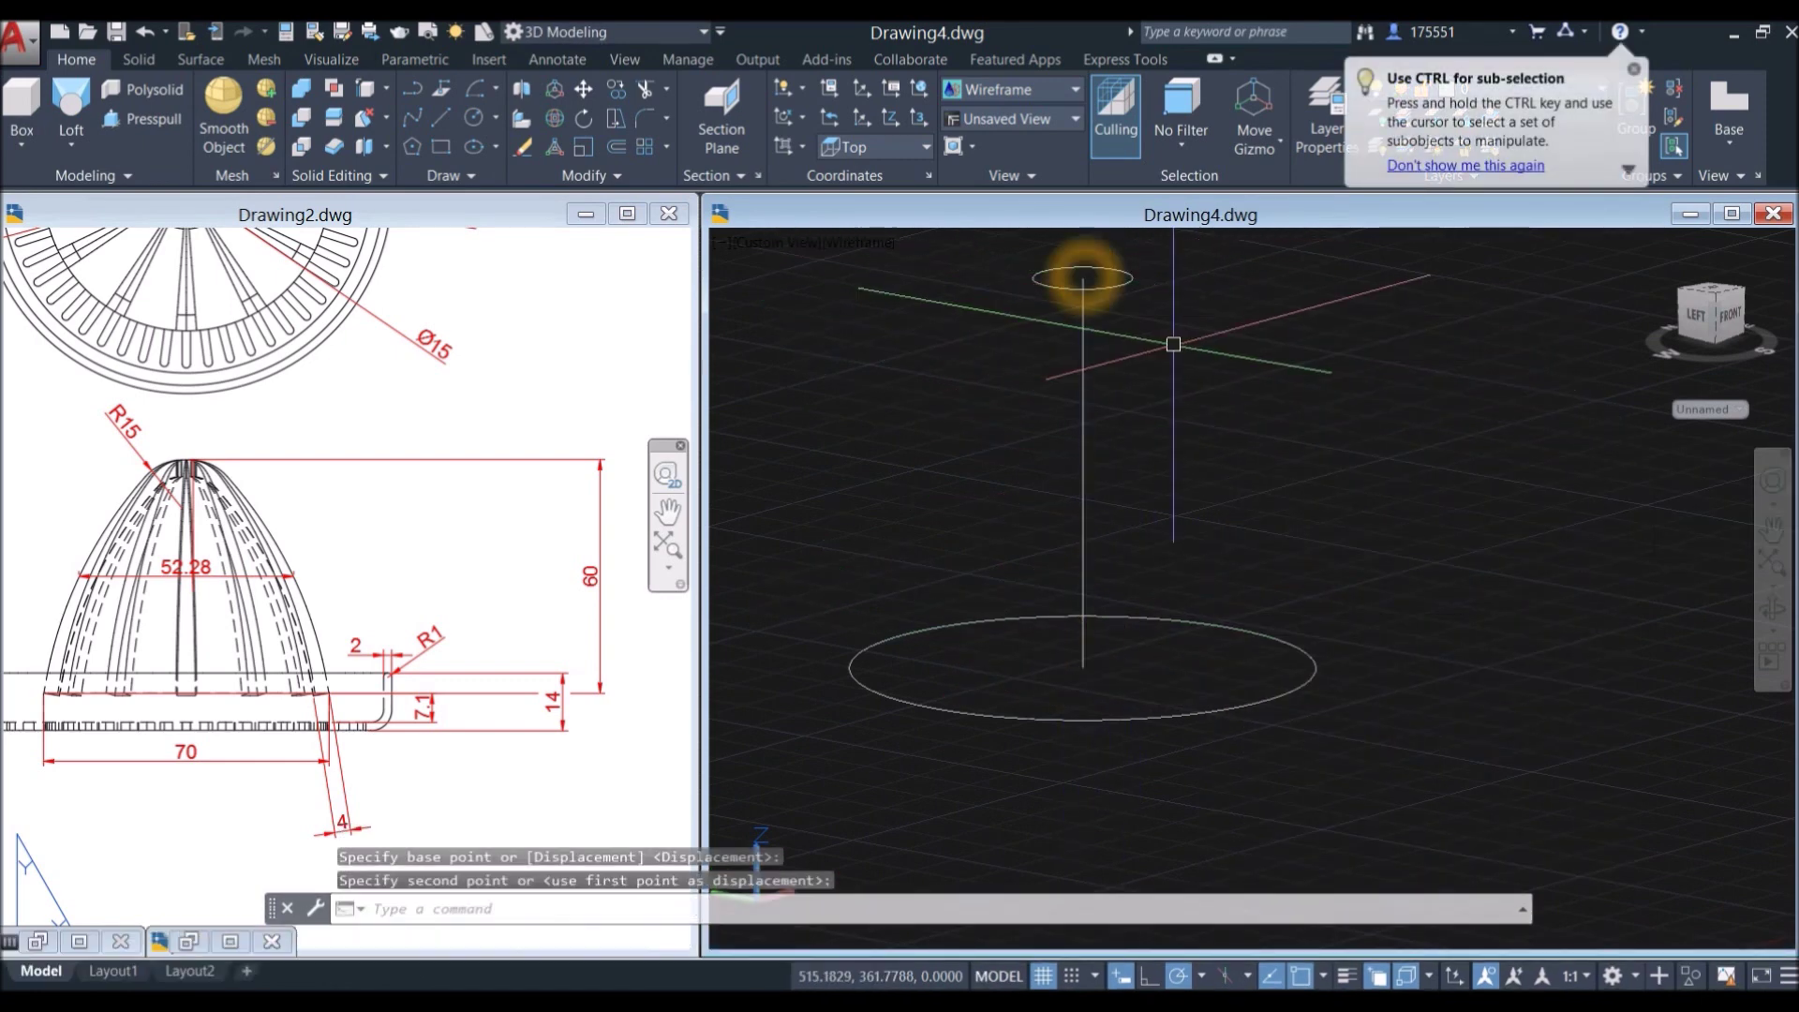
right_click(1177, 343)
left_click(1189, 341)
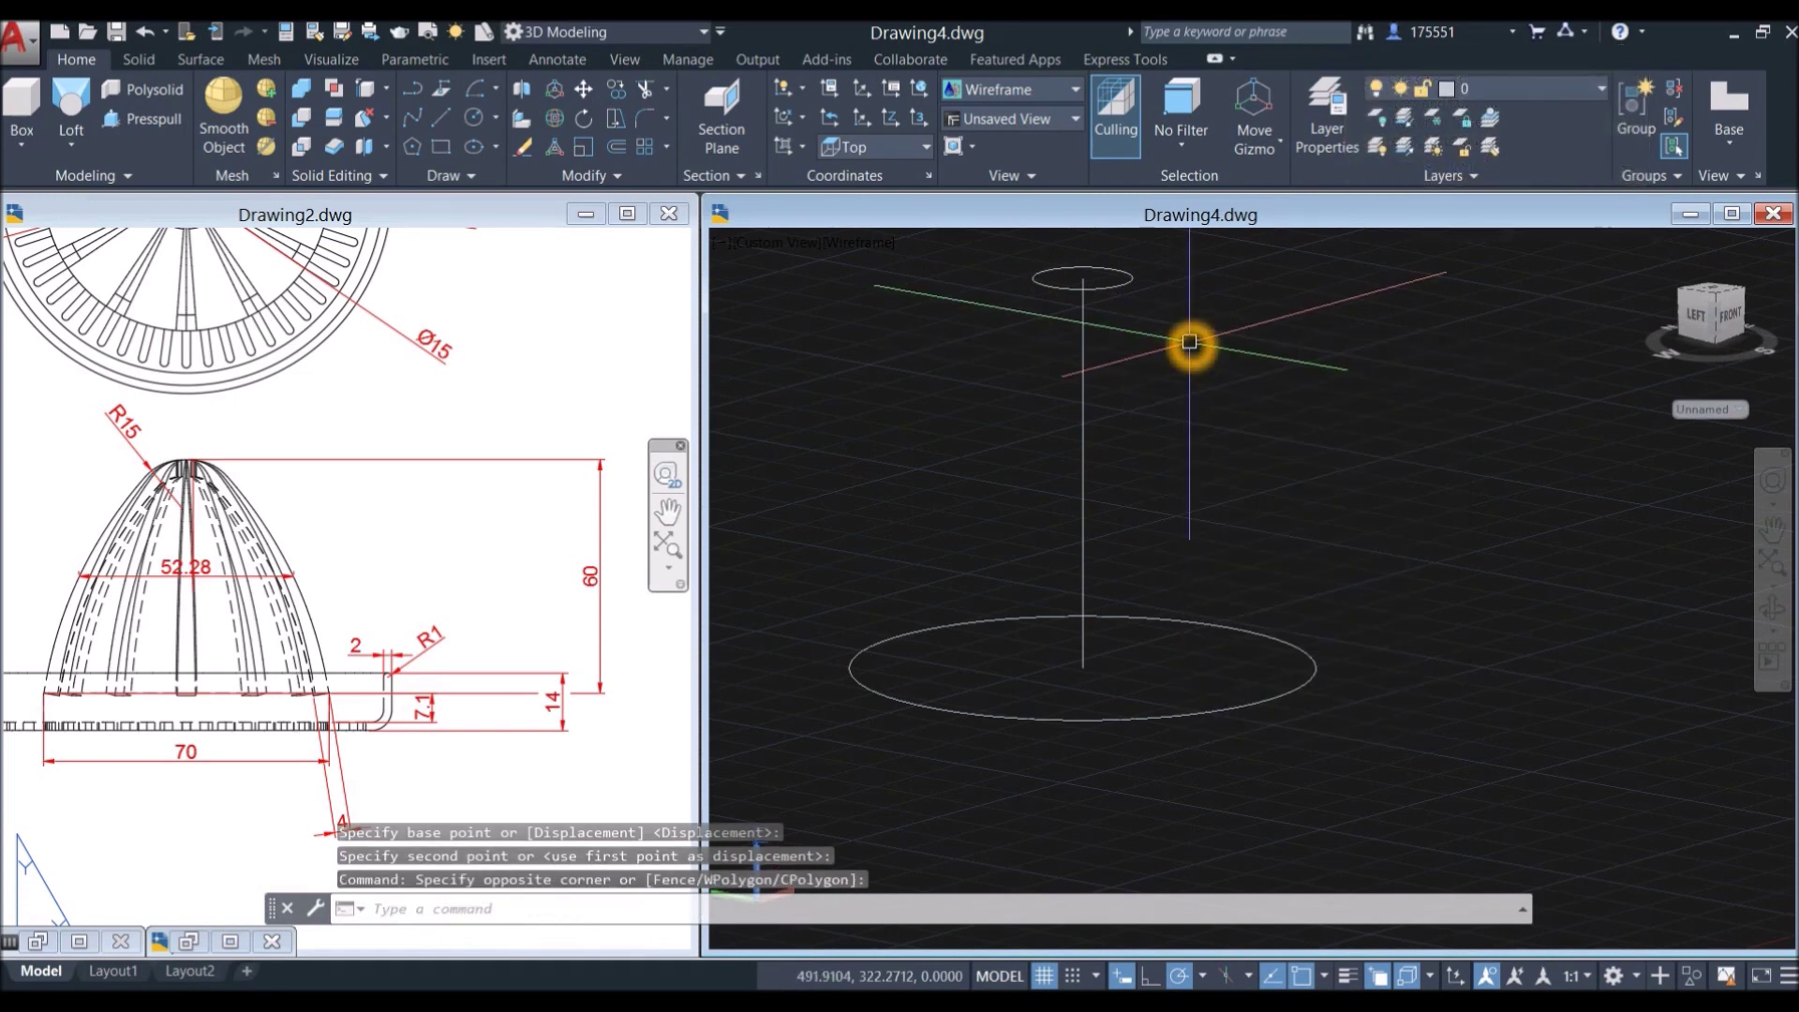
Step: Draw a Ø52.28 circle centred partway up the line and orbit to view the stacked circles
type("c")
key("Return")
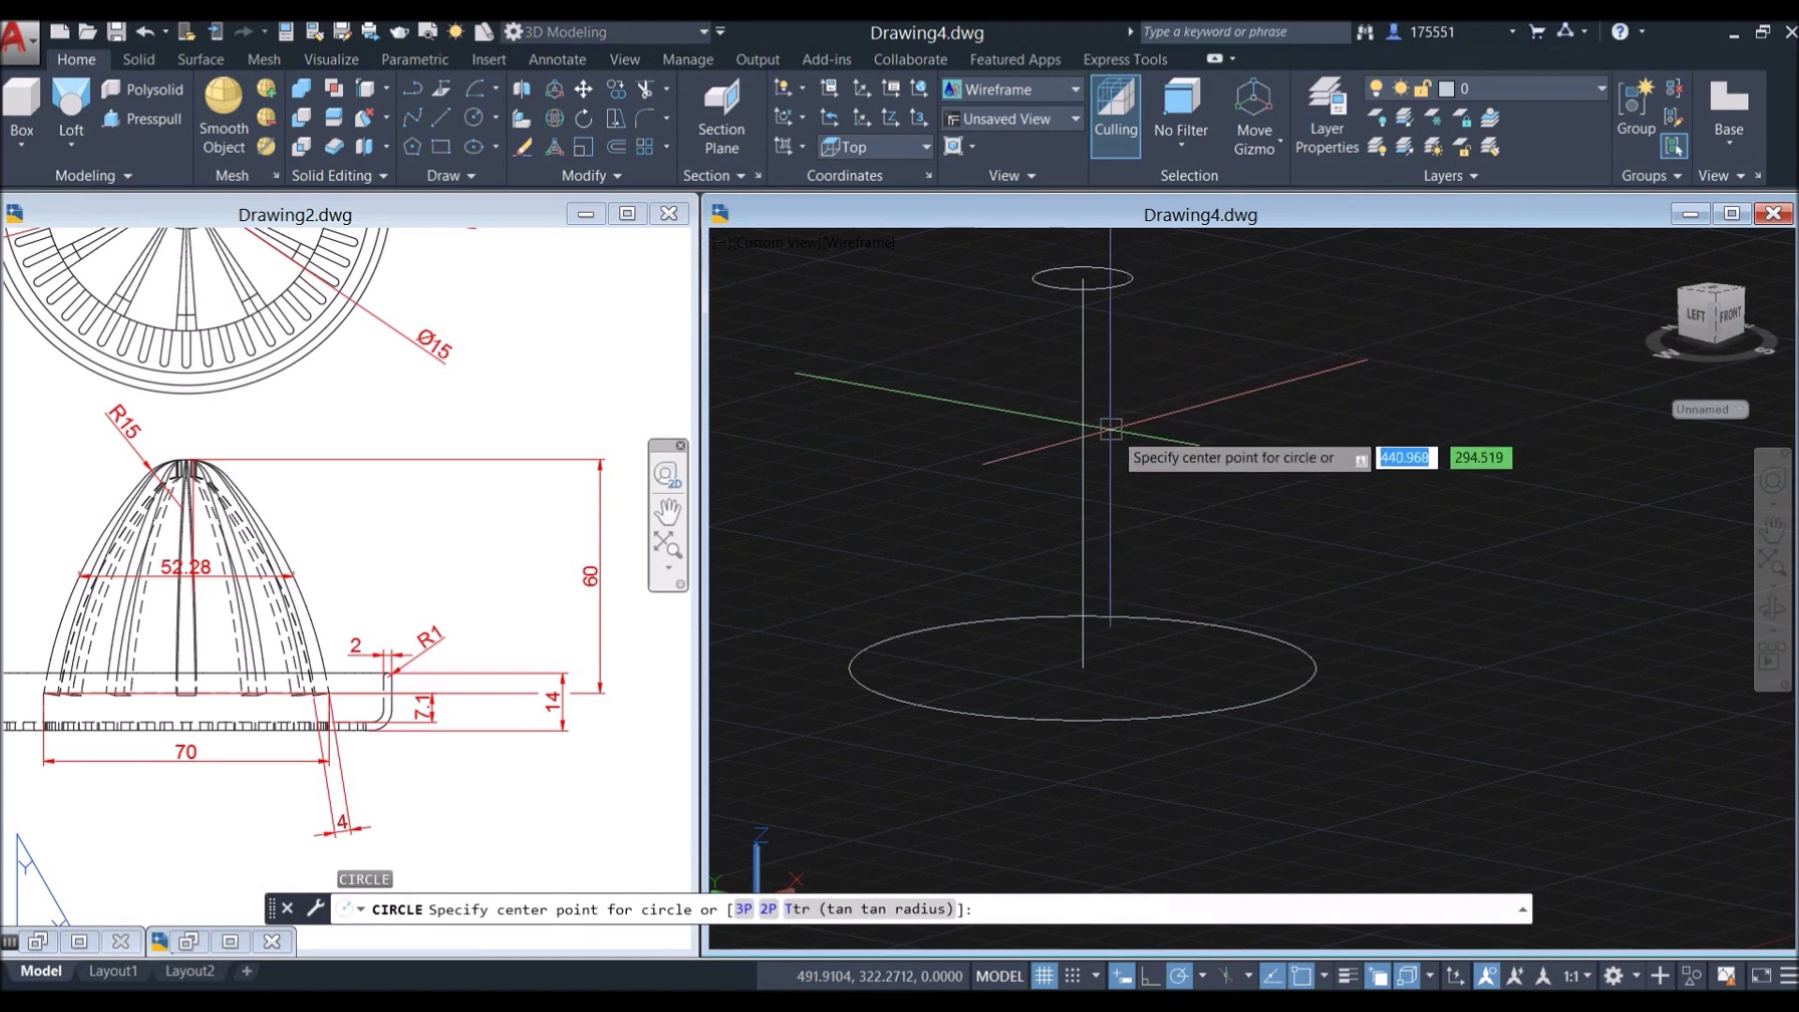
left_click(1083, 454)
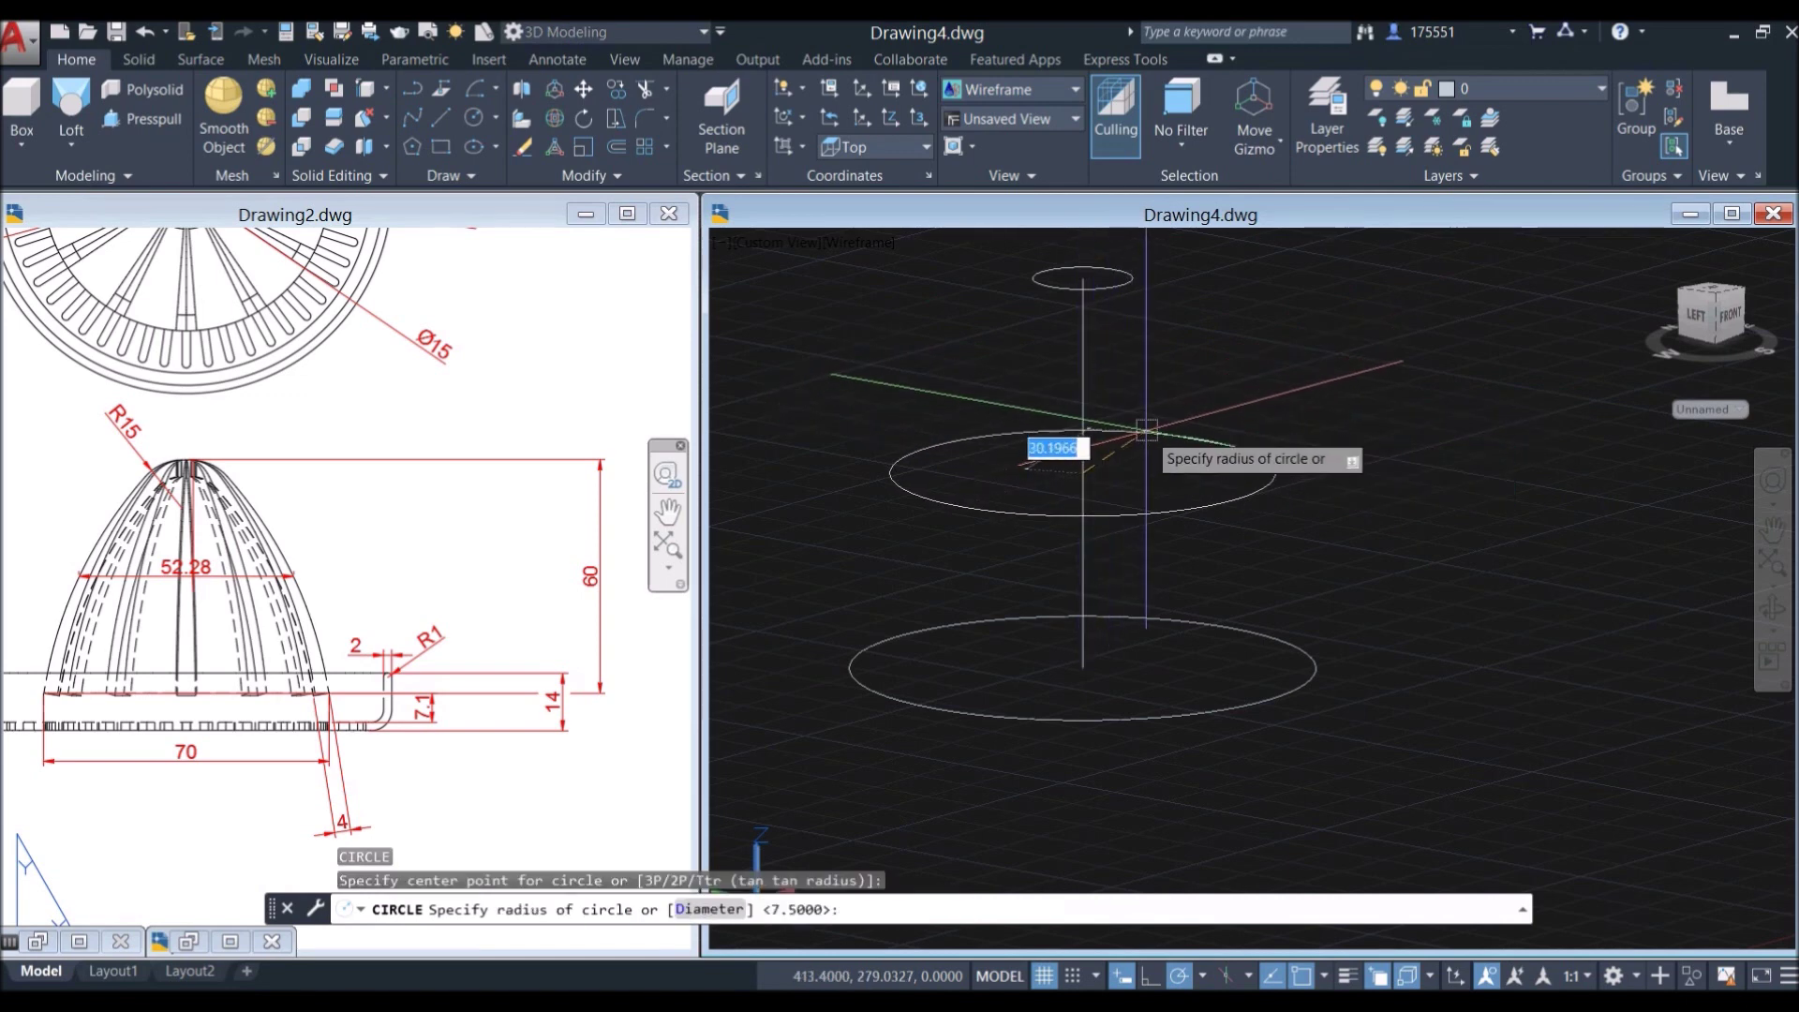
key("Return")
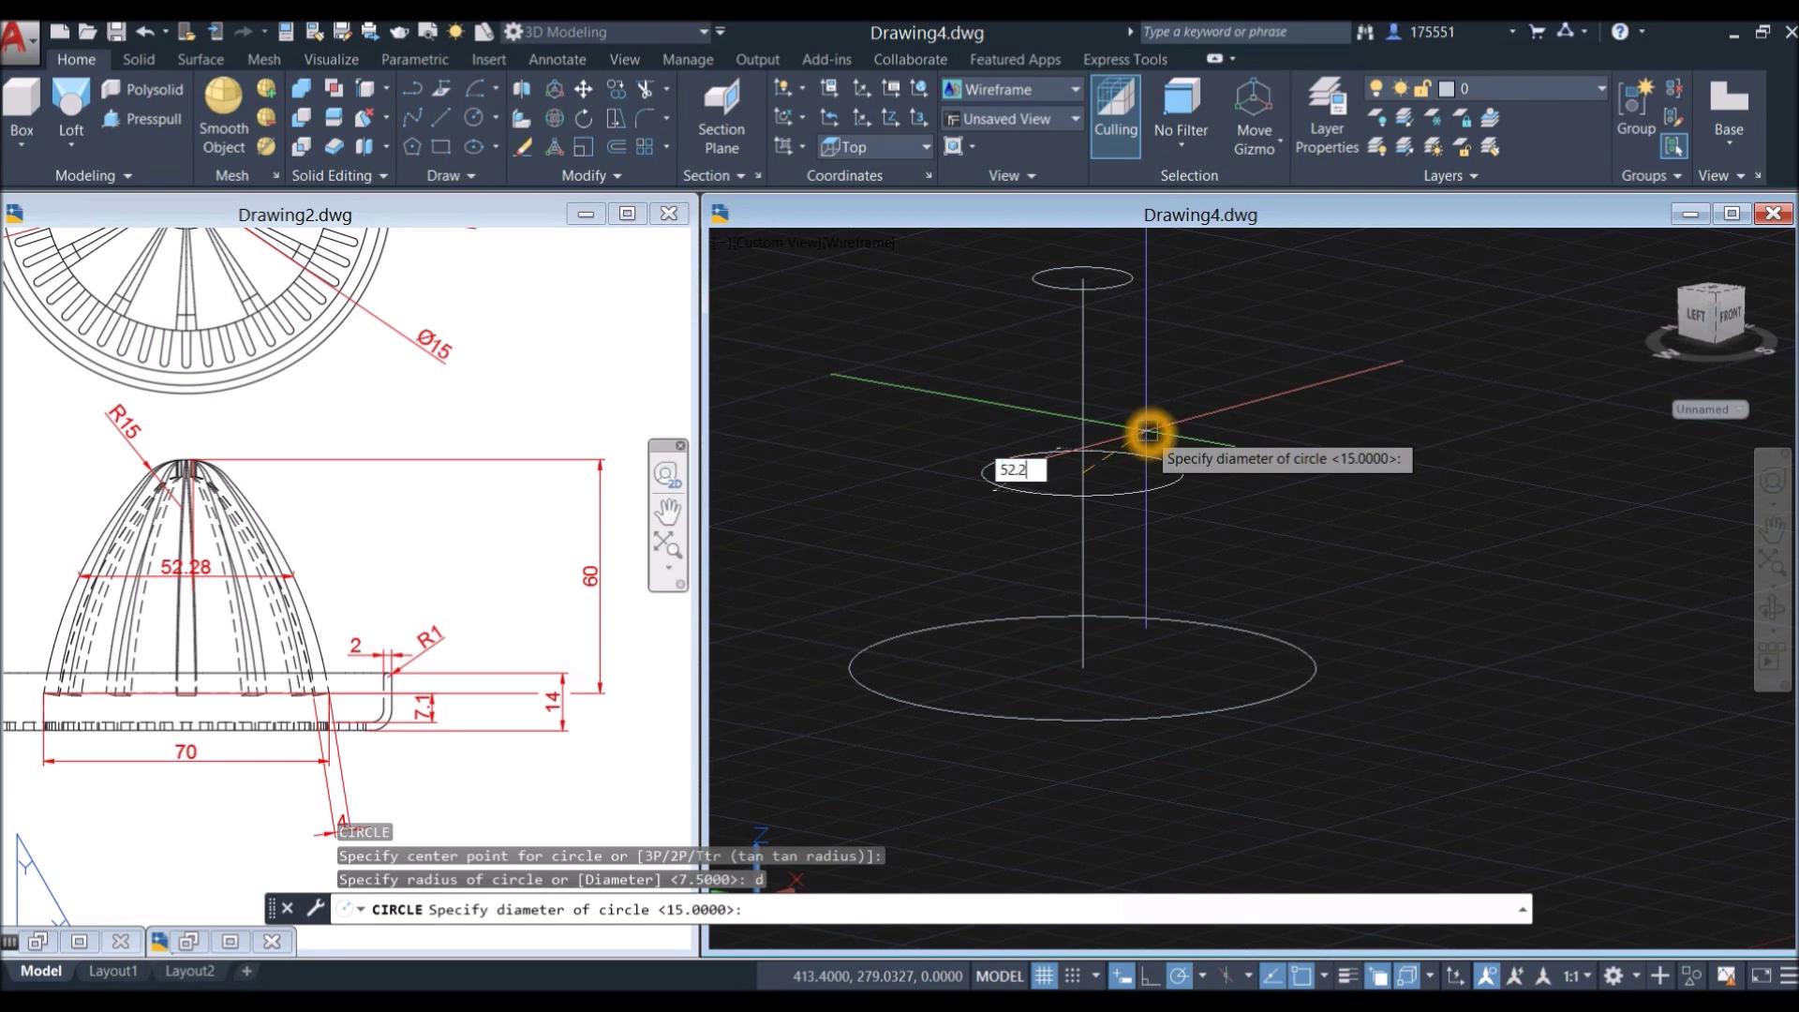
type("52.28")
key("Return")
left_click(249, 602)
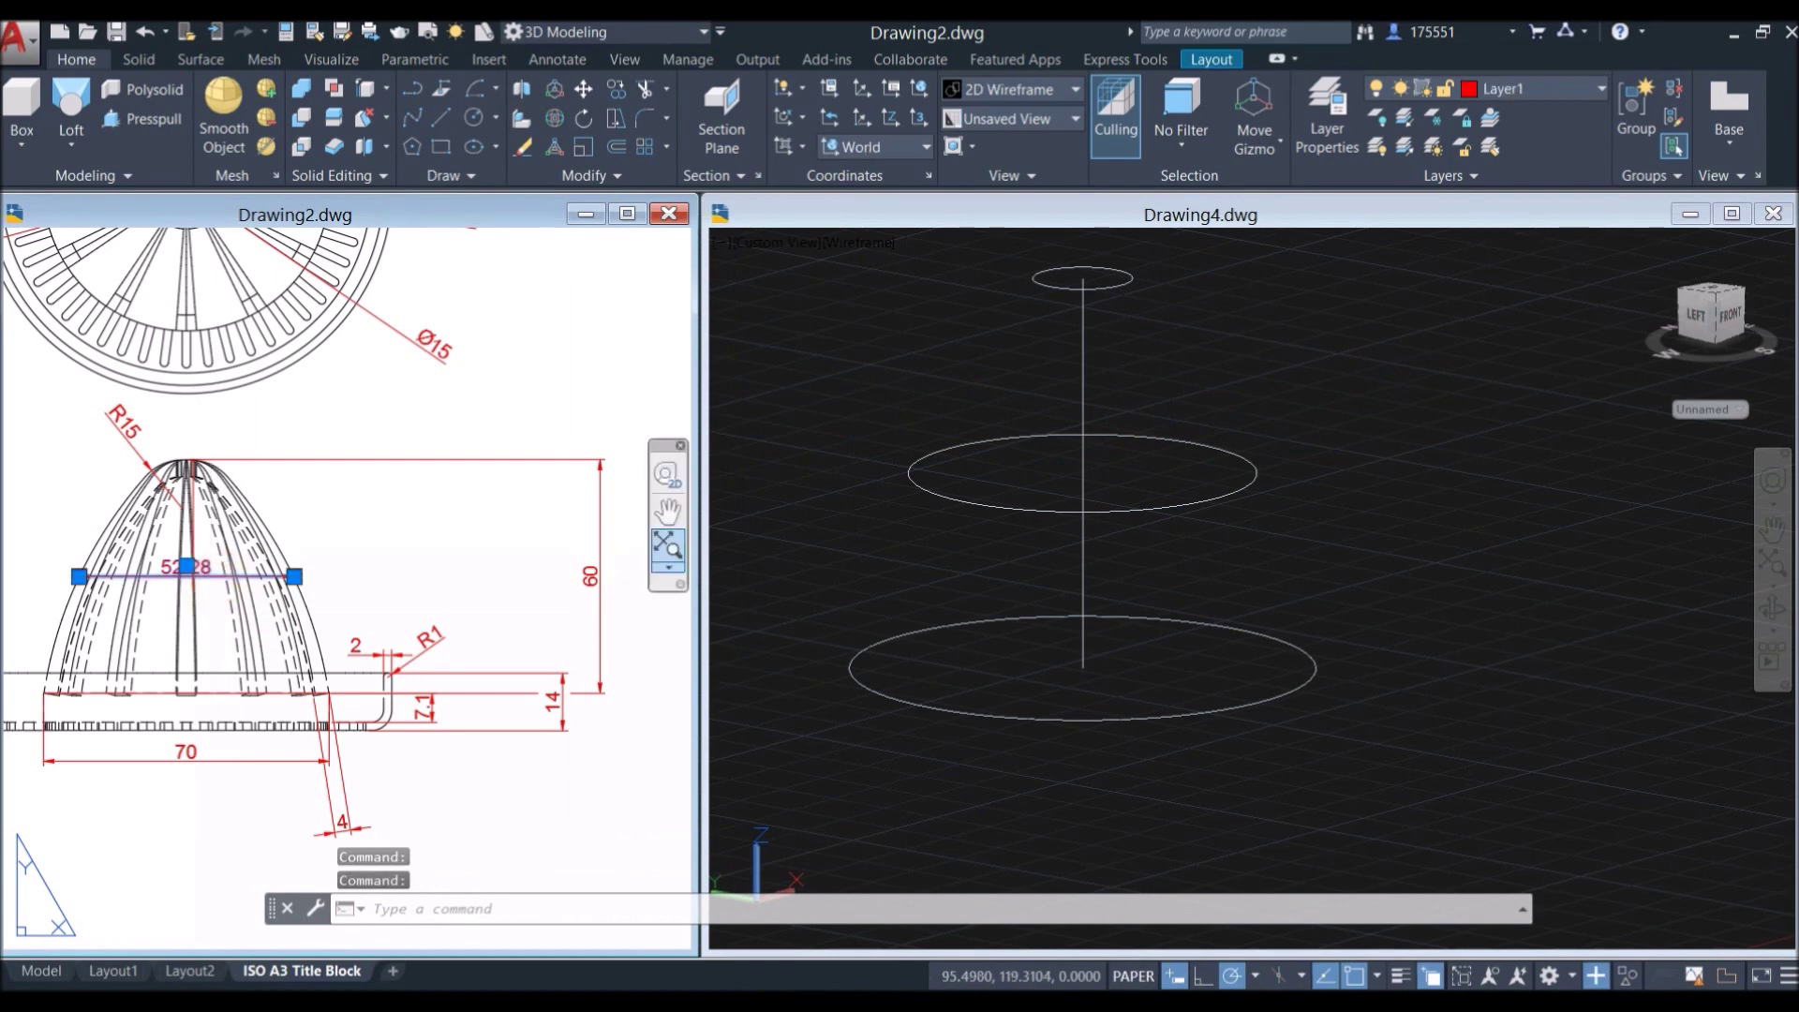
key("Escape")
left_click(890, 447)
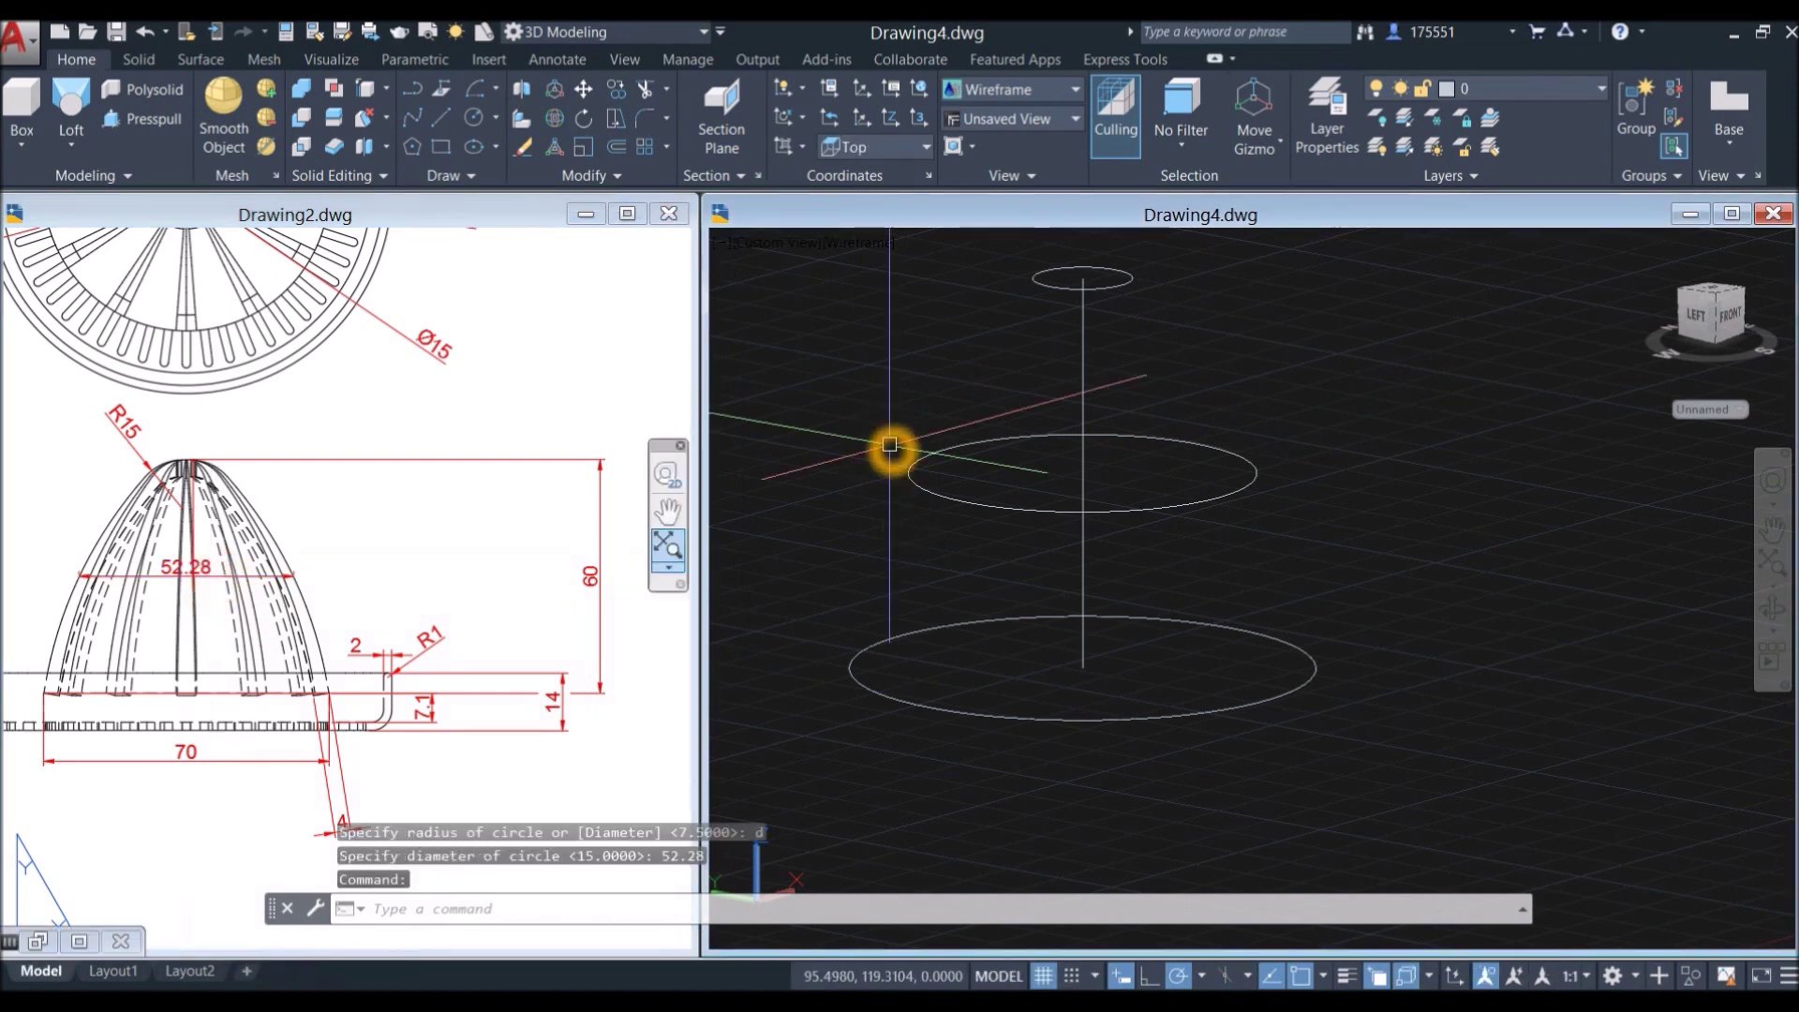
middle_click_drag(916, 454, 956, 440, "shift")
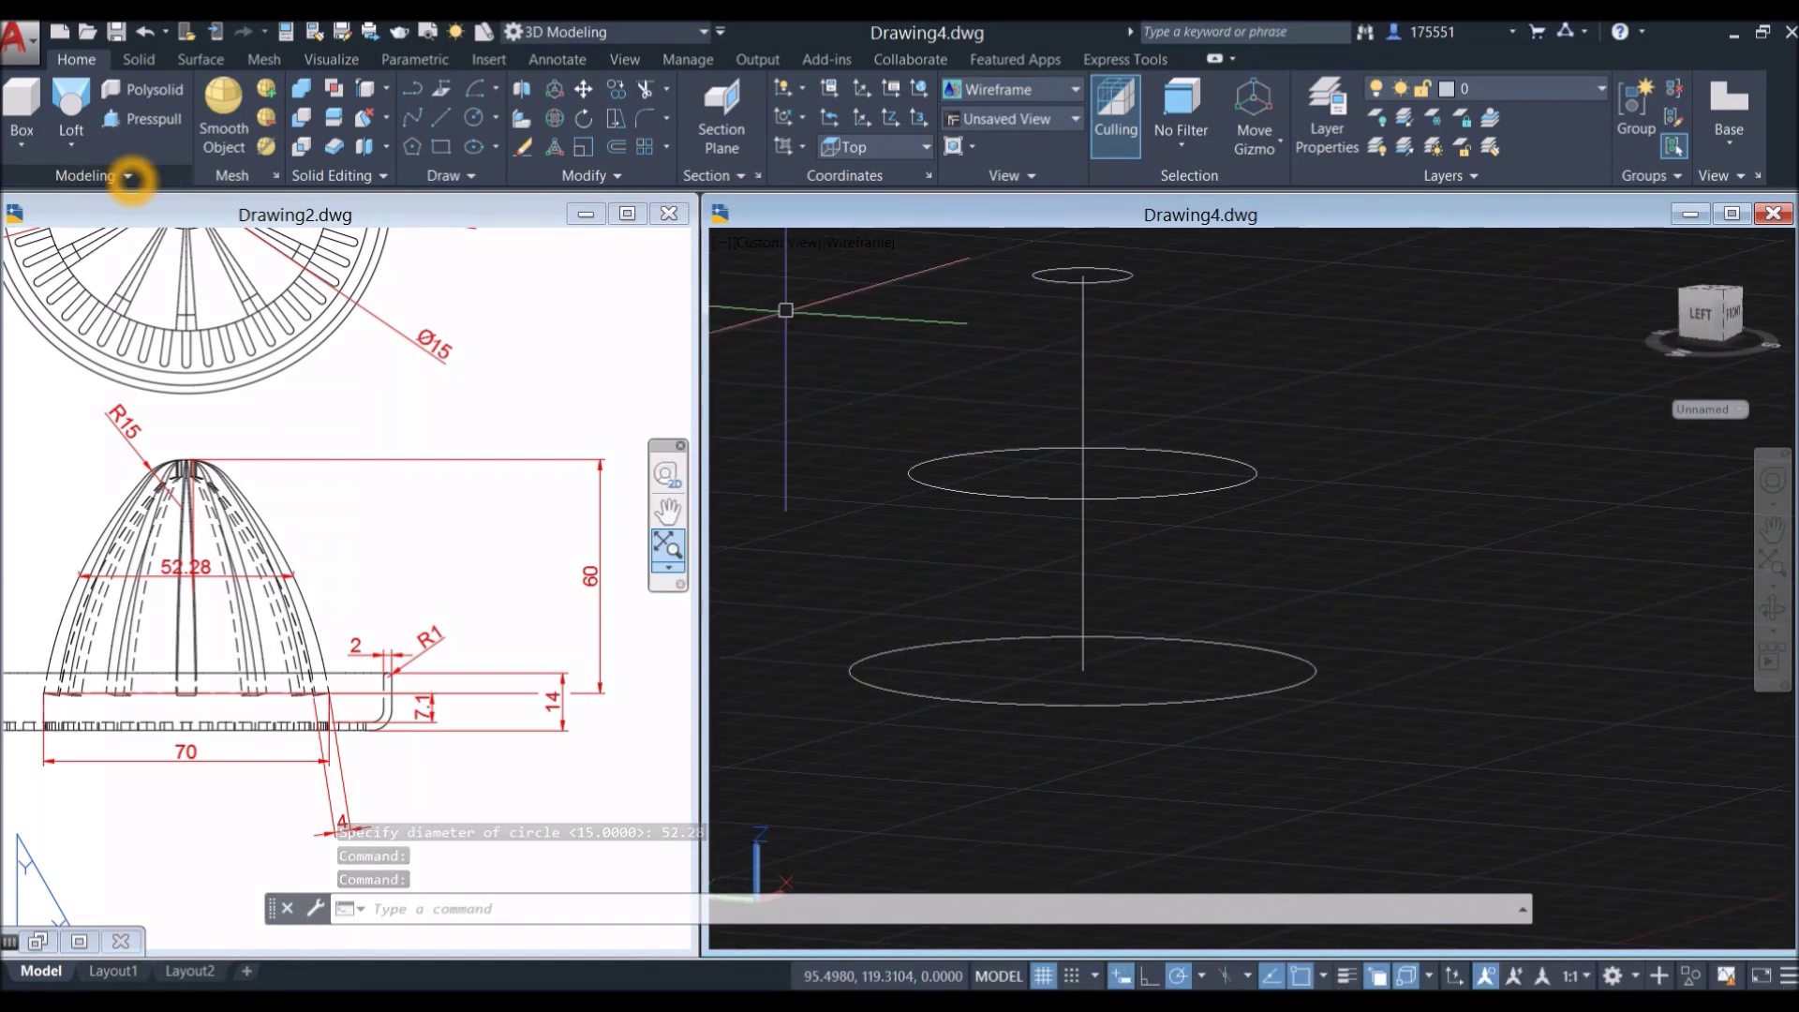
Step: Loft the top, middle and bottom circles into a solid using cross sections only
left_click(72, 146)
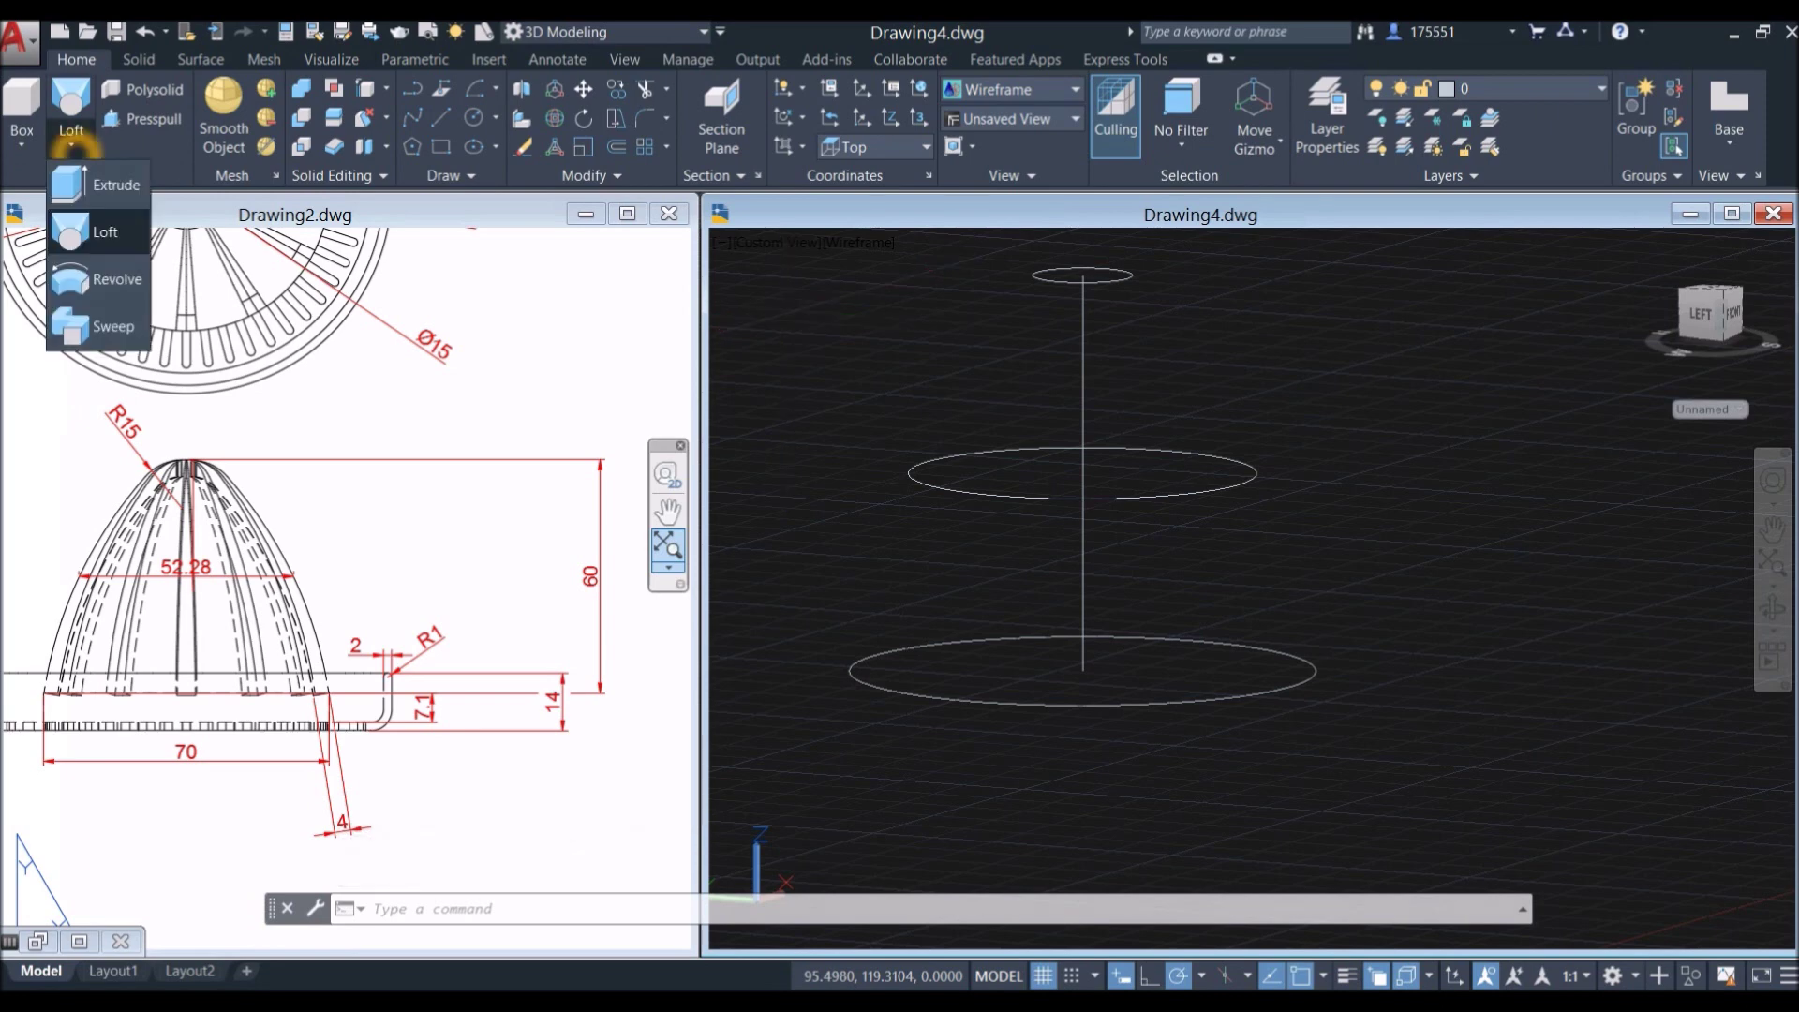
left_click(84, 232)
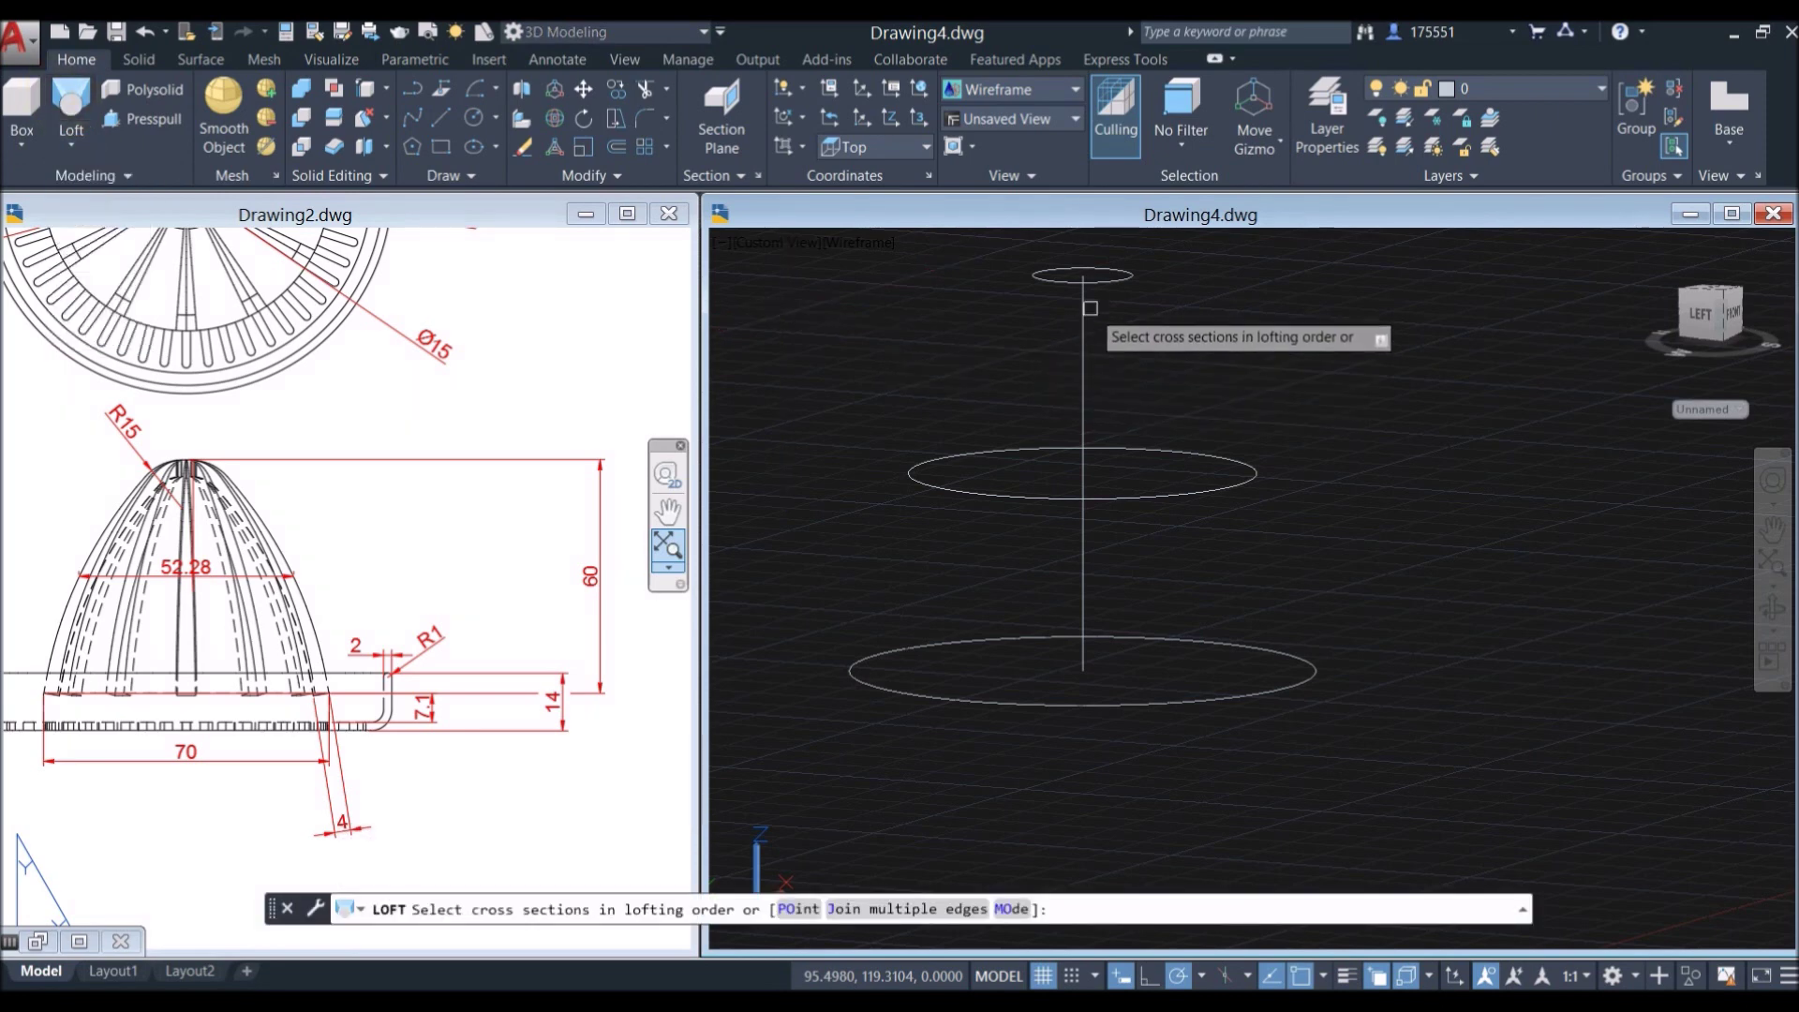
left_click(1105, 282)
left_click(1181, 453)
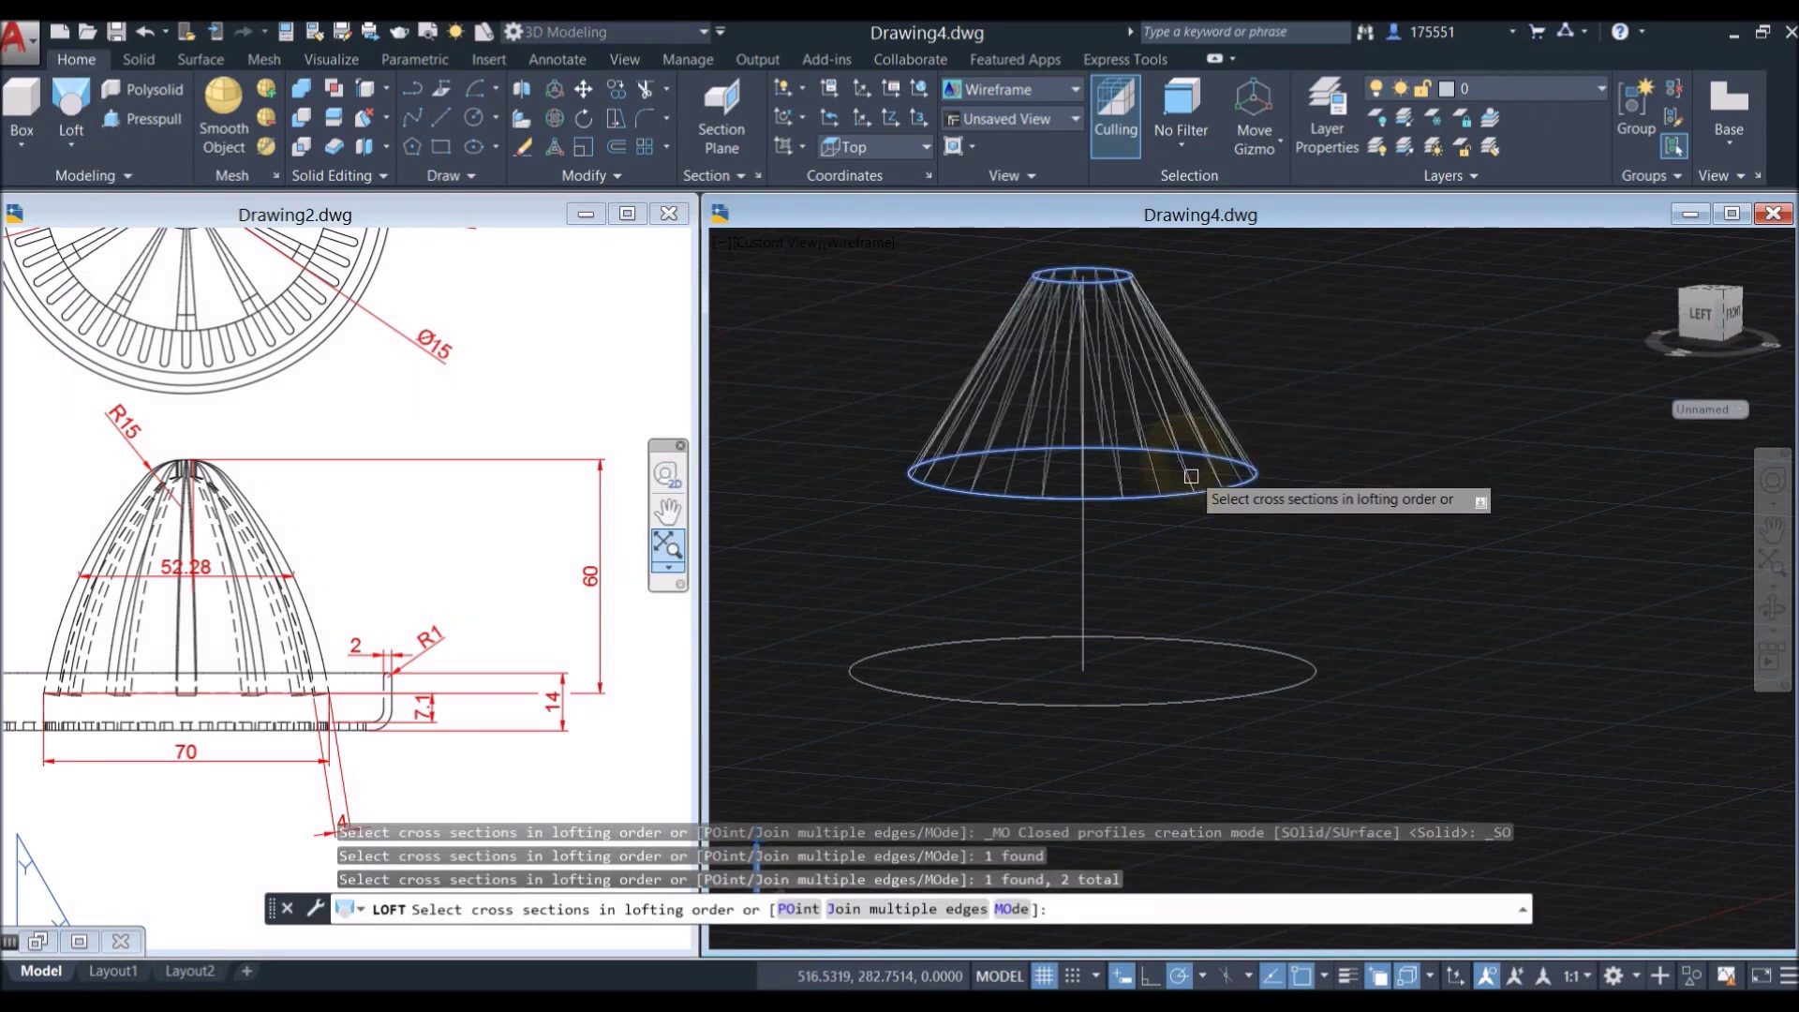
left_click(1227, 646)
right_click(1267, 404)
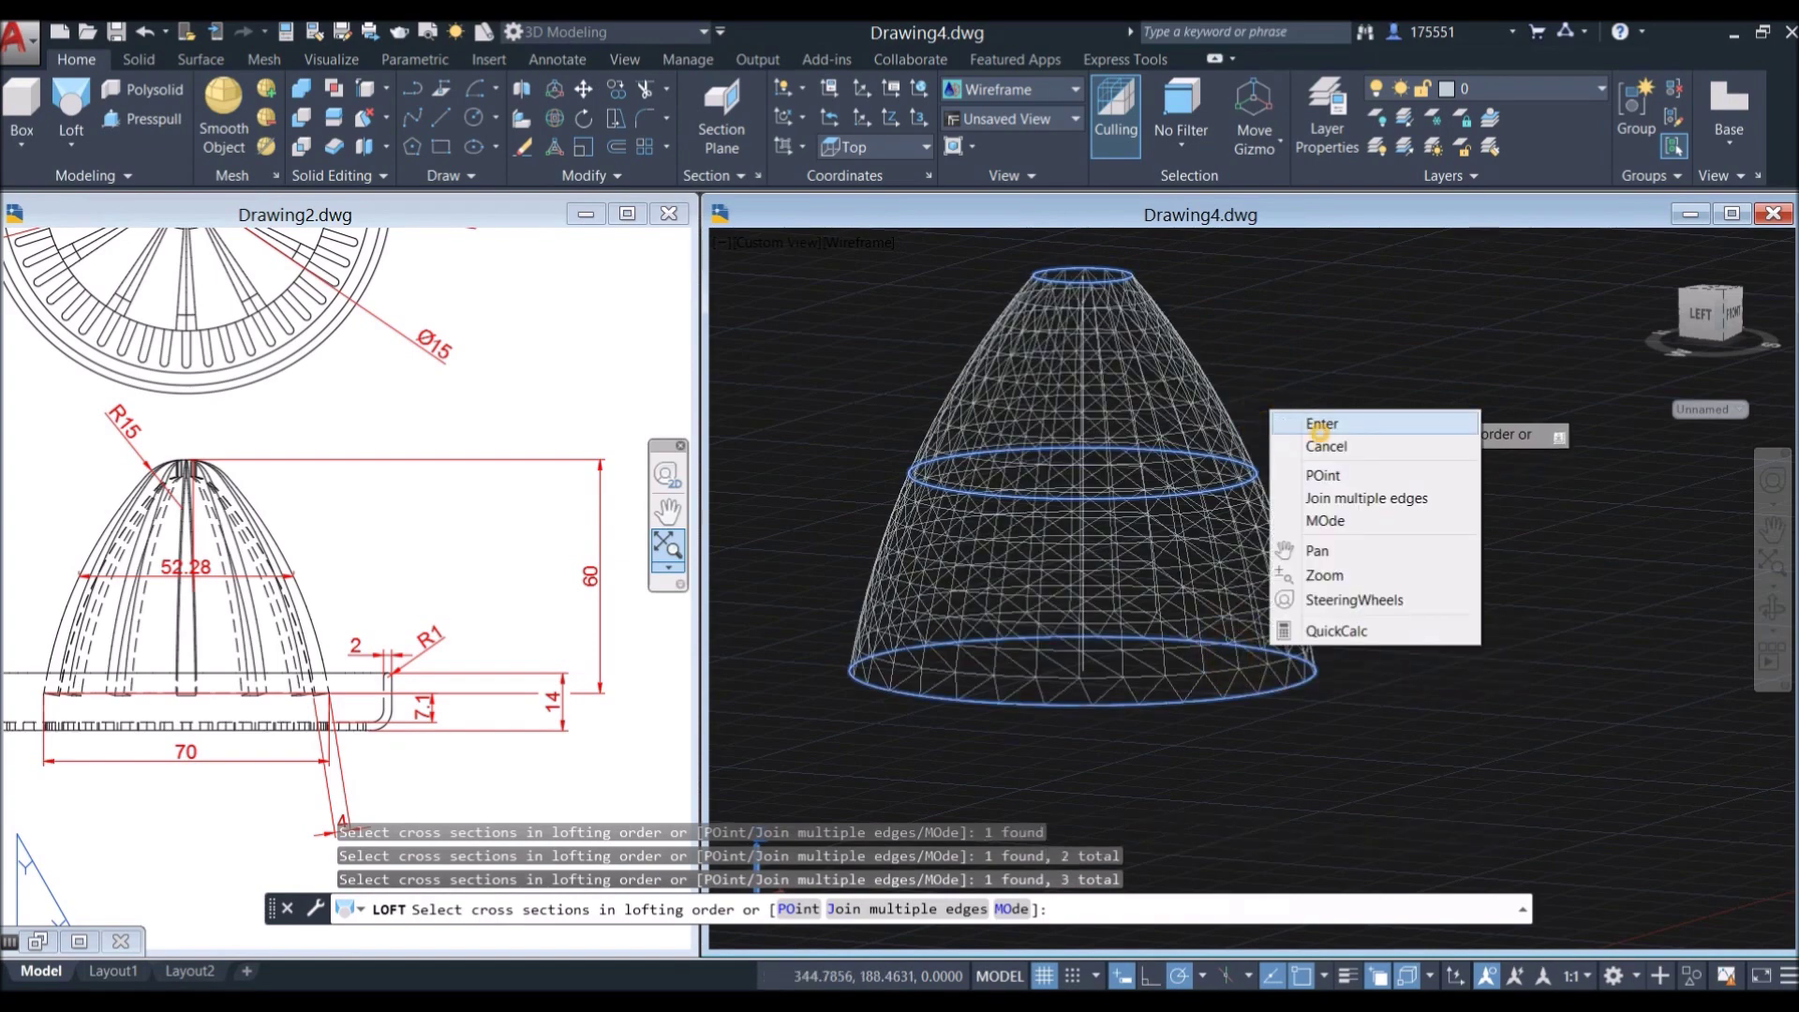
left_click(1317, 424)
right_click(1318, 431)
left_click(1346, 444)
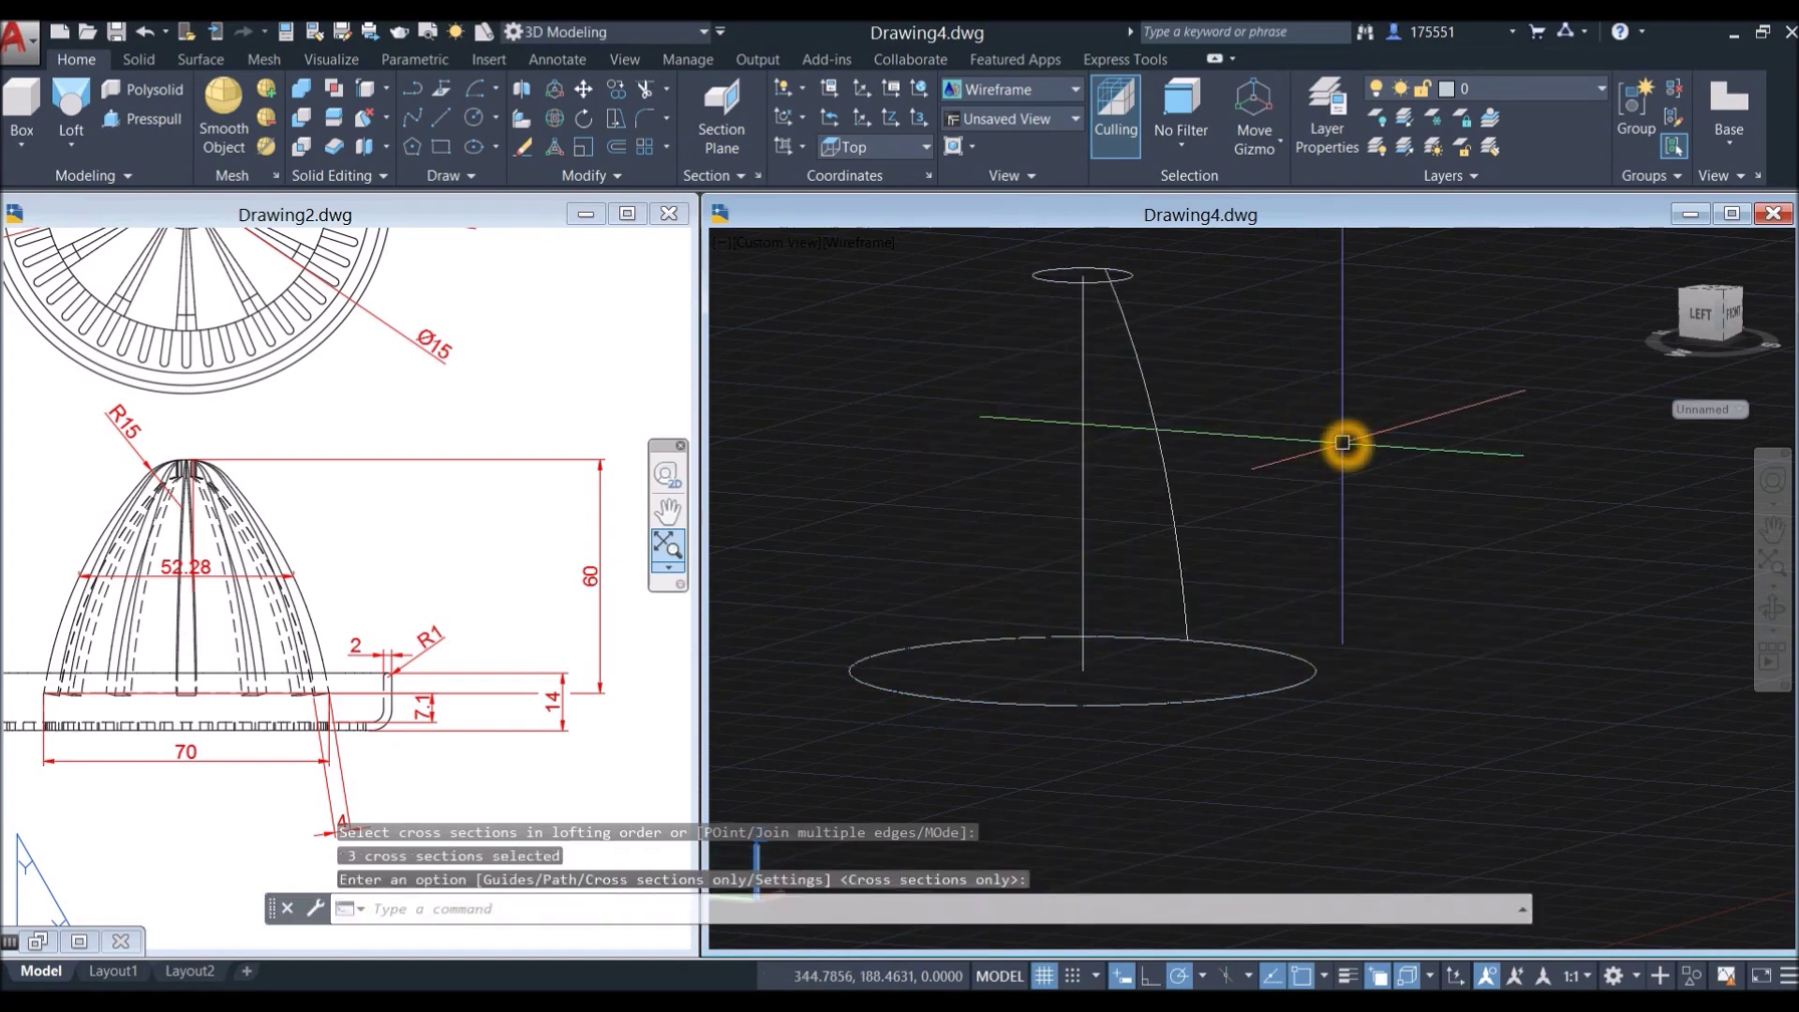
Step: Switch to X-Ray visual style and Front view, and turn the grid off
left_click(832, 251)
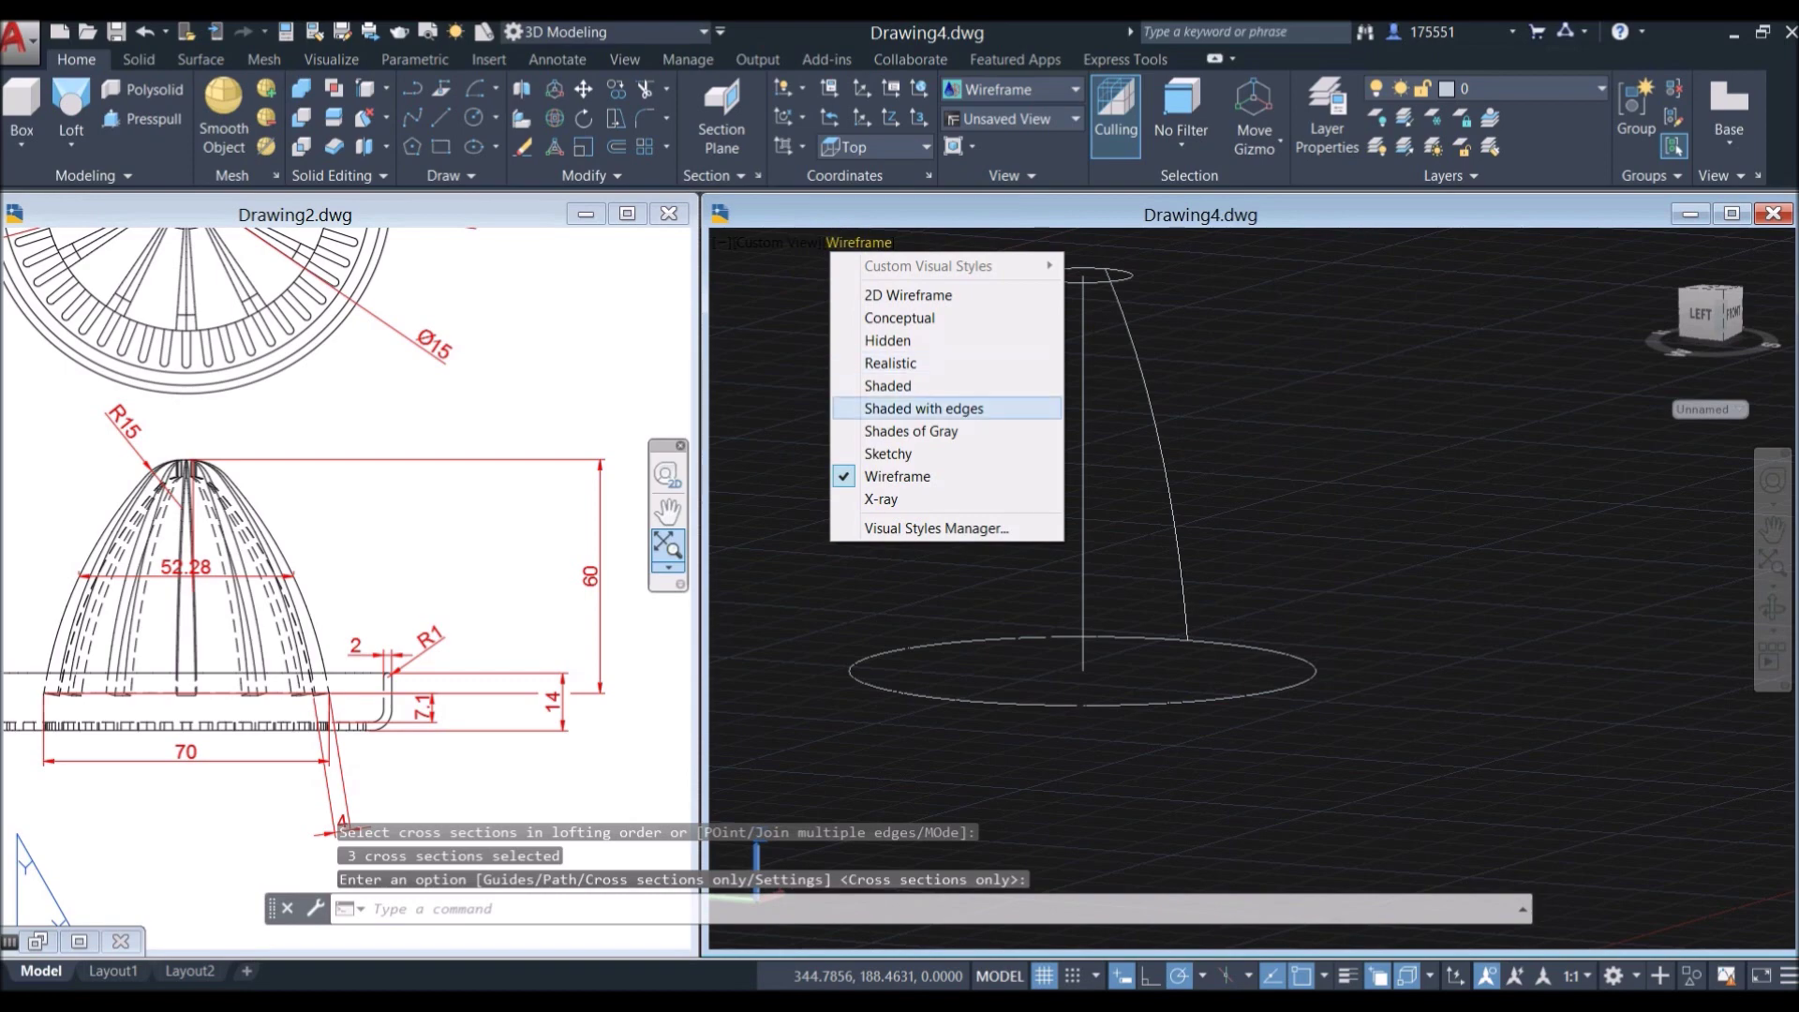
left_click(881, 496)
left_click(788, 259)
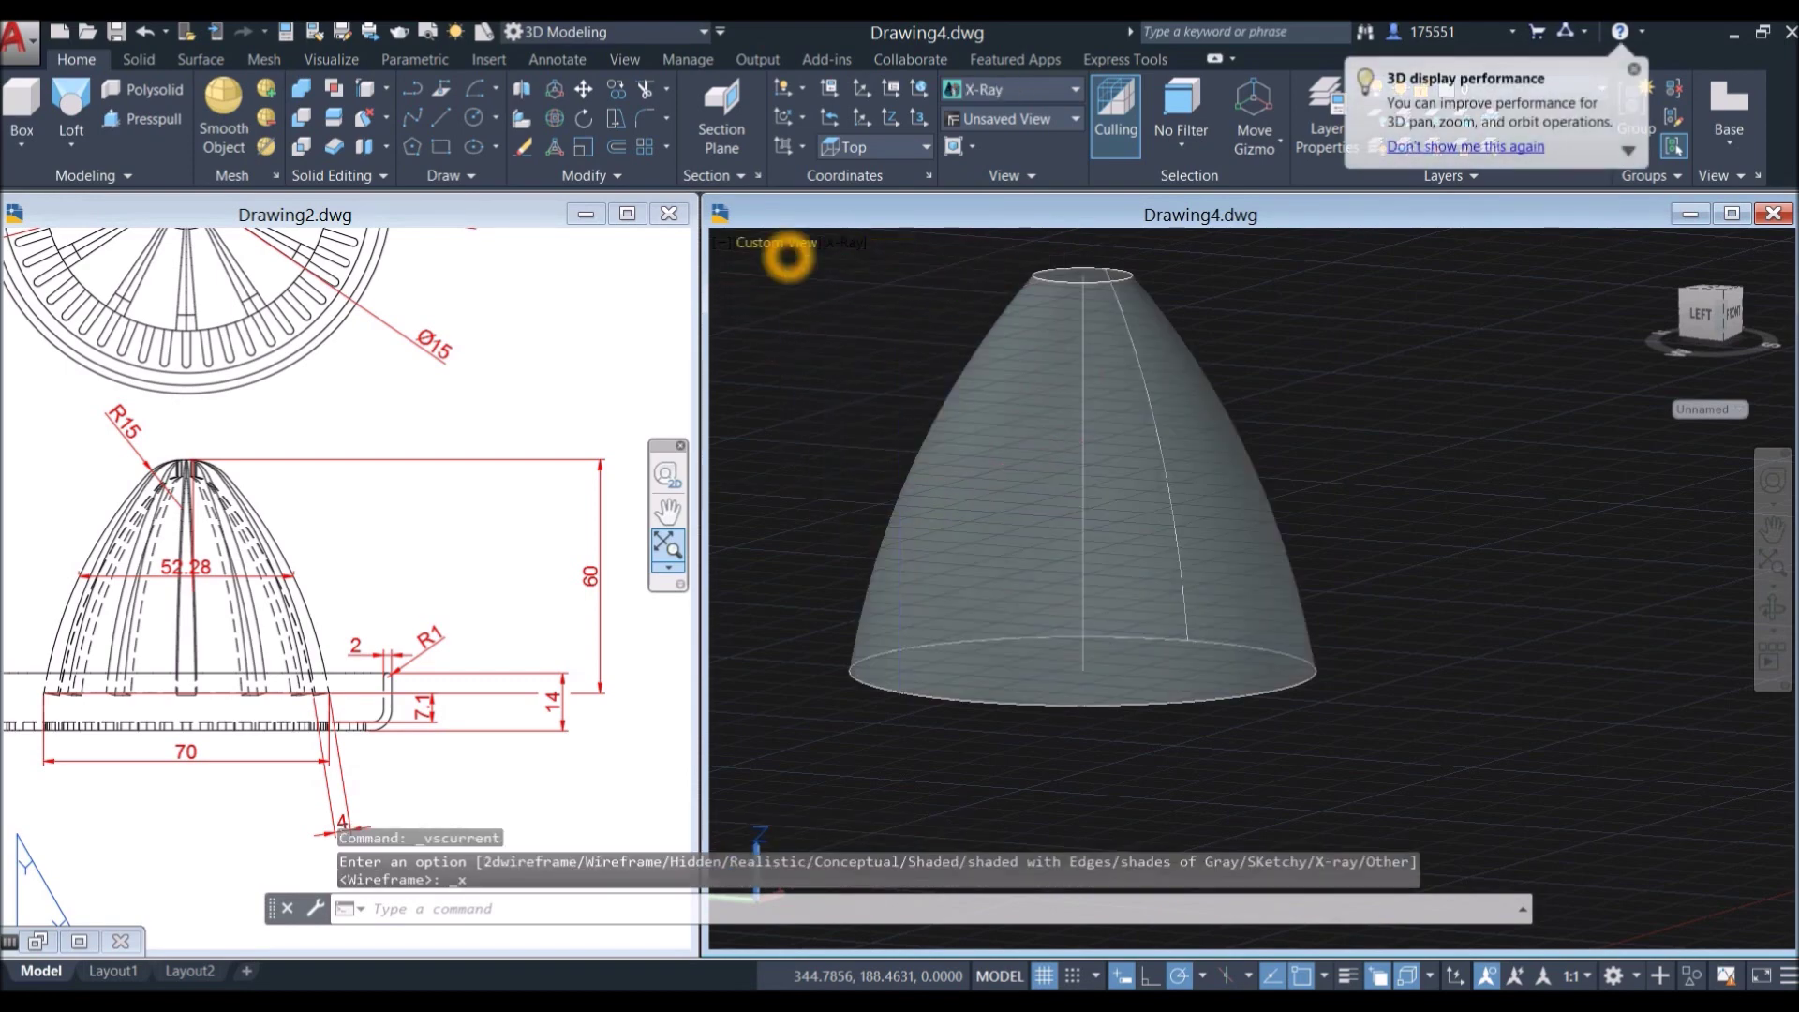
left_click(854, 387)
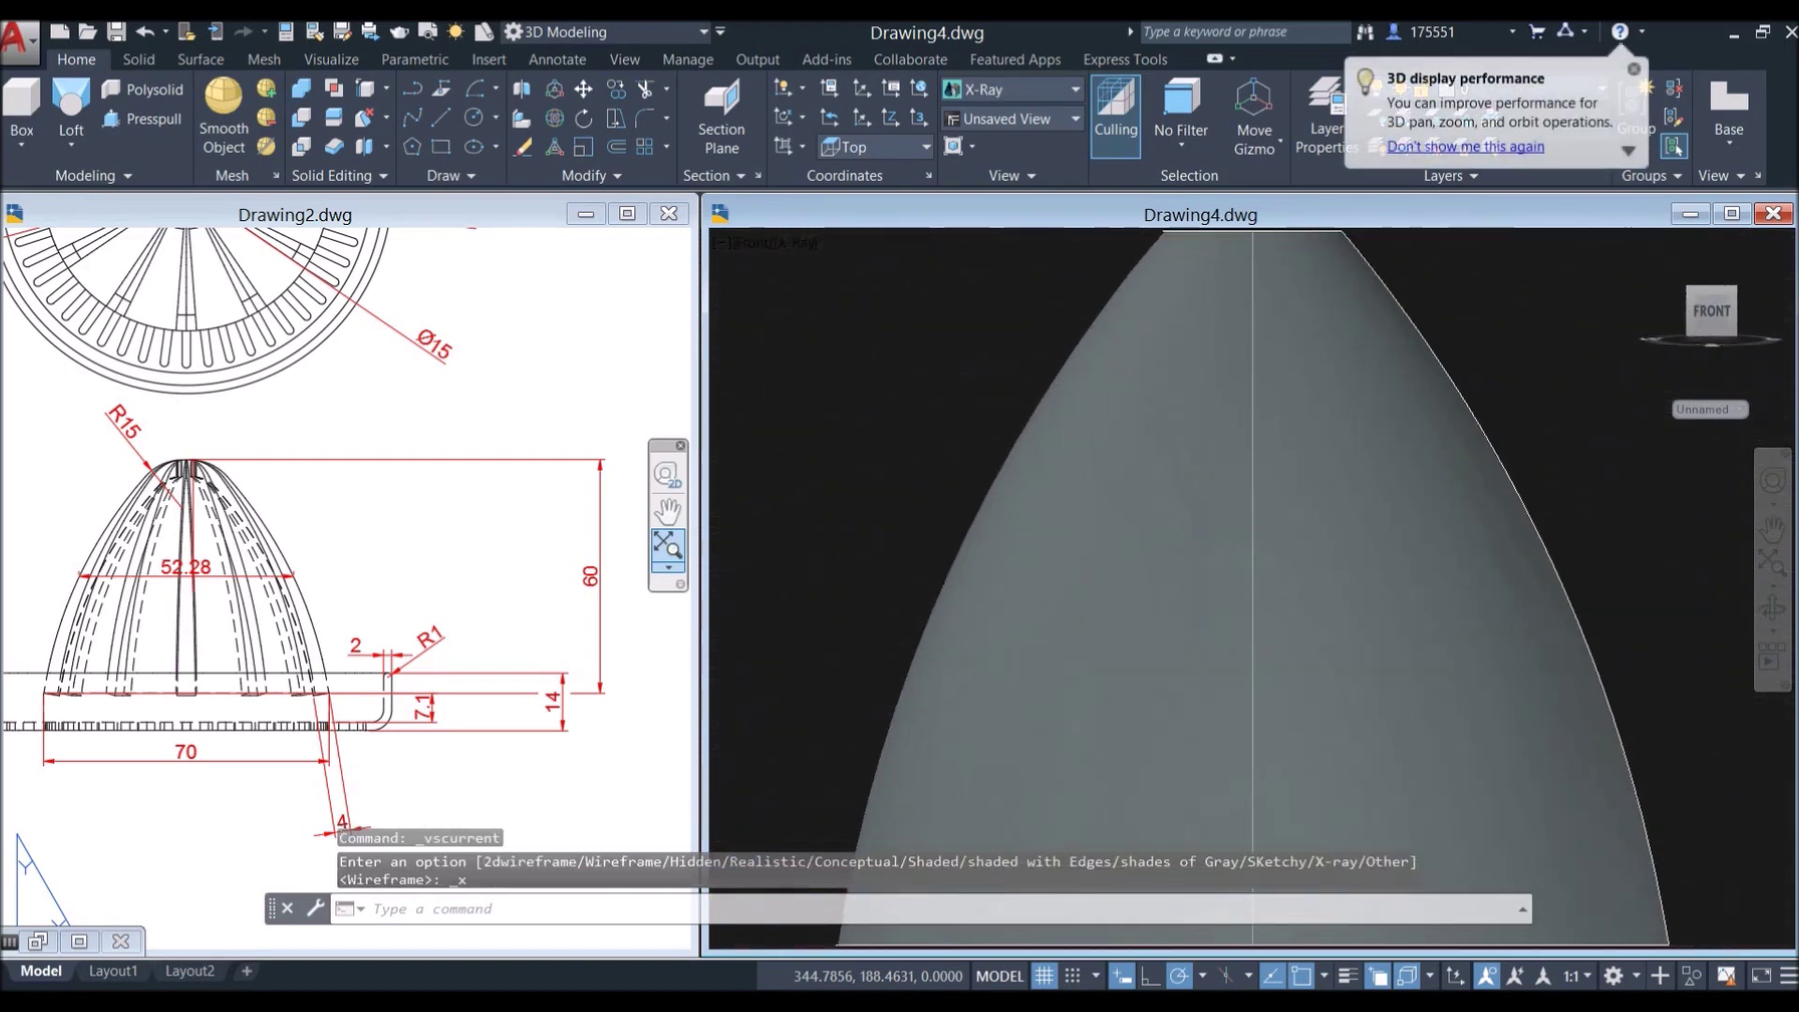
scroll(1043, 421, "down", 3)
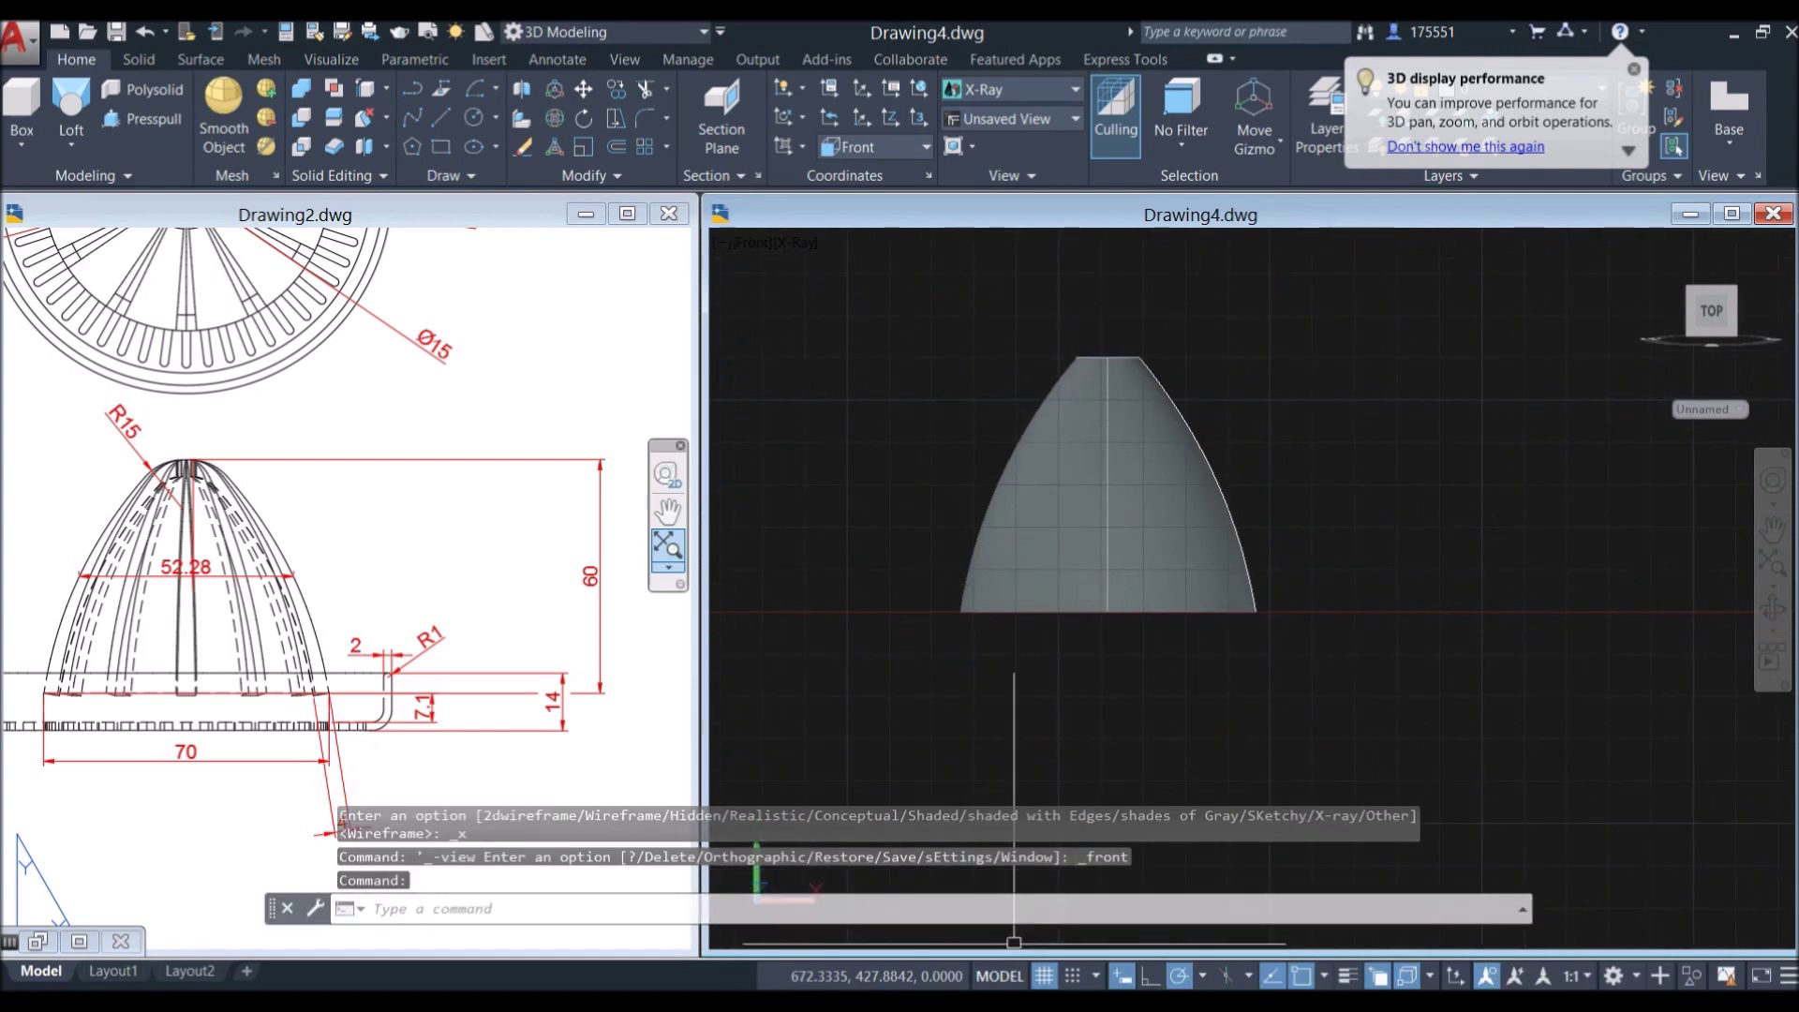
left_click(1044, 975)
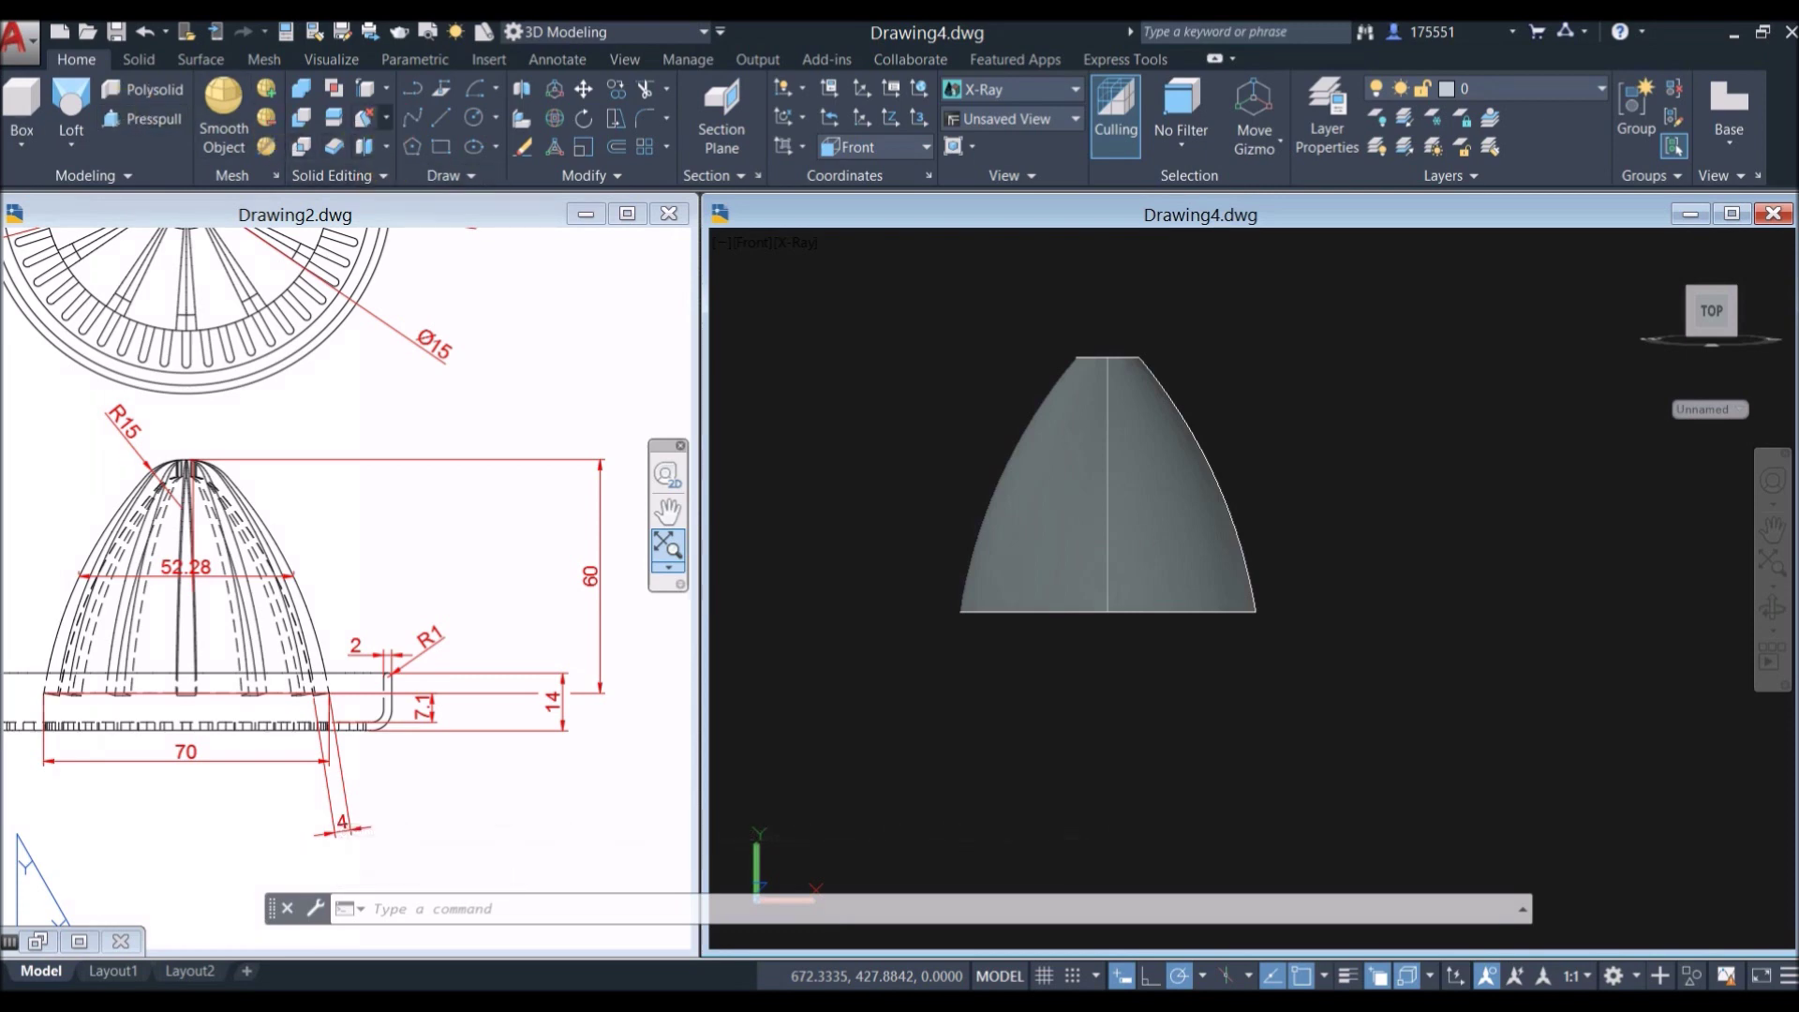
left_click(387, 90)
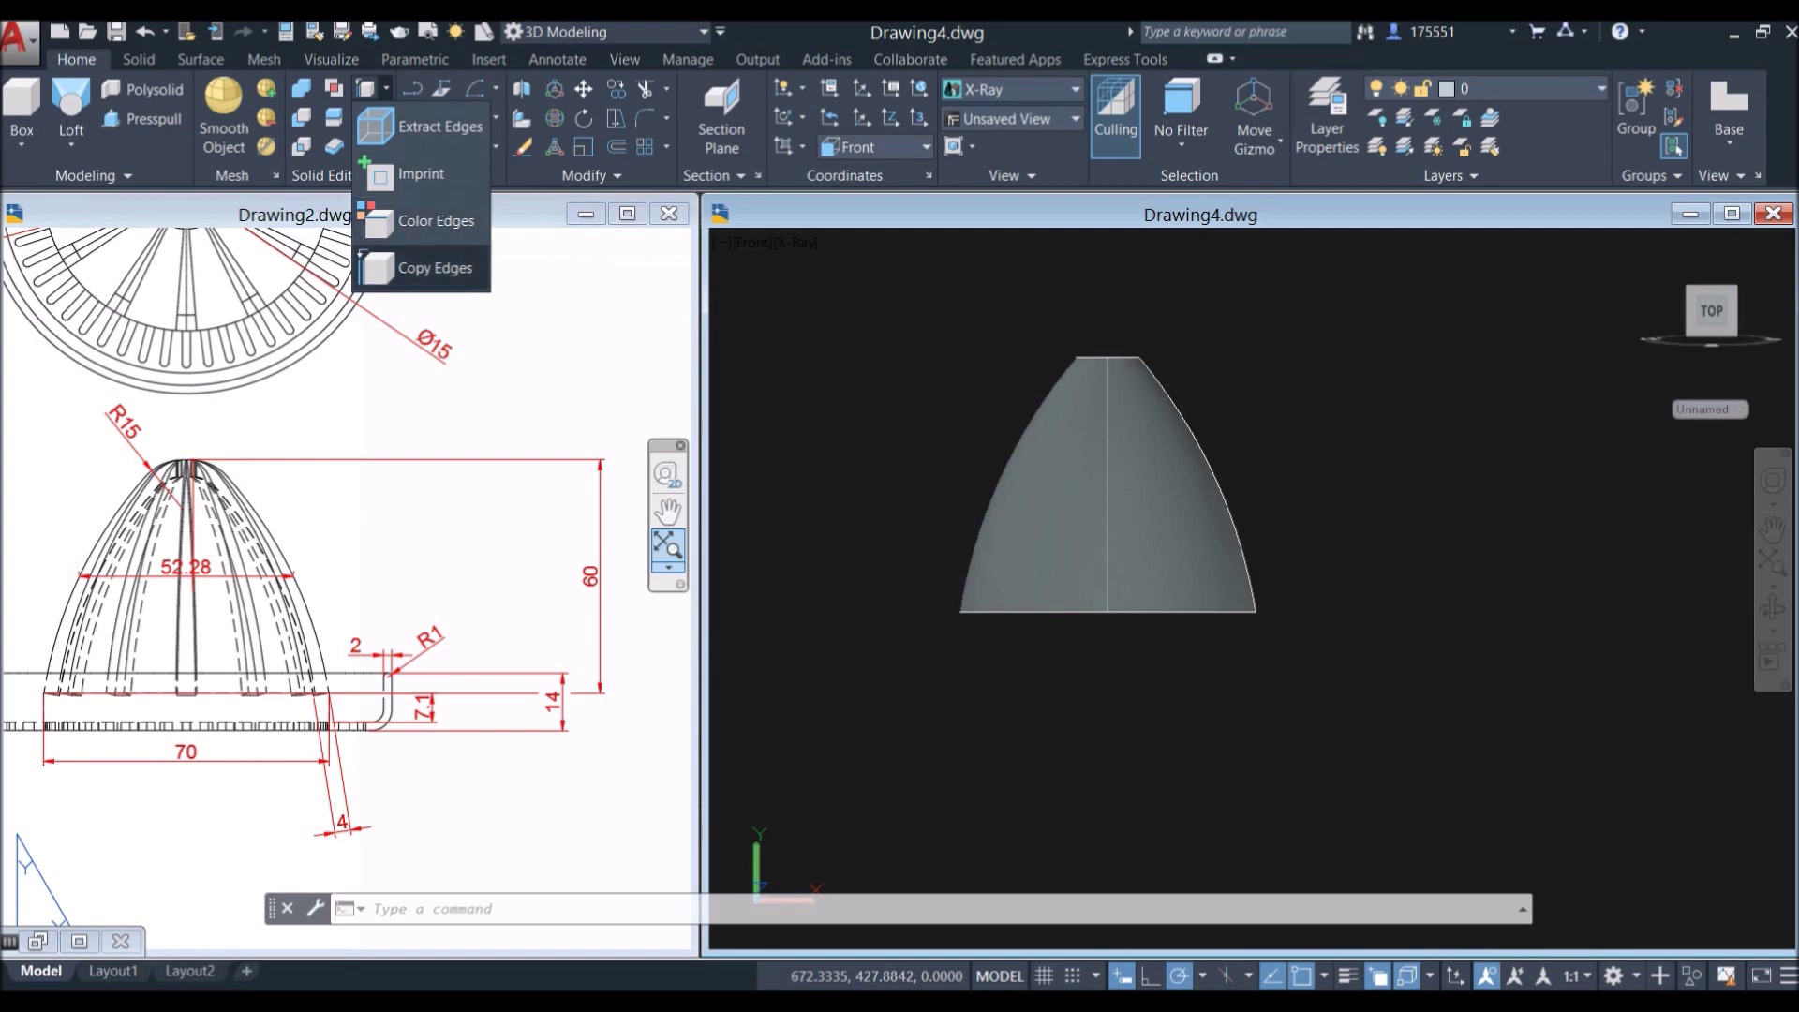
Step: Fillet the cone's top edge with a radius of 15
left_click(453, 270)
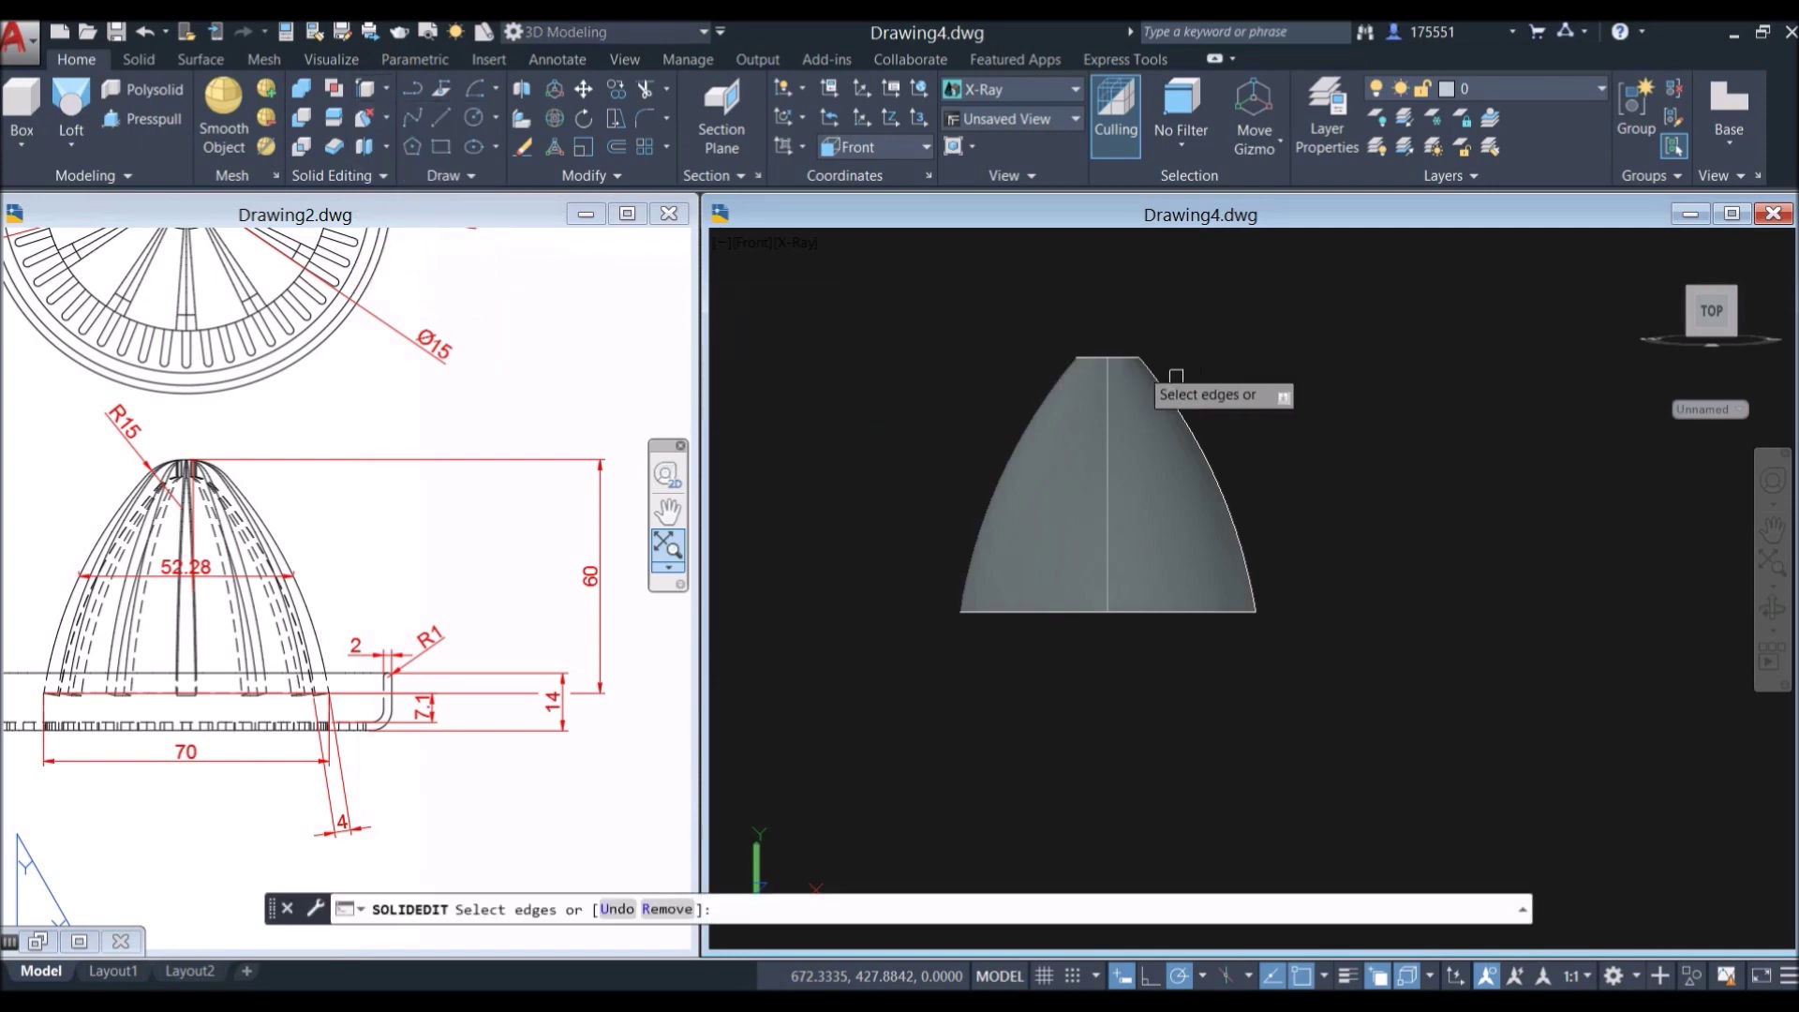
scroll(1186, 406, "up", 2)
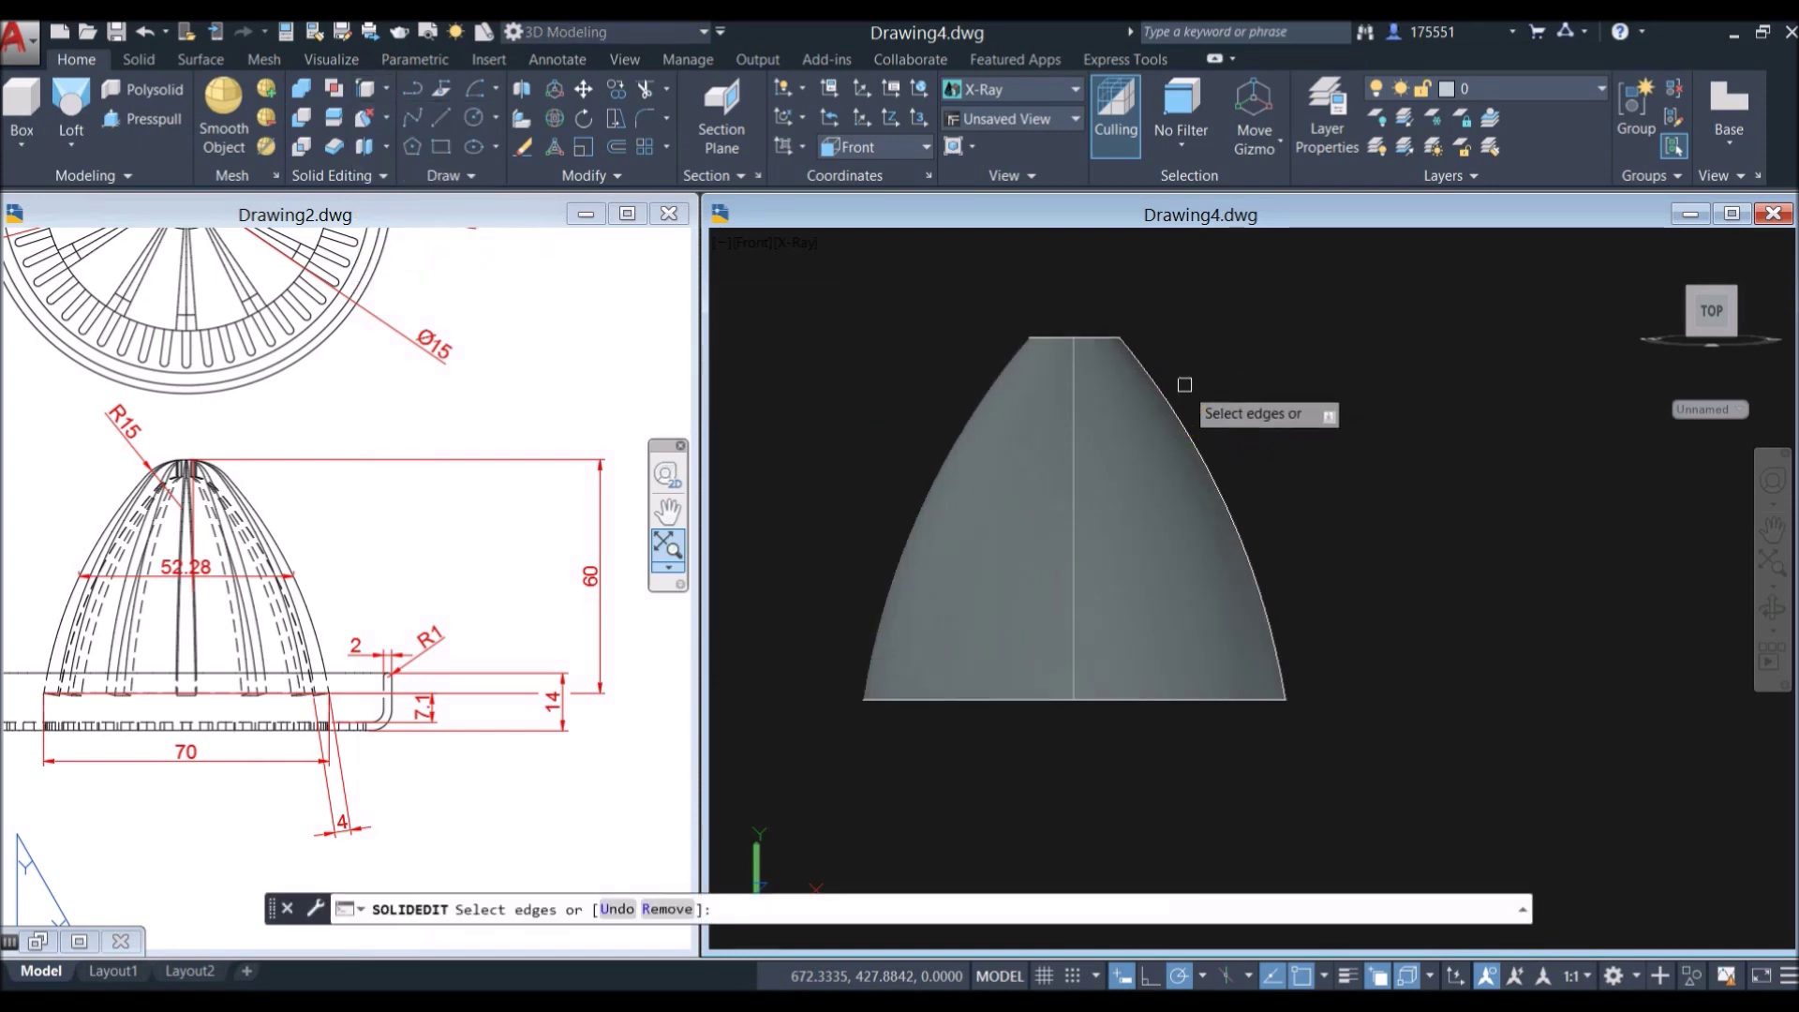
key("Escape")
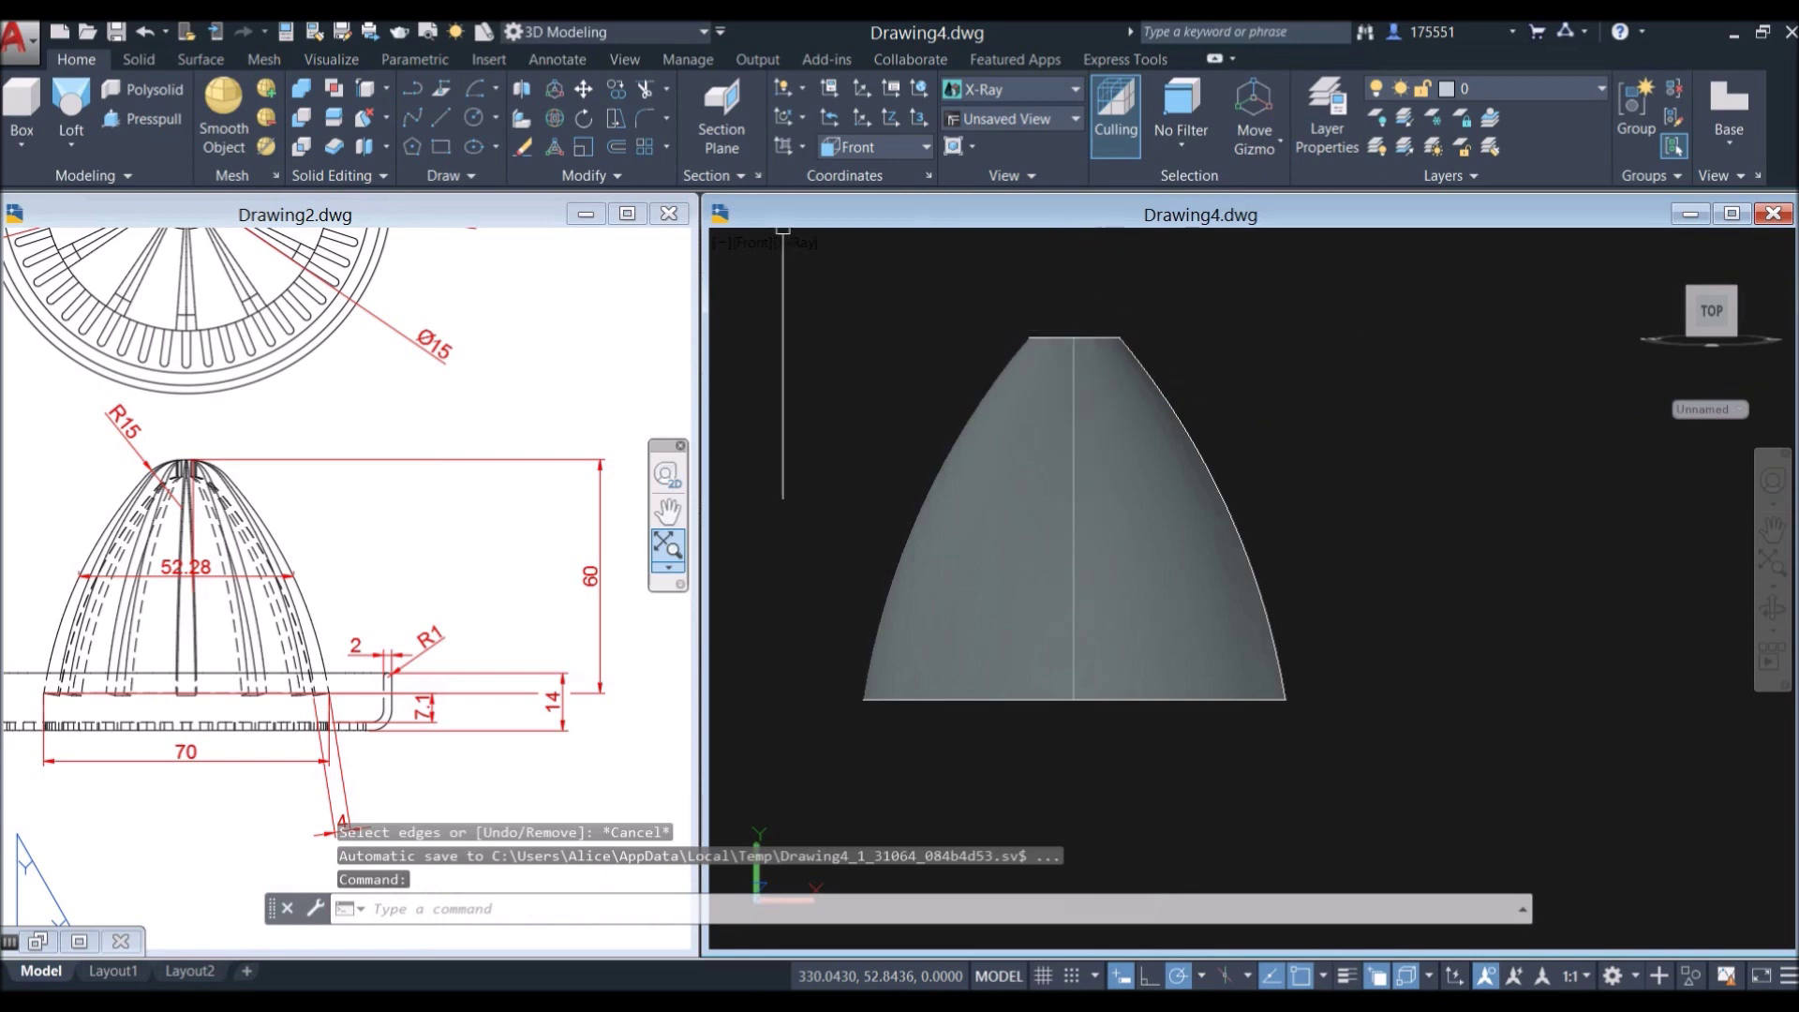
left_click(138, 59)
left_click(846, 98)
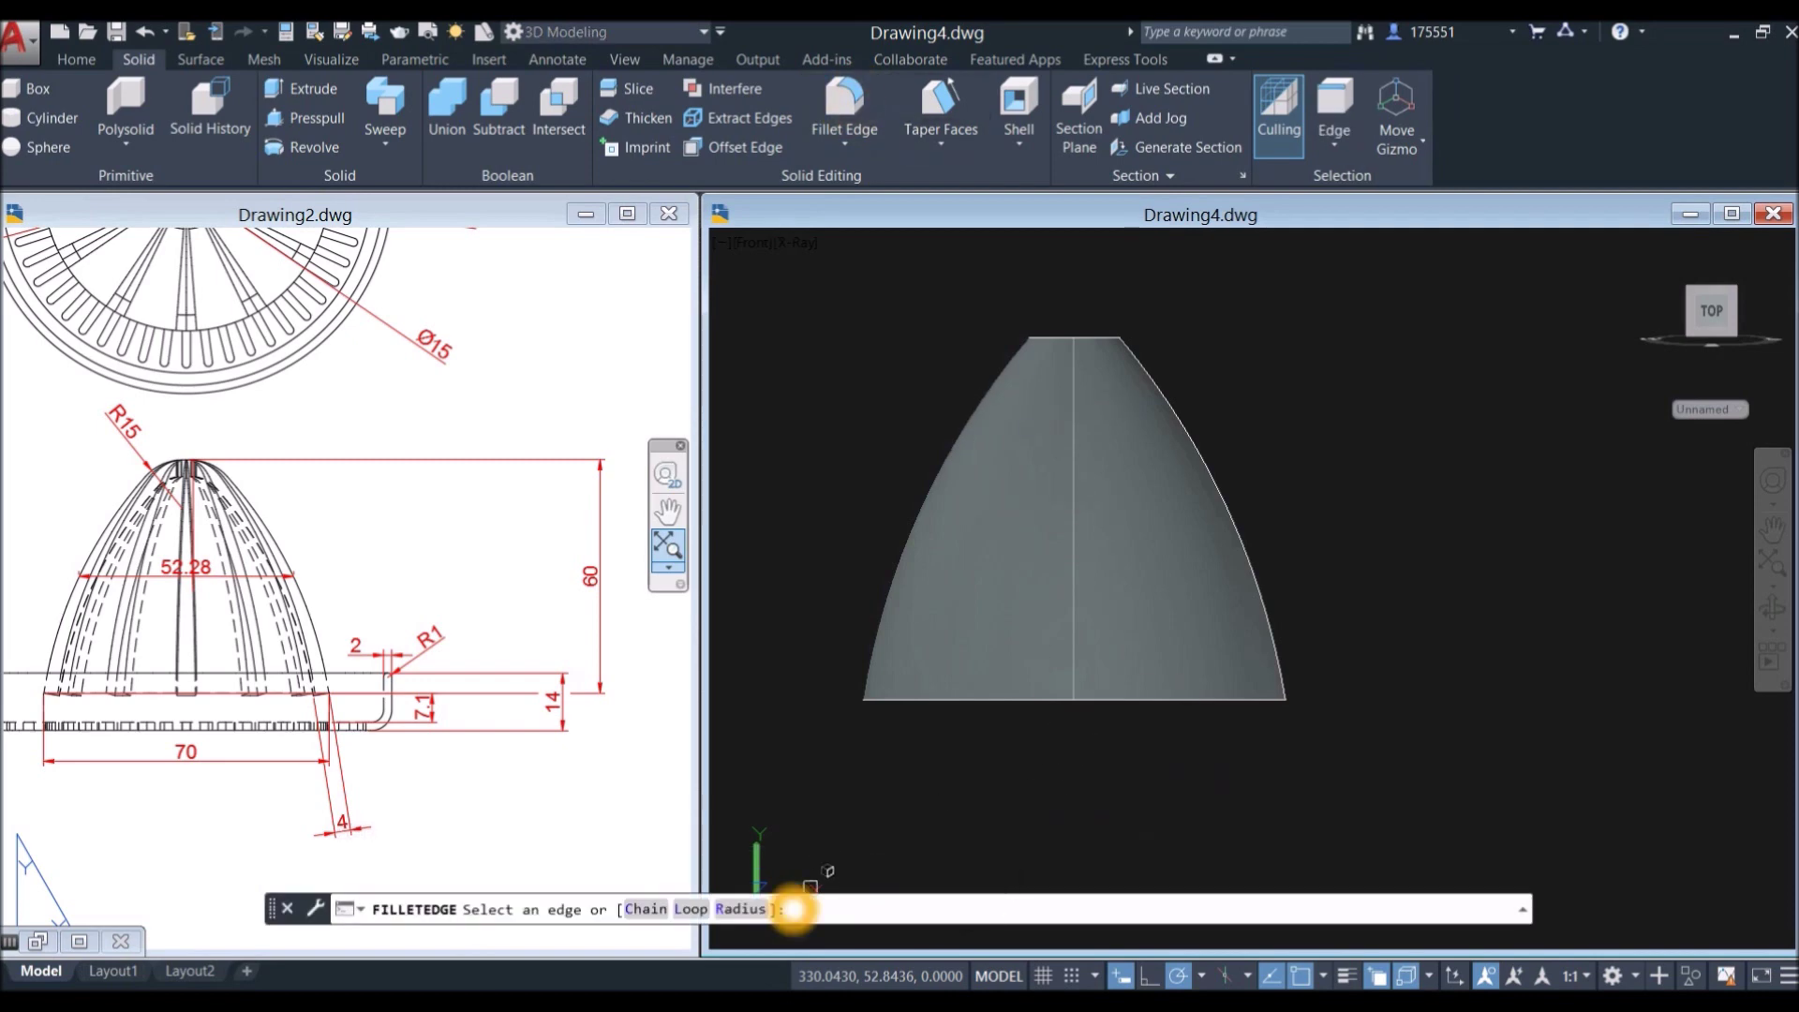
left_click(740, 908)
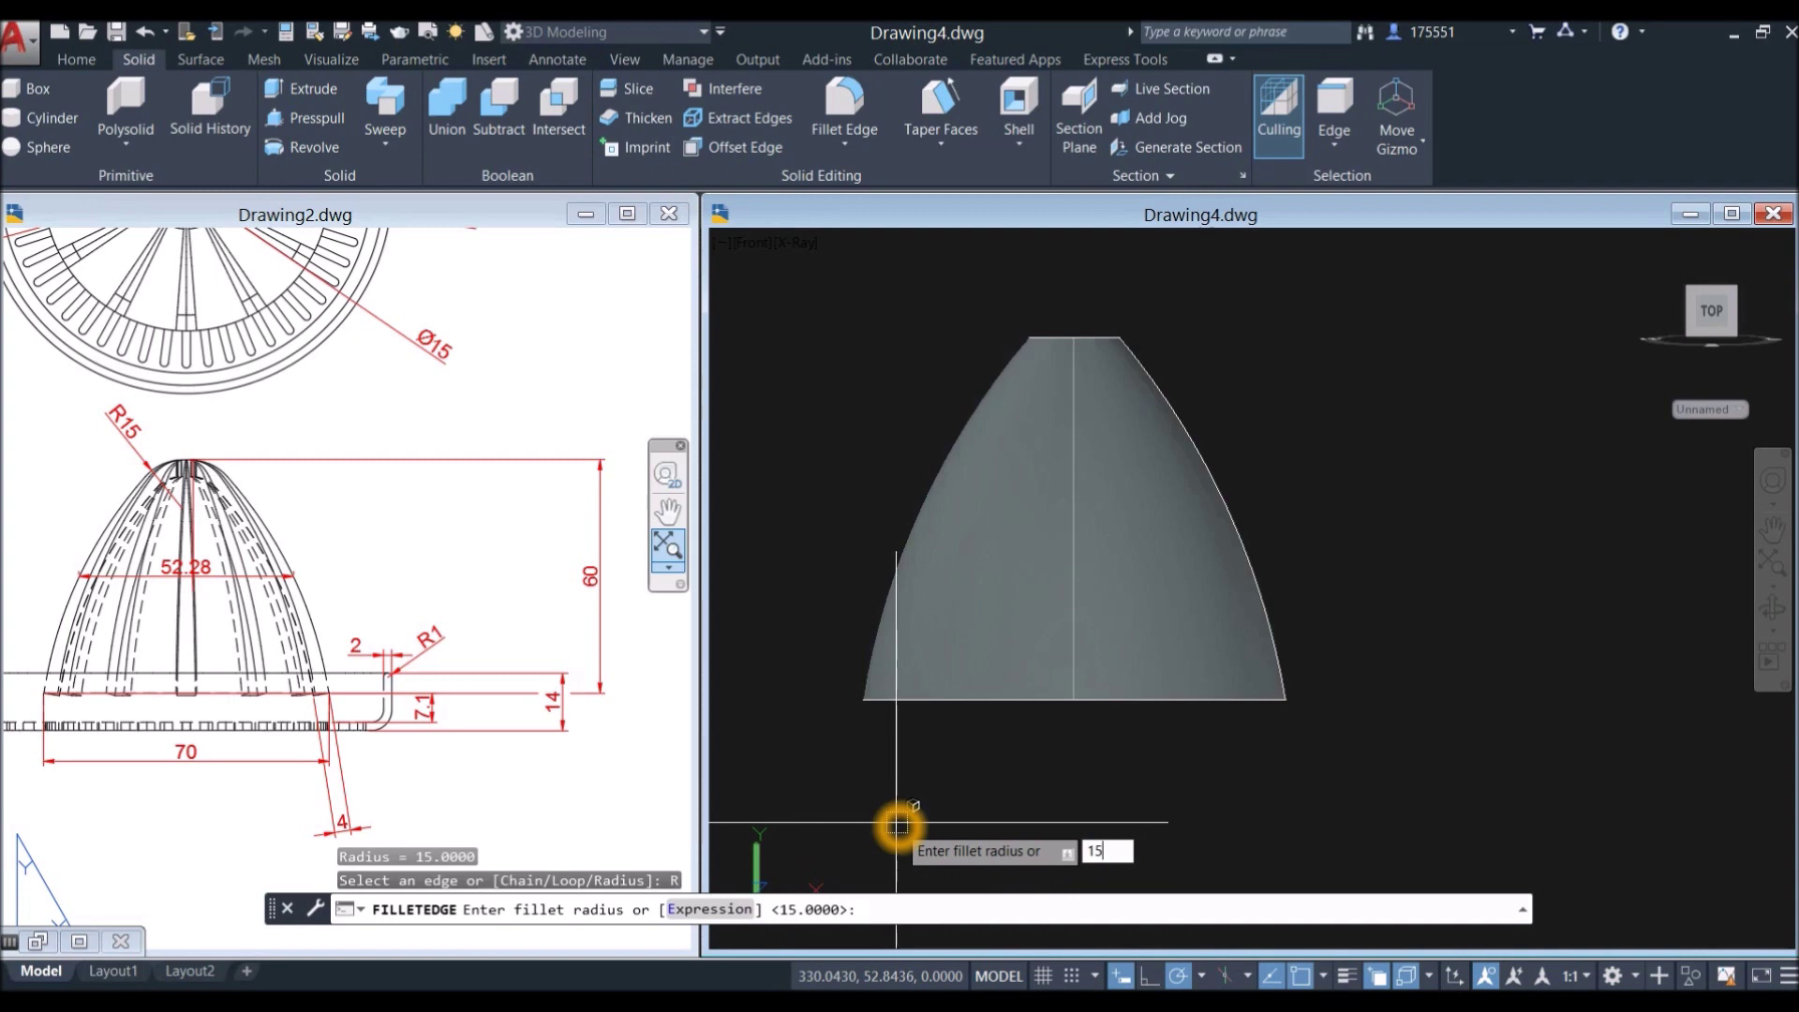
type("15")
key("Return")
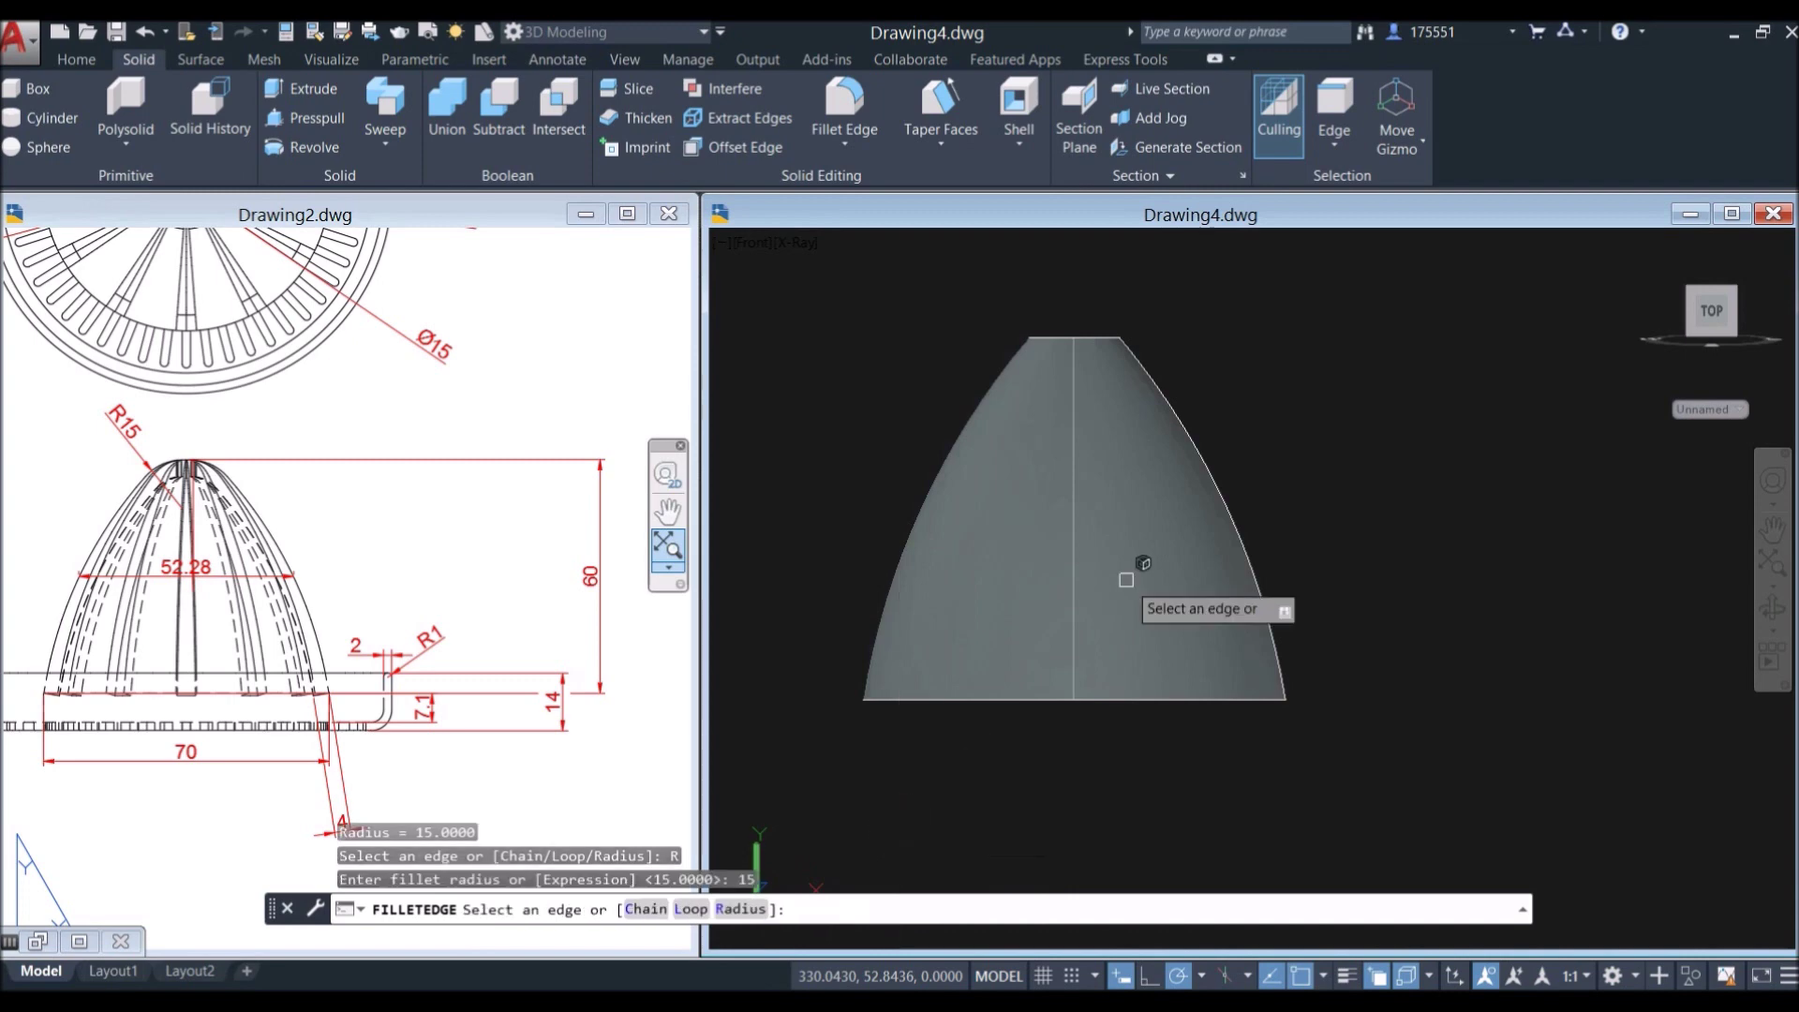
left_click(1098, 335)
right_click(1148, 302)
left_click(1182, 318)
right_click(1035, 332)
left_click(1208, 345)
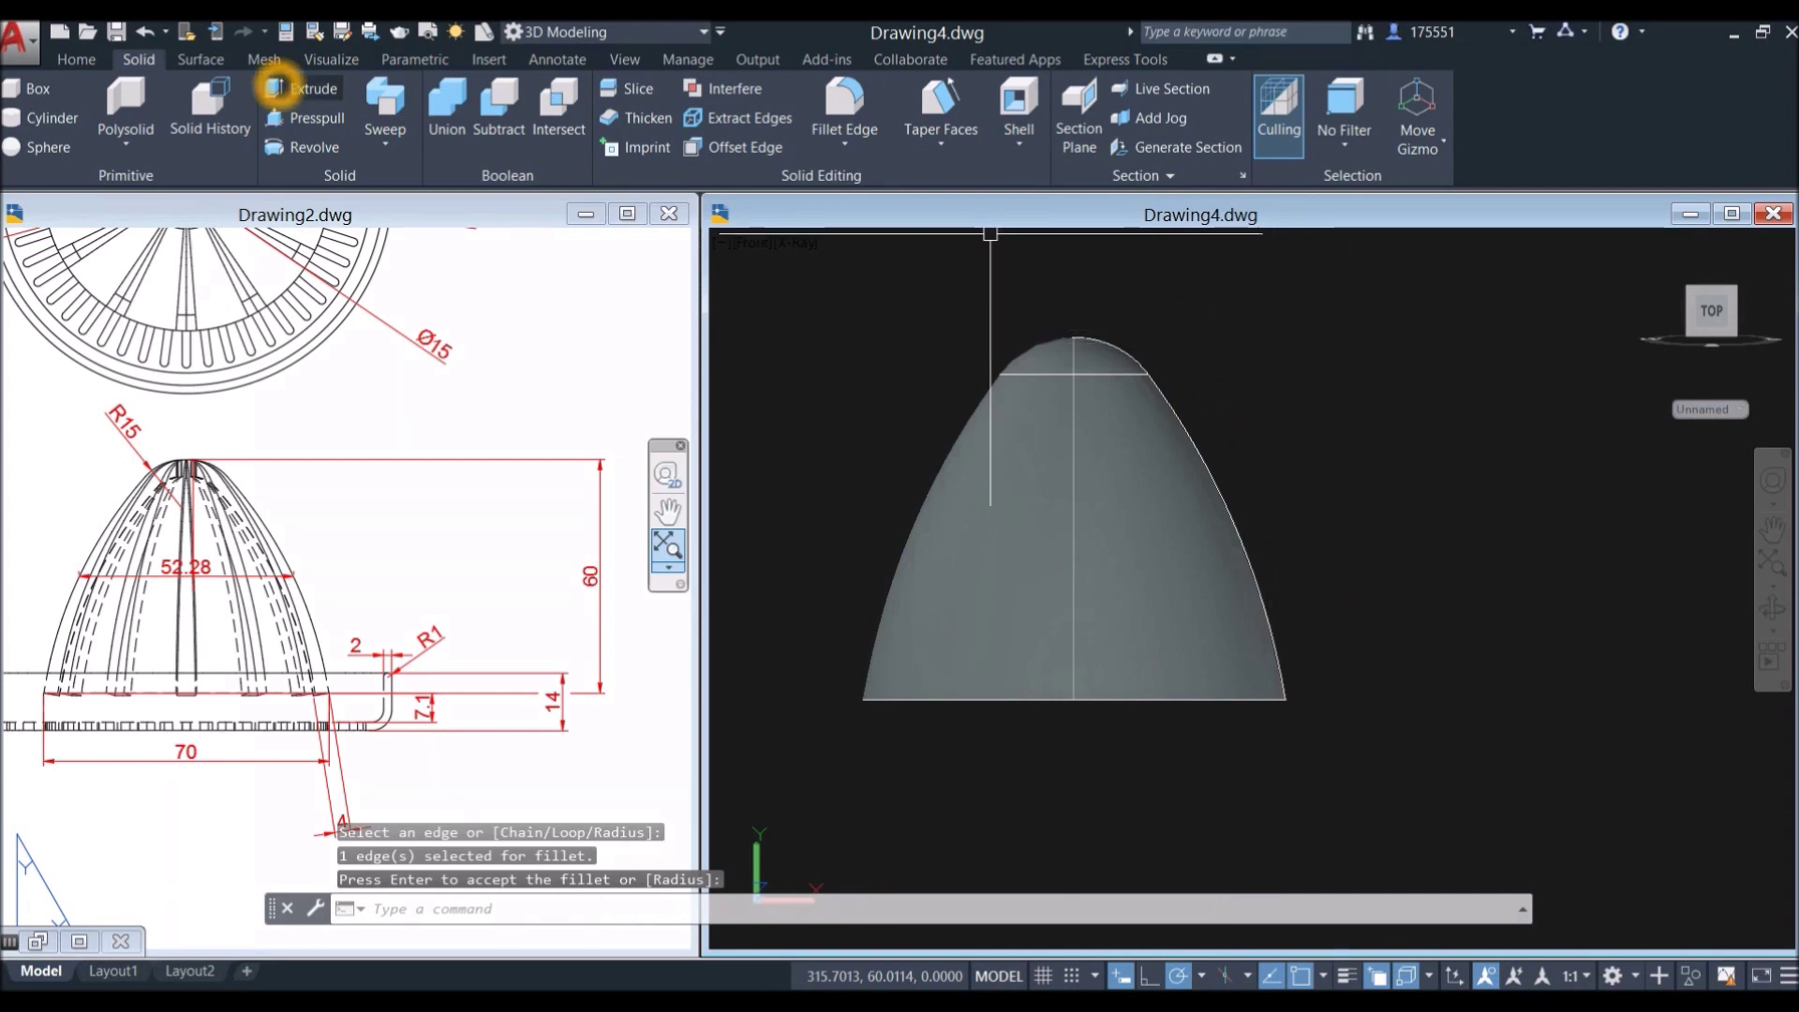
left_click(82, 63)
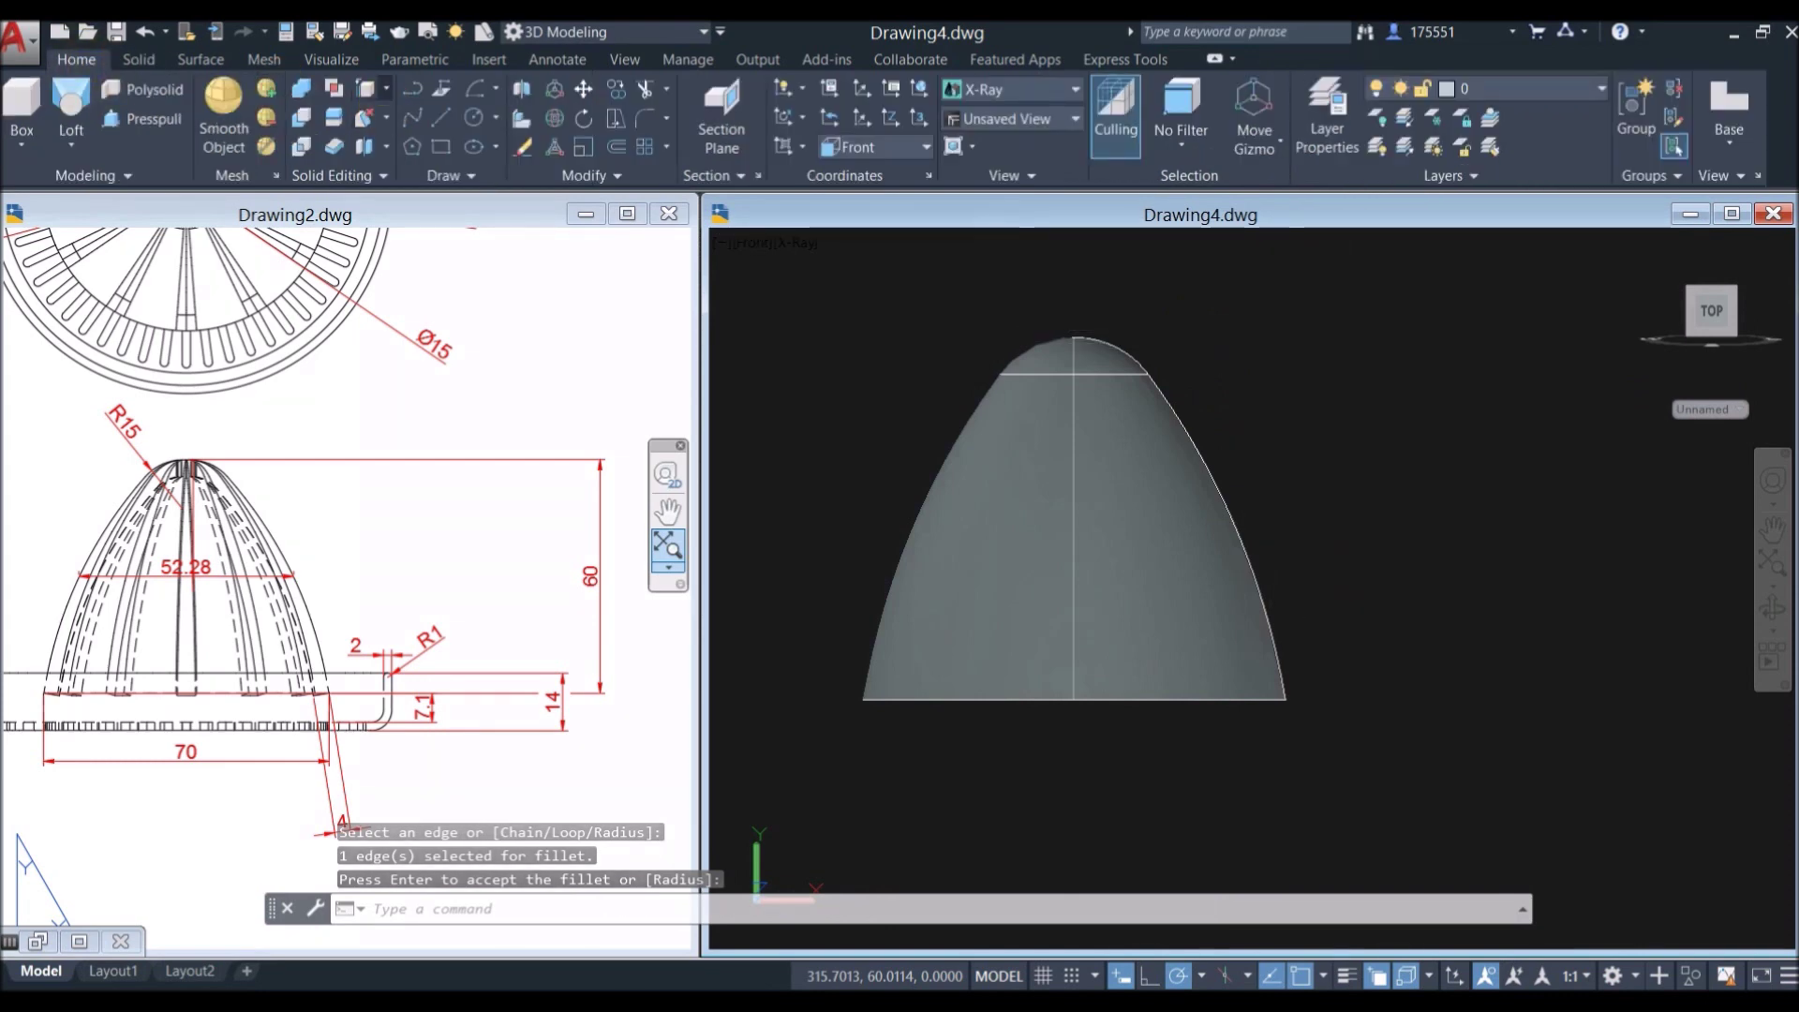
Step: Copy the cone's side and rounded top edges as a curve placed right of the cone
left_click(386, 88)
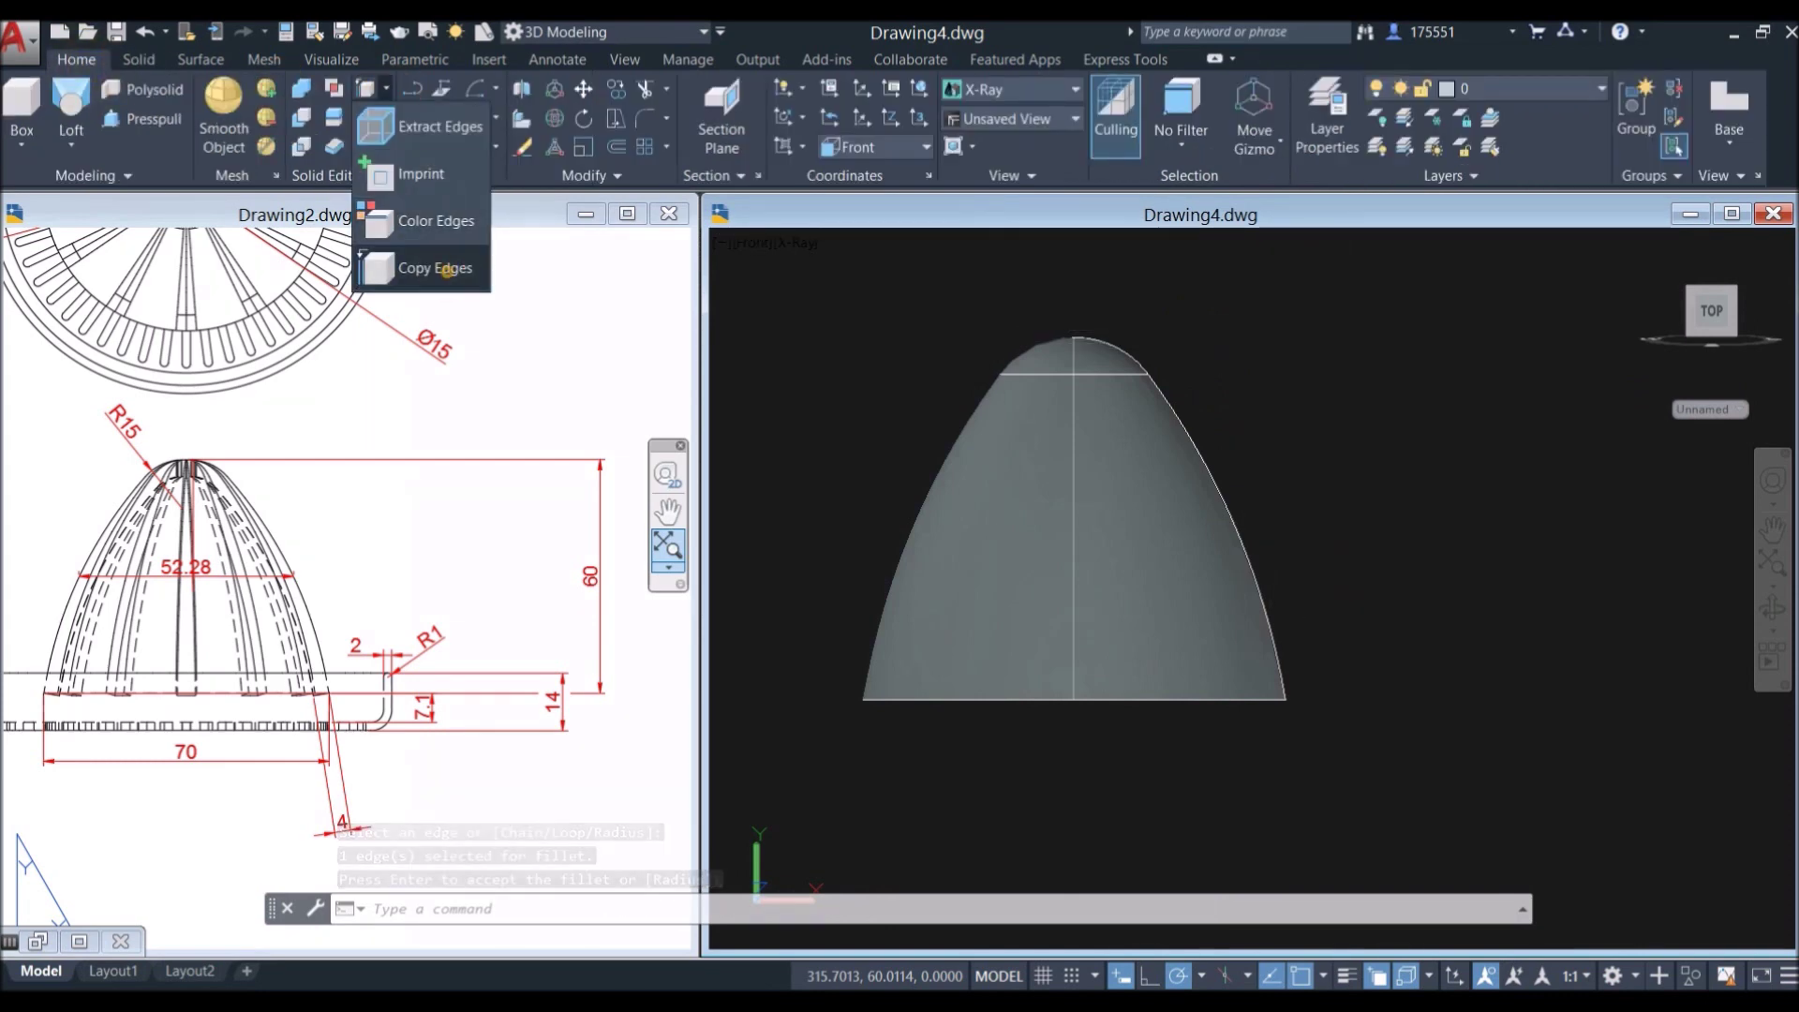
left_click(436, 268)
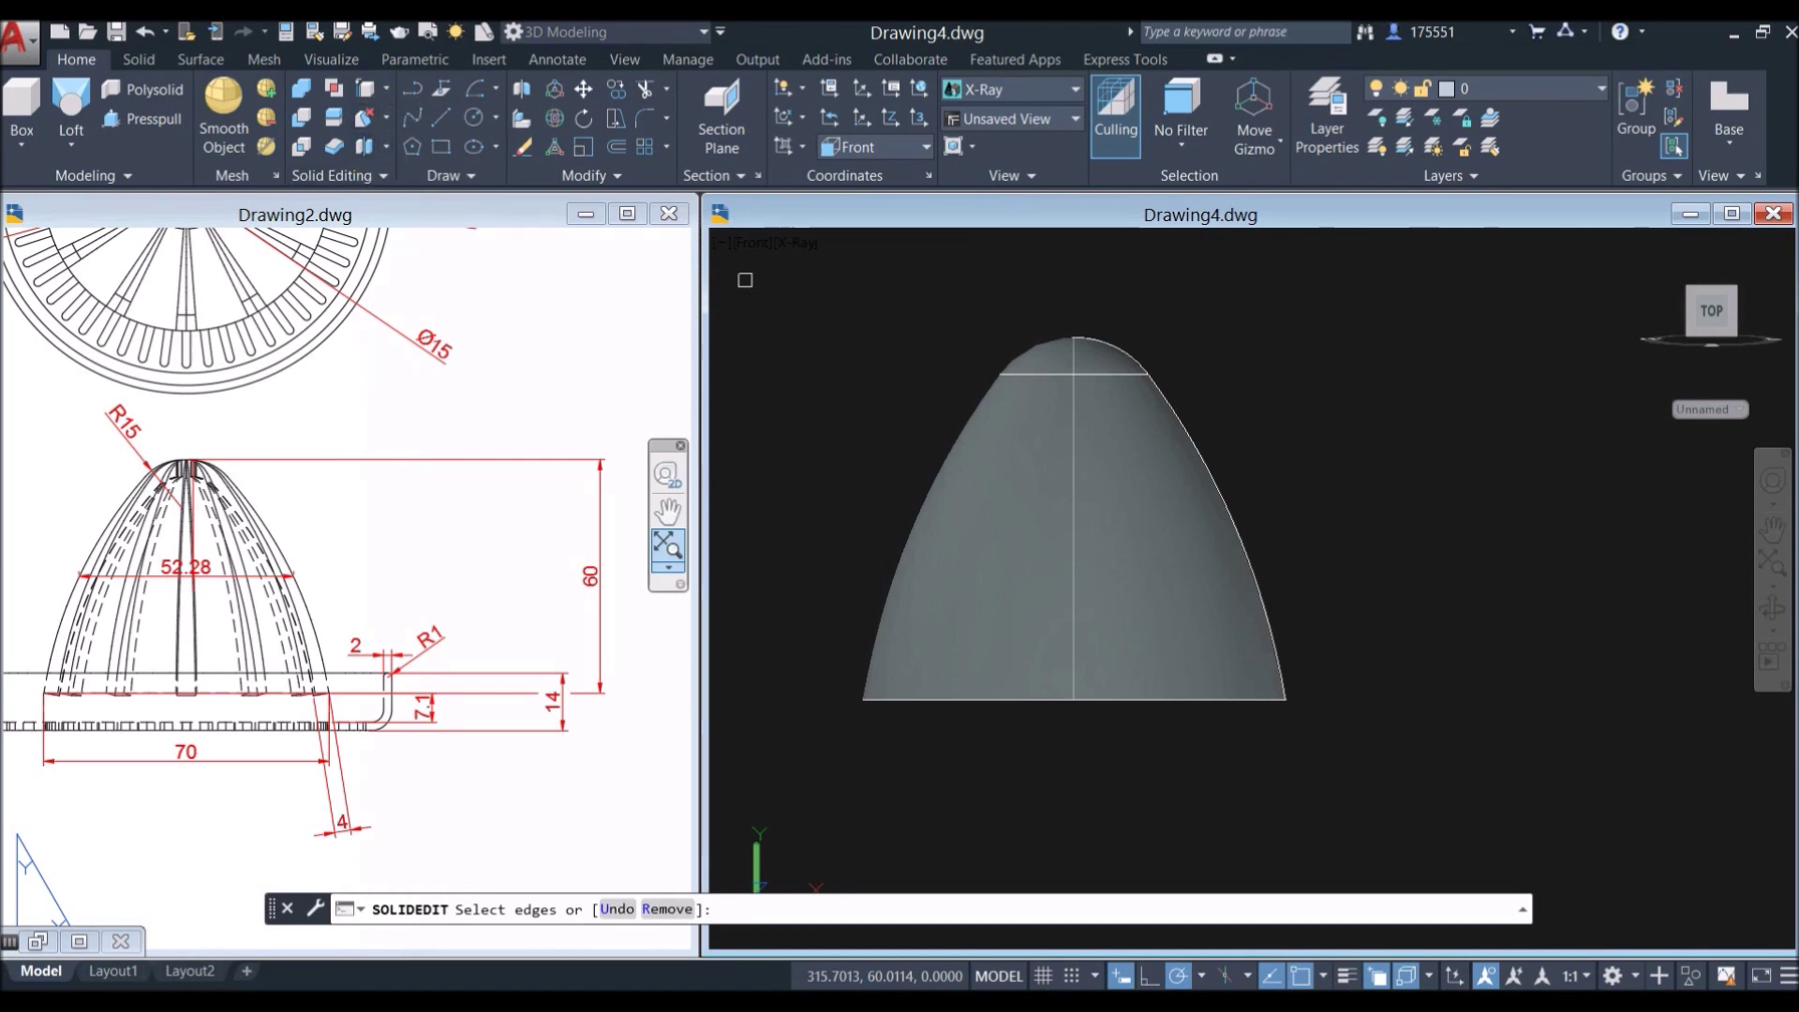
left_click(388, 90)
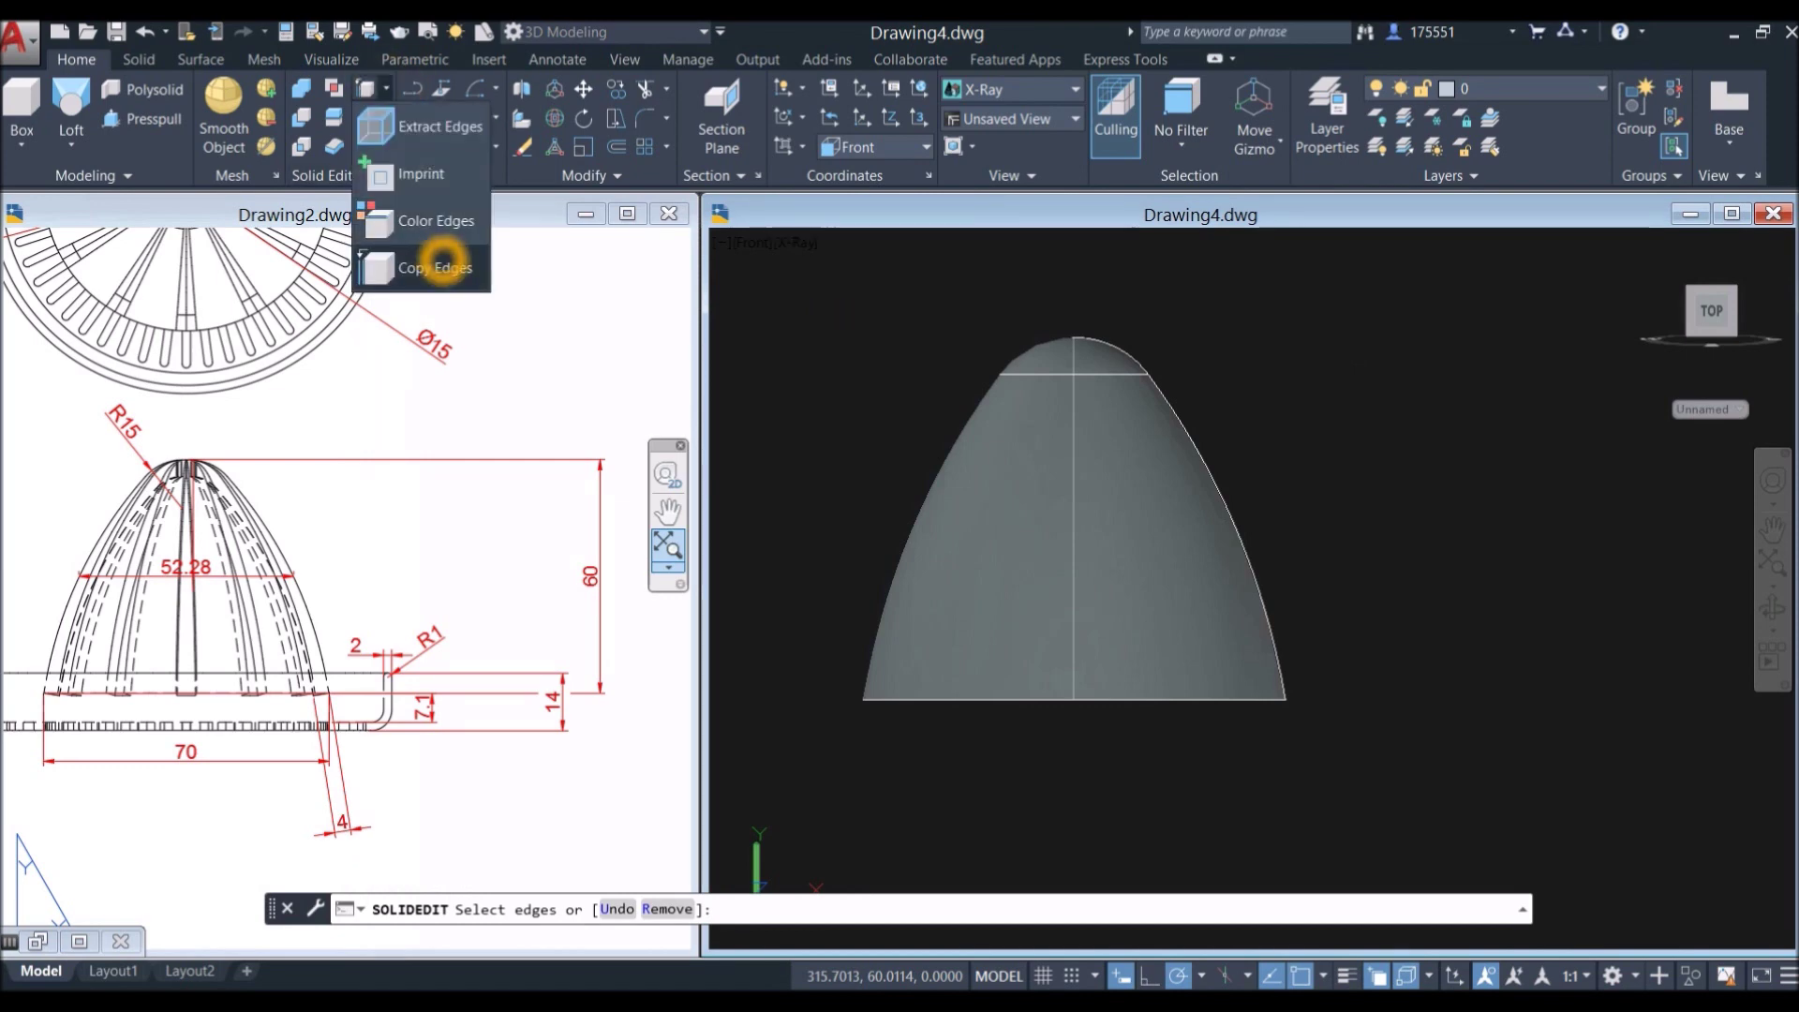
left_click(443, 268)
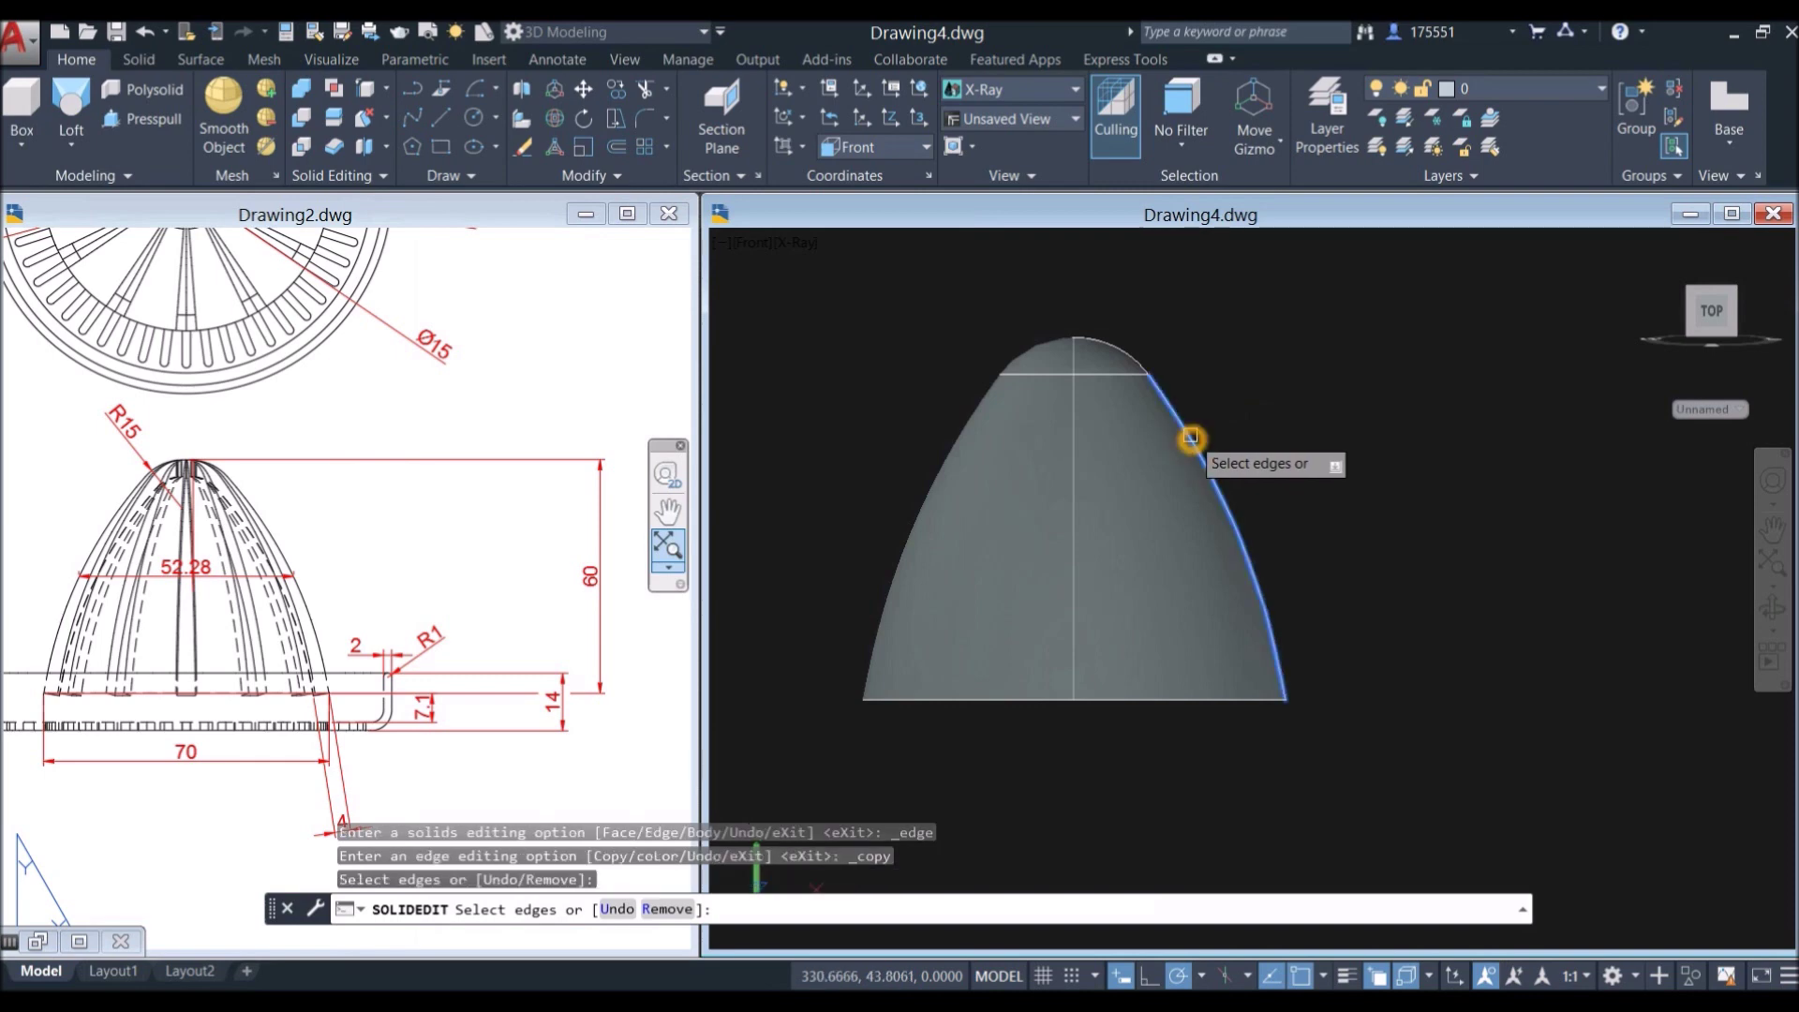
left_click(1125, 349)
right_click(1211, 328)
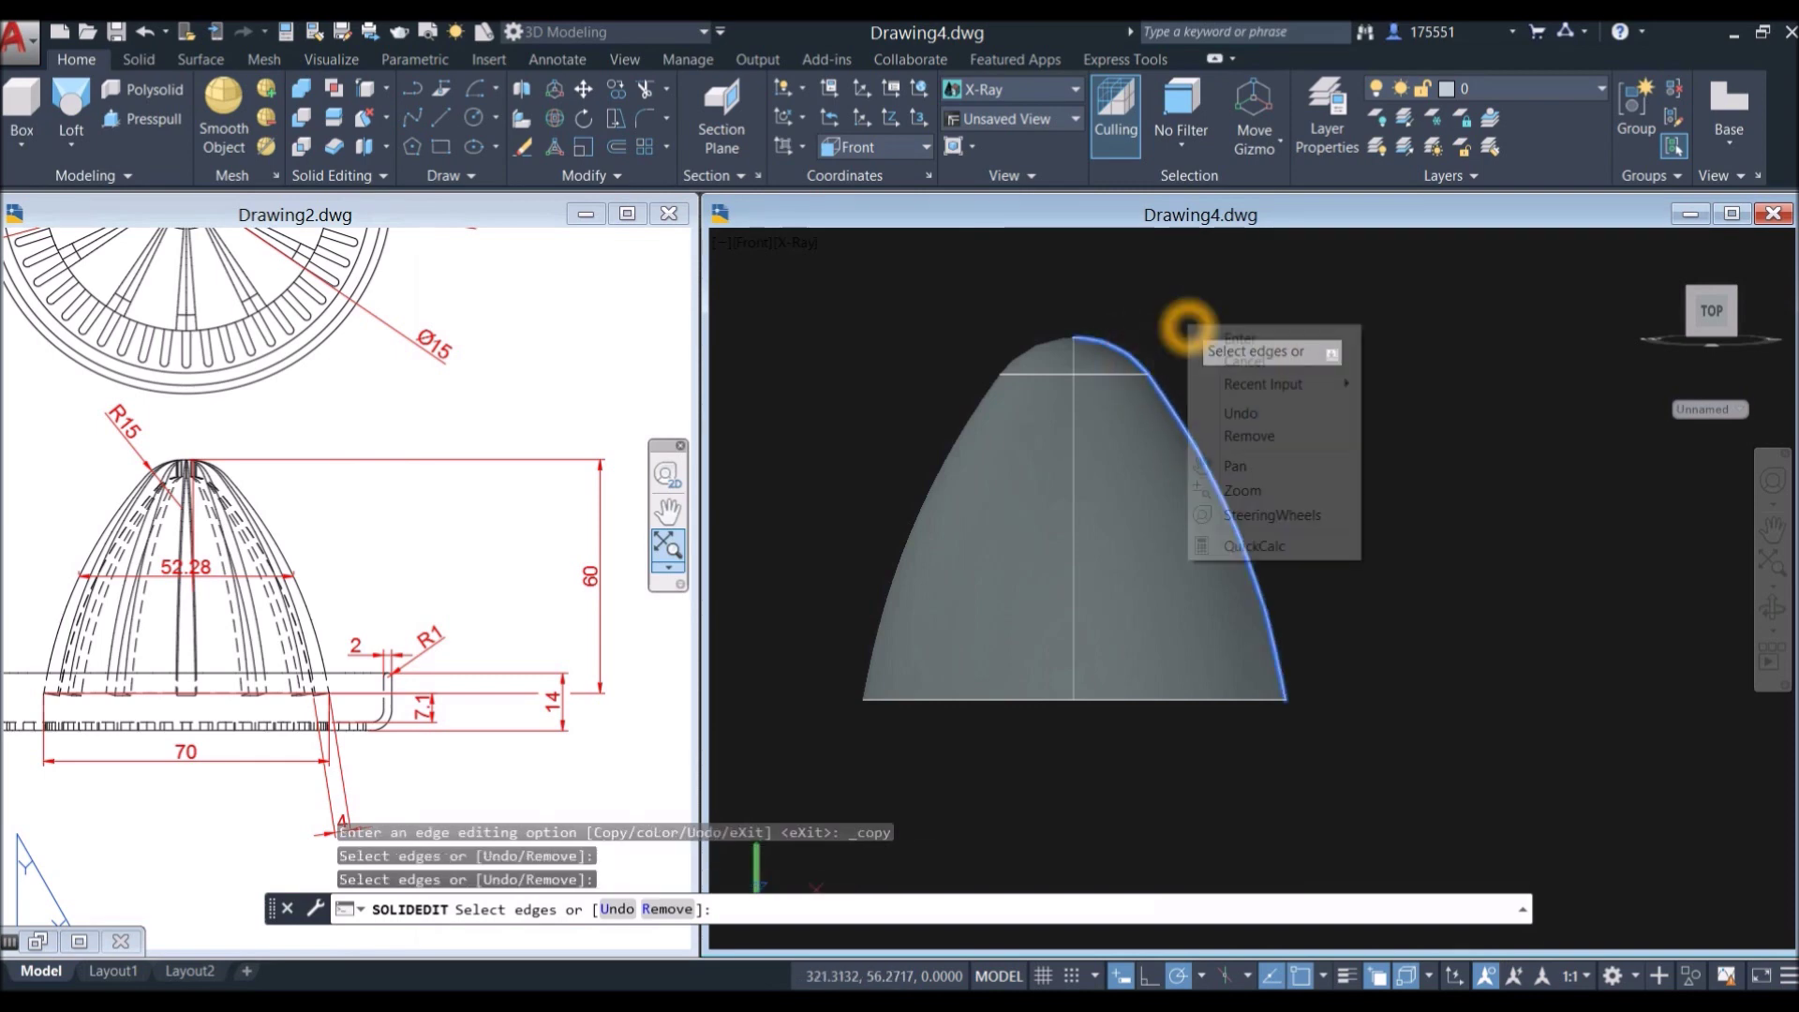
left_click(1223, 338)
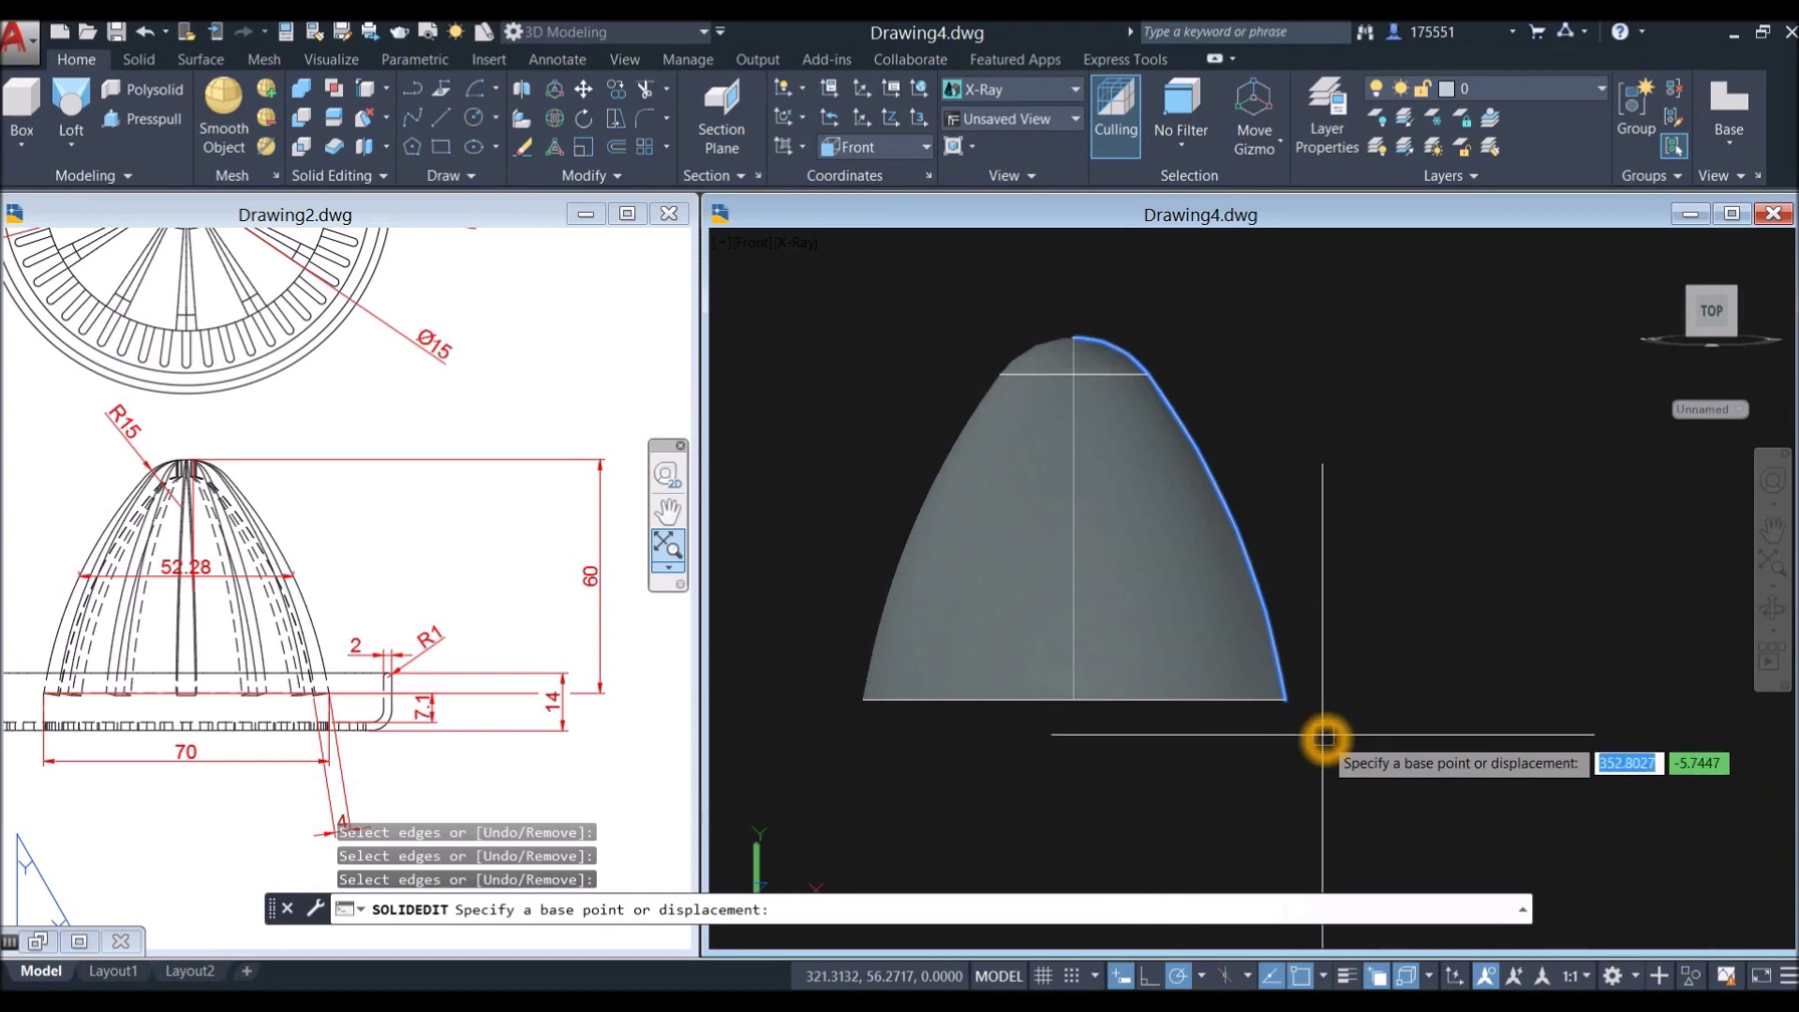
left_click(1288, 704)
left_click(1468, 701)
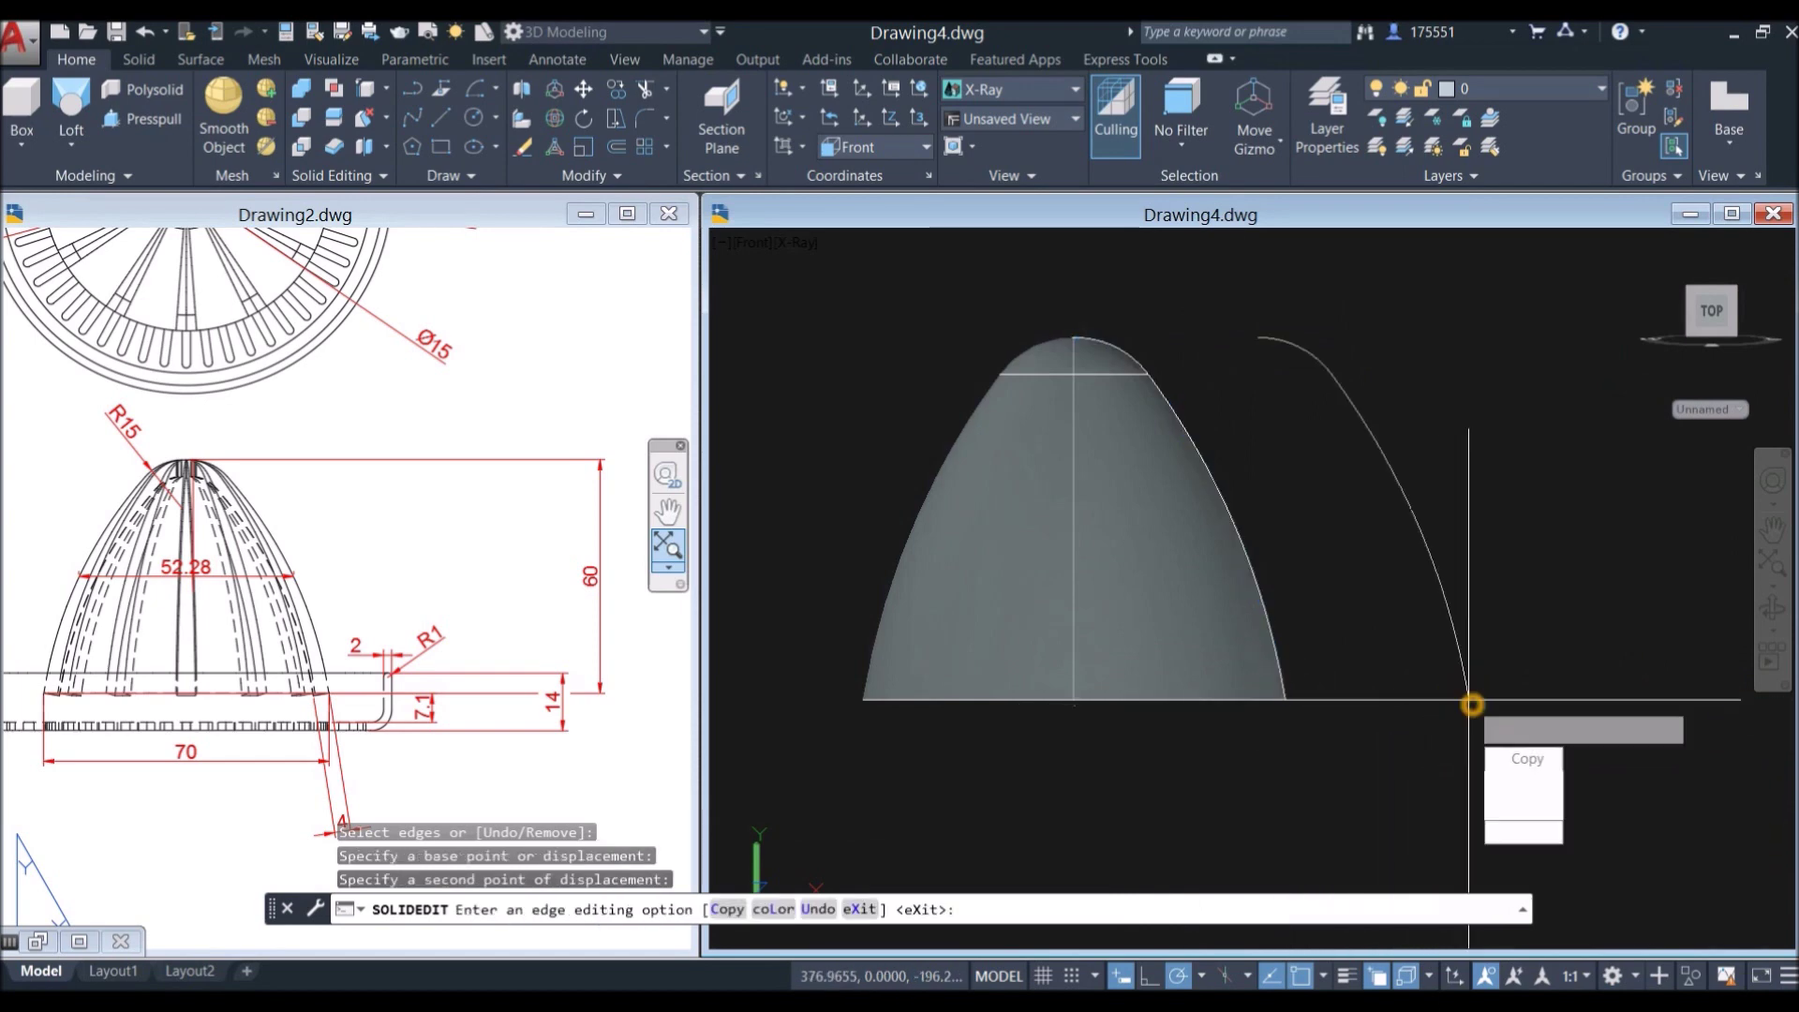
left_click(1523, 831)
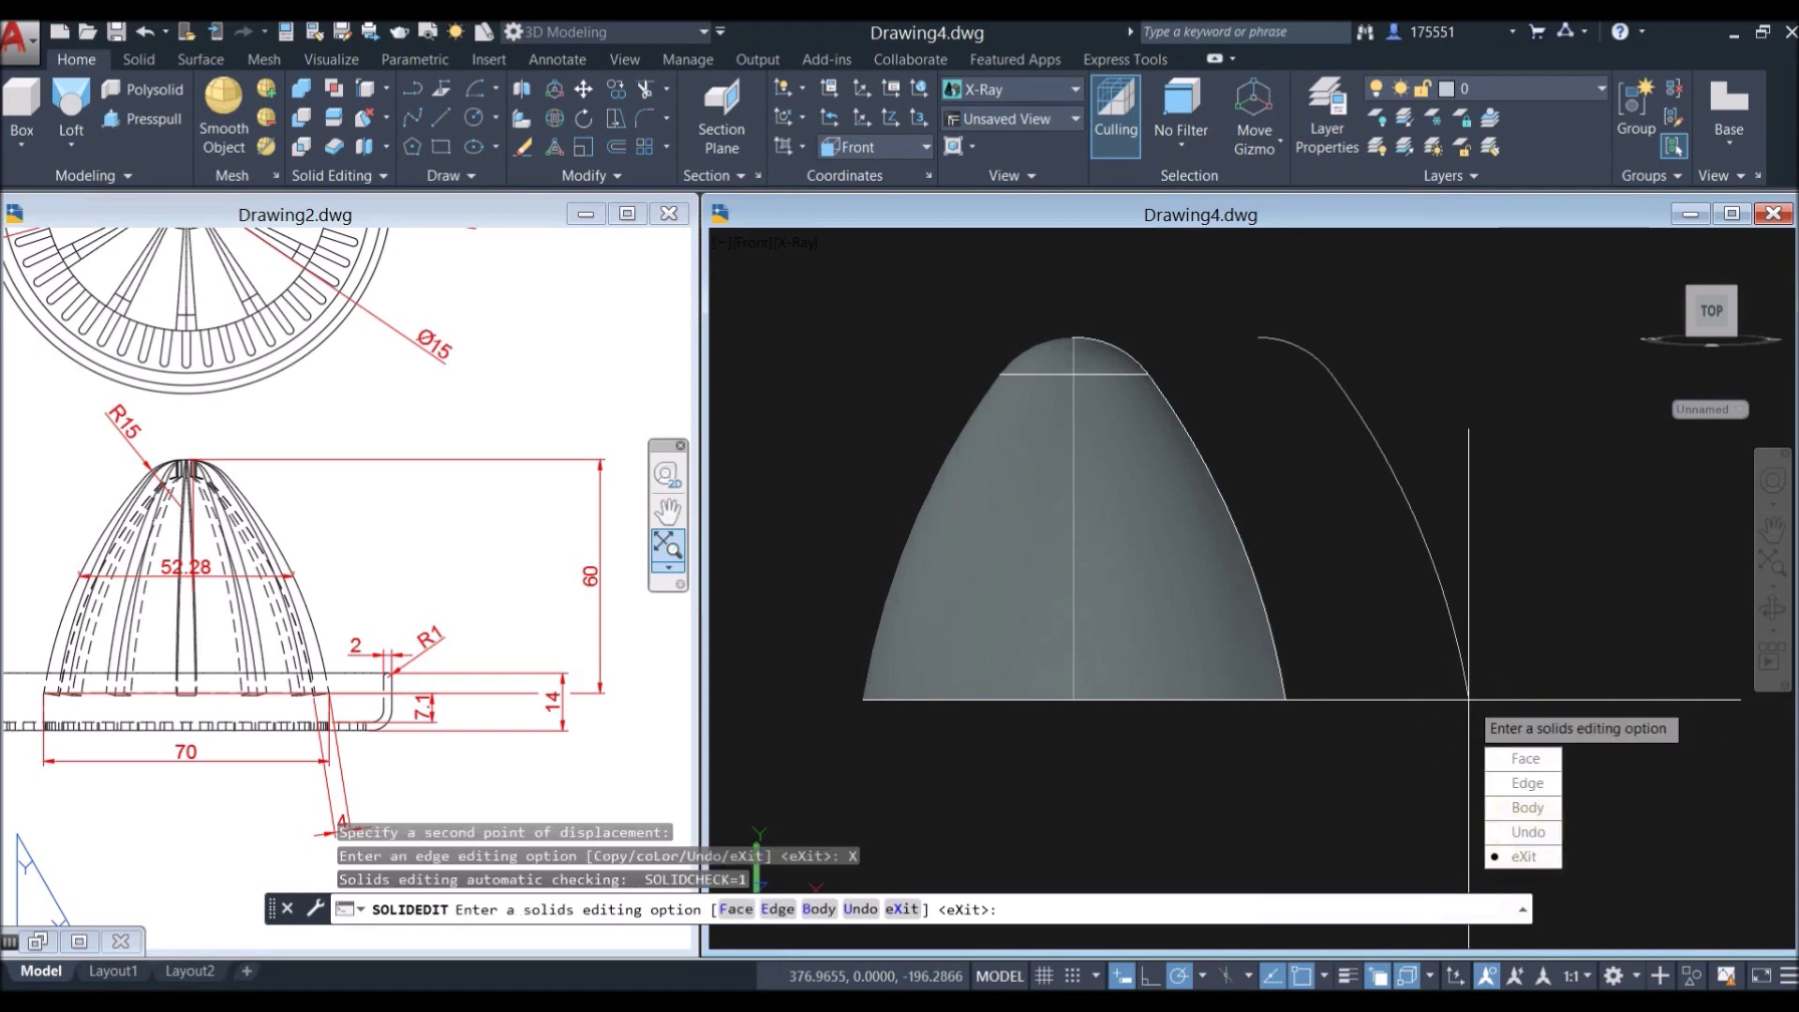
key("Return")
Step: Move the copied outline curve further right, clear of the solid
middle_click_drag(1433, 553, 1193, 520)
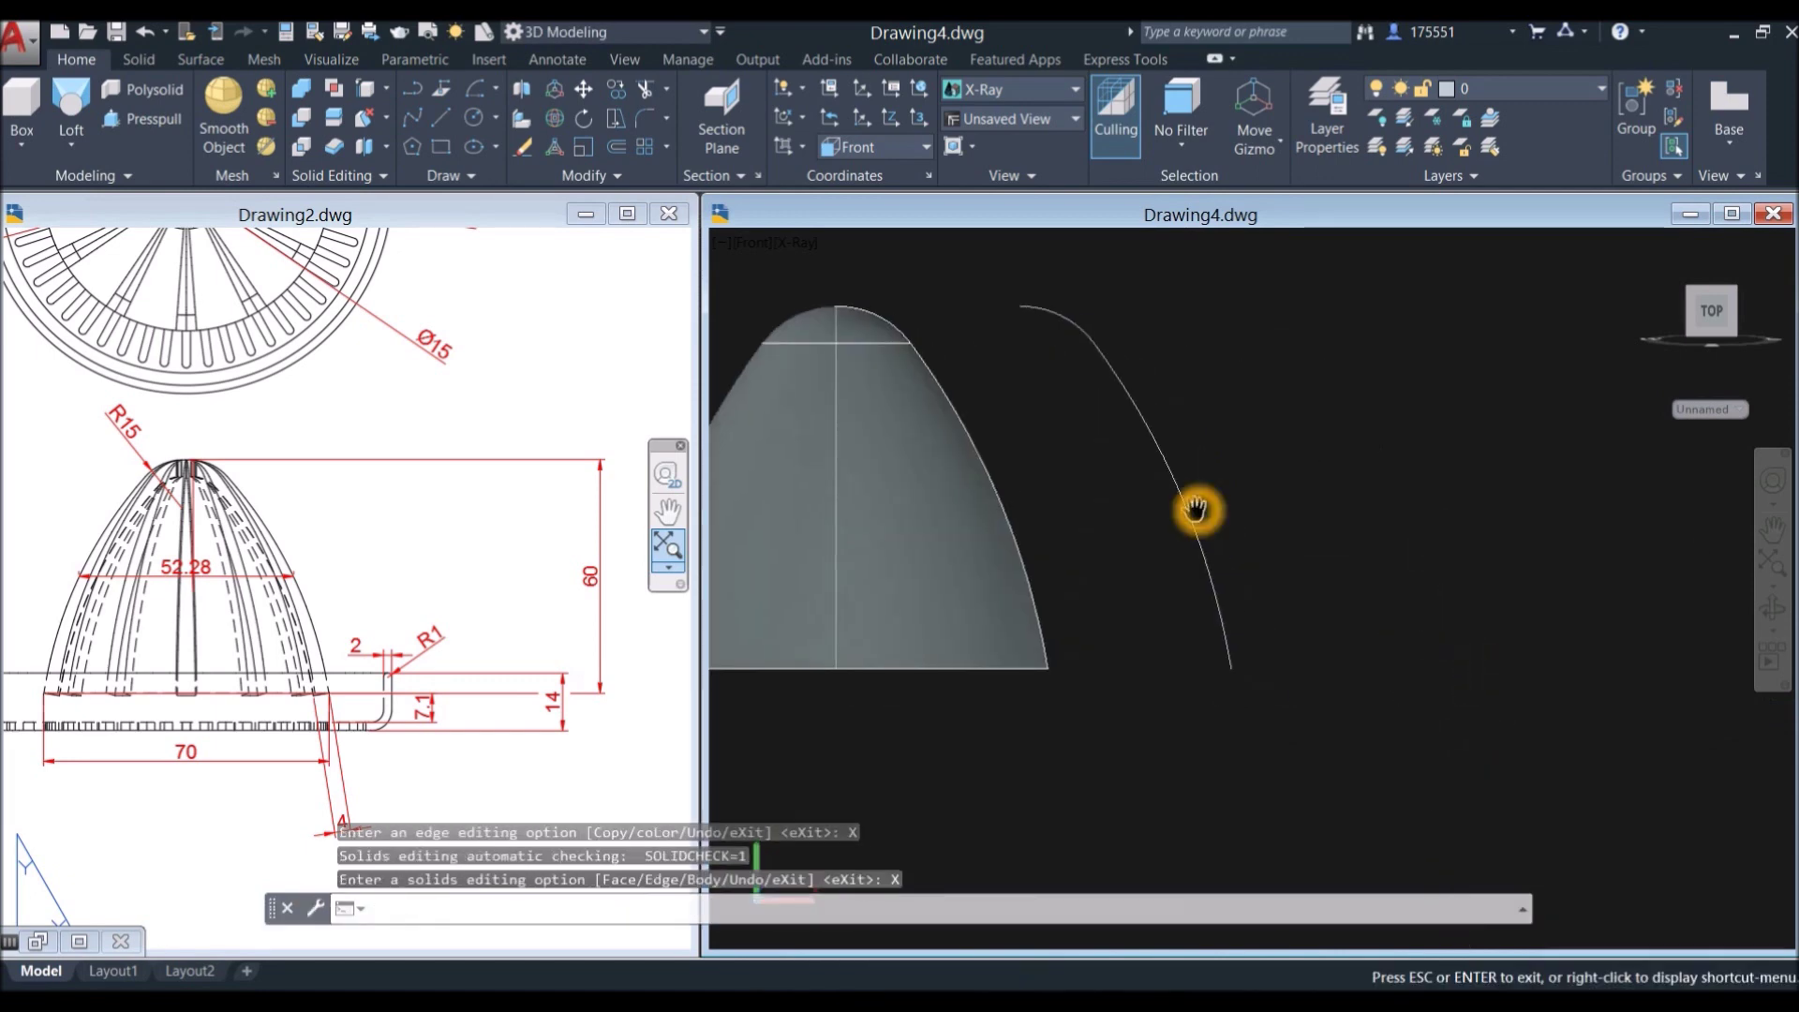
left_click(1277, 677)
left_click(1060, 244)
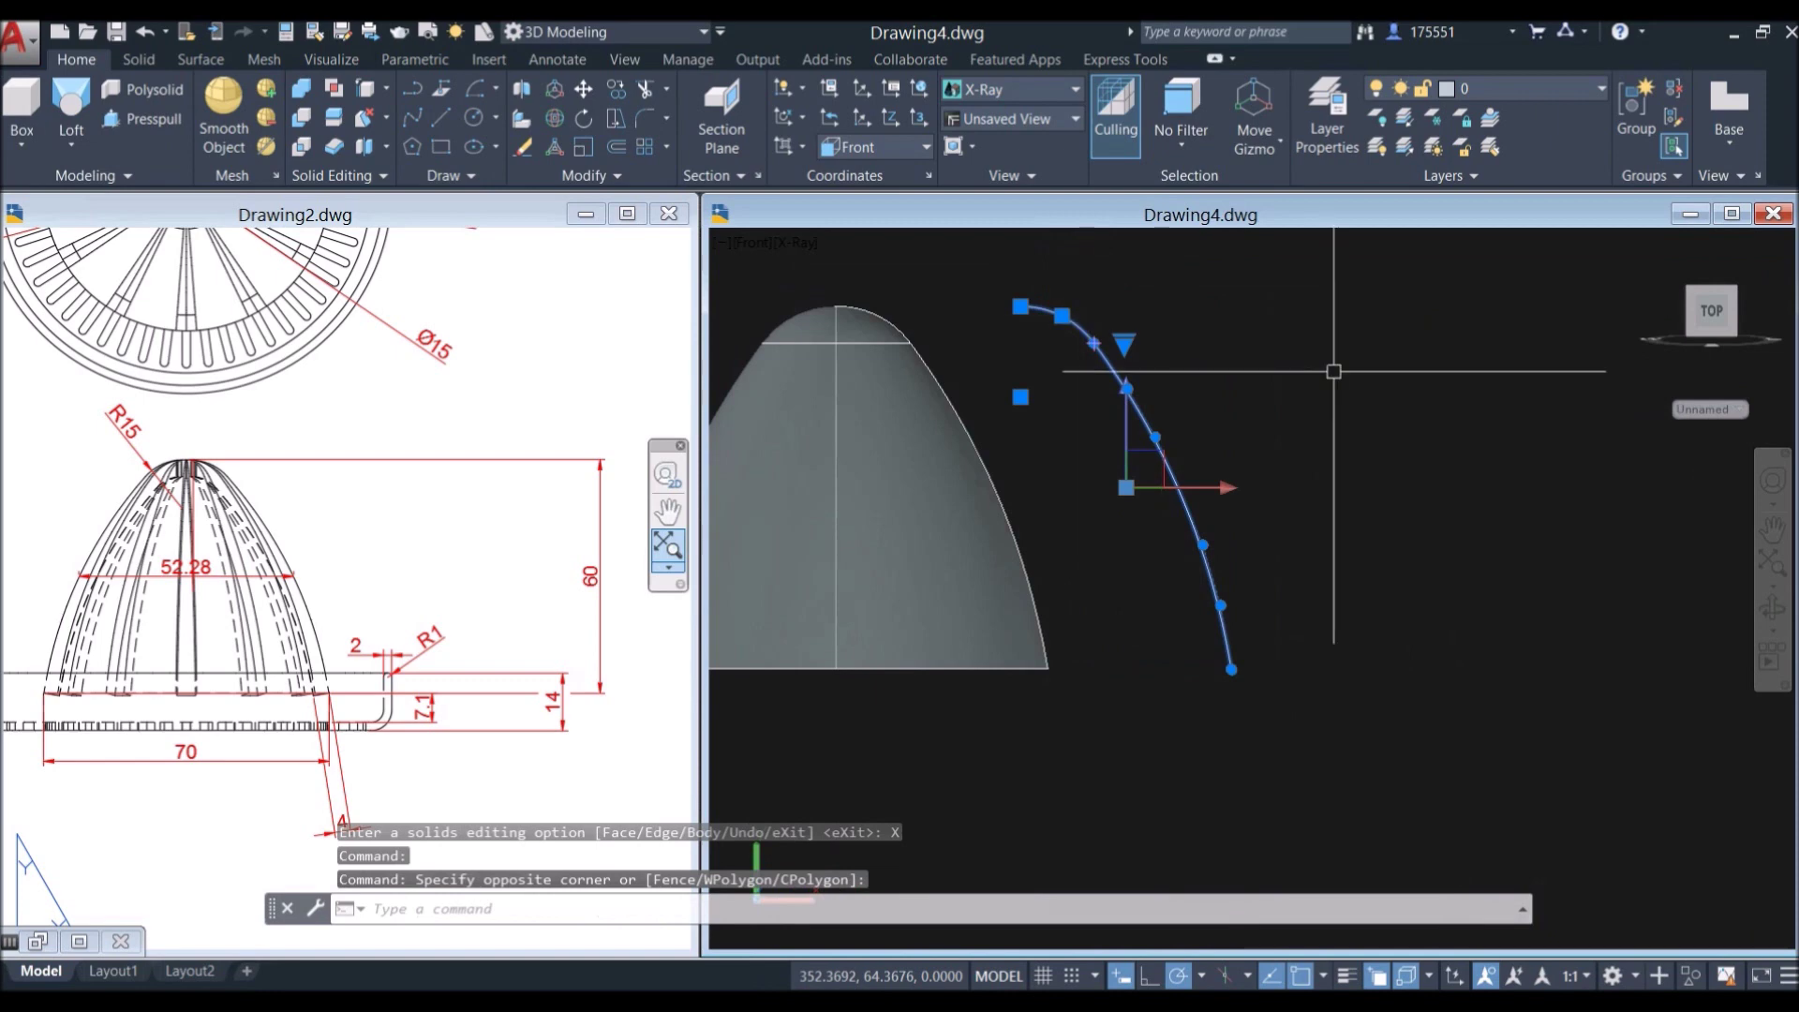
right_click(1314, 366)
left_click(1367, 512)
left_click(1291, 543)
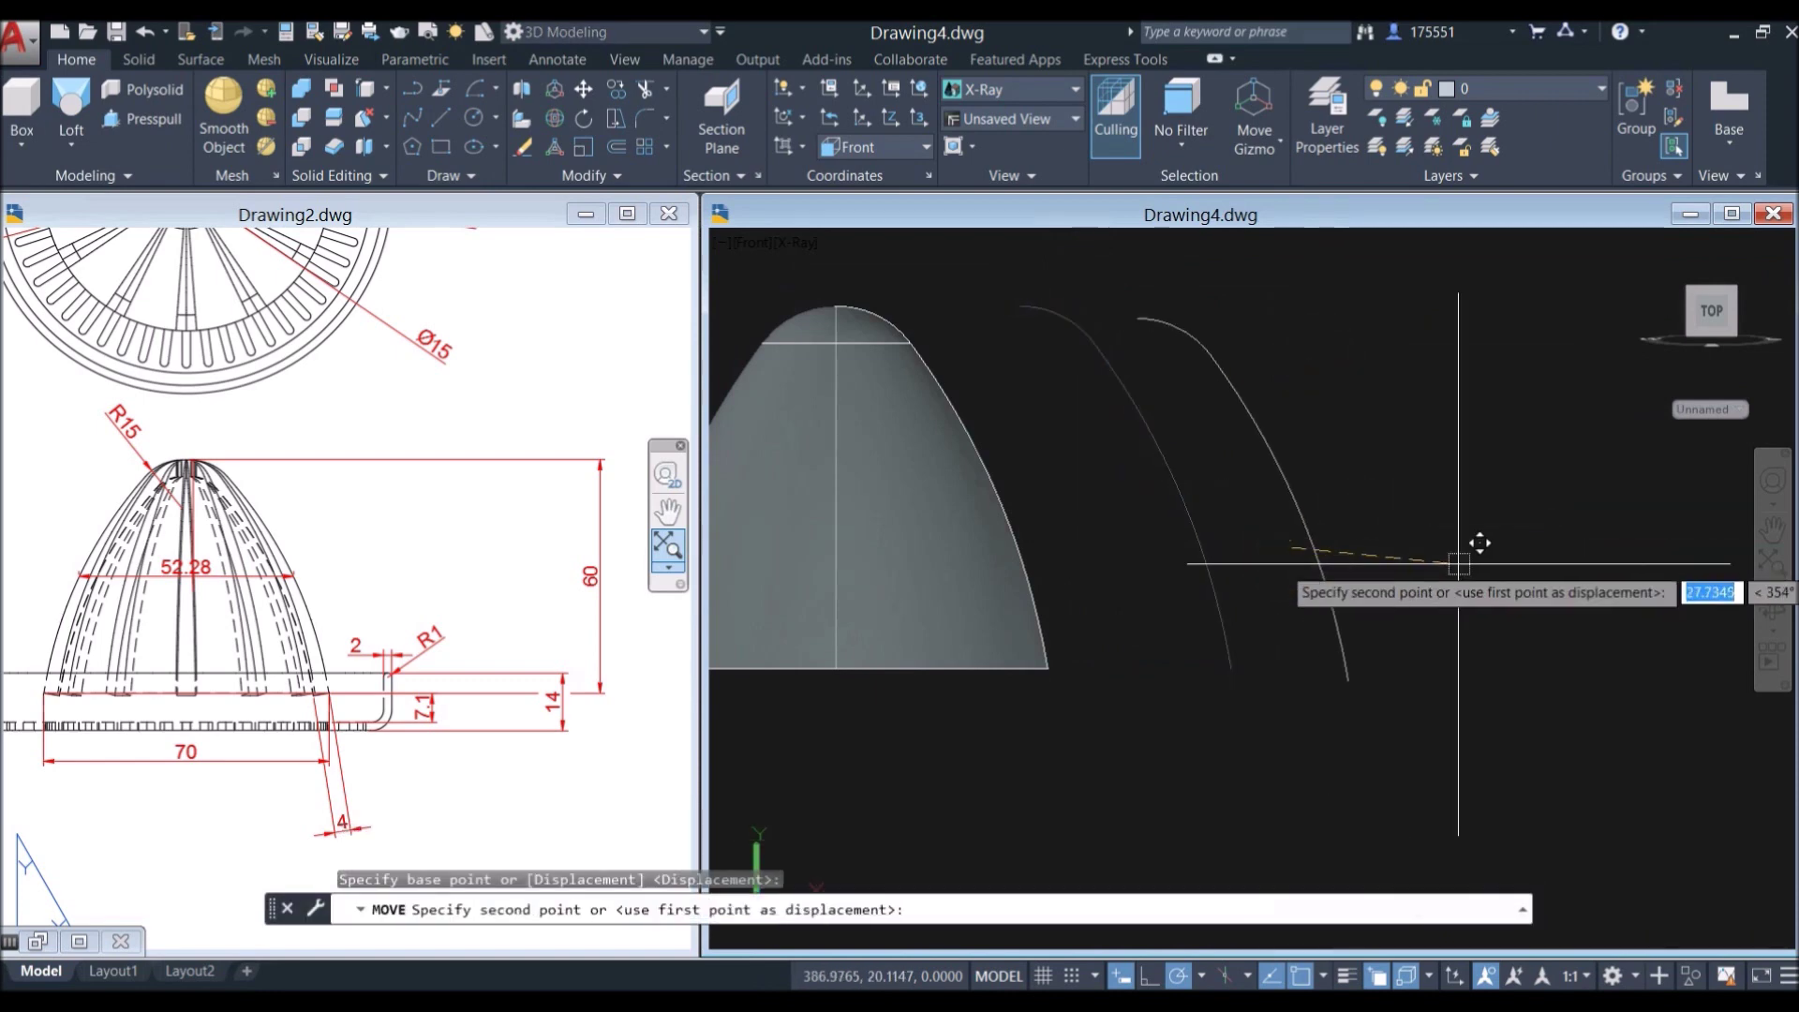
left_click(1546, 544)
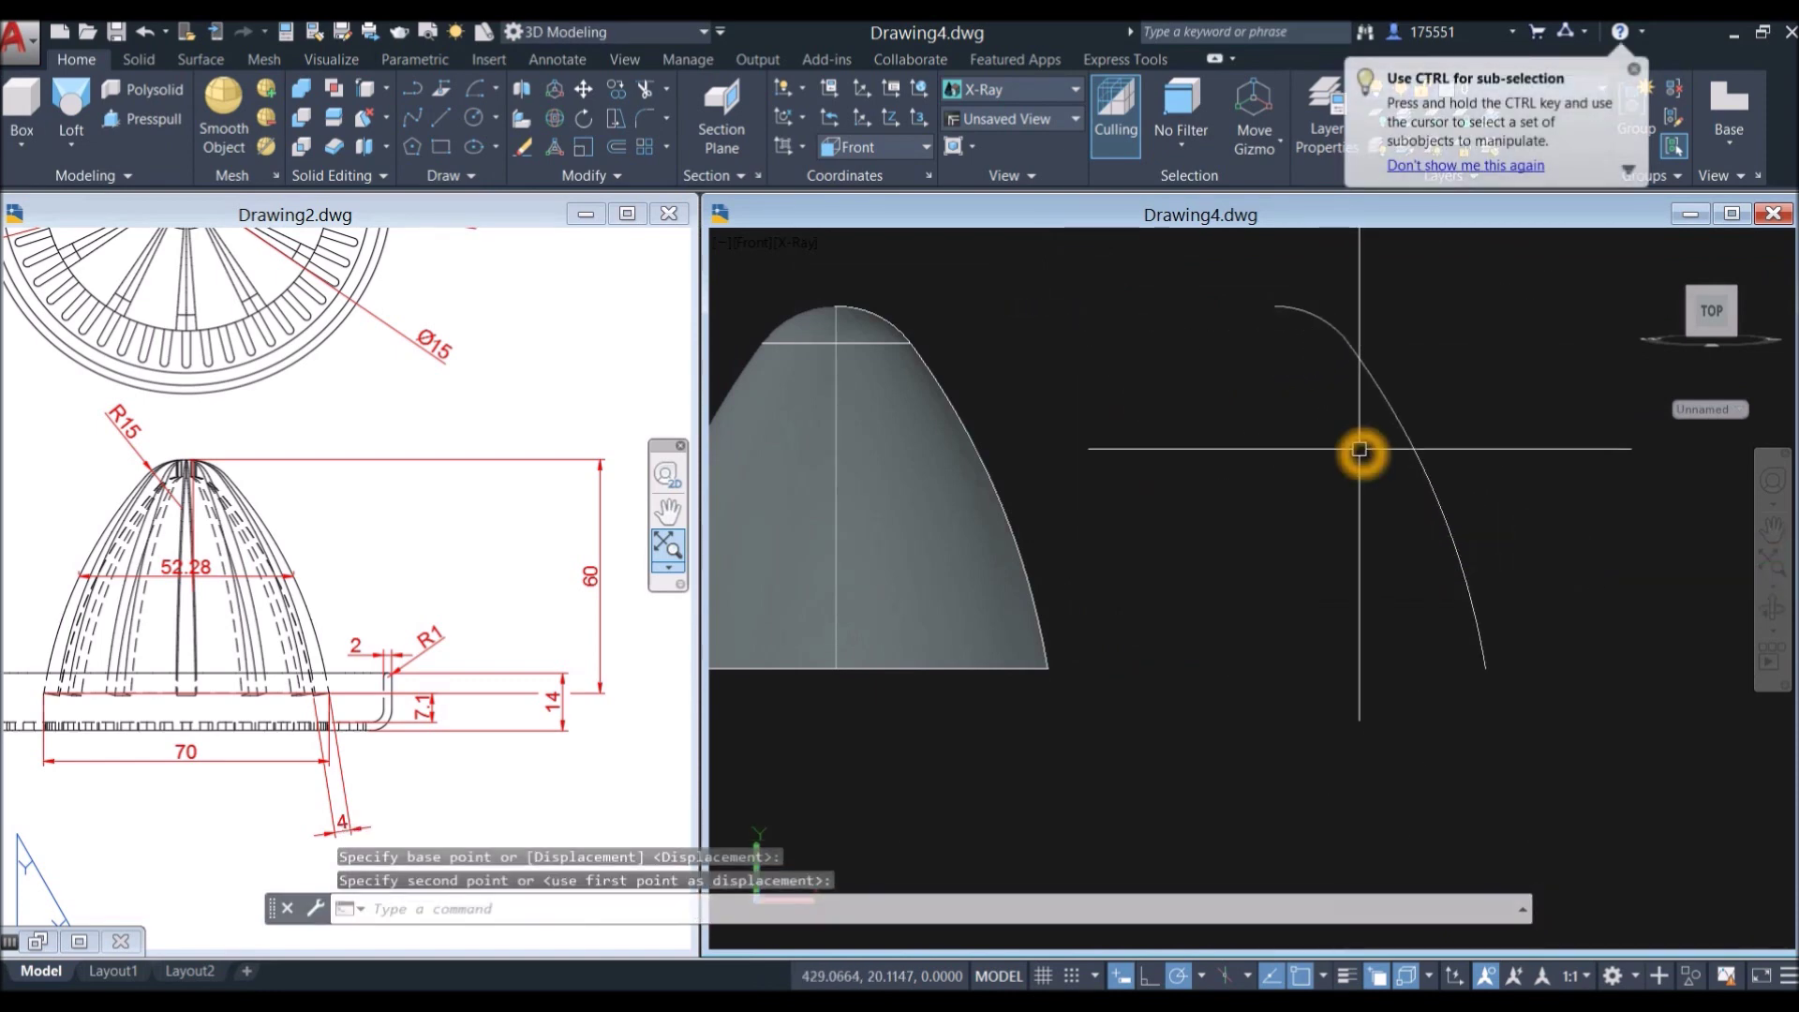
Step: Offset the curve 4 units to the left
key("Return")
type("4")
key("Return")
left_click(1407, 436)
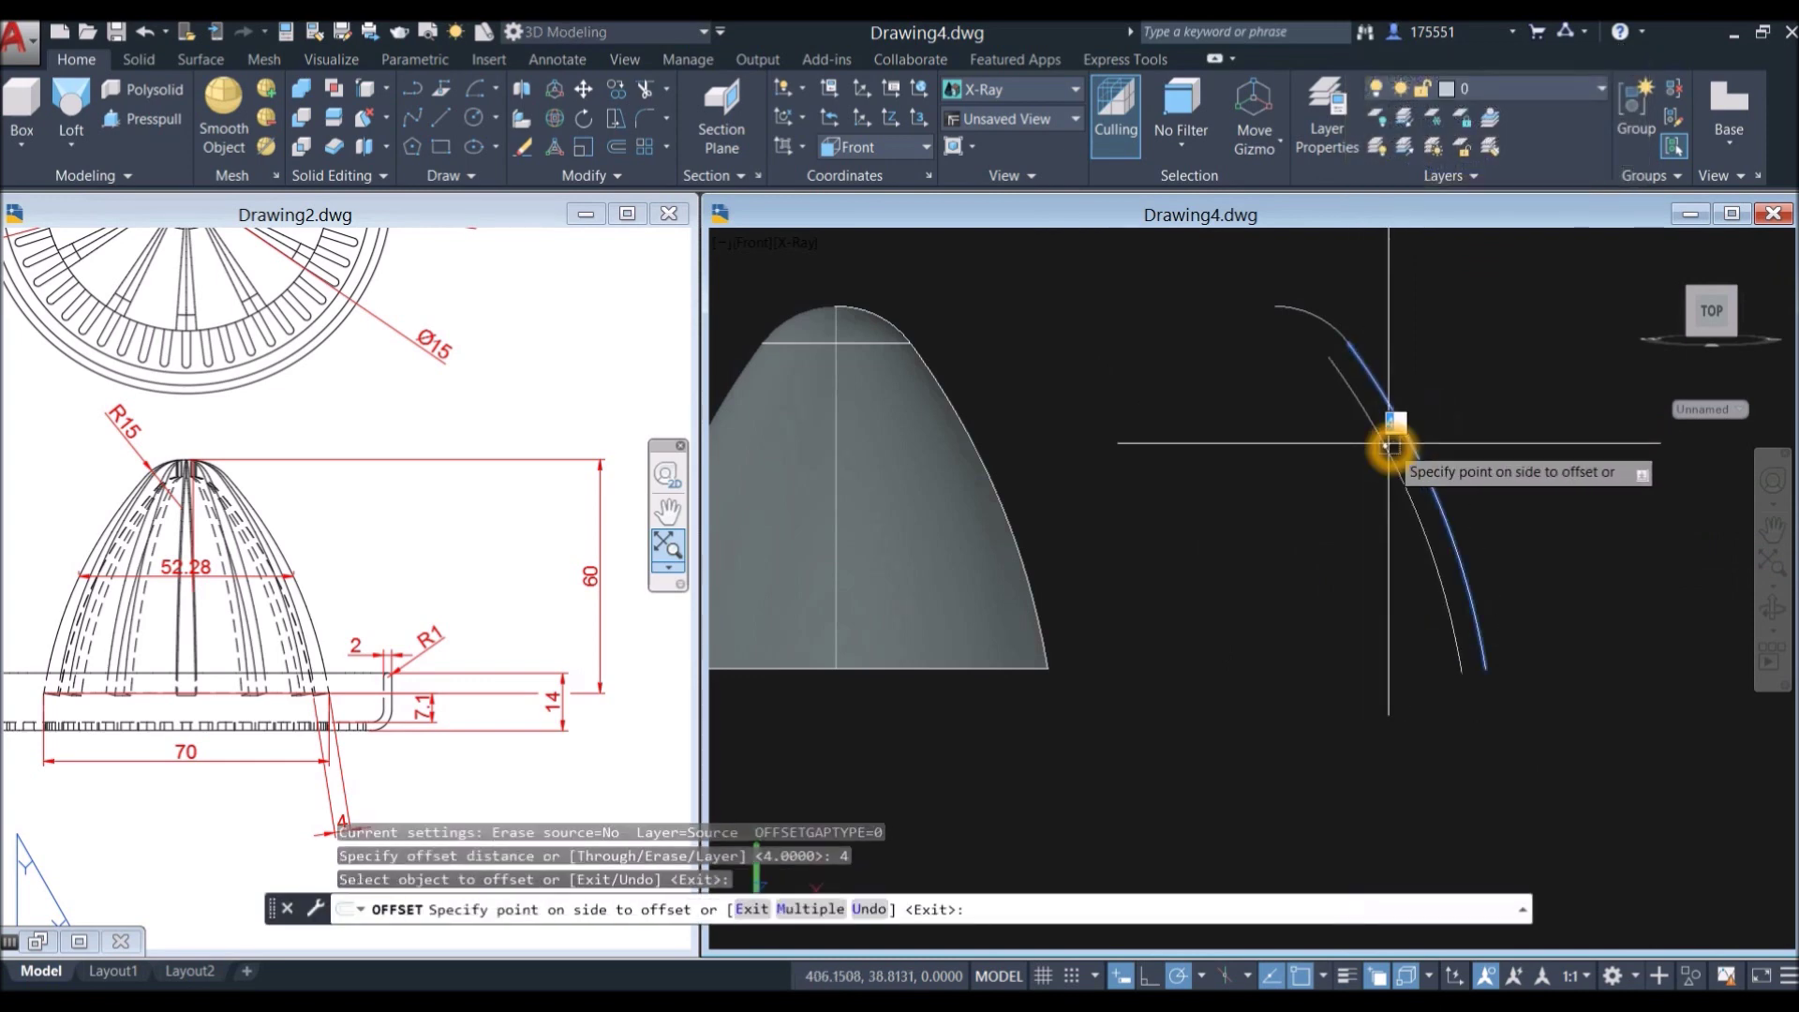
left_click(1314, 468)
right_click(1286, 367)
left_click(1312, 373)
left_click(1334, 370)
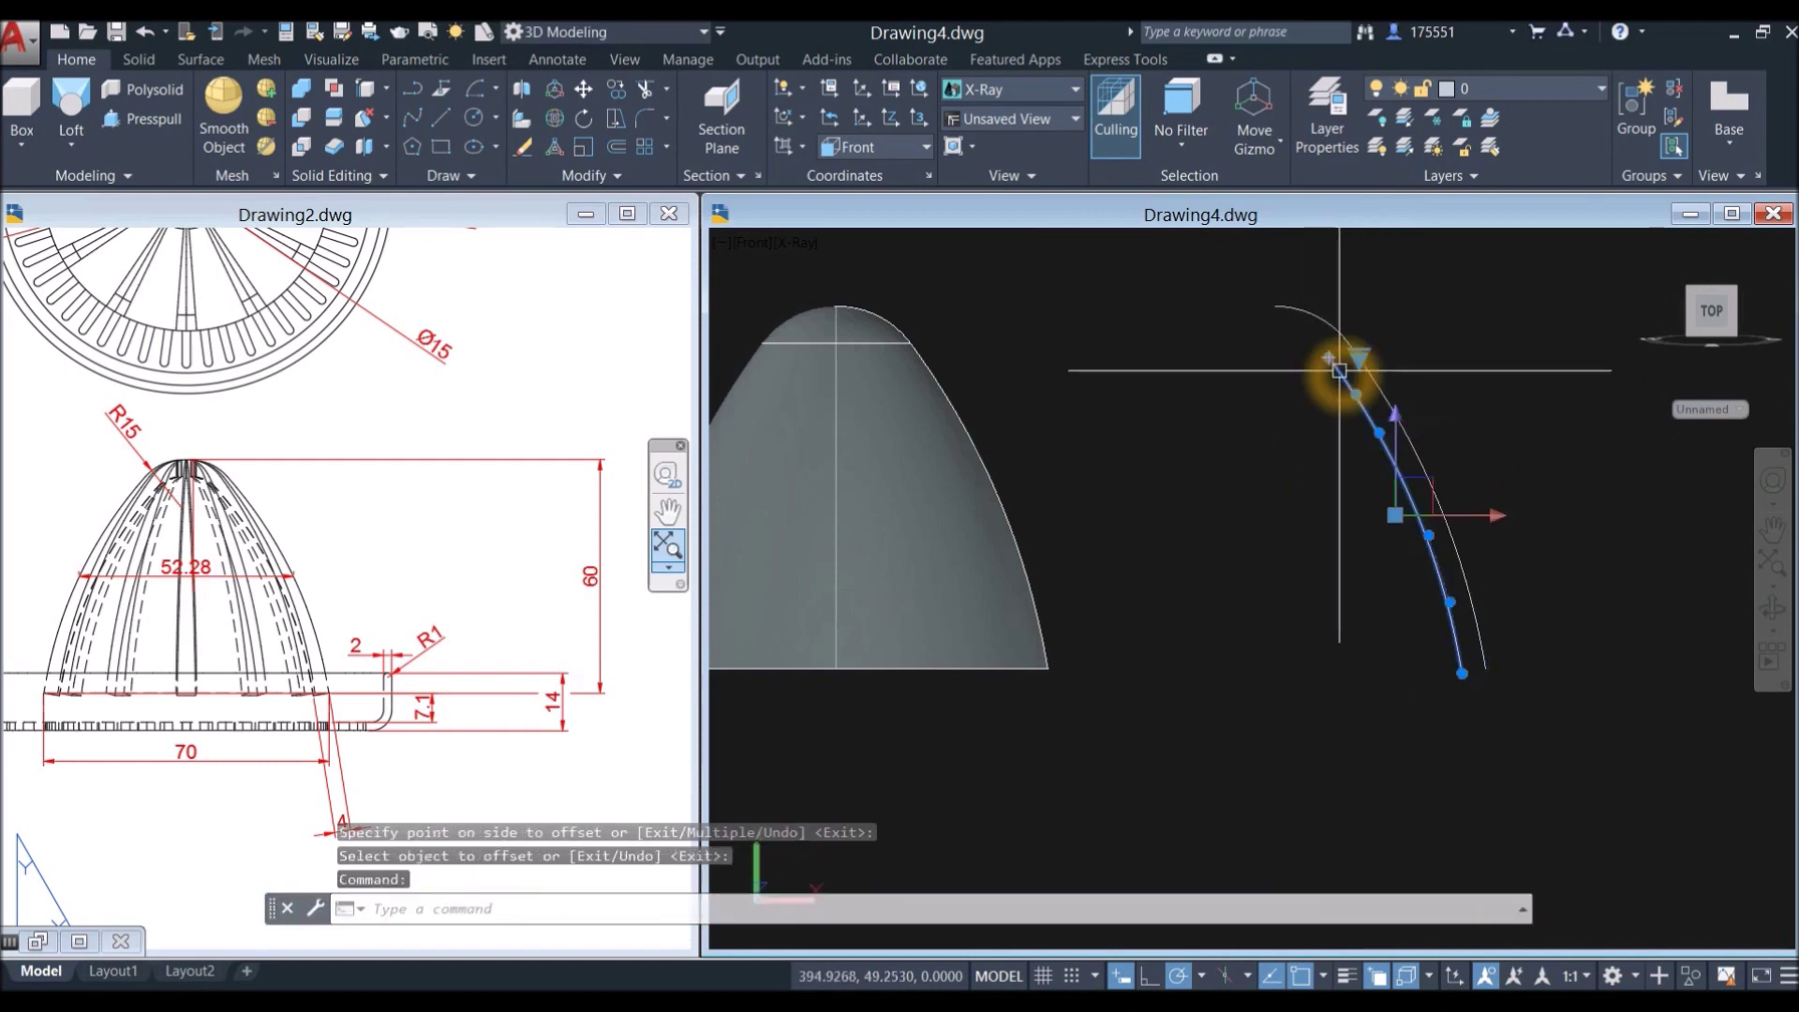
Step: Extend the inner offset arc up to the small top arc
scroll(1289, 300, "up", 2)
left_click(1292, 312)
key("Escape")
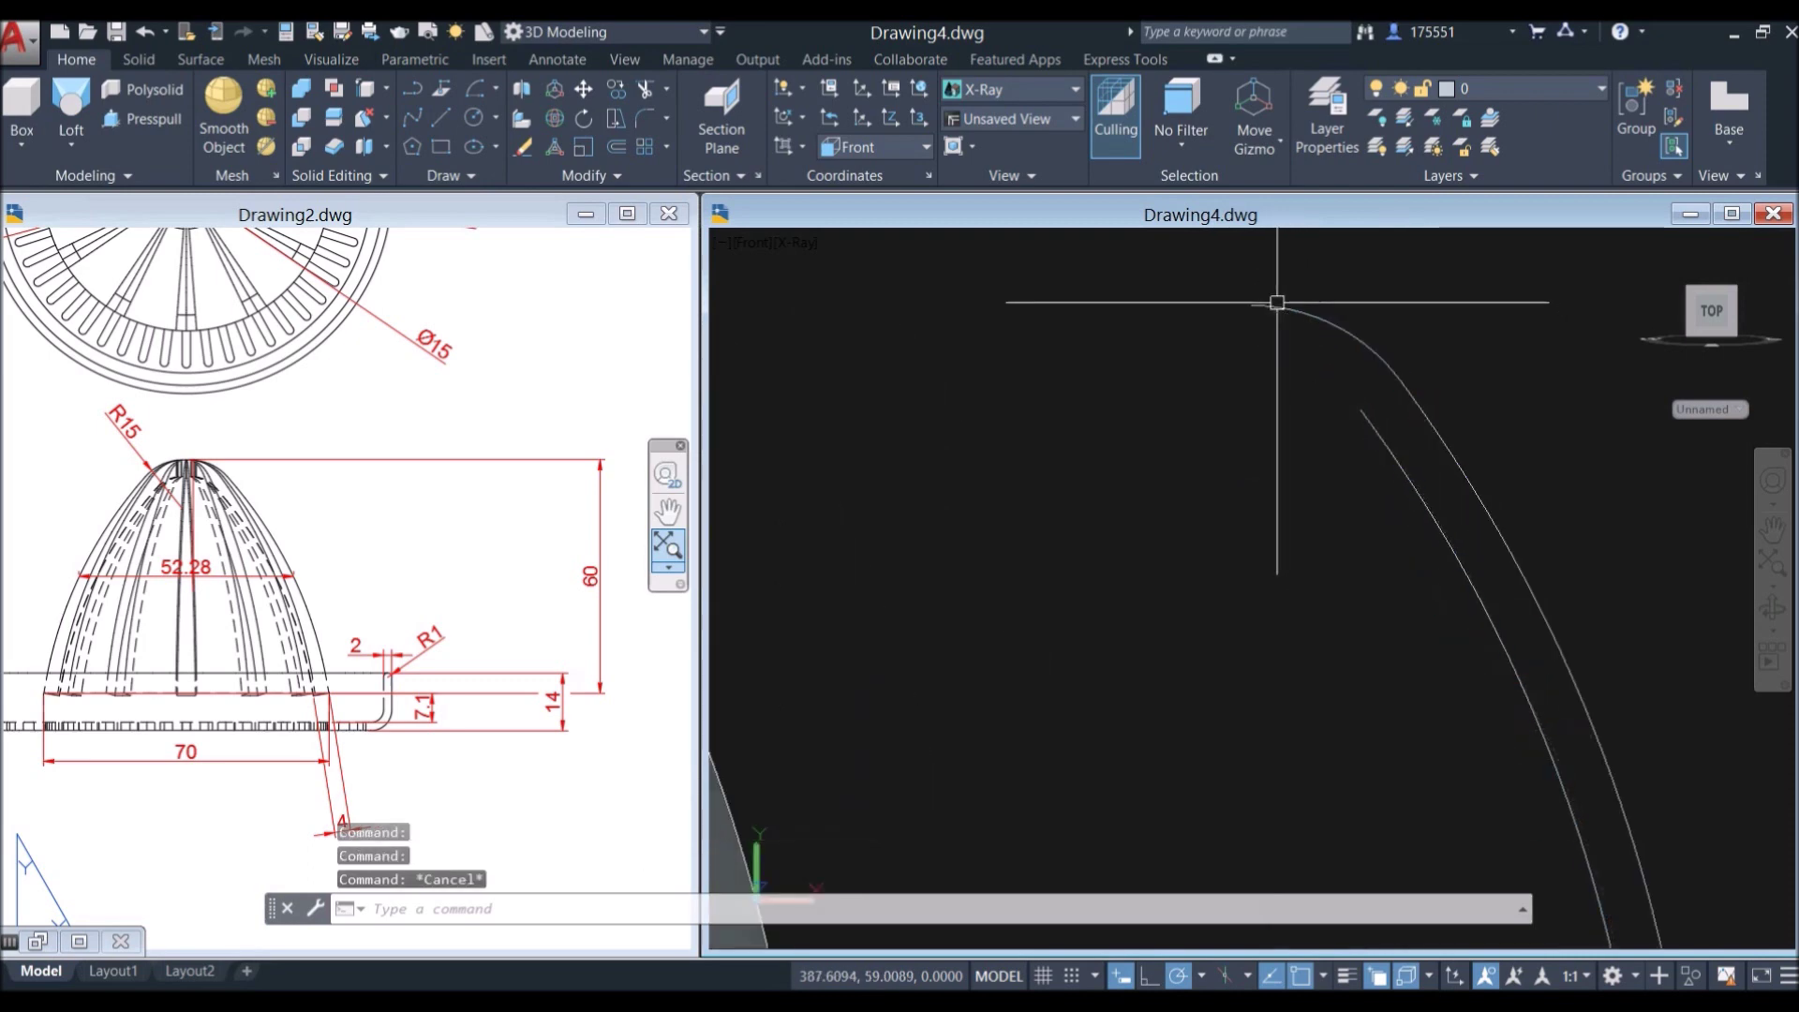
type("x")
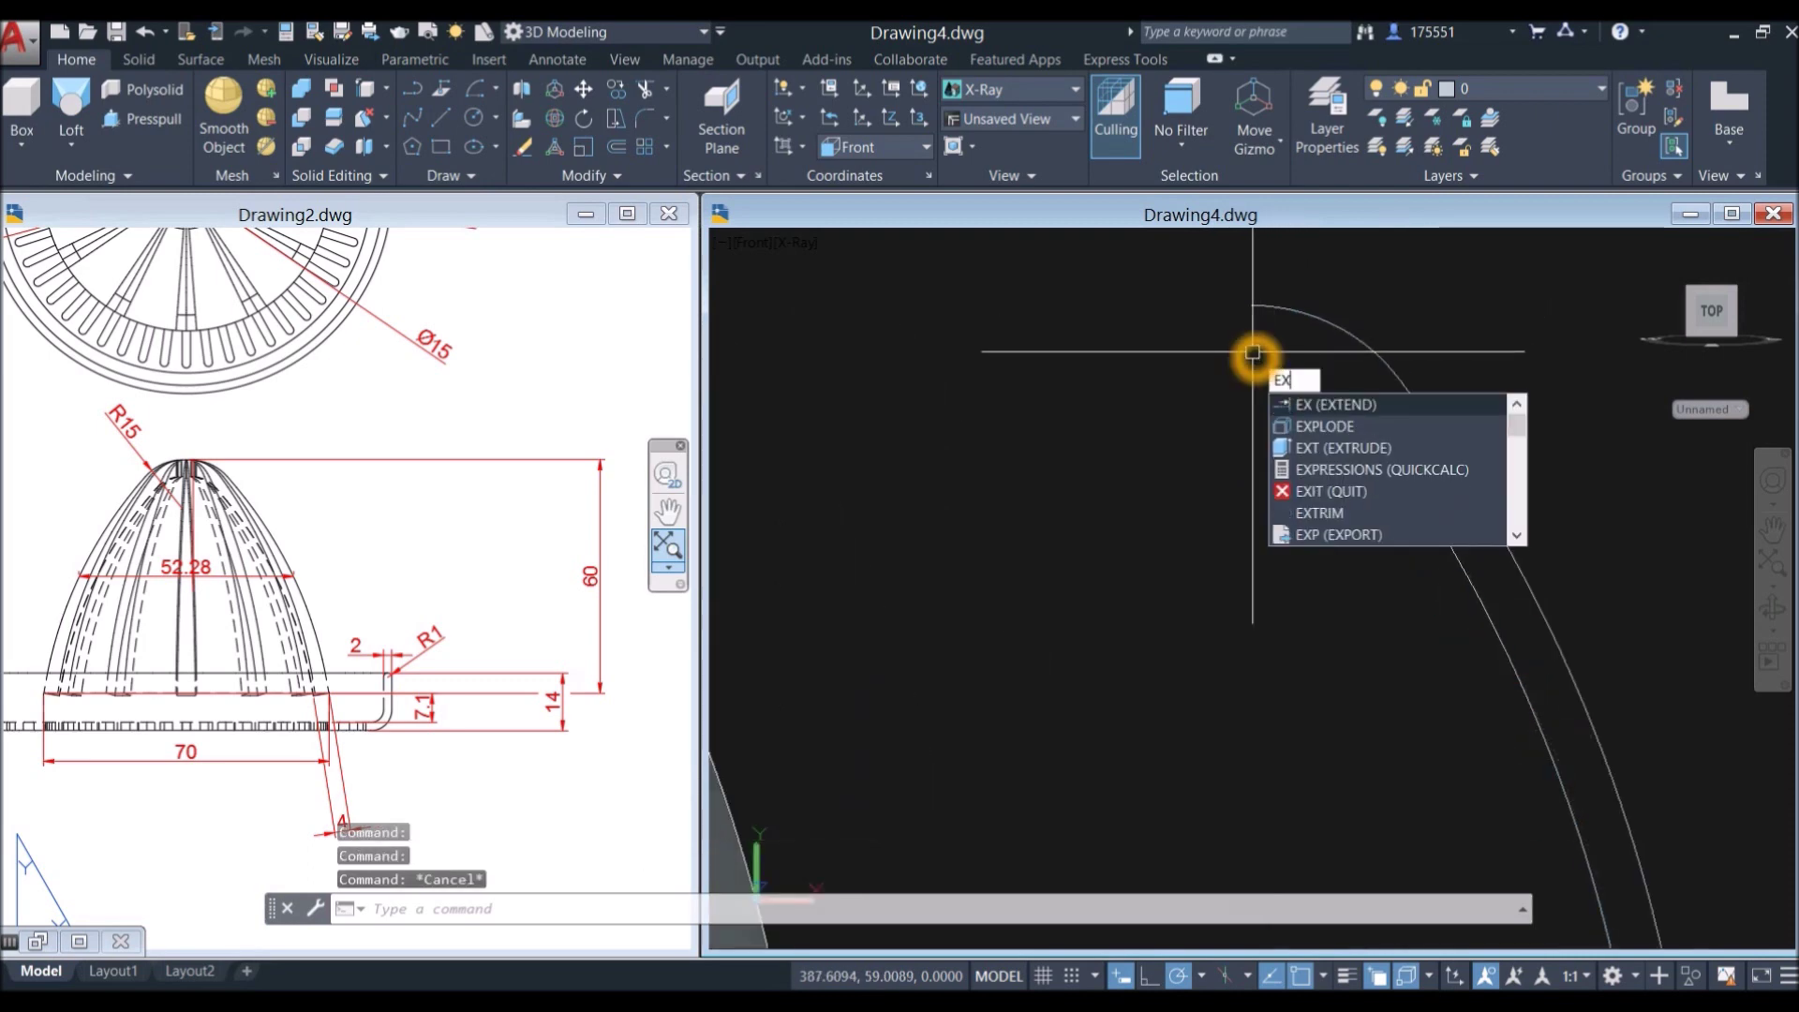
key("Return")
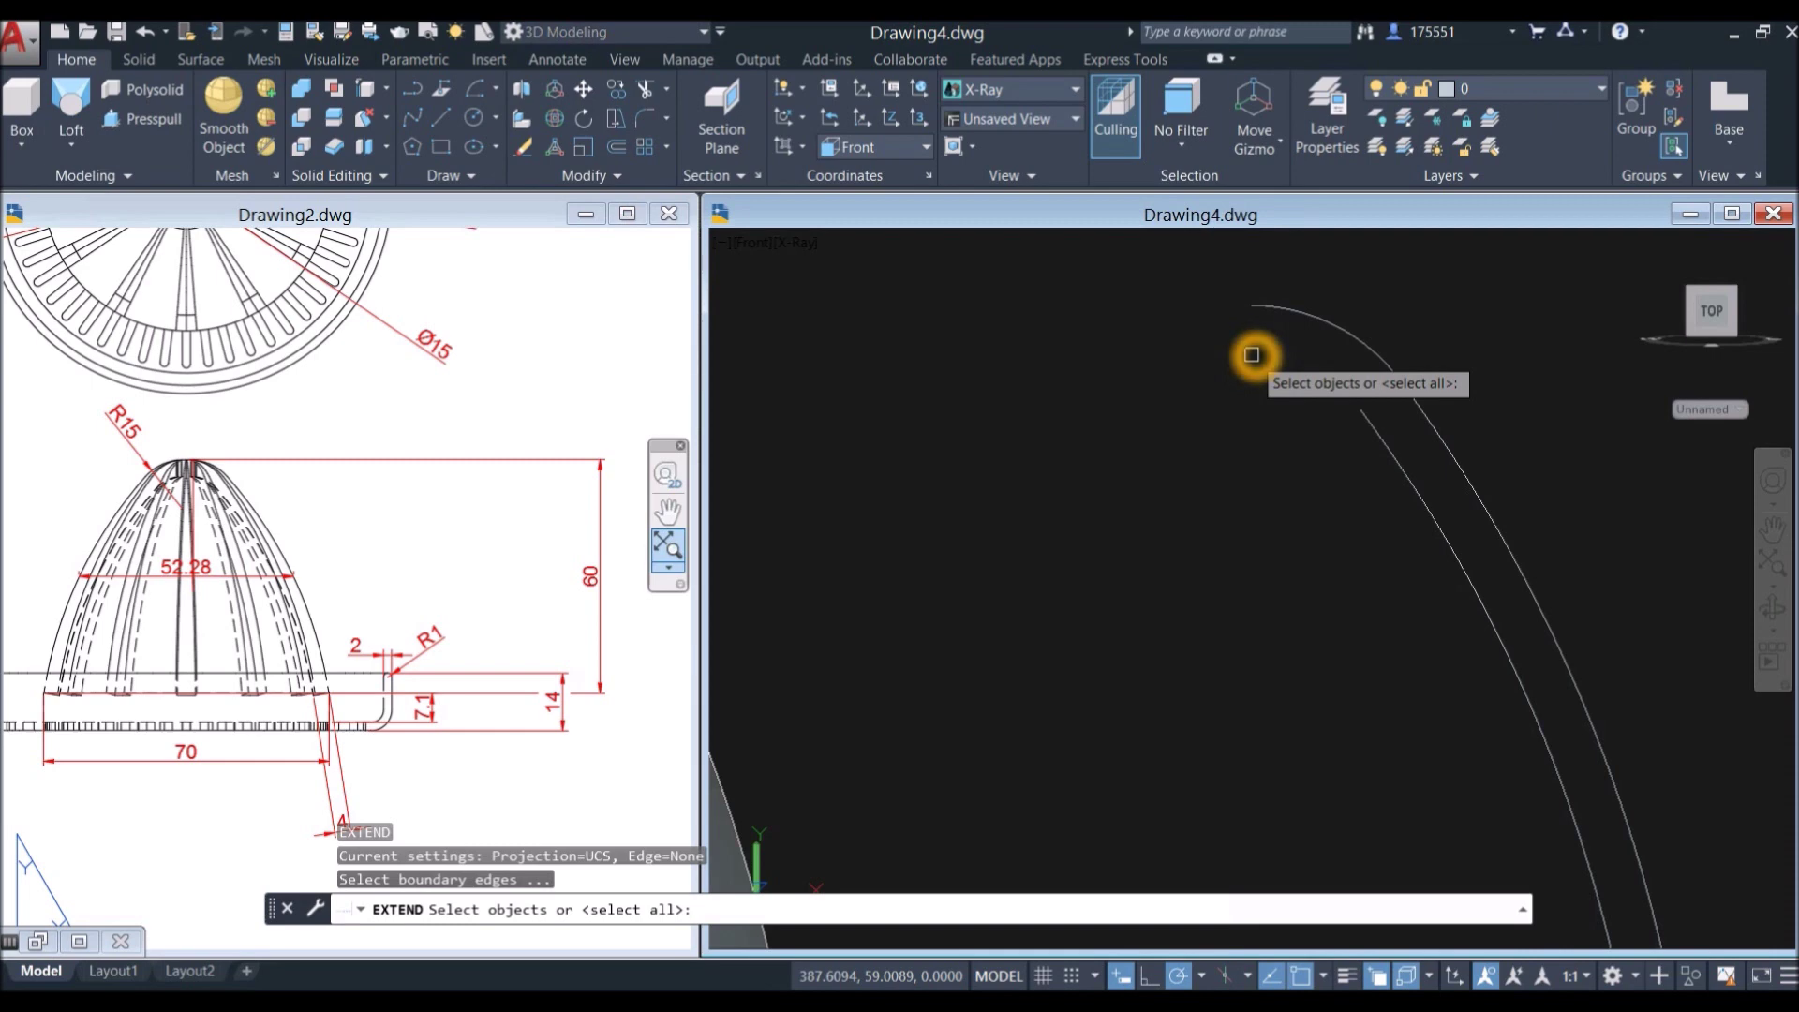
left_click(1274, 311)
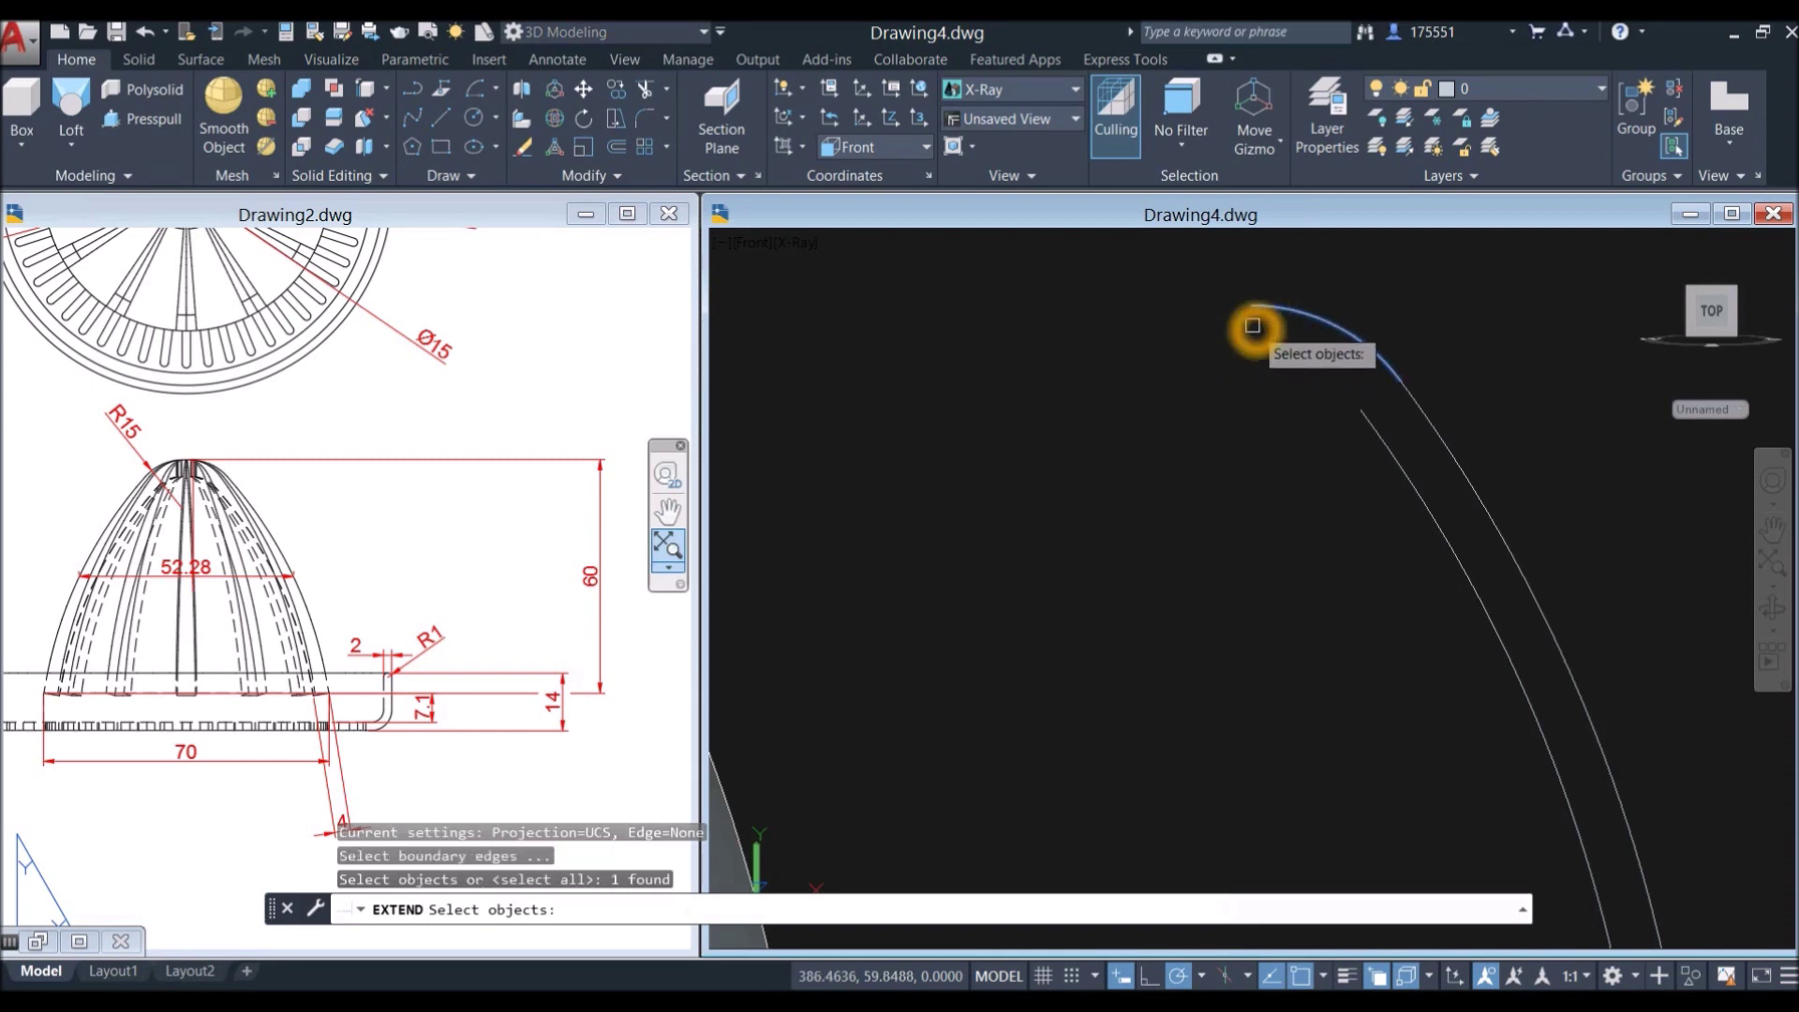
key("Return")
left_click(1368, 412)
right_click(1252, 367)
left_click(1298, 382)
Step: Draw a line closing the gap between the two arcs' lower ends
middle_click_drag(1278, 361, 1112, 285)
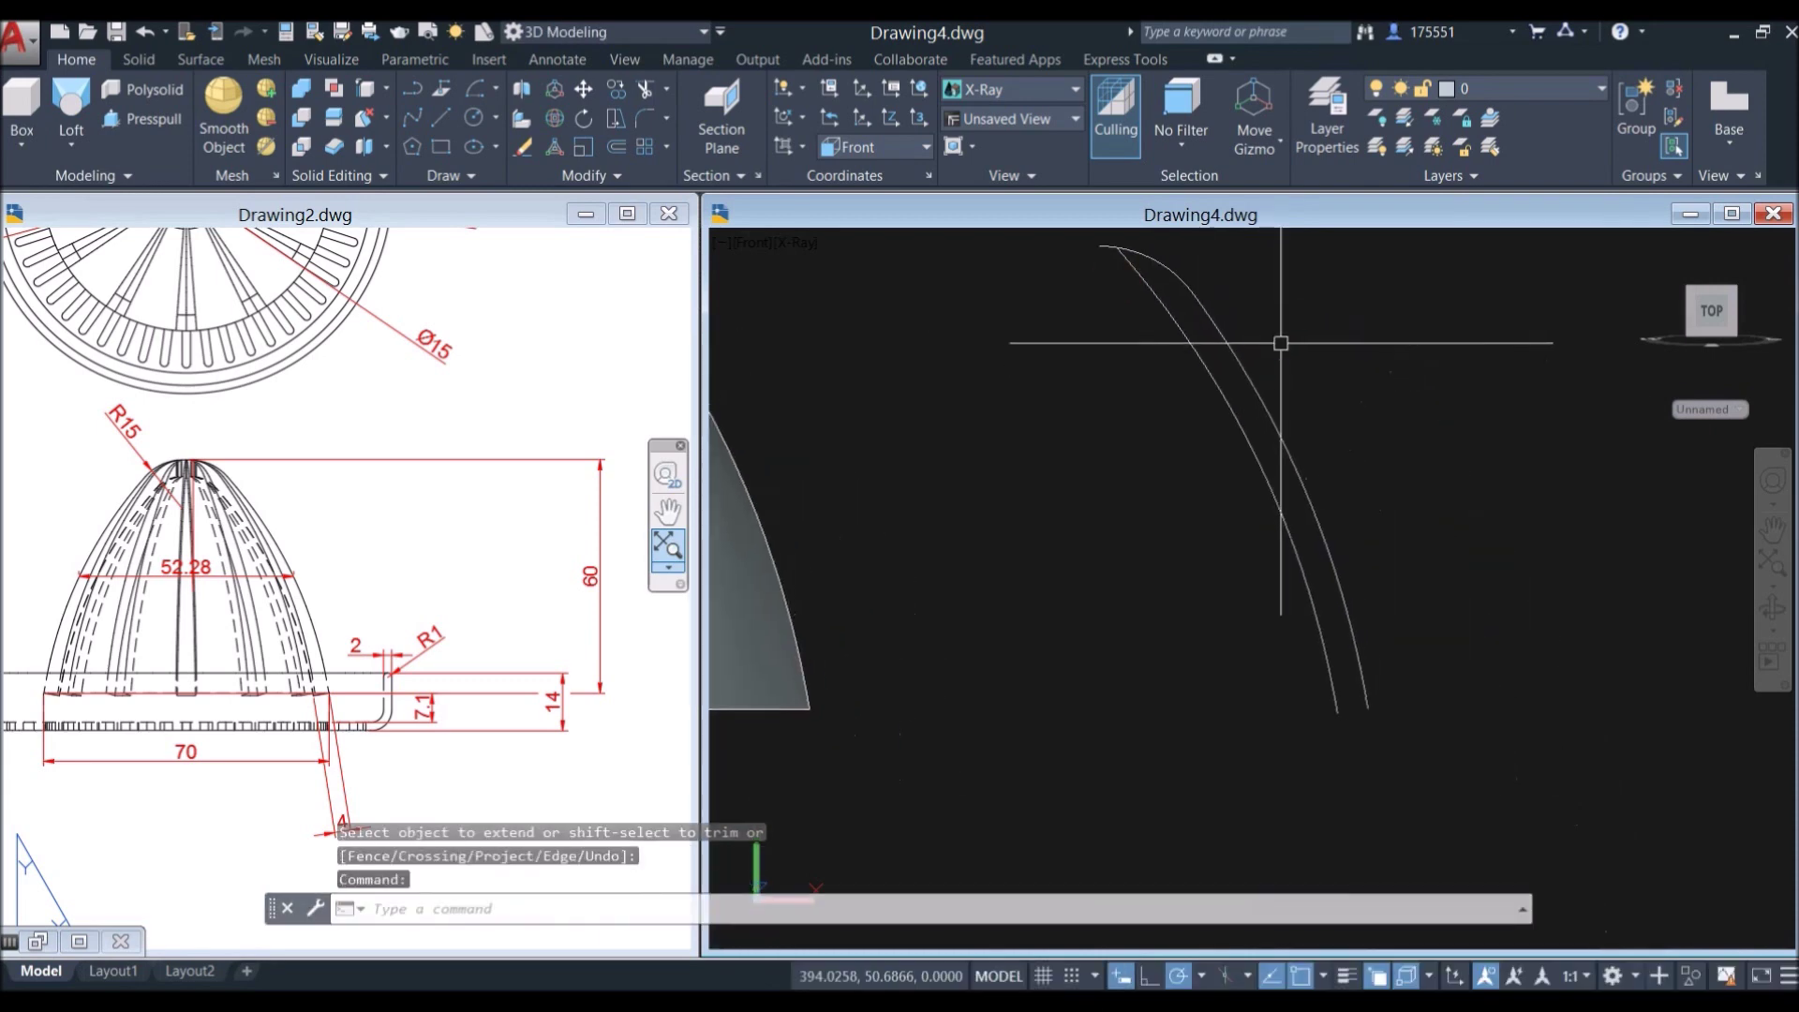
scroll(1356, 689, "up", 3)
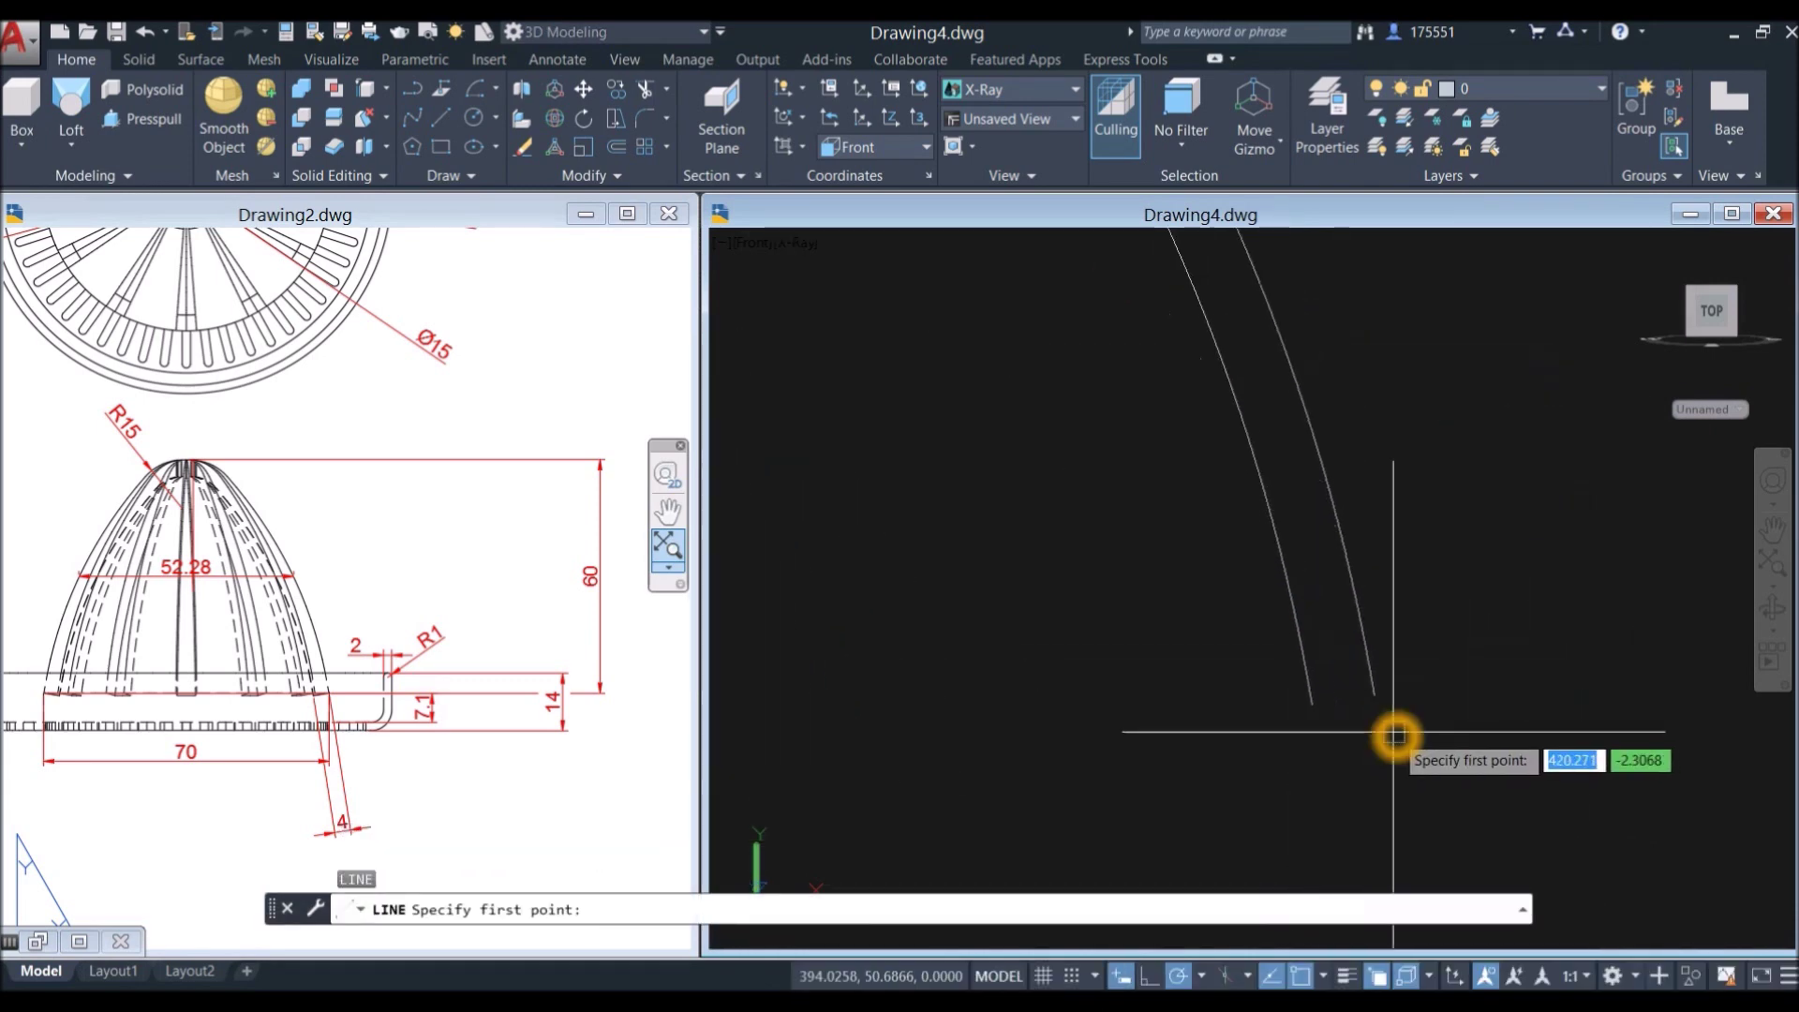
left_click(1374, 695)
left_click(1312, 705)
right_click(1392, 558)
left_click(1434, 564)
Step: Draw a vertical line from the arc's top endpoint down past the curves
scroll(1316, 525, "down", 3)
type("l")
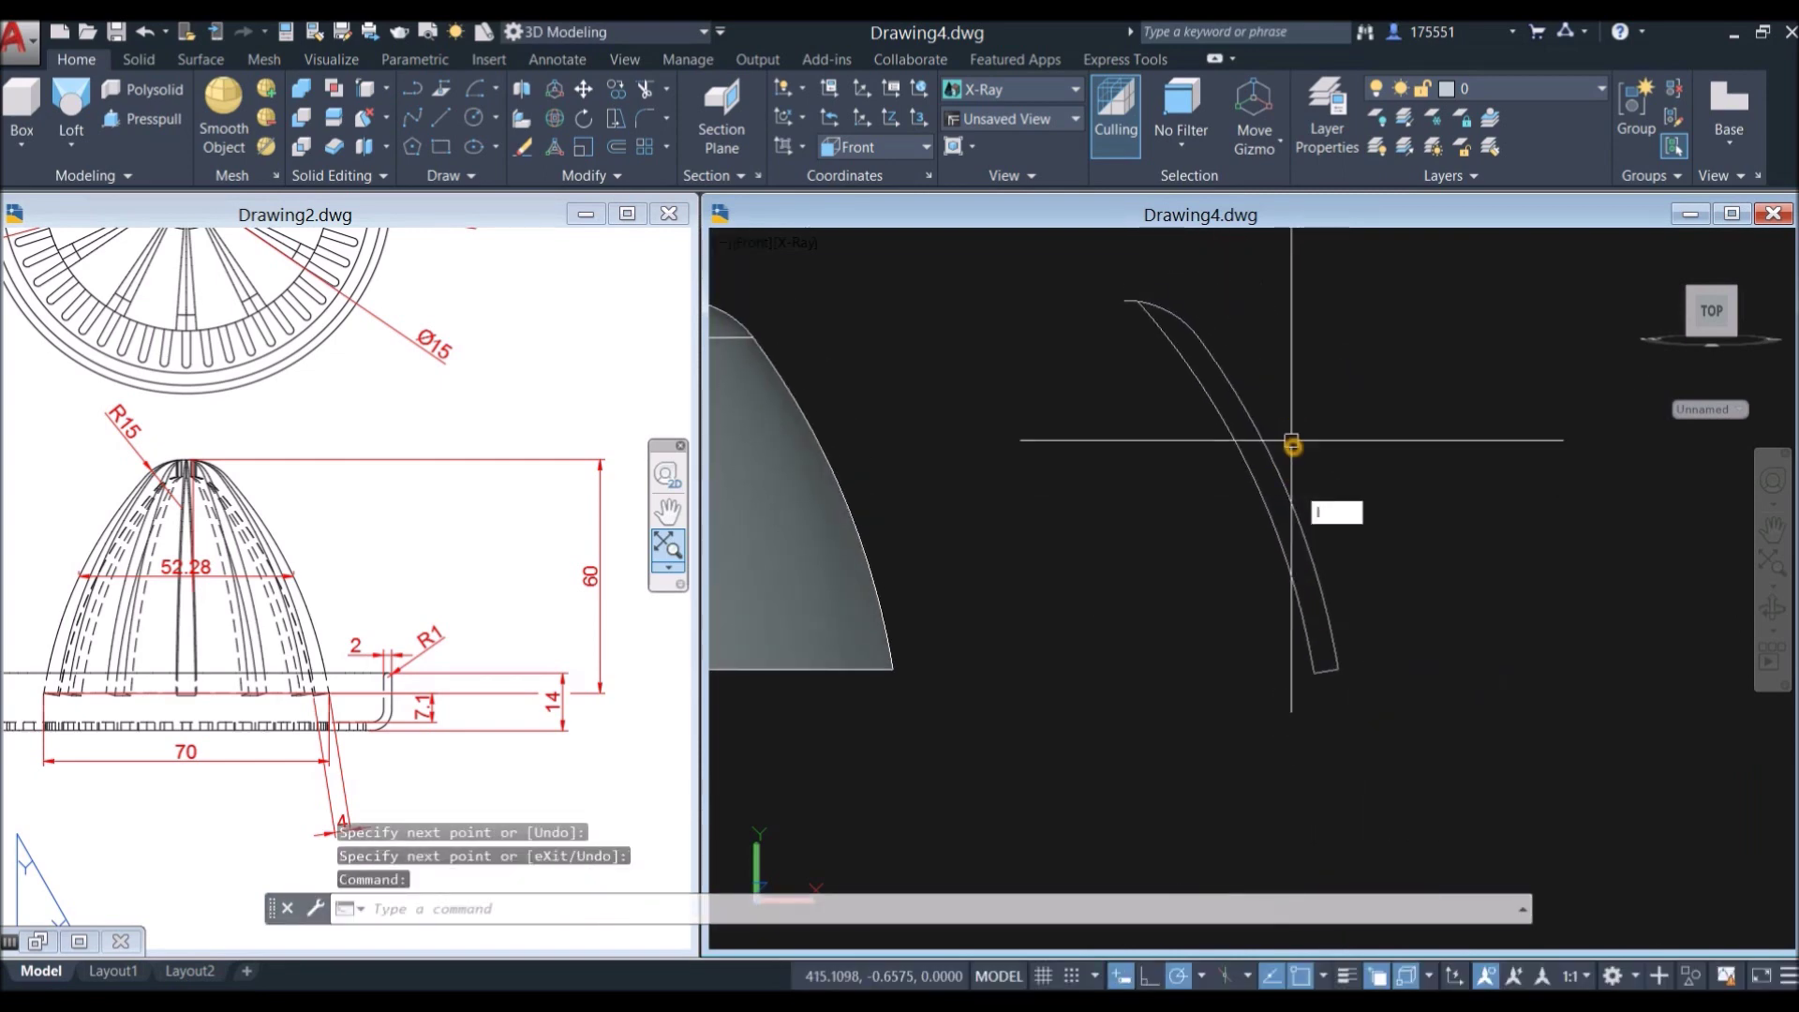
key("Return")
left_click(1125, 300)
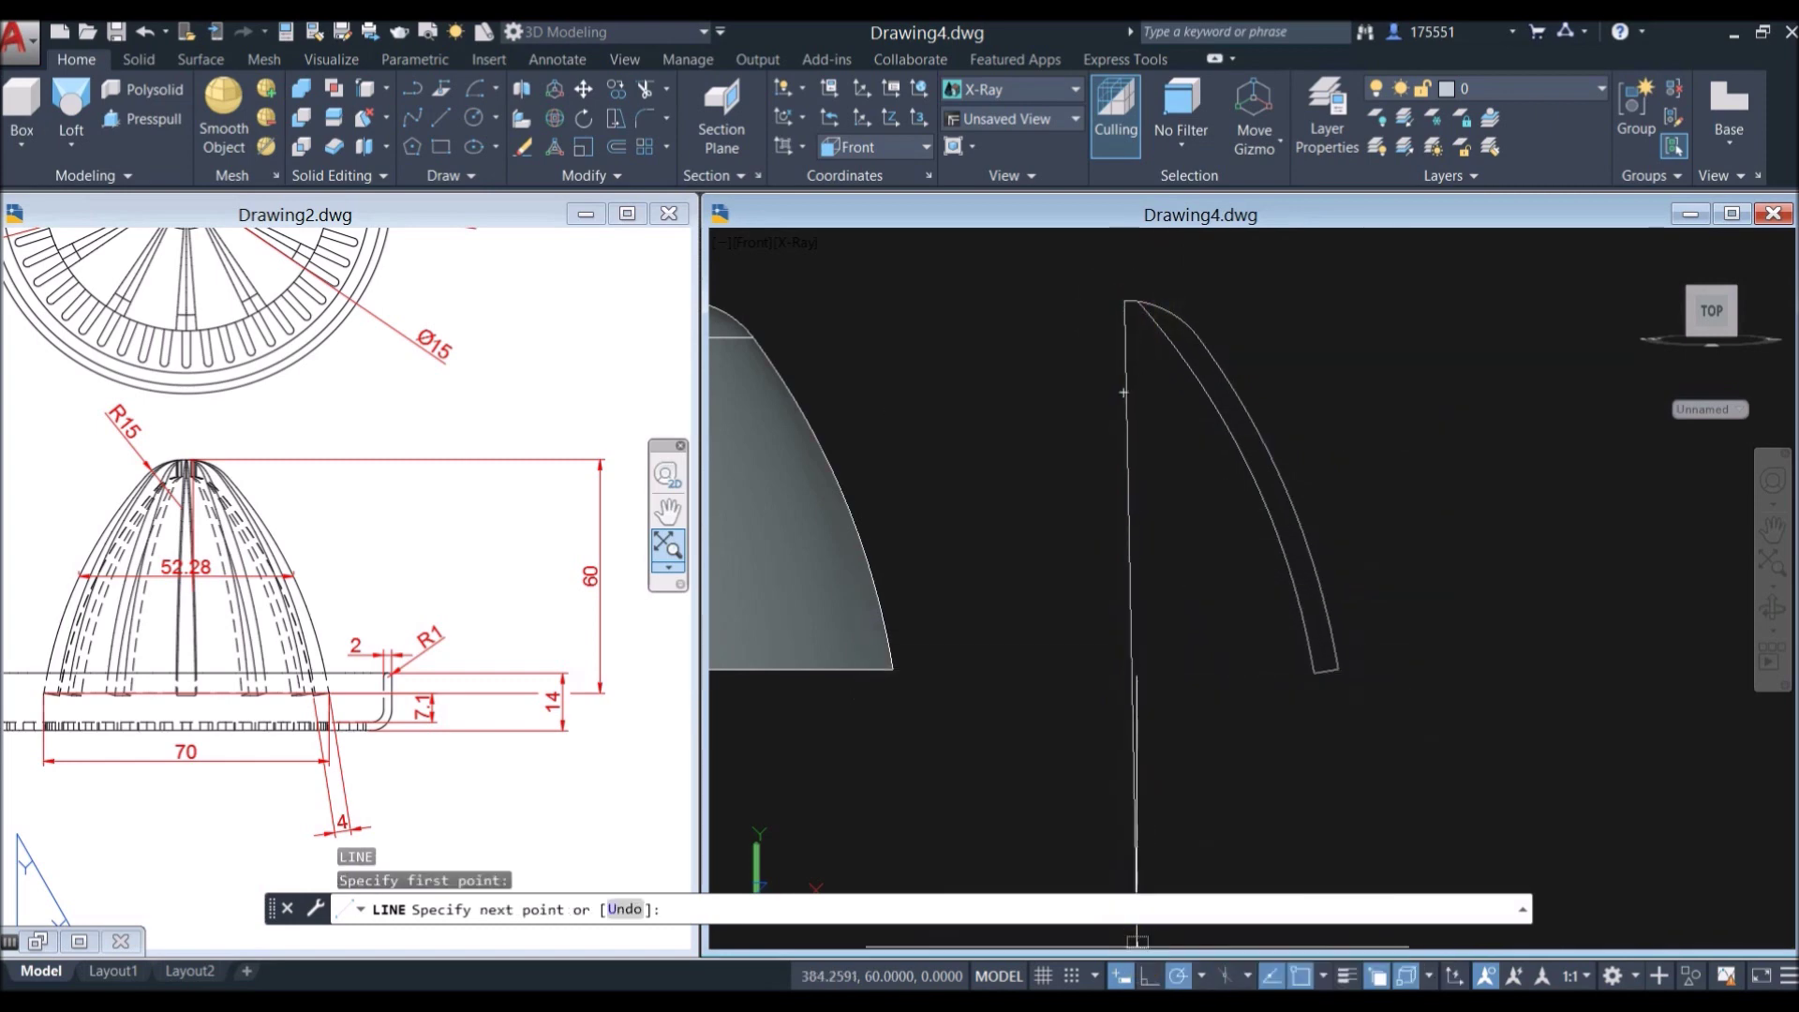
left_click(1157, 743)
right_click(1218, 625)
left_click(1218, 625)
scroll(1156, 369, "up", 5)
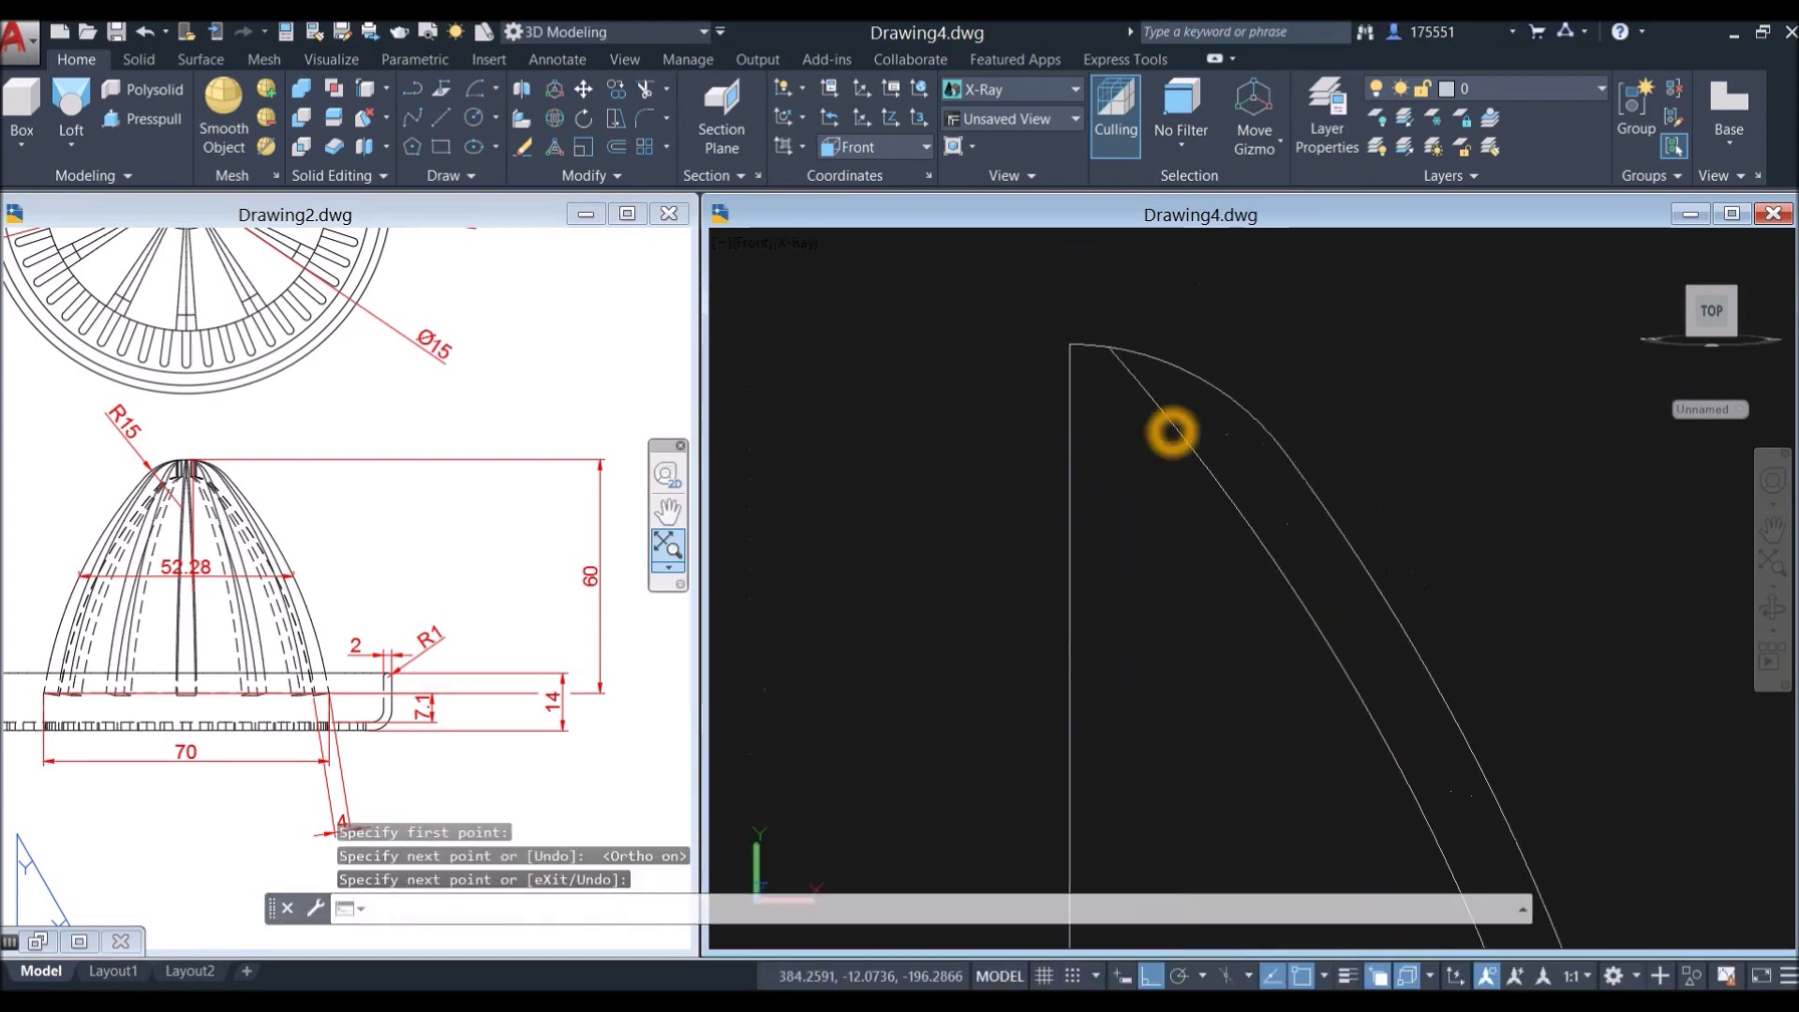
Step: Trim off the short top piece, using the inner arc as the cutting edge
type("tr")
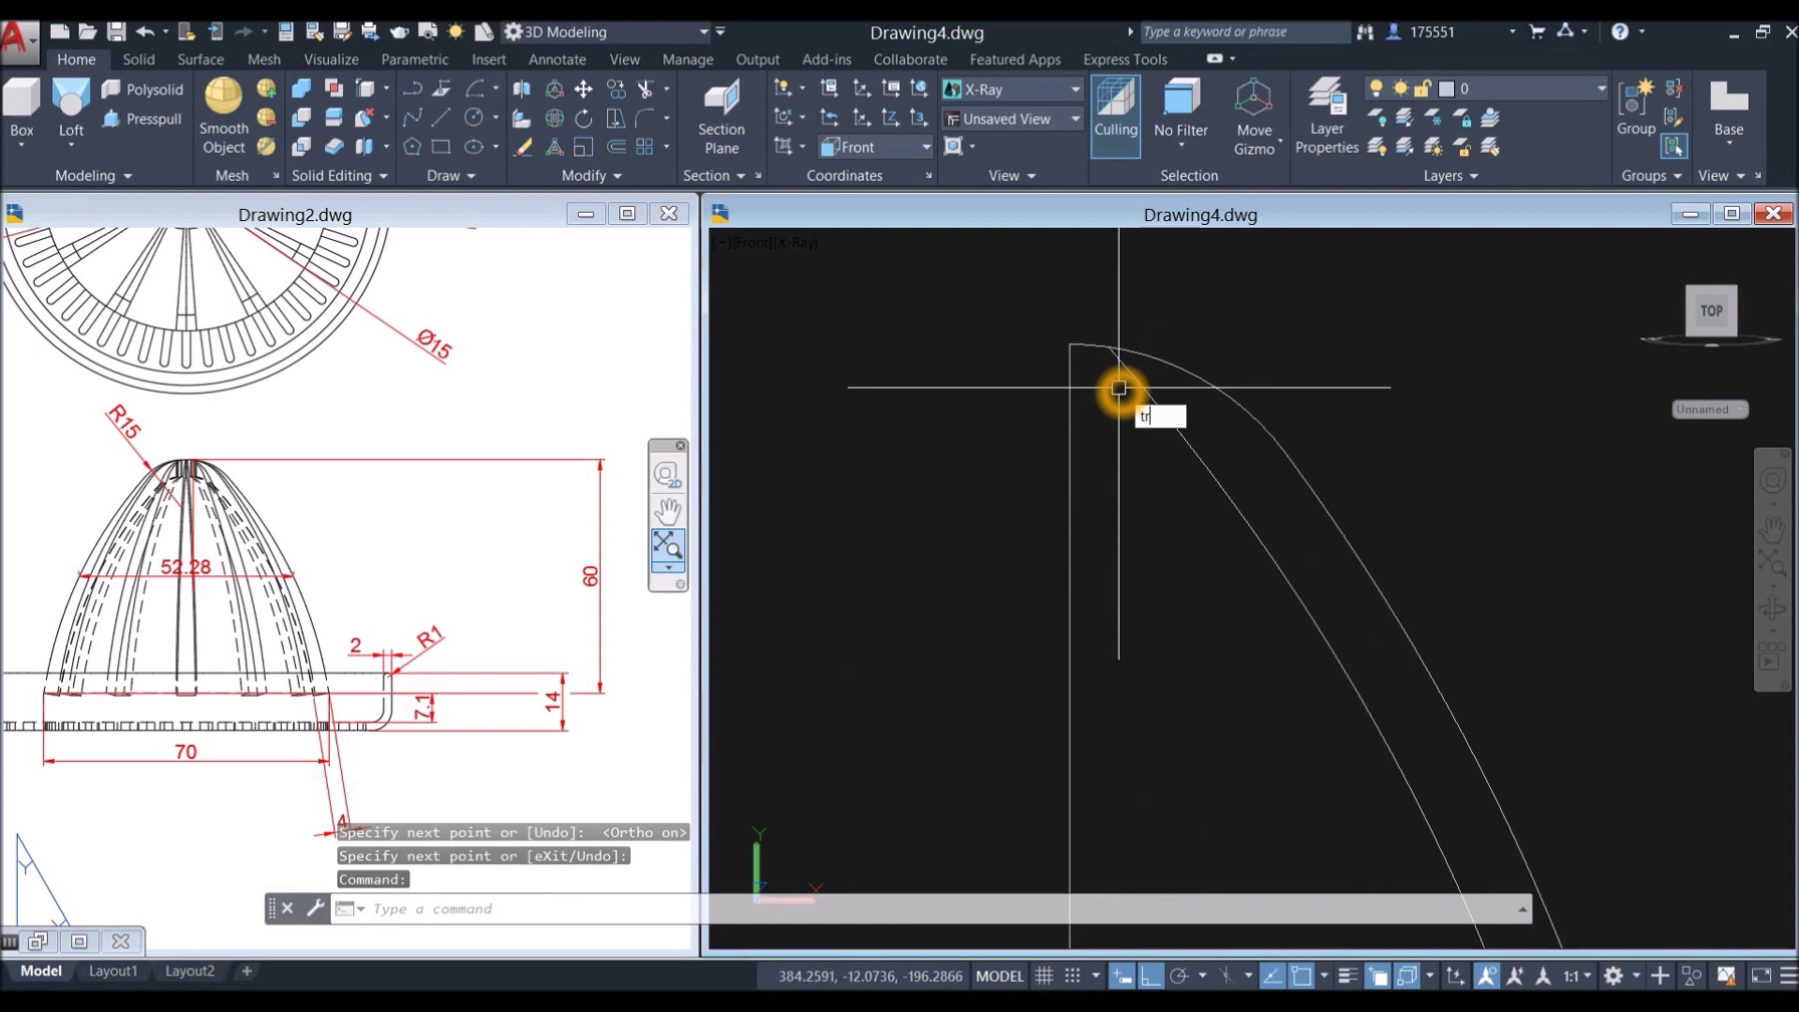
key("Return")
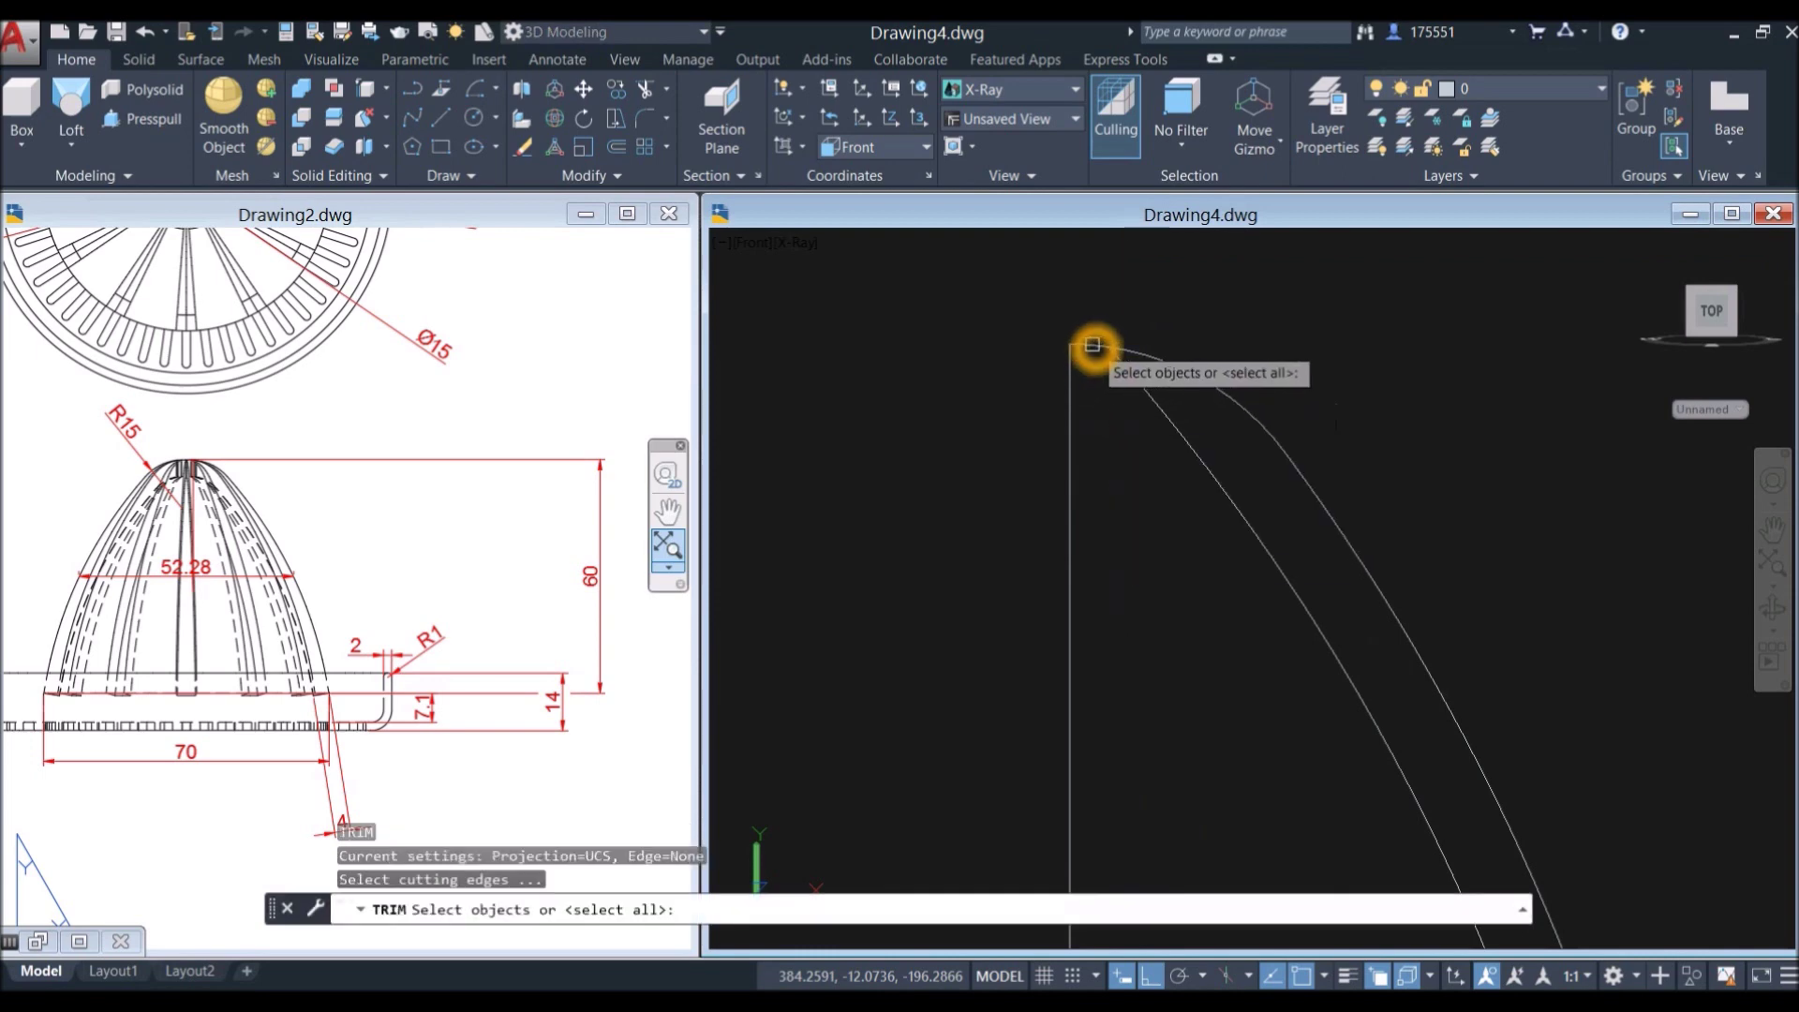
left_click(1131, 370)
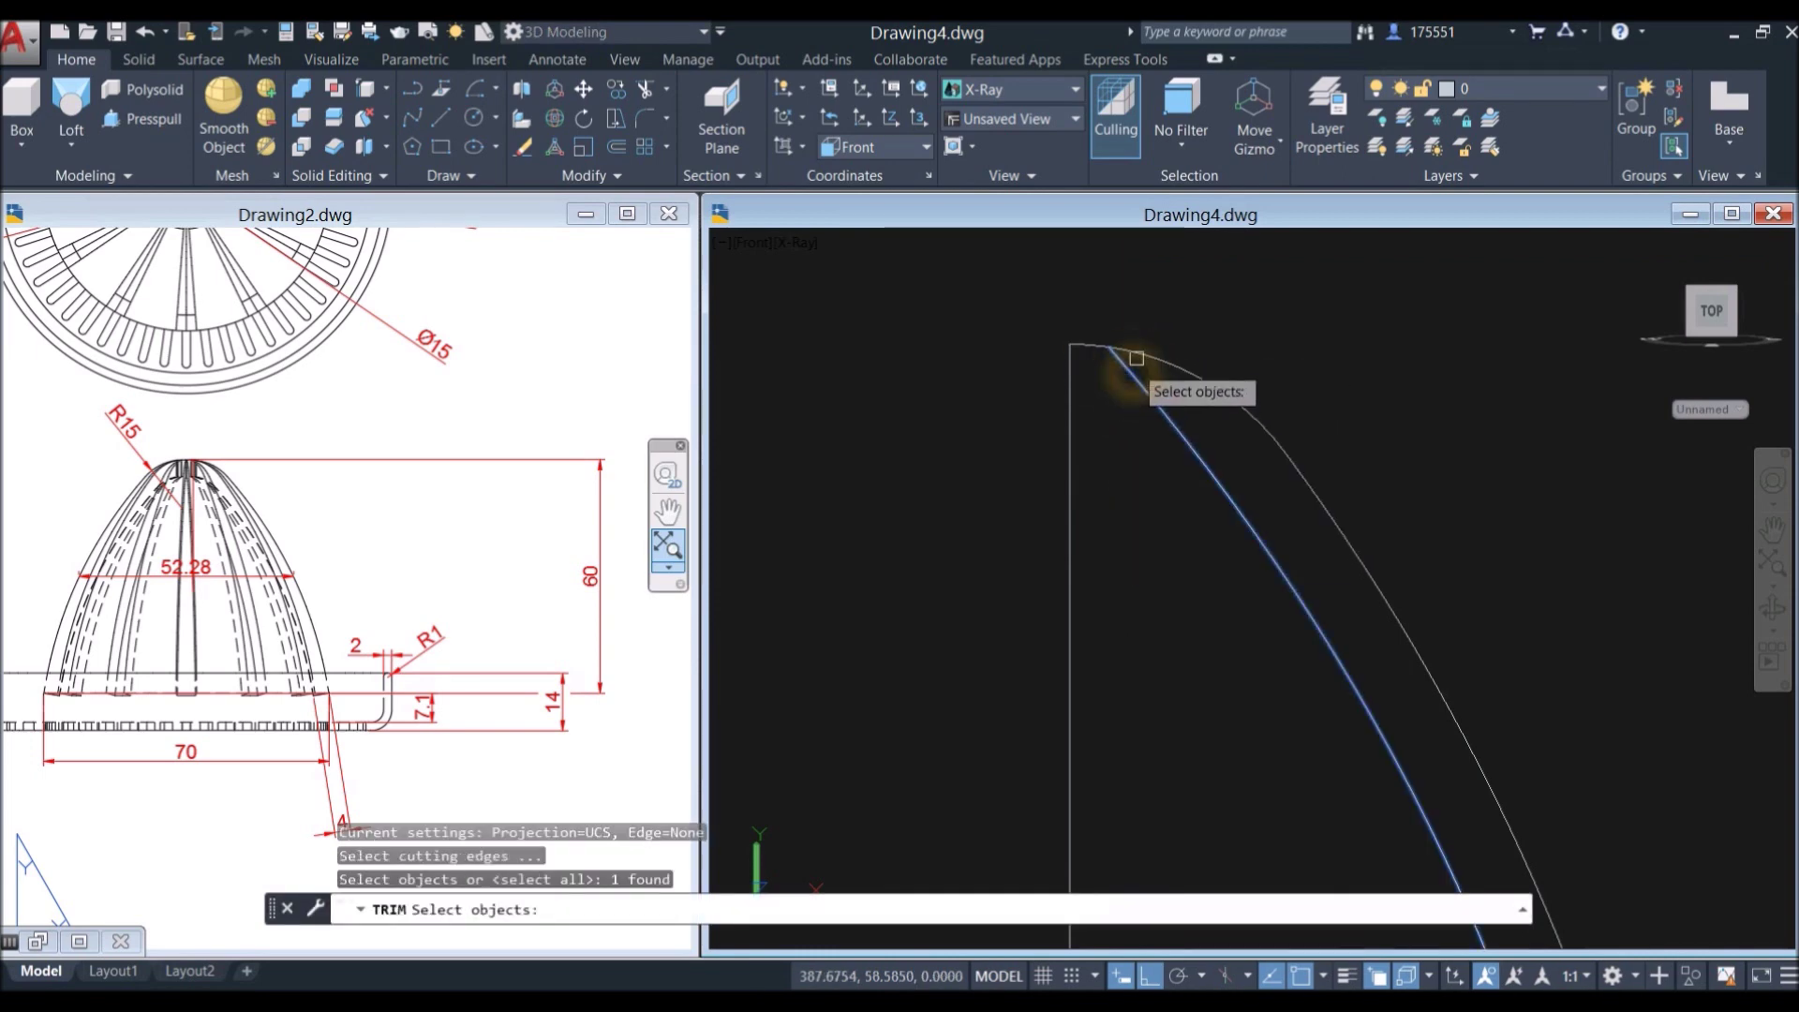
right_click(1153, 324)
left_click(1093, 346)
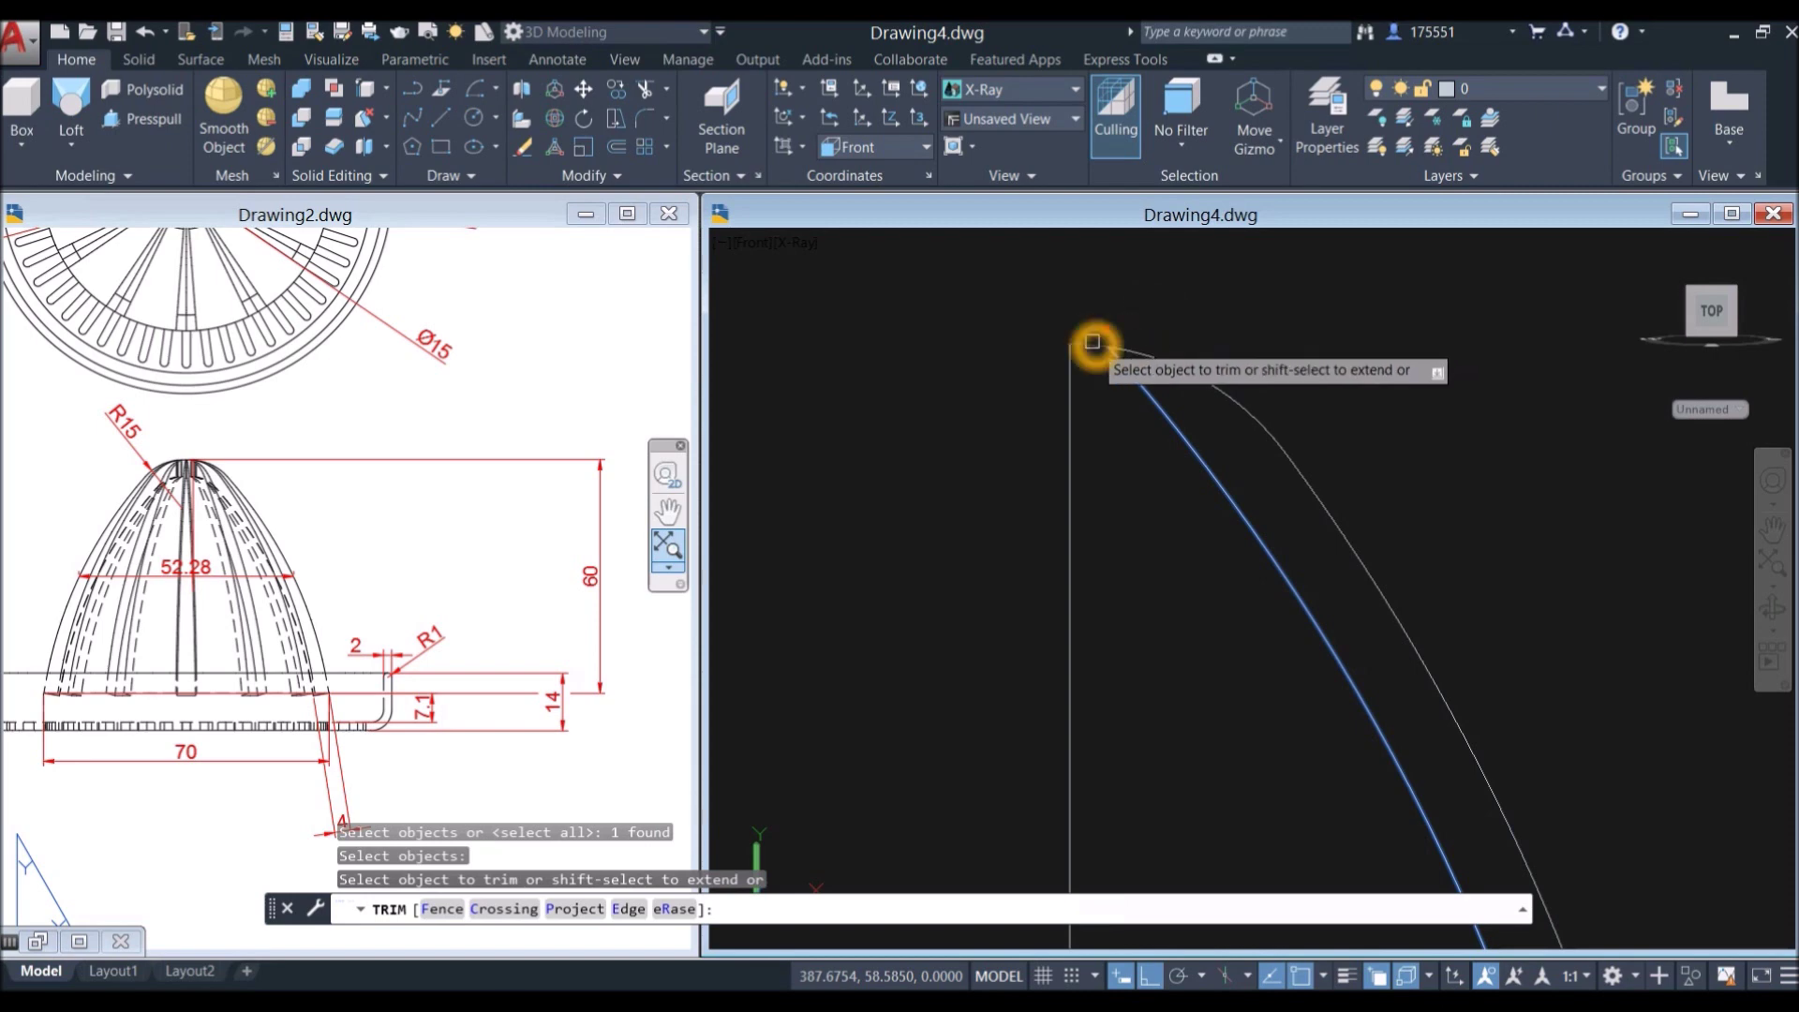
right_click(1133, 314)
left_click(1161, 344)
Step: Join the four outline pieces into one closed spline
middle_click_drag(1190, 334, 1039, 306, "shift")
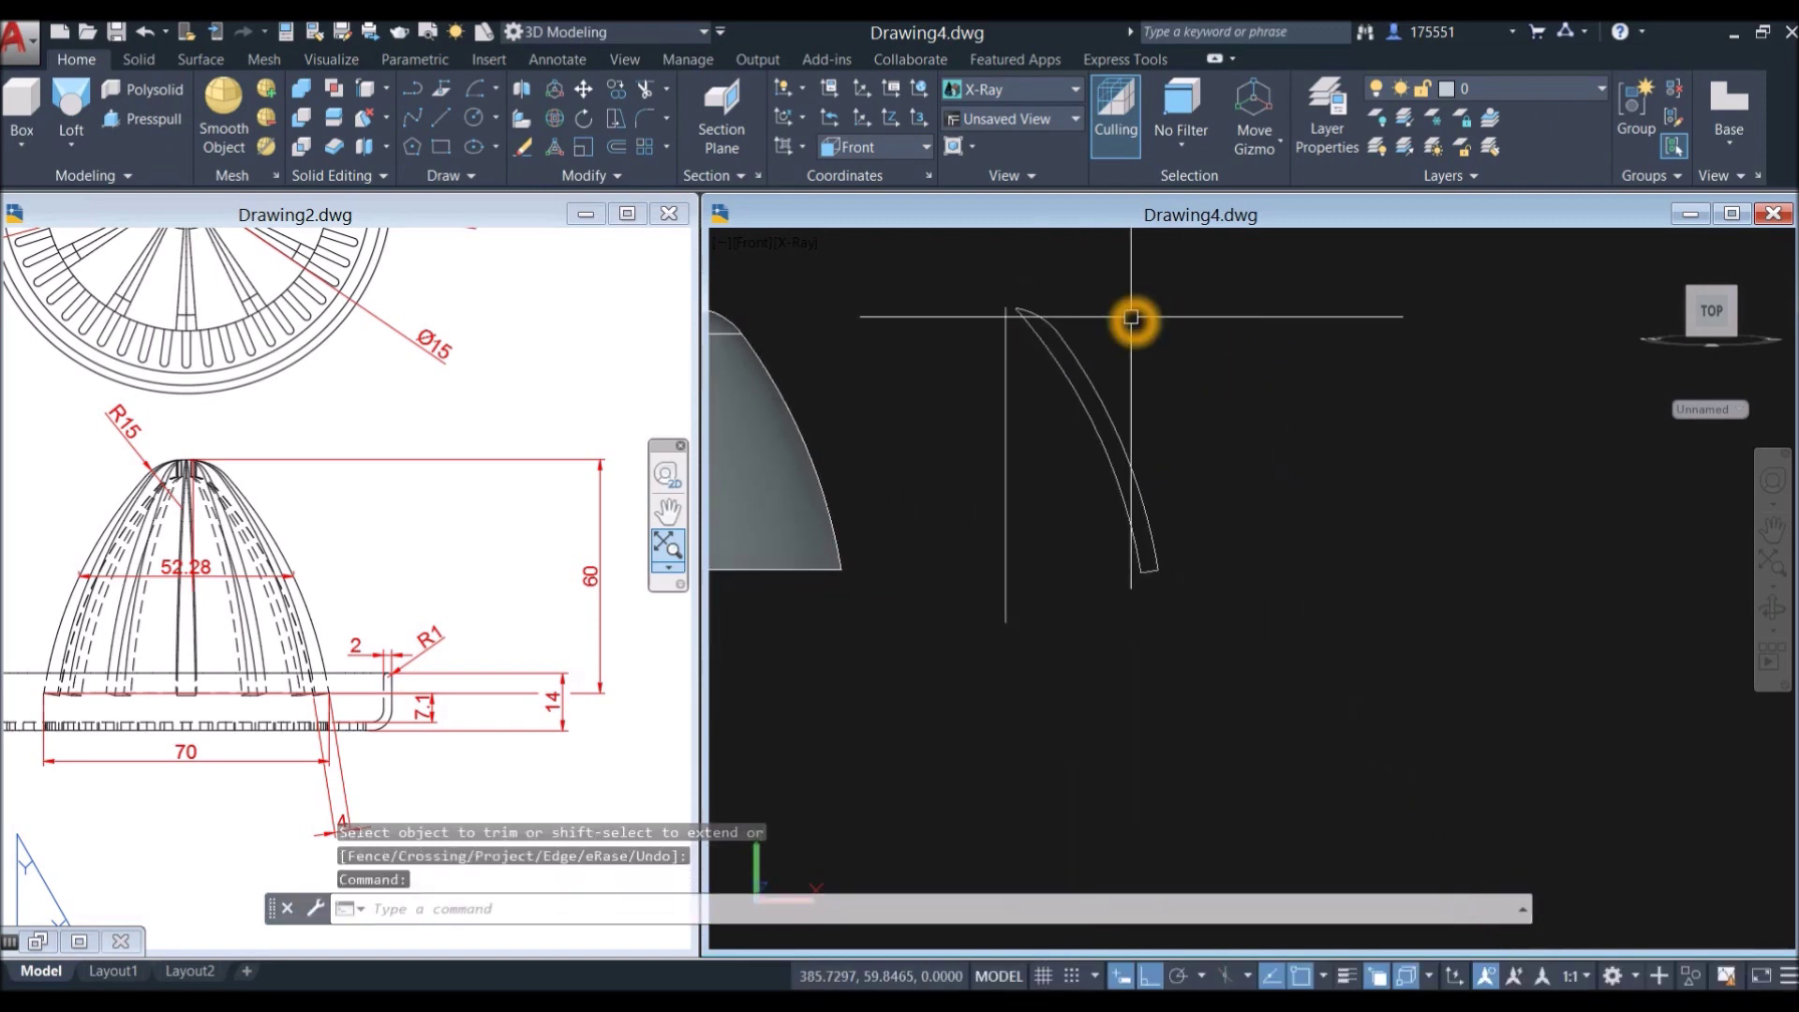
type("J")
key("Return")
left_click(1189, 582)
left_click(1052, 350)
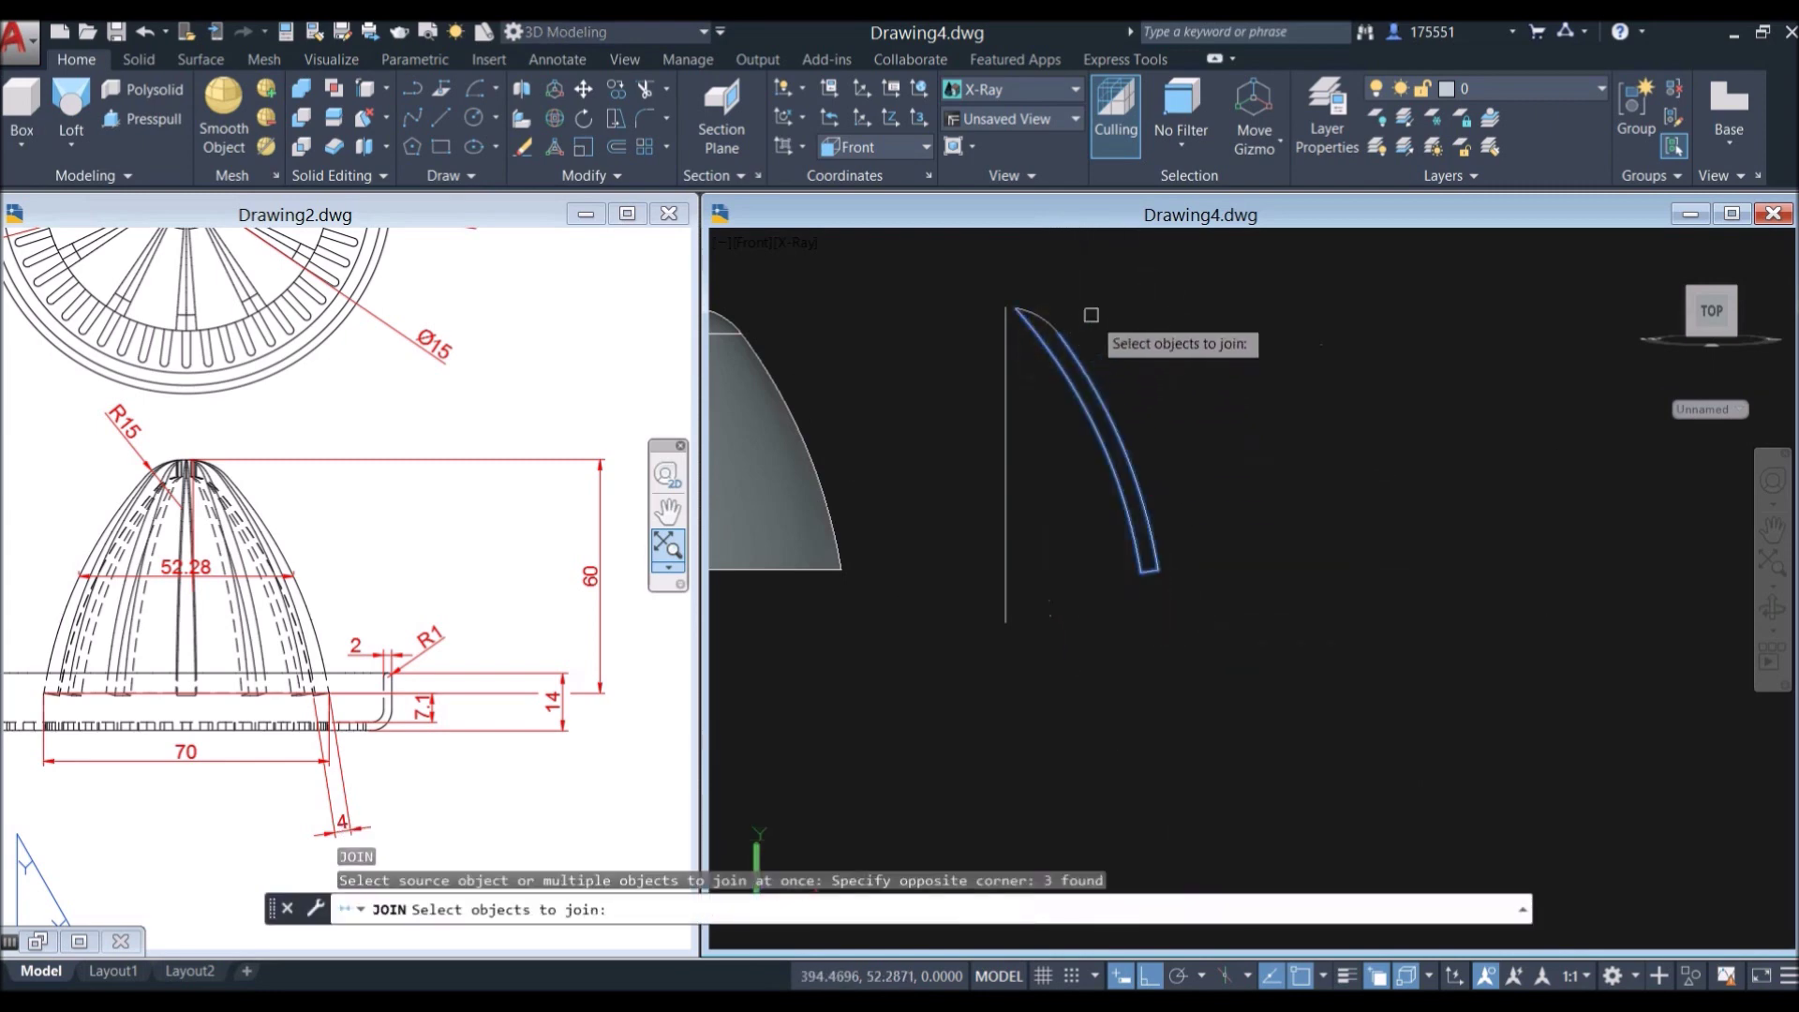
scroll(1021, 316, "up", 3)
left_click(1055, 318)
key("Return")
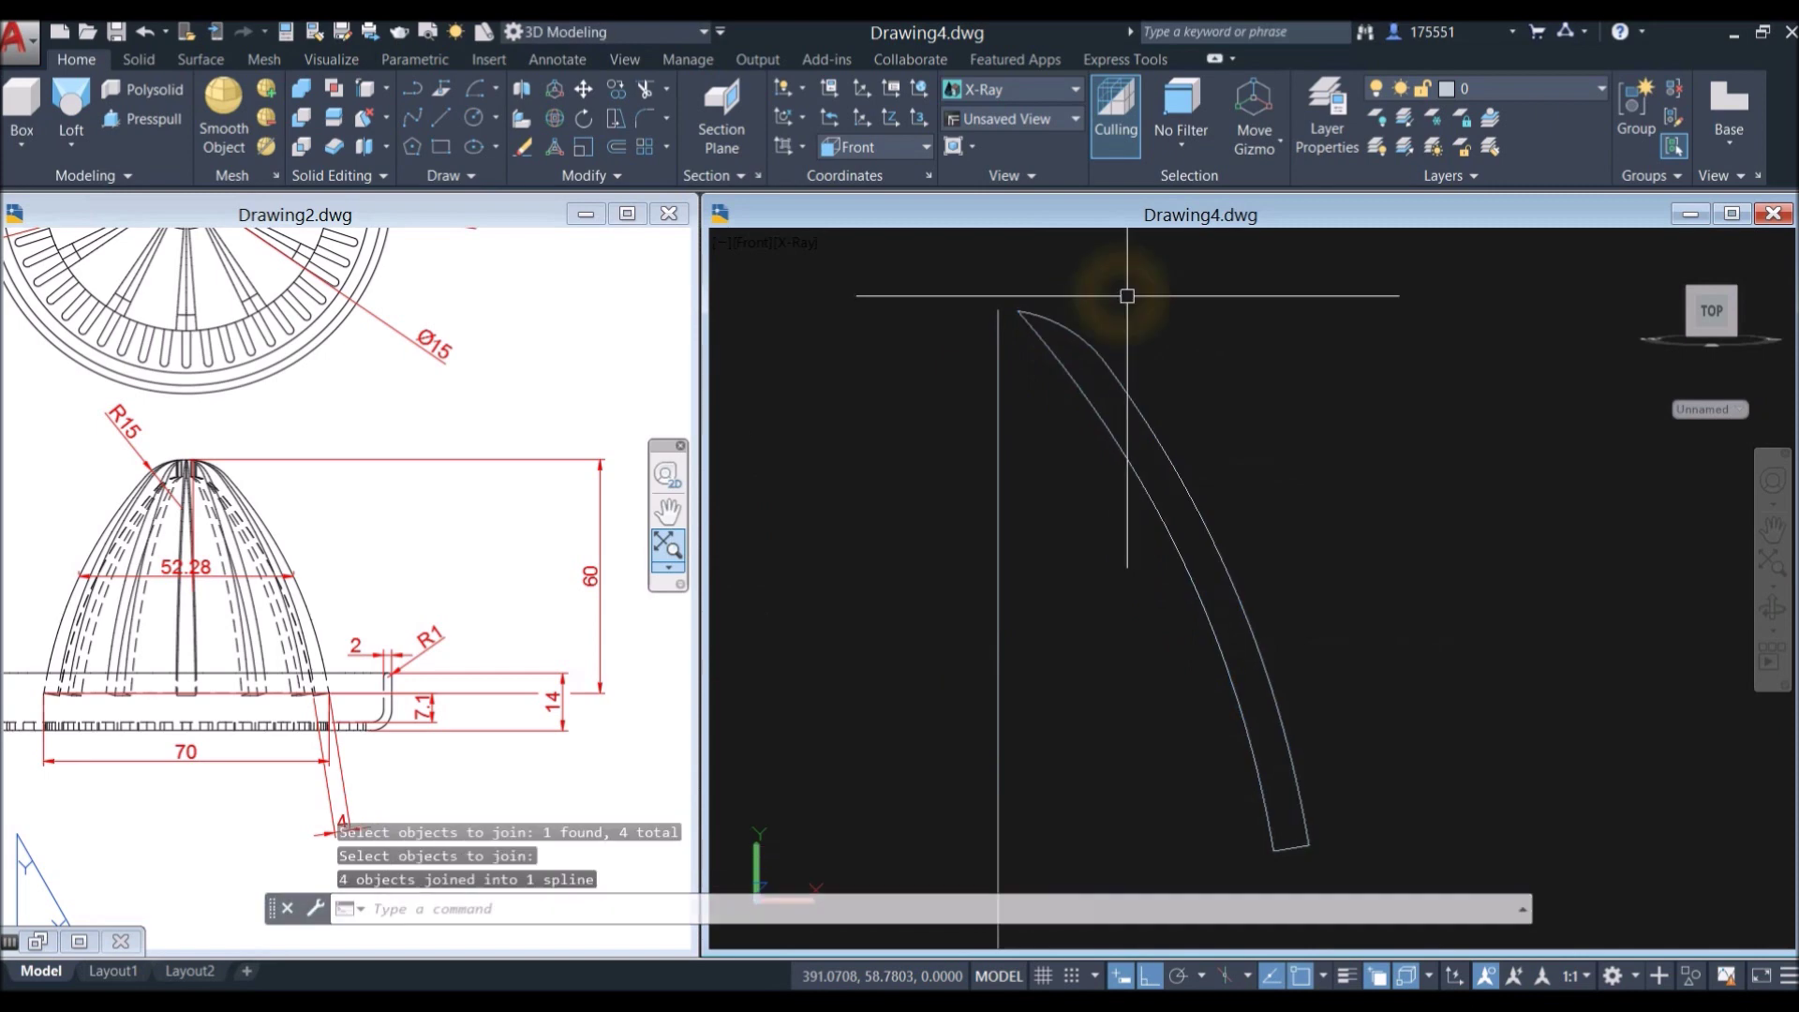
scroll(1117, 308, "down", 2)
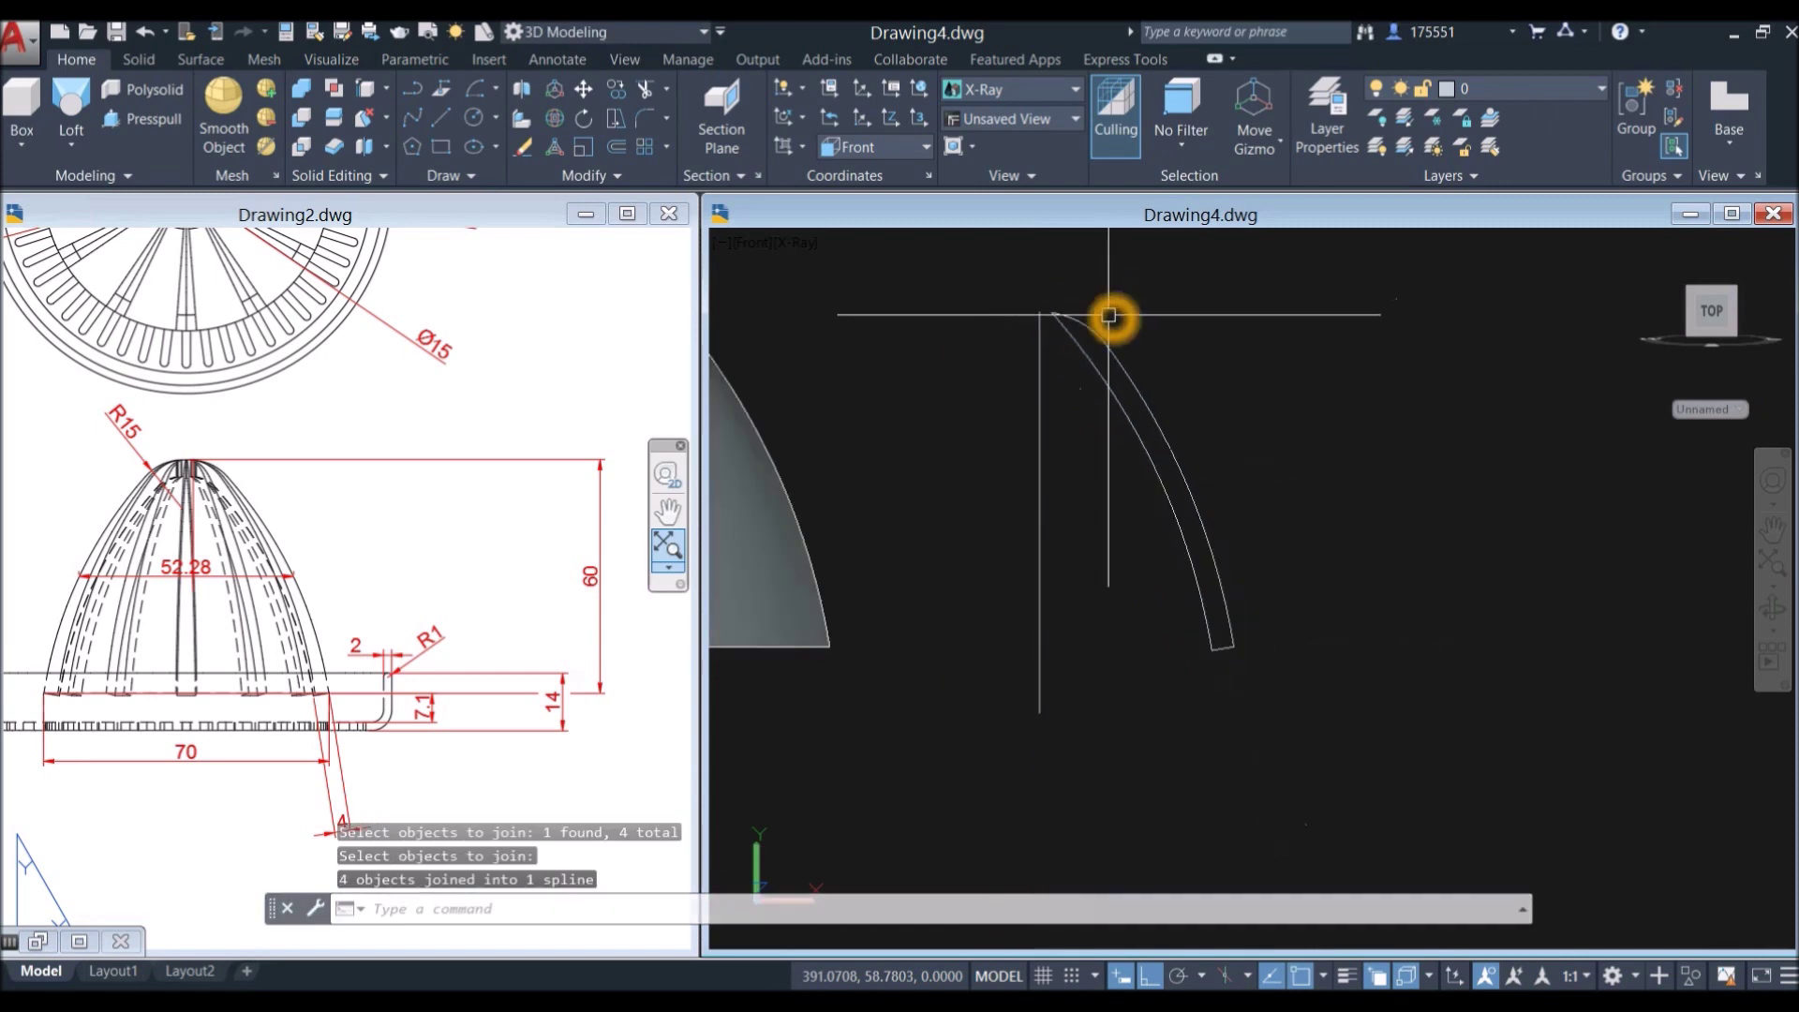
scroll(1136, 470, "down", 2)
left_click(1144, 454)
key("Escape")
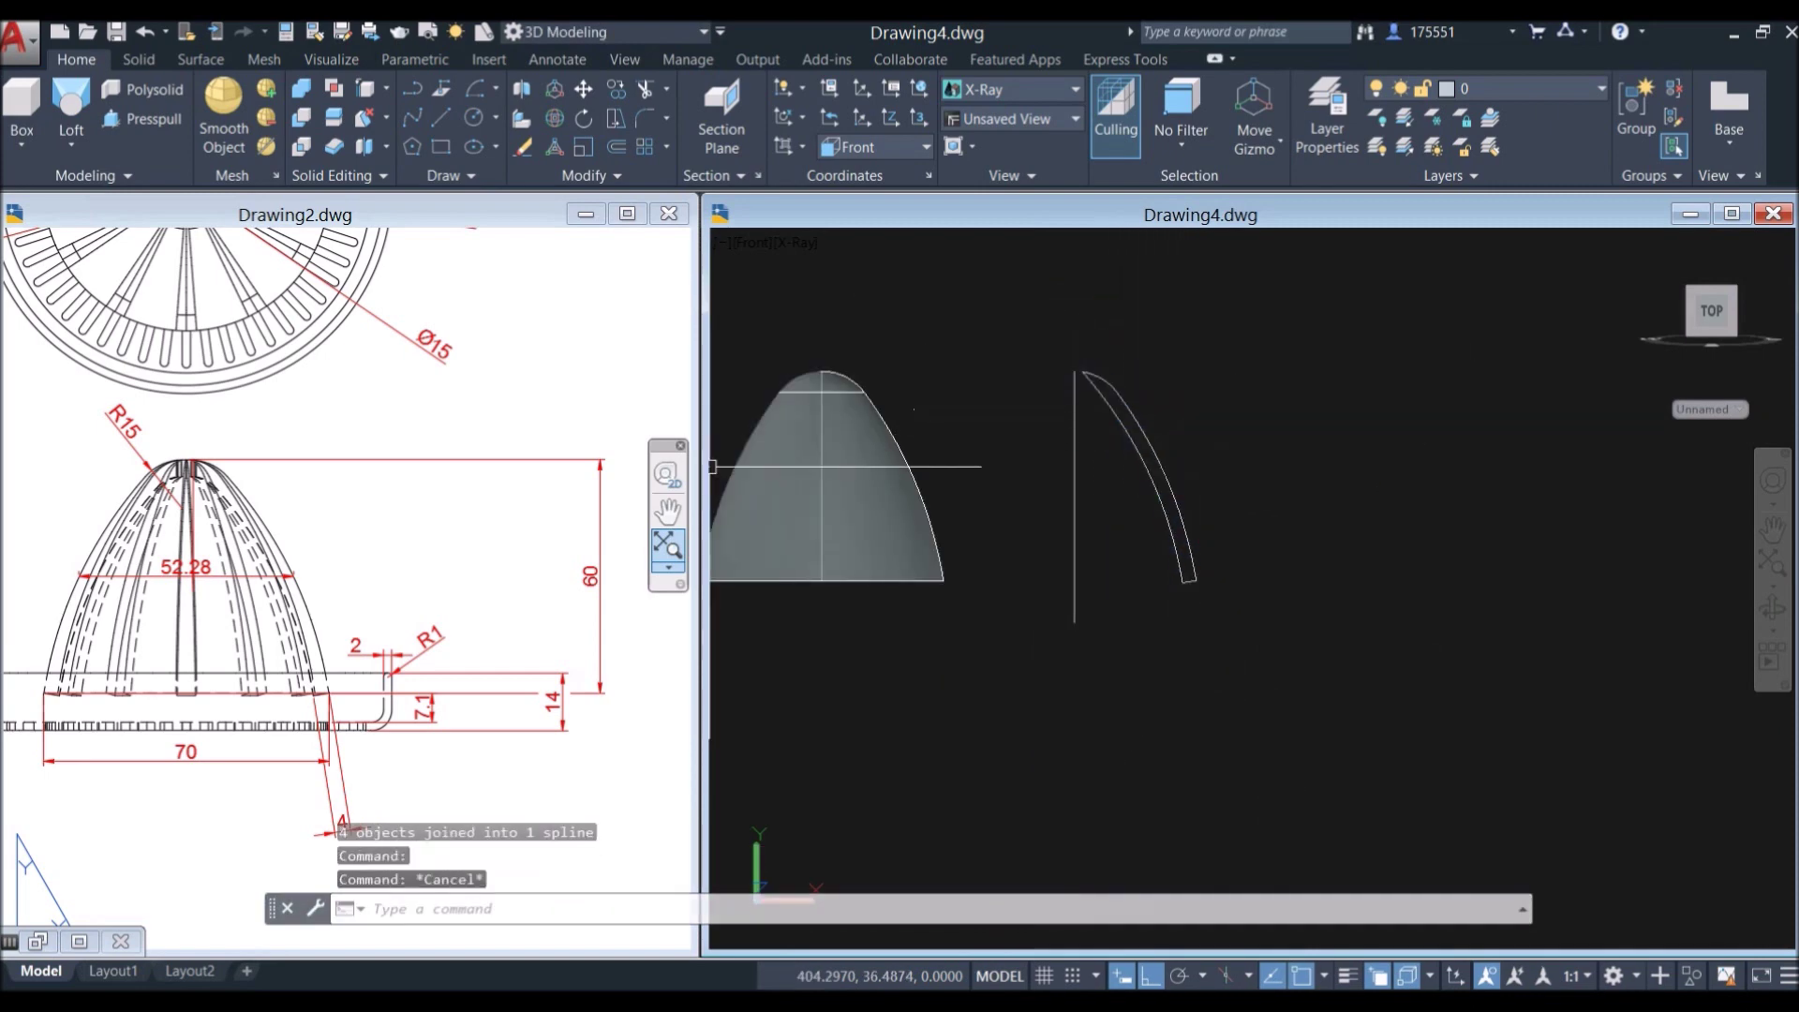
Step: Switch to Drawing2 and bring its reference sheet into view
left_click(251, 468)
scroll(273, 430, "down", 2)
middle_click_drag(273, 430, 343, 539)
middle_click_drag(87, 556, 116, 618)
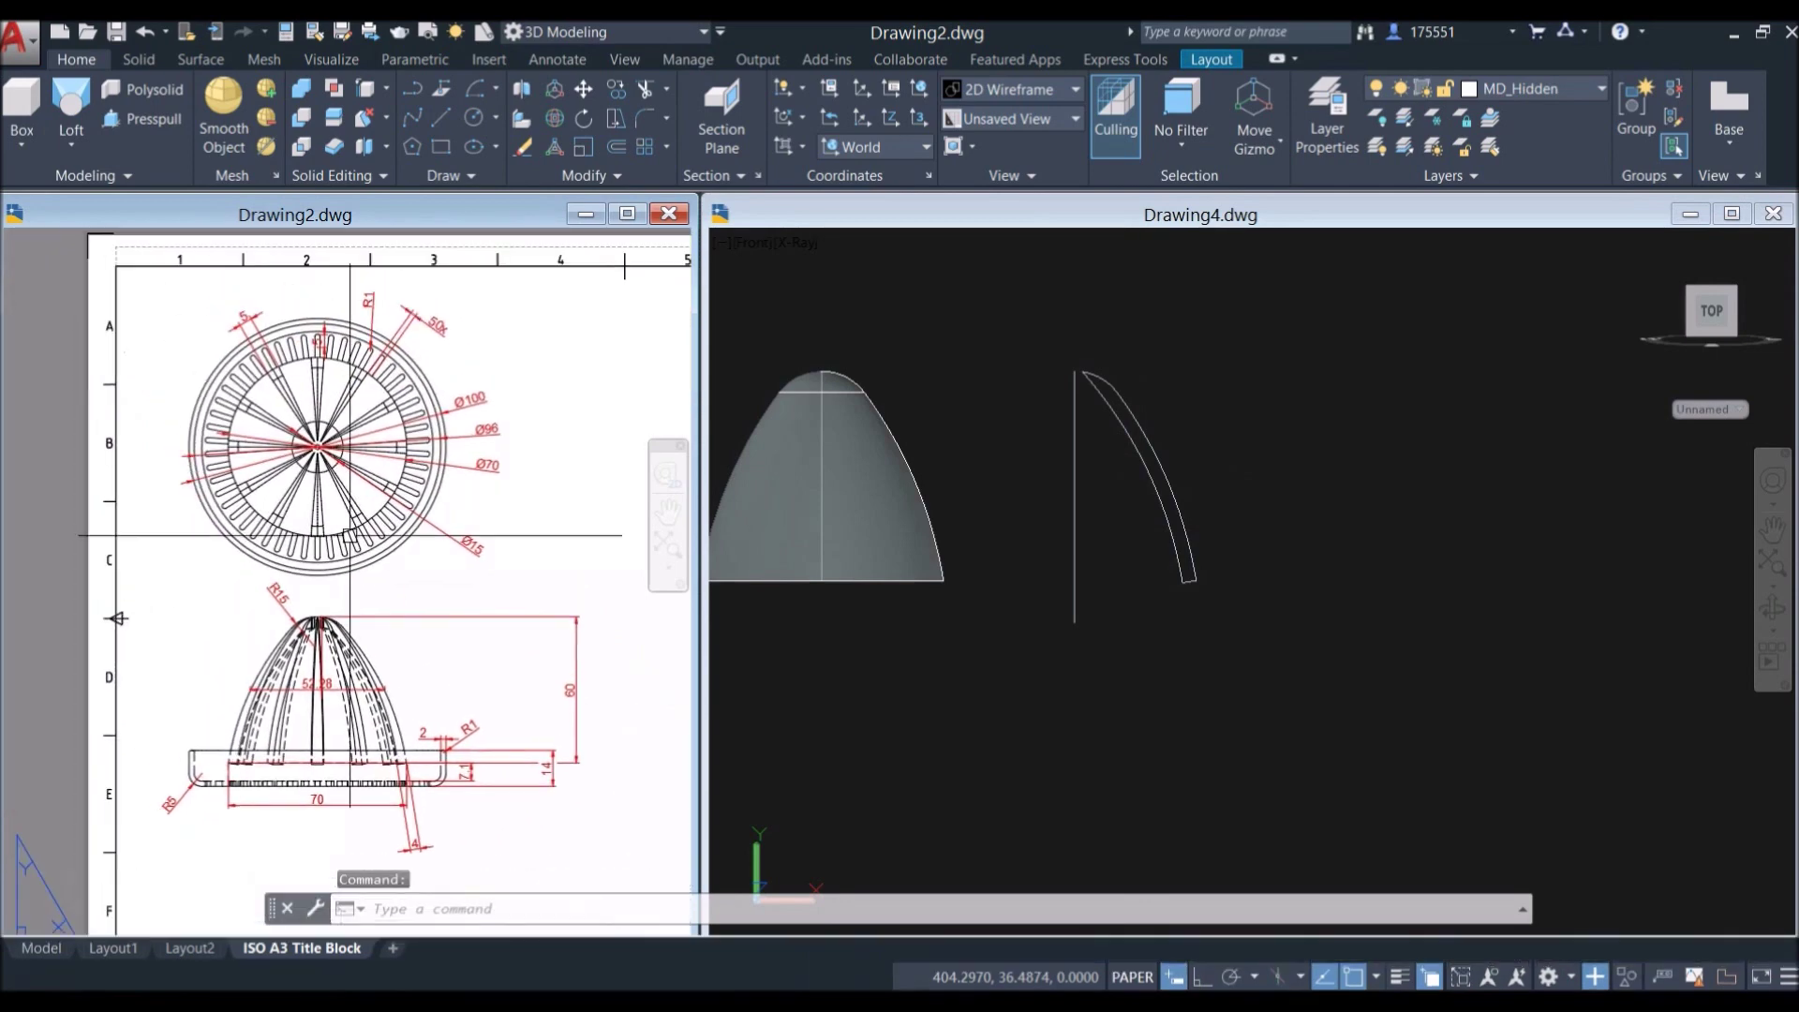
scroll(286, 391, "up", 4)
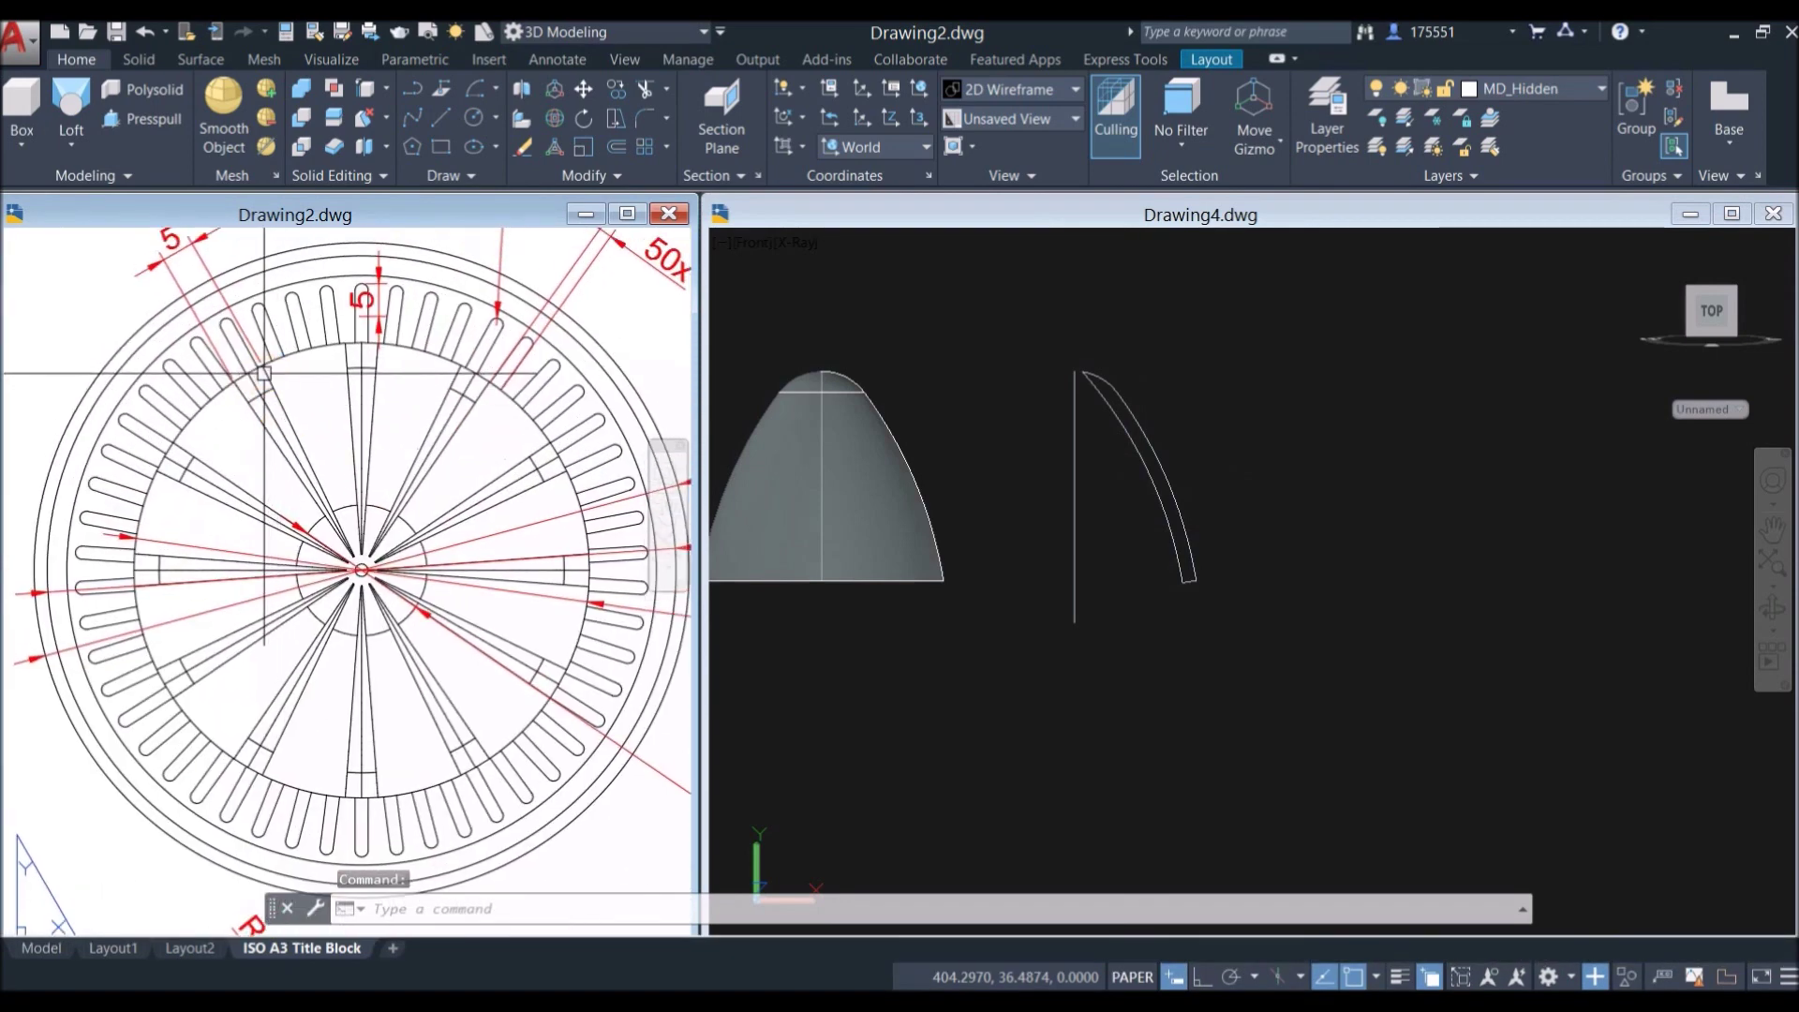
Step: Zoom Drawing2 onto the top view with Ø100/Ø96/Ø70 dimensions, then activate Drawing4
scroll(253, 377, "down", 5)
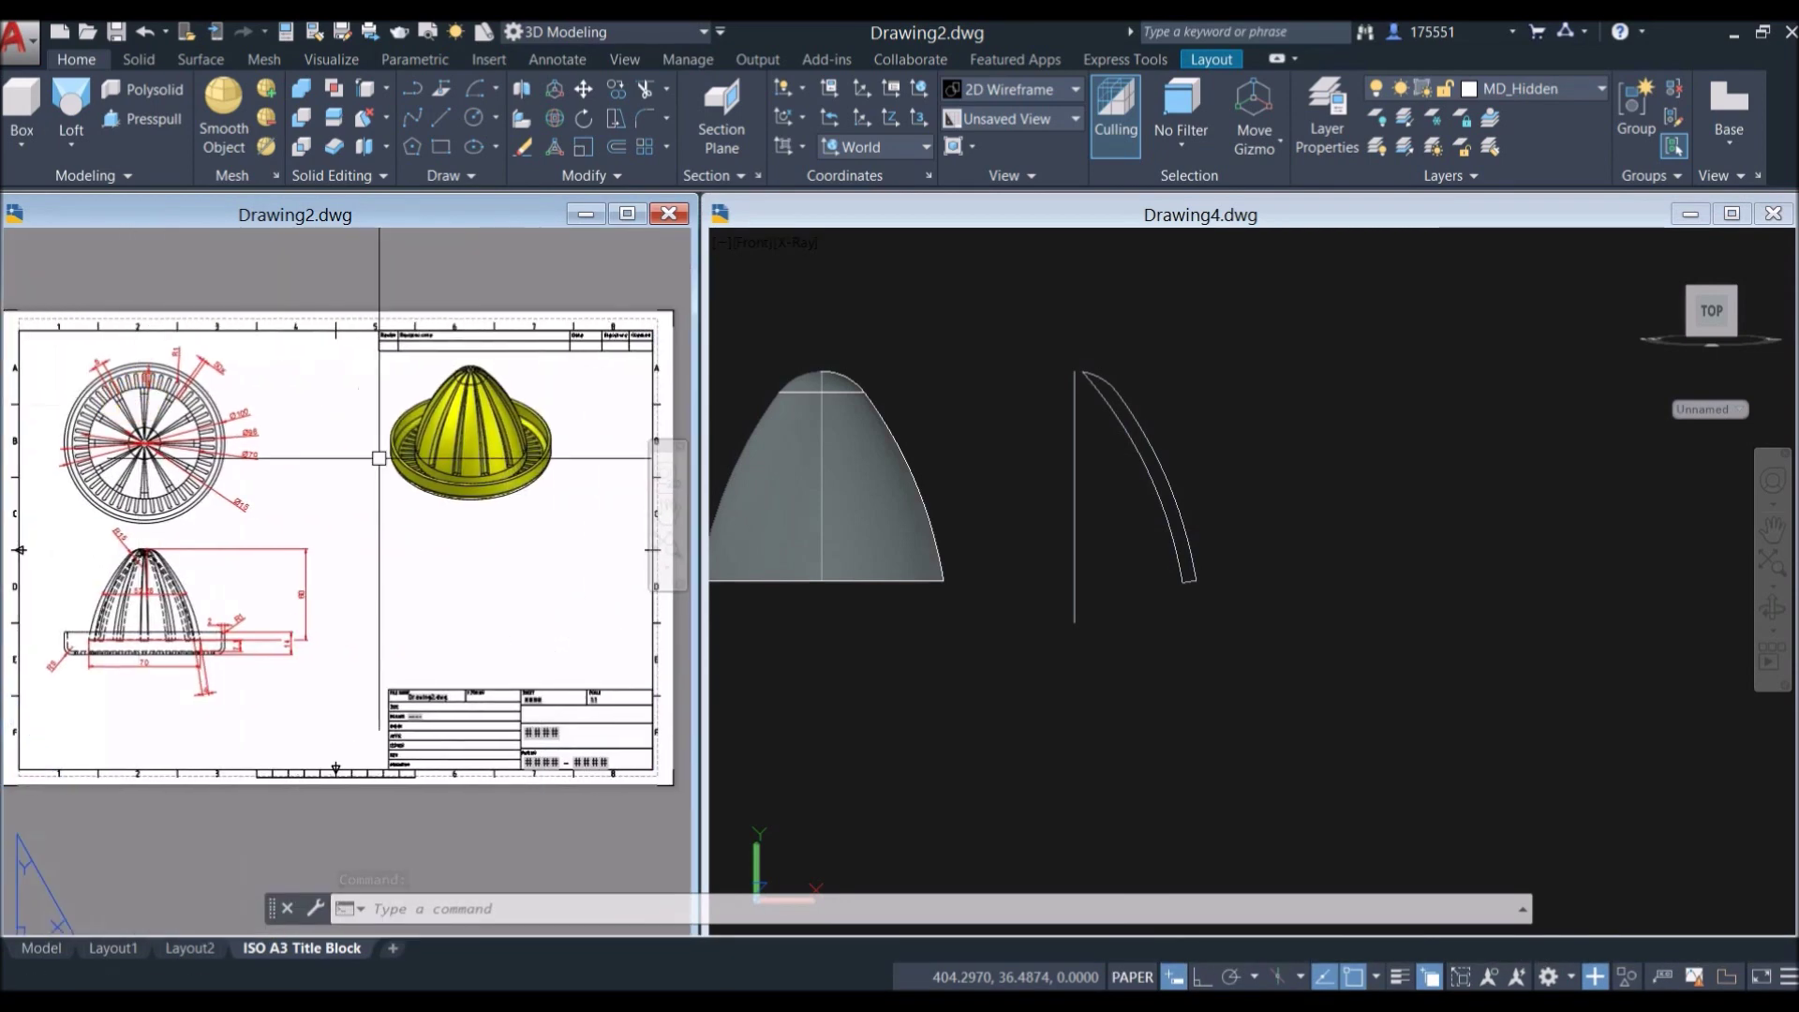
scroll(525, 389, "up", 7)
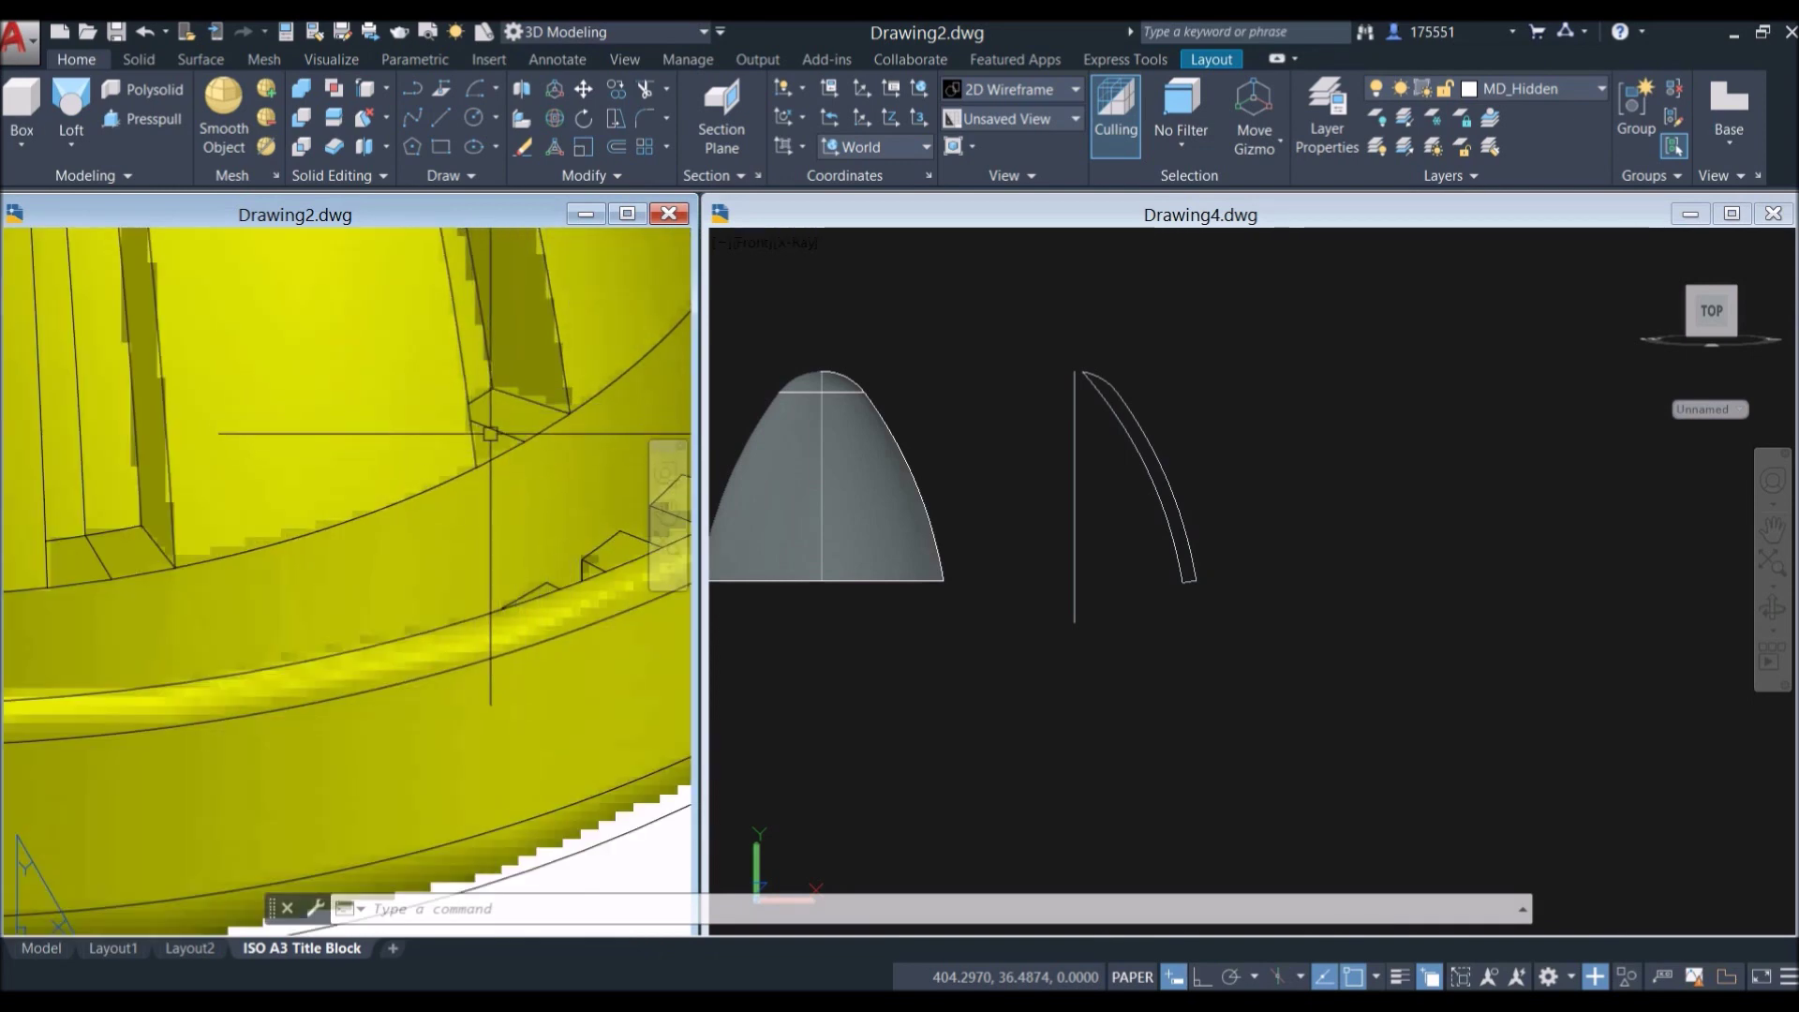
scroll(492, 359, "down", 3)
middle_click_drag(503, 373, 485, 506)
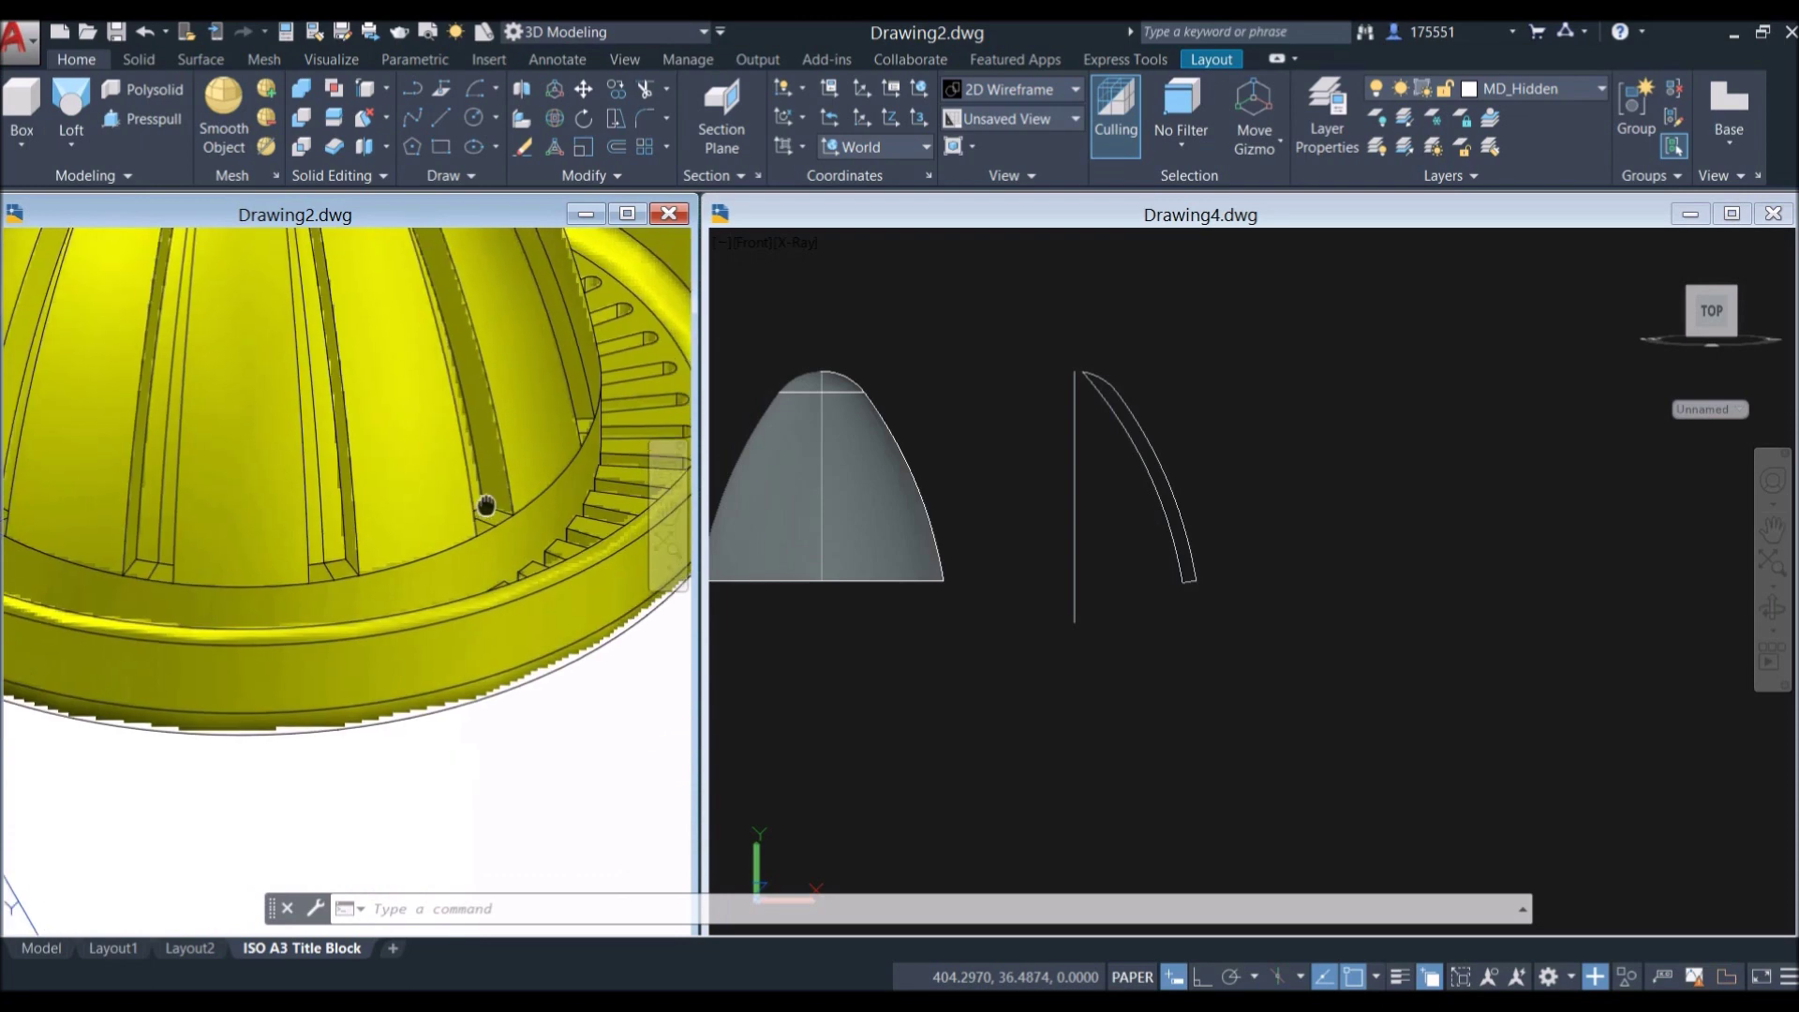
scroll(483, 463, "down", 5)
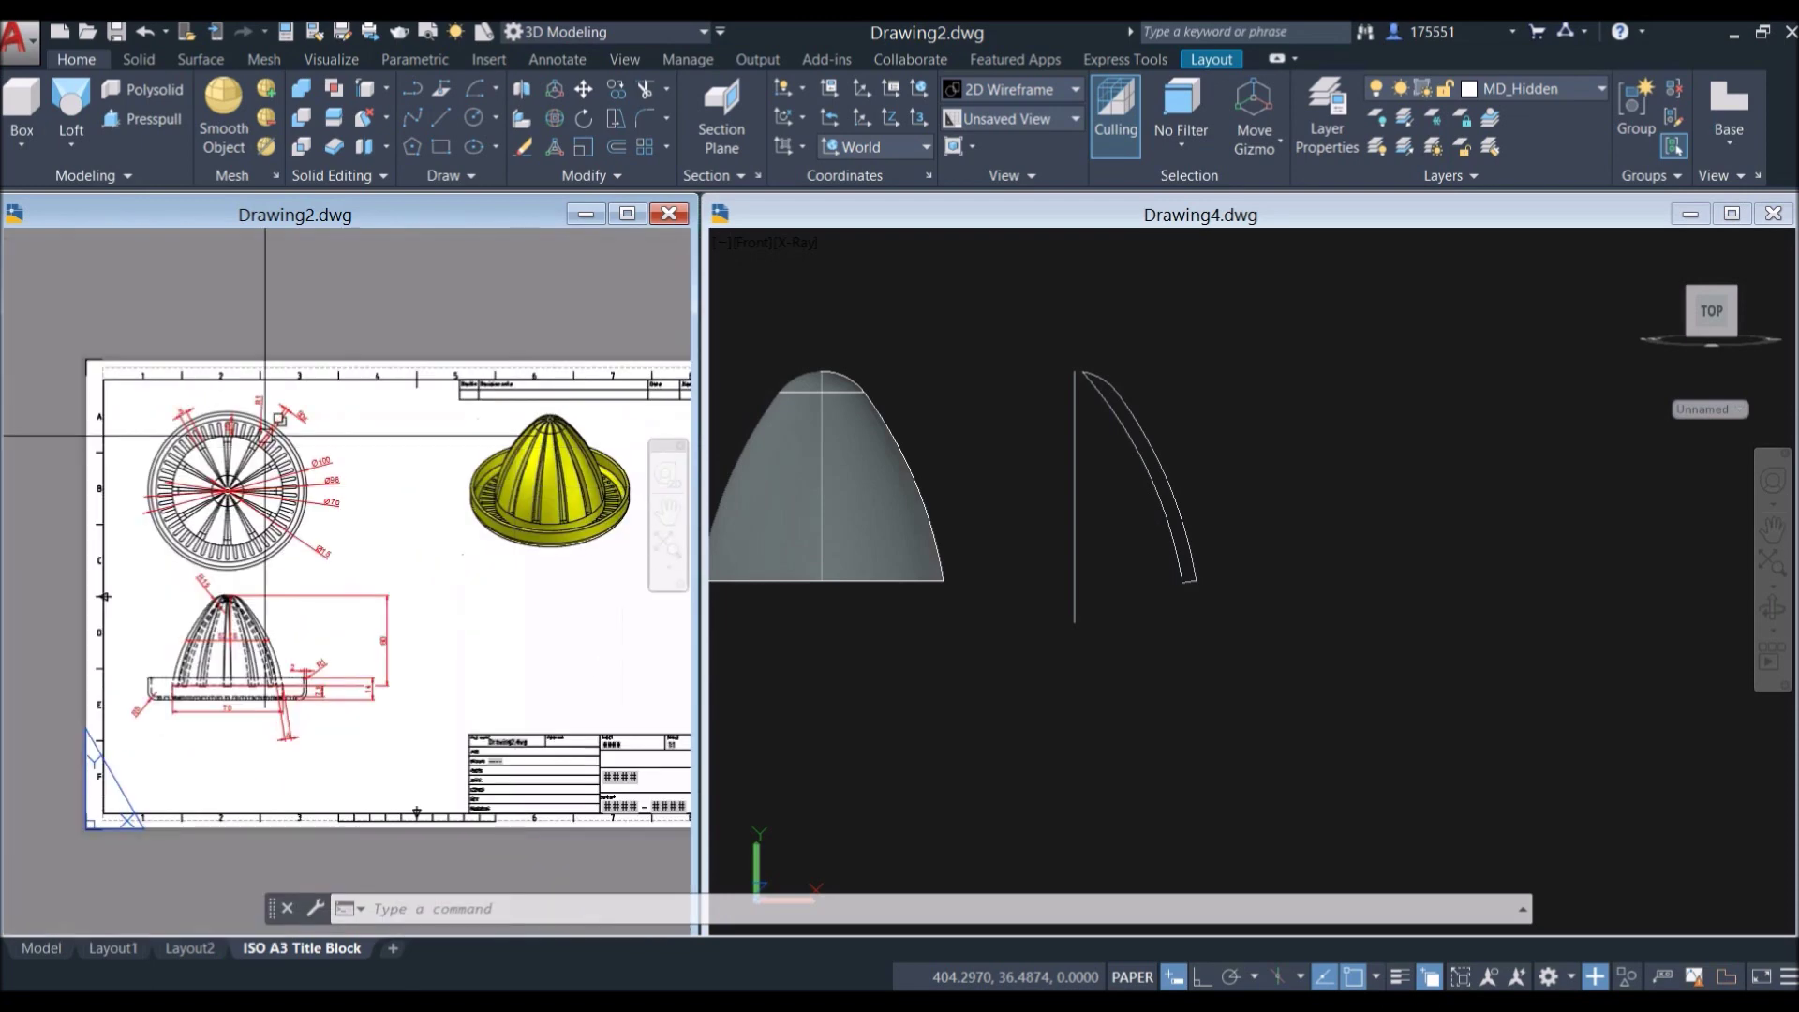
scroll(181, 440, "up", 4)
left_click(1156, 566)
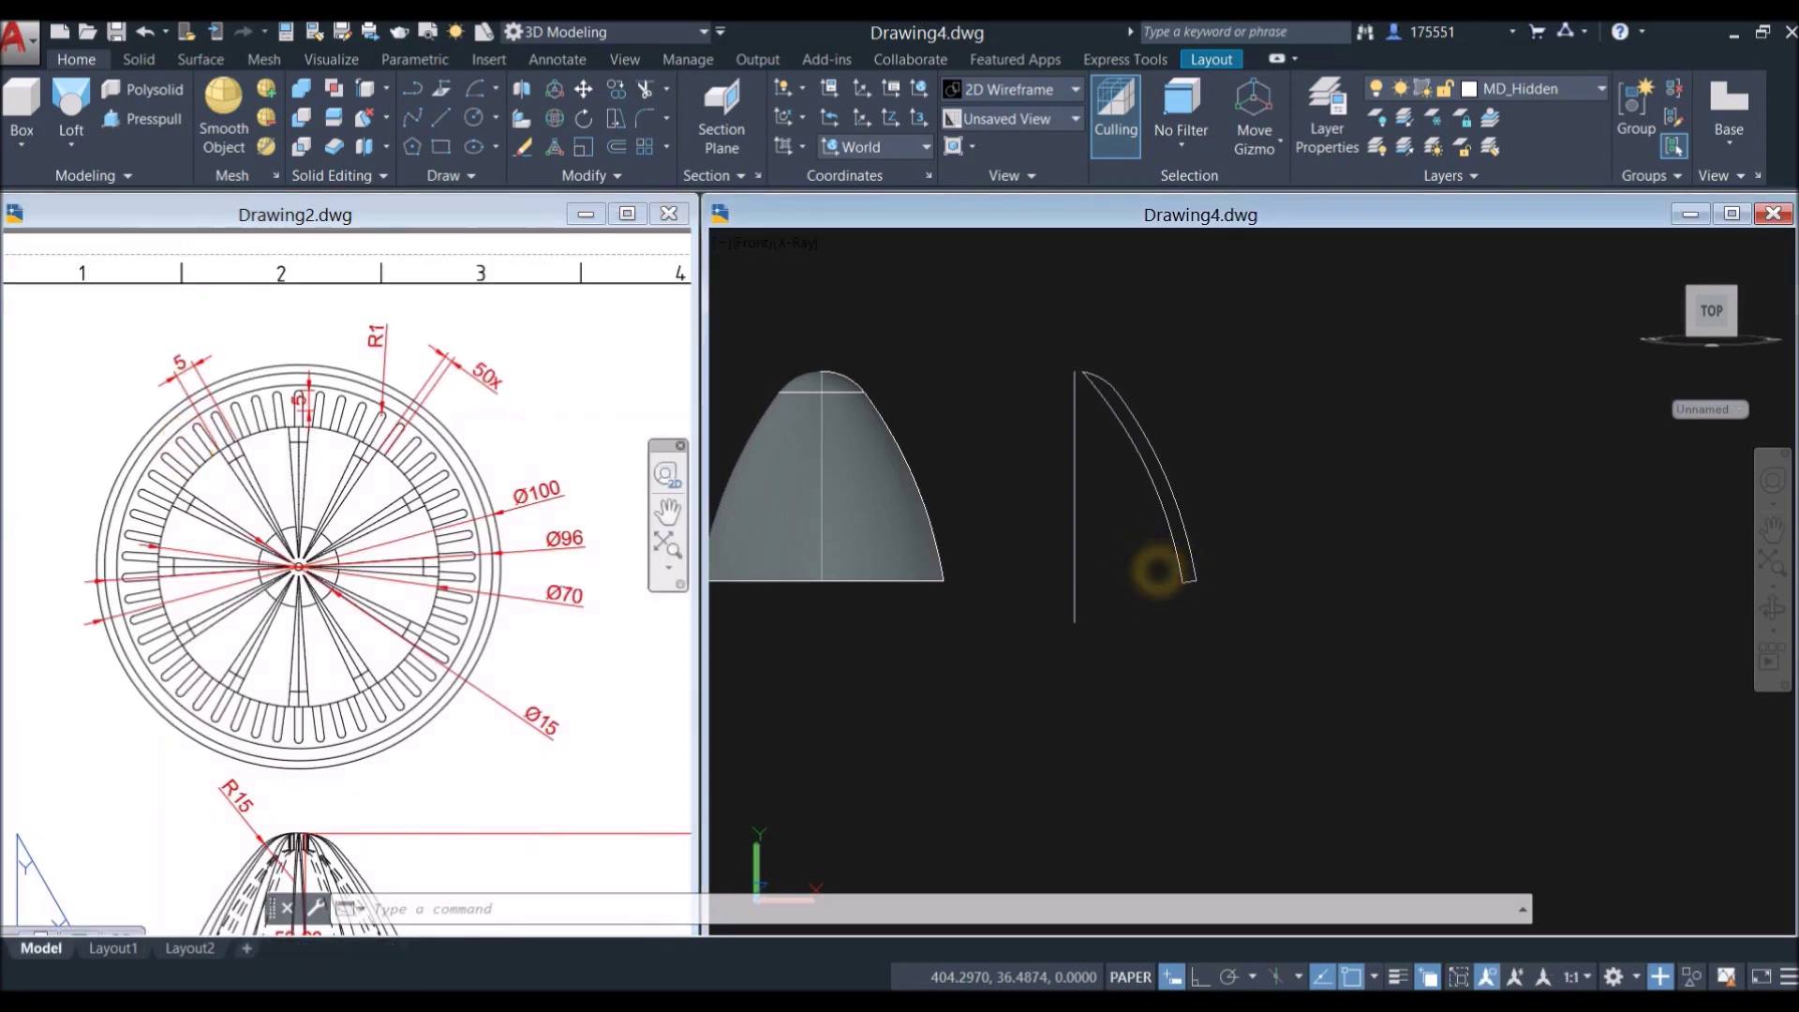
Step: Revolve the rib outline 2.5° about the vertical line, from its bottom to top endpoint
left_click(1143, 463)
key("Escape")
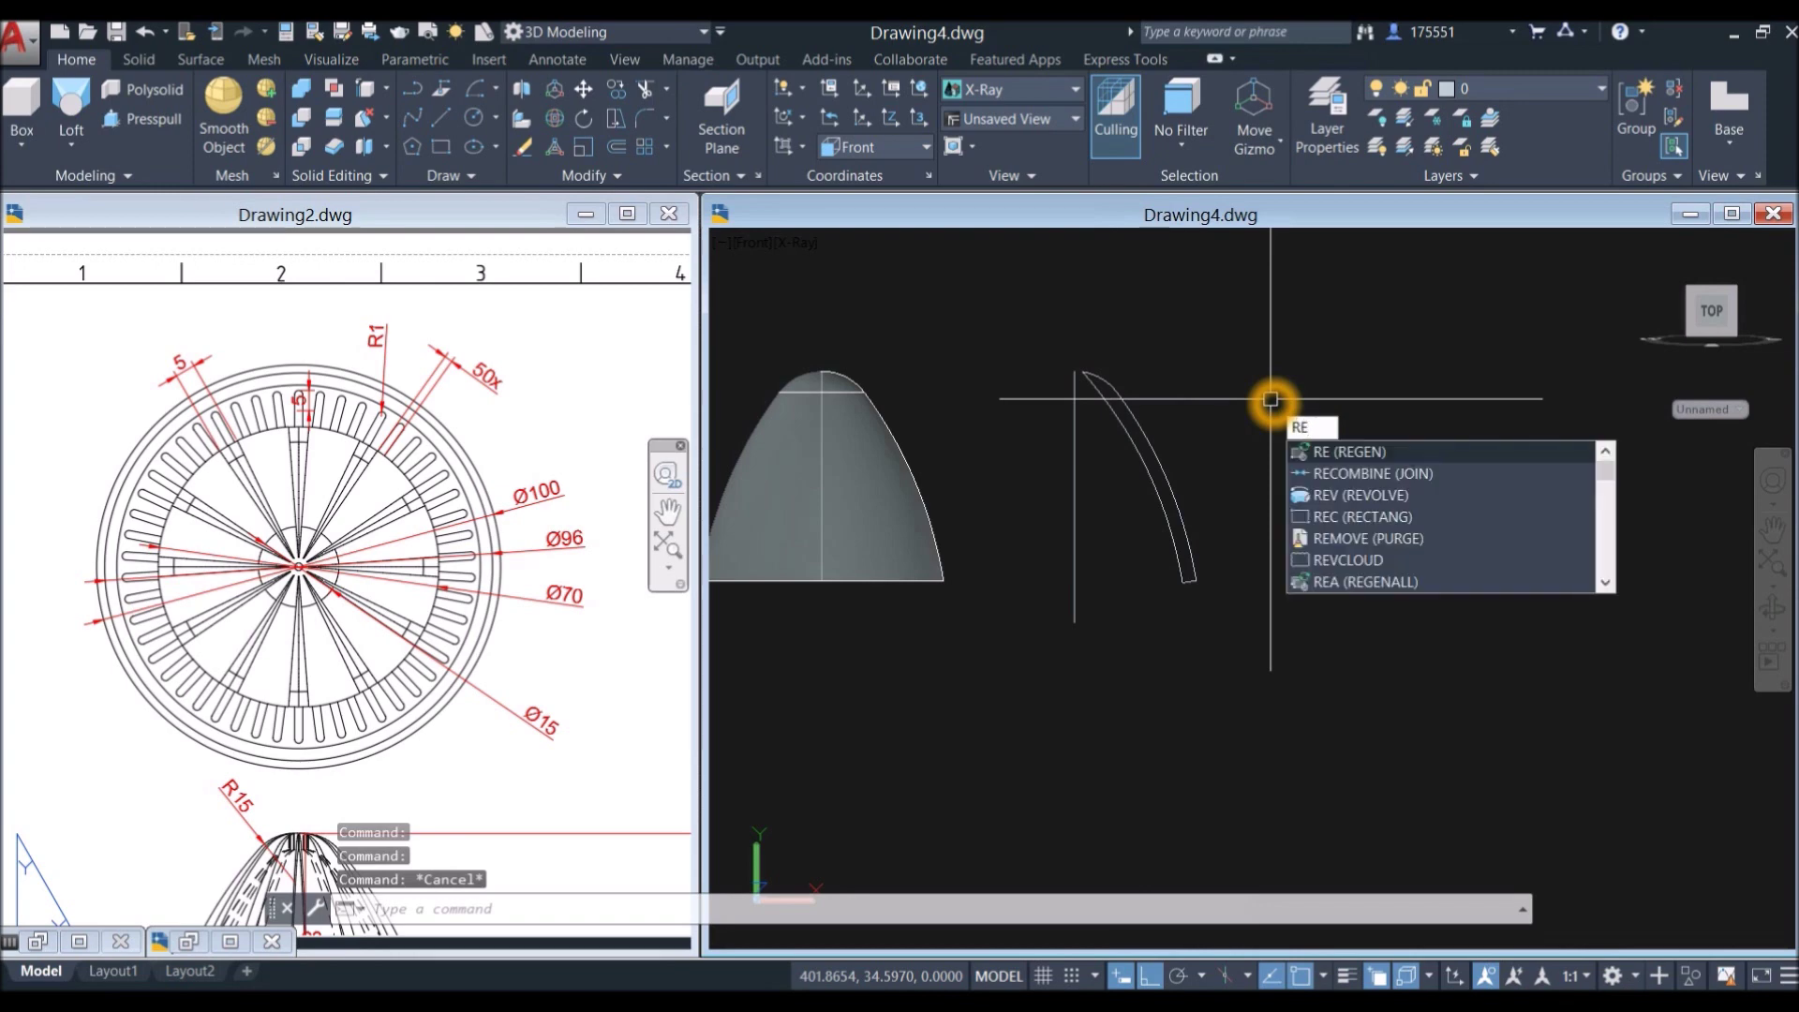
type("v")
key("Return")
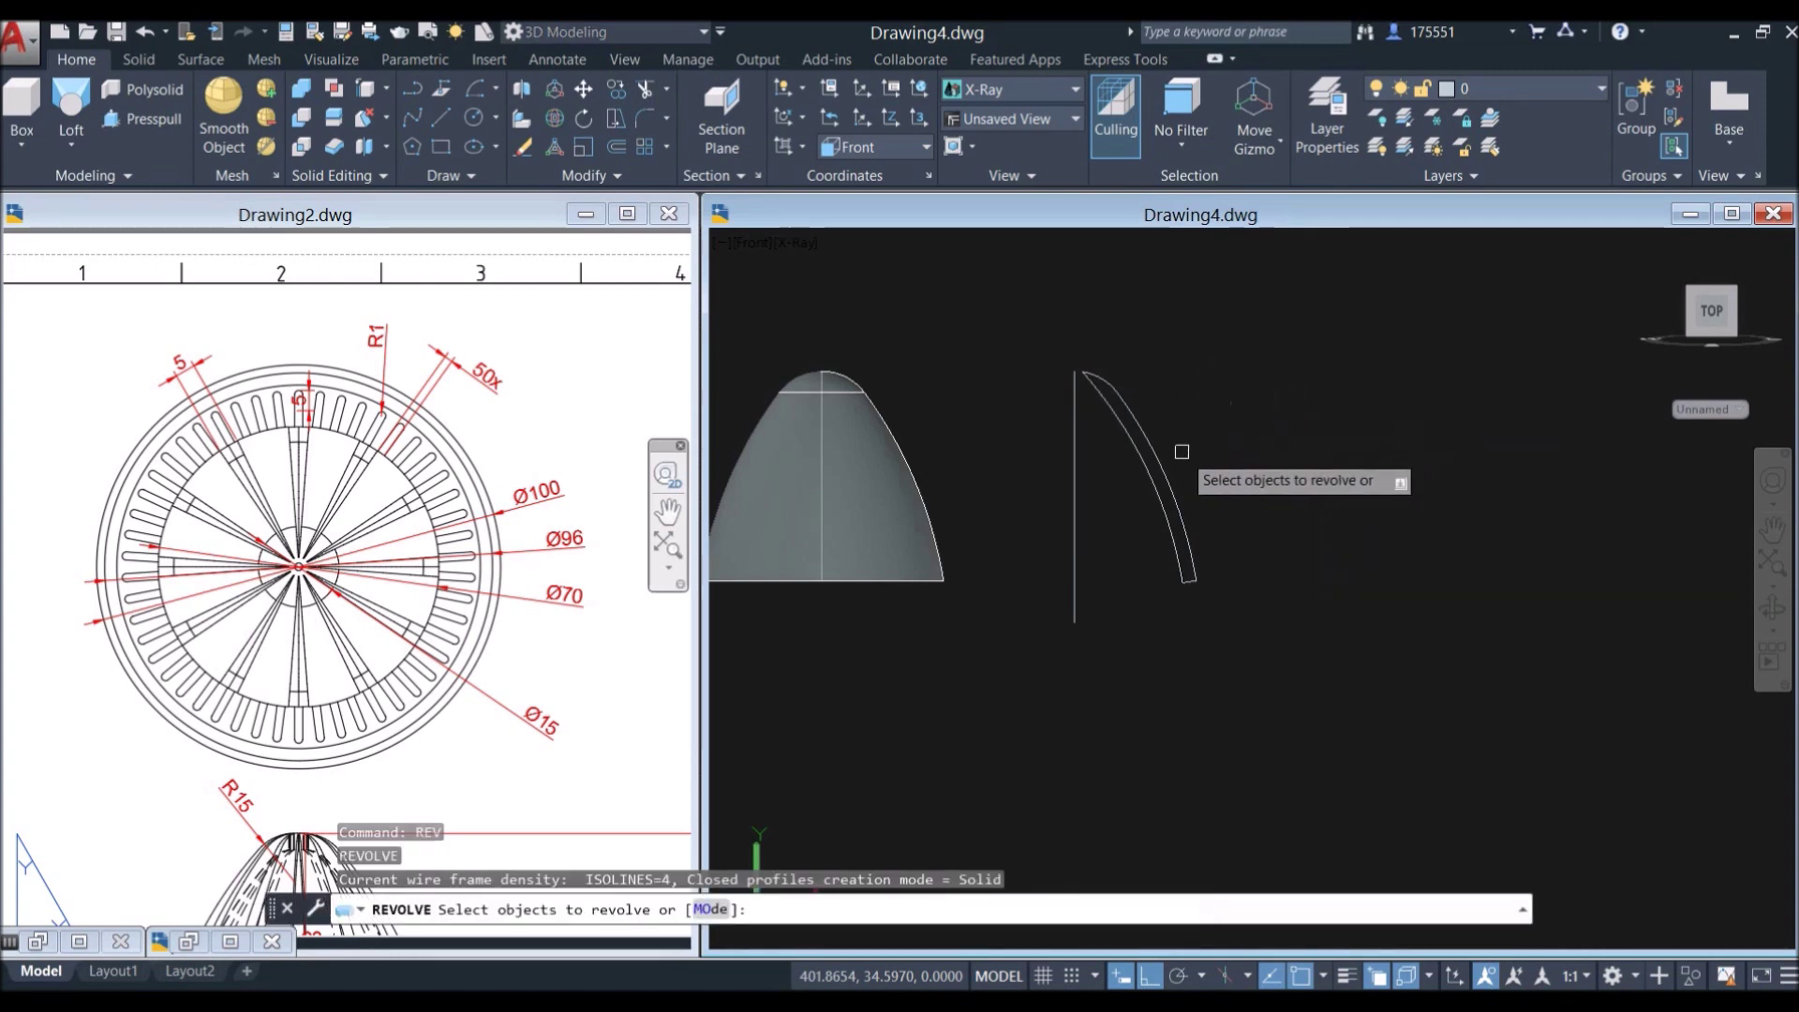
left_click(1171, 479)
right_click(1209, 414)
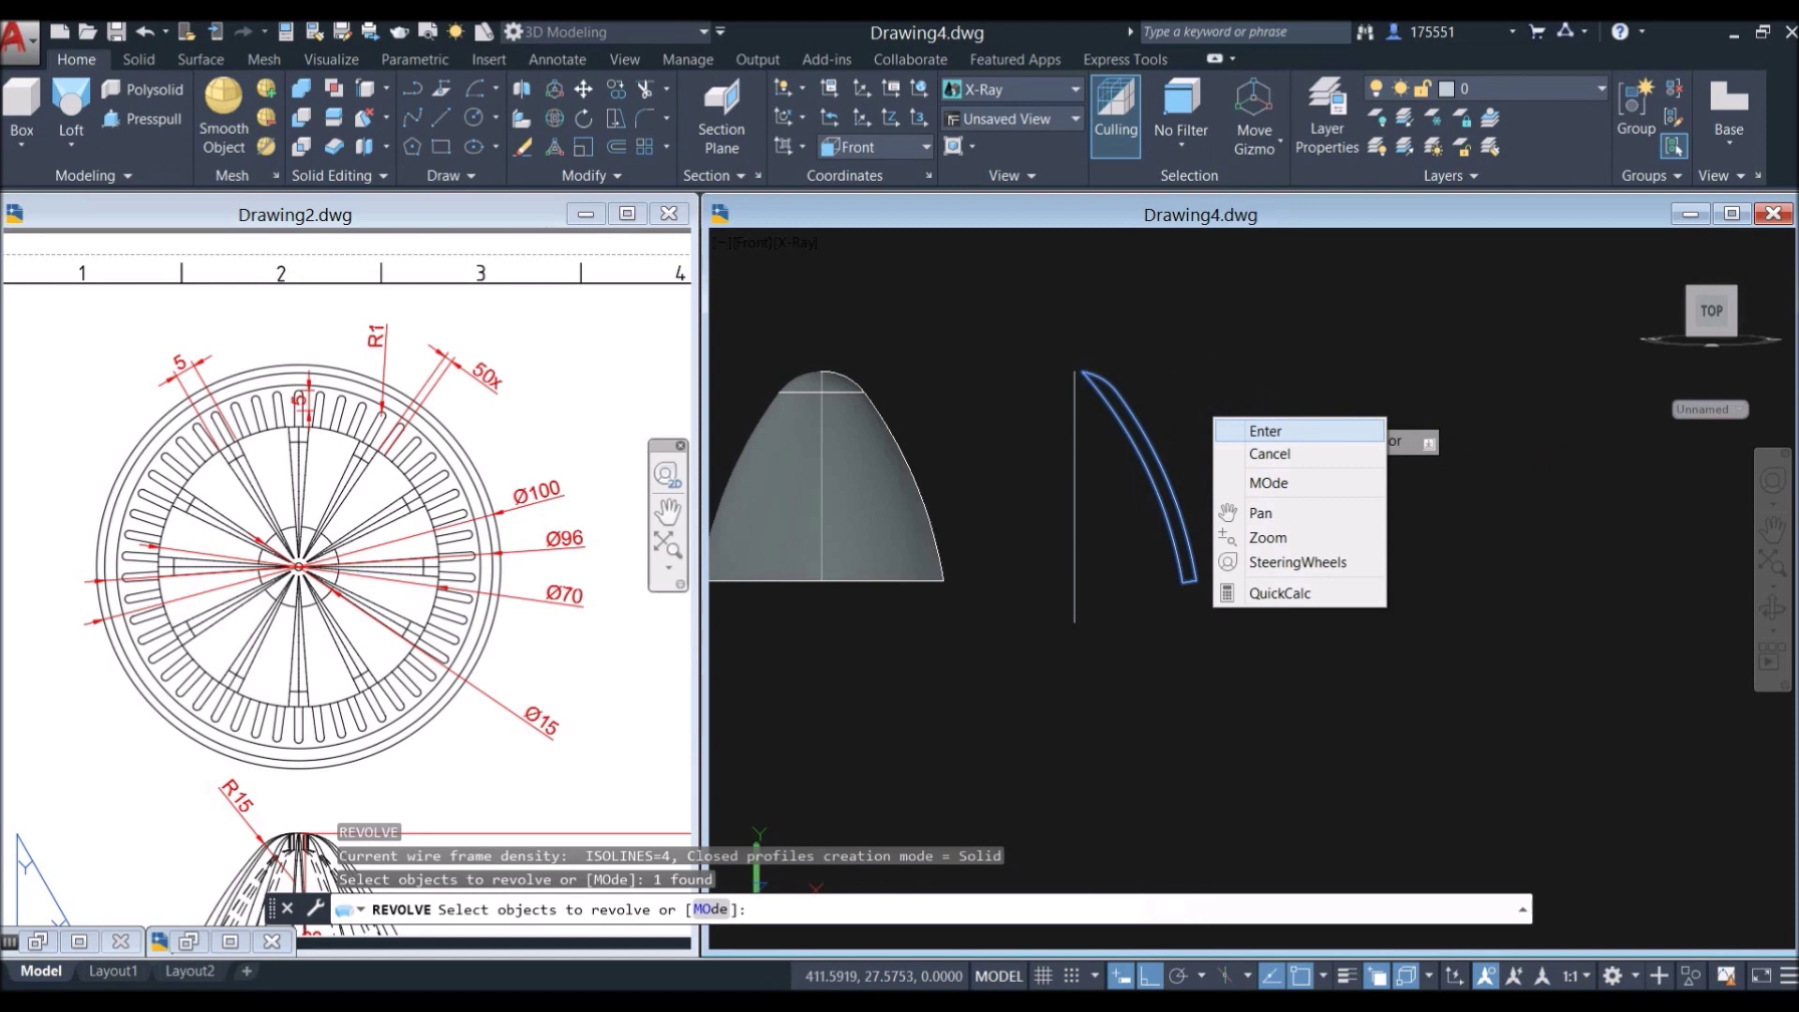
left_click(1245, 428)
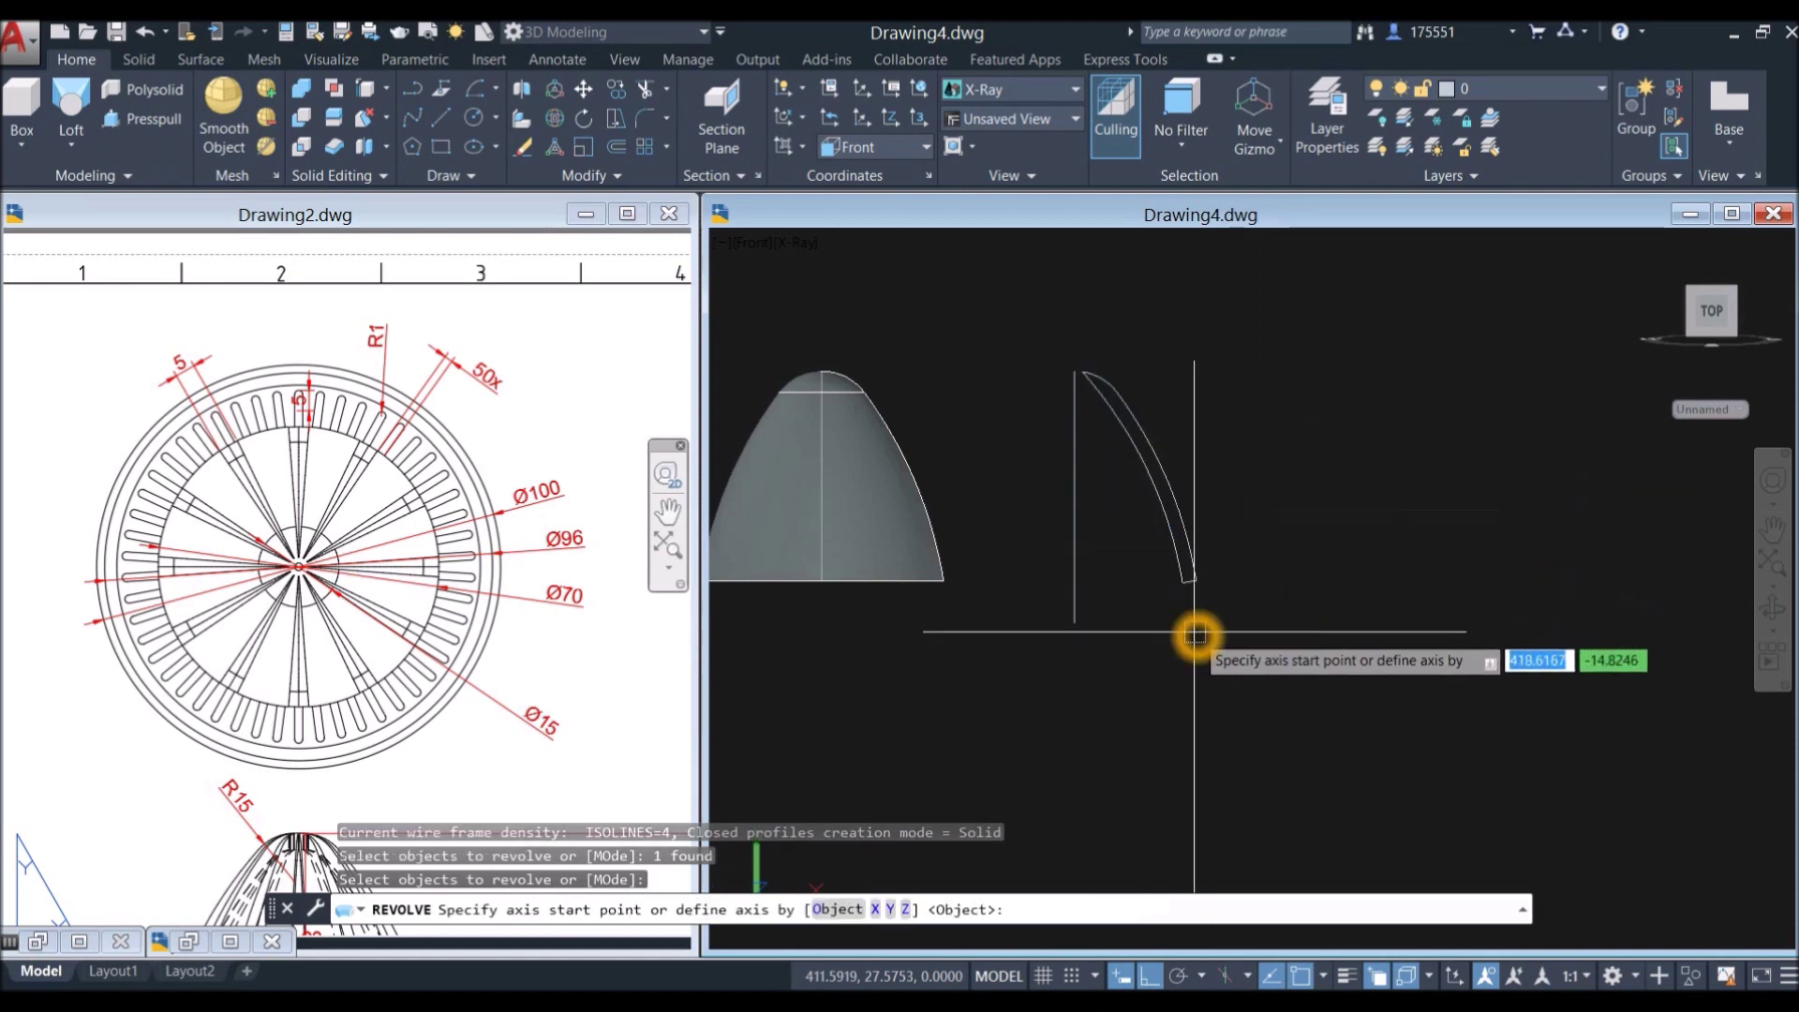
left_click(1075, 621)
left_click(1076, 368)
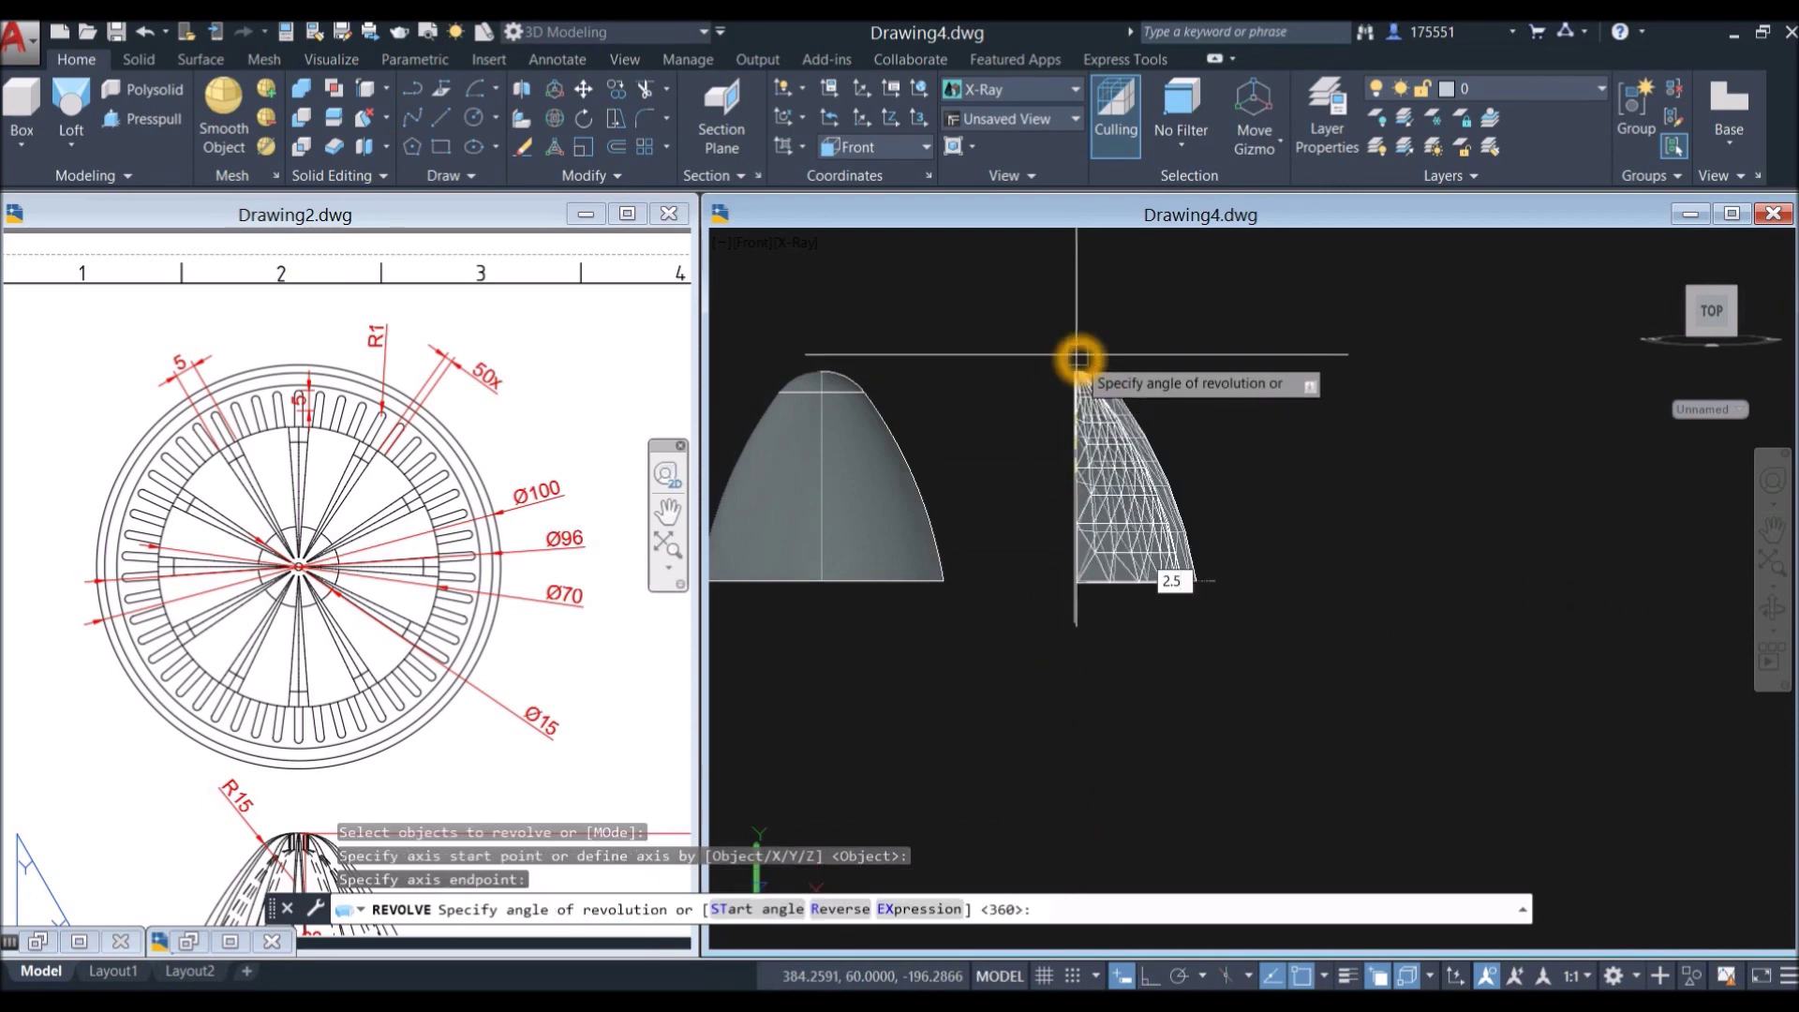
key("Return")
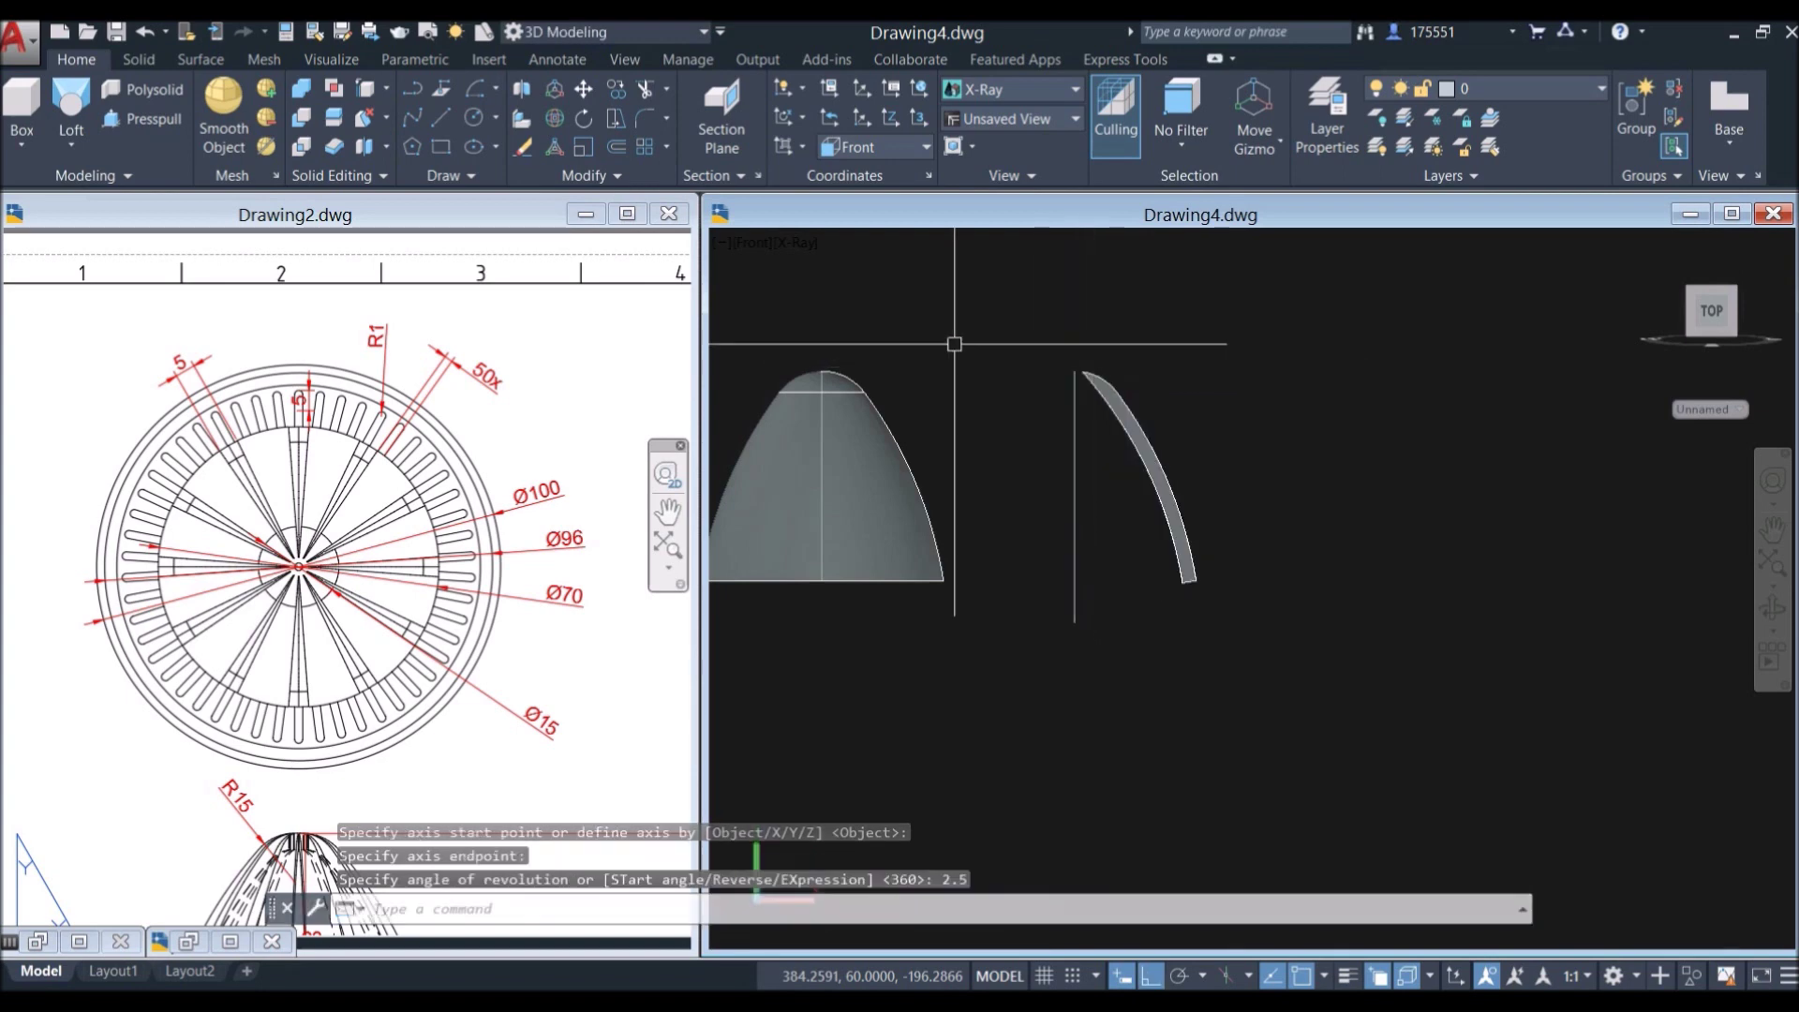
left_click(770, 251)
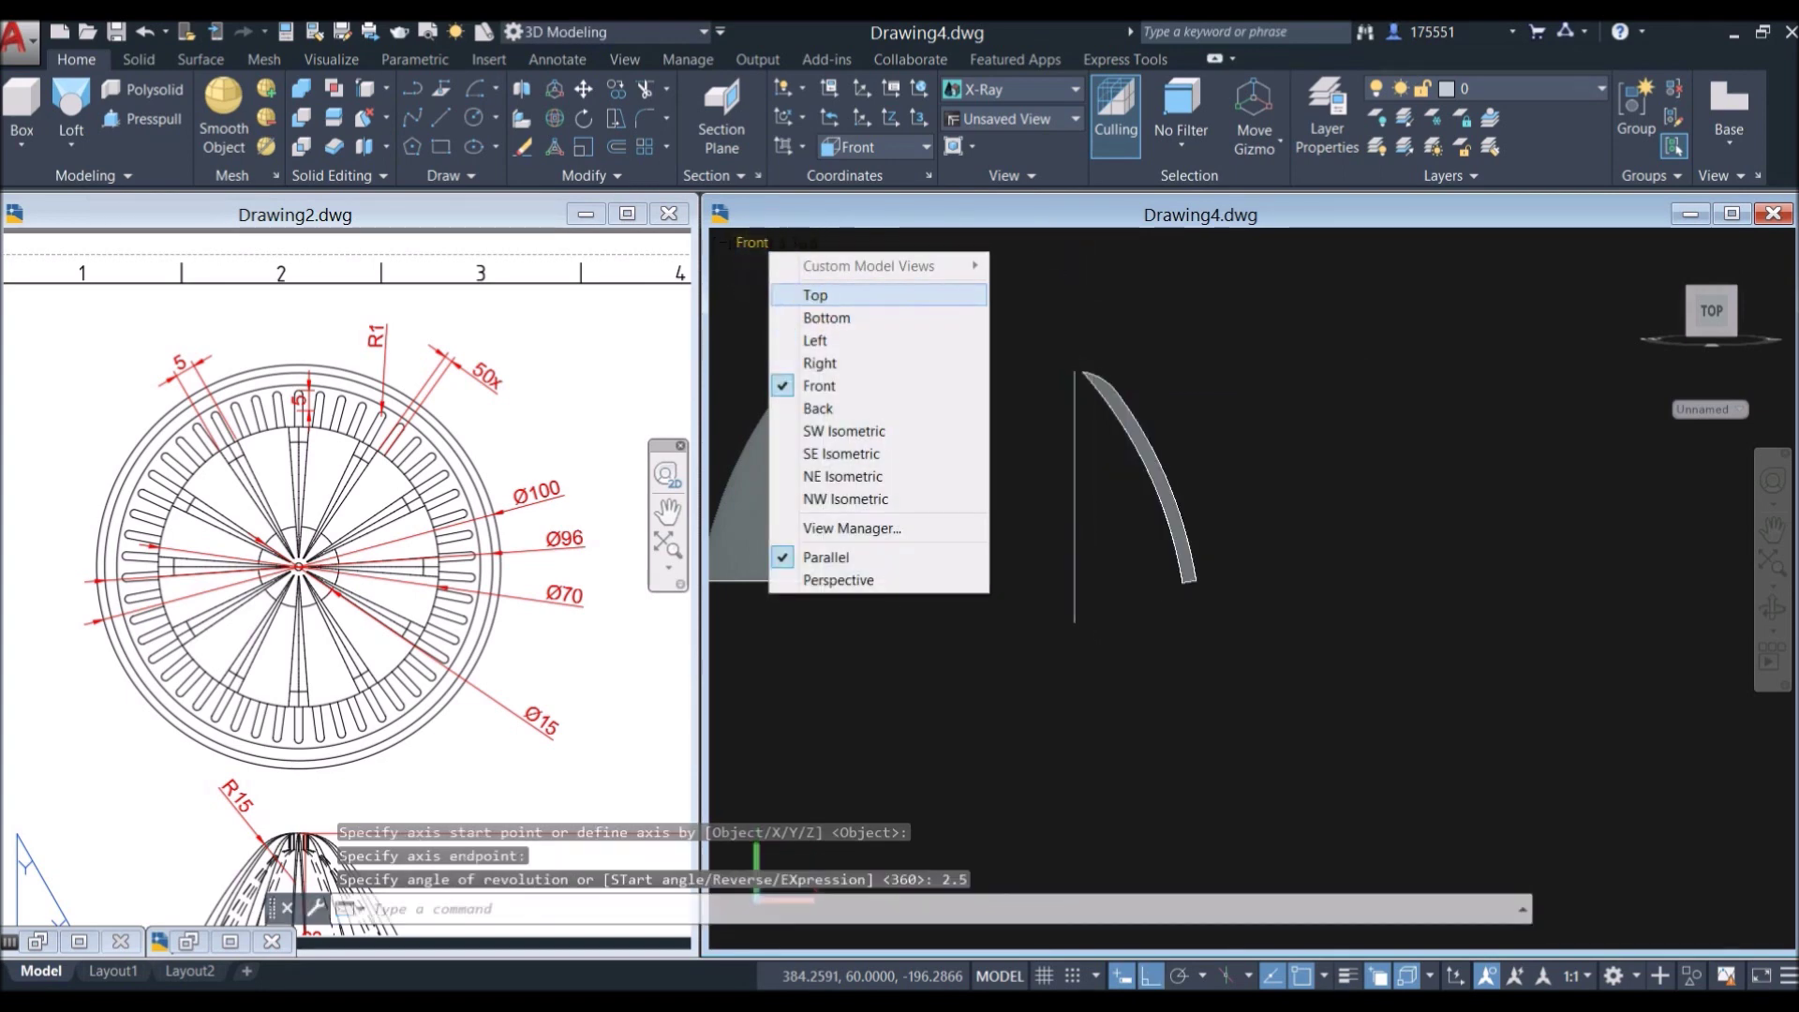
Step: Set the viewport to the Top view, framed on the sliver
left_click(815, 292)
scroll(1377, 511, "down", 2)
middle_click_drag(1369, 514, 1052, 482)
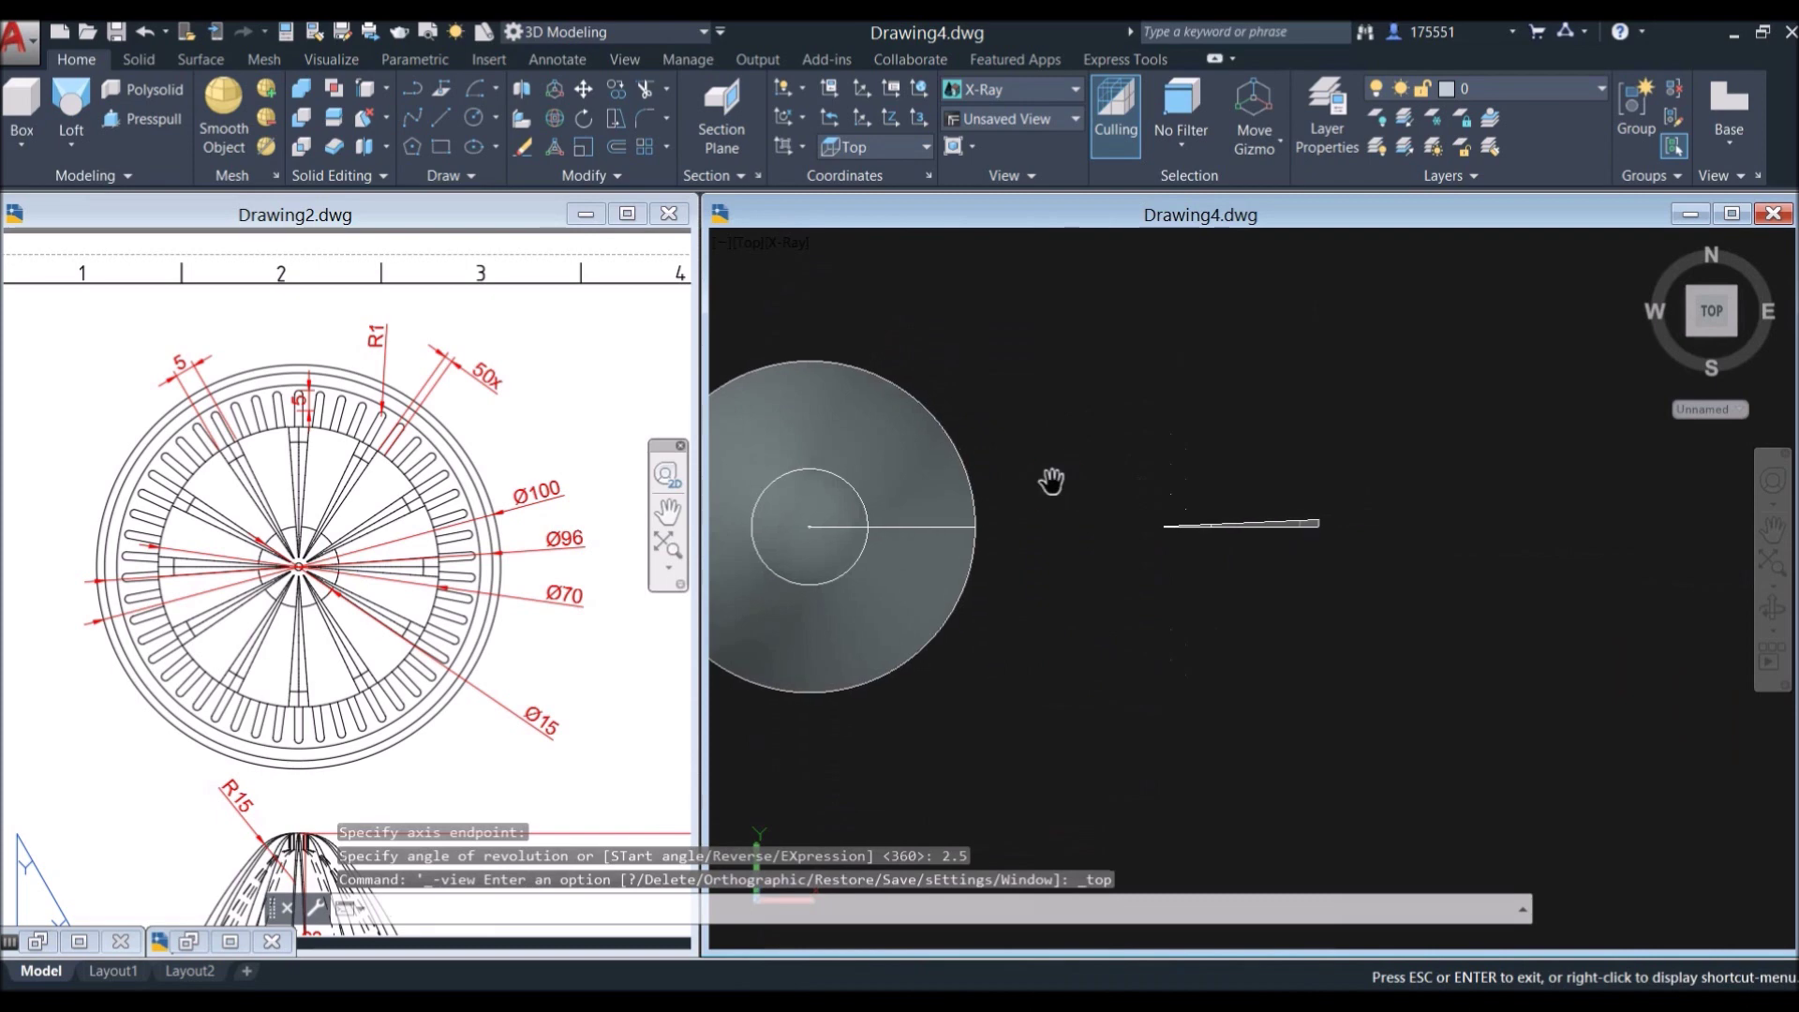
scroll(1314, 529, "up", 3)
scroll(1300, 522, "up", 4)
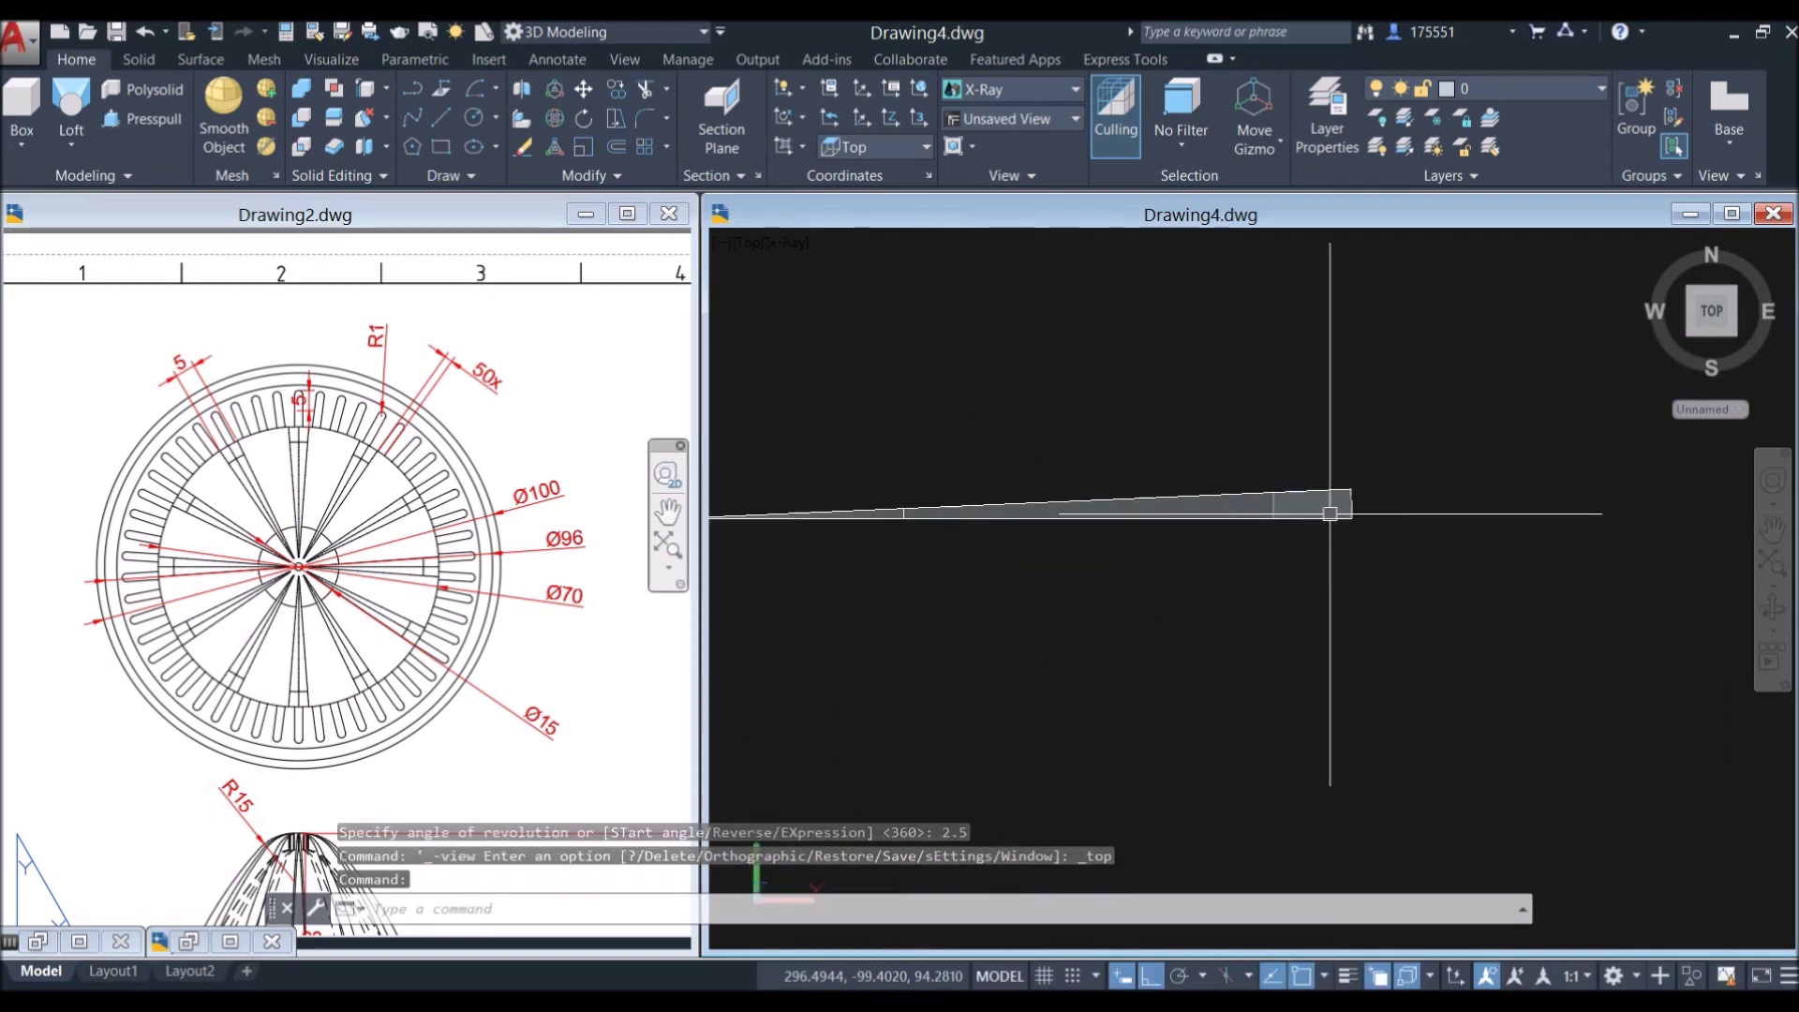
scroll(1335, 523, "down", 5)
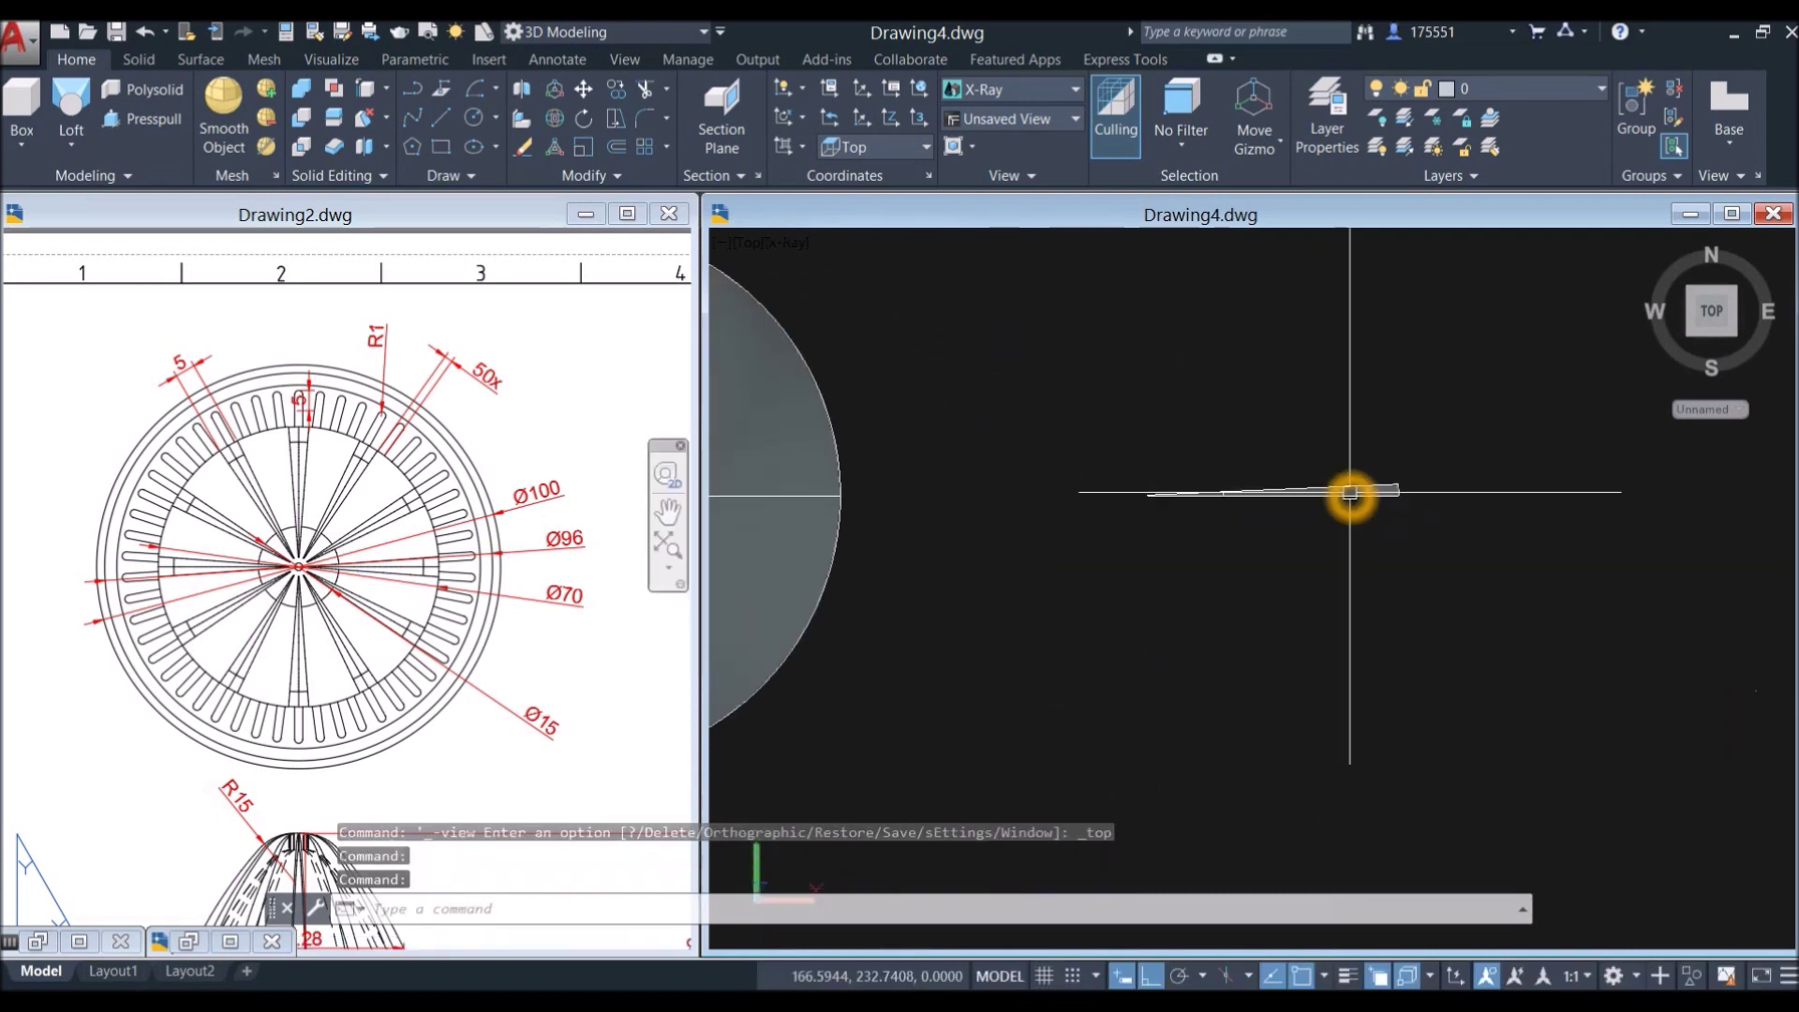
left_click(1353, 496)
key("Escape")
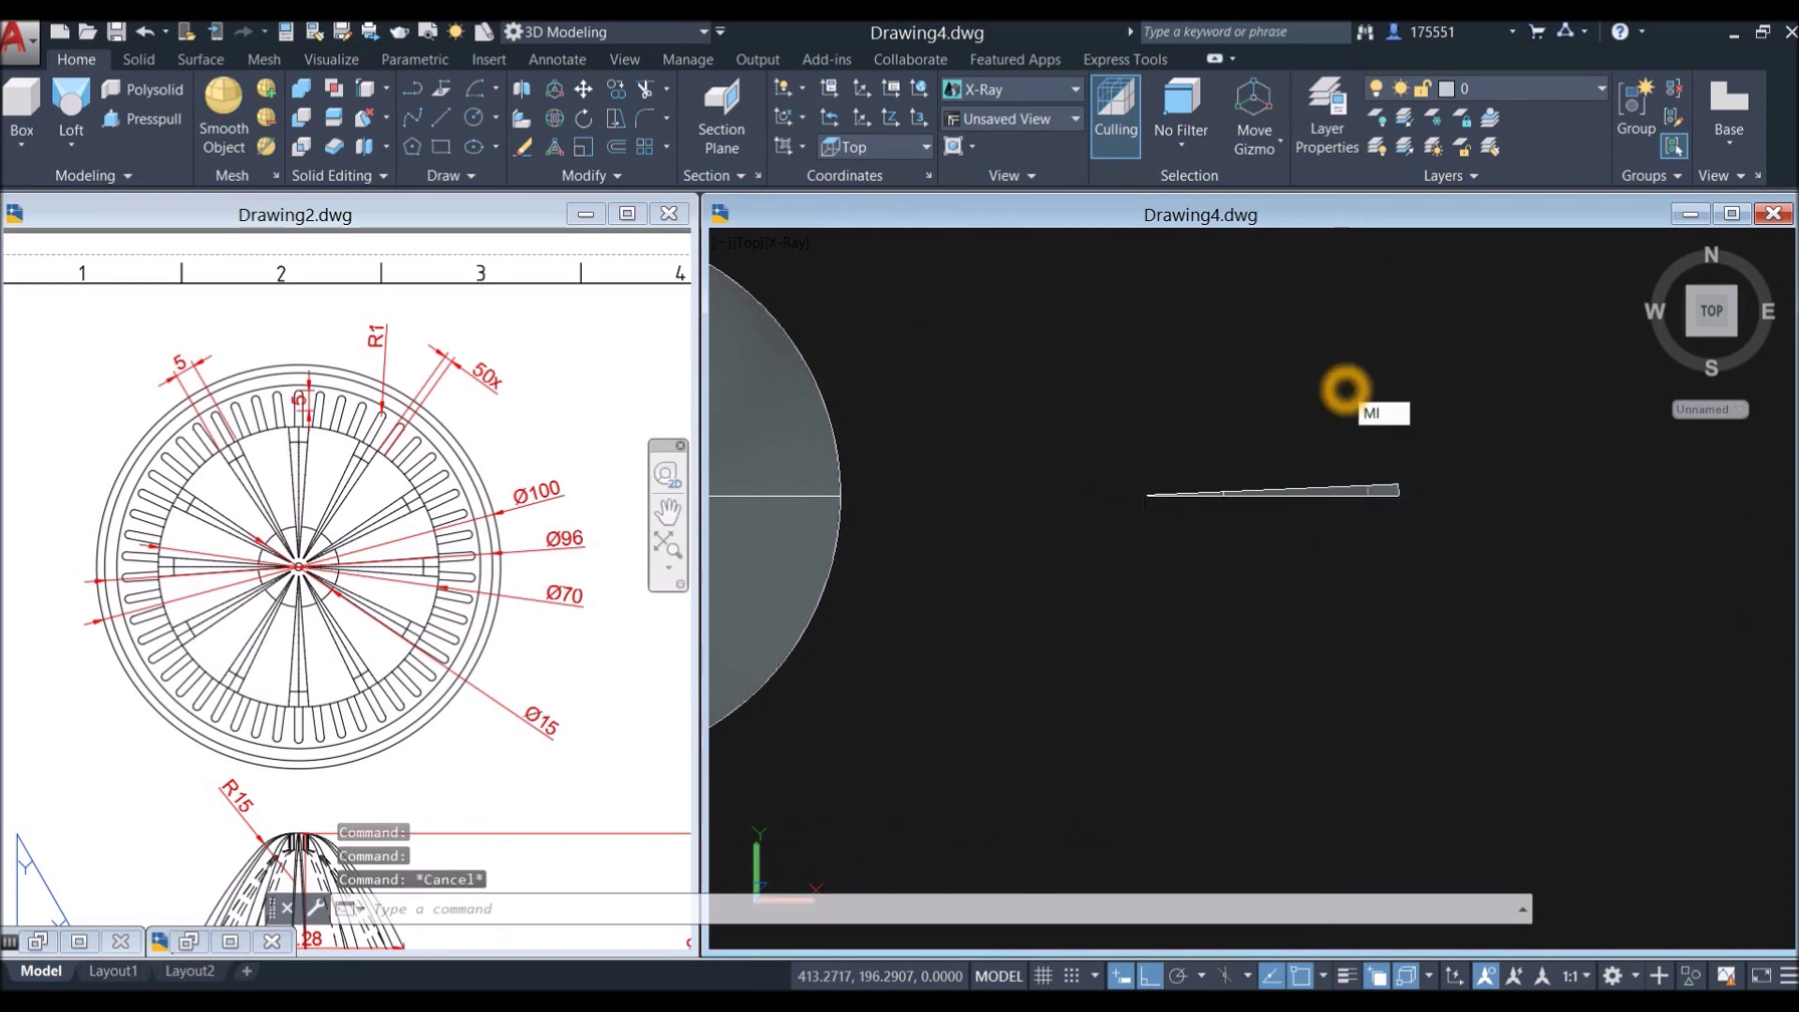
Step: Mirror the sliver across its own axis, keeping the original
type("MI")
key("Return")
left_click(1333, 489)
key("Return")
left_click(1400, 500)
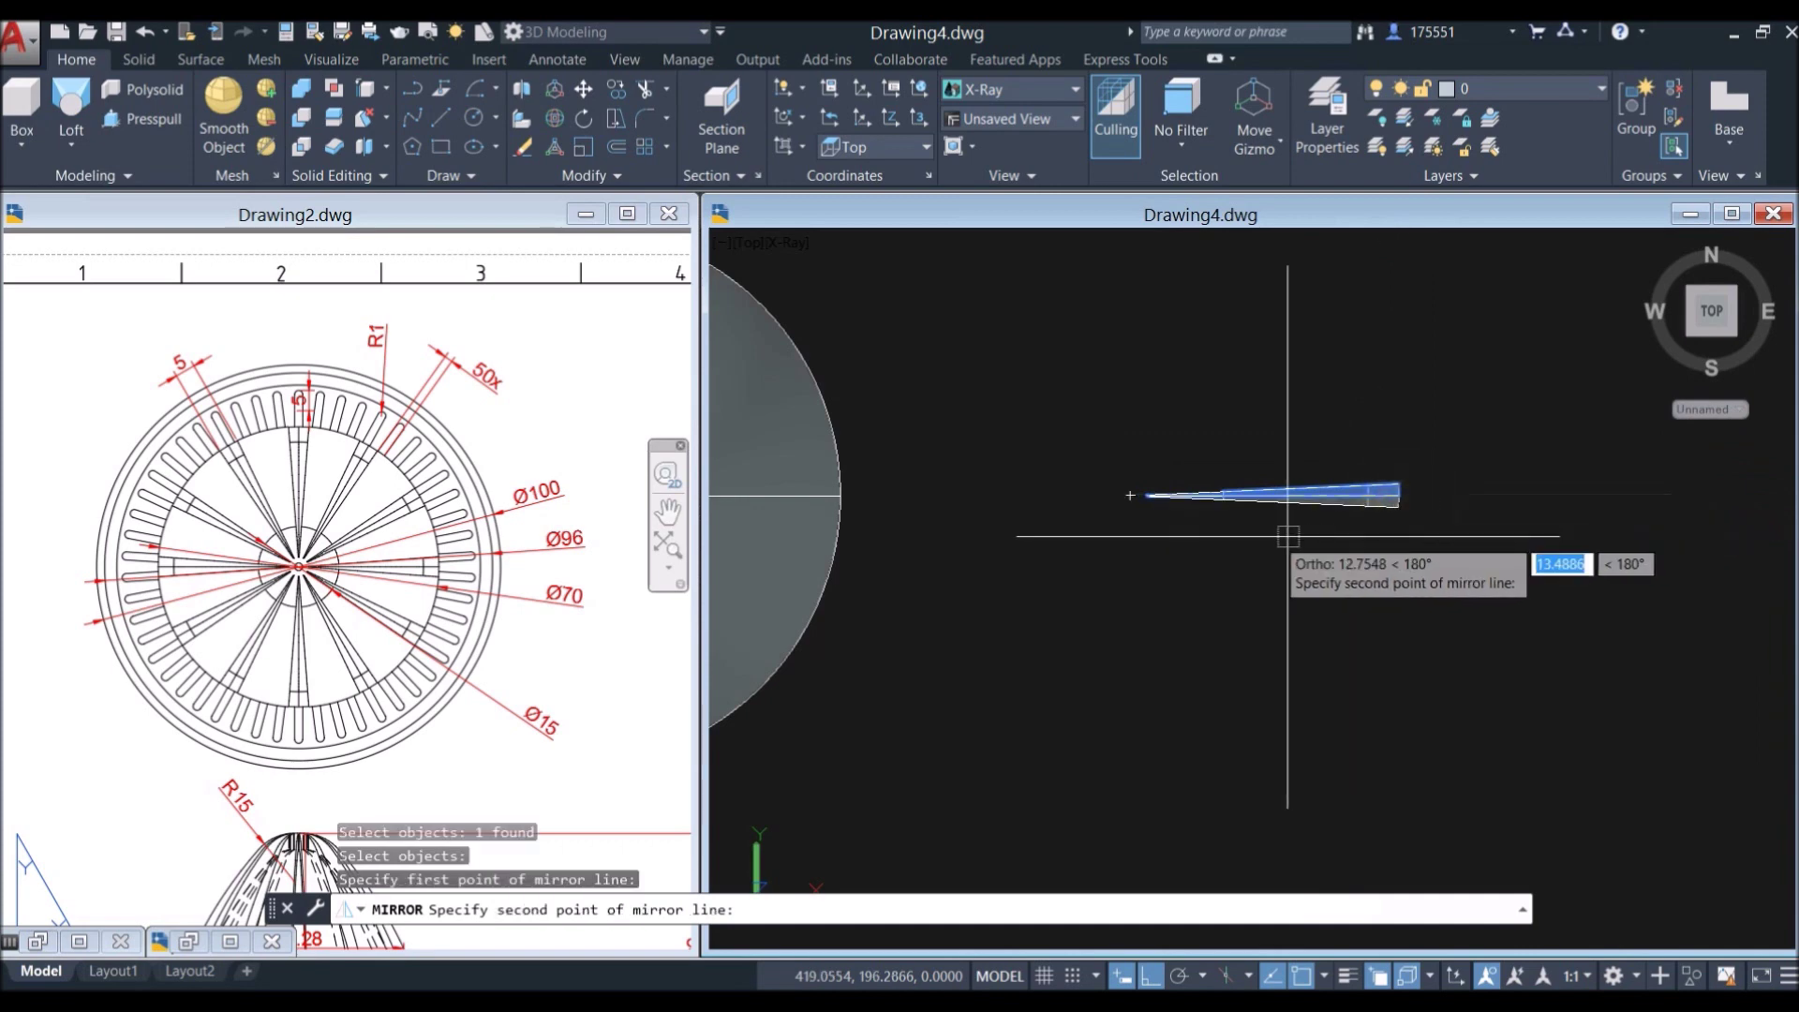
left_click(1004, 500)
left_click(1056, 579)
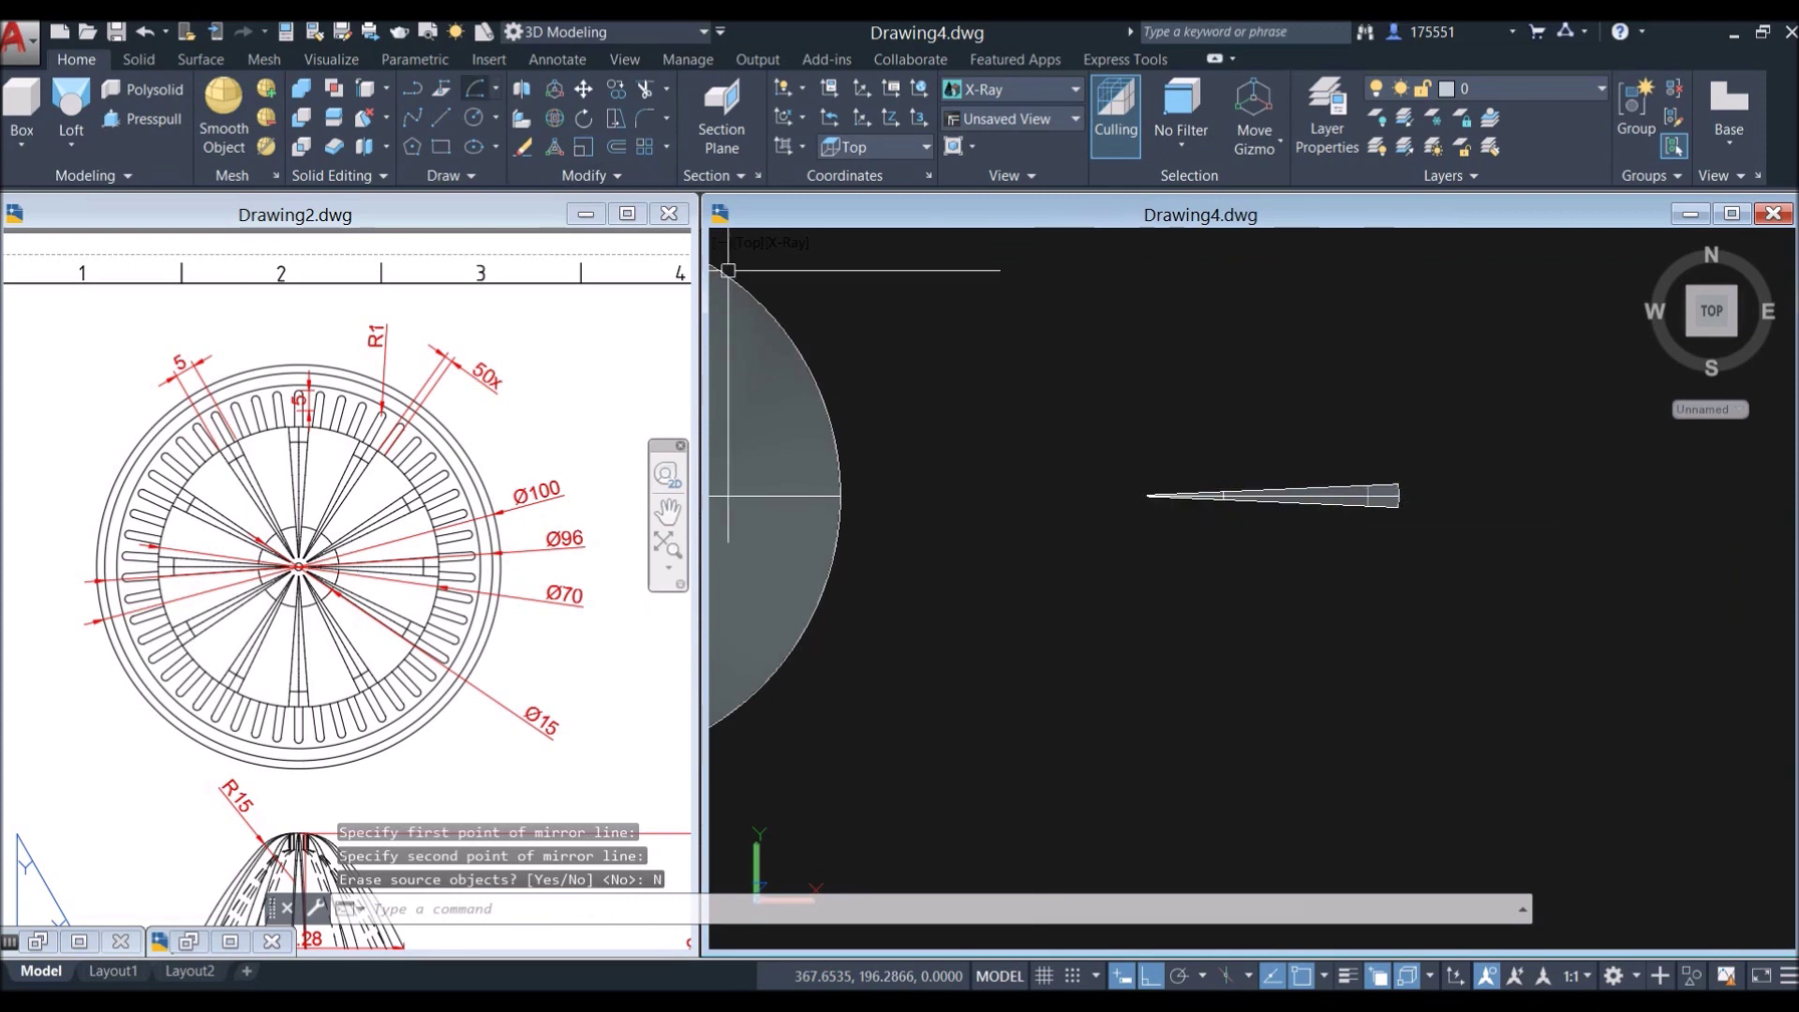
Step: Union the original and mirrored slivers into one wedge solid
left_click(302, 88)
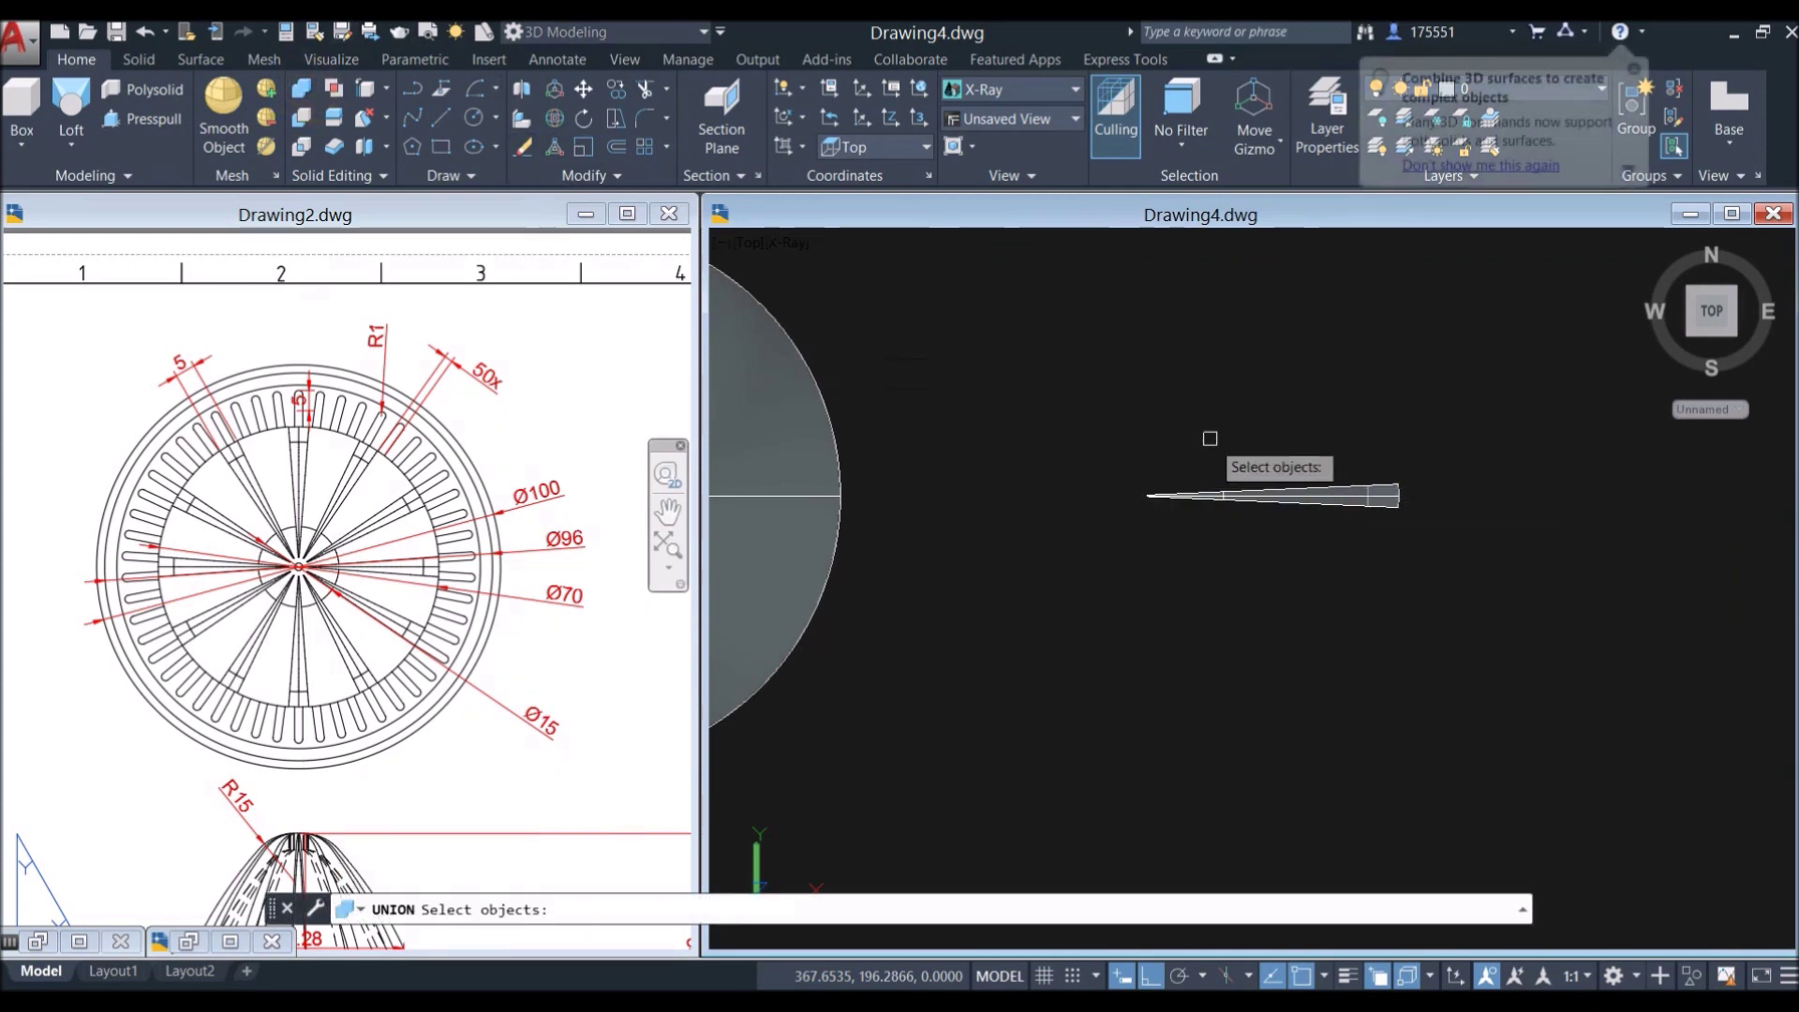
left_click(1371, 563)
left_click(1268, 444)
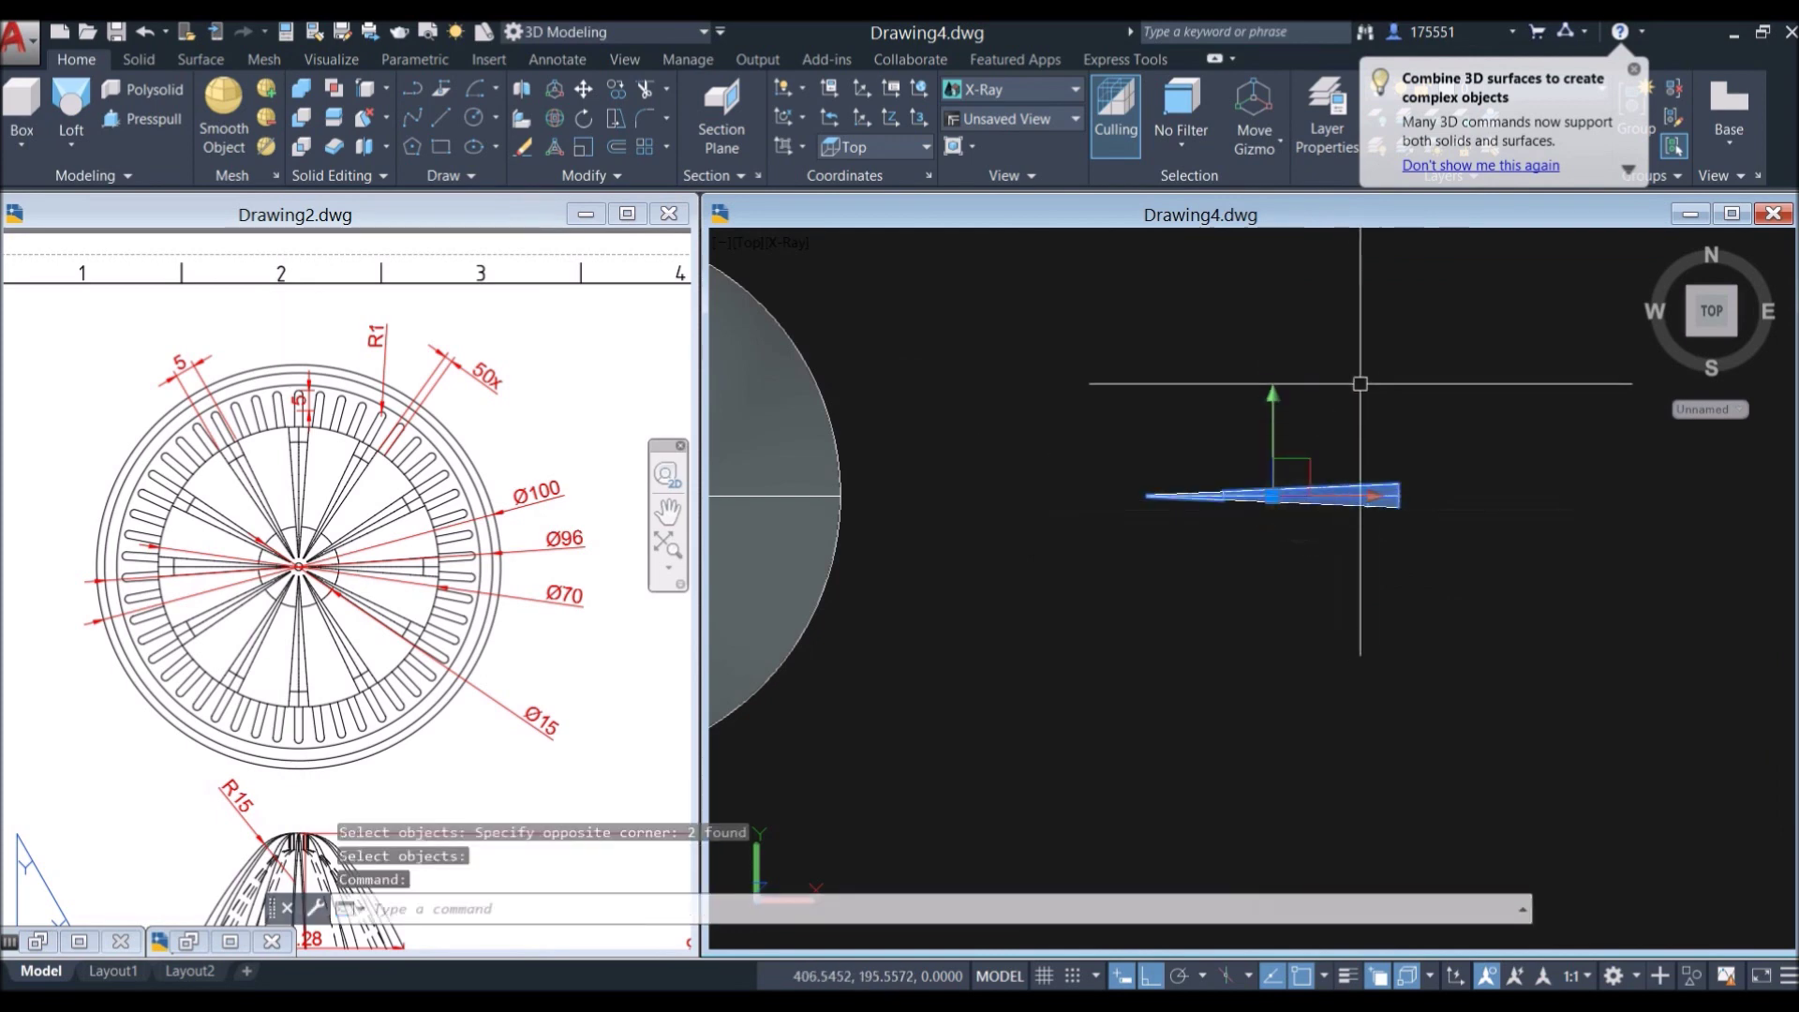
right_click(1265, 385)
left_click(1427, 530)
Step: Move the wedge from its end point onto the disc's edge, checking in a tilted 3D view
scroll(1433, 508, "up", 4)
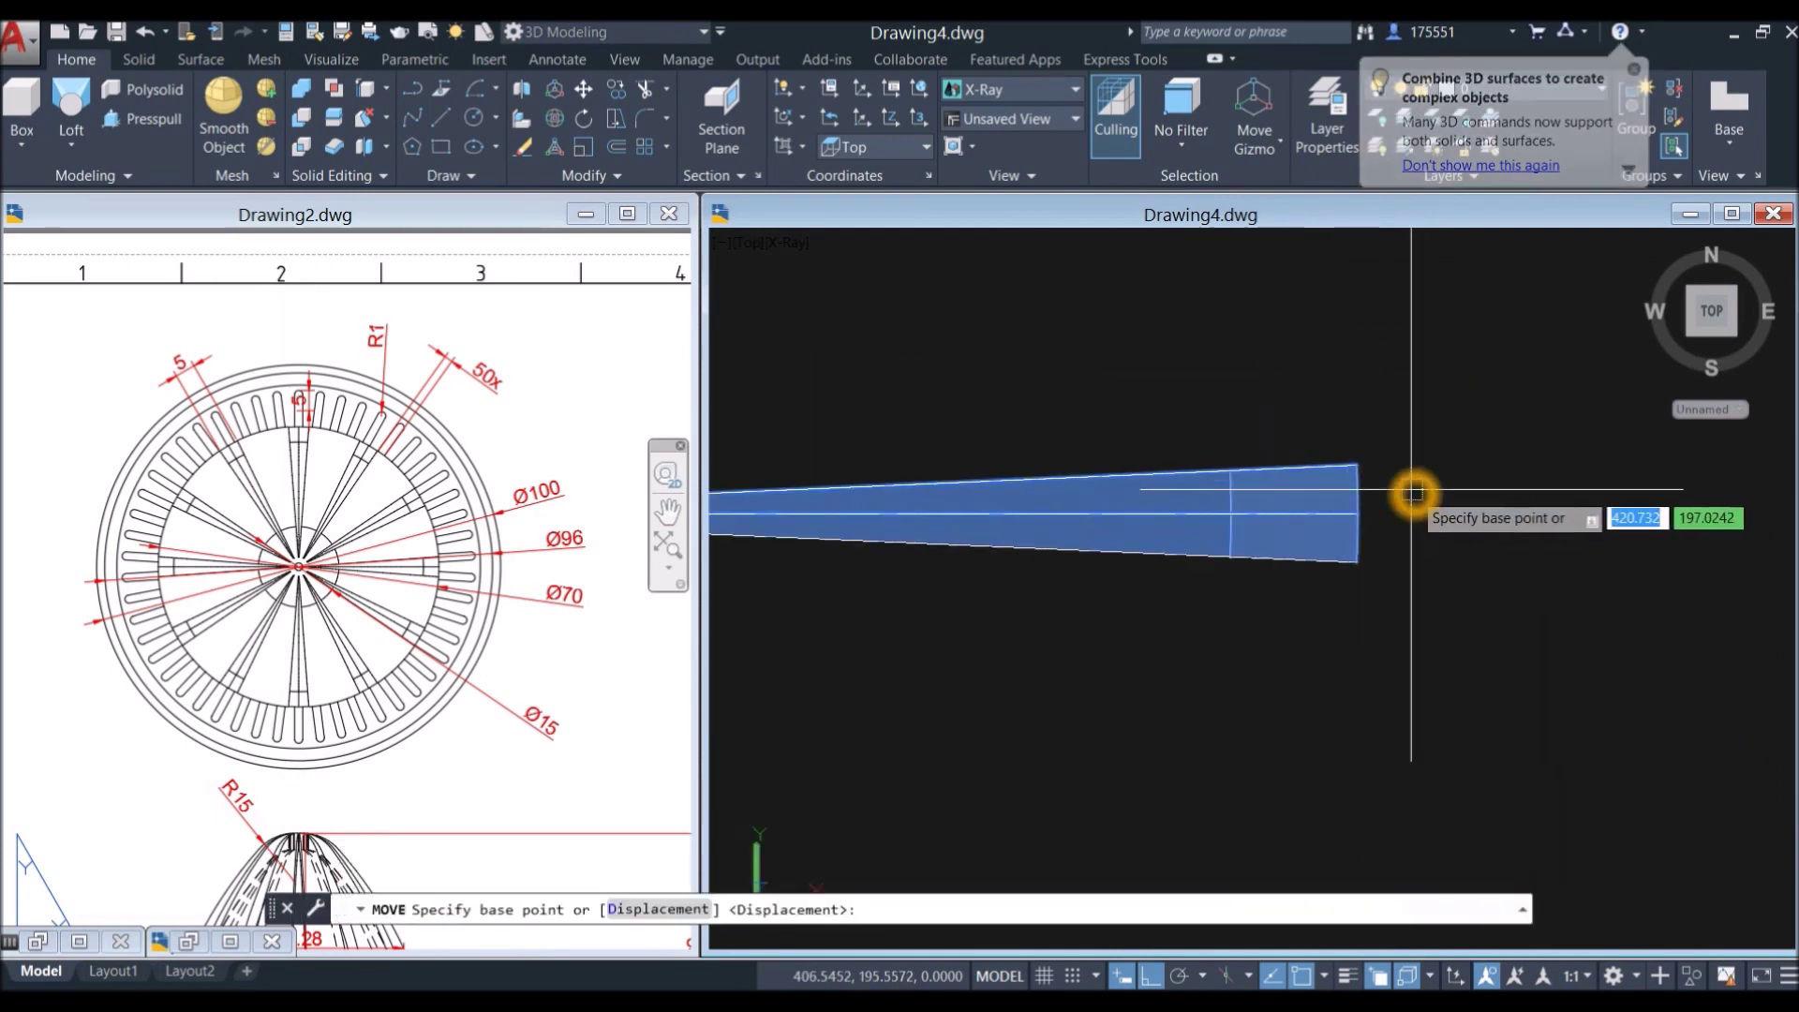
left_click(1367, 513)
scroll(1218, 511, "down", 5)
middle_click_drag(1209, 511, 1528, 511)
middle_click_drag(1158, 499, 1028, 549, "shift")
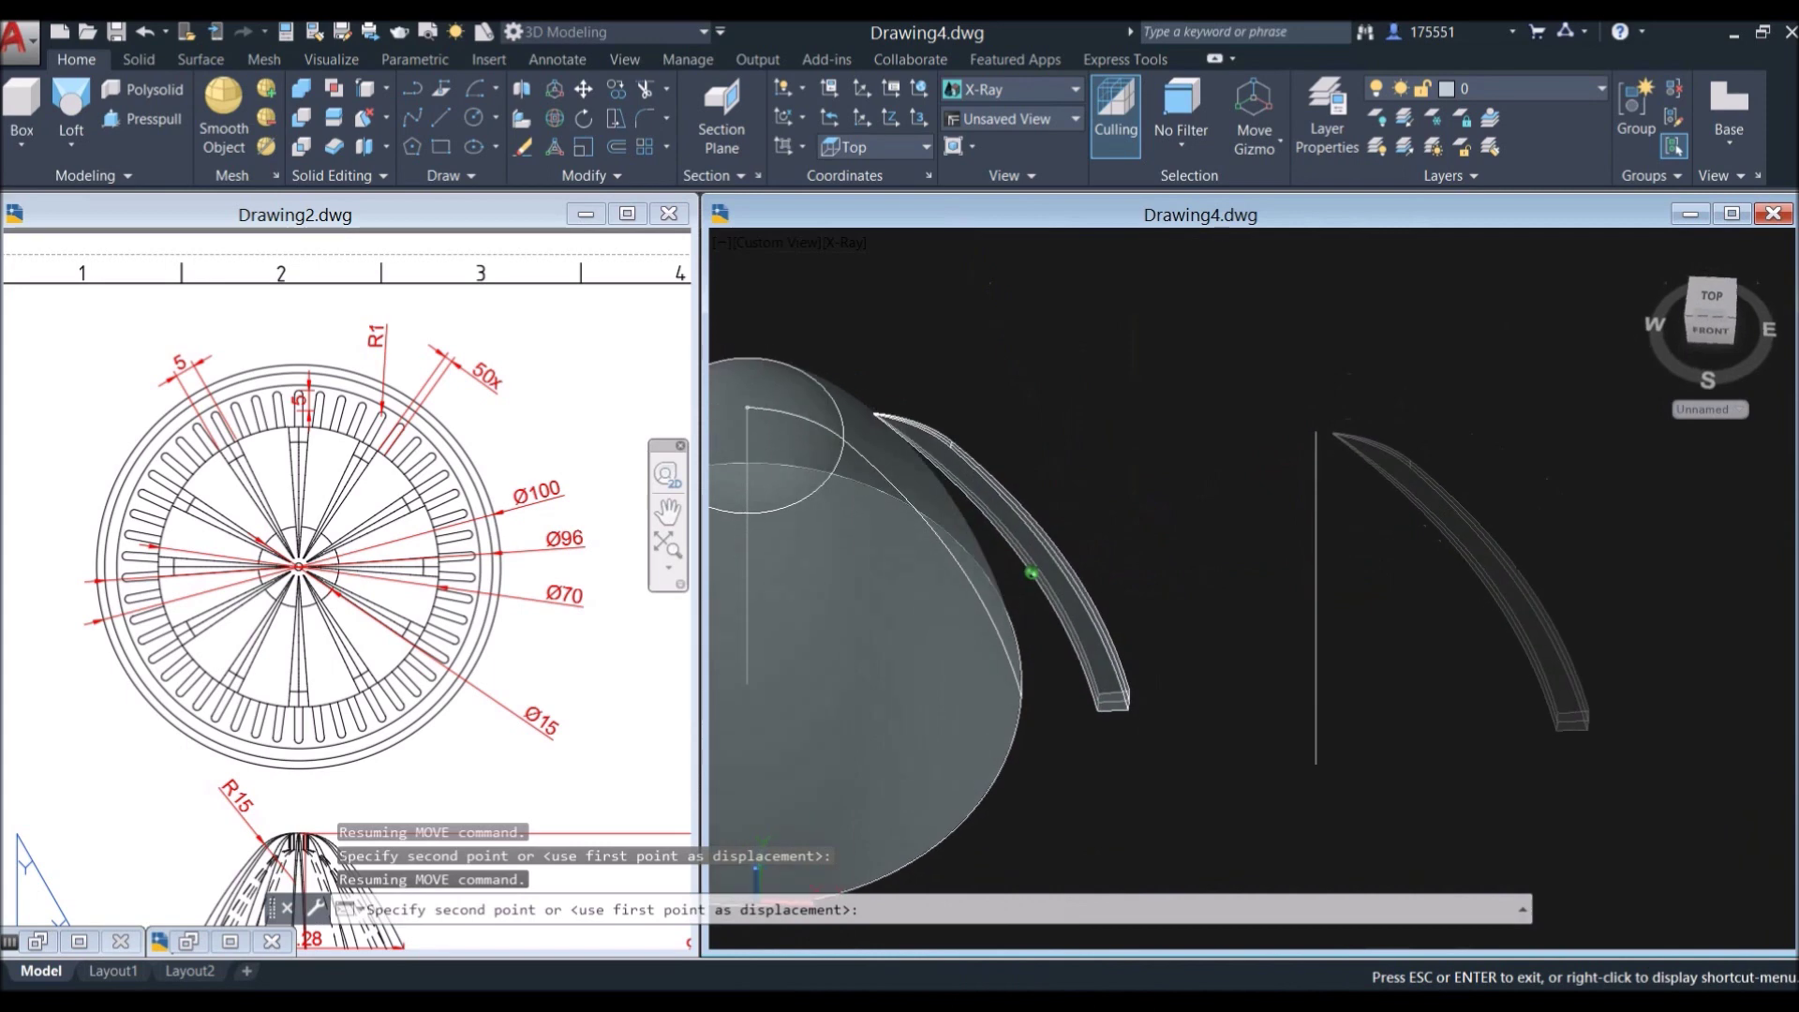
scroll(1029, 568, "down", 2)
scroll(1055, 670, "up", 3)
scroll(1087, 677, "up", 5)
left_click(1008, 643)
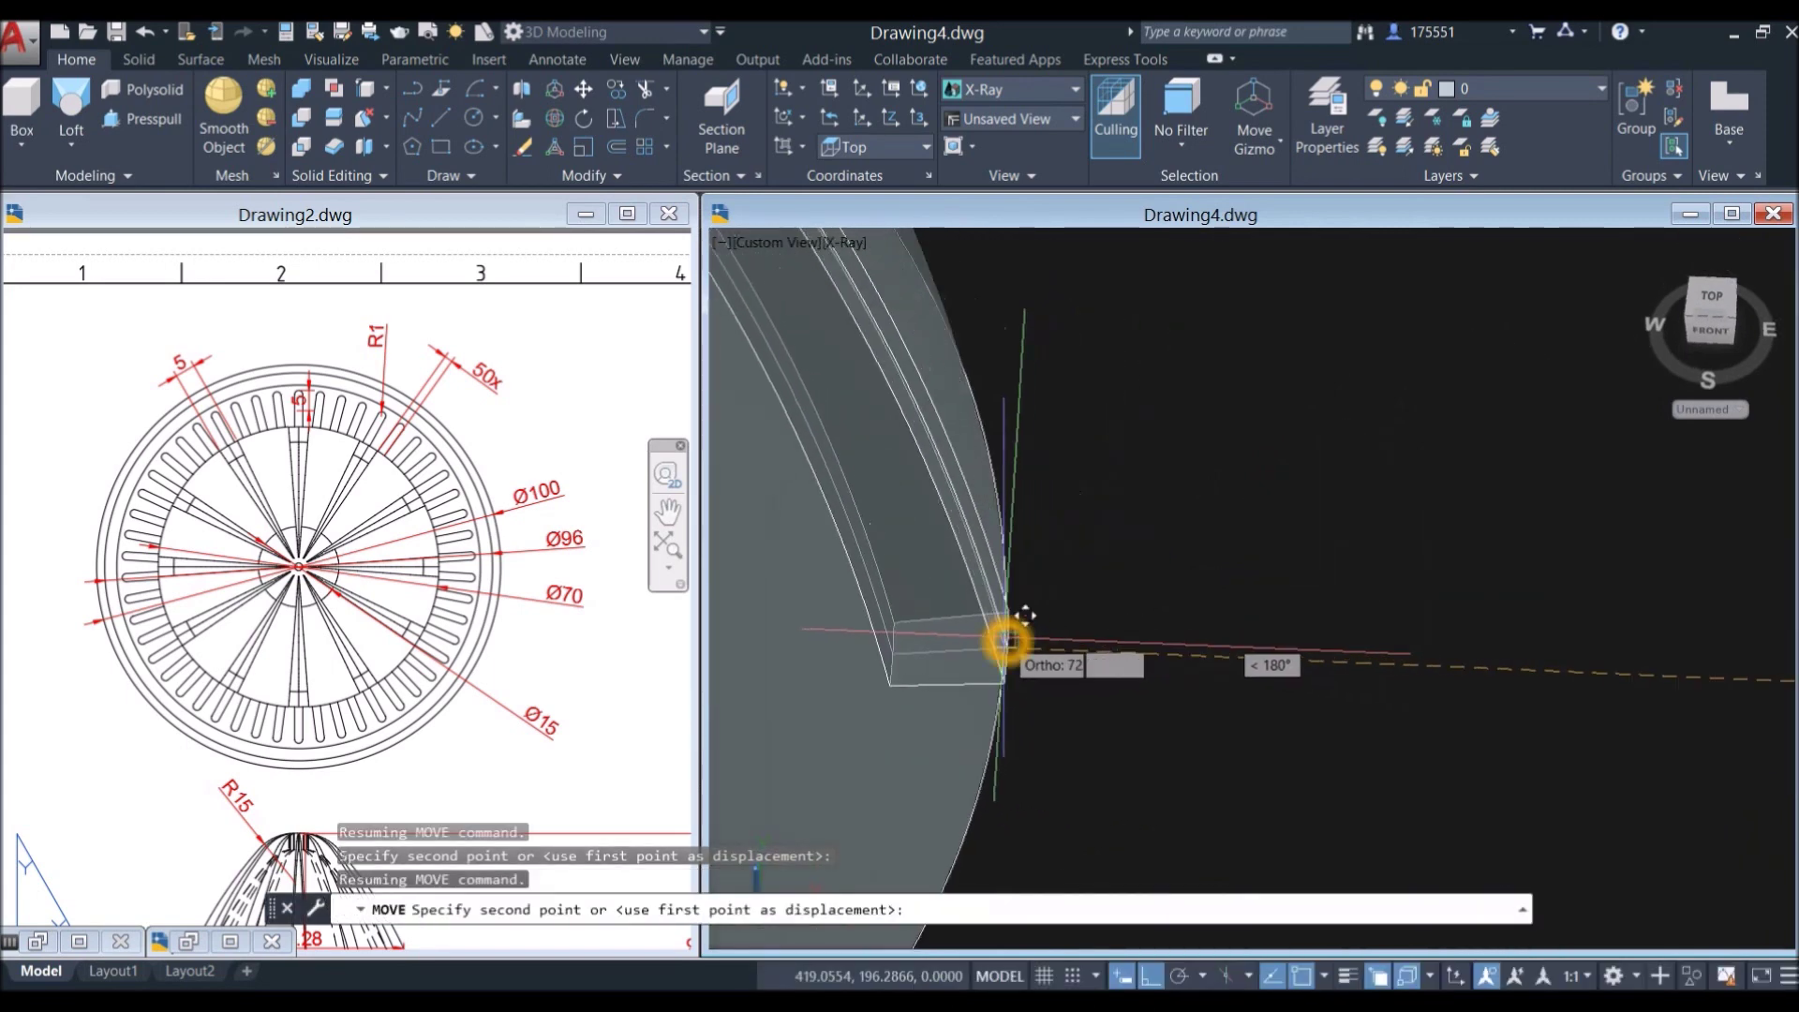
left_click(1008, 641)
middle_click_drag(1004, 631, 993, 506, "shift")
Step: Back in the Top view, move the wedge outward by 0.2 units from its end
left_click(774, 241)
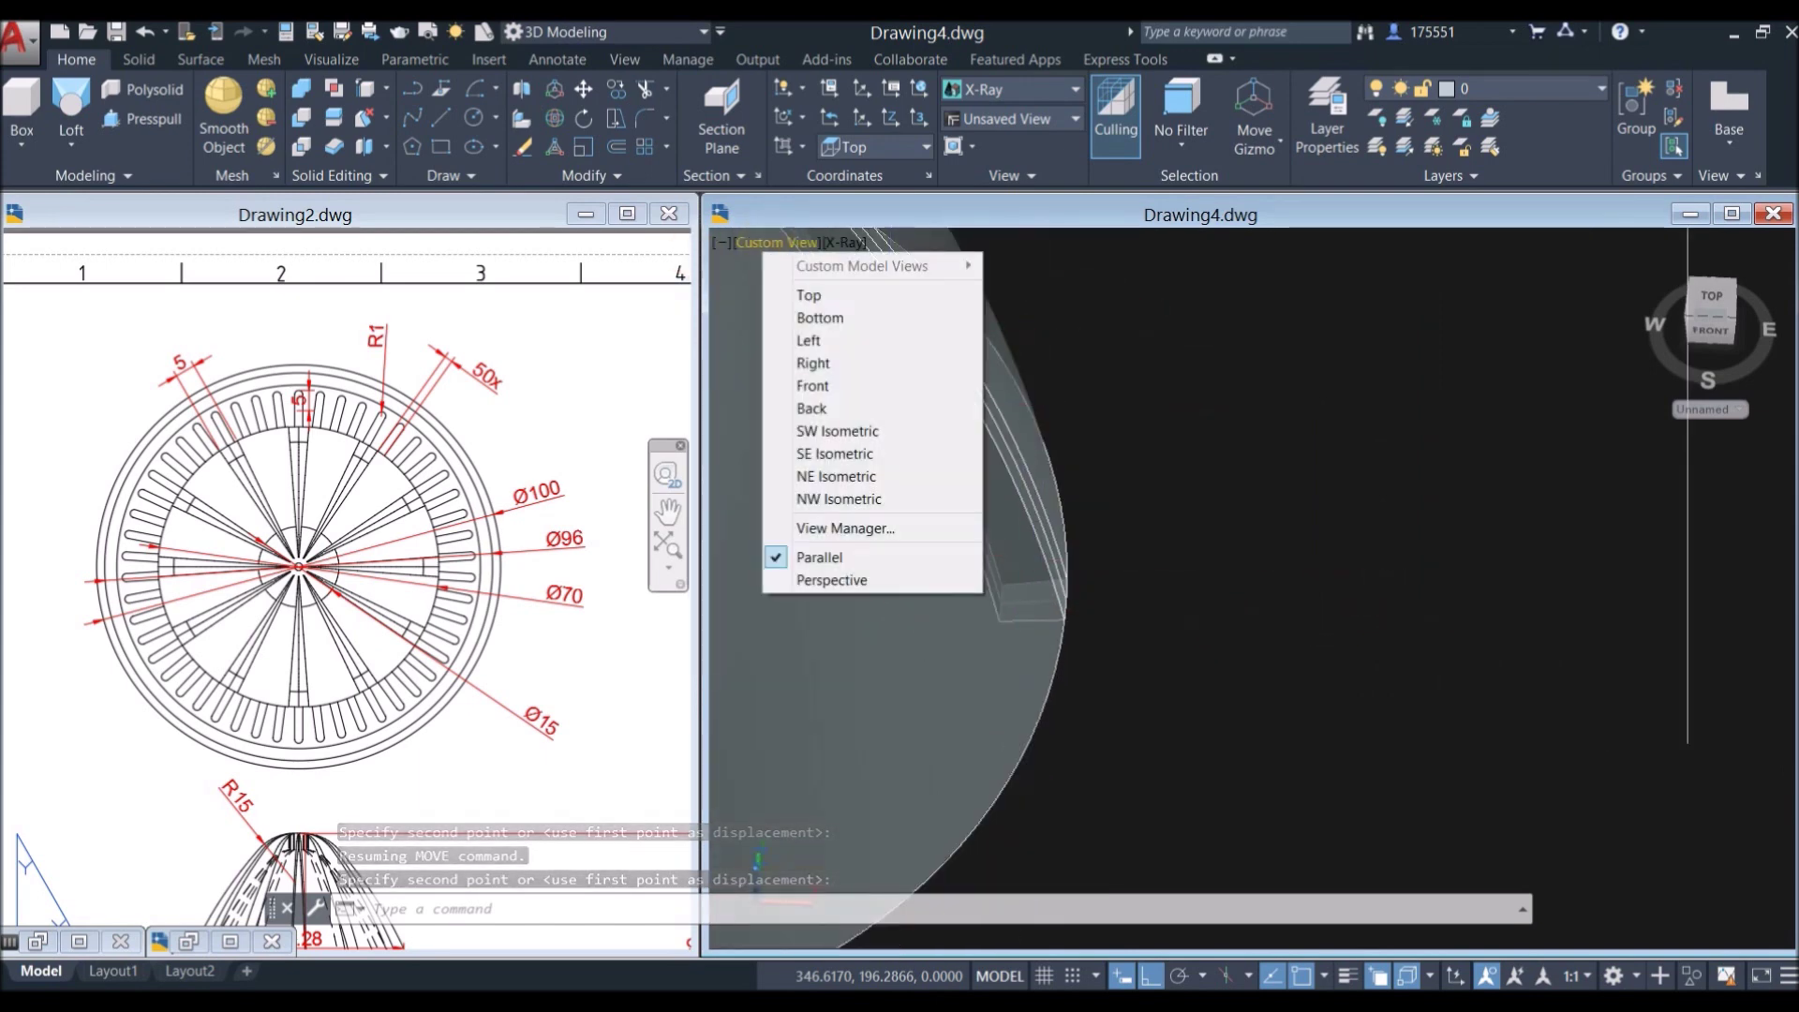
left_click(807, 294)
scroll(1218, 562, "up", 5)
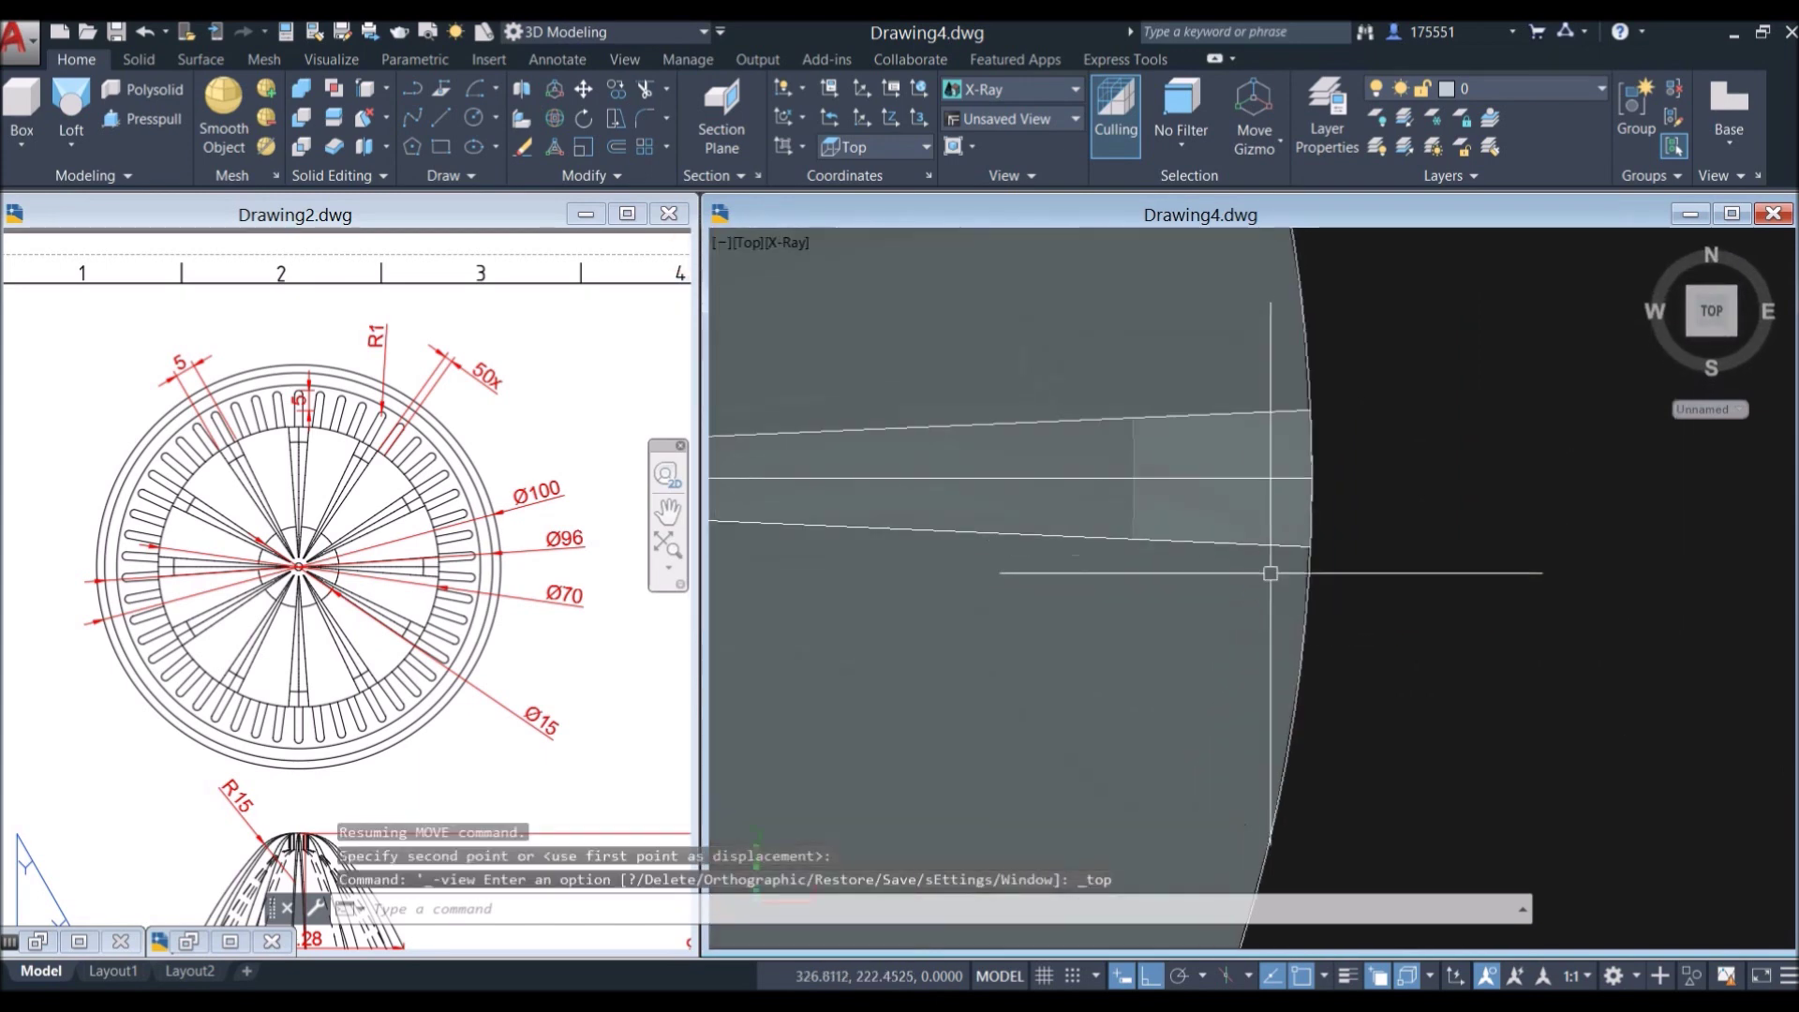
scroll(1299, 526, "up", 4)
left_click(1150, 475)
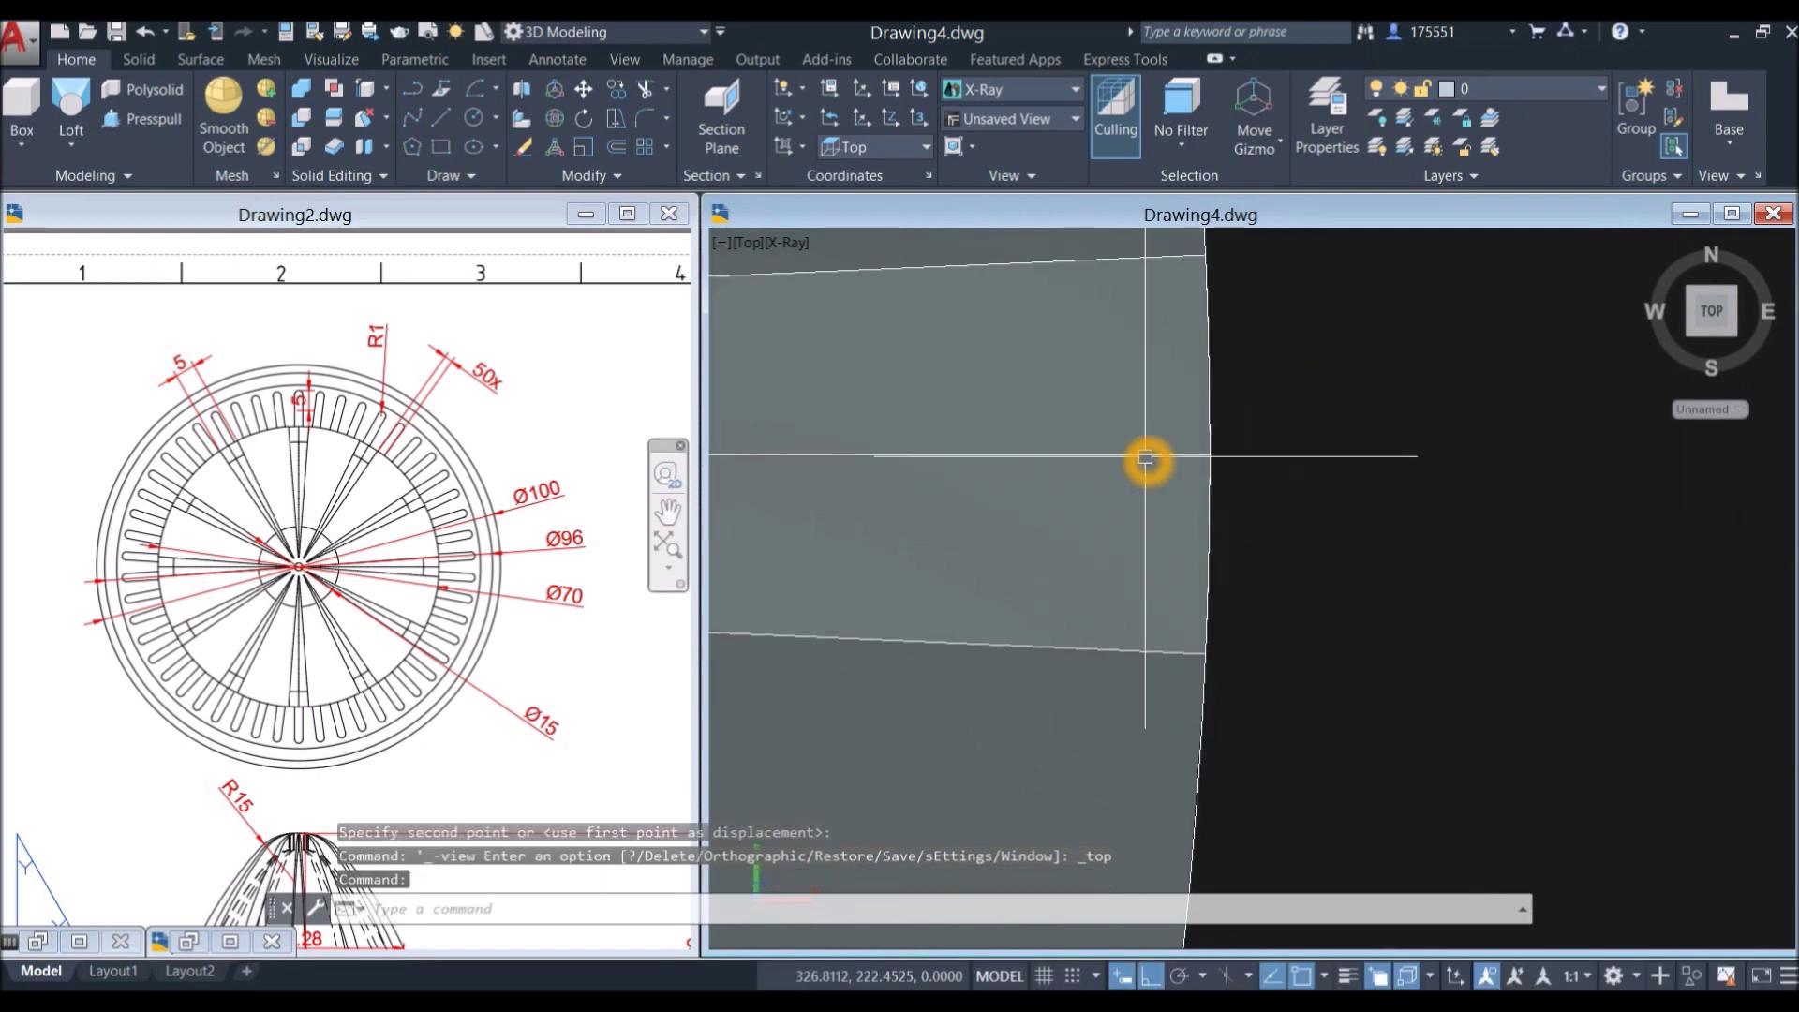
left_click(1145, 456)
scroll(1225, 430, "down", 5)
middle_click_drag(1225, 430, 1116, 478)
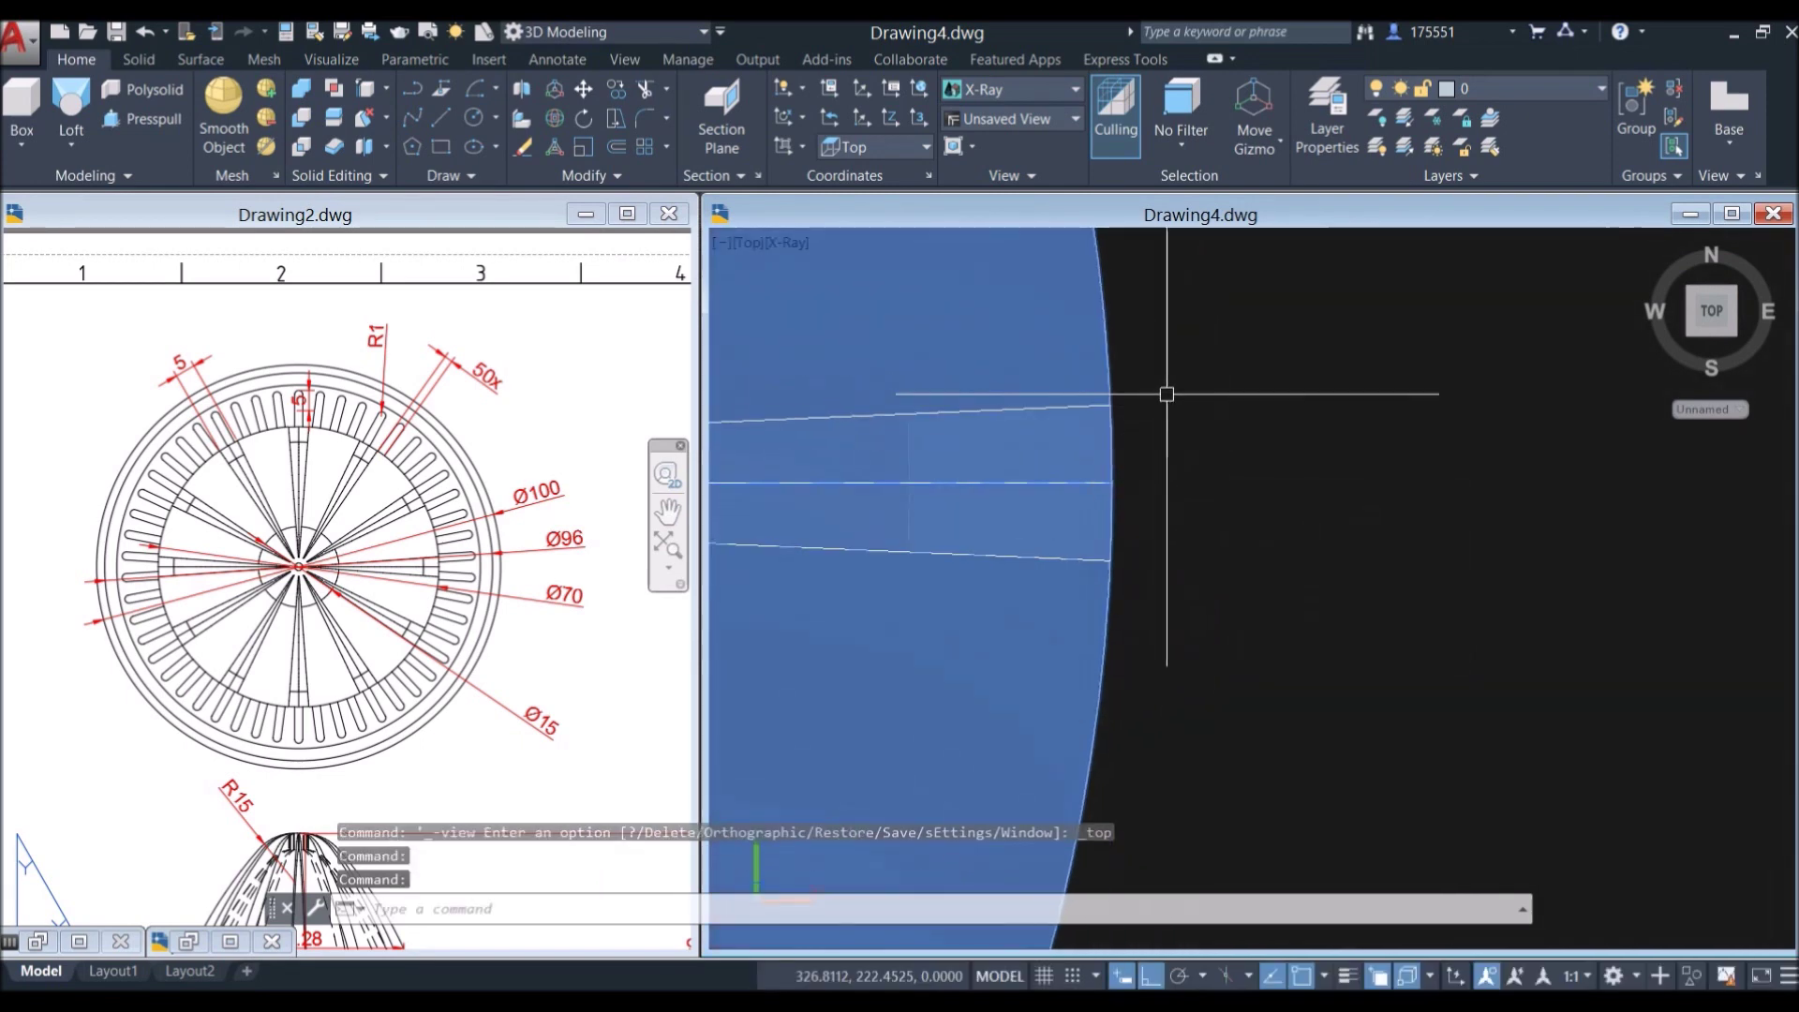
right_click(1167, 394)
left_click(1209, 538)
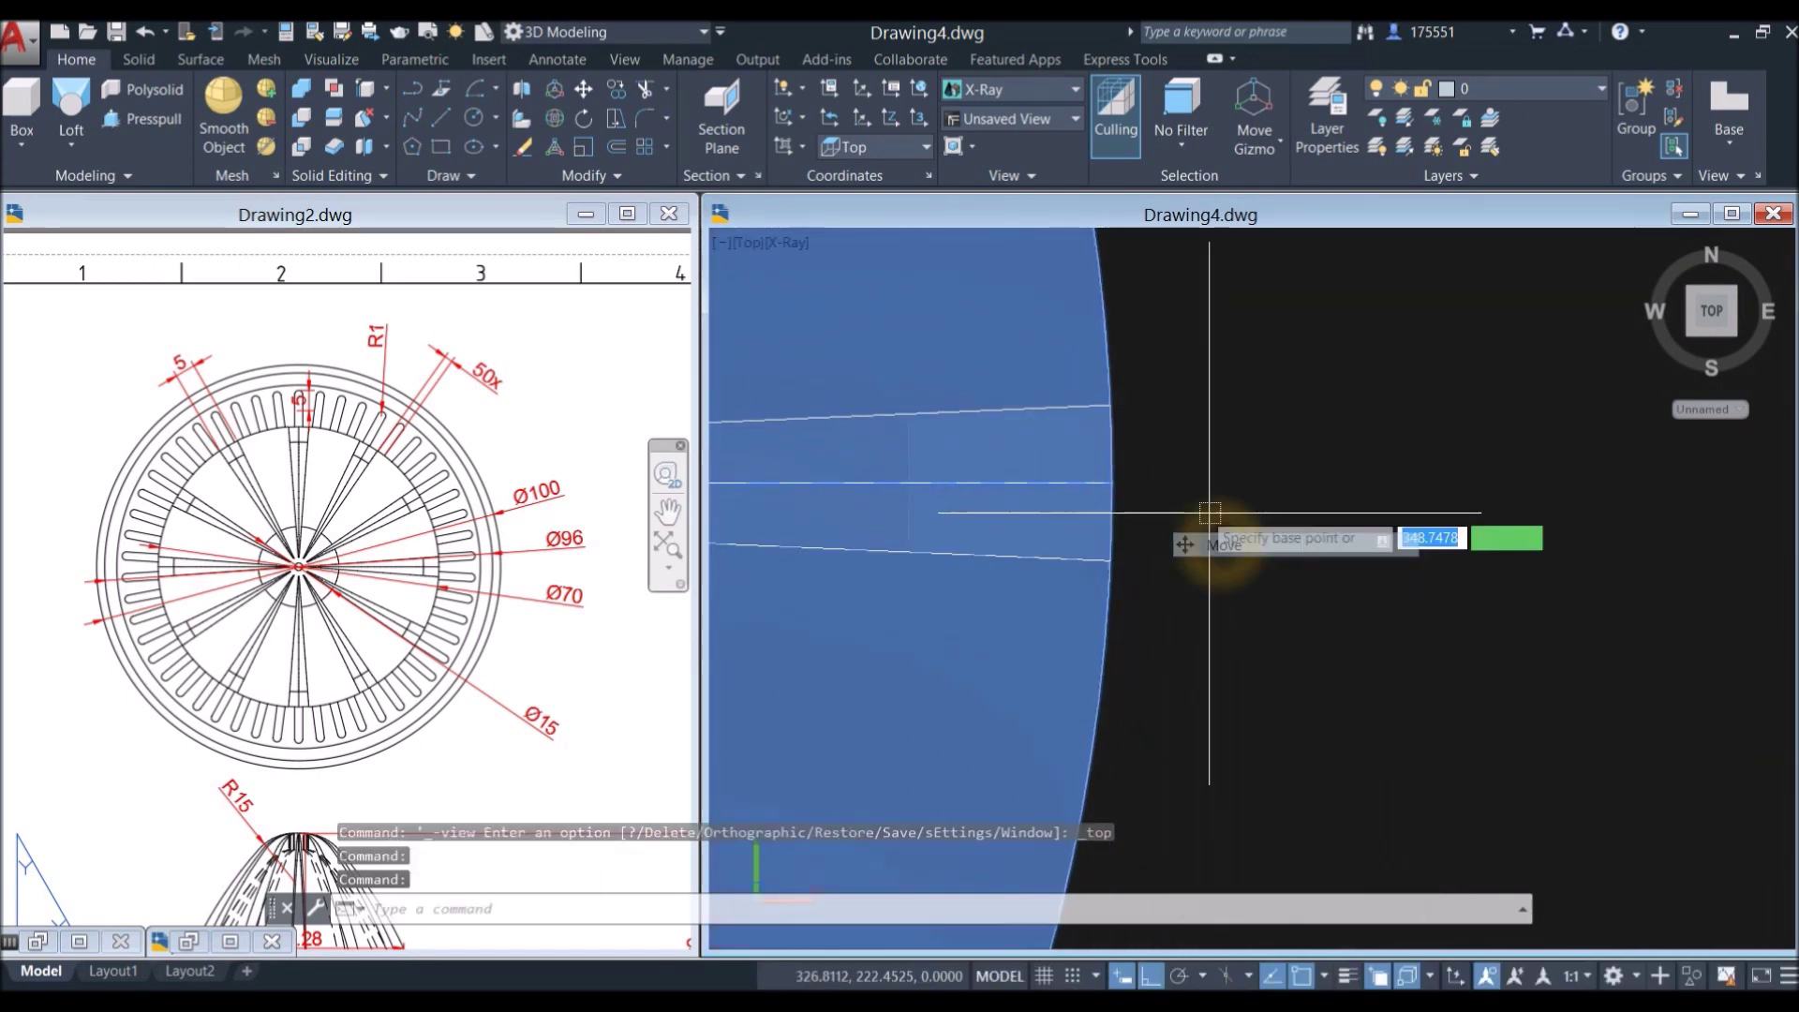
left_click(1129, 479)
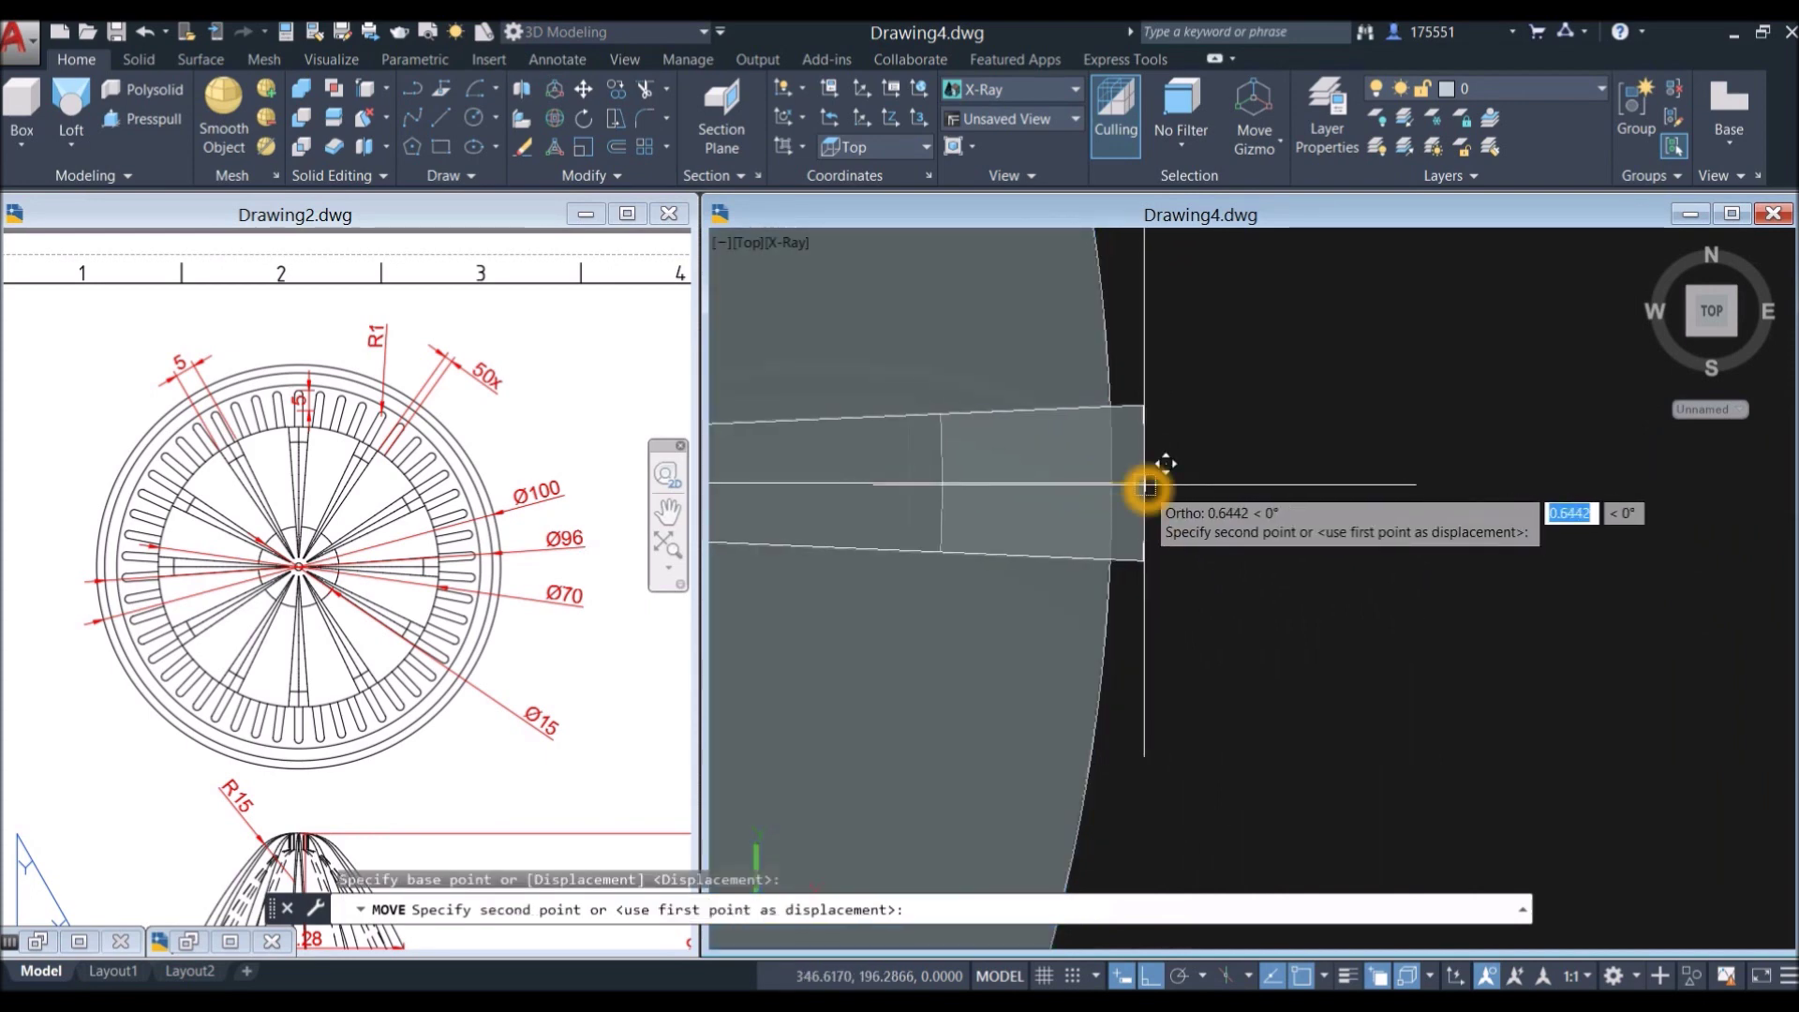
type(".2")
key("Return")
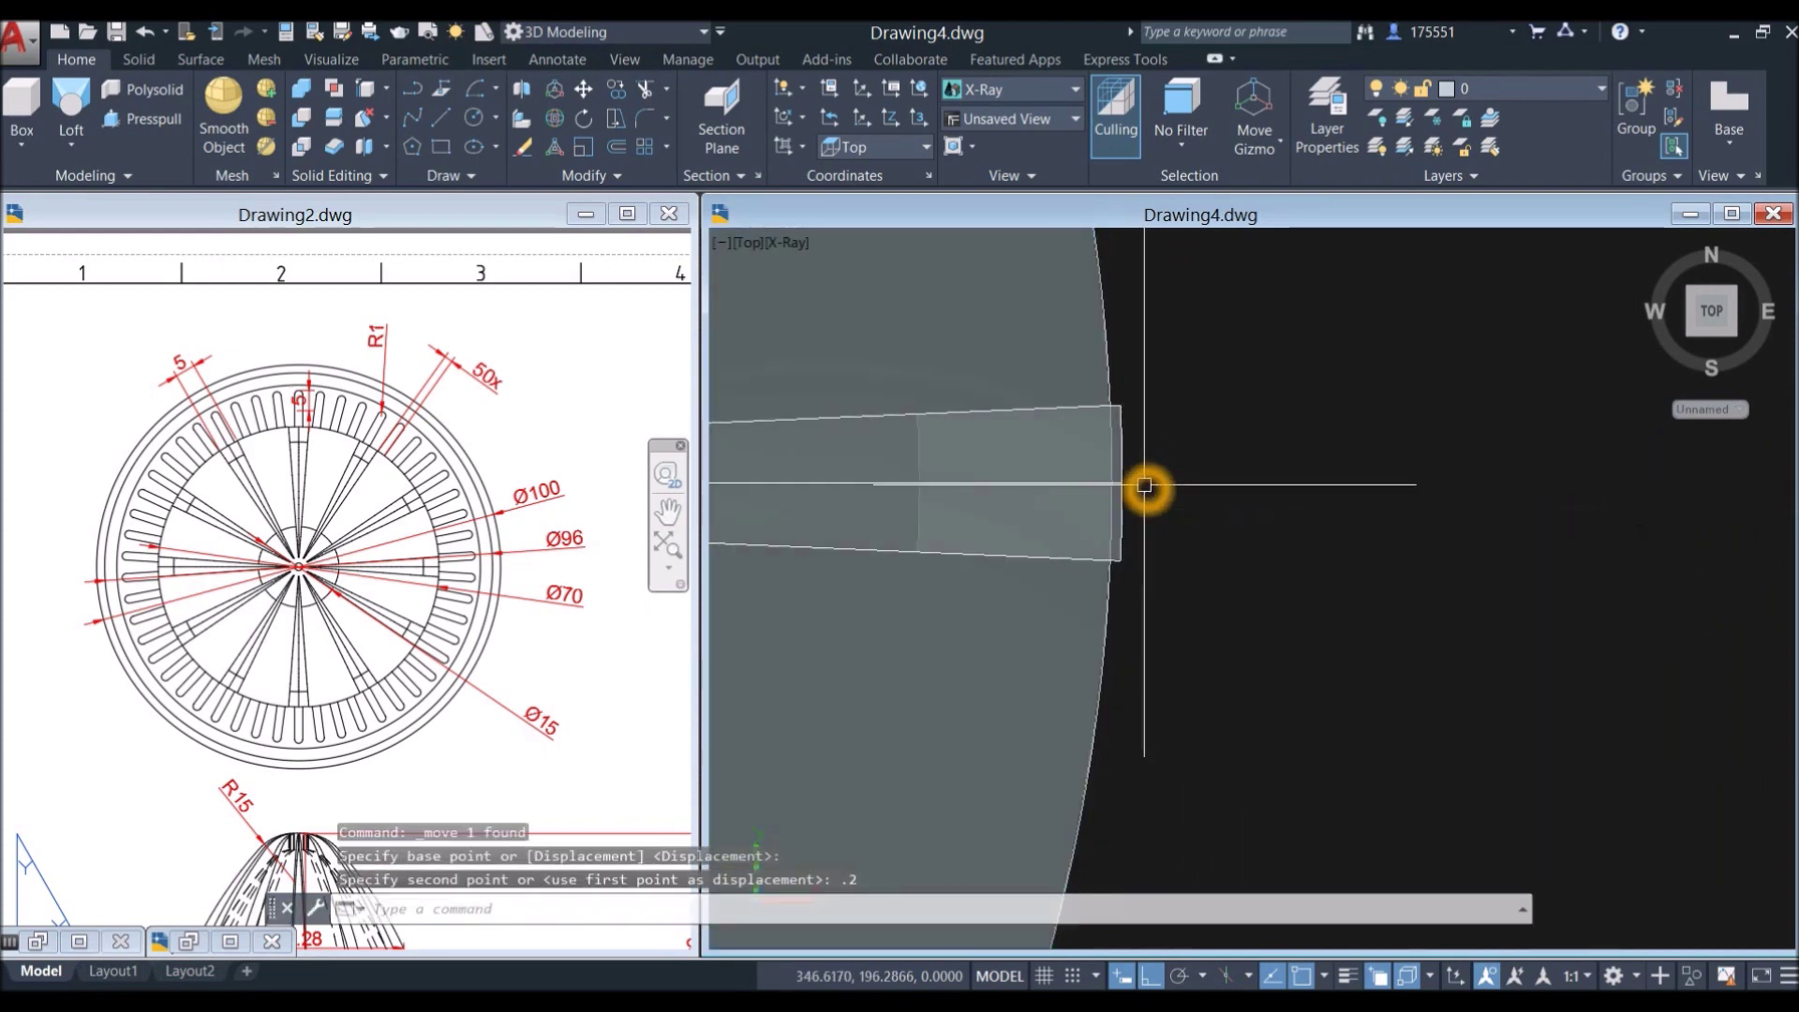
Step: Inspect the shifted rib against the dome solid, then clear the selection
scroll(1166, 476, "up", 2)
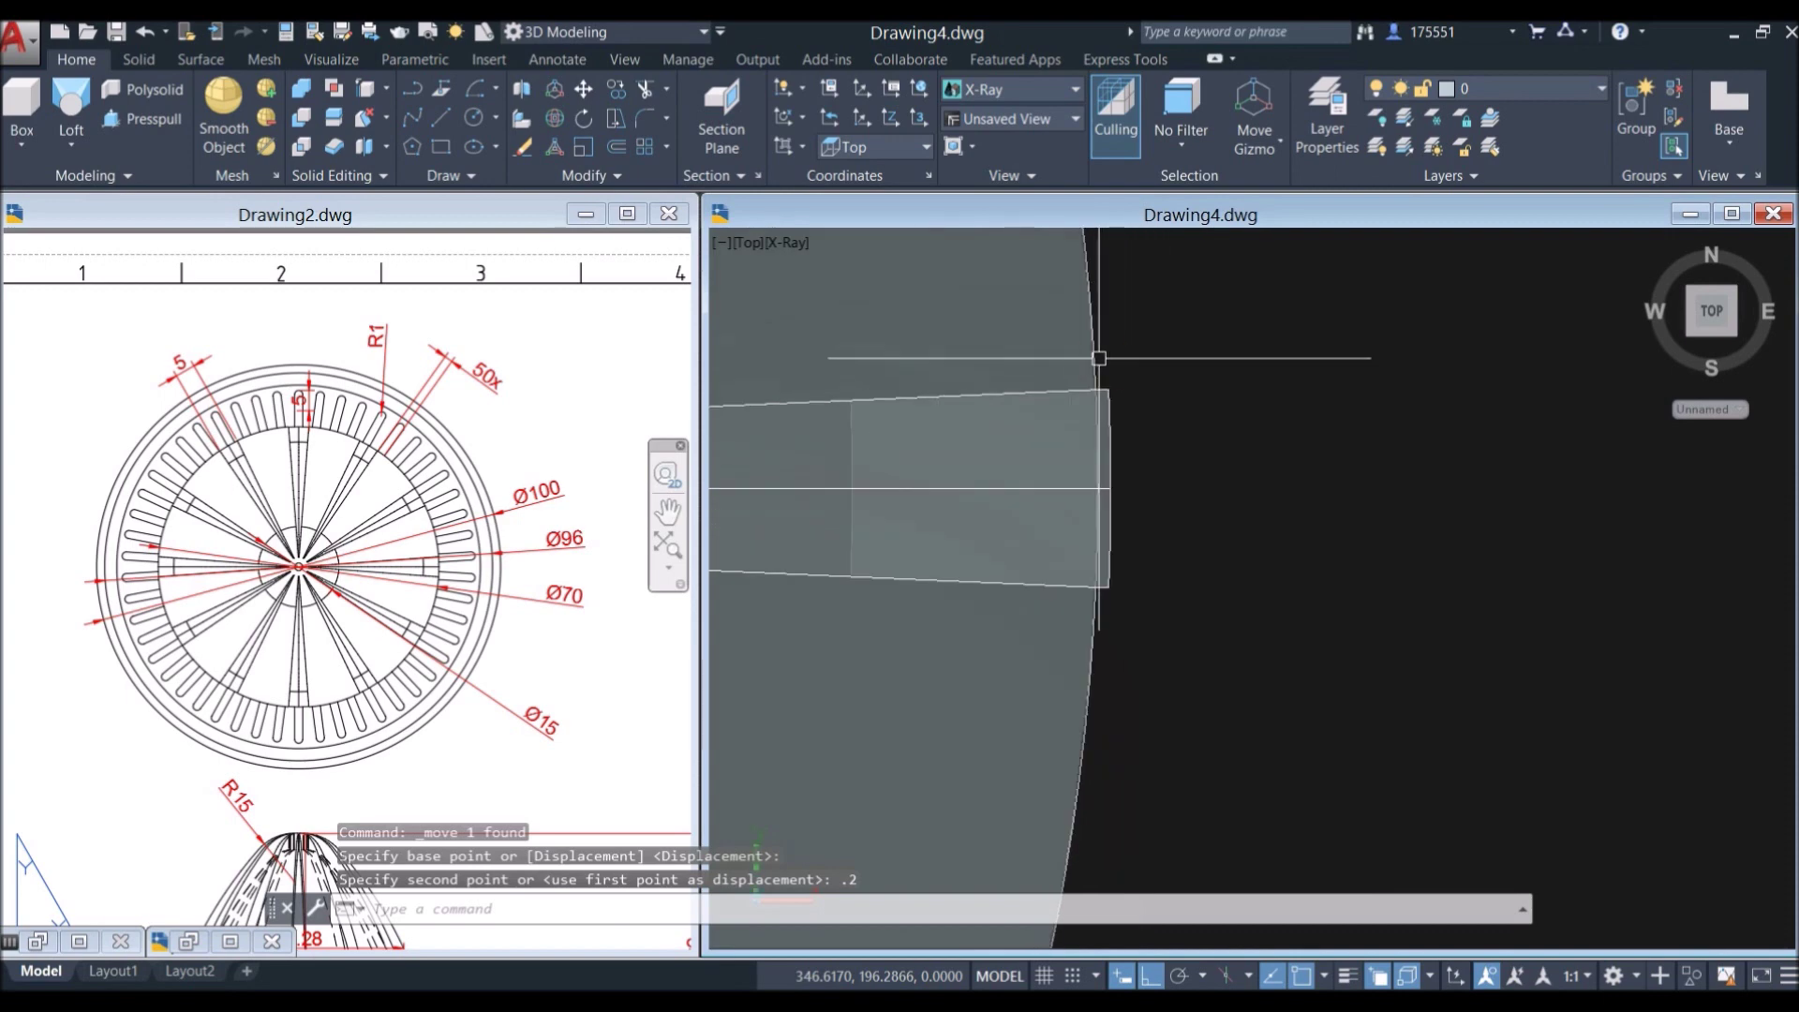
scroll(1086, 344, "down", 2)
middle_click_drag(1086, 344, 1168, 490)
scroll(1161, 514, "up", 3)
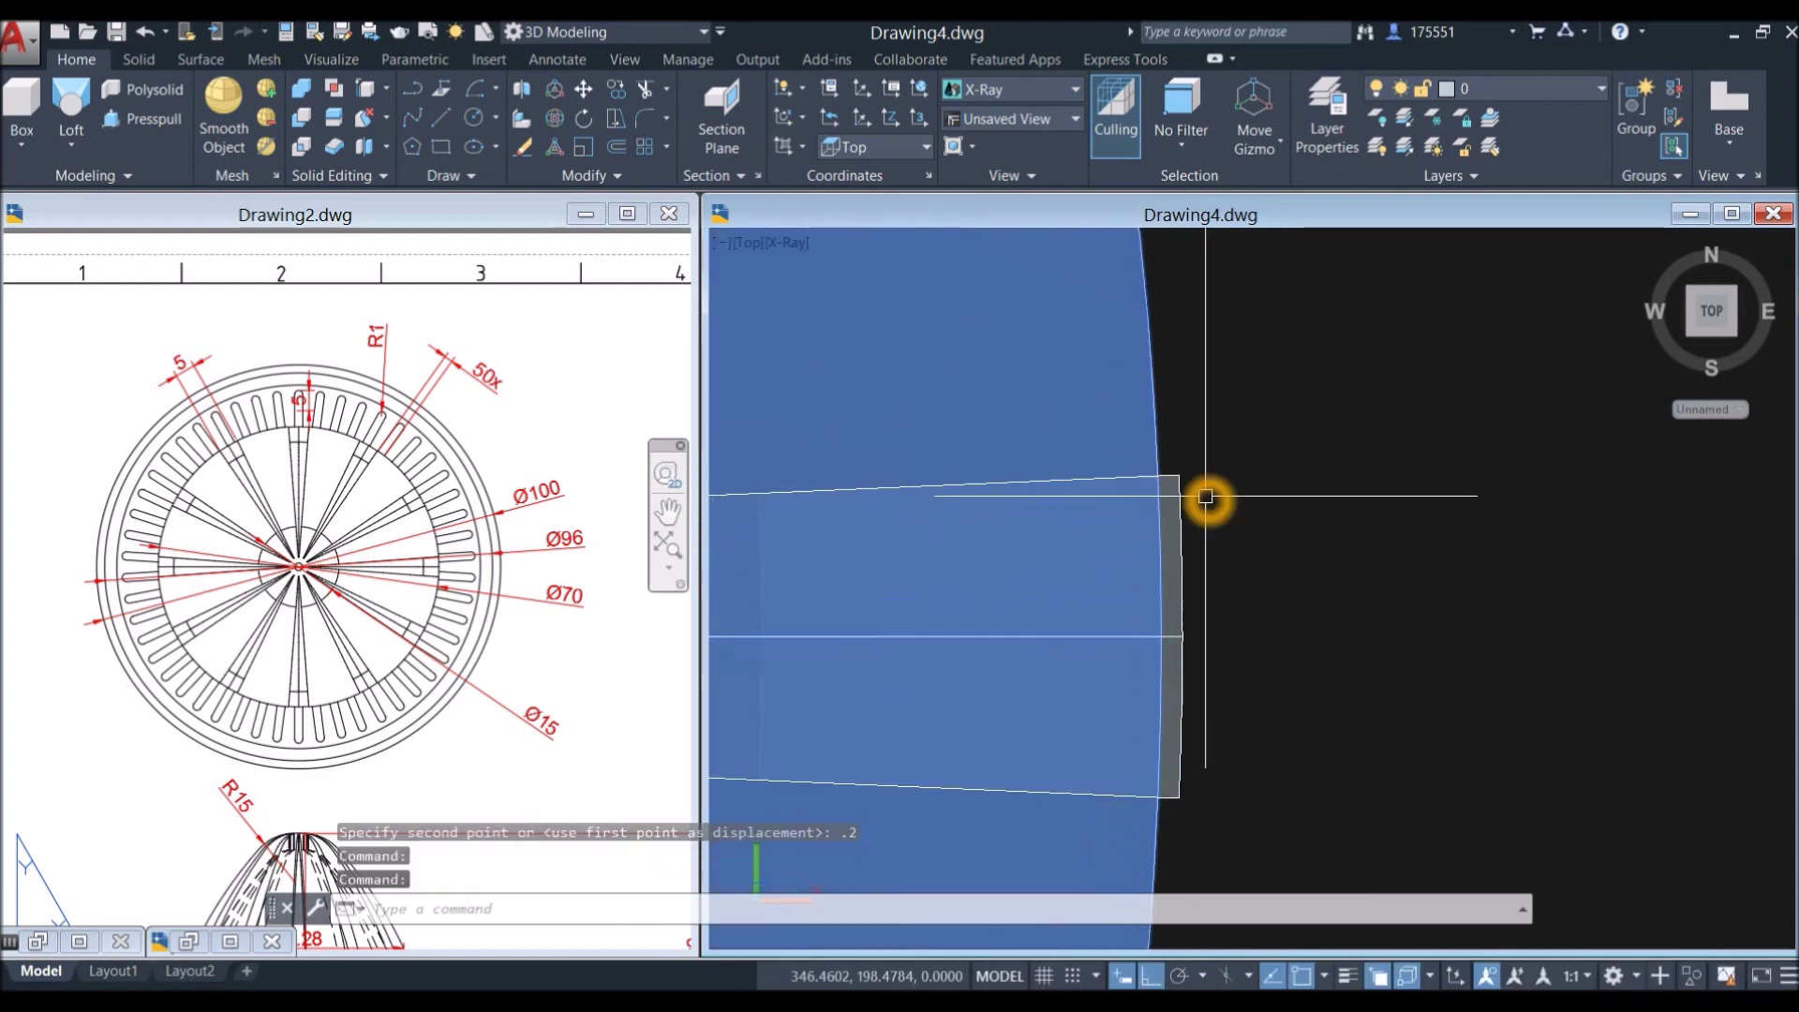
key("Escape")
scroll(1204, 449, "down", 2)
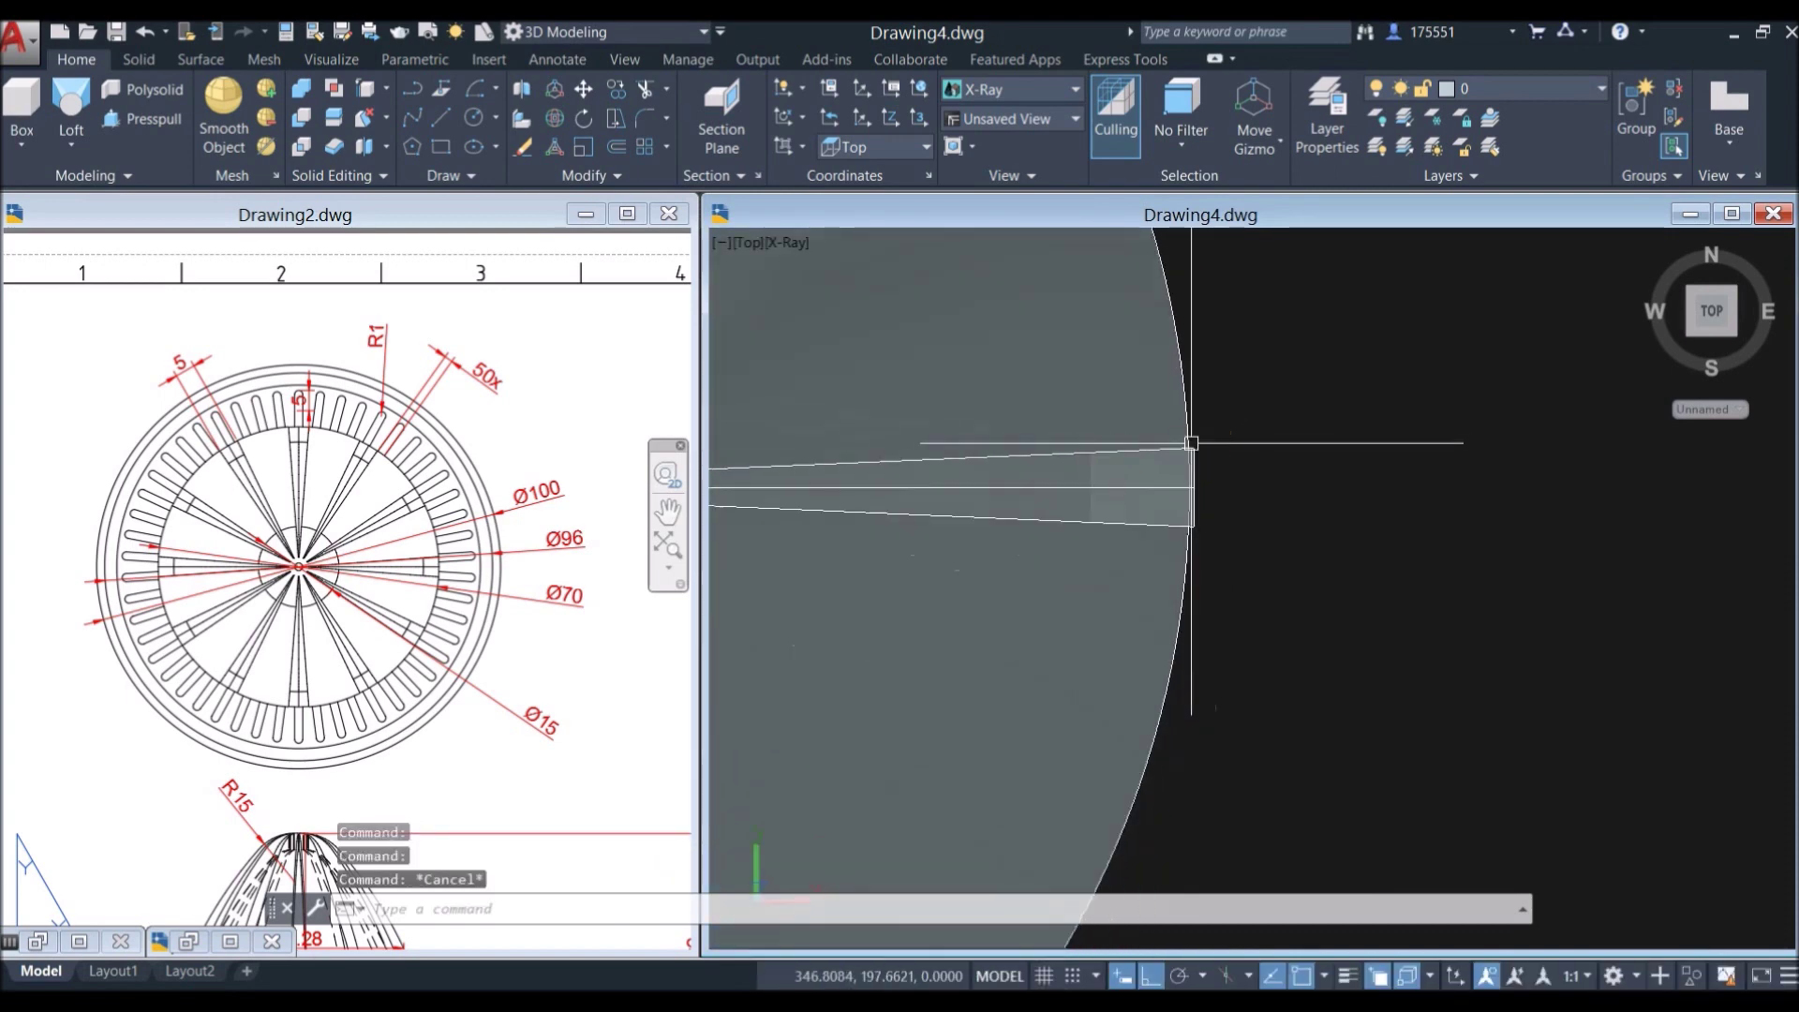
left_click(1181, 390)
scroll(1230, 374, "down", 4)
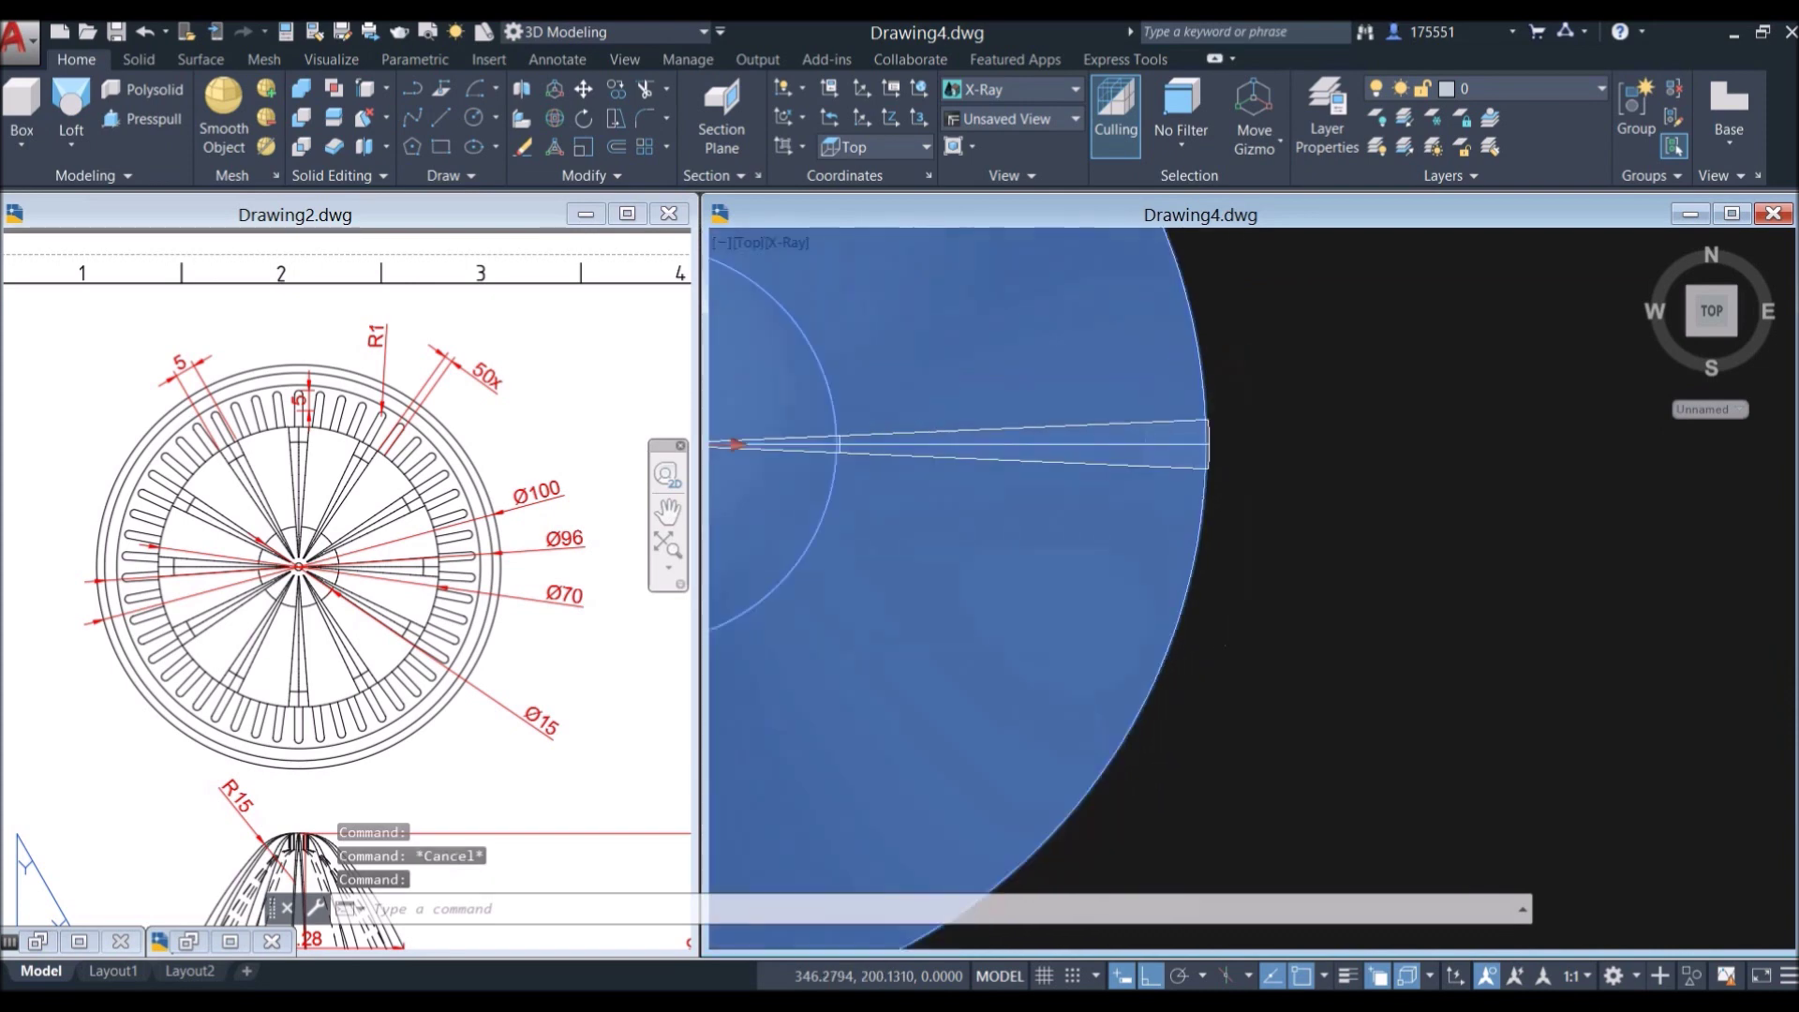
key("Escape")
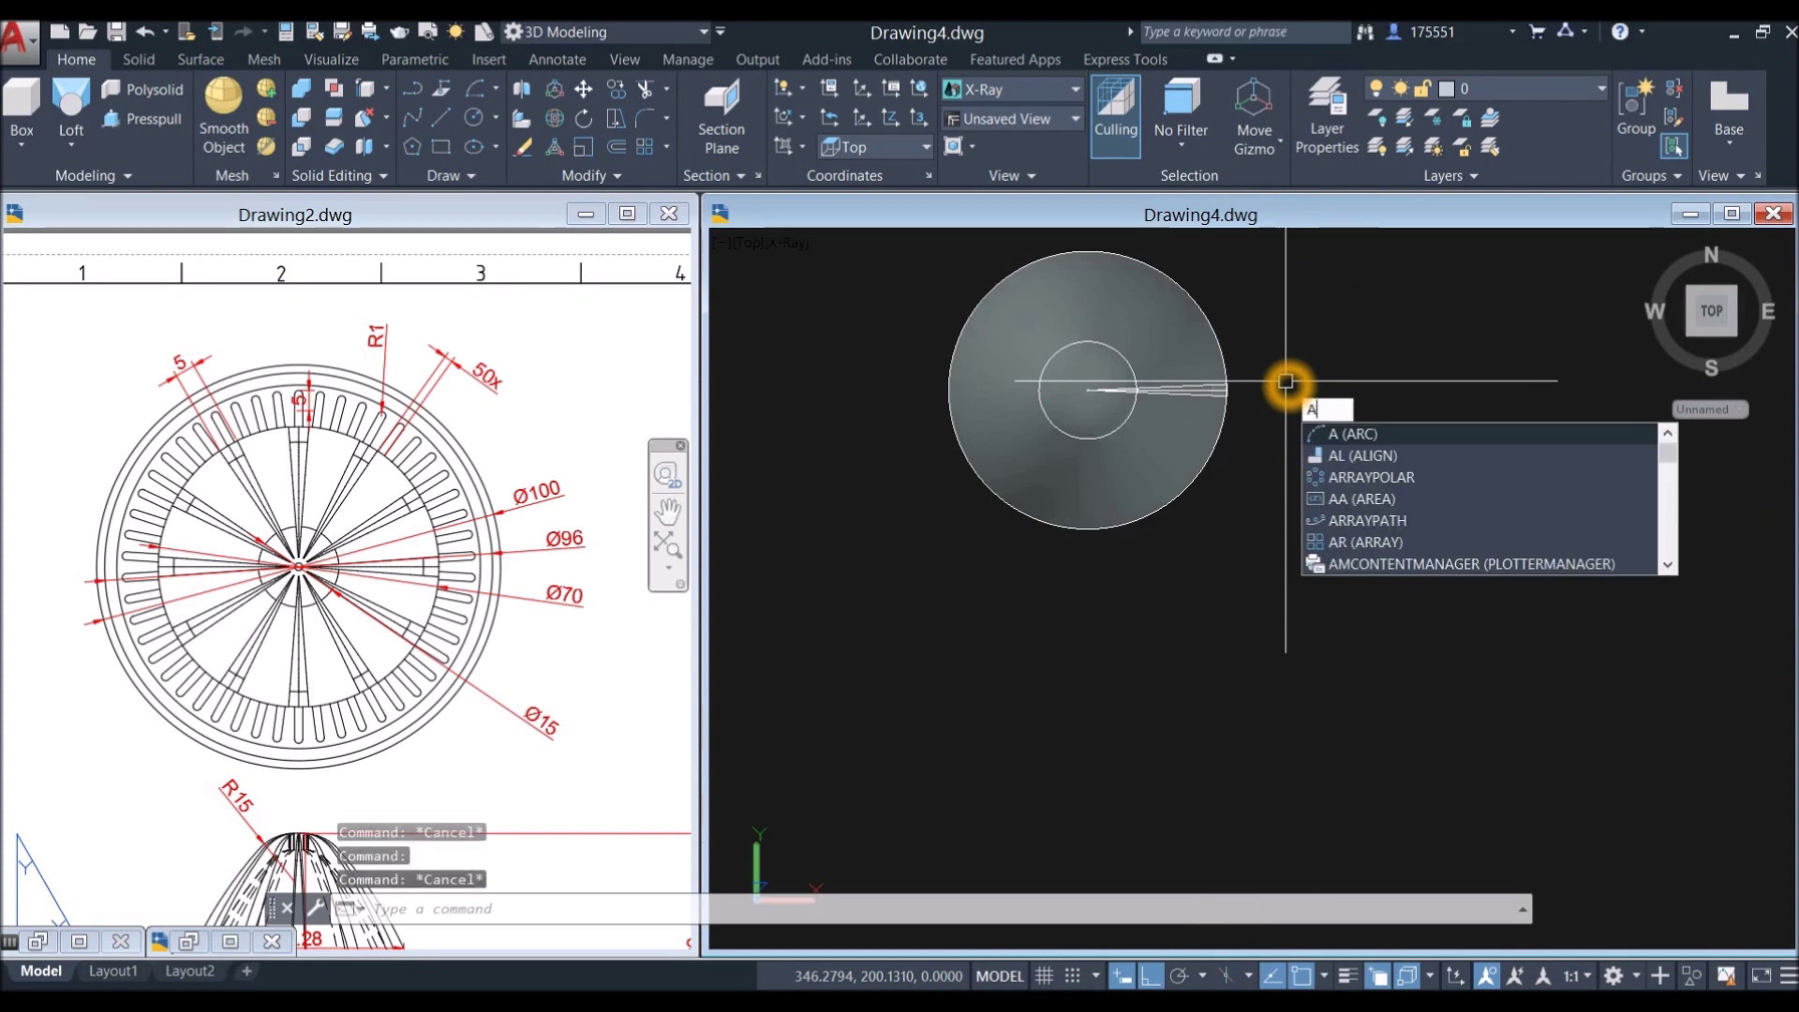
Step: Polar-array the wedge rib into 12 items around the disc's centre, found with the Center snap
left_click(1389, 477)
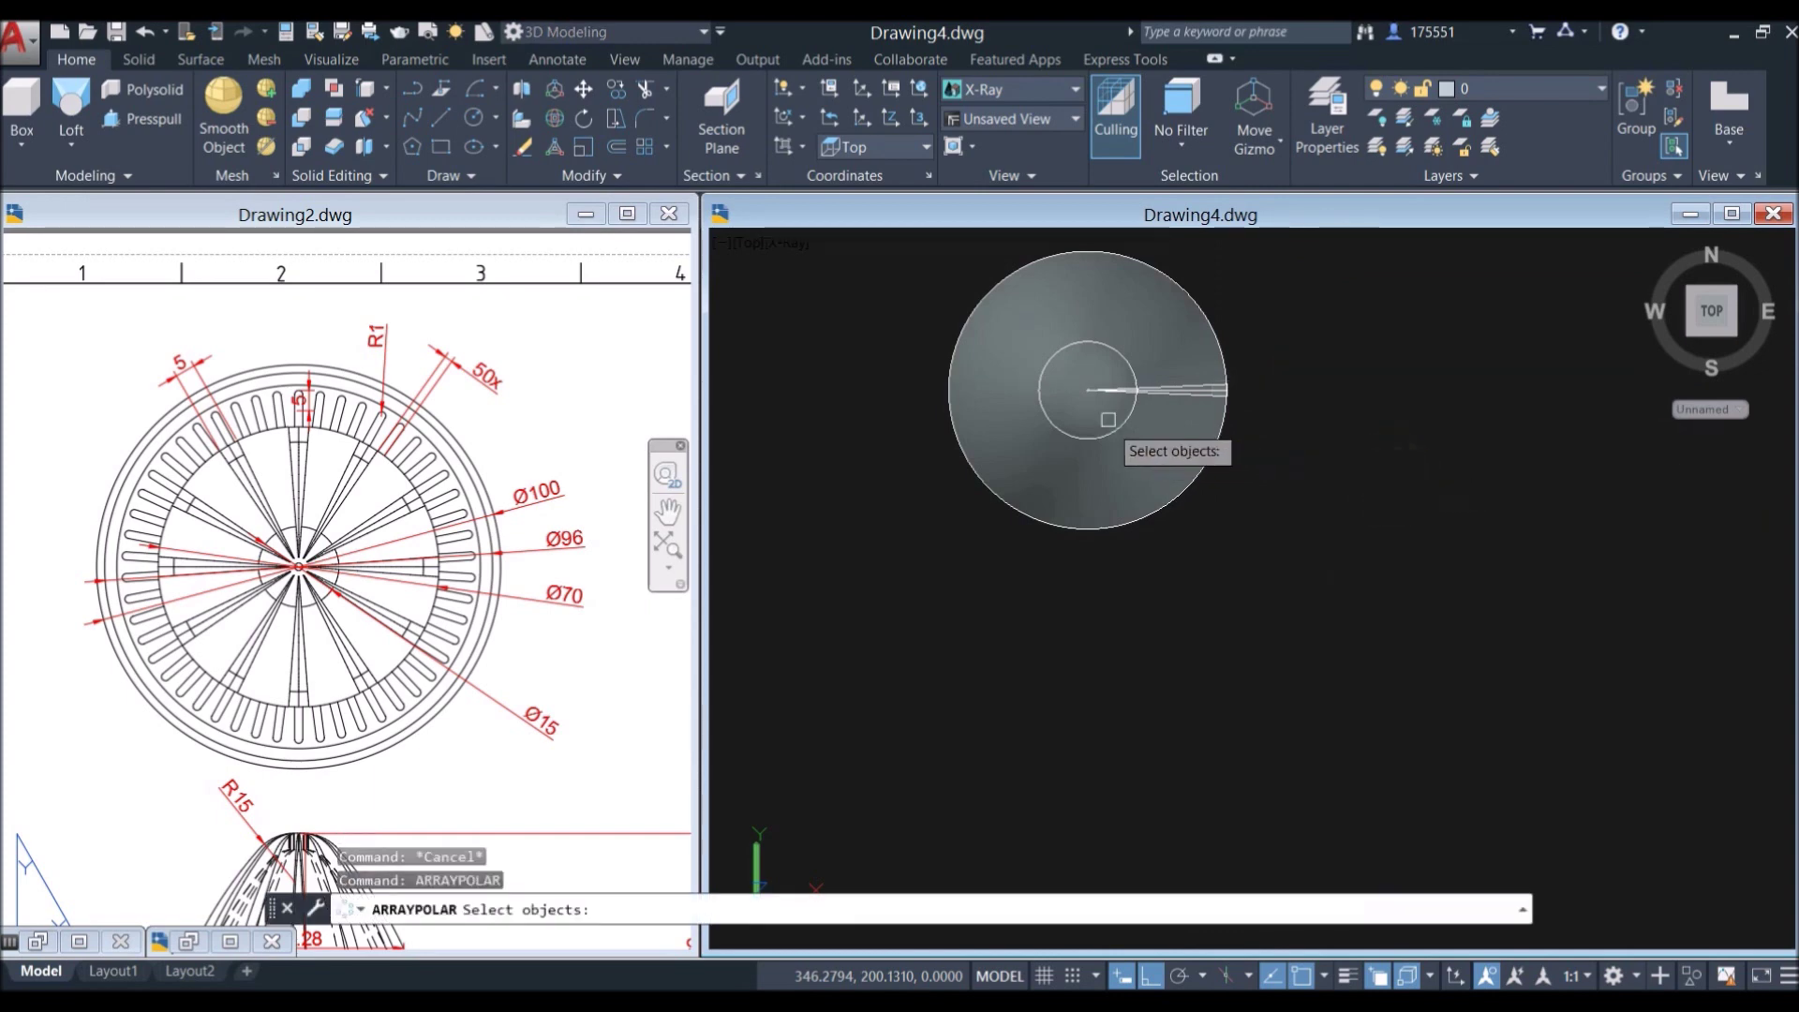
scroll(1141, 391, "up", 3)
scroll(1237, 406, "up", 2)
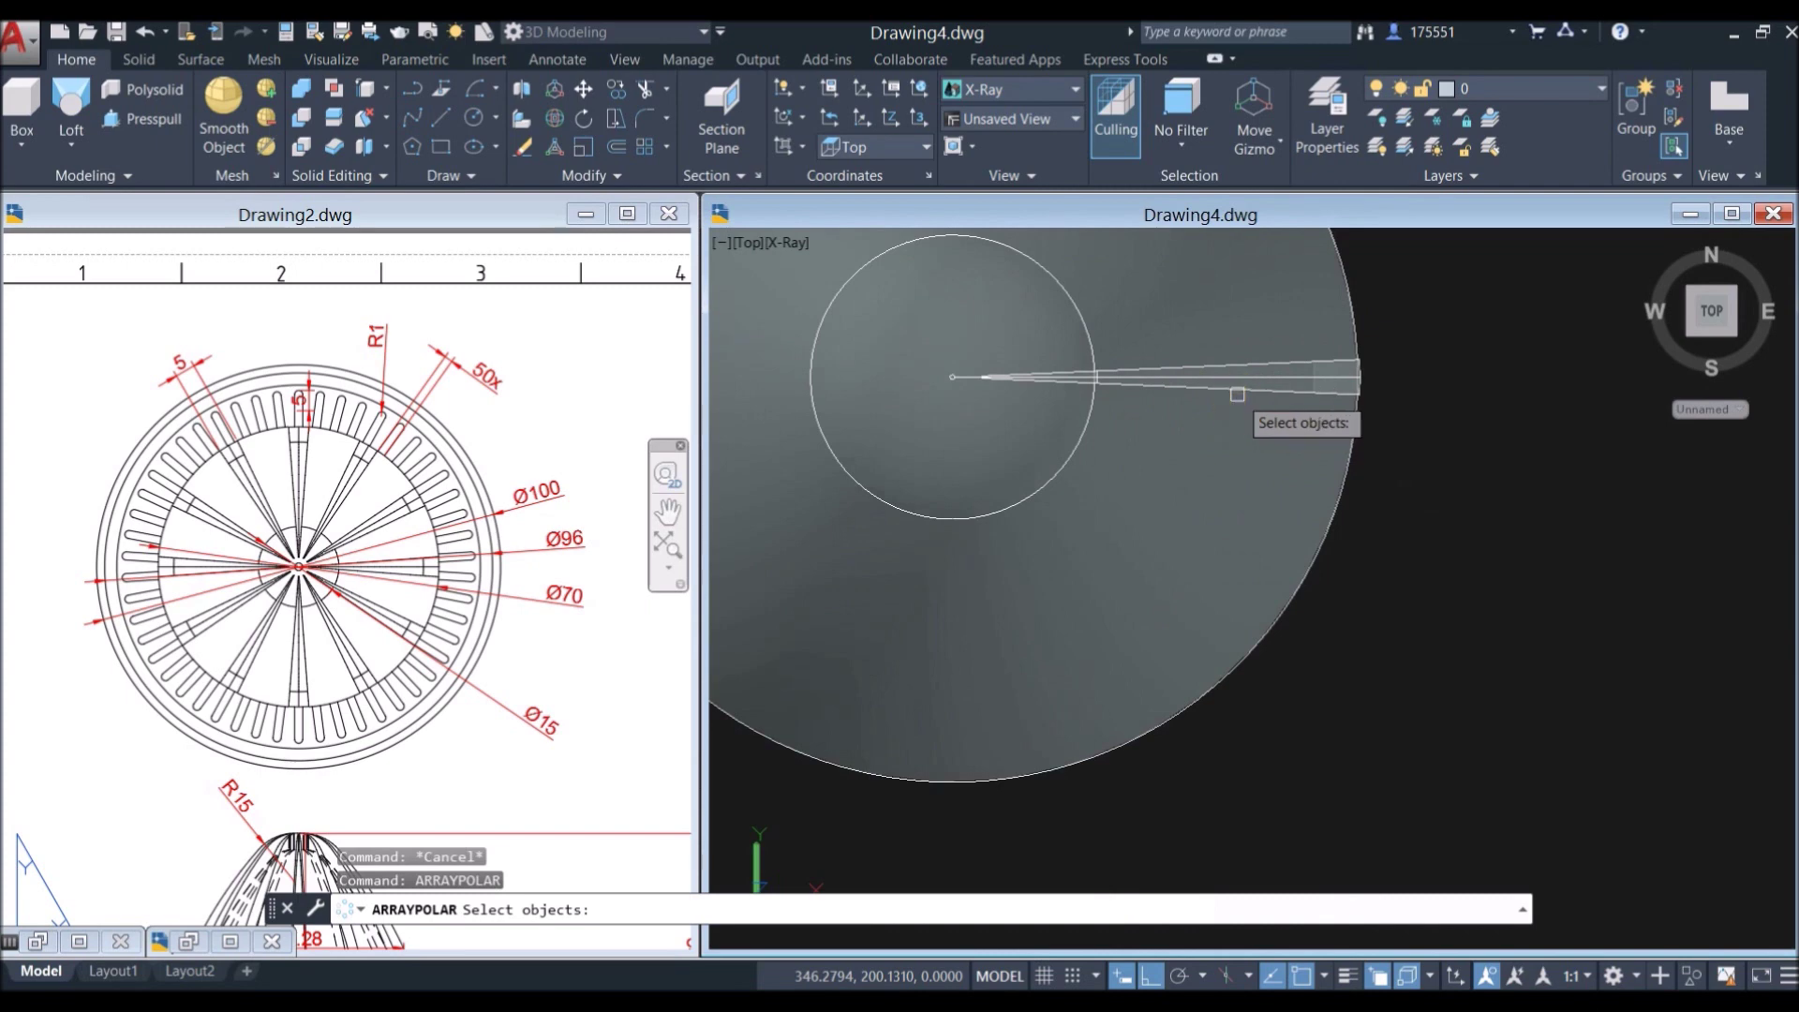
left_click(1237, 393)
scroll(1192, 384, "down", 2)
key("Return")
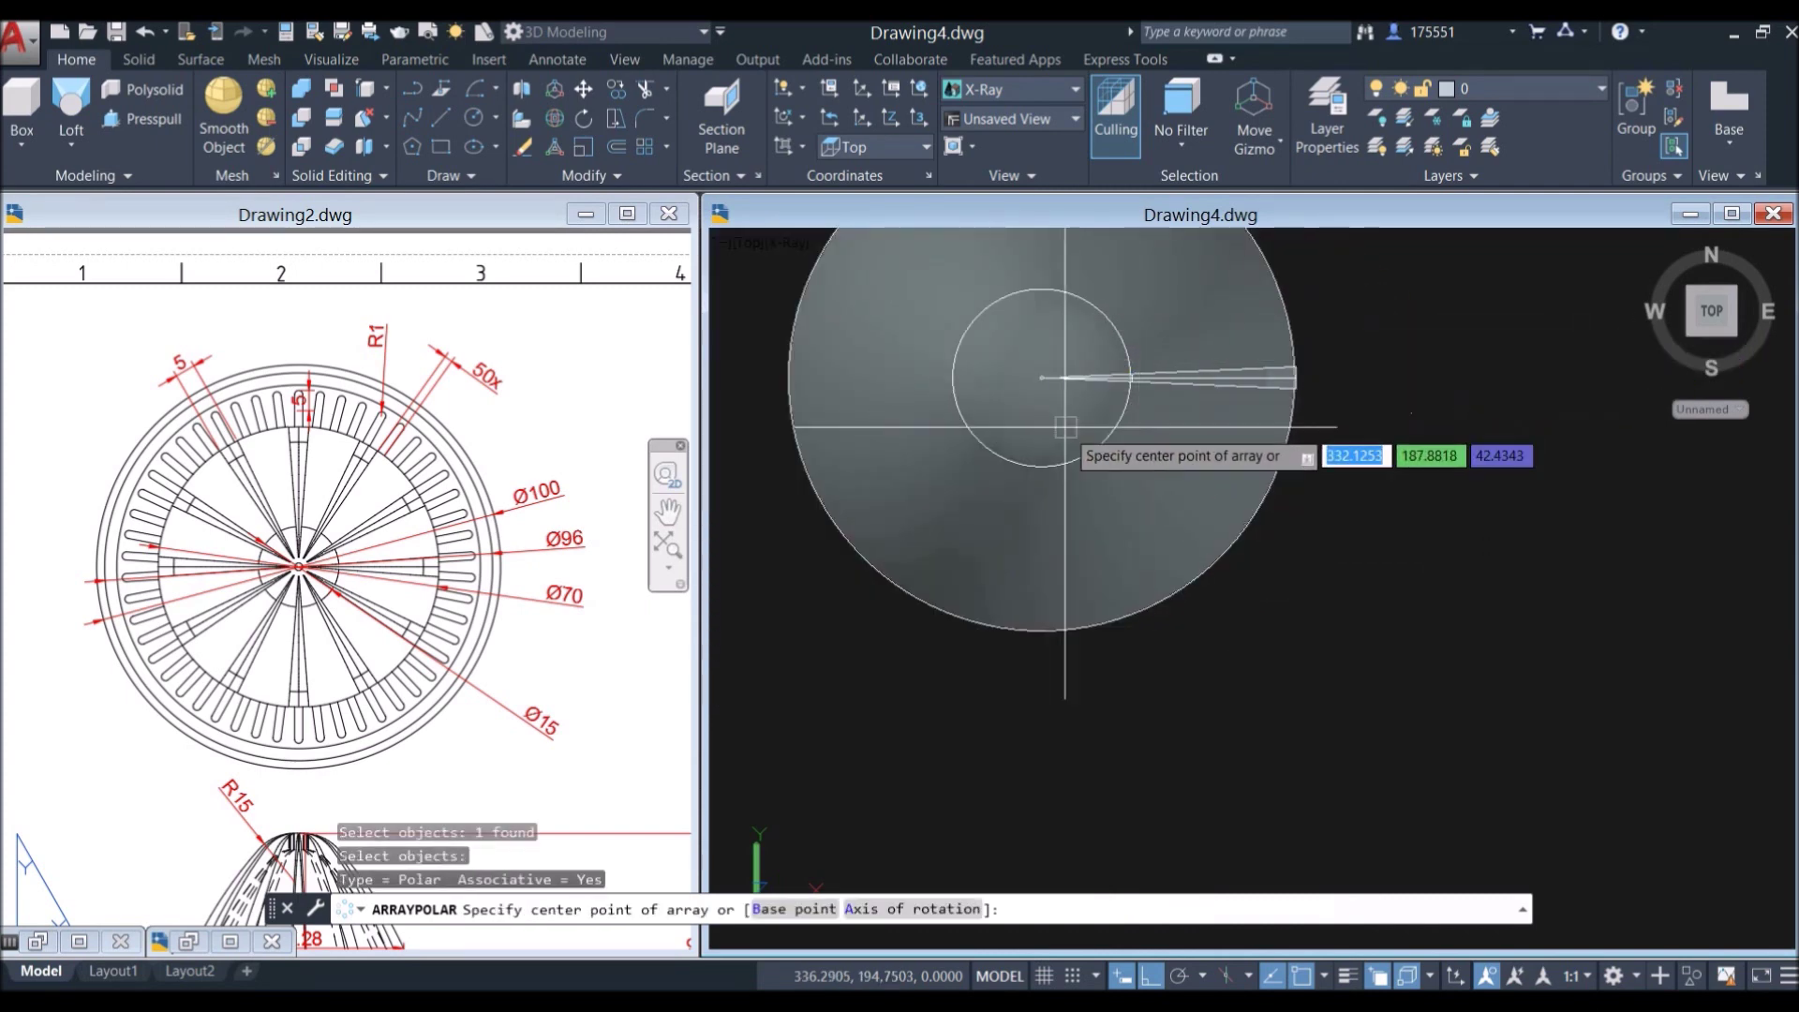
right_click(1045, 381, "shift")
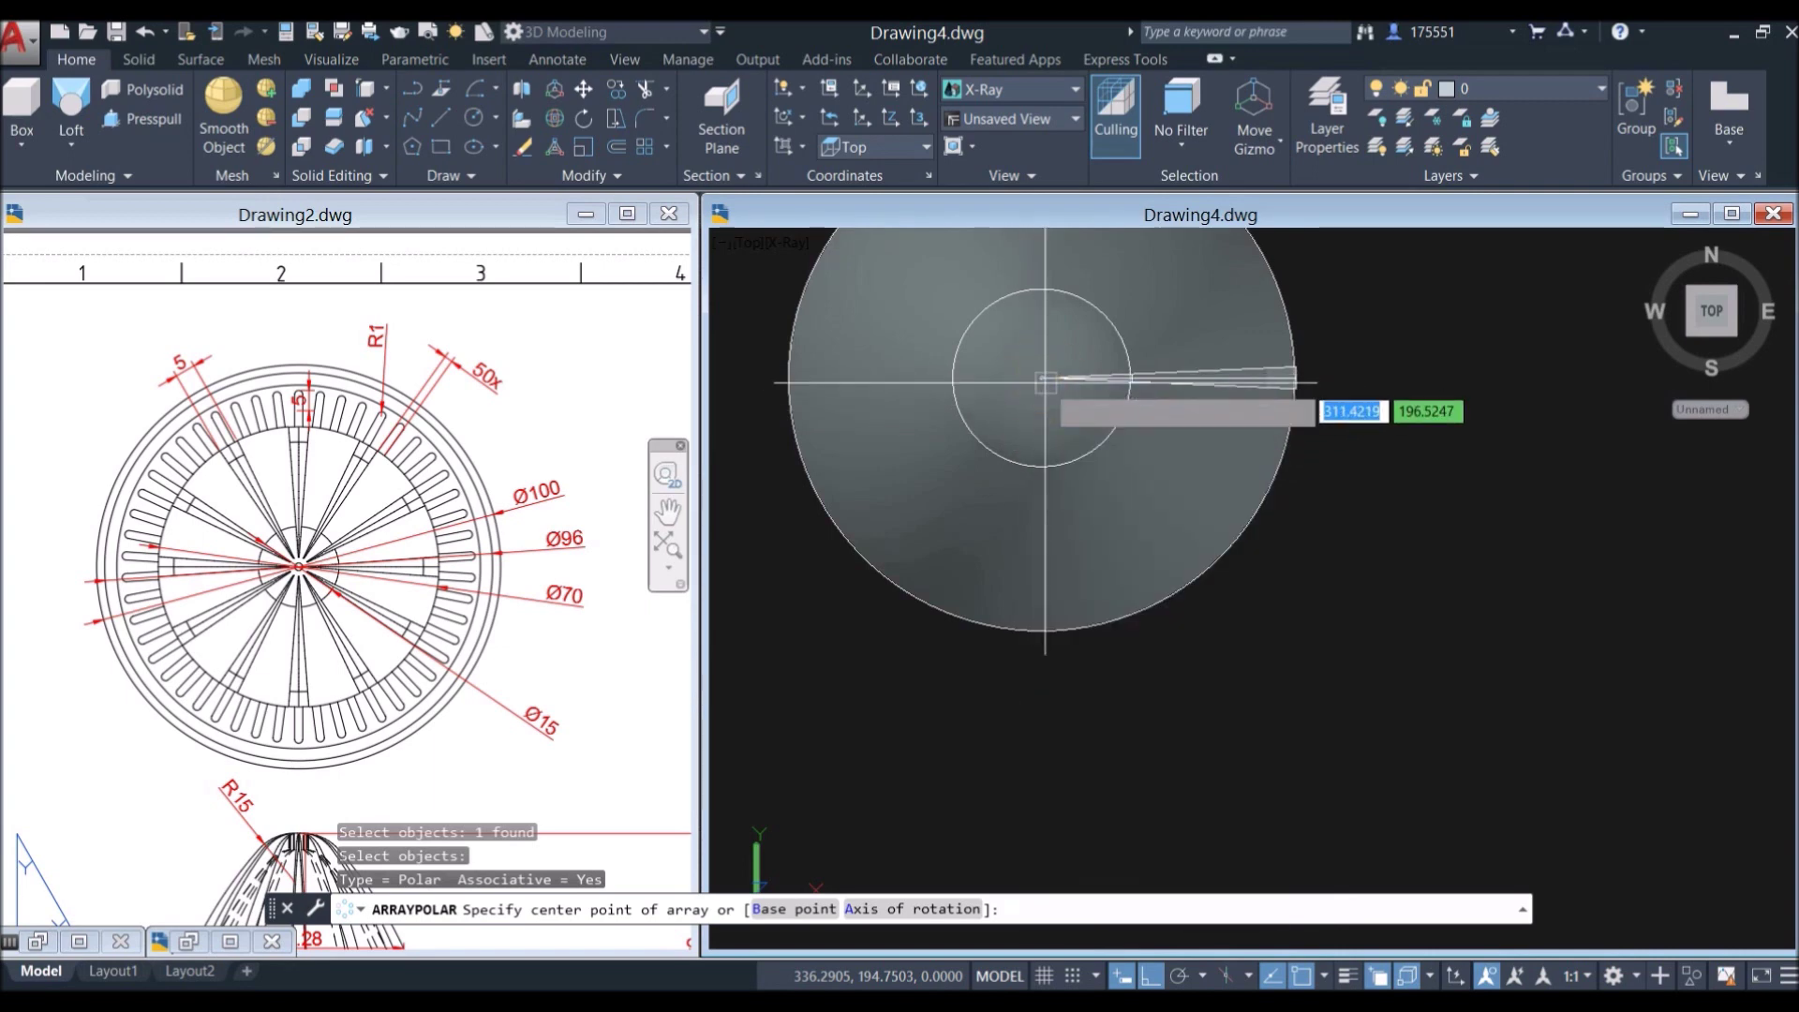
right_click(1133, 453, "shift")
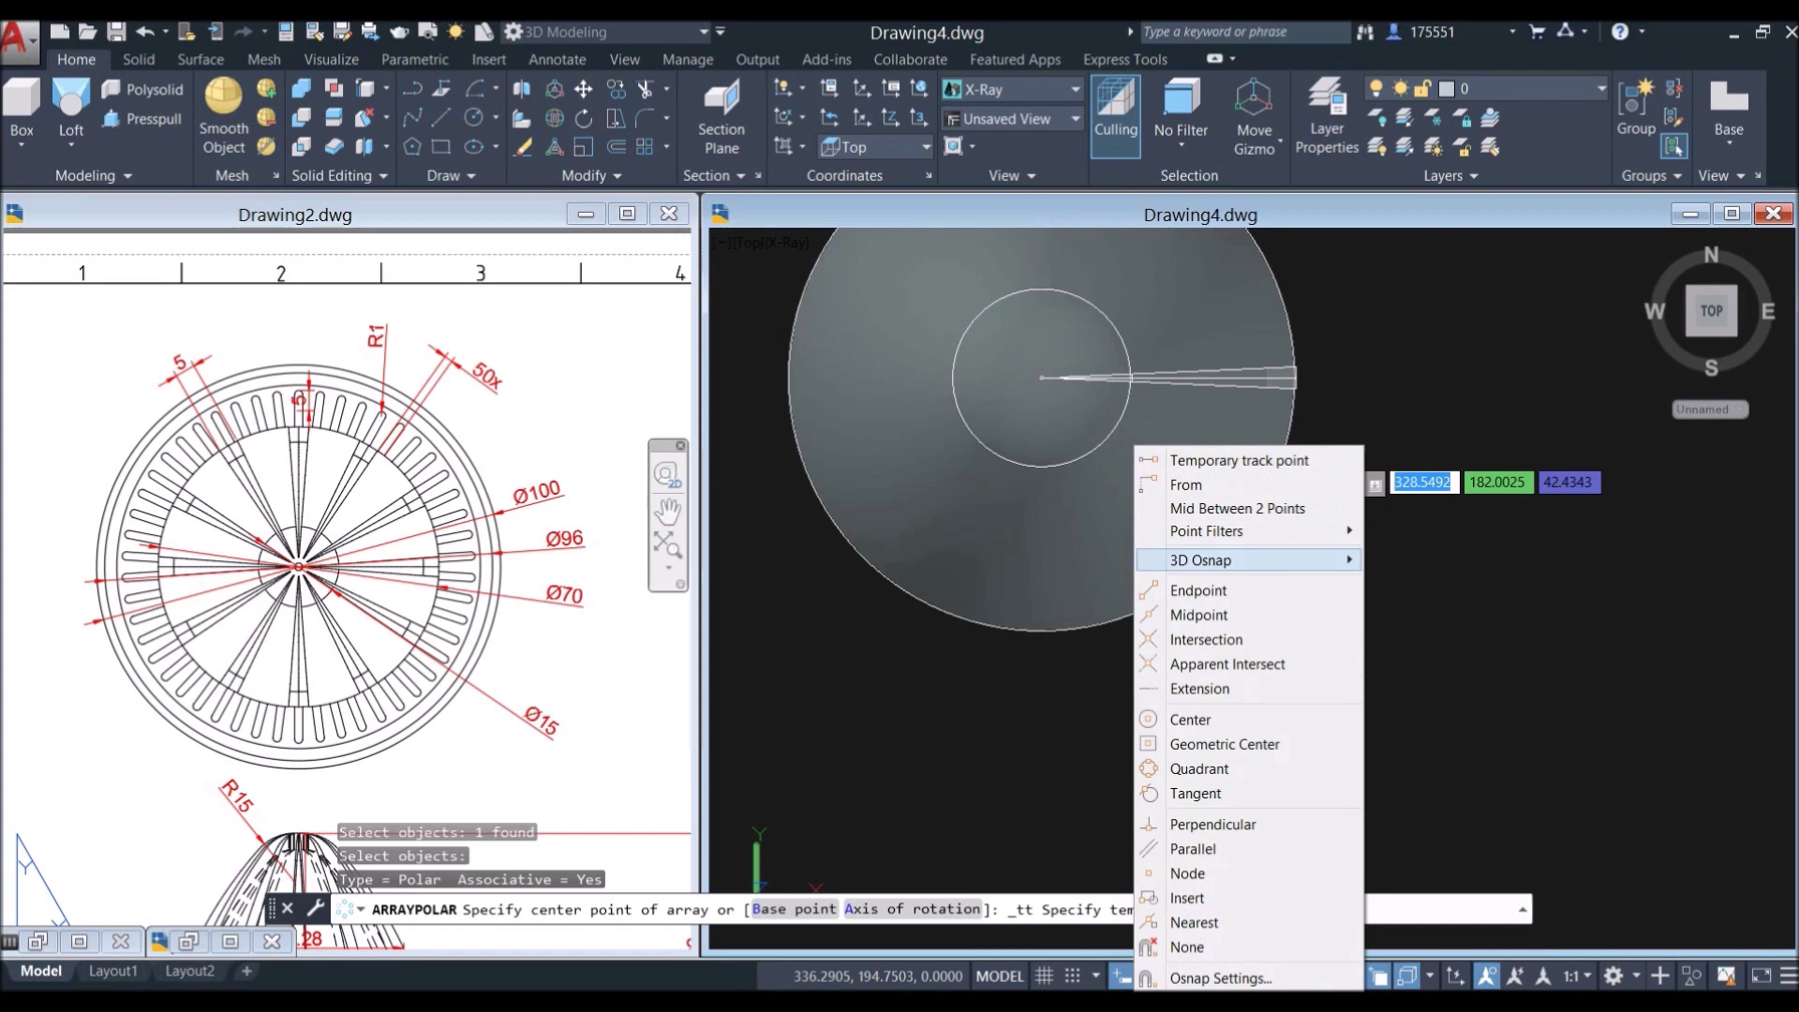
left_click(1190, 719)
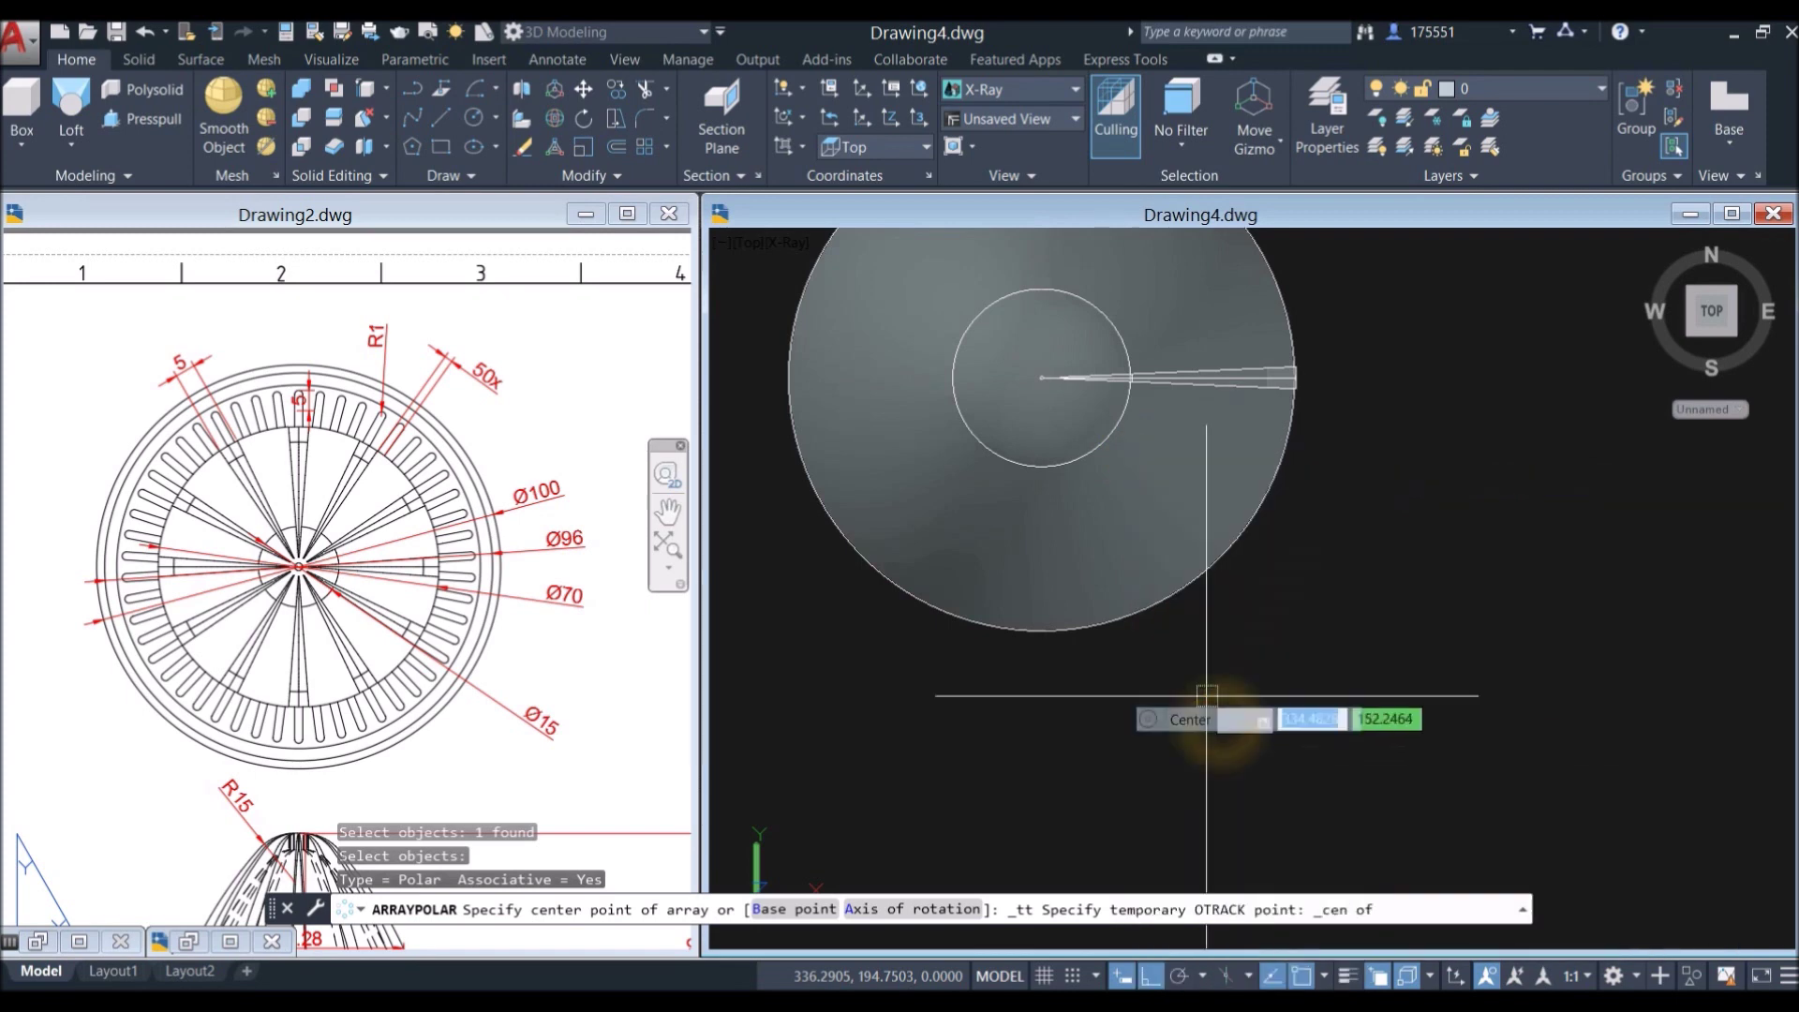
left_click(1150, 606)
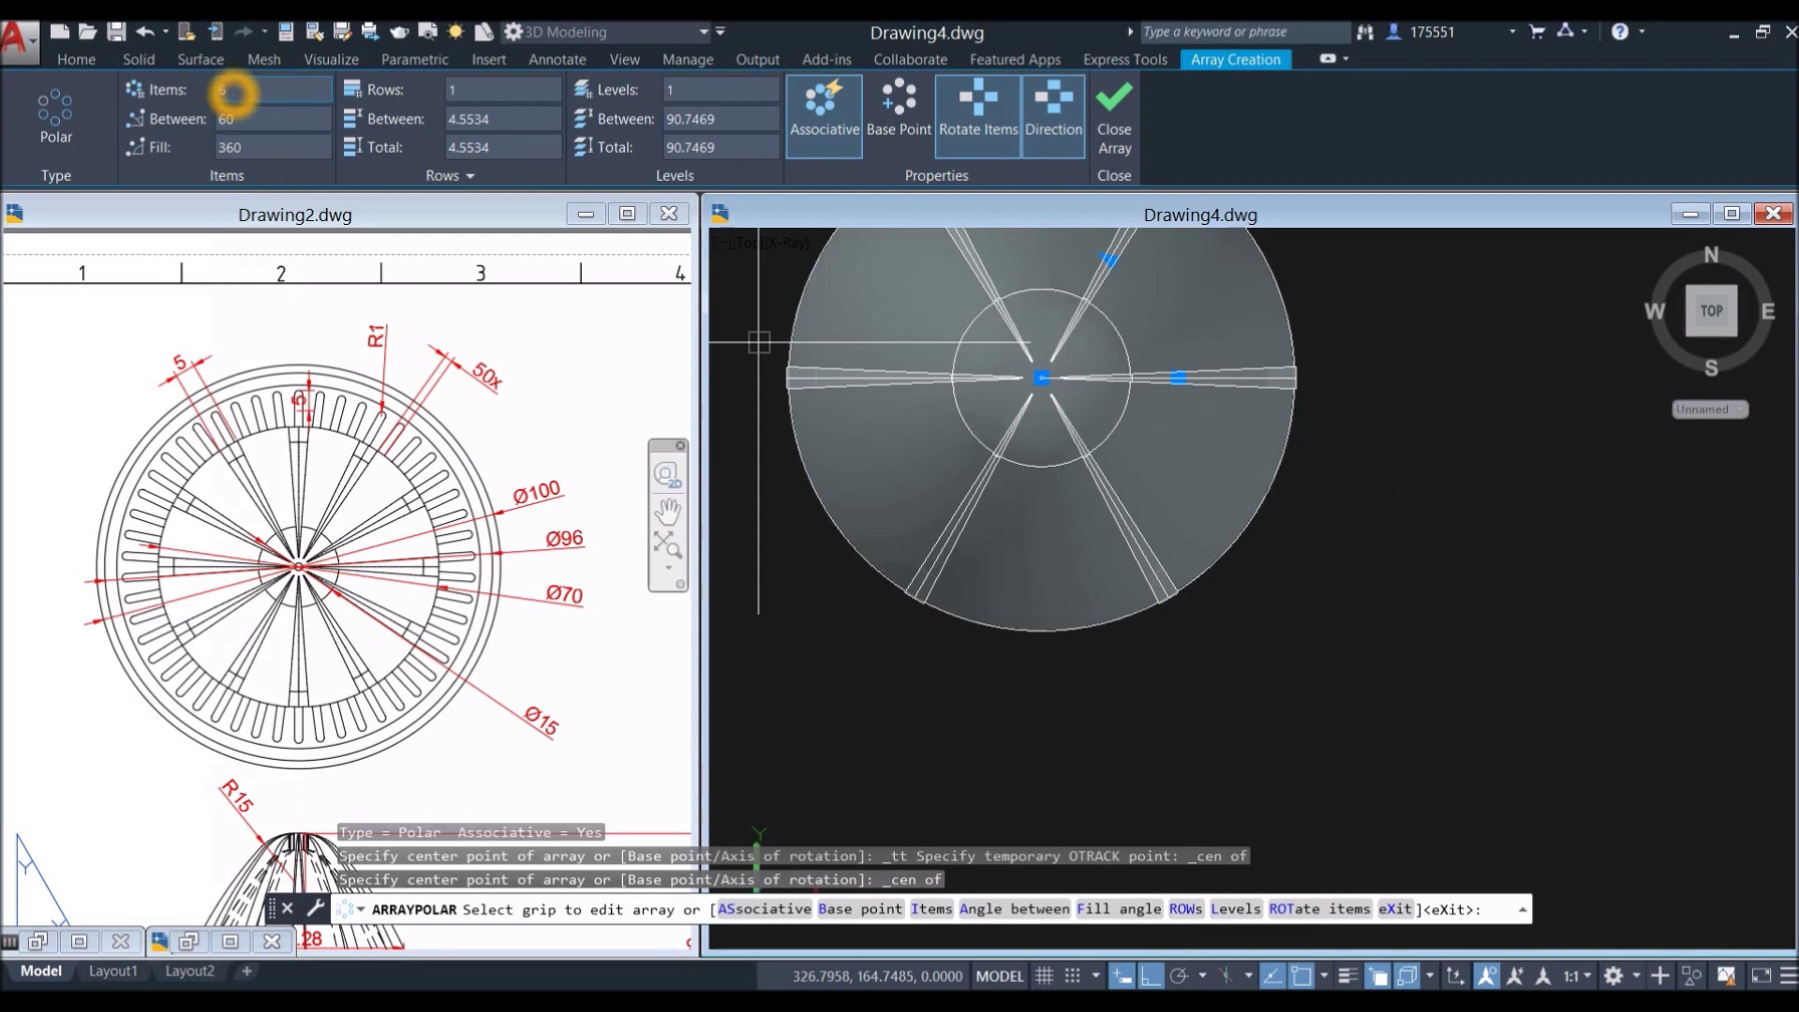
left_click(234, 91)
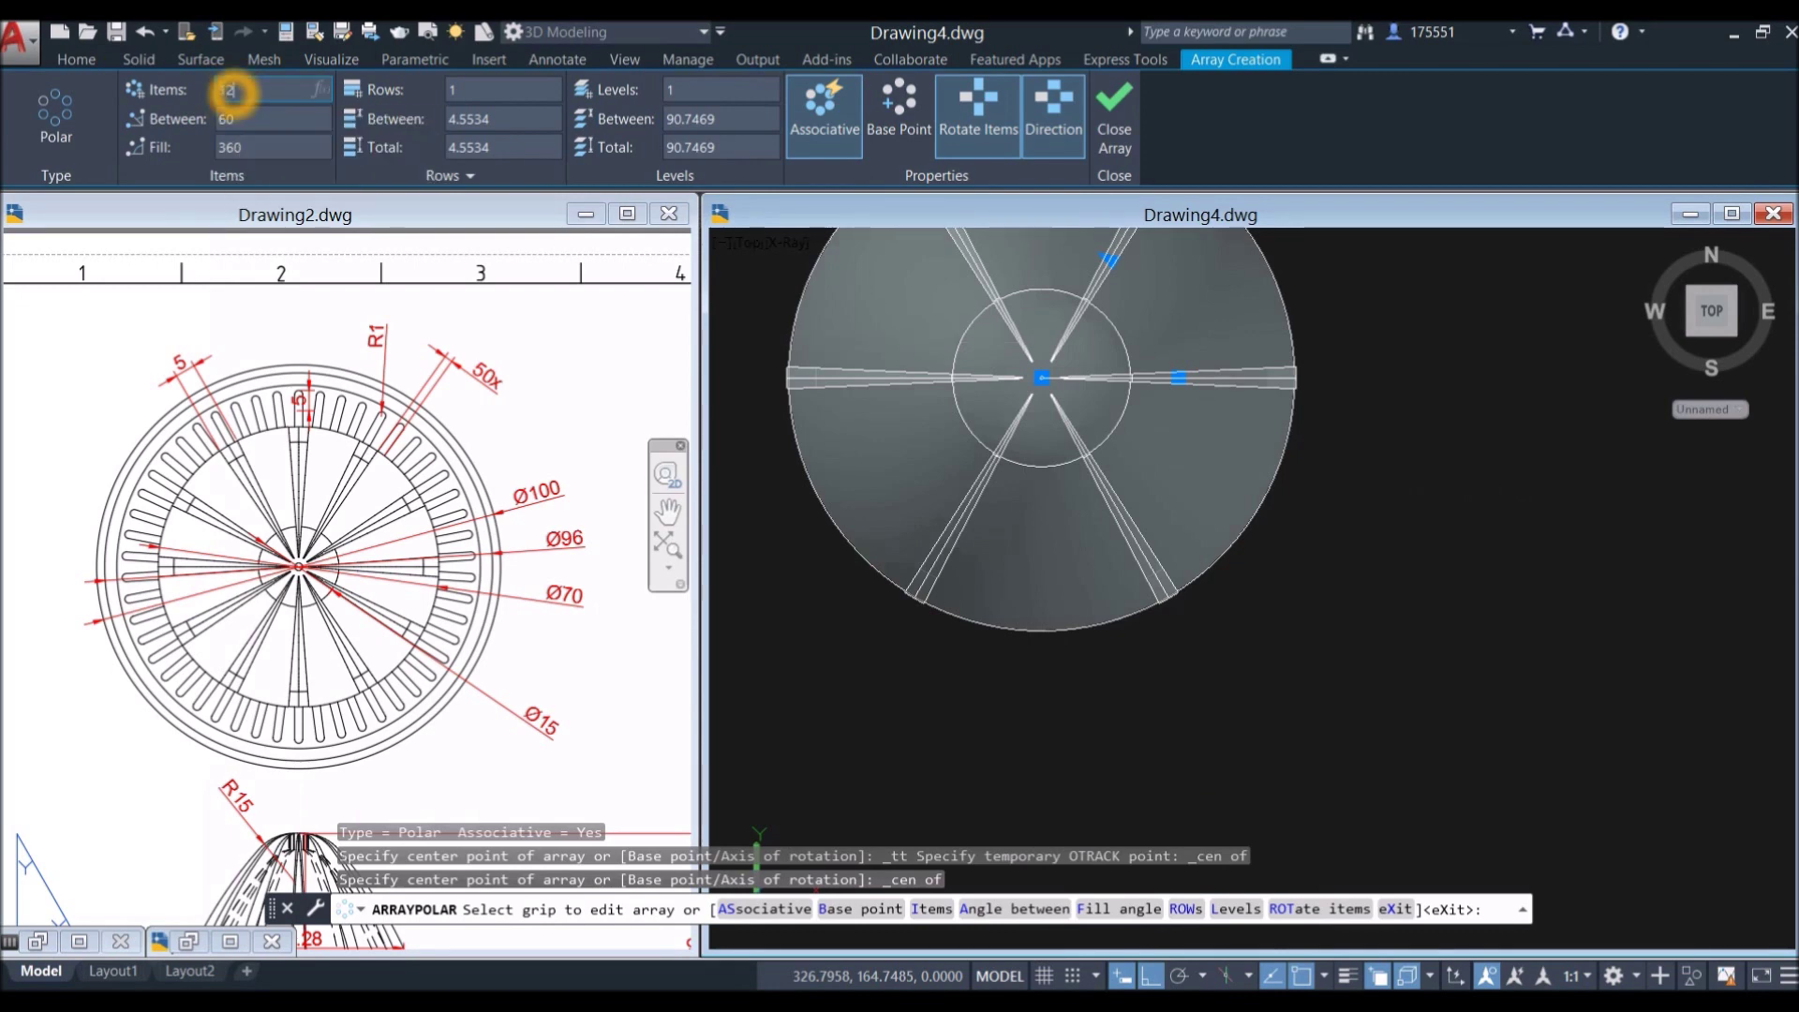
key("Return")
key("Return")
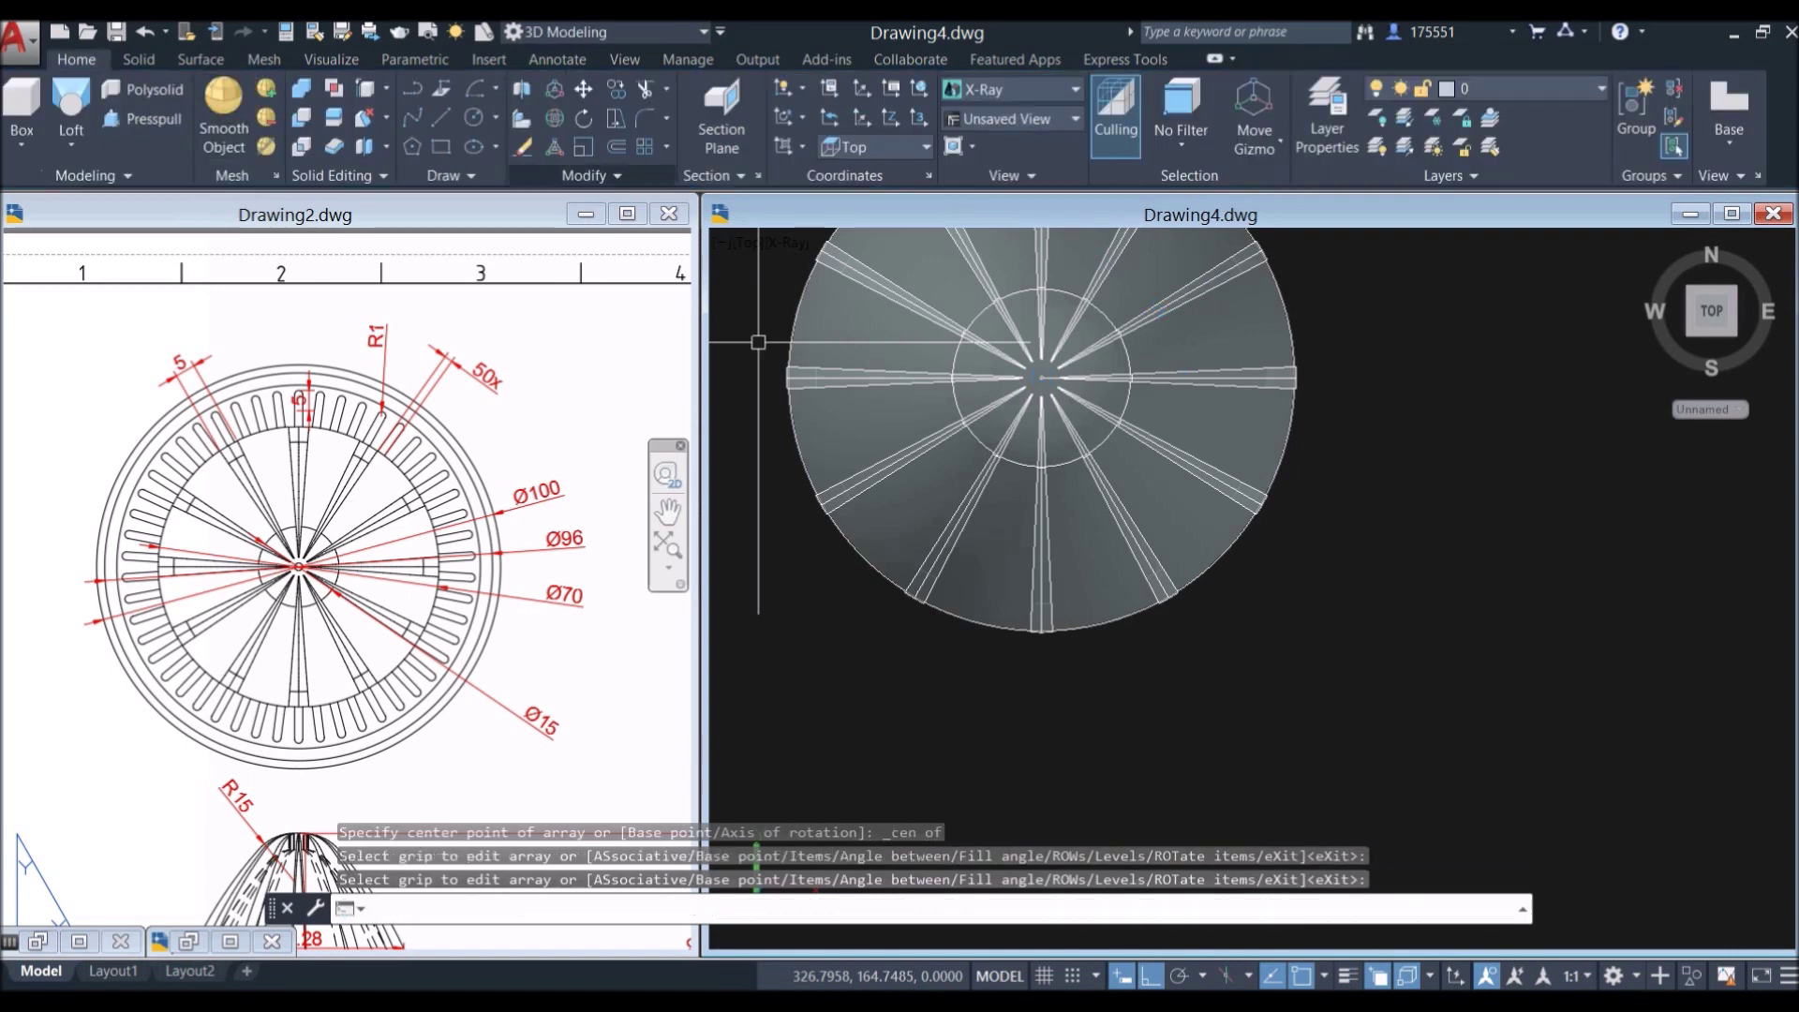
Step: Orbit to a 3D view of the ribbed dome and apply the Conceptual visual style
scroll(1178, 487, "down", 2)
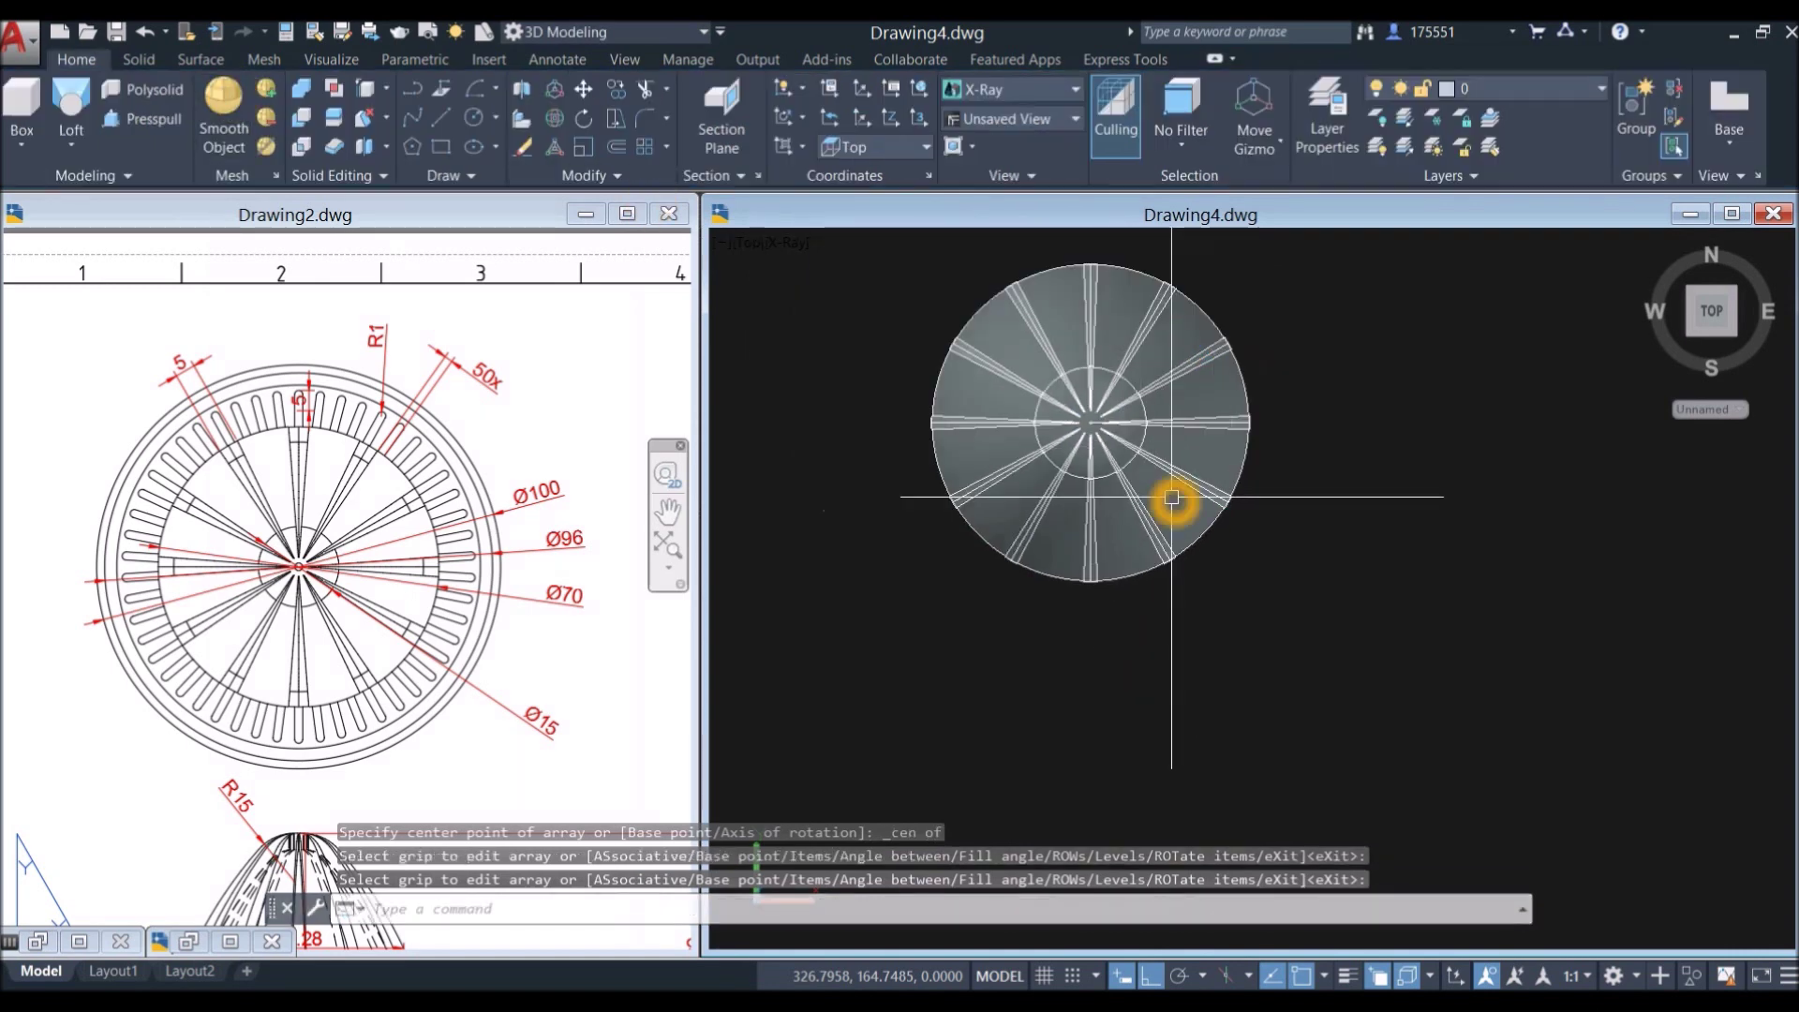
middle_click_drag(901, 272, 962, 348, "shift")
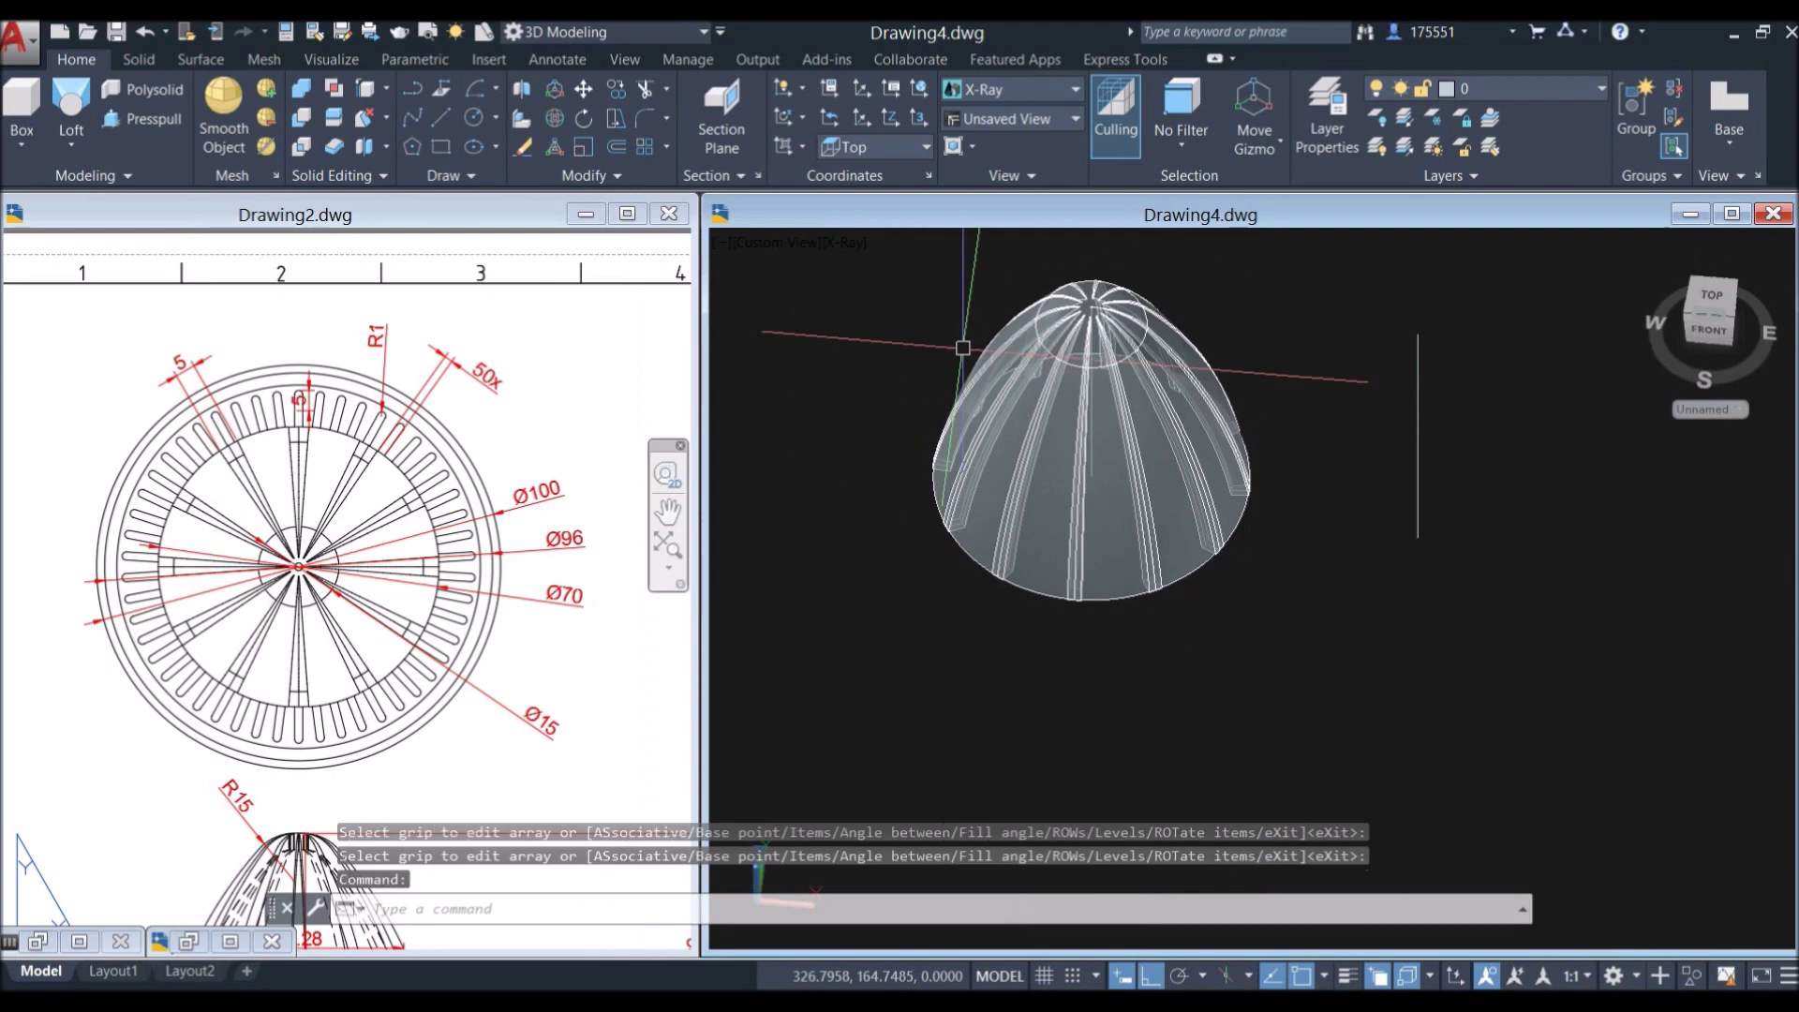
left_click(843, 242)
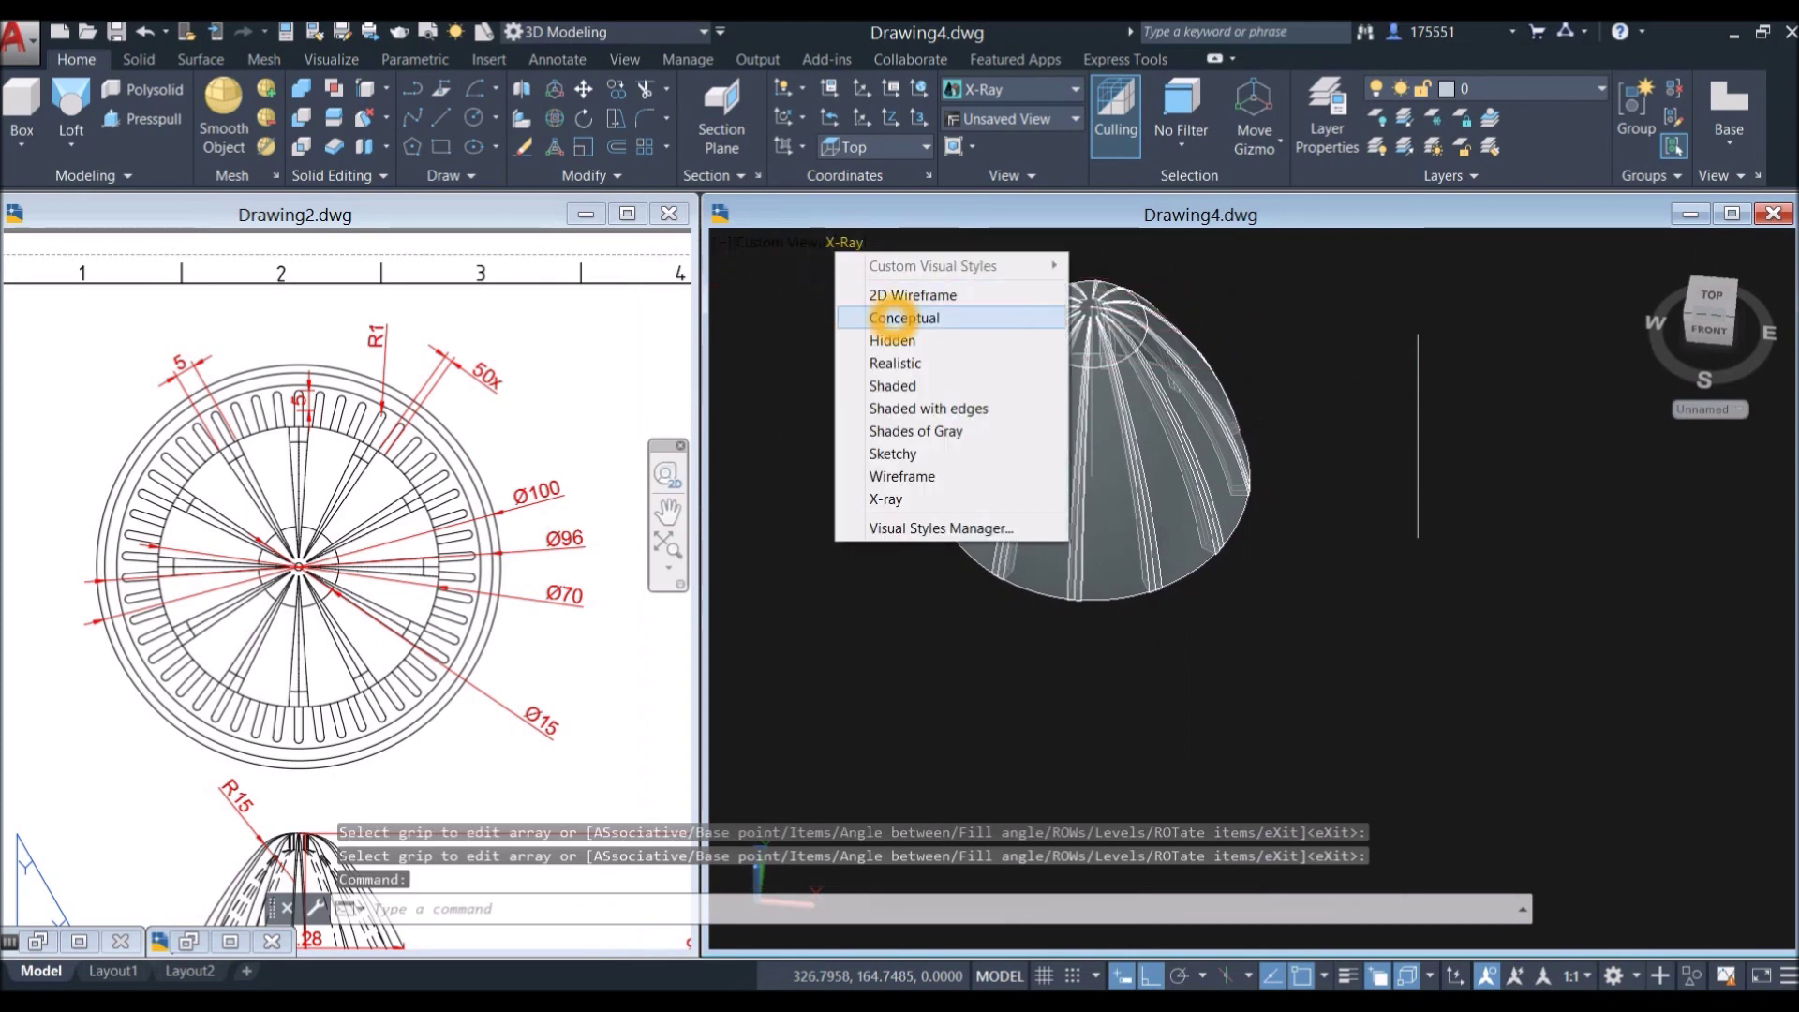
left_click(895, 319)
scroll(1199, 453, "up", 10)
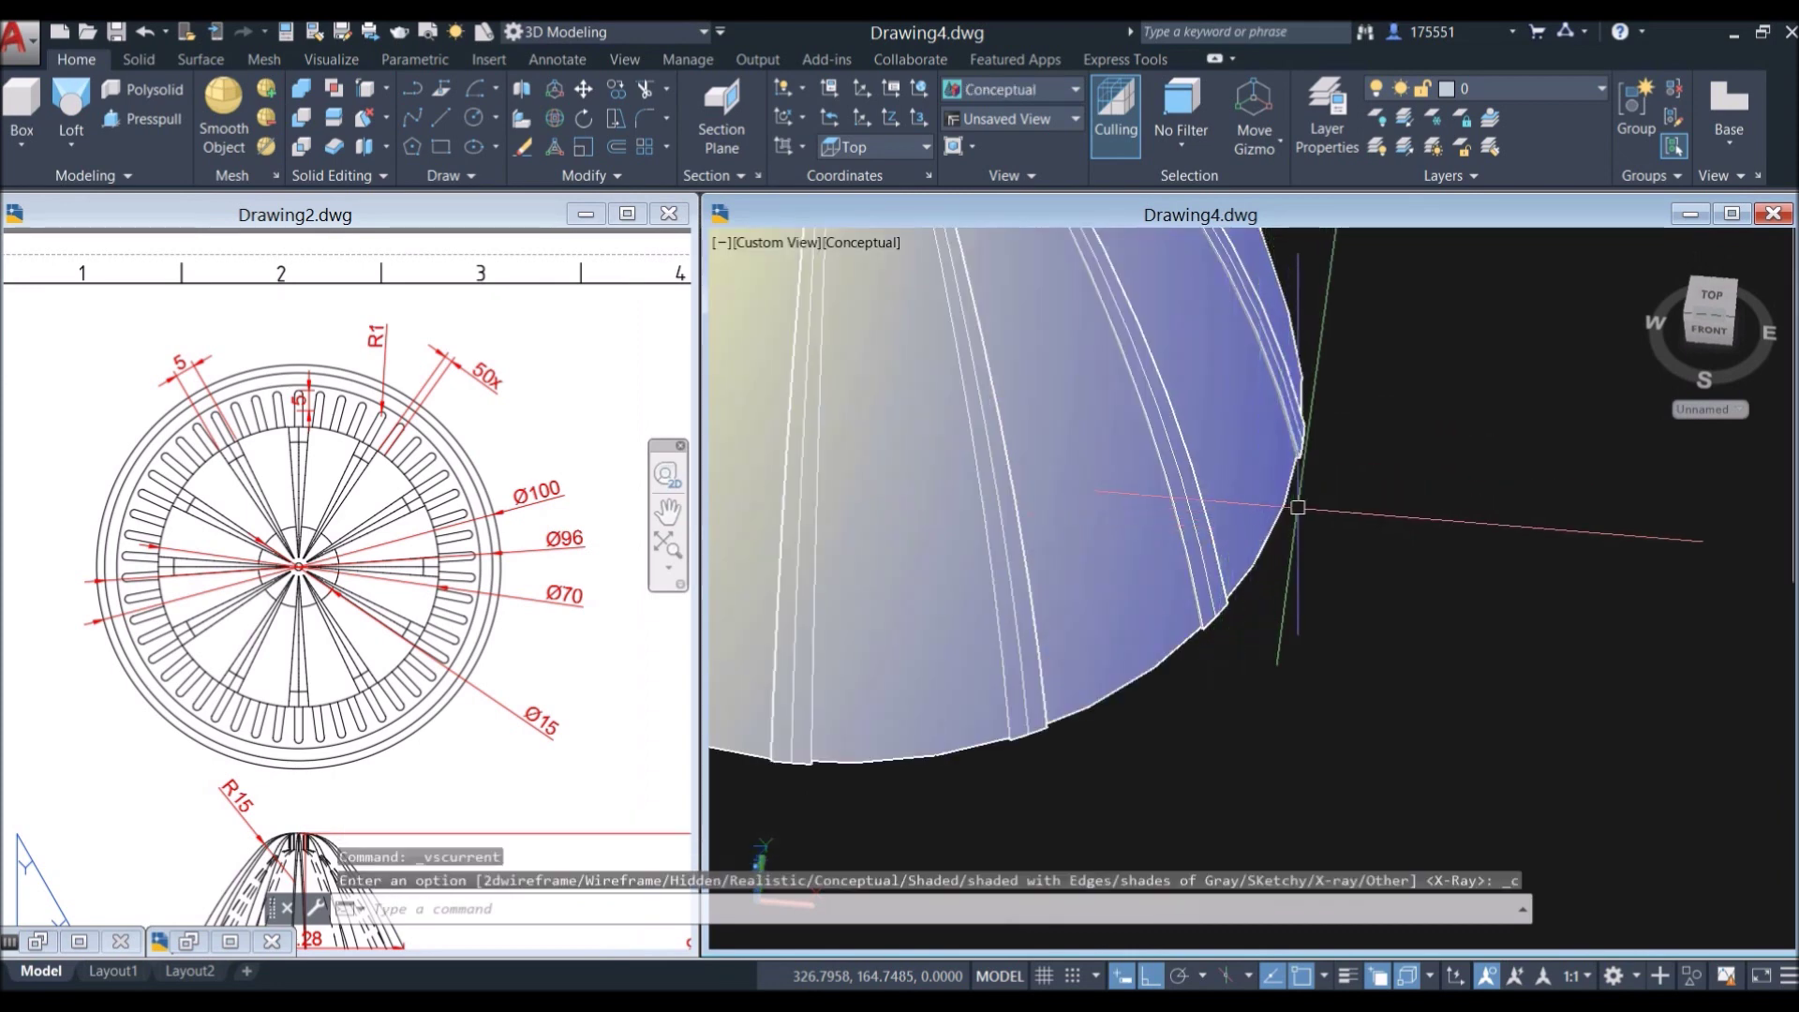
Step: Zoom and pan the view to the edge of the dome
left_click(1251, 384)
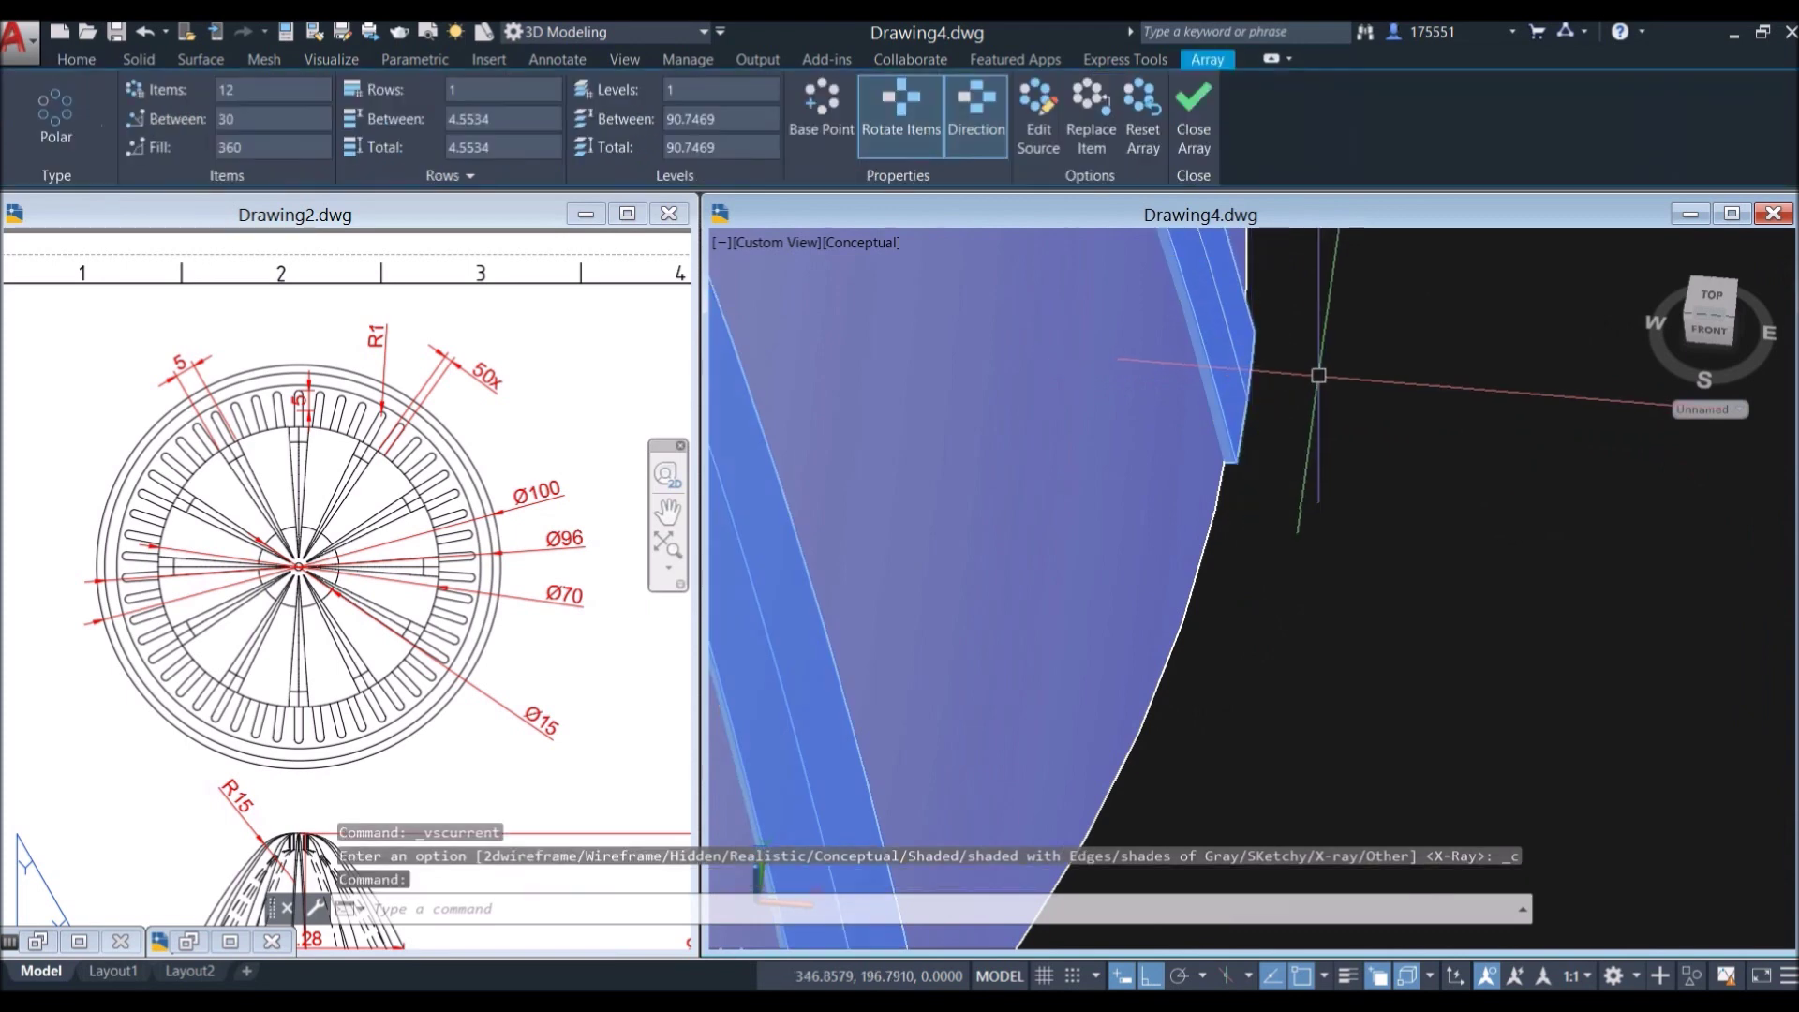
scroll(1231, 422, "down", 4)
key("Escape")
scroll(1281, 402, "down", 5)
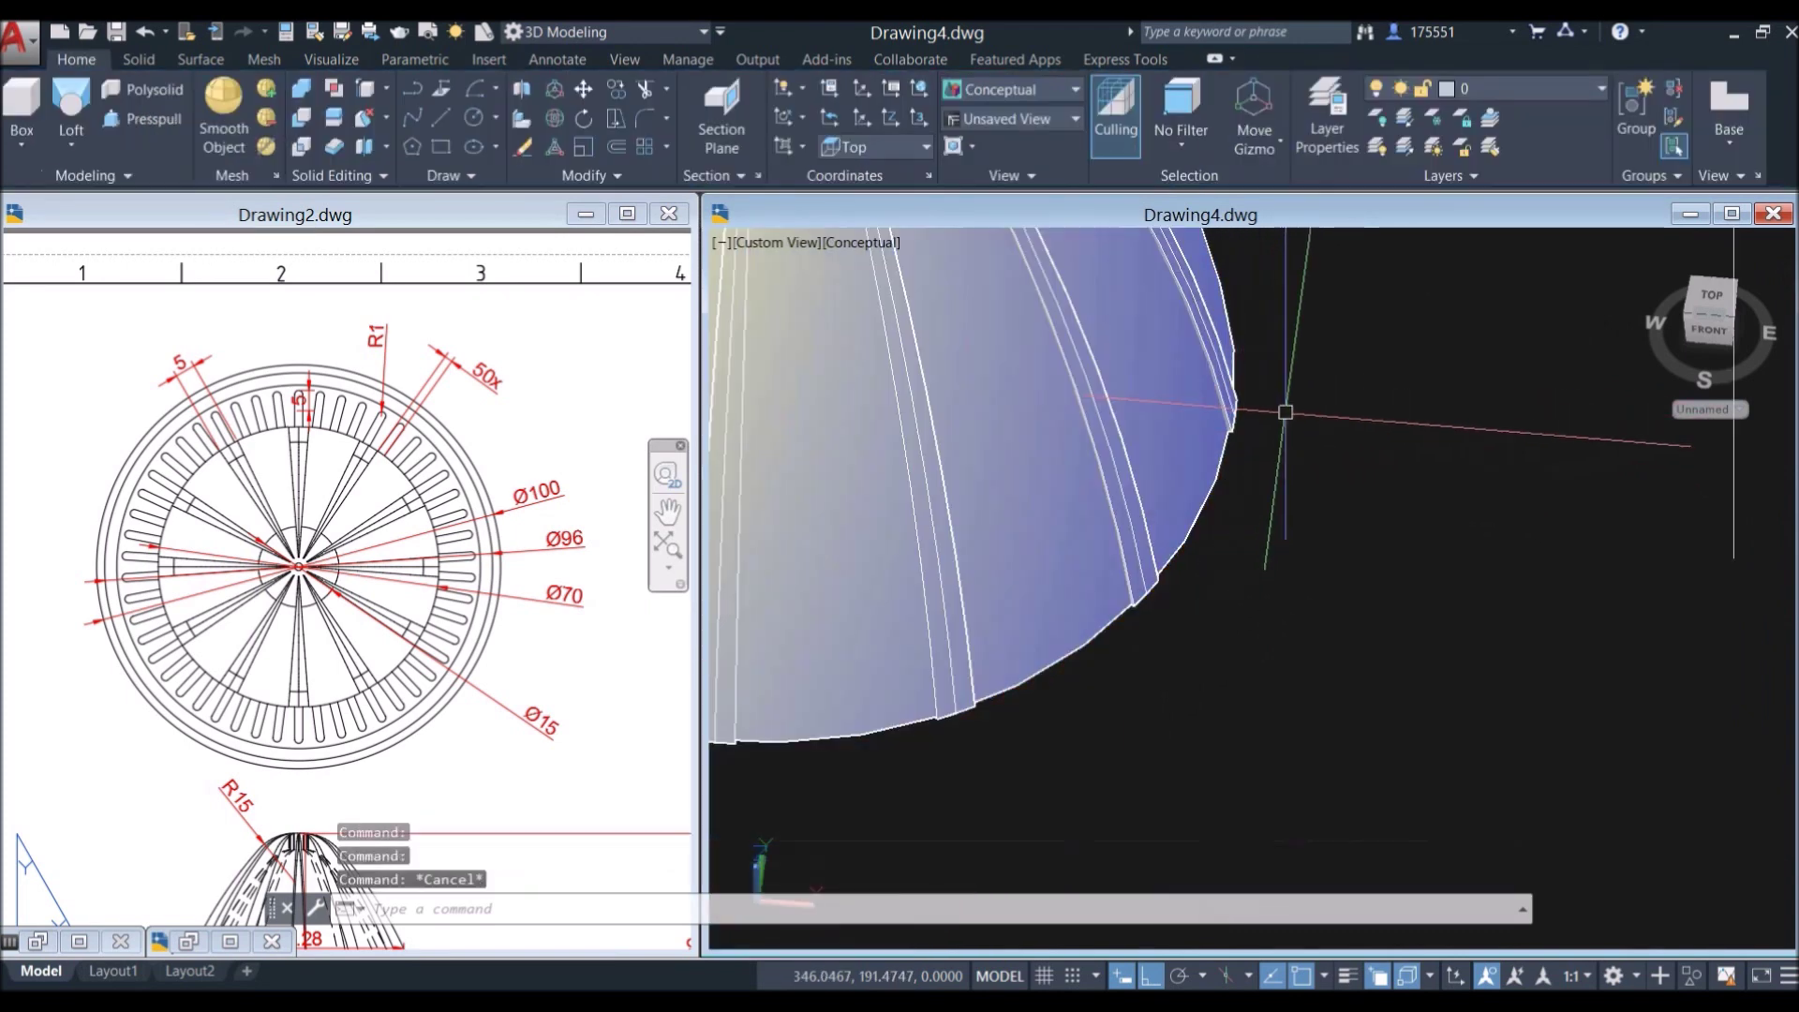
middle_click_drag(1293, 409, 1254, 465)
scroll(1242, 464, "up", 6)
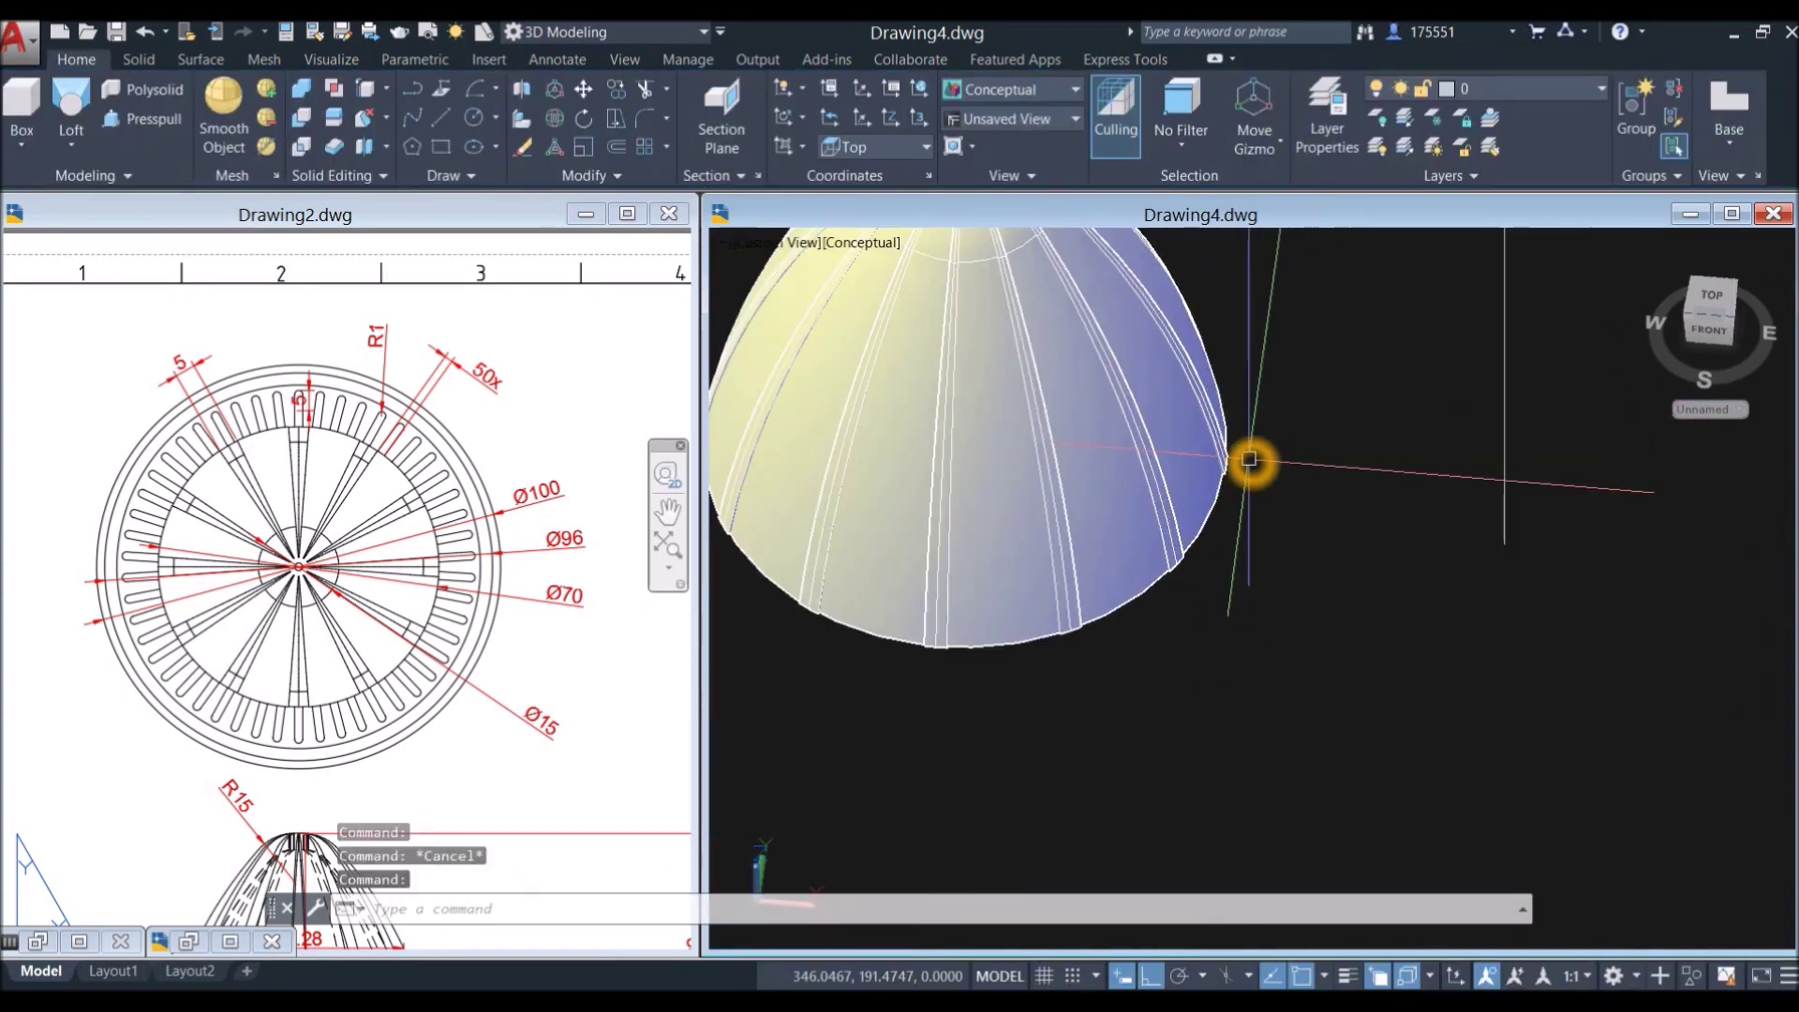
scroll(1162, 510, "down", 5)
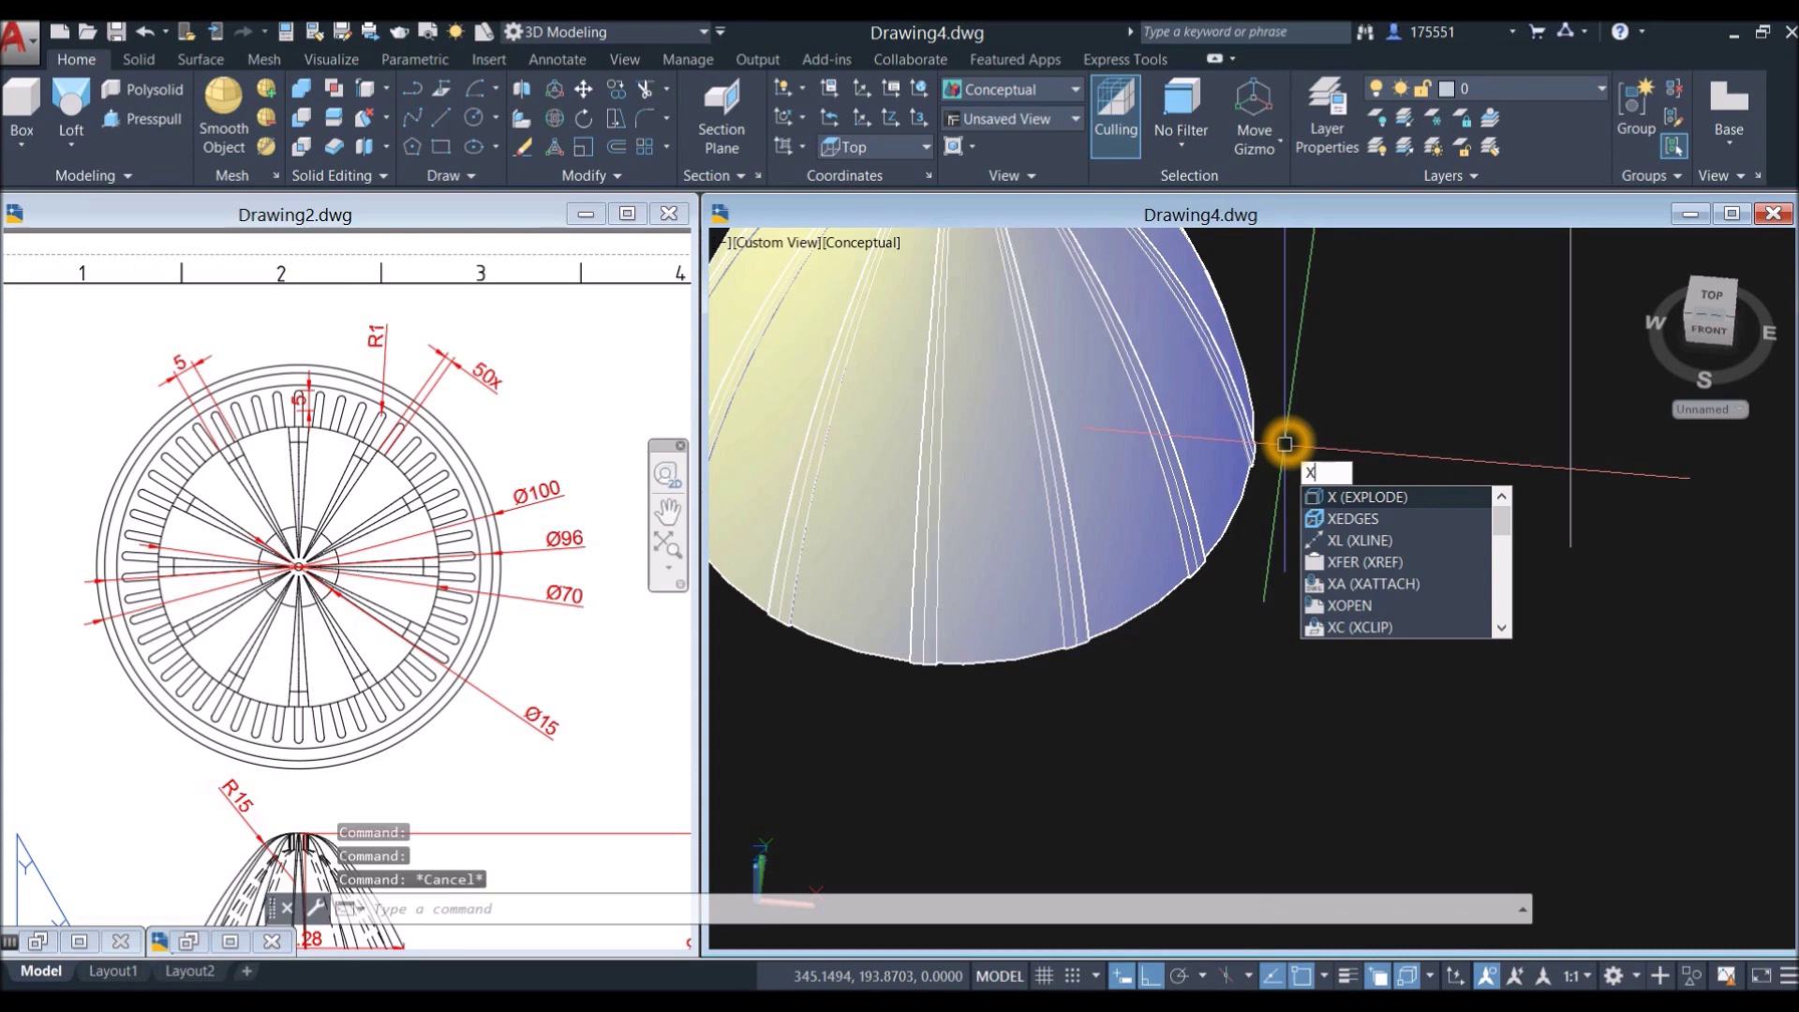
Step: Explode the rib array into twelve separate rib solids
key("Return")
scroll(1275, 443, "up", 2)
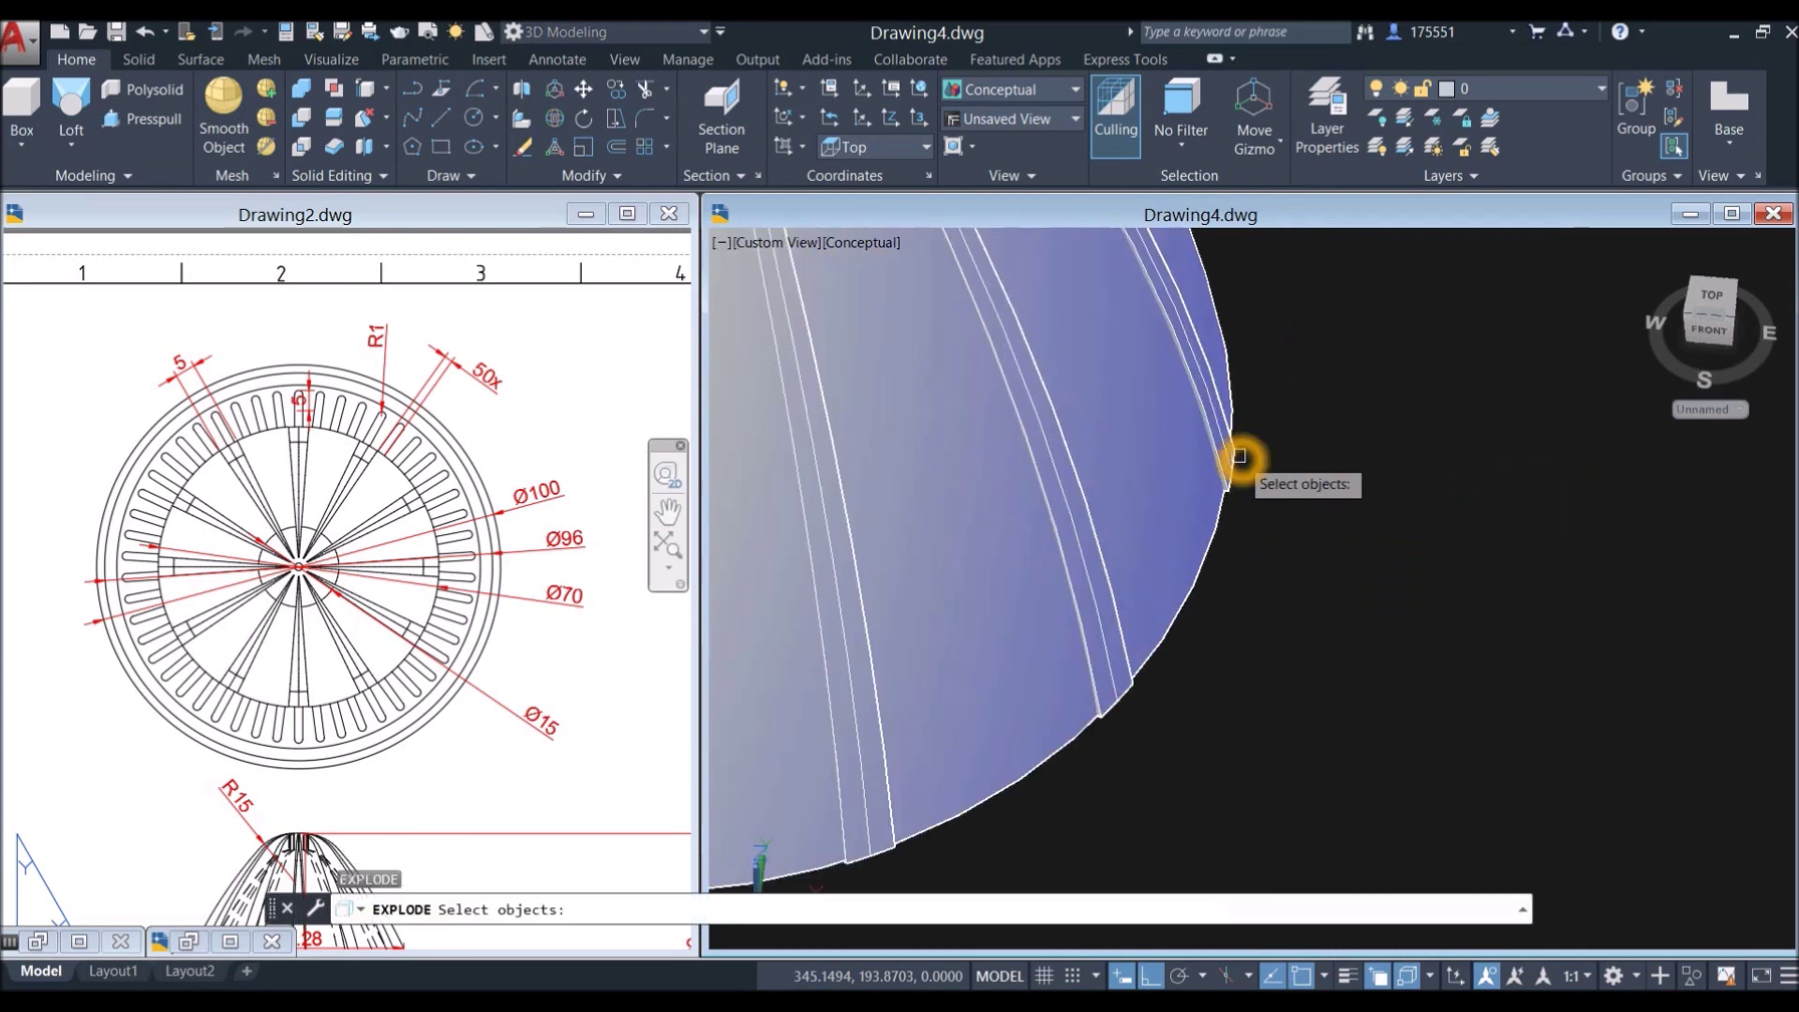
left_click(1240, 458)
key("Return")
scroll(1274, 426, "down", 2)
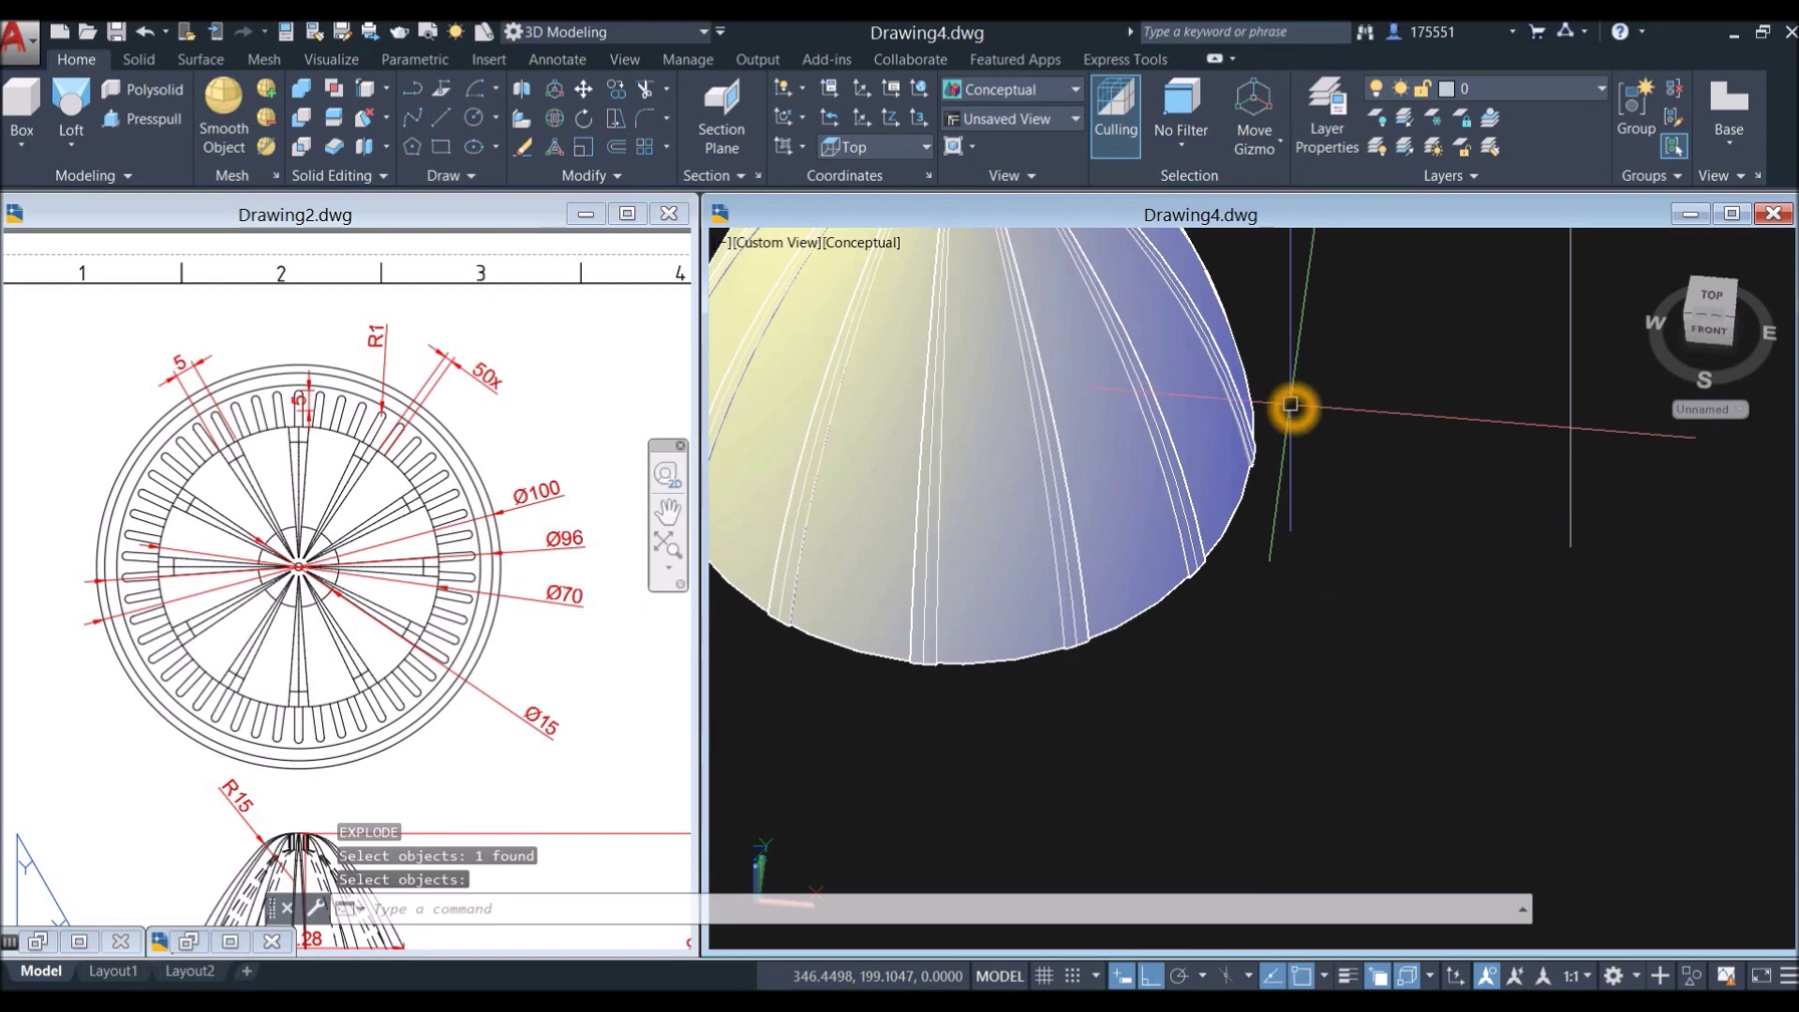
left_click(1297, 418)
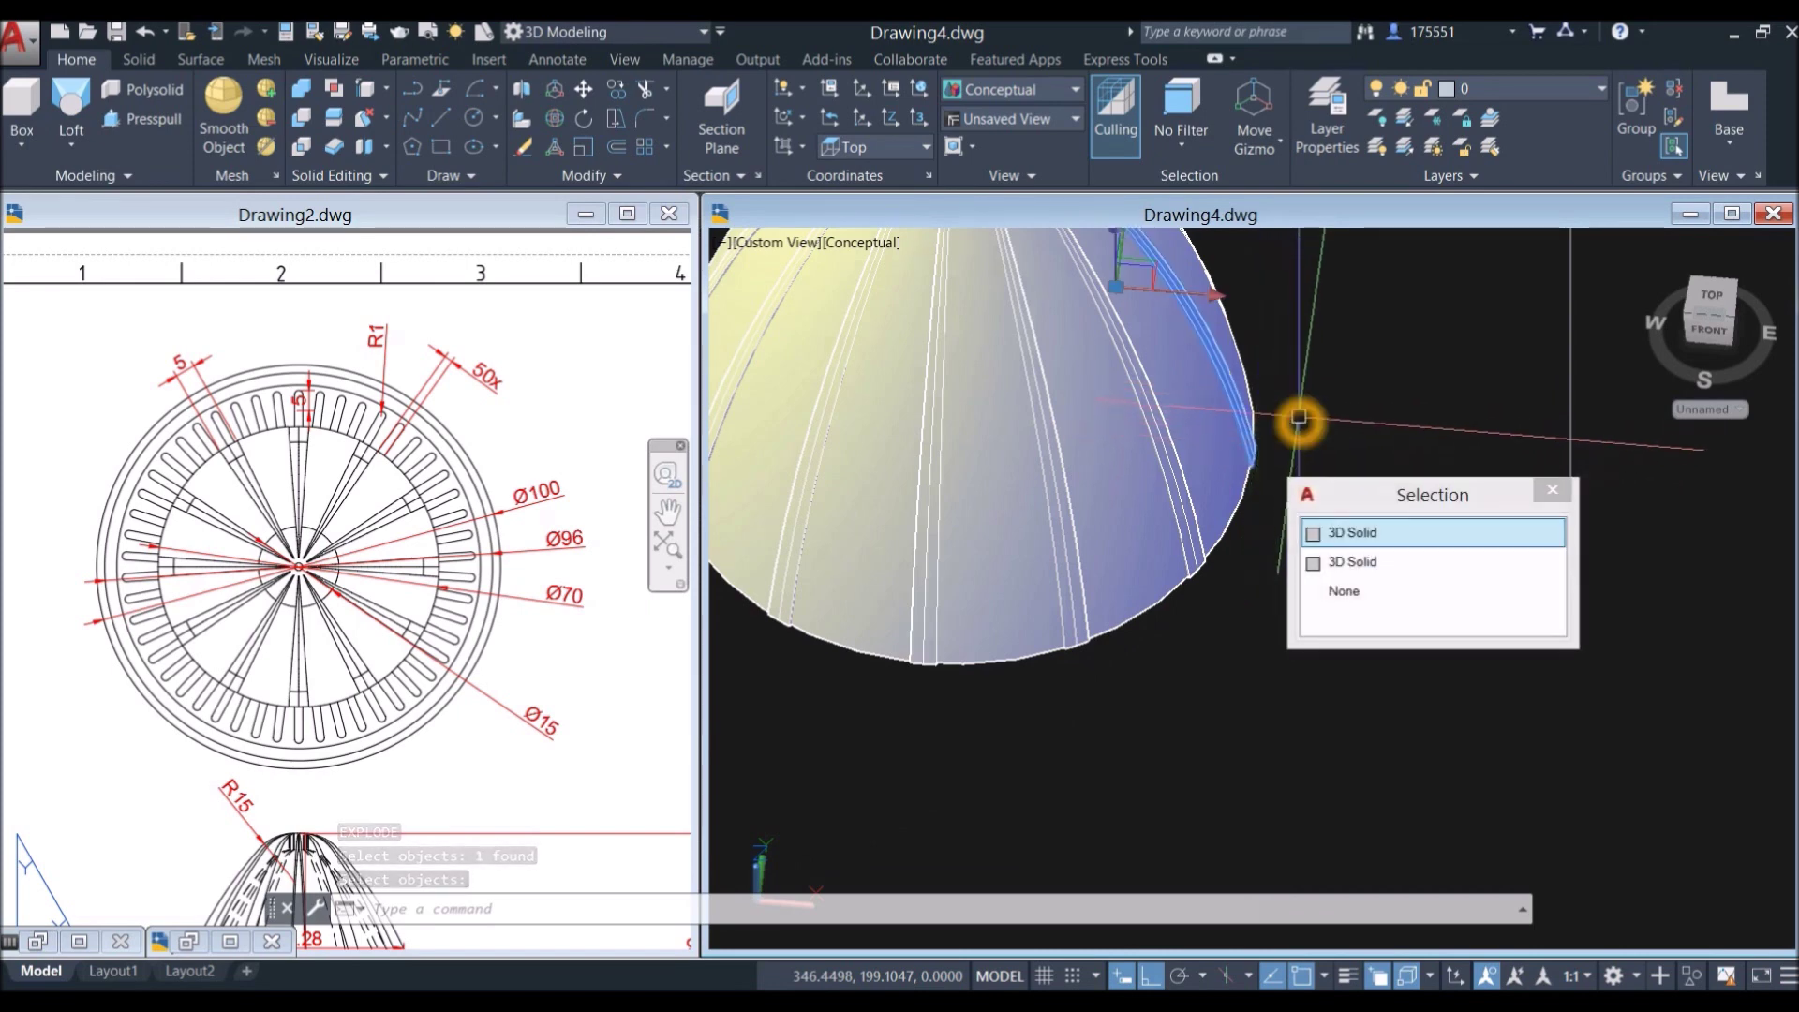
key("Escape")
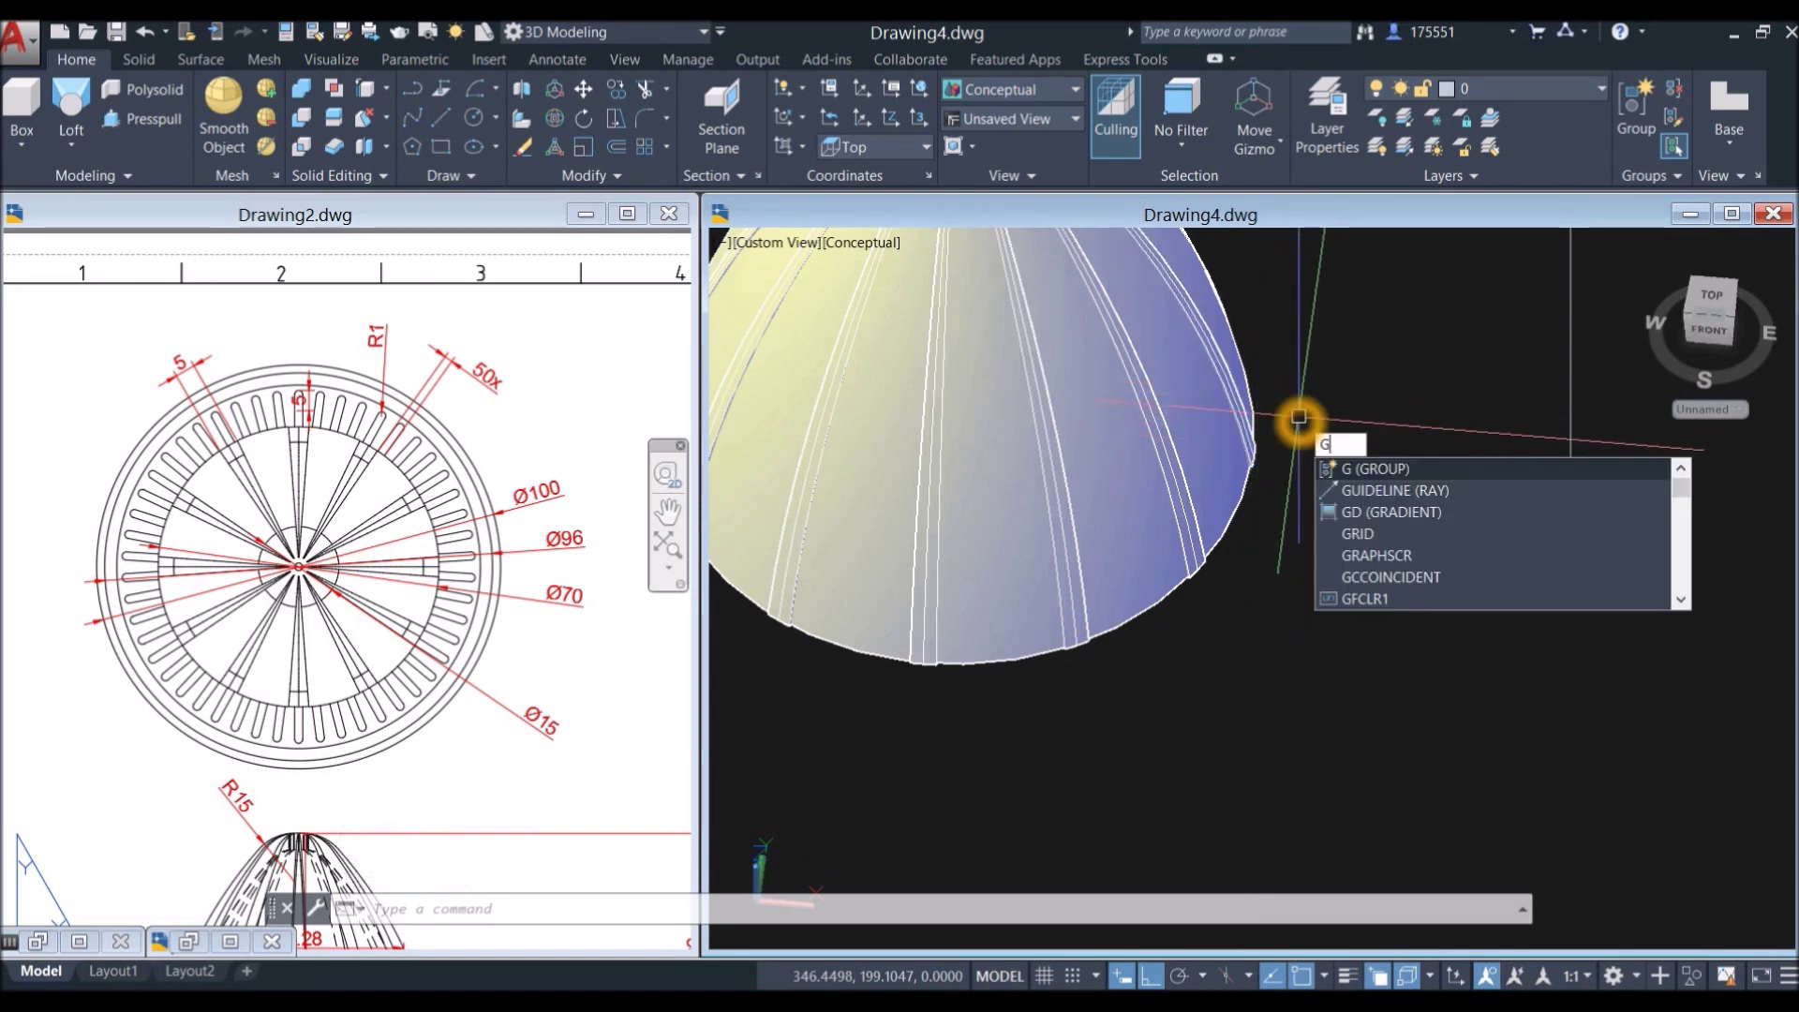
Step: Group the twelve exploded ribs, reselected with Previous, into one unnamed group
left_click(1368, 468)
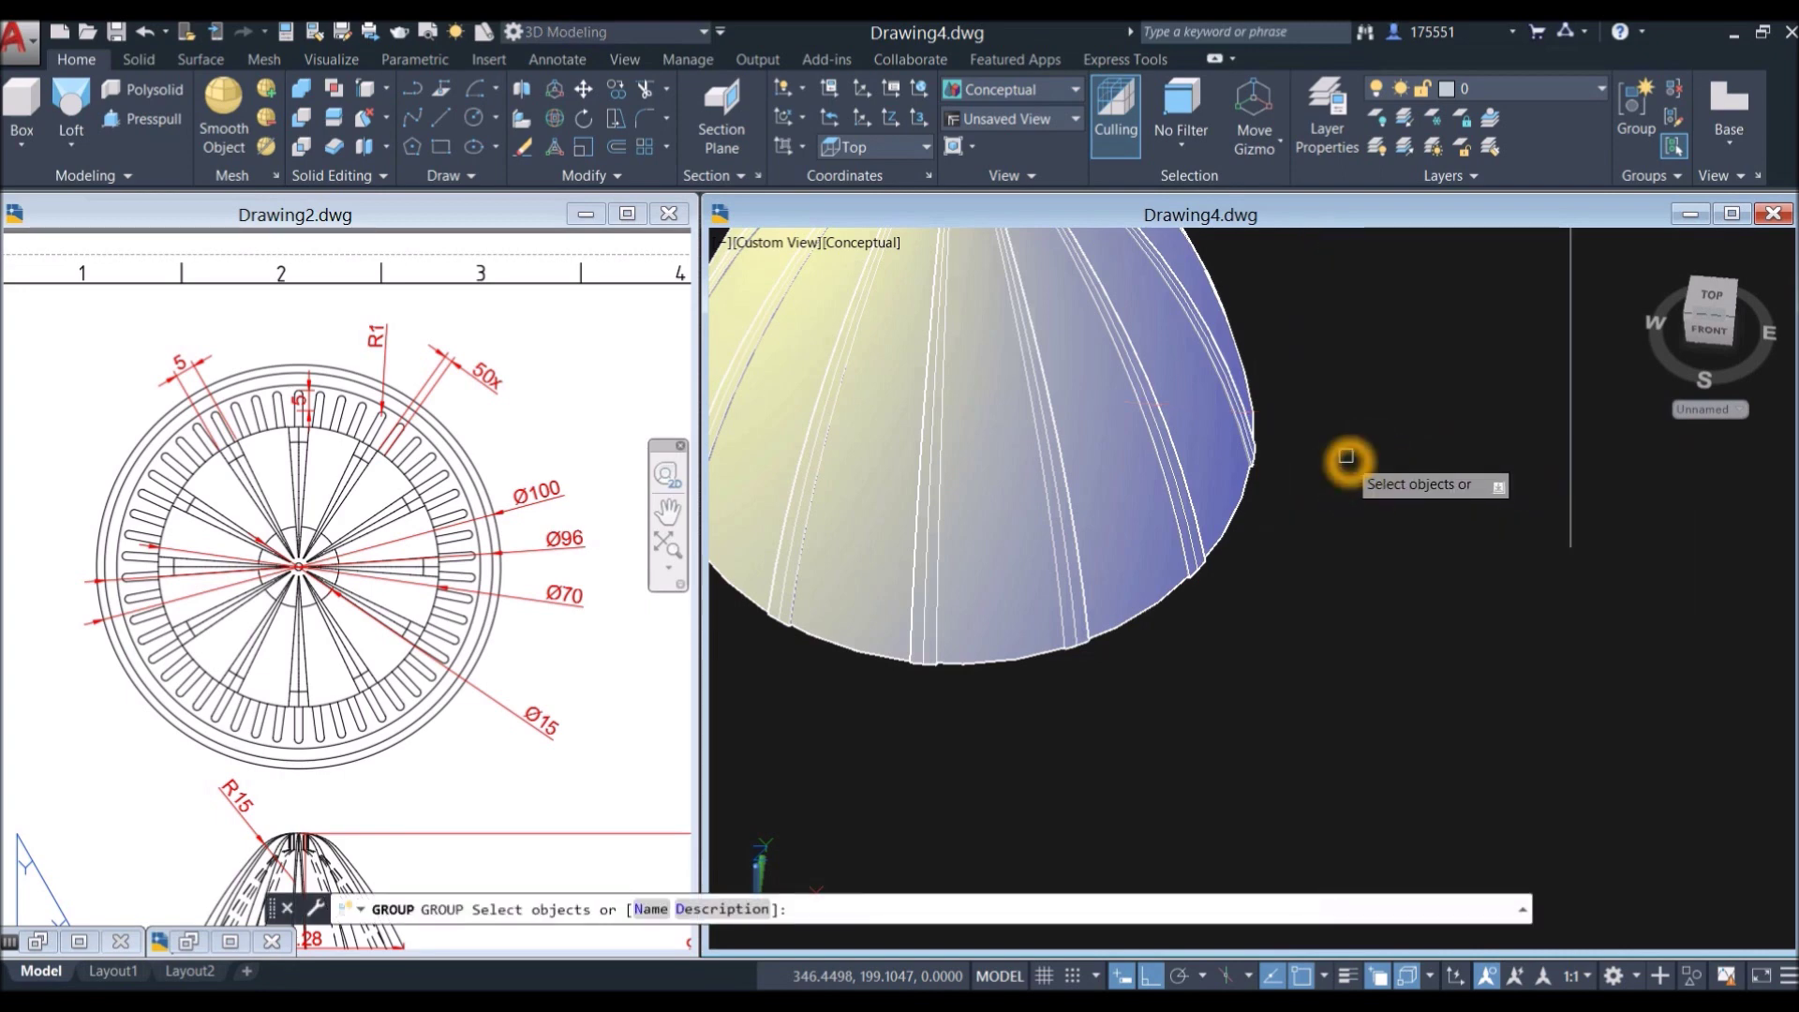
type("p")
key("Return")
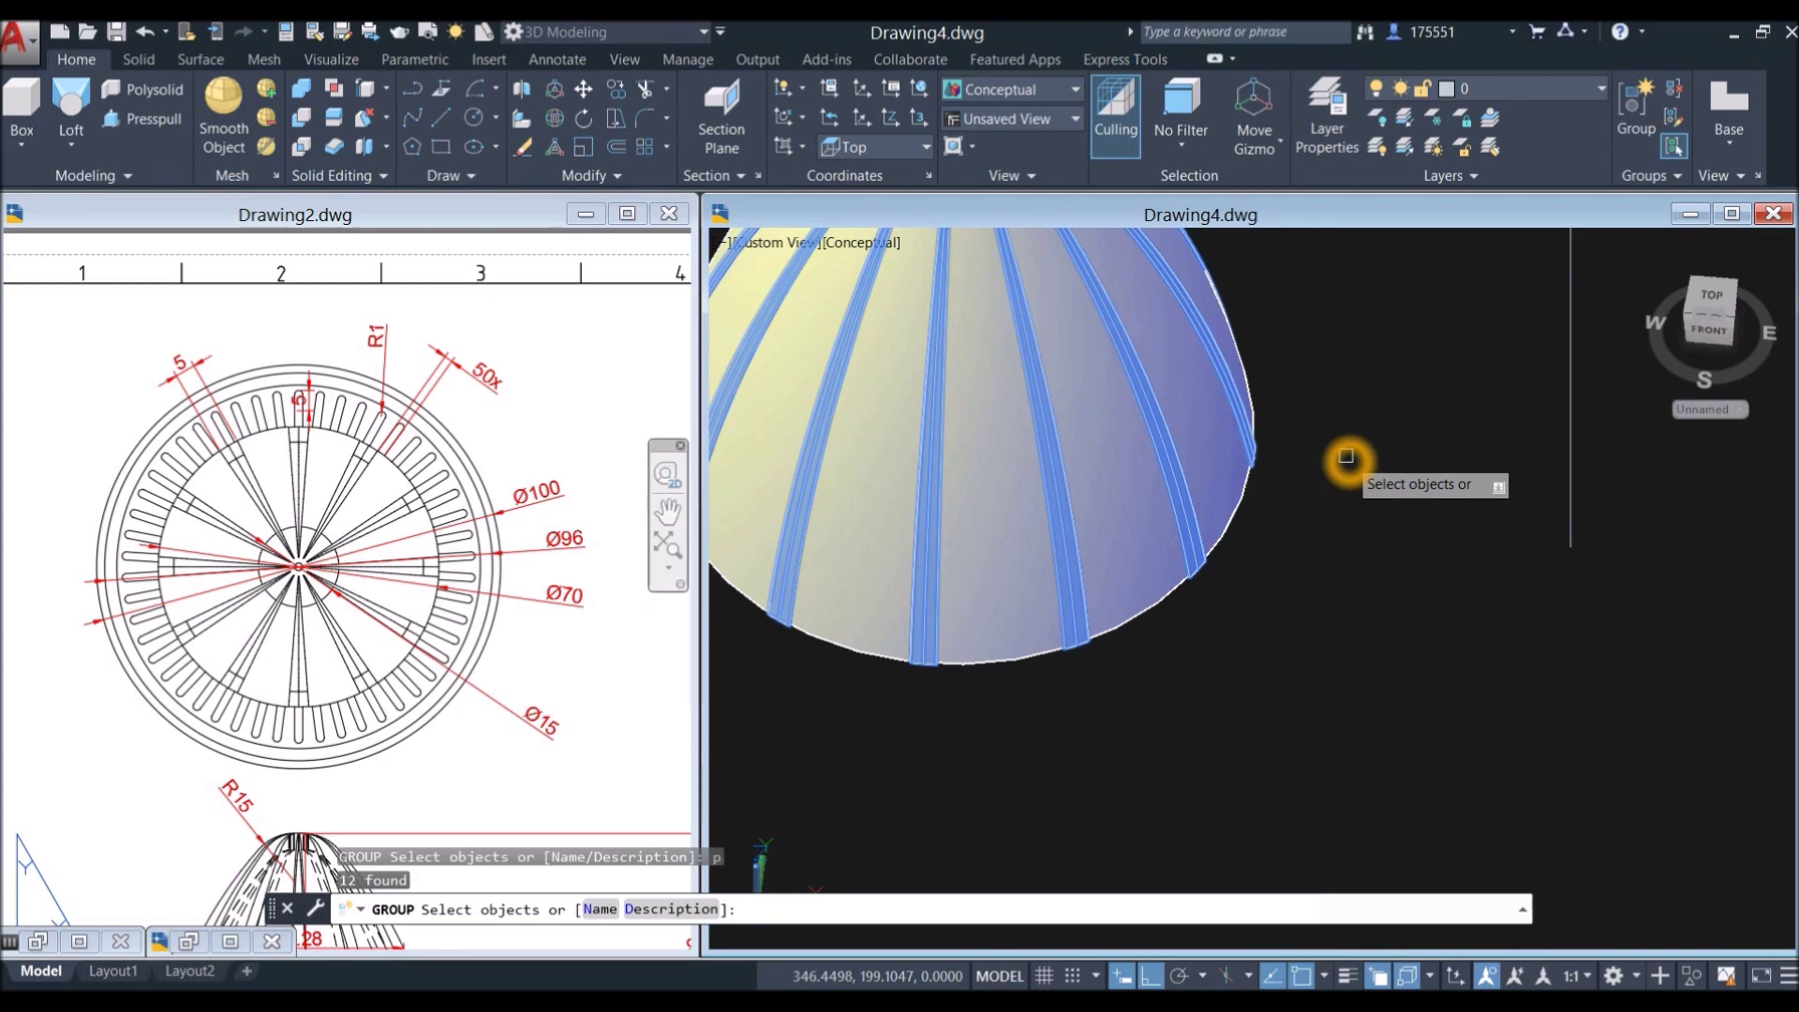
right_click(1317, 435)
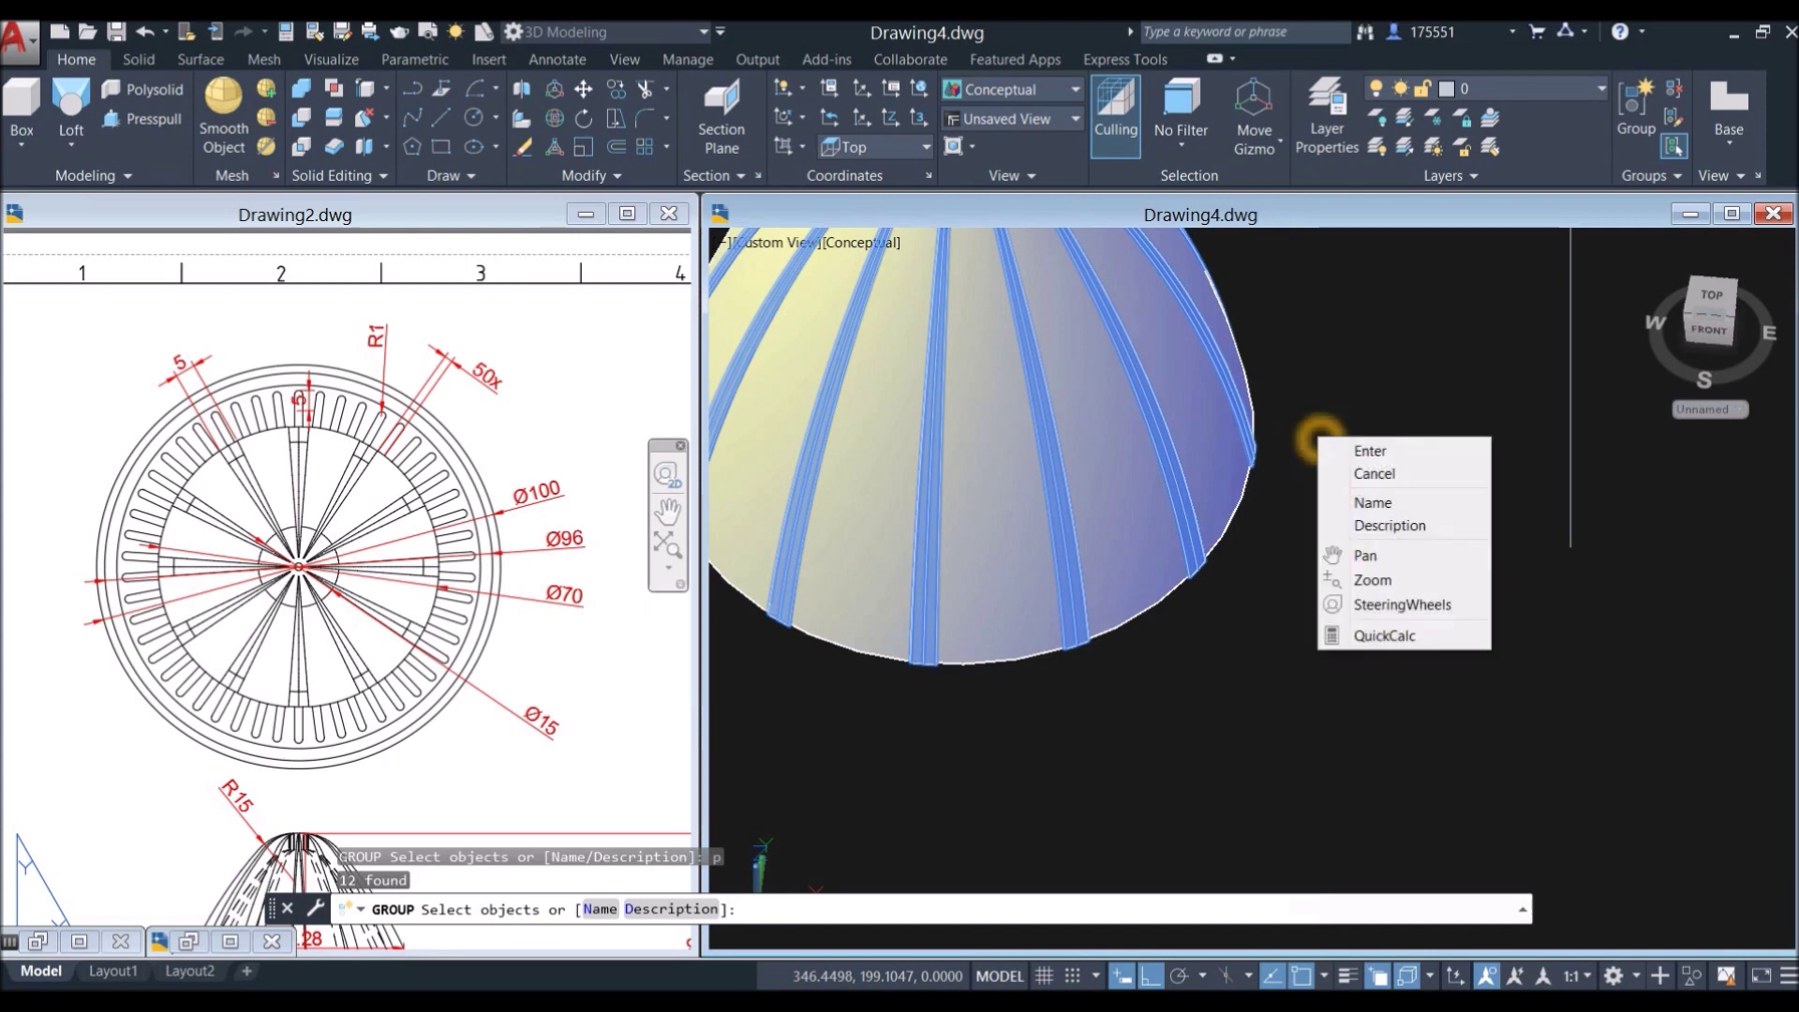
left_click(1368, 454)
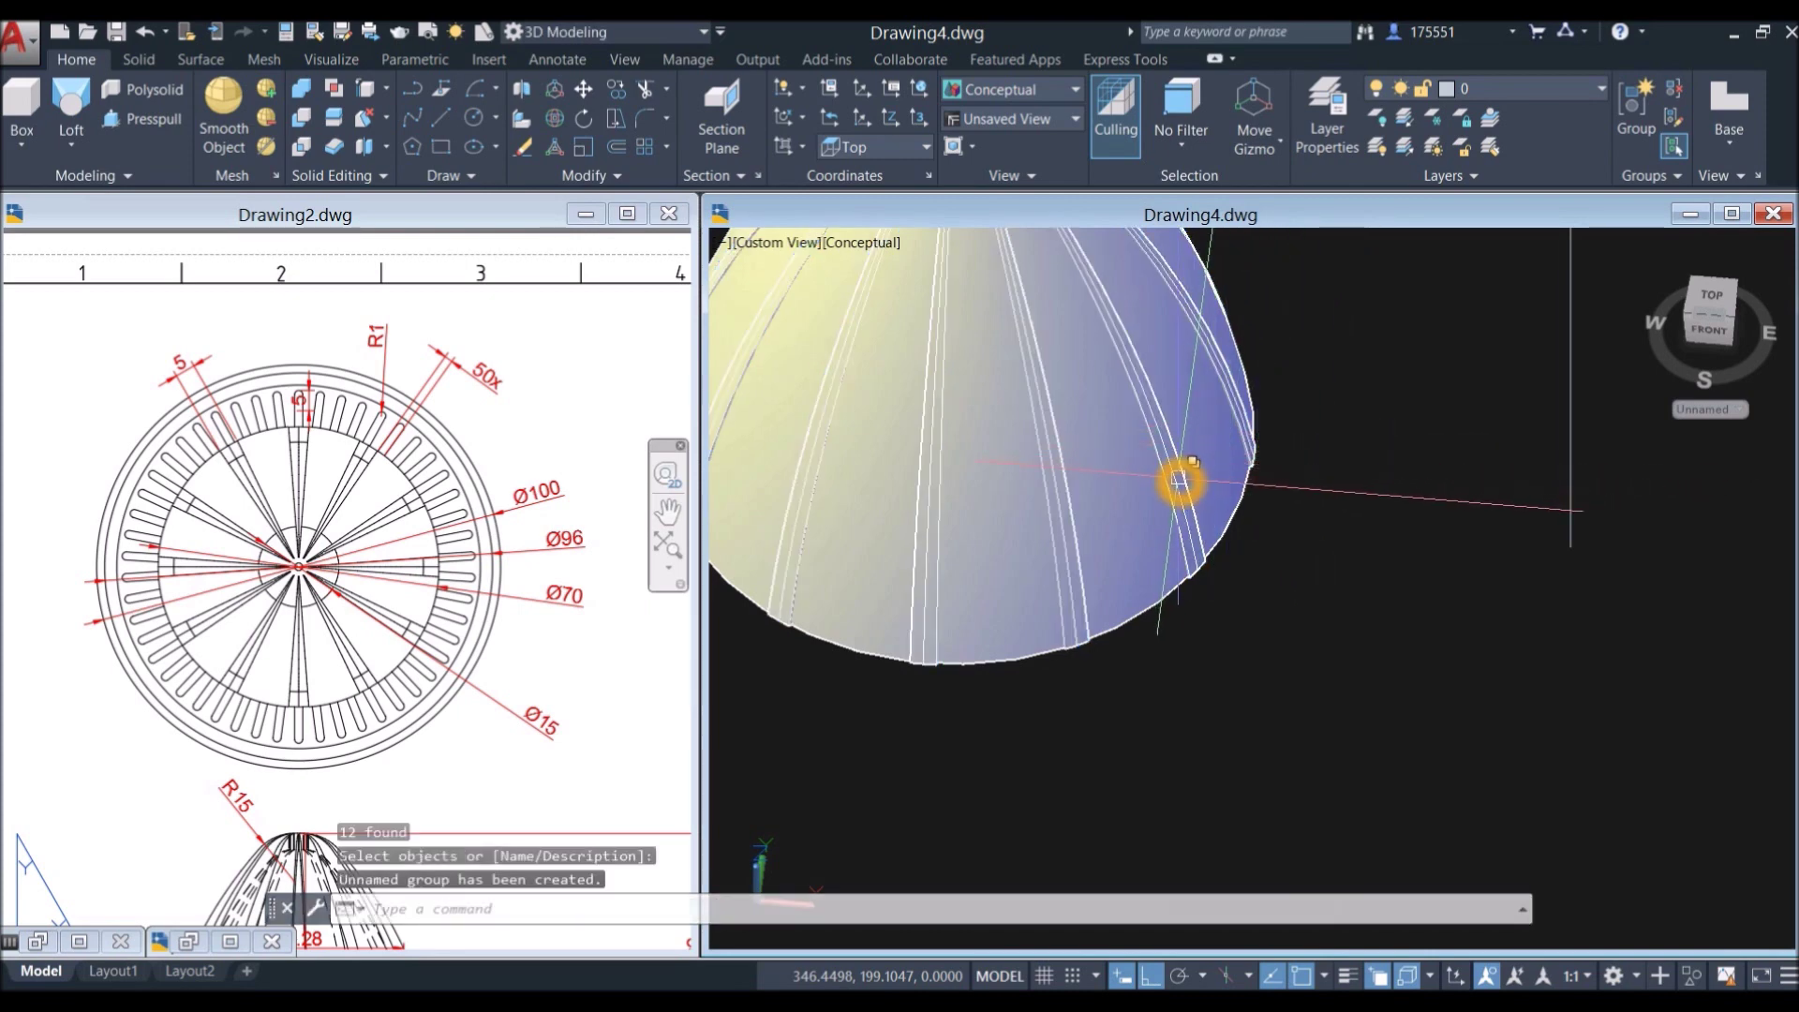
left_click(1180, 480)
scroll(1319, 410, "down", 5)
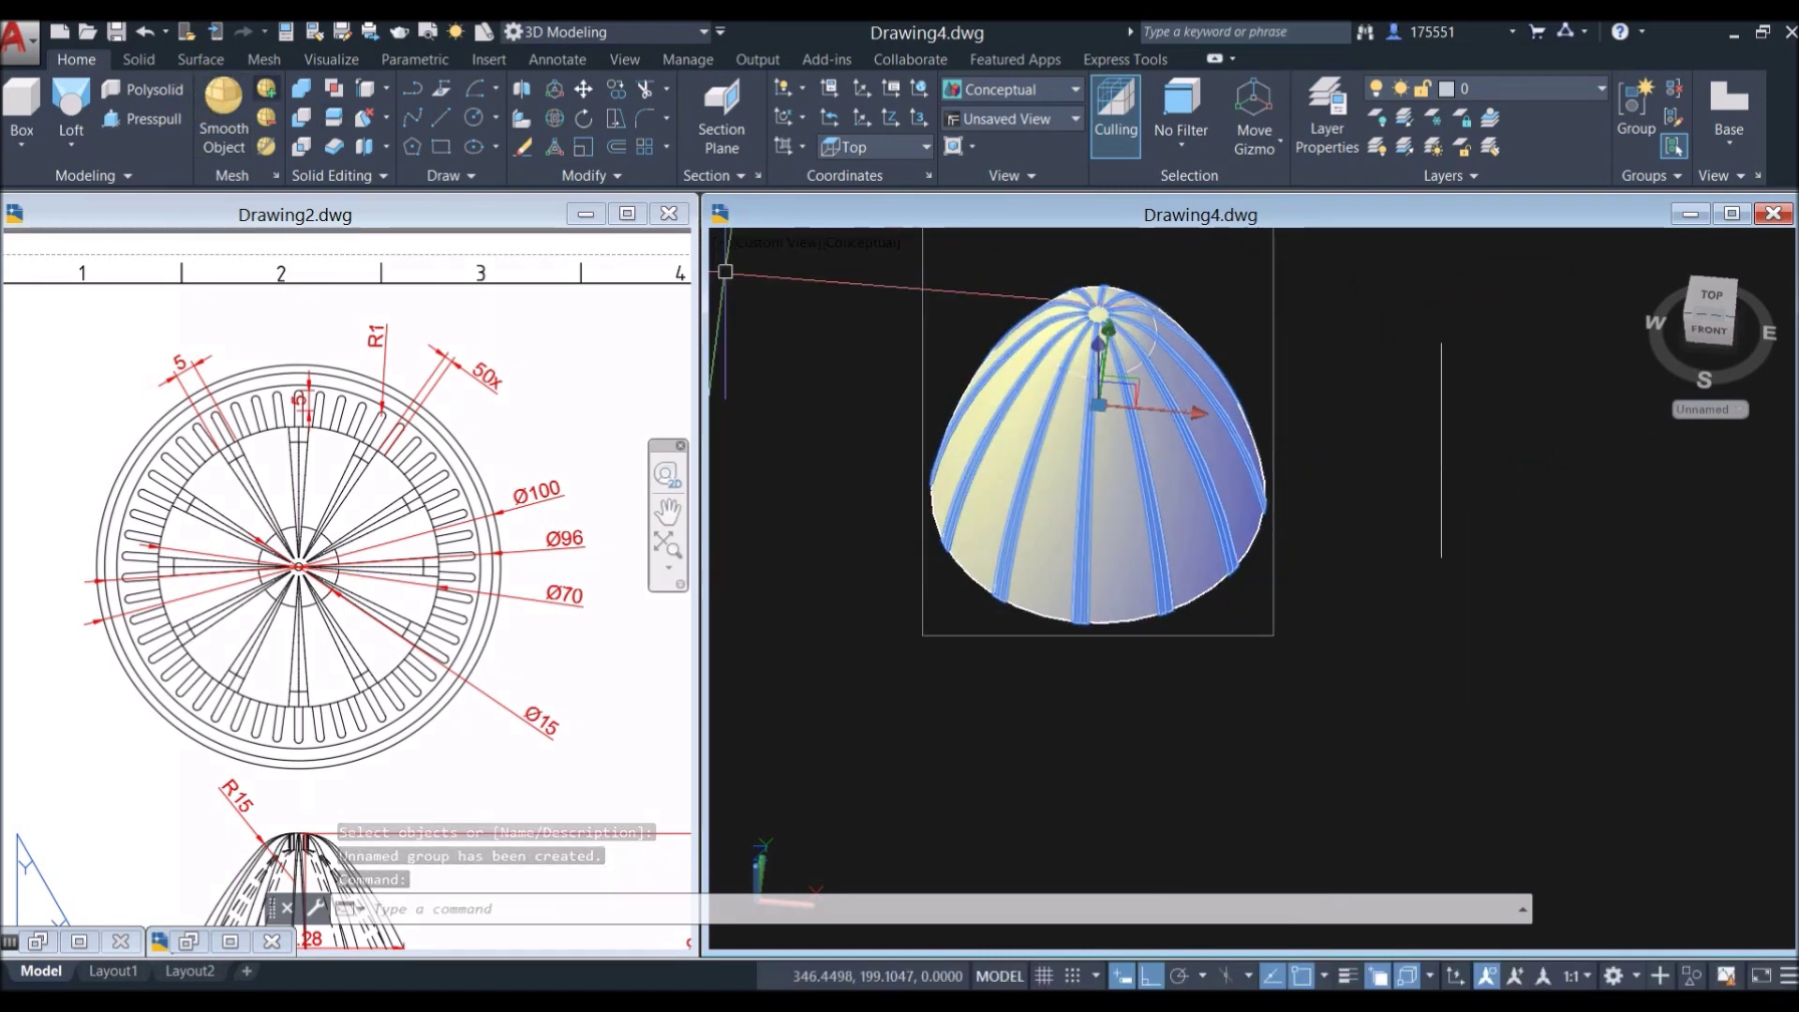
Step: Subtract the rib group from the dome to carve its grooves
left_click(301, 117)
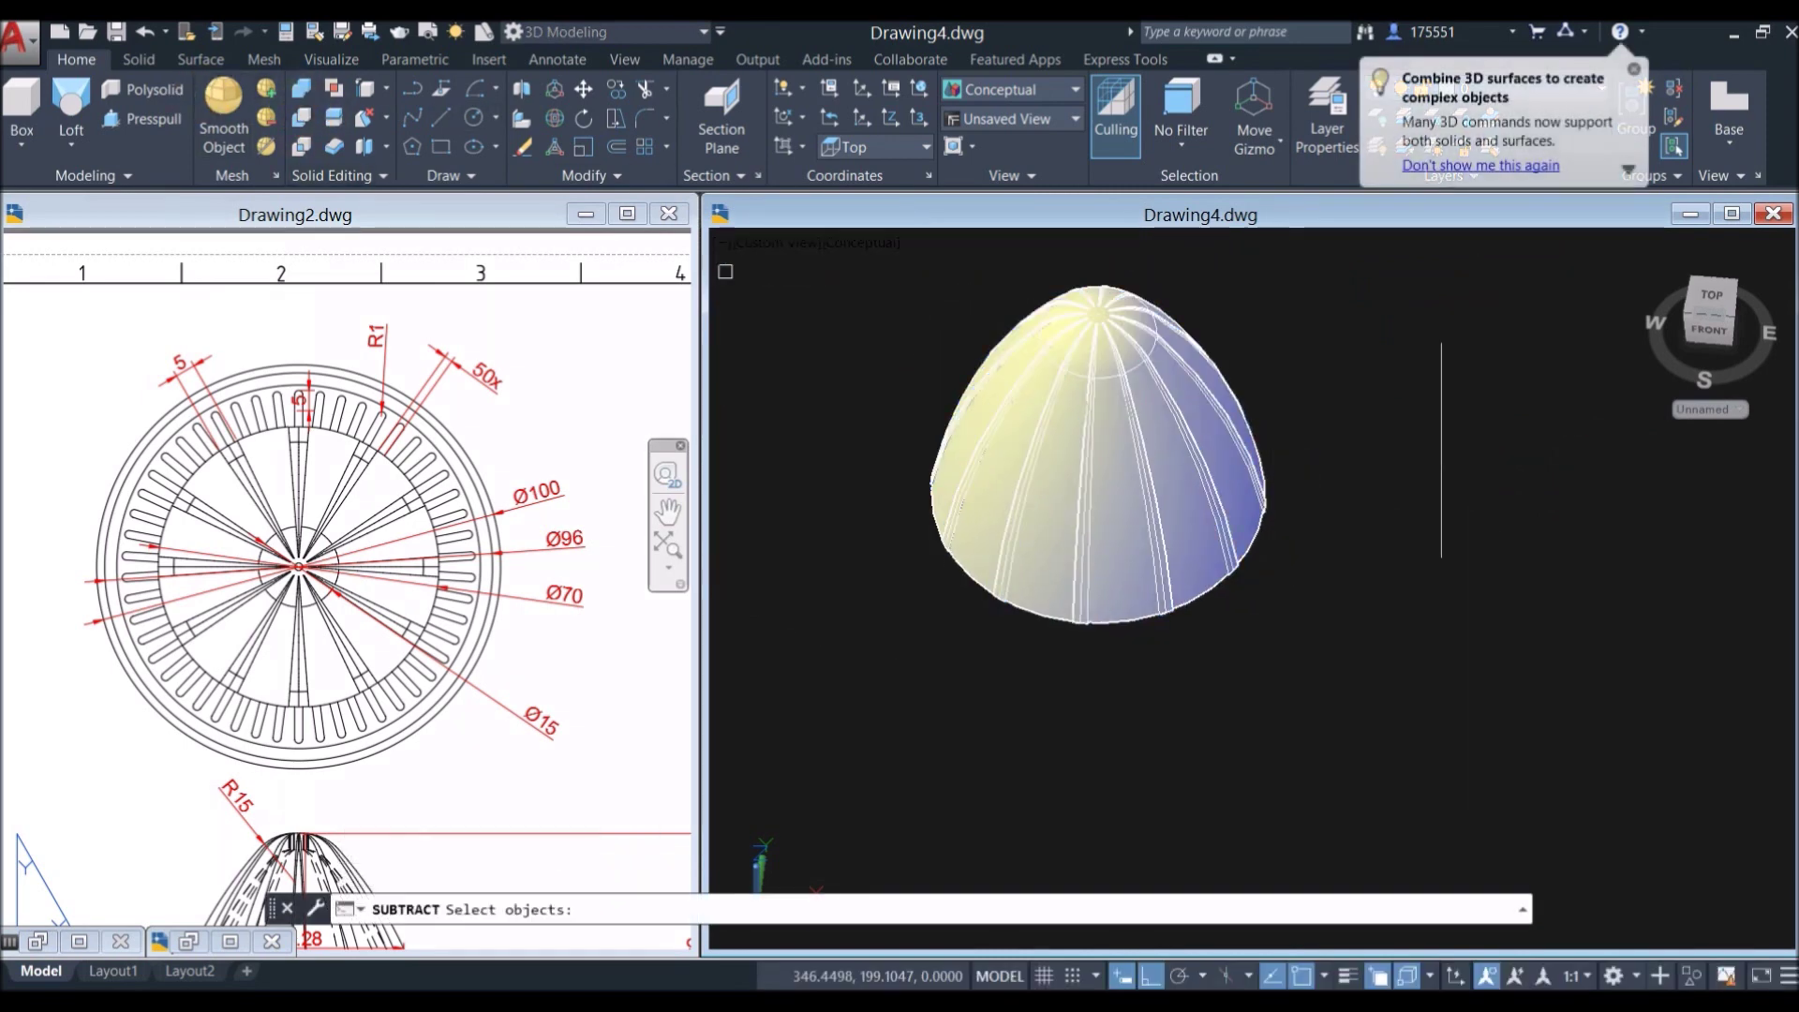
left_click(1198, 585)
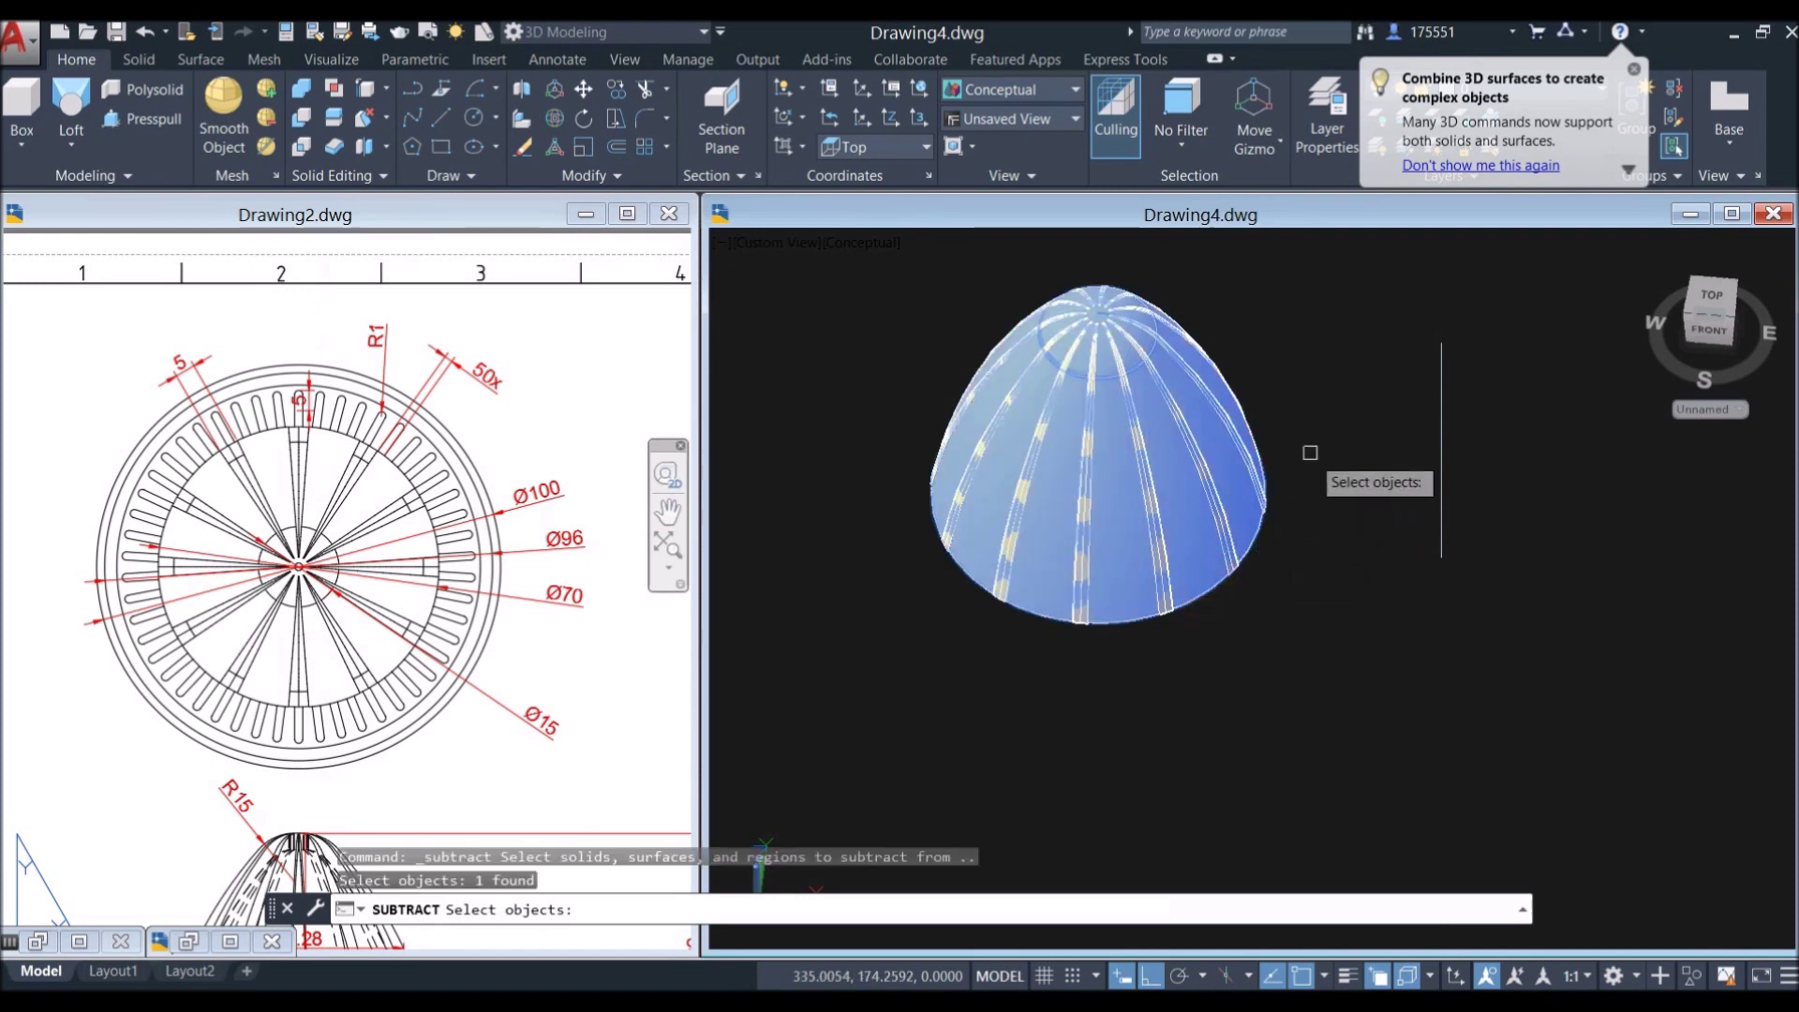
right_click(1310, 412)
scroll(1265, 492, "up", 5)
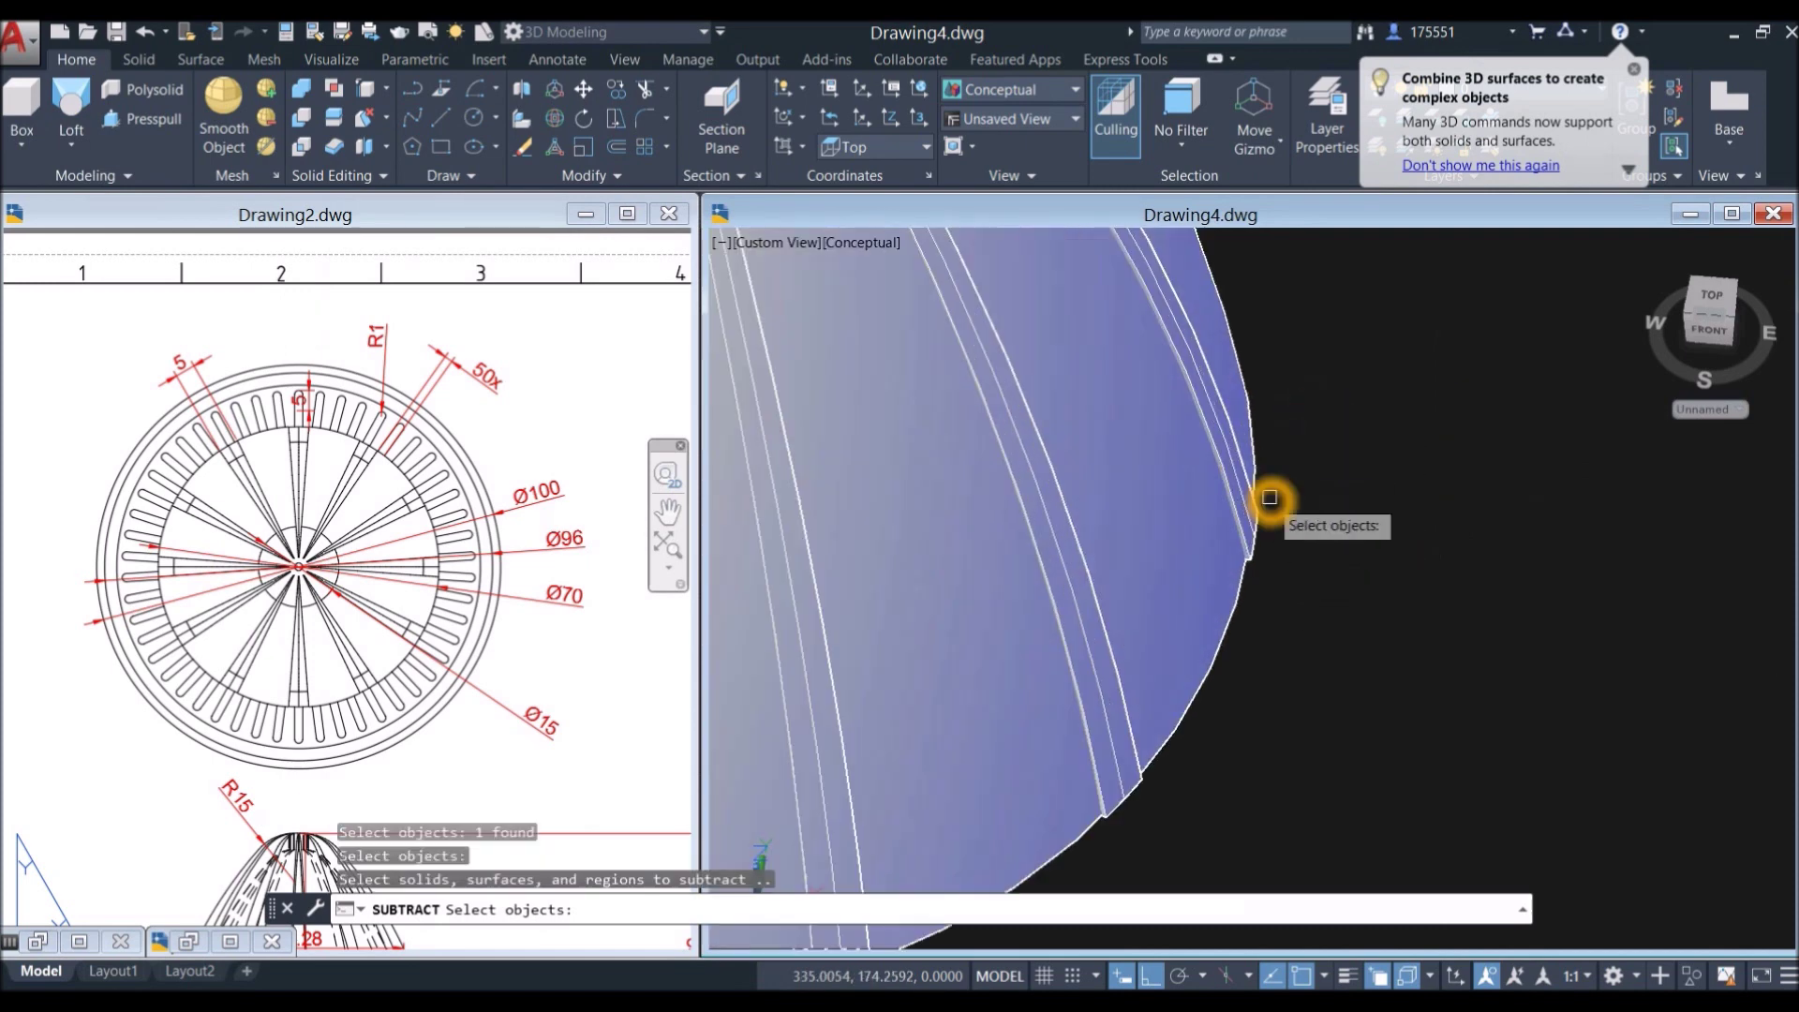
scroll(1239, 495, "down", 2)
left_click(1241, 501)
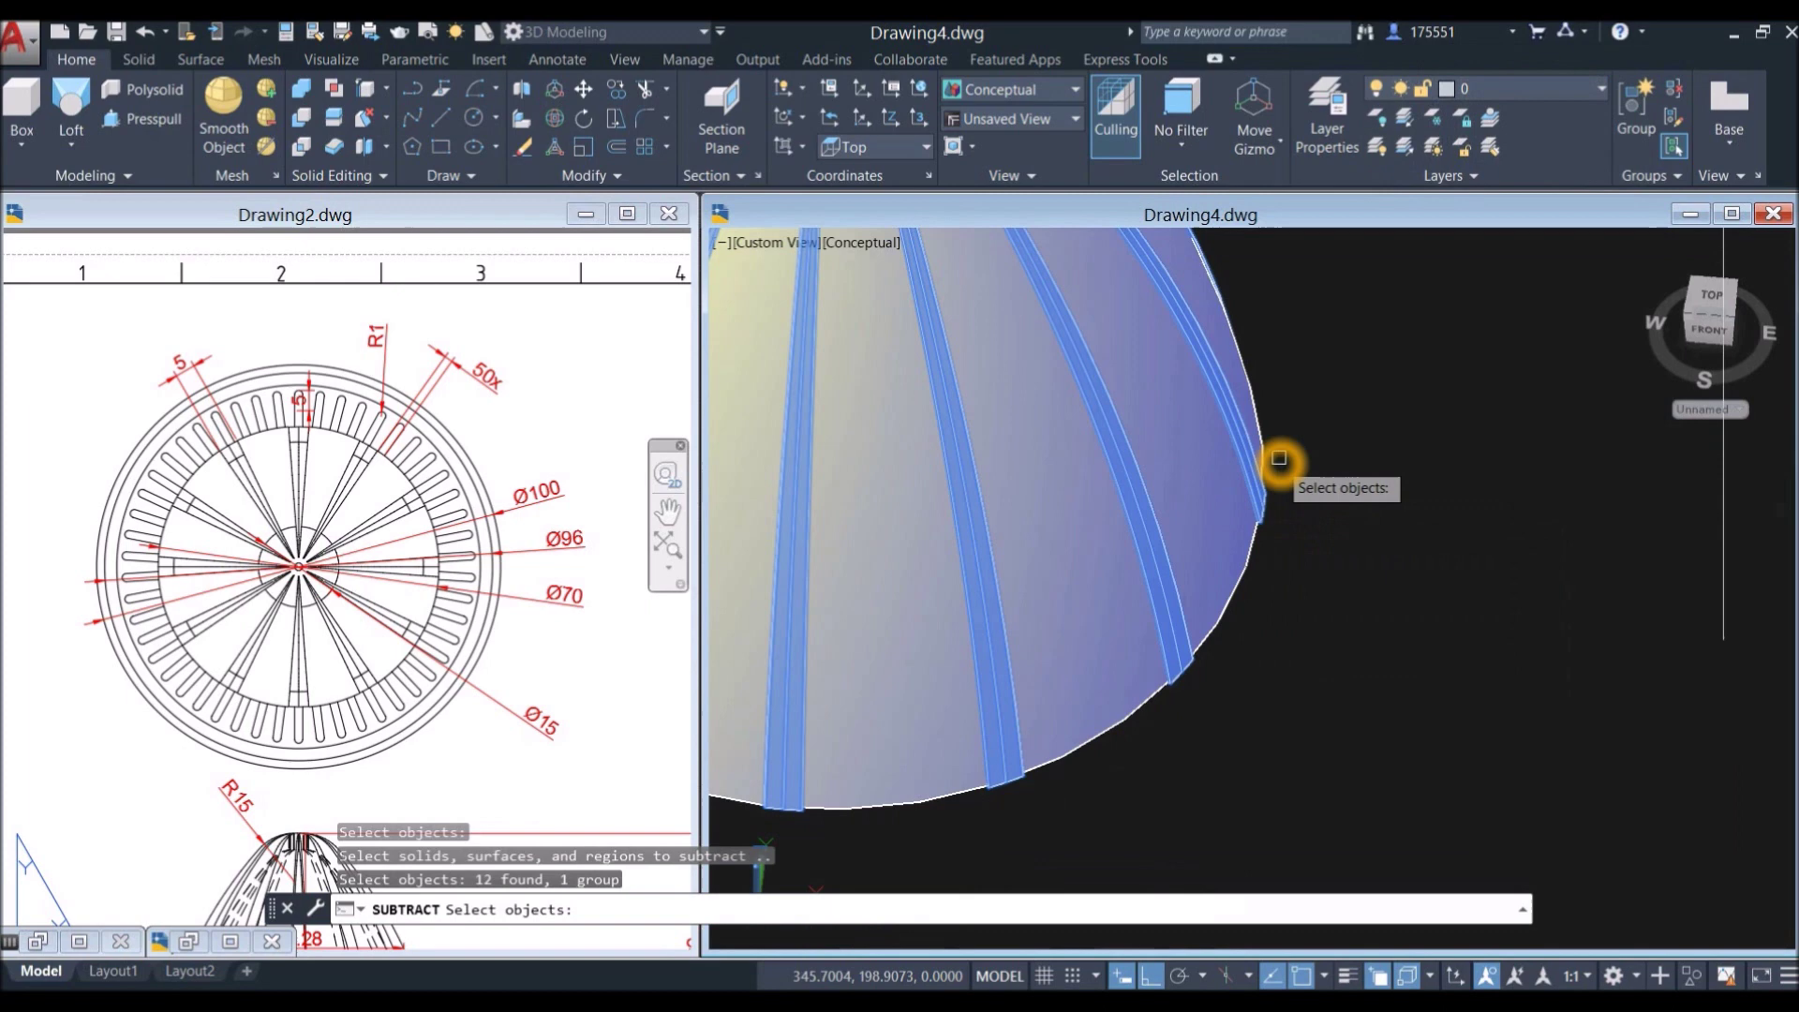
right_click(1352, 433)
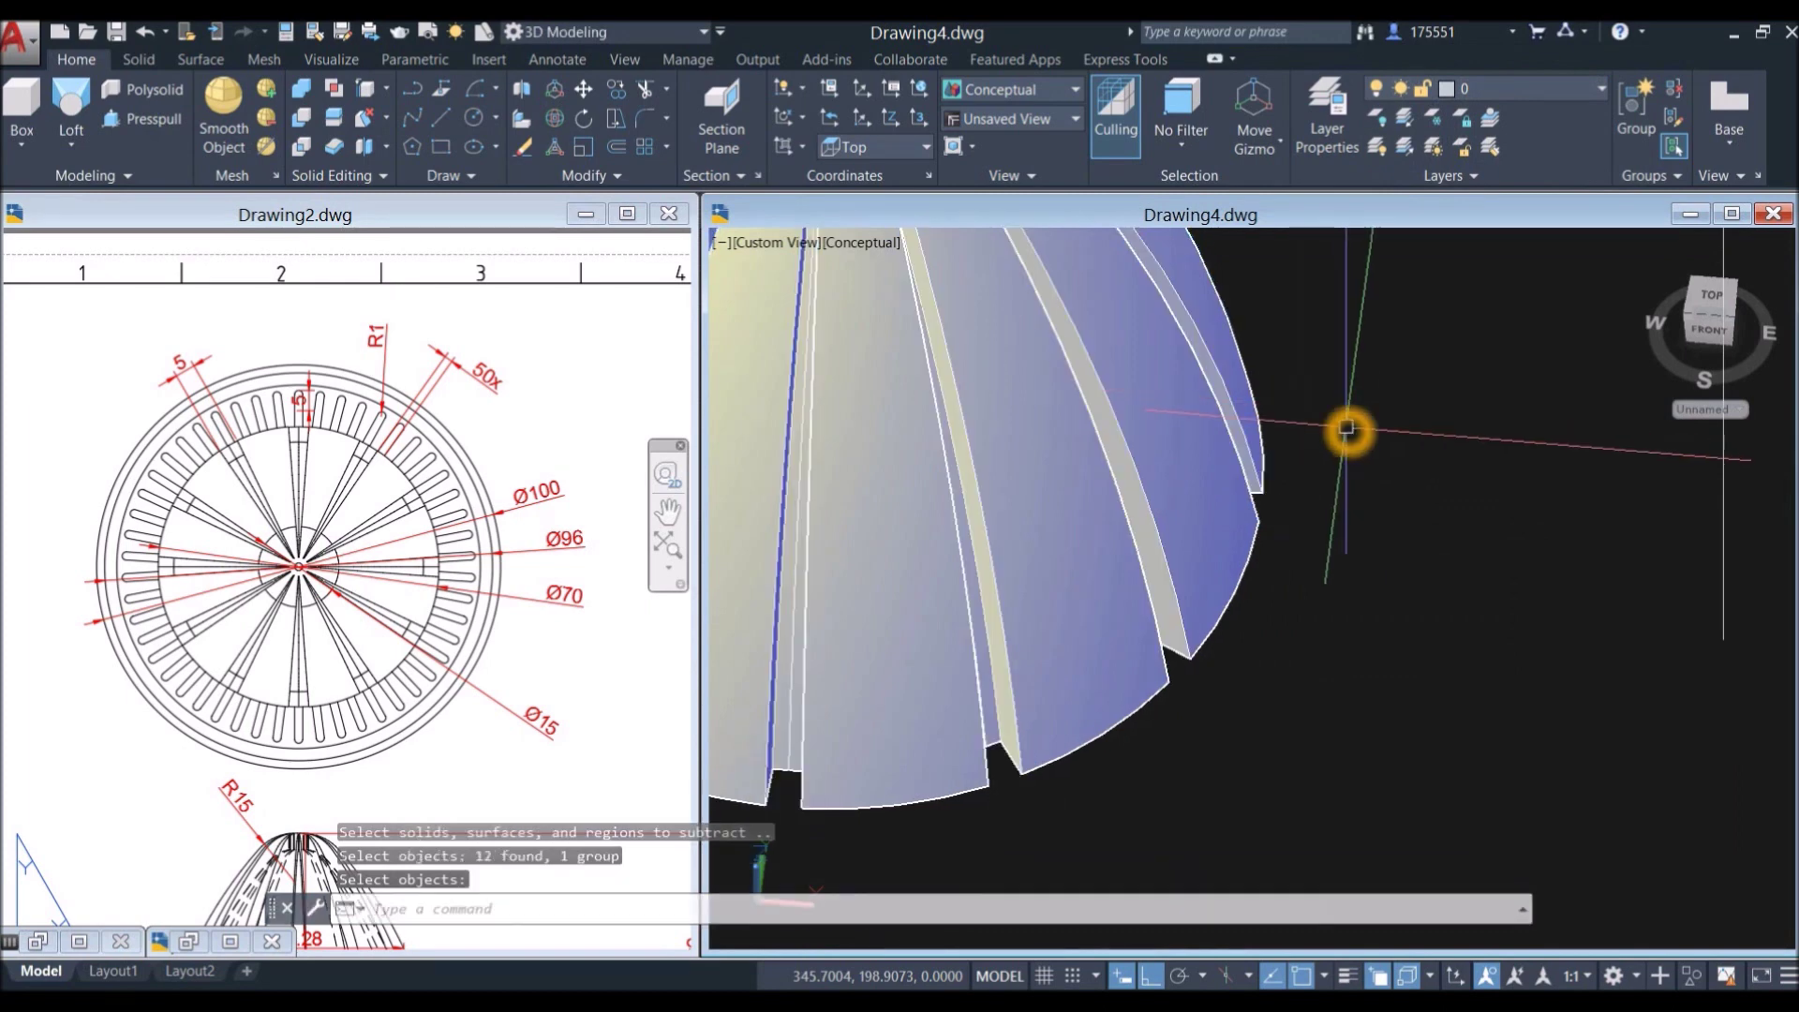
Step: Orbit around the grooved dome to inspect it from the front and underneath
scroll(1349, 425, "down", 4)
middle_click_drag(1350, 424, 1320, 376, "shift")
middle_click_drag(1350, 483, 1350, 333, "shift")
middle_click_drag(1270, 485, 1325, 380, "shift")
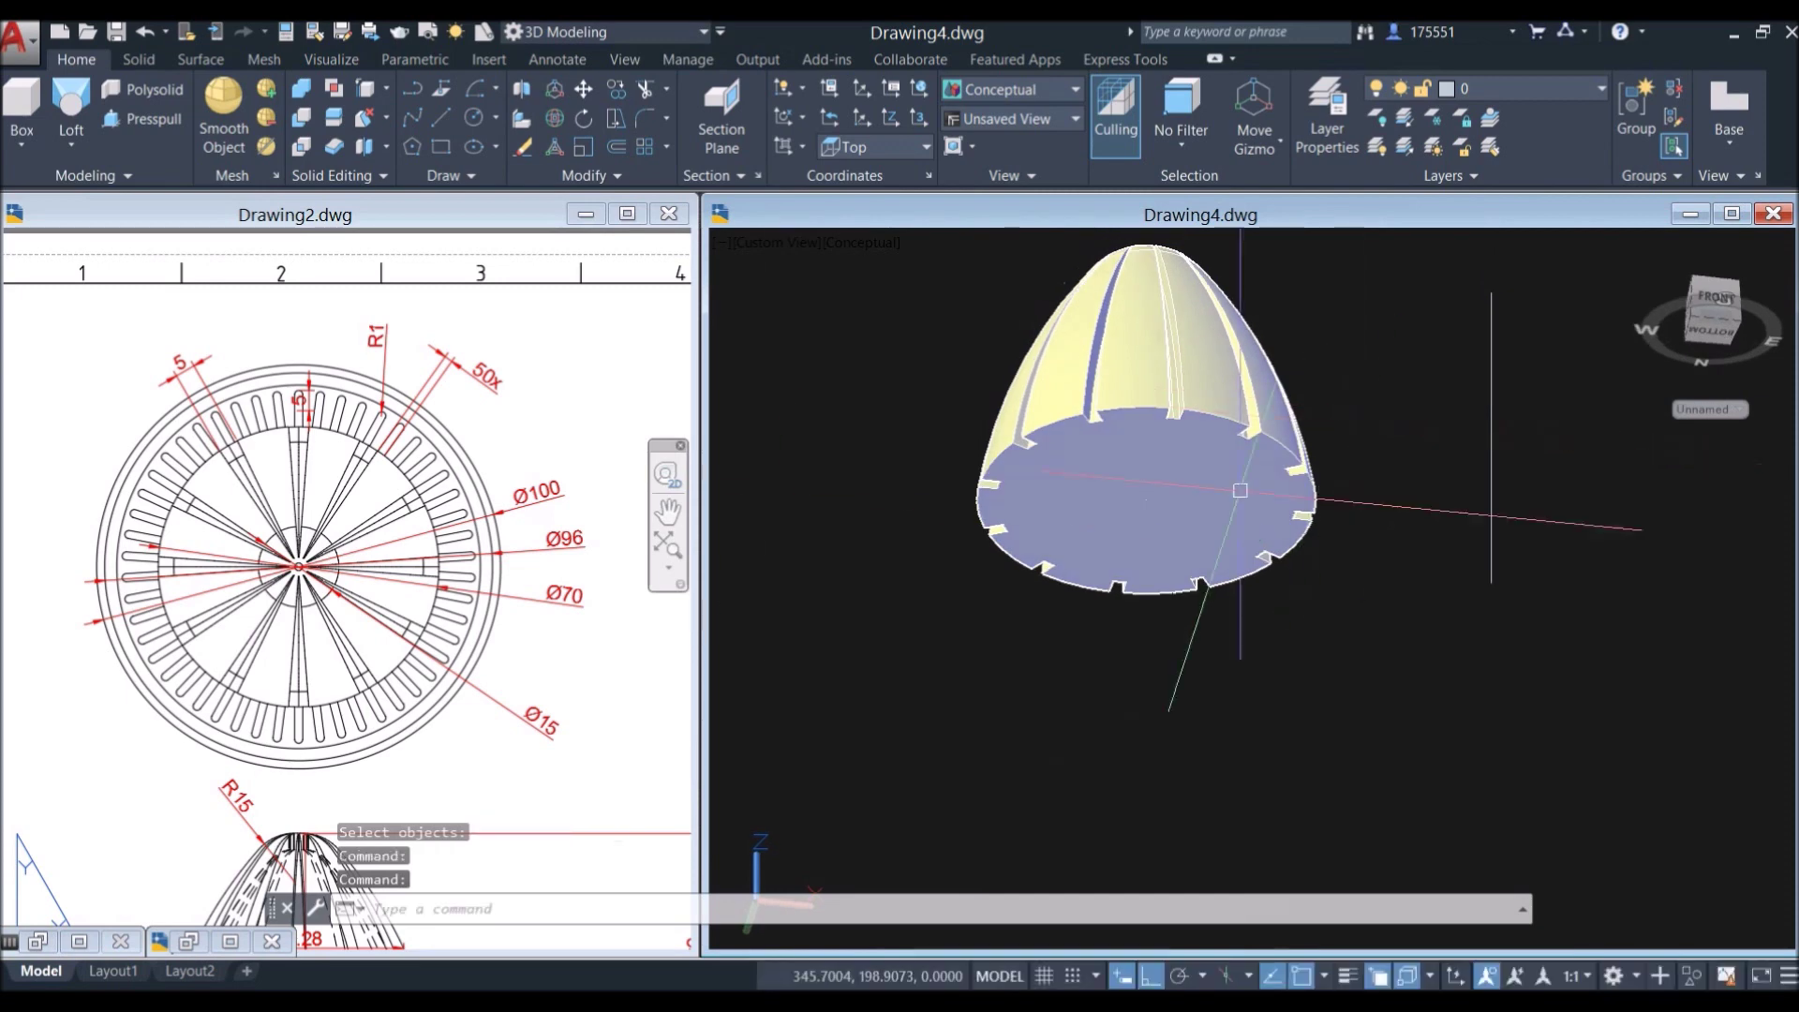
Step: Activate Drawing2 and pan to the juicer's isometric view
left_click(354, 553)
scroll(354, 553, "down", 4)
middle_click_drag(354, 552, 287, 450)
scroll(592, 500, "up", 5)
middle_click_drag(591, 500, 346, 506)
scroll(477, 443, "up", 7)
Step: Shift the Drawing2 reference sheet right, then return to the Drawing4 model
left_click(478, 420)
scroll(478, 421, "down", 6)
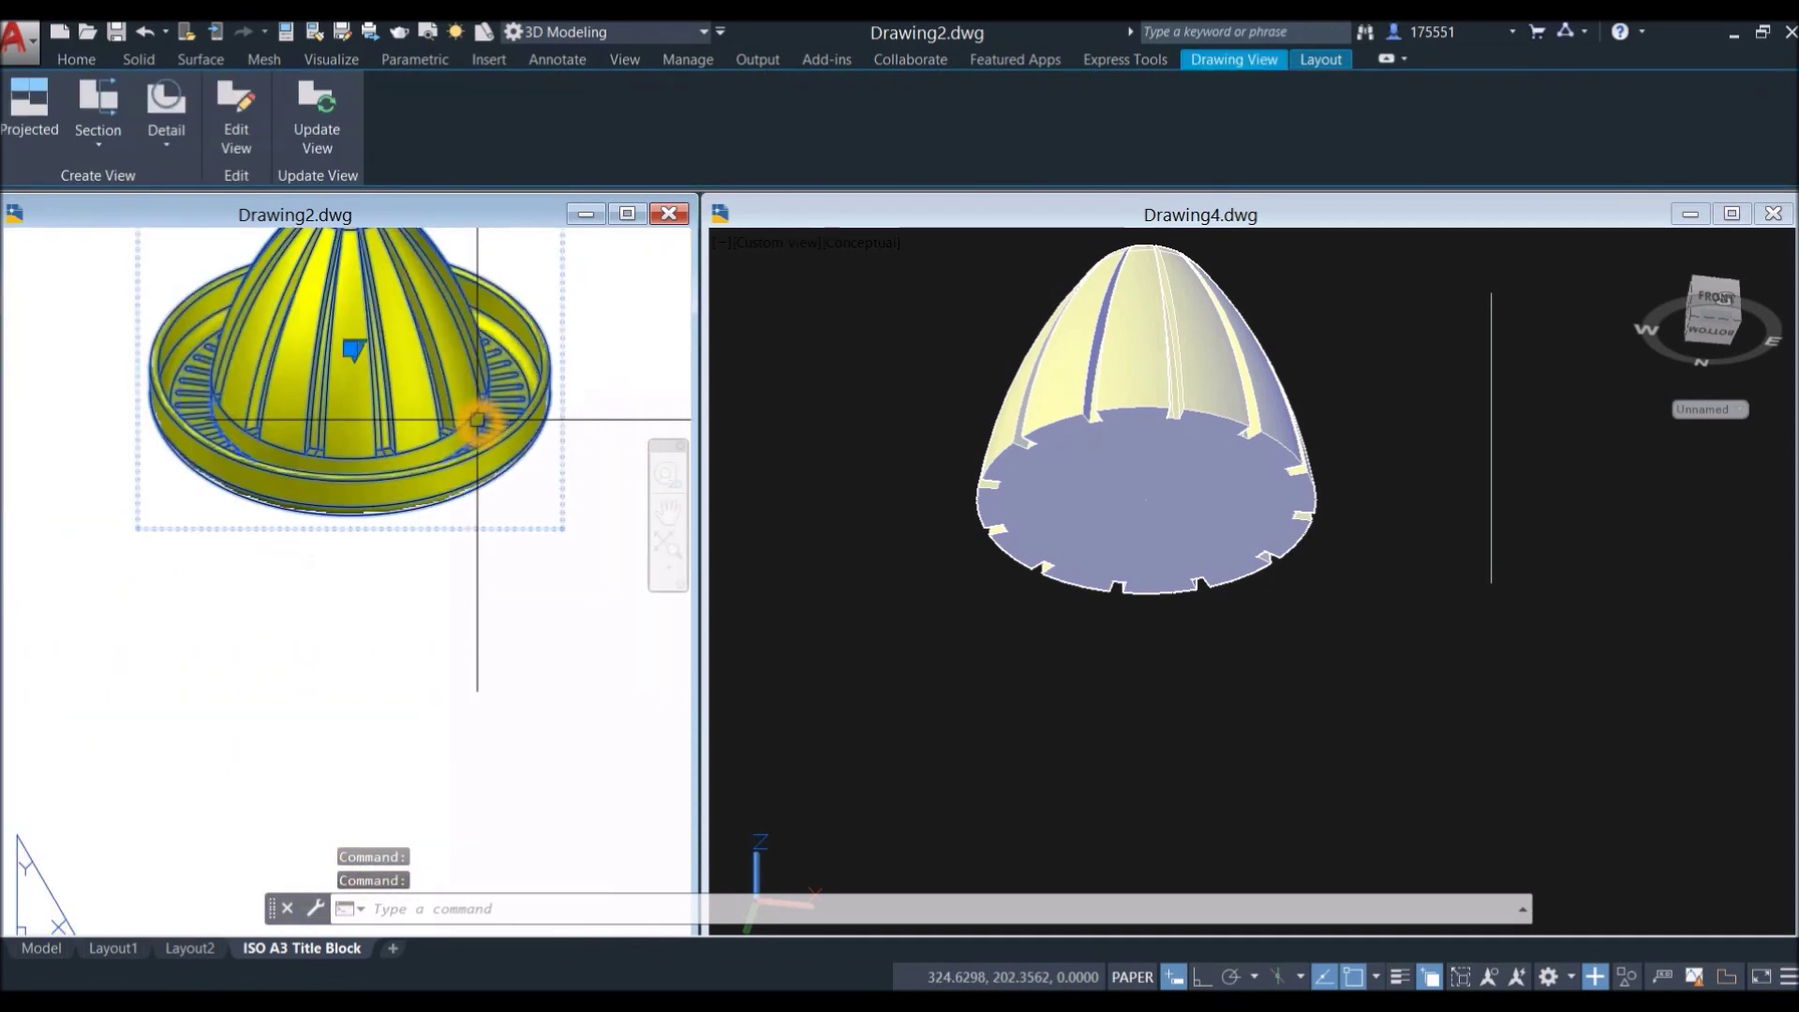
key("Escape")
scroll(418, 494, "down", 6)
middle_click_drag(418, 493, 566, 489)
scroll(444, 553, "up", 8)
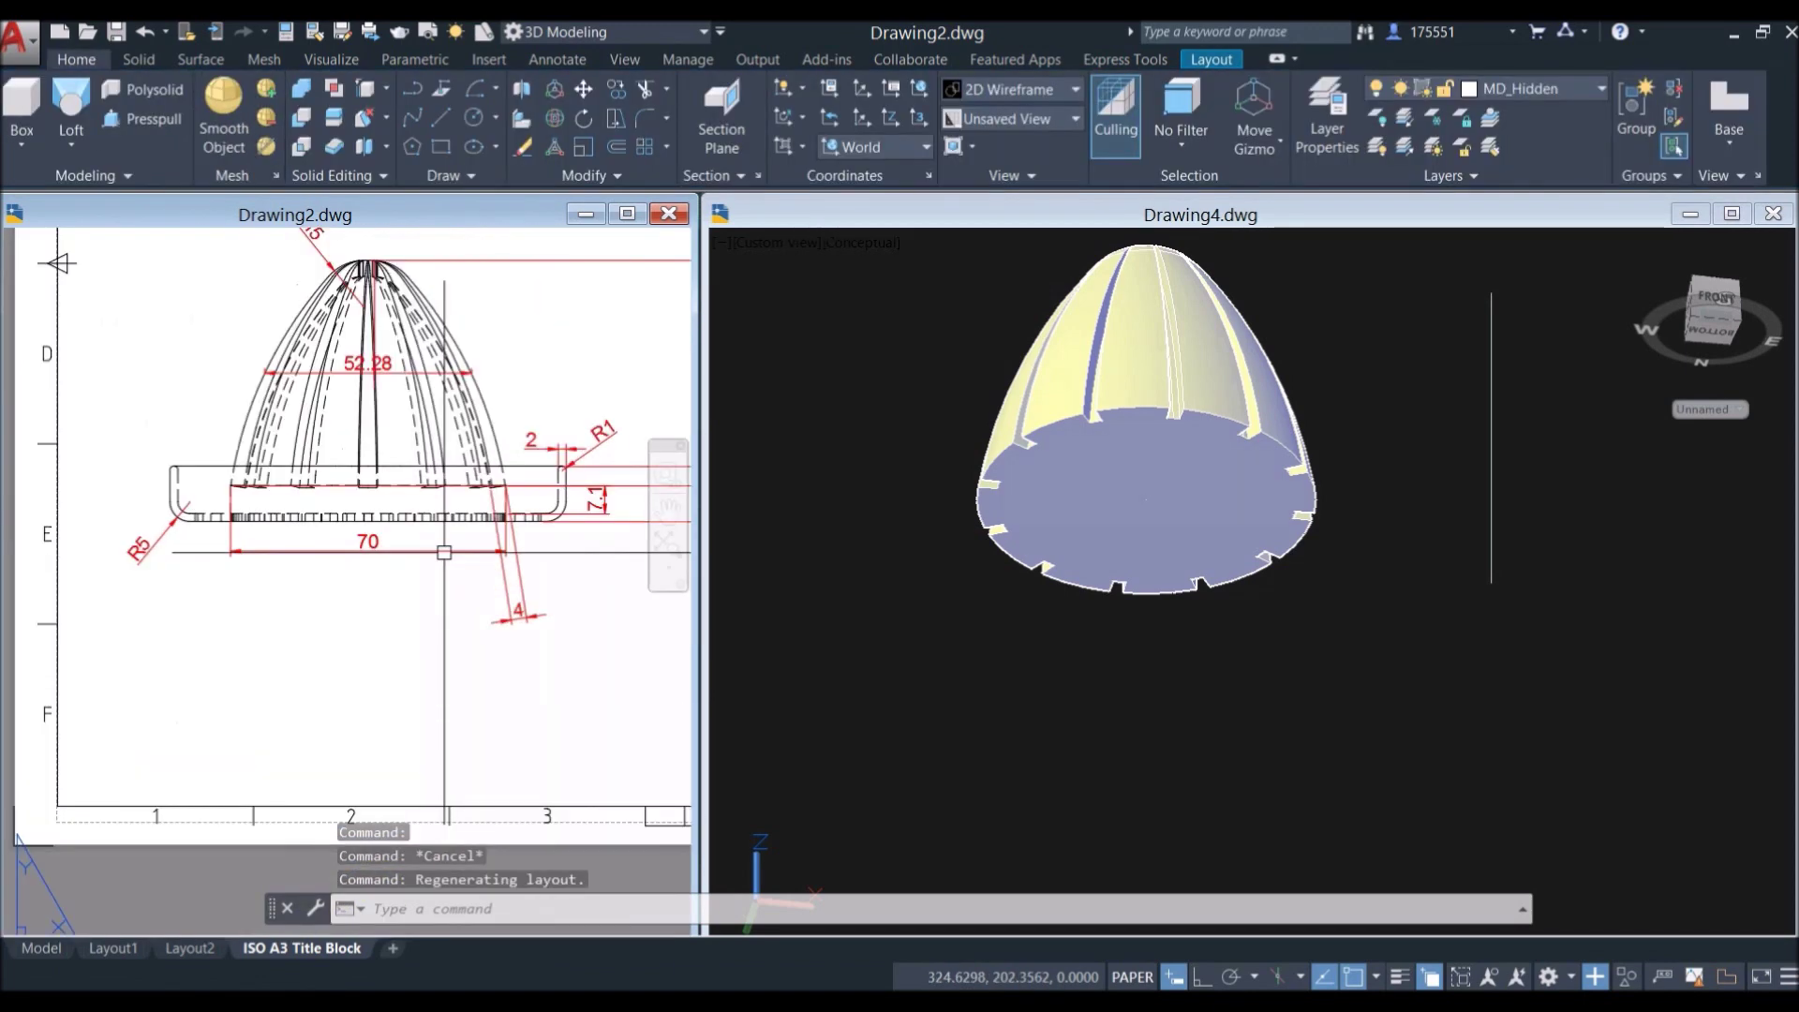
left_click(1028, 670)
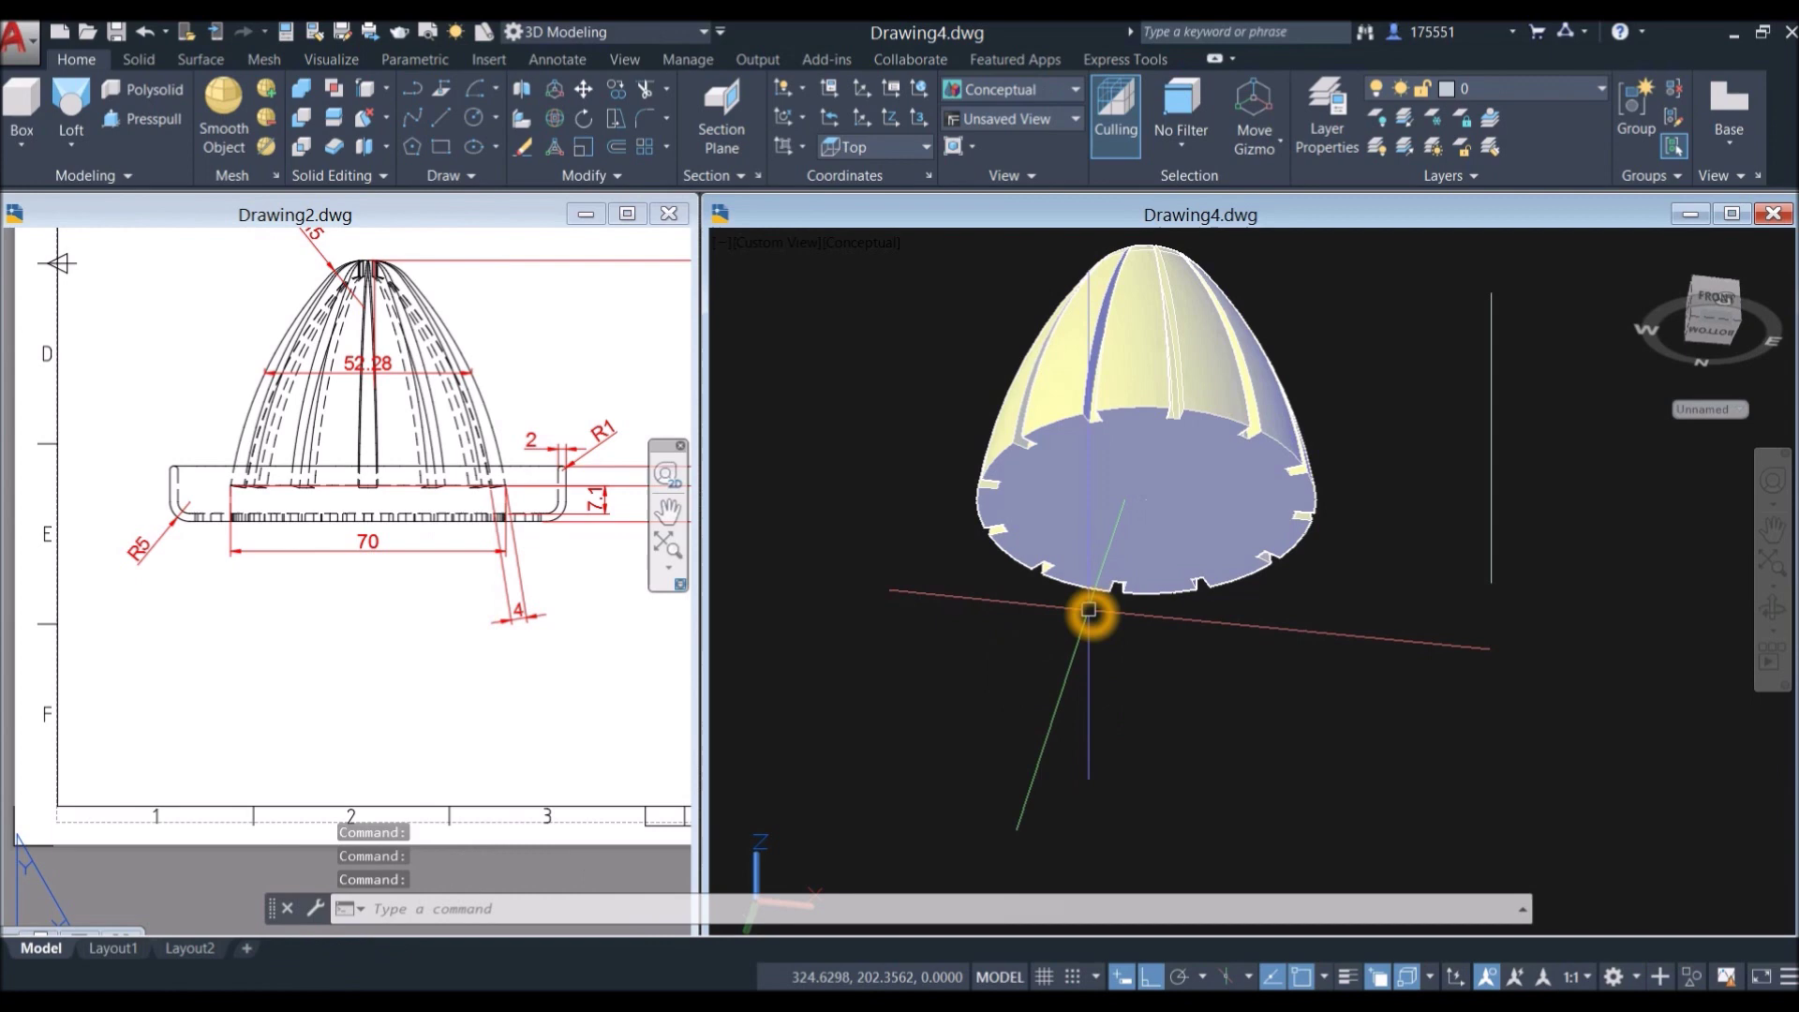
Step: Draw a circle centred on the dome base with its radius snapped to the base edge
type("c")
key("Return")
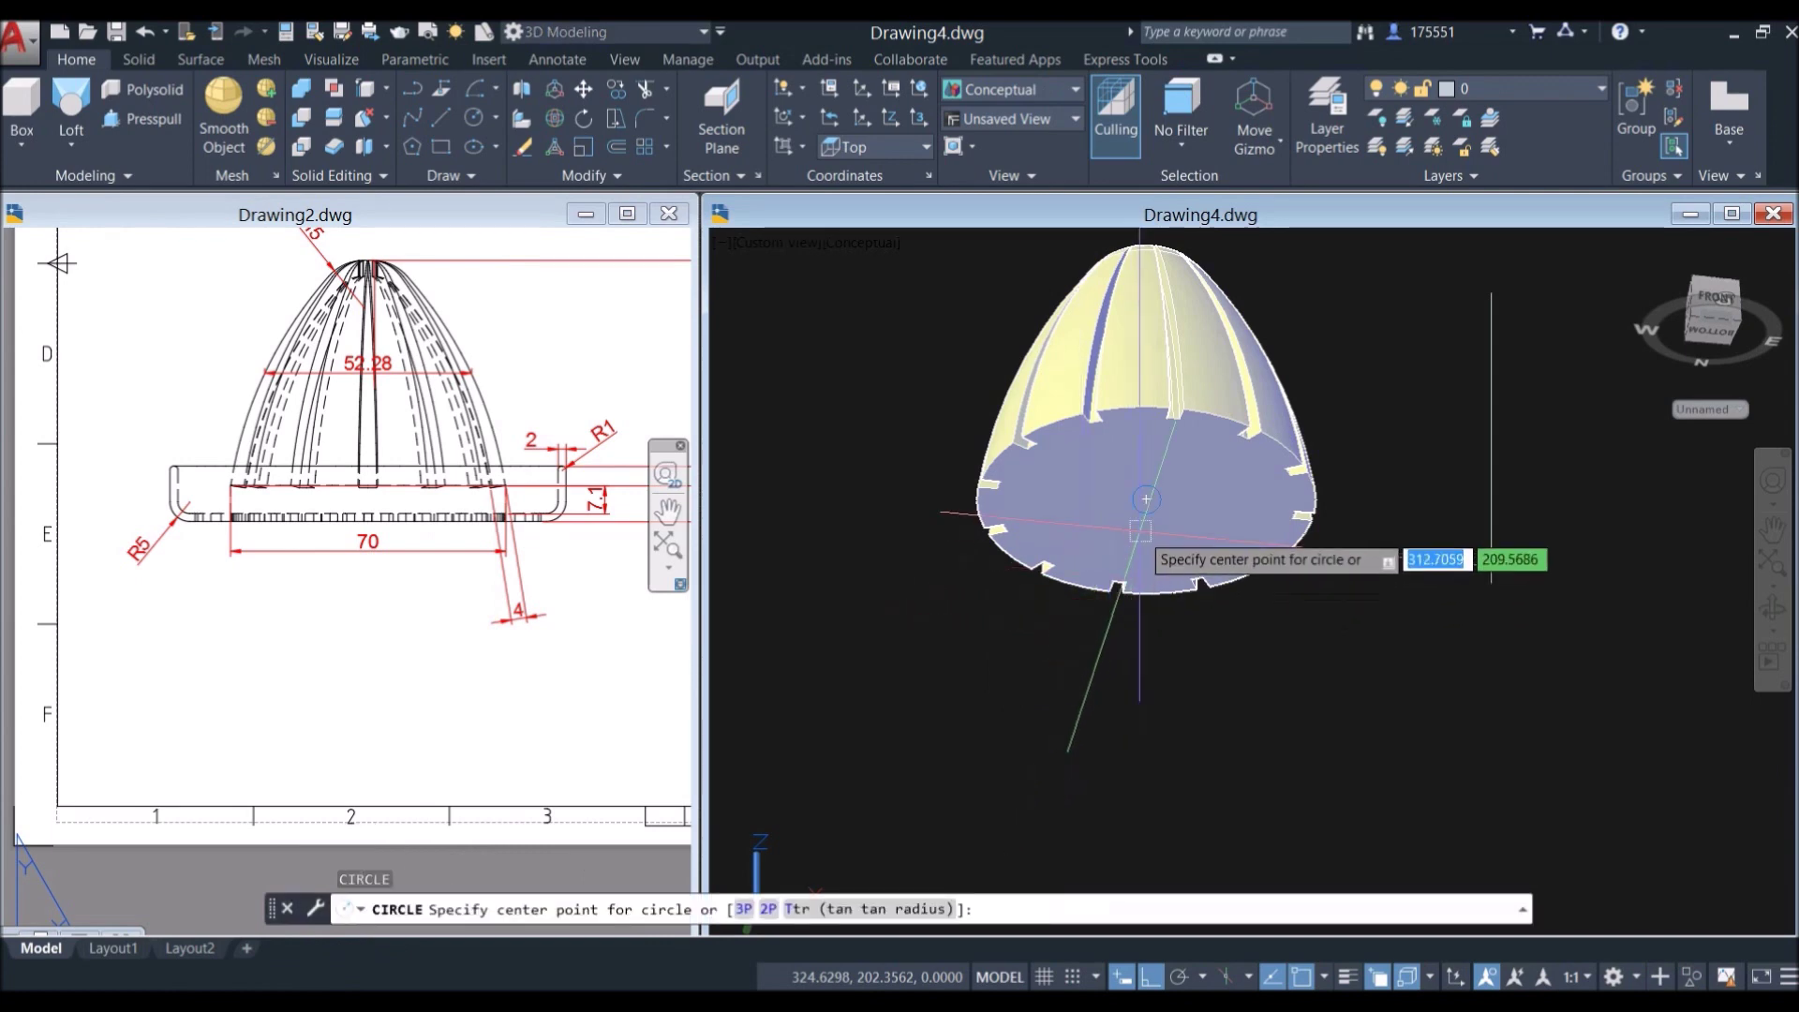
left_click(1148, 506)
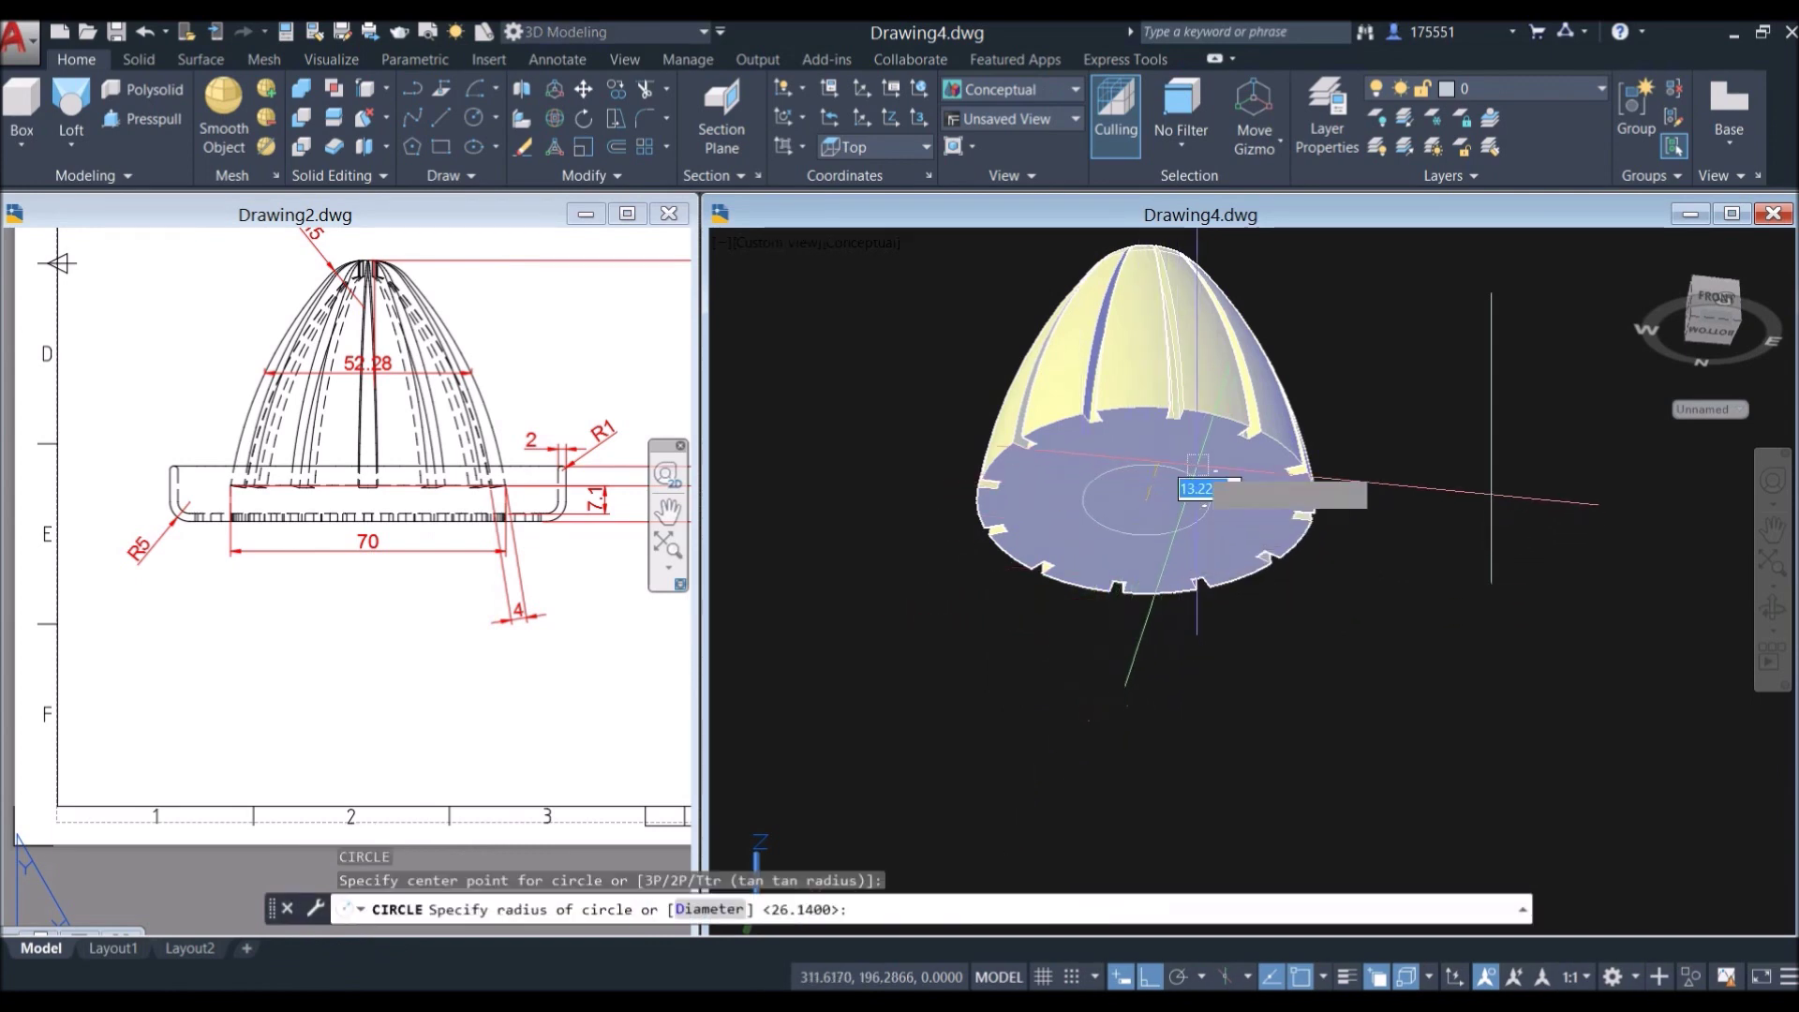
scroll(1179, 427, "up", 4)
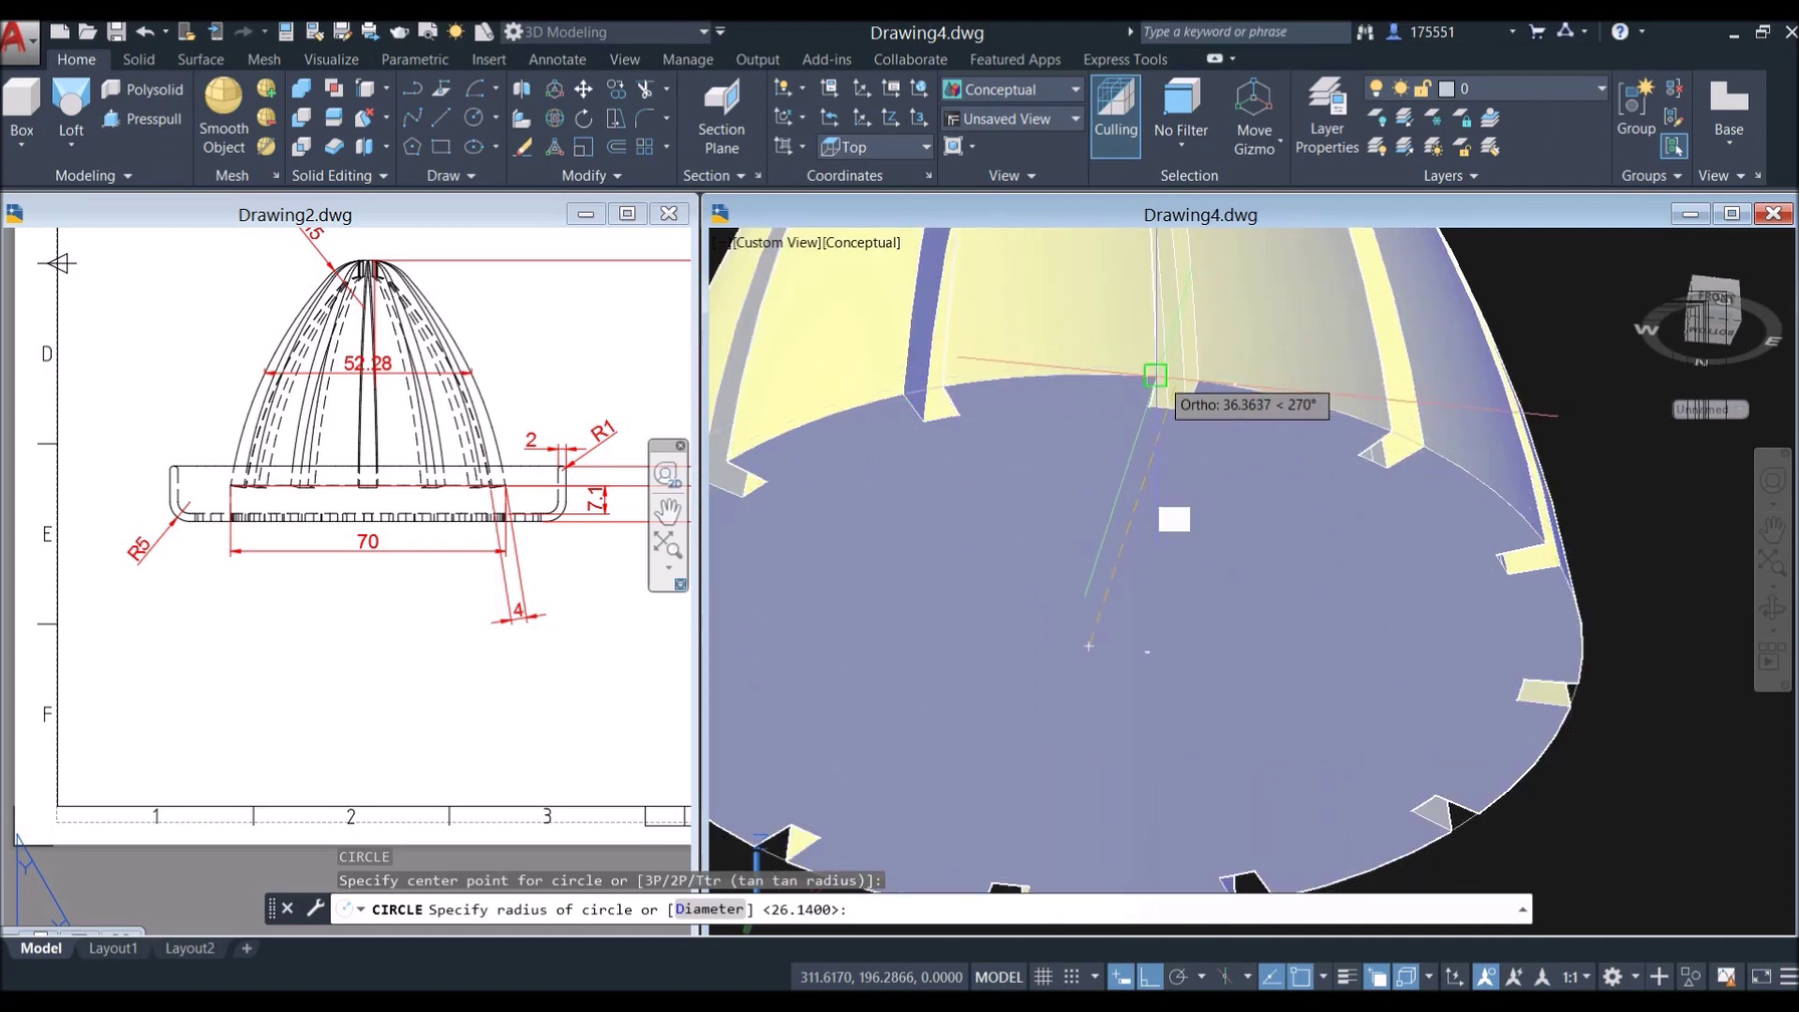
scroll(1210, 389, "up", 3)
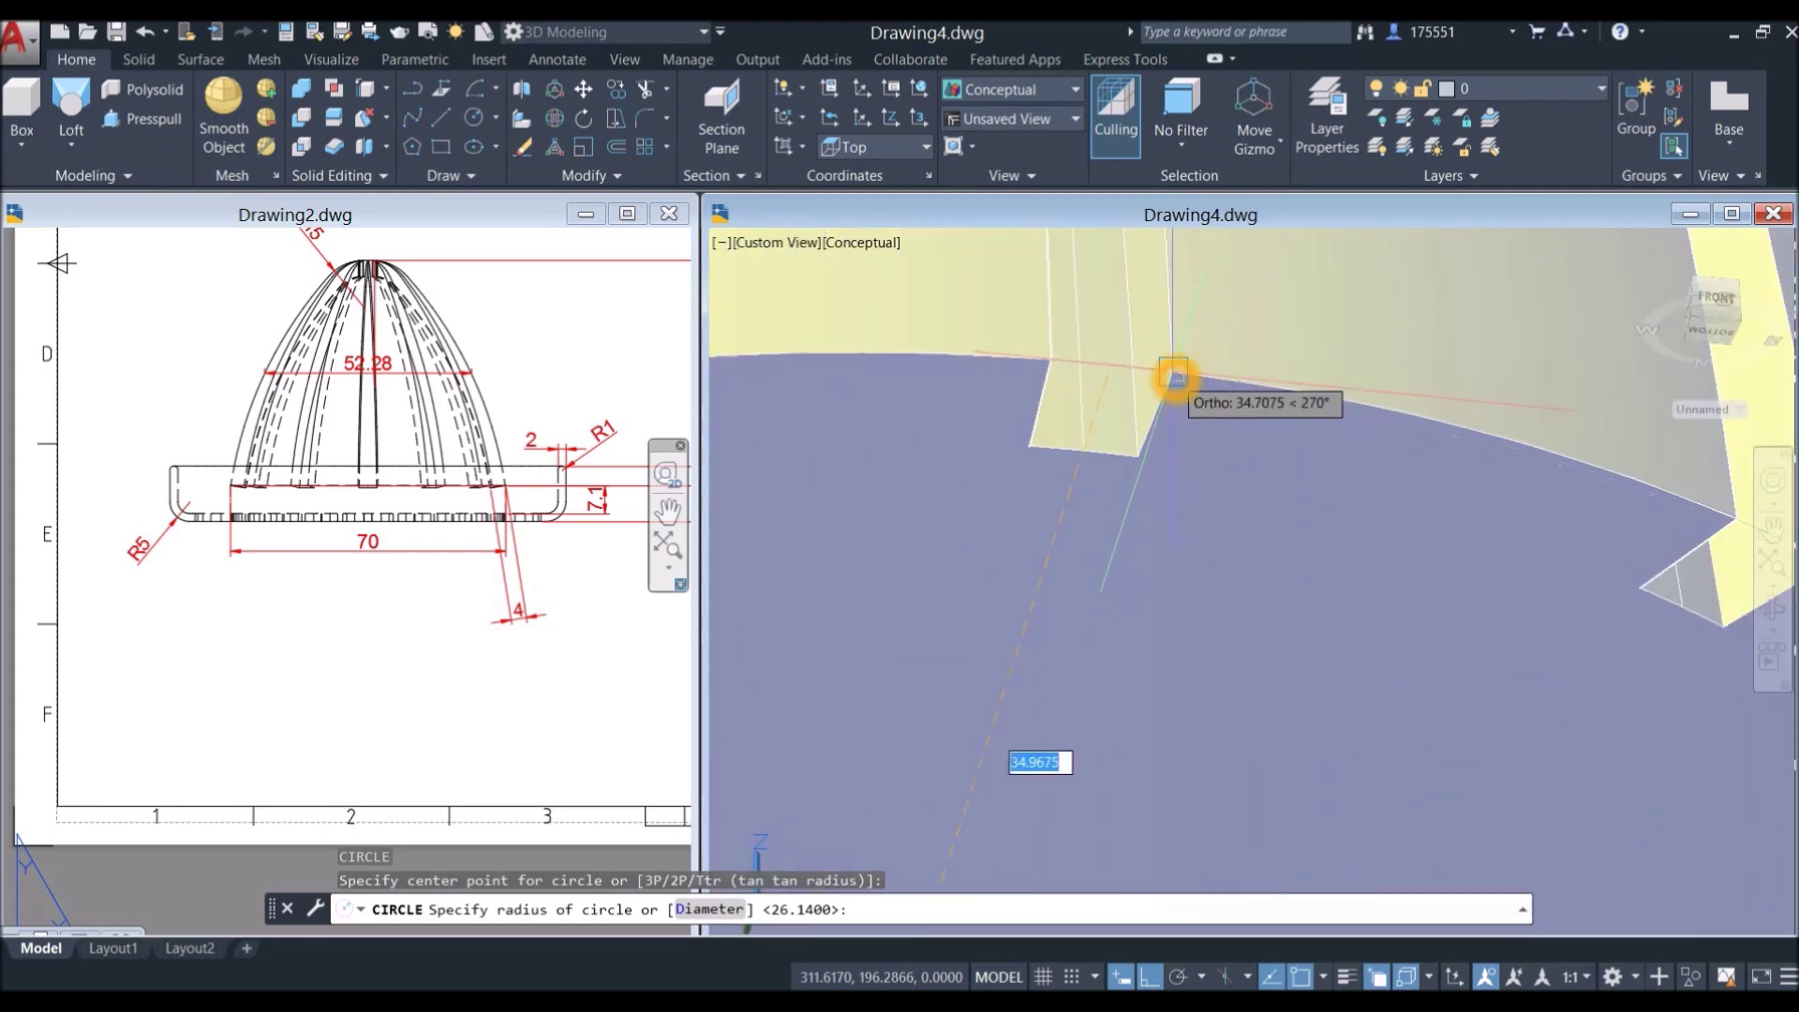
left_click(1209, 389)
scroll(1209, 389, "down", 6)
scroll(1581, 427, "down", 2)
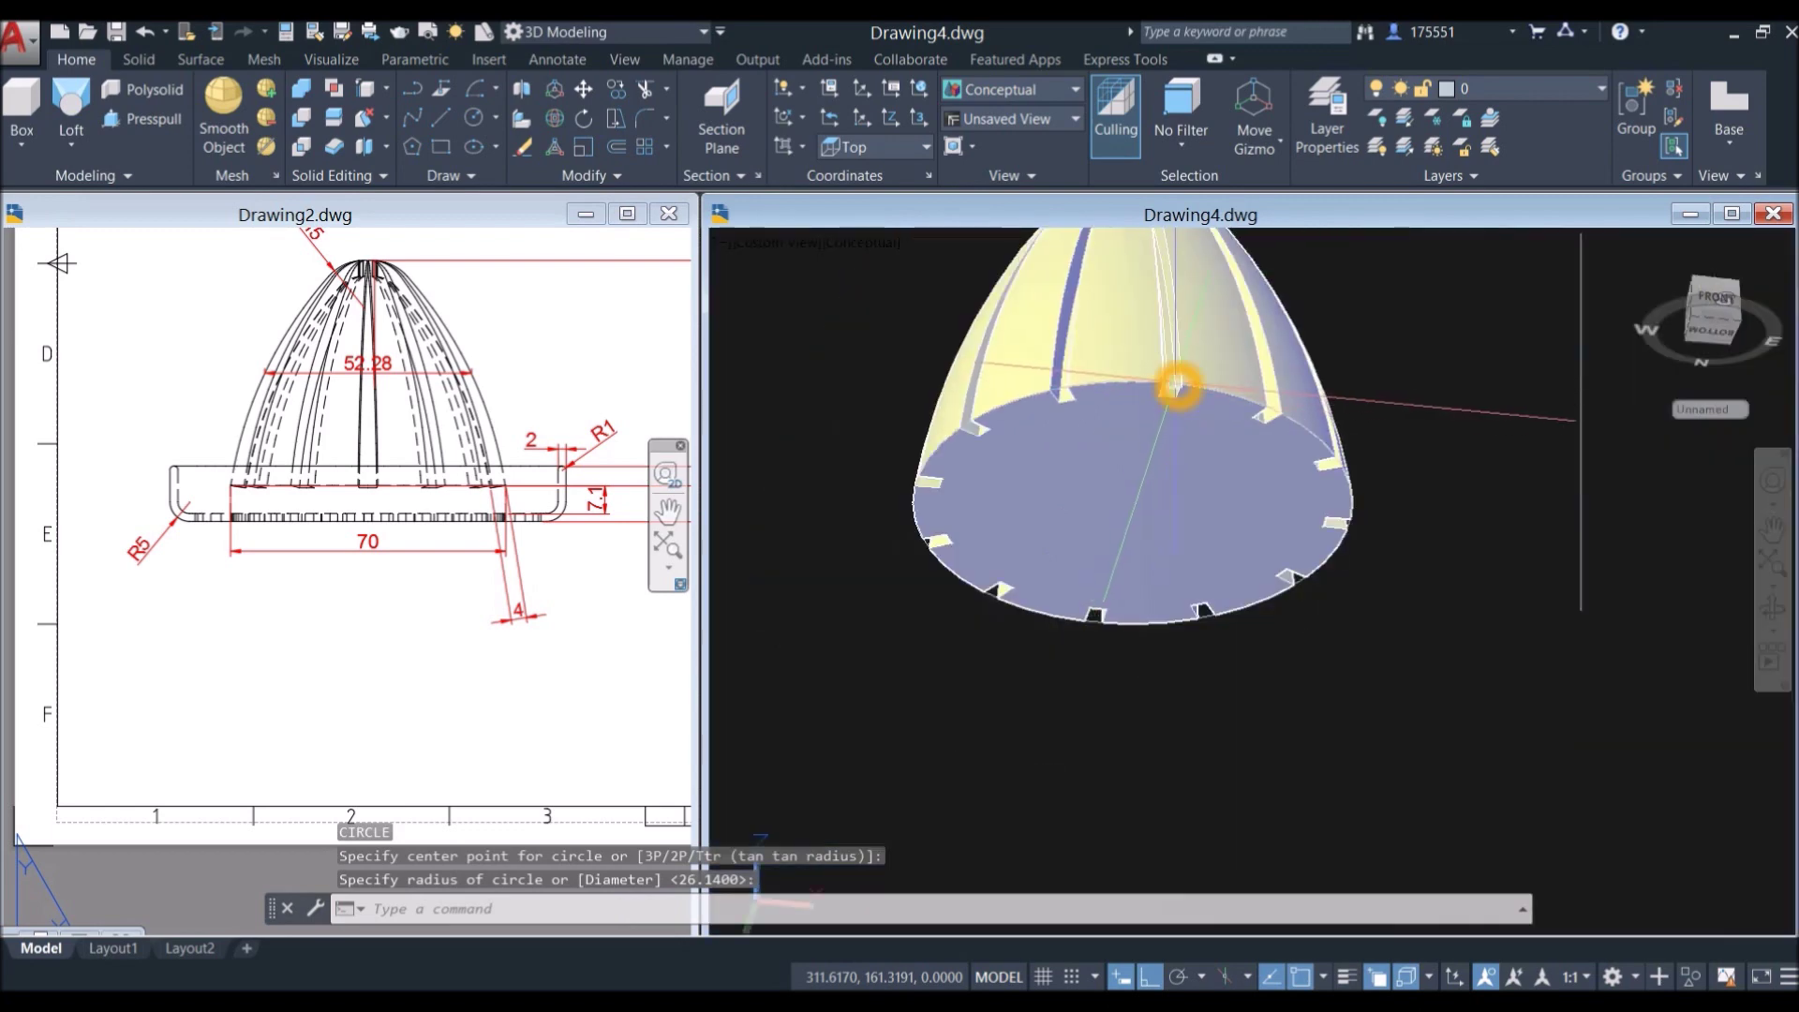
Step: Extrude the base circle 7.1 units into a solid collar
left_click(1176, 384)
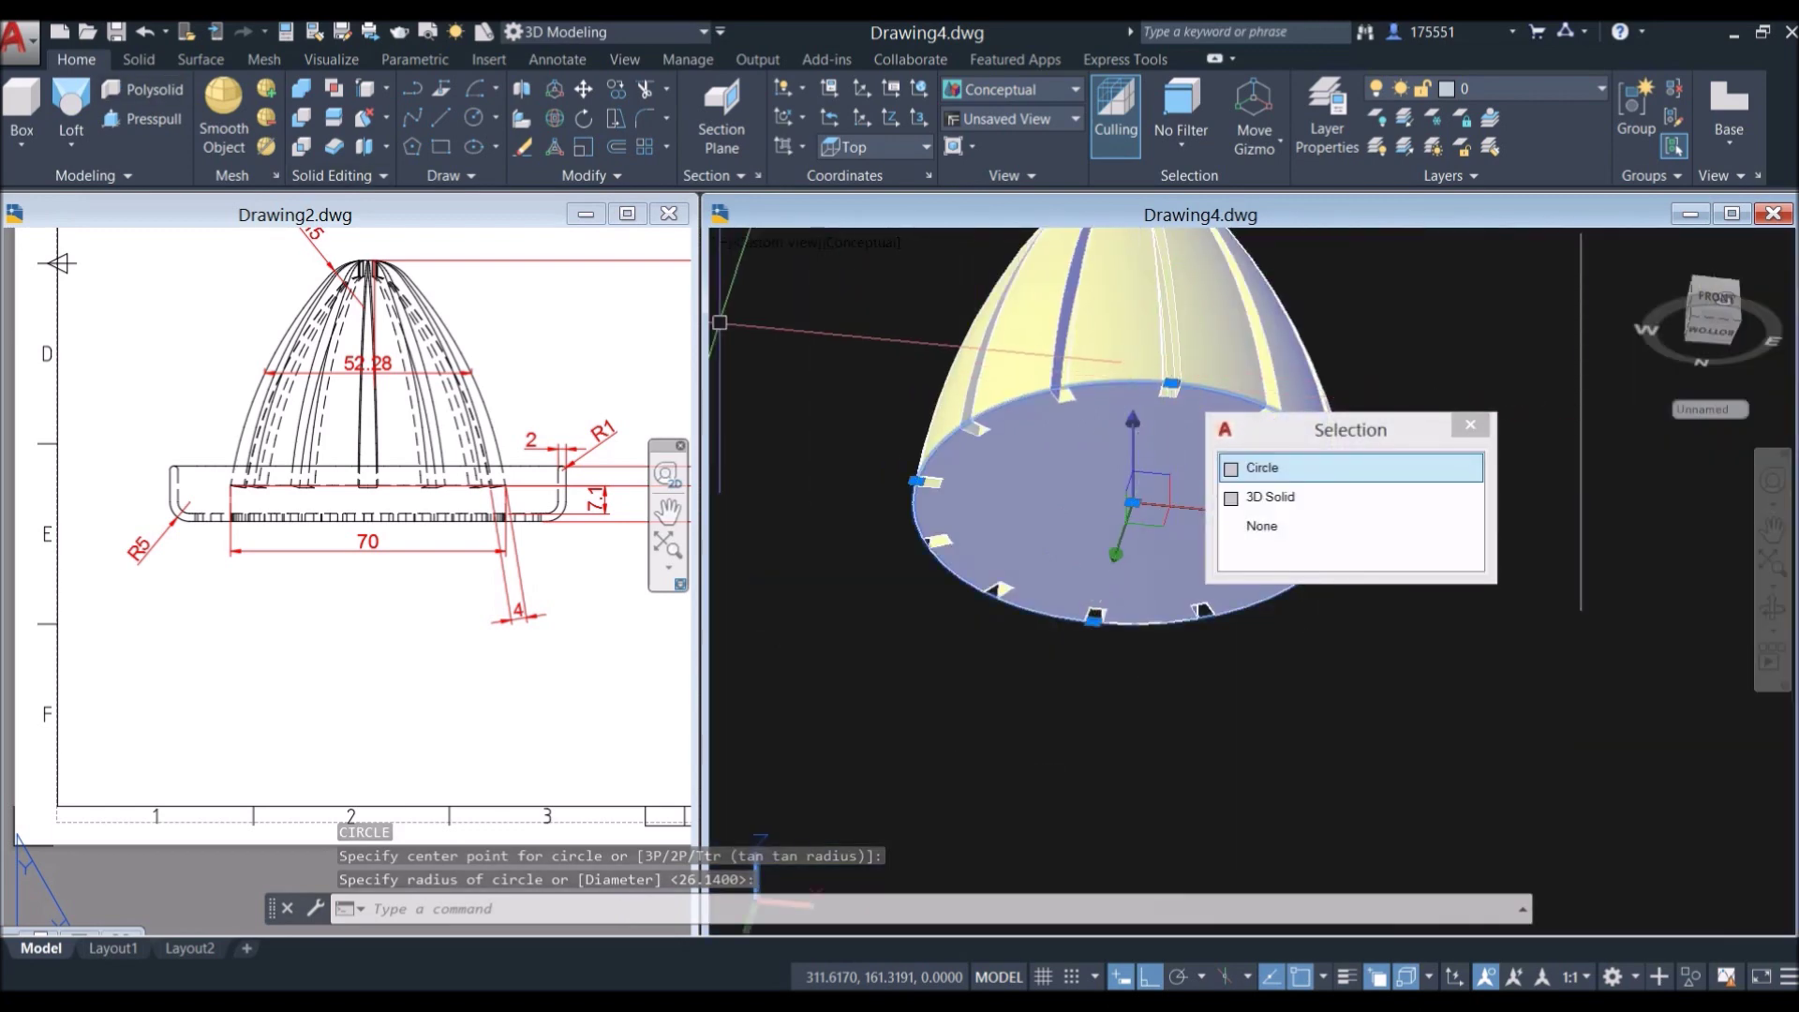
left_click(1261, 467)
left_click(71, 142)
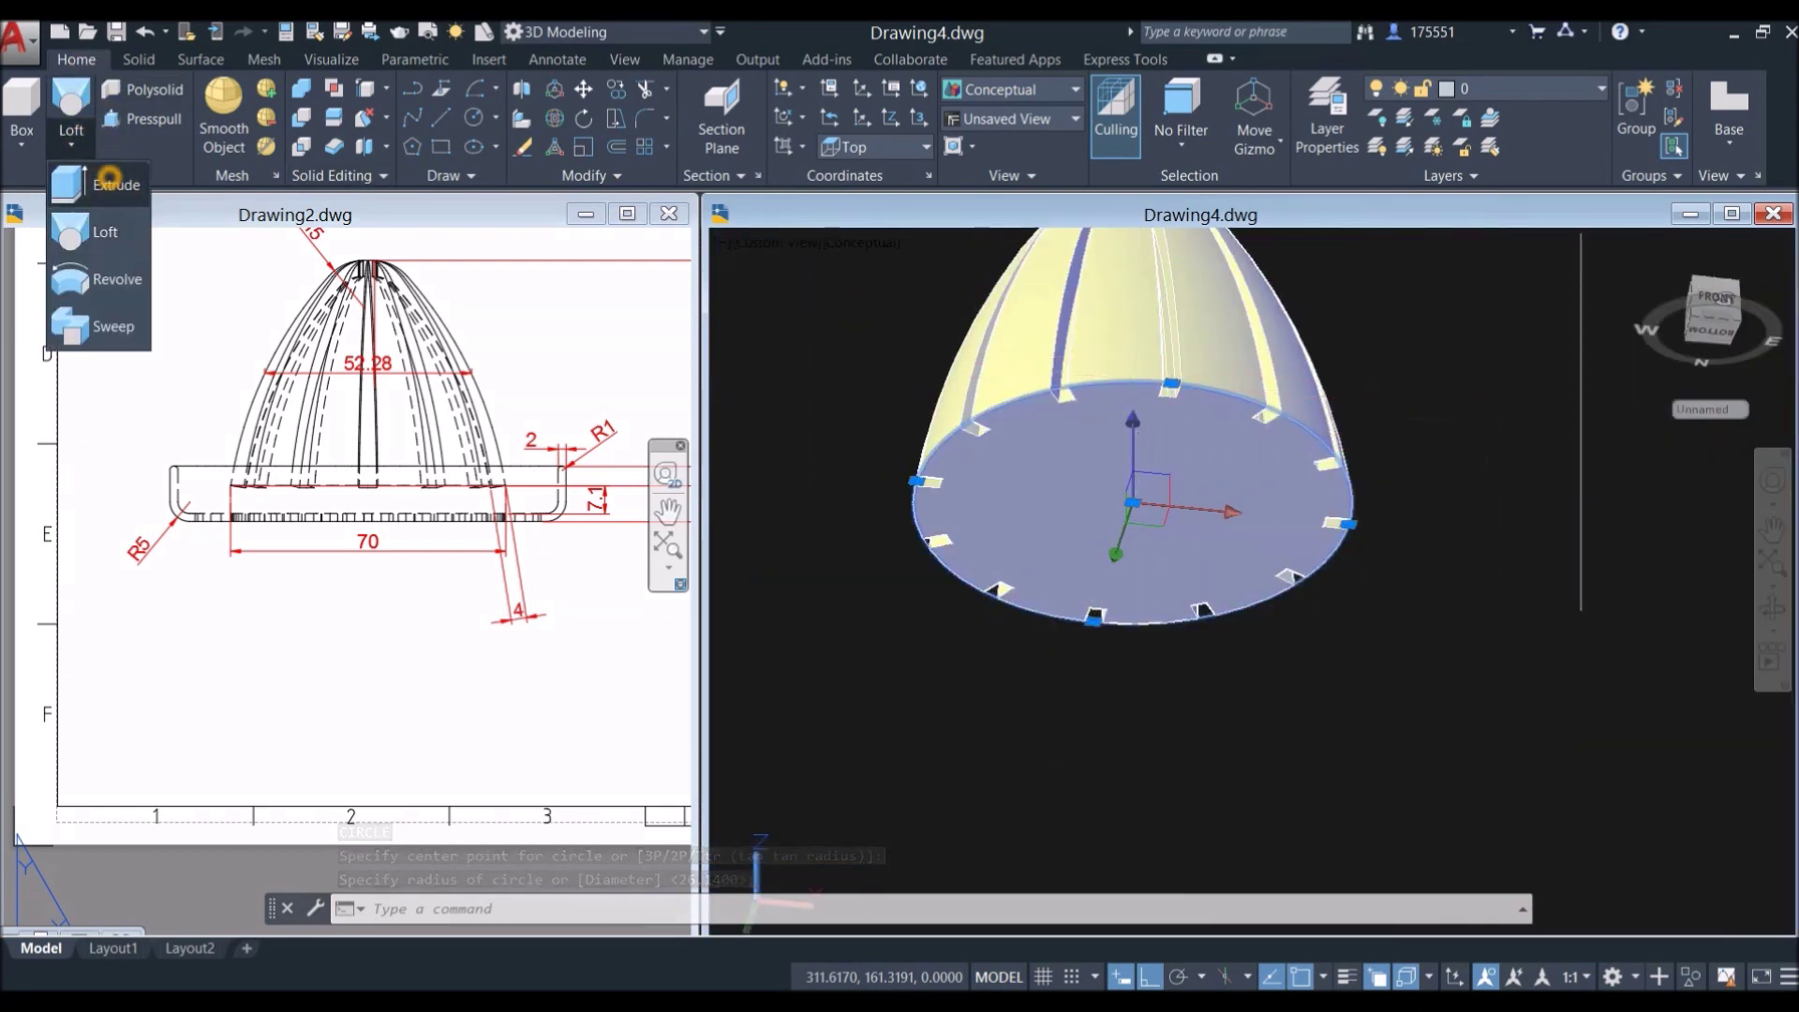
left_click(109, 183)
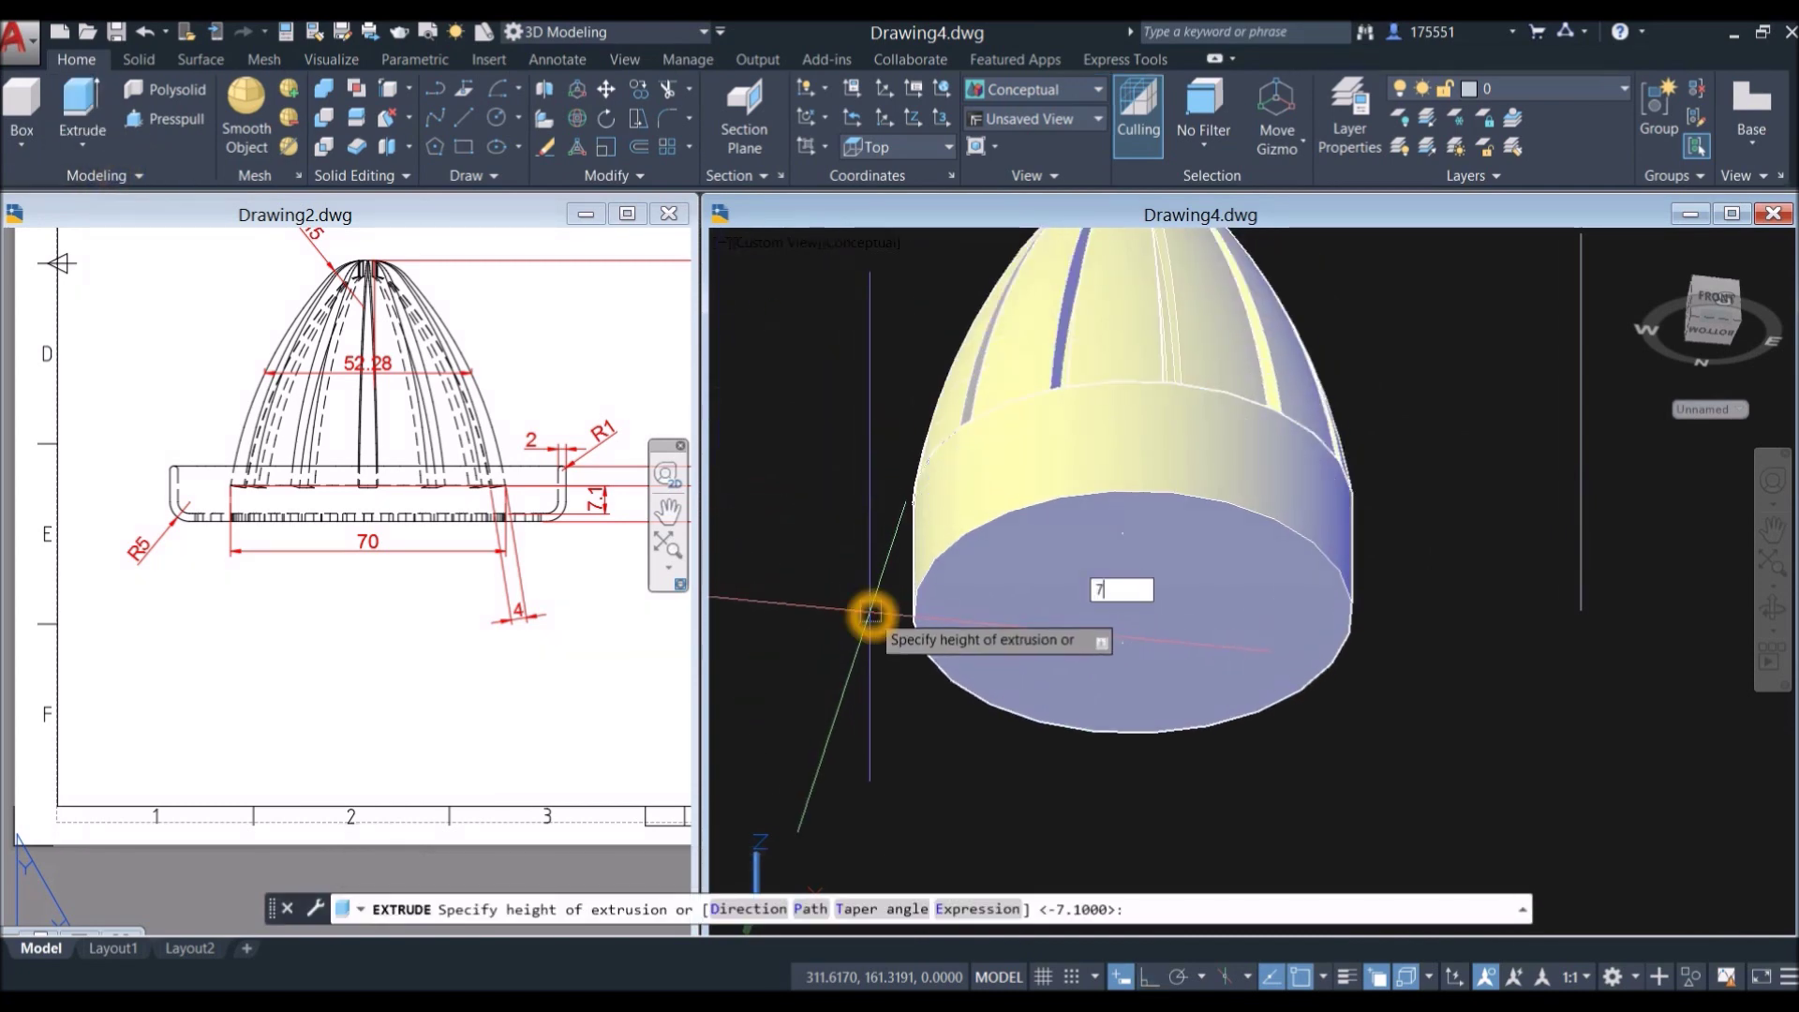
key("Return")
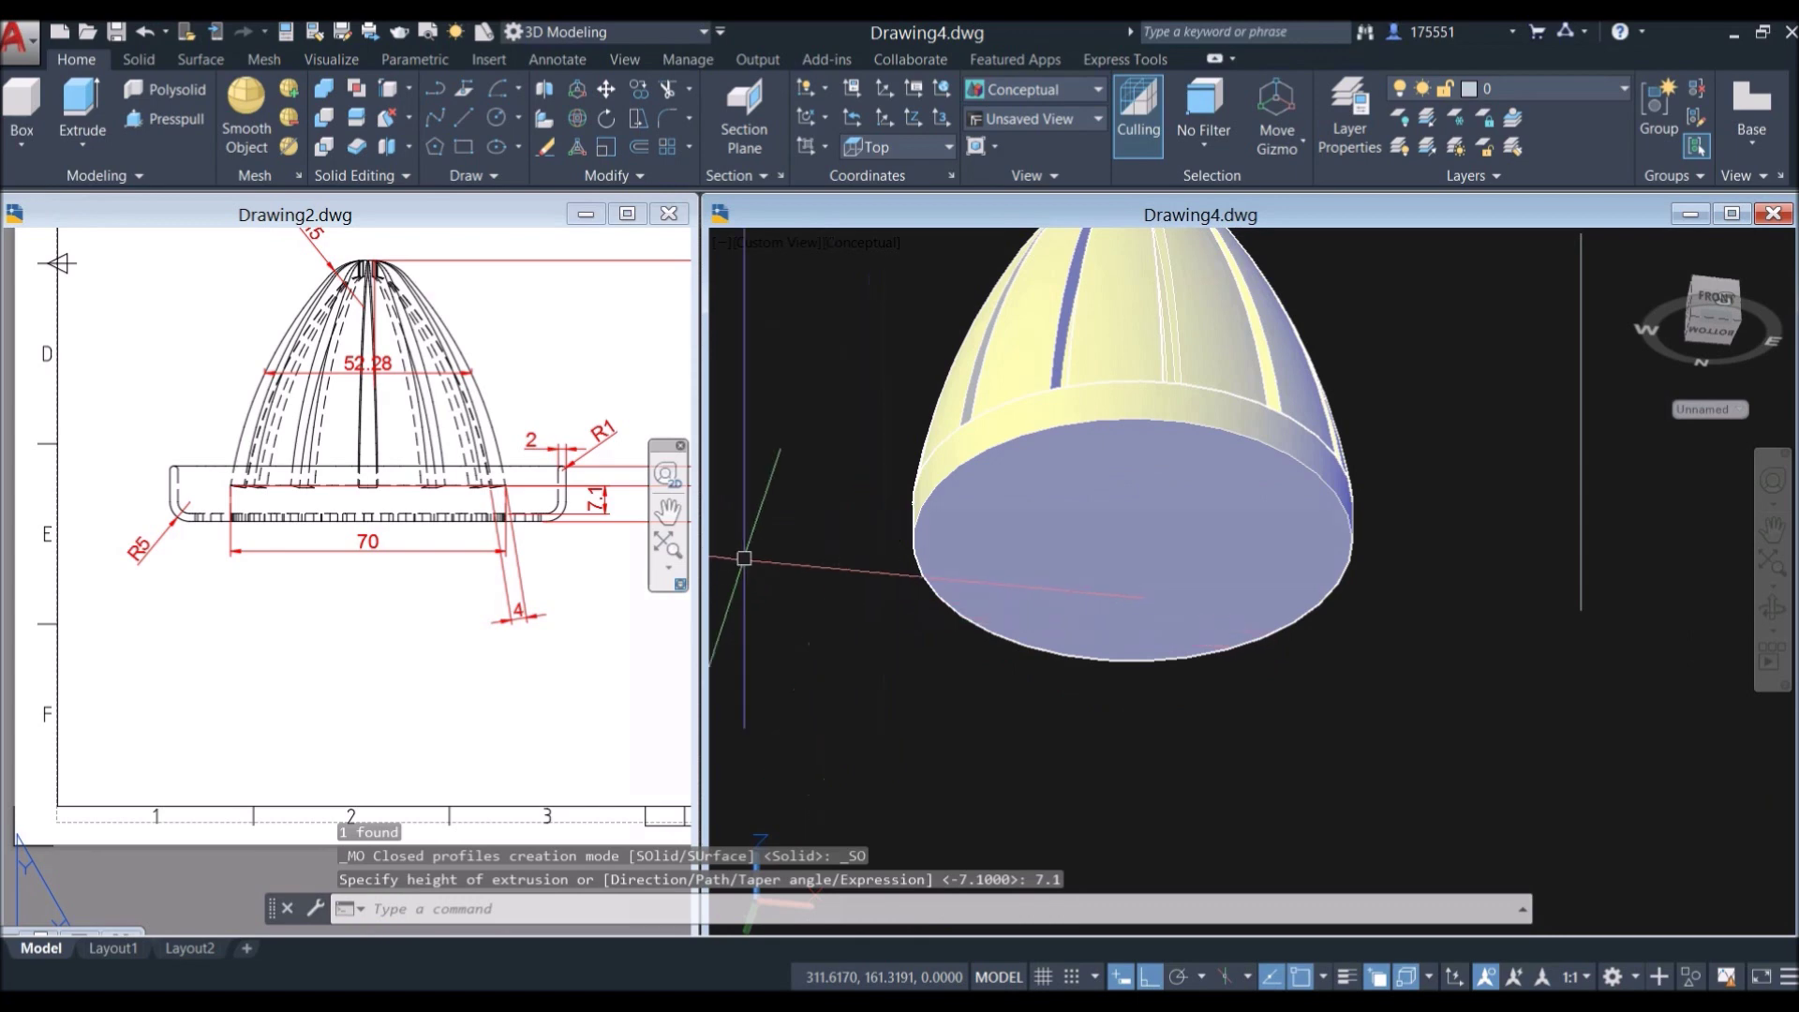
Step: Activate Drawing2 and shift the reference sheet left to check the base dimensions
left_click(585, 475)
scroll(585, 475, "up", 4)
middle_click_drag(586, 476, 526, 474)
Step: Return to Drawing4 and orbit to look down on the cone
left_click(902, 475)
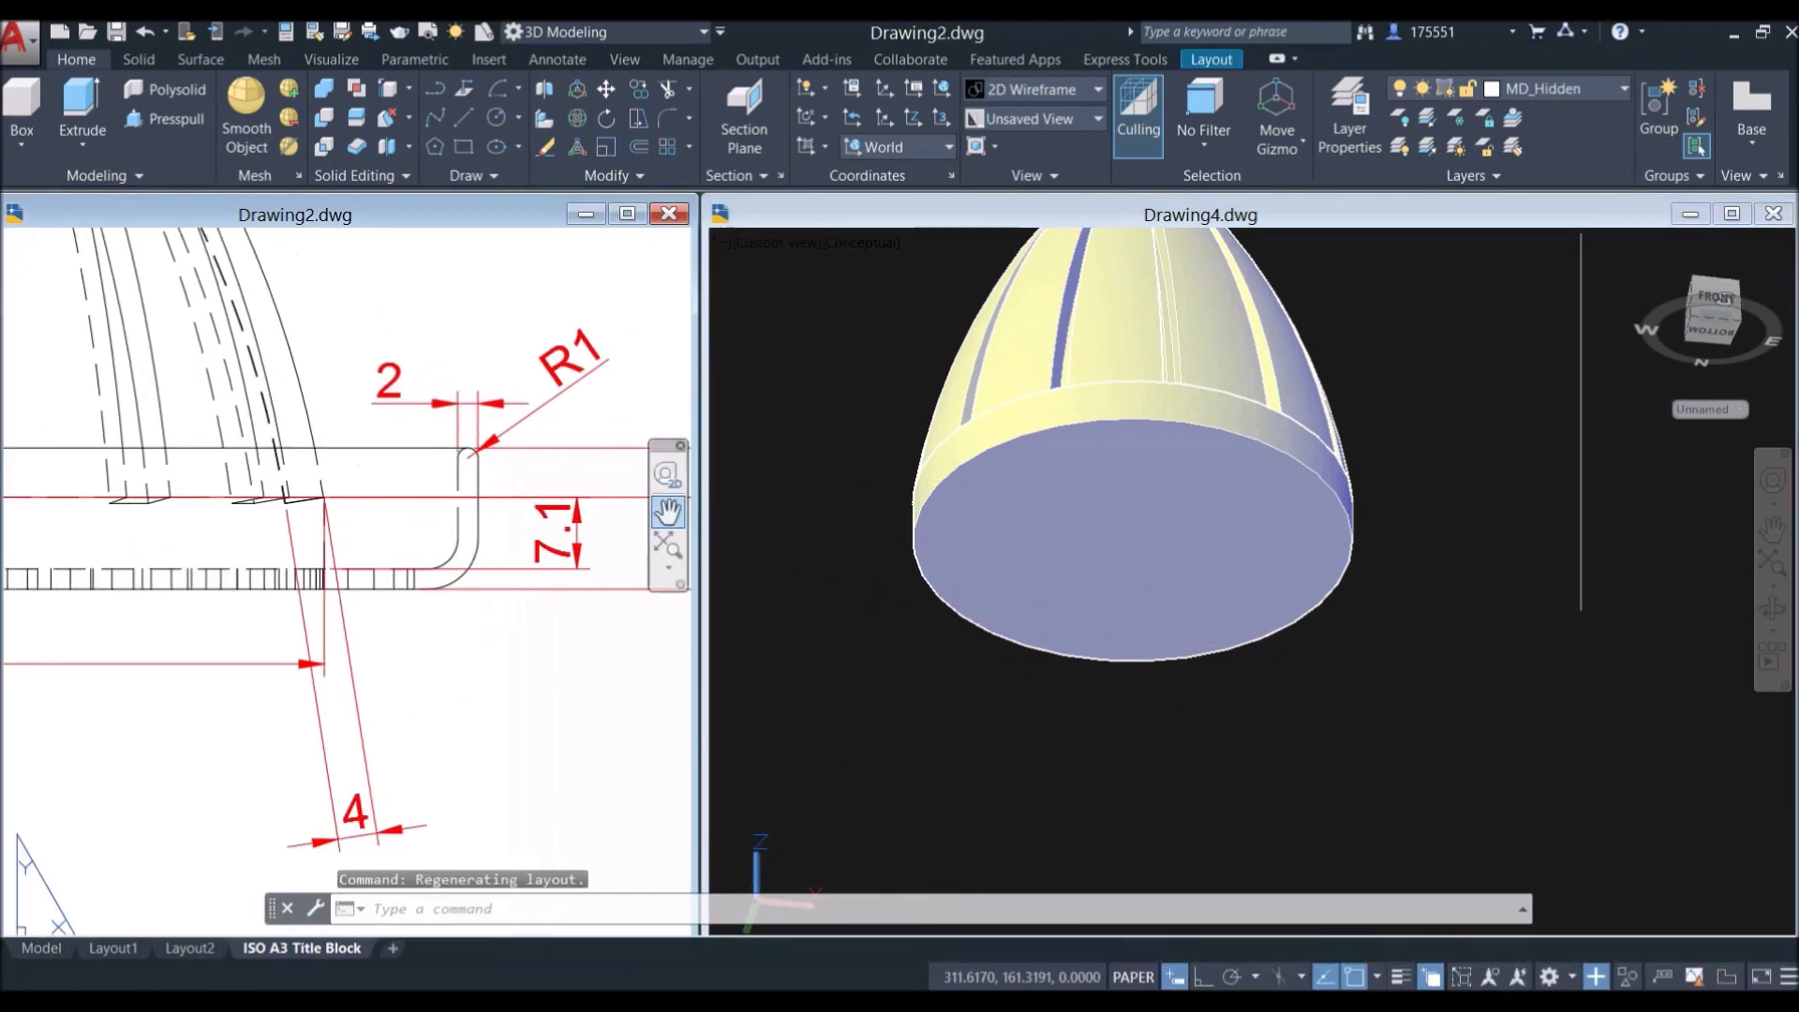
scroll(902, 475, "down", 3)
scroll(901, 475, "down", 3)
middle_click_drag(923, 450, 1047, 394, "shift")
Step: Draw a Ø100 circle at the dome's base centre using the C command
type("c")
key("Return")
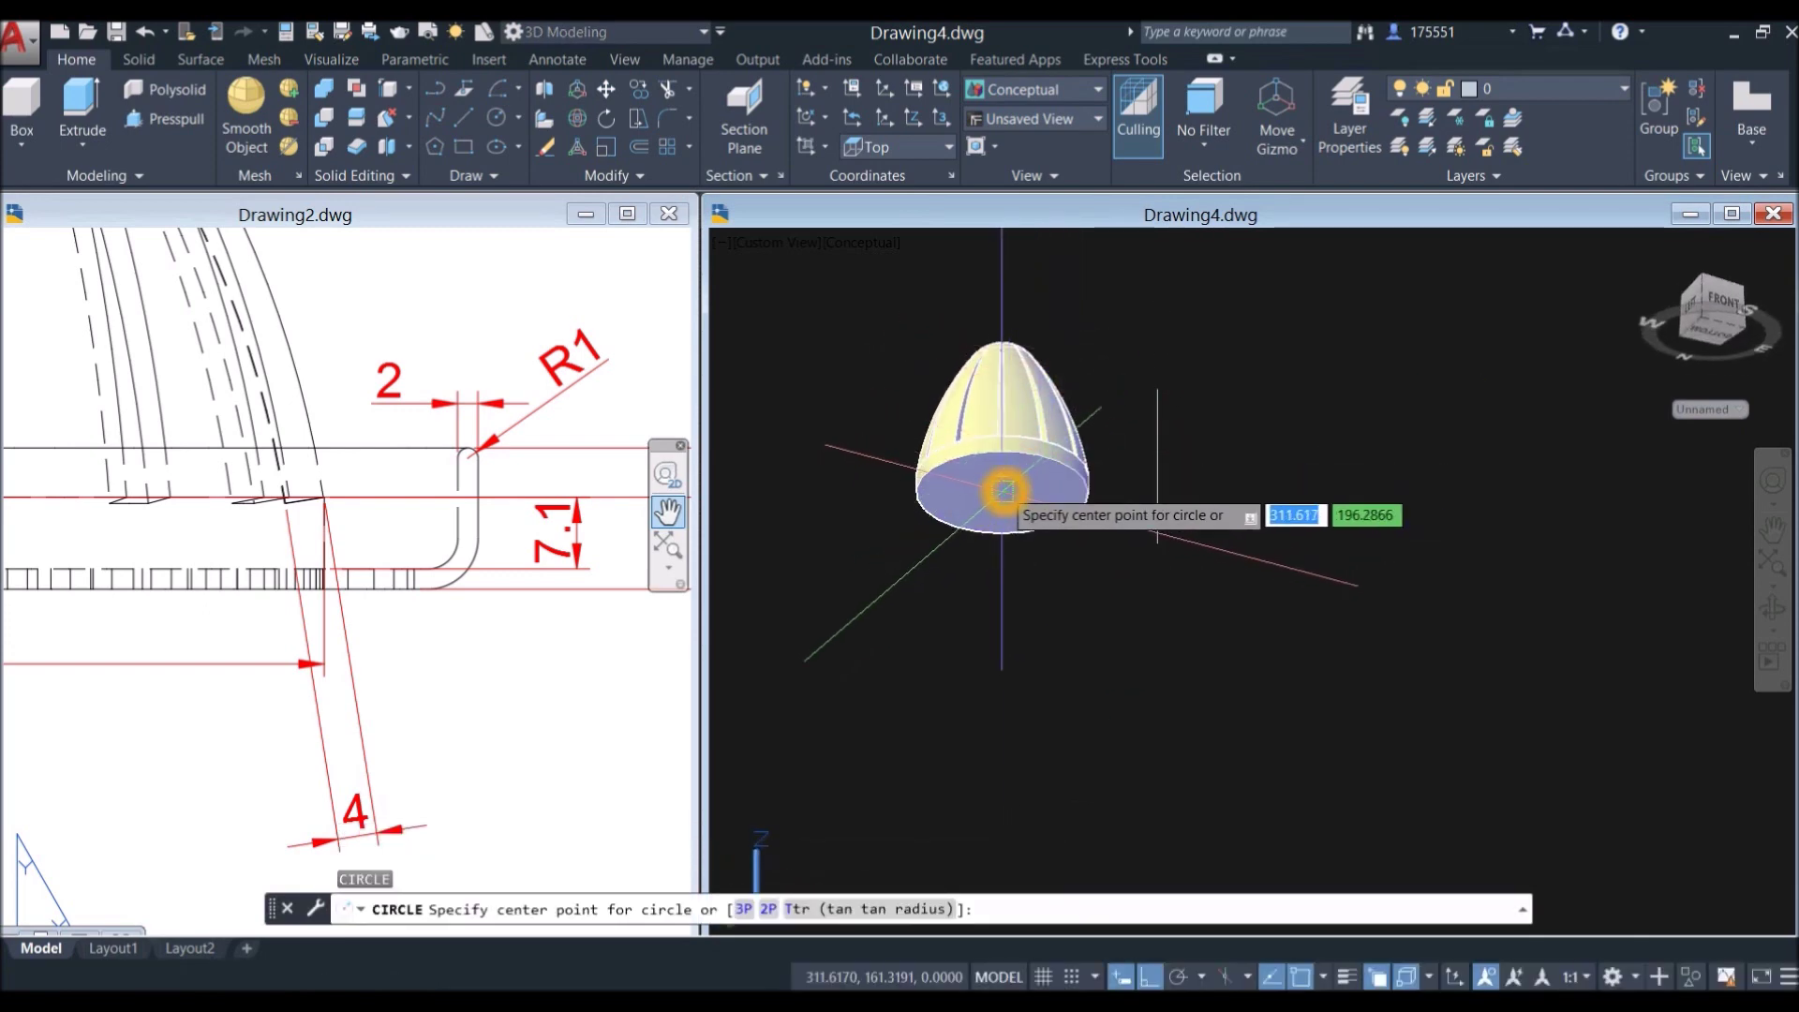
left_click(1001, 486)
type("d")
key("Return")
type("1")
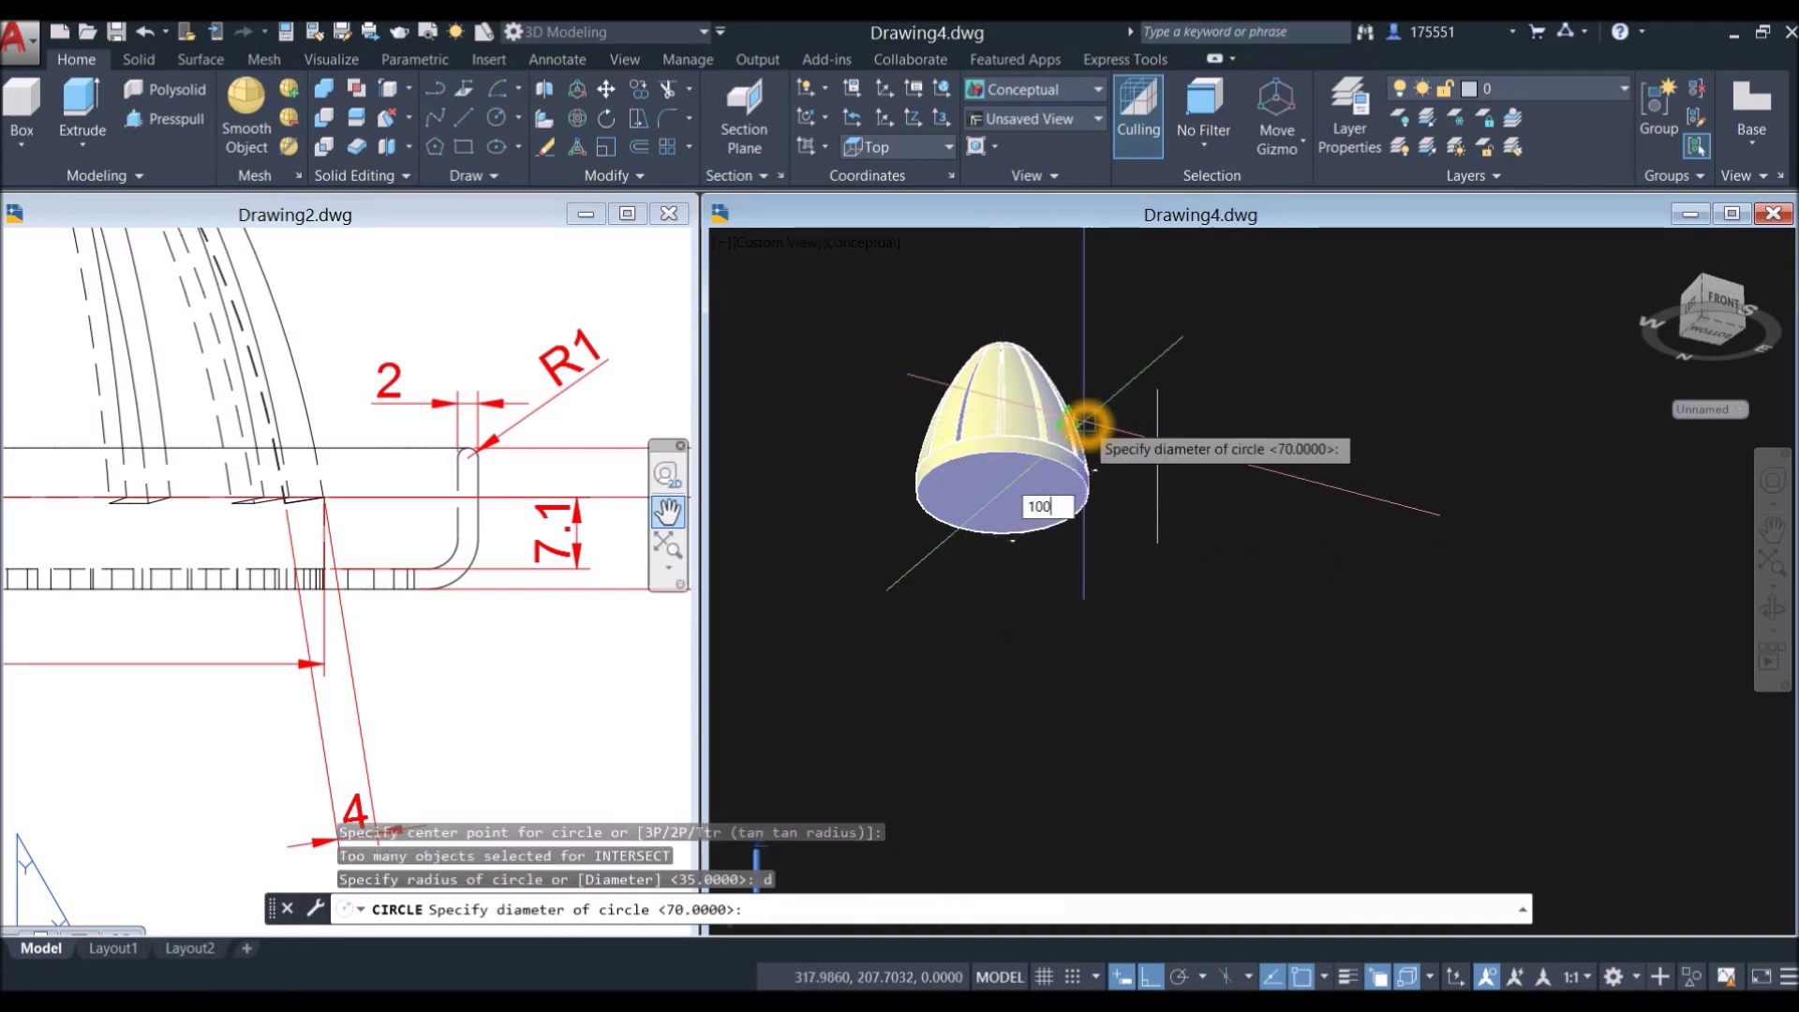
type("00")
key("Return")
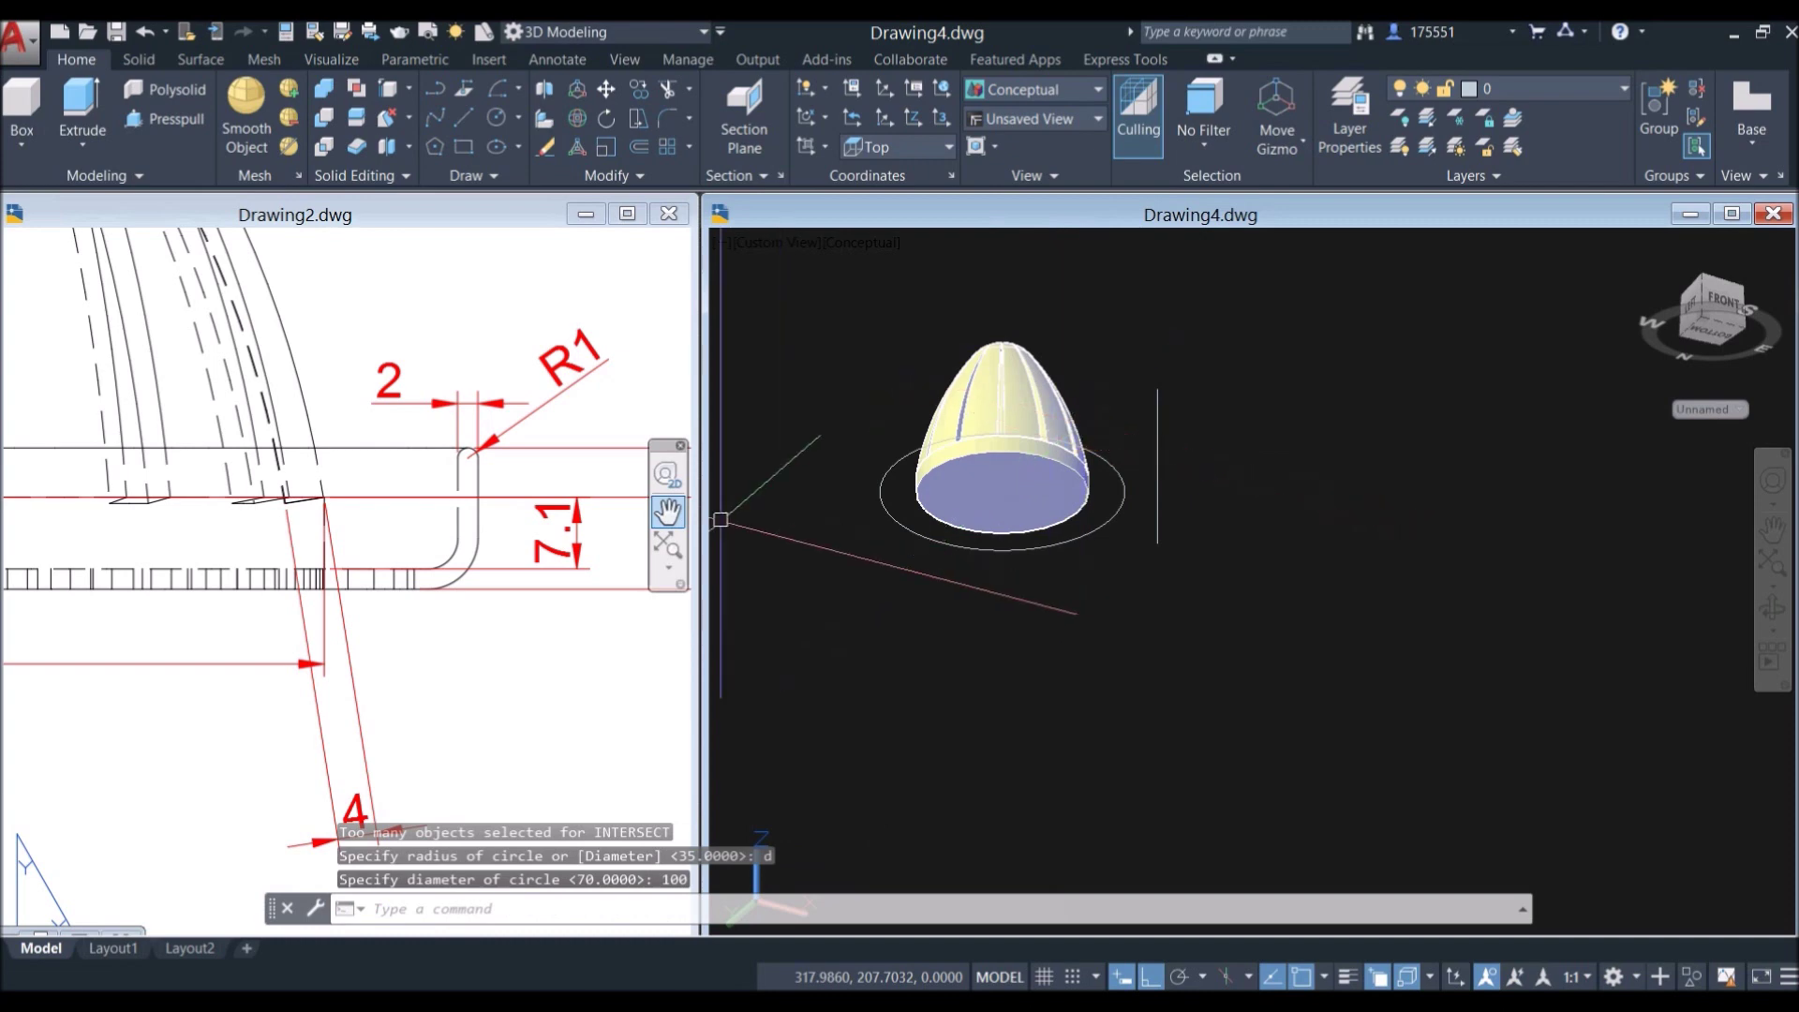
left_click(521, 590)
Step: Compare the Drawing2 reference with the model, ending back in Drawing4
scroll(542, 545, "down", 4)
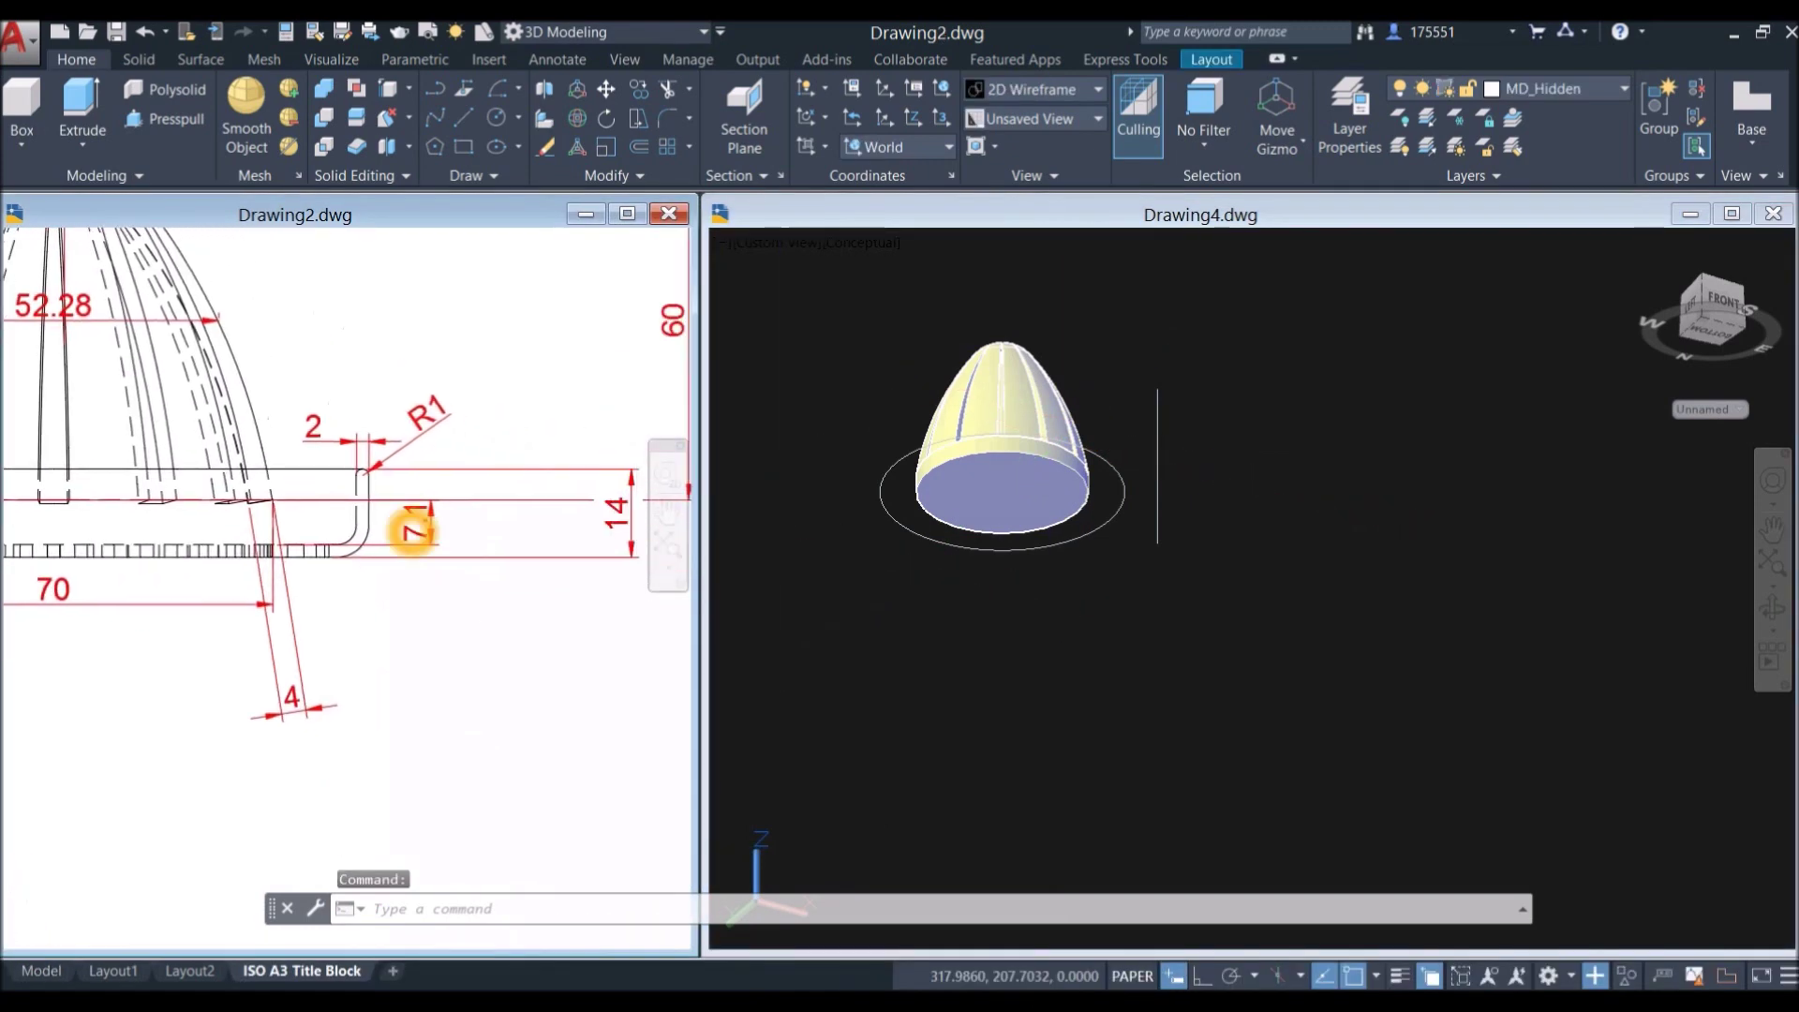
left_click(1066, 529)
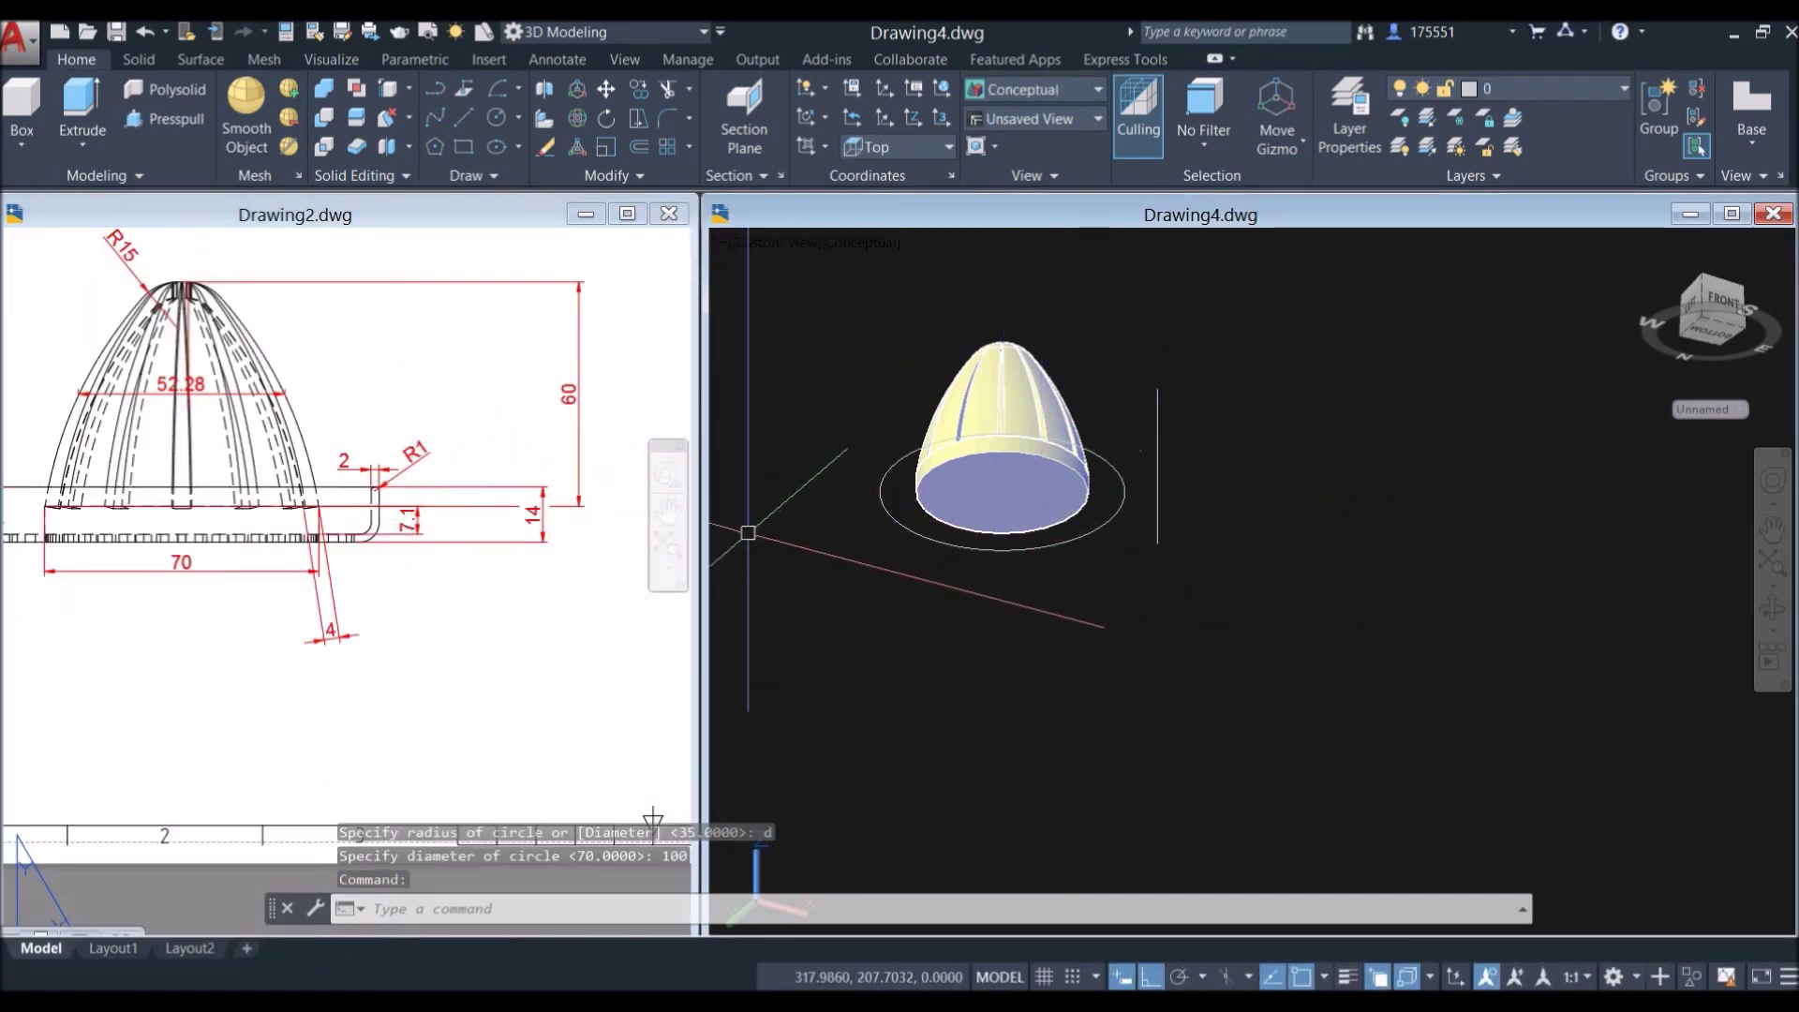
left_click(488, 553)
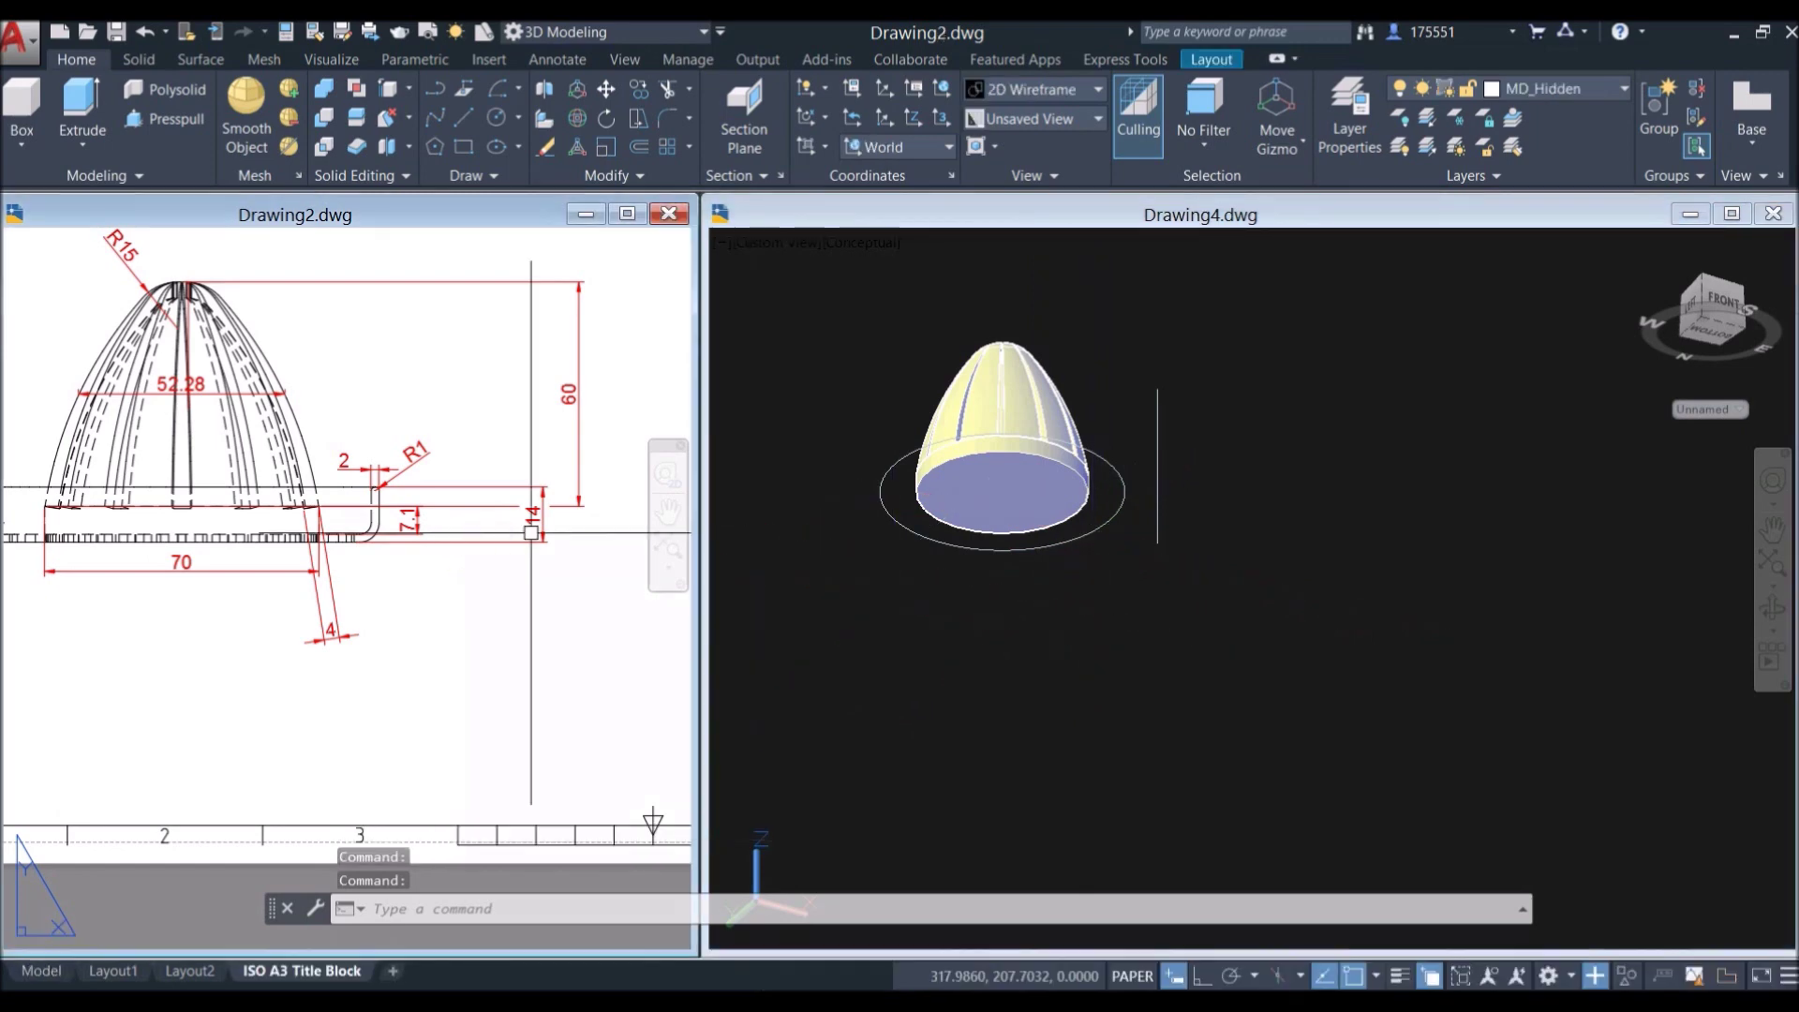
left_click(1076, 610)
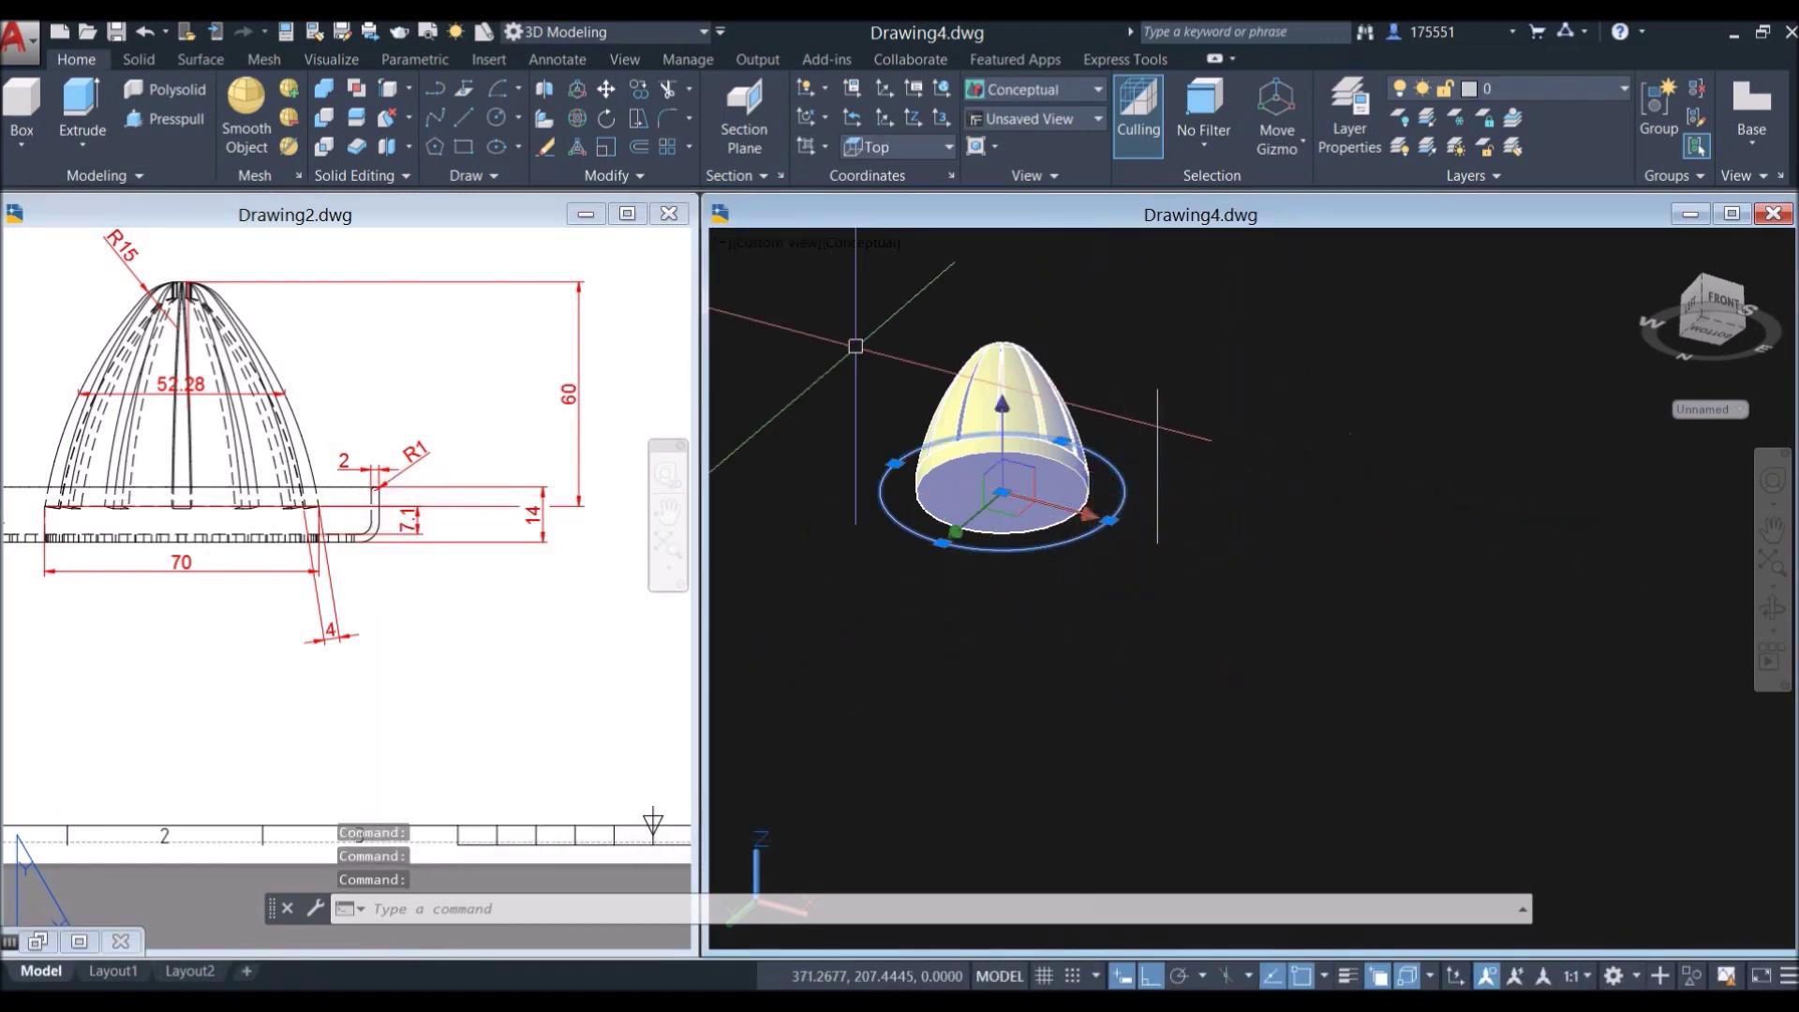
Step: Extrude the Ø100 circle 14 units and orbit toward the front view
left_click(80, 92)
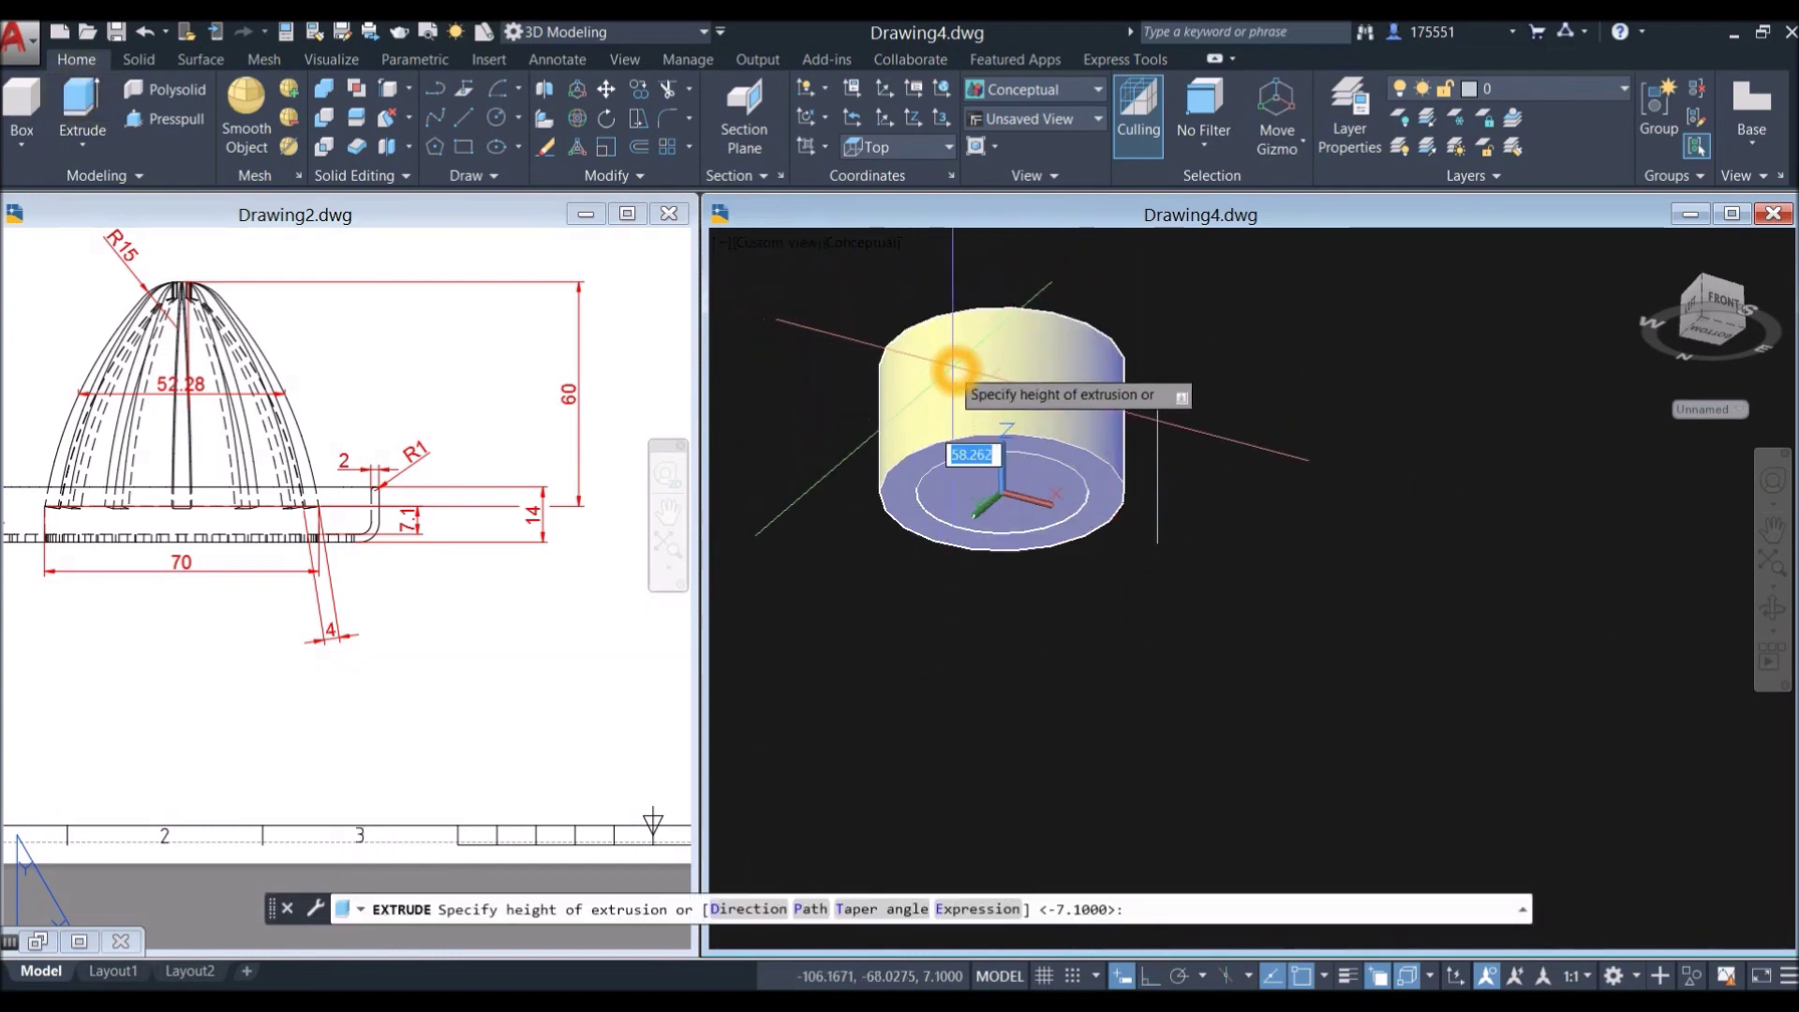
middle_click_drag(957, 371, 998, 433, "shift")
middle_click_drag(1095, 314, 1092, 352, "shift")
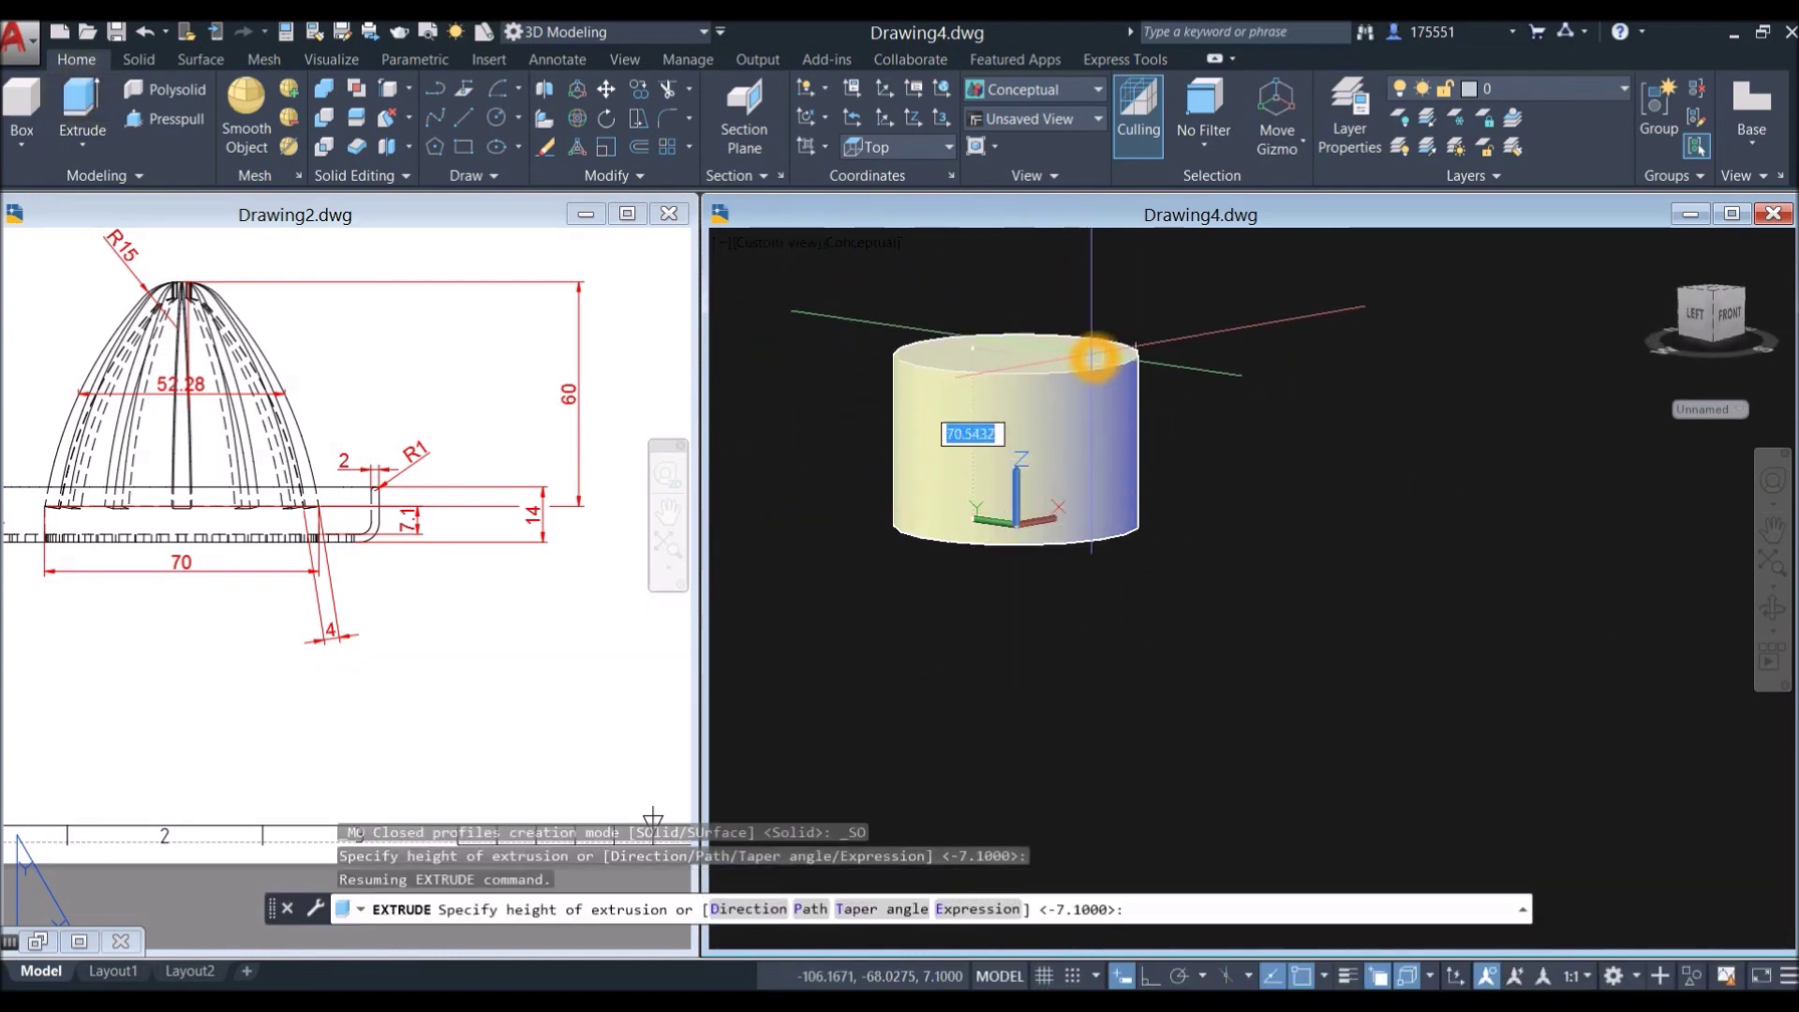
type("14")
key("Return")
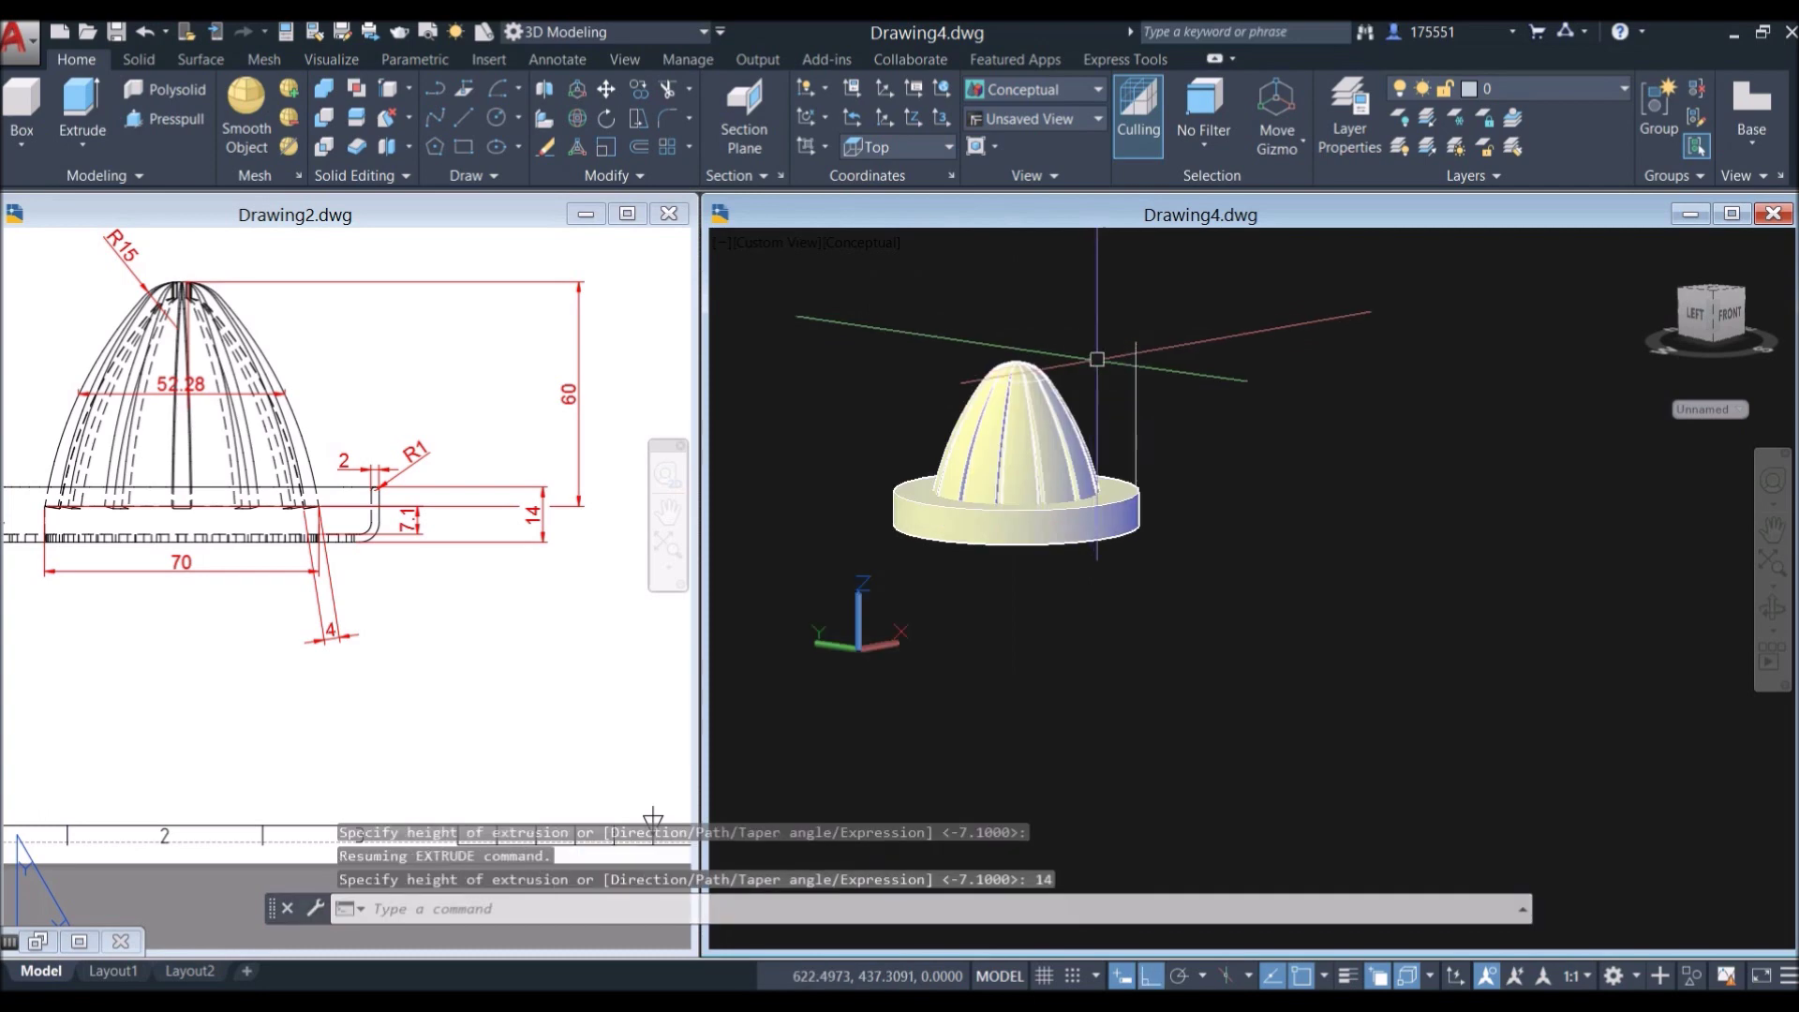
middle_click_drag(1087, 525, 1028, 563, "shift")
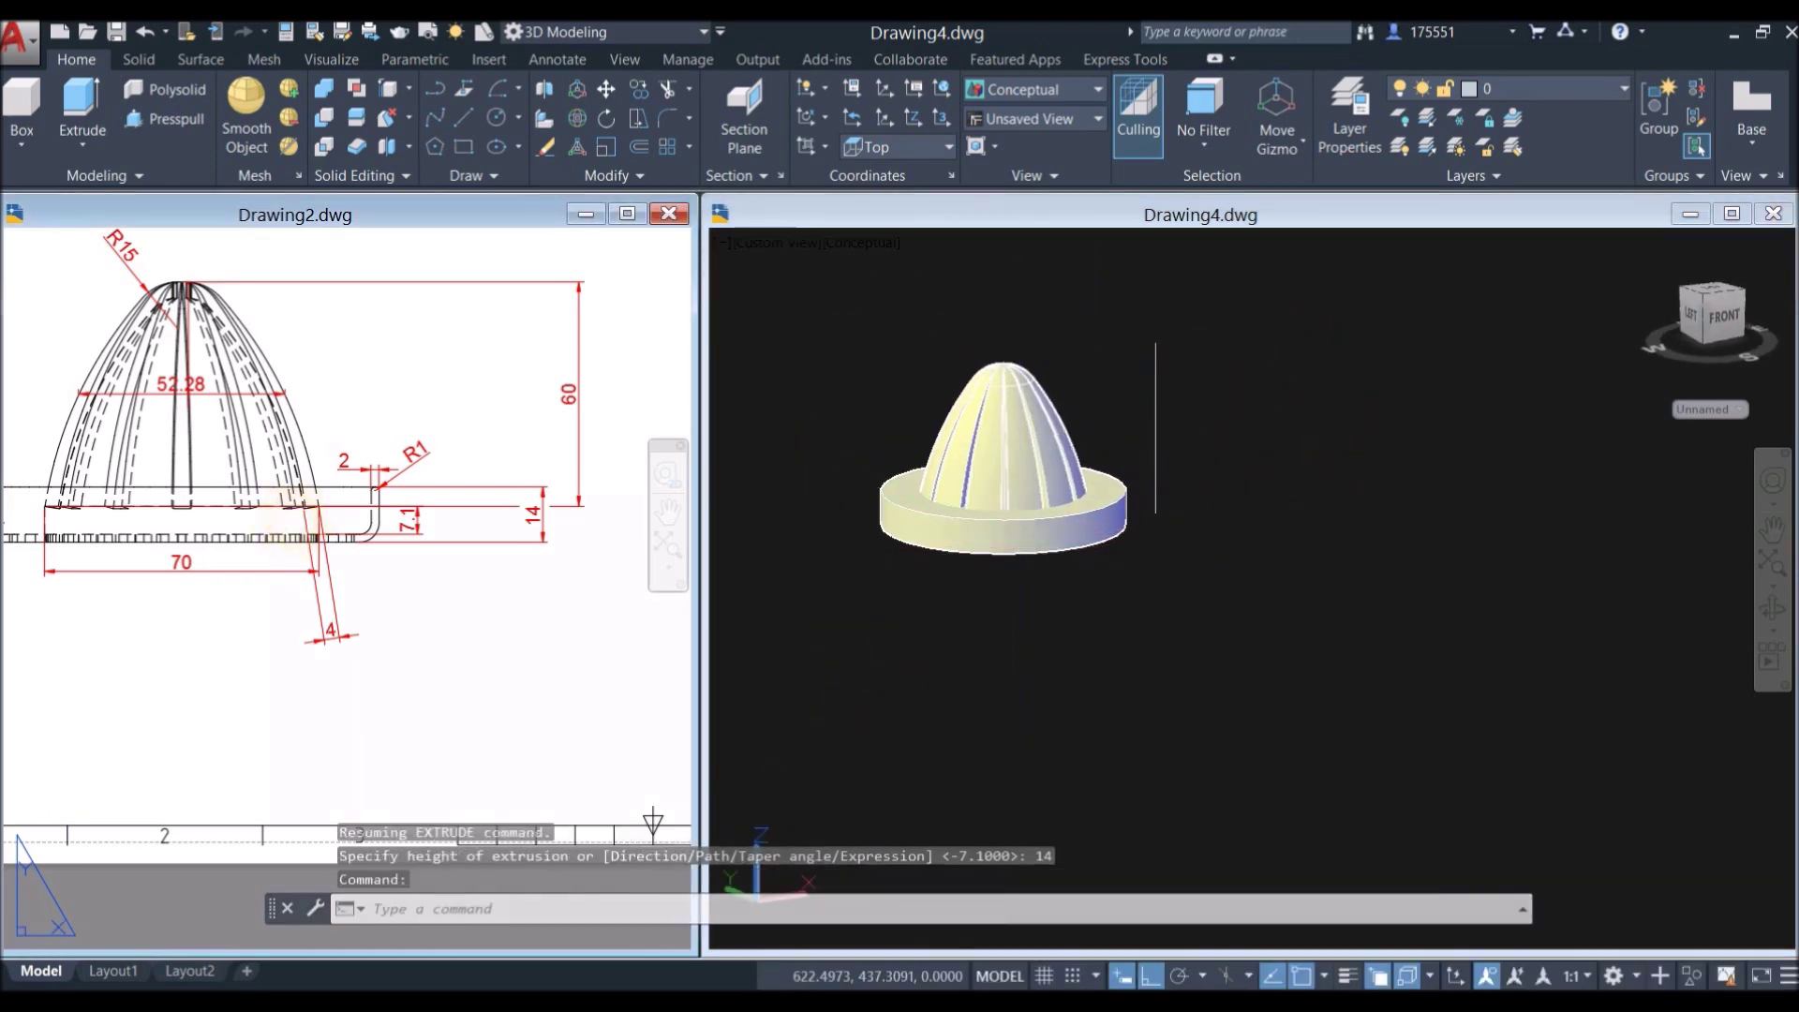
left_click(361, 522)
Step: Check the R5 base dimension in the Drawing2 reference
scroll(370, 525, "up", 4)
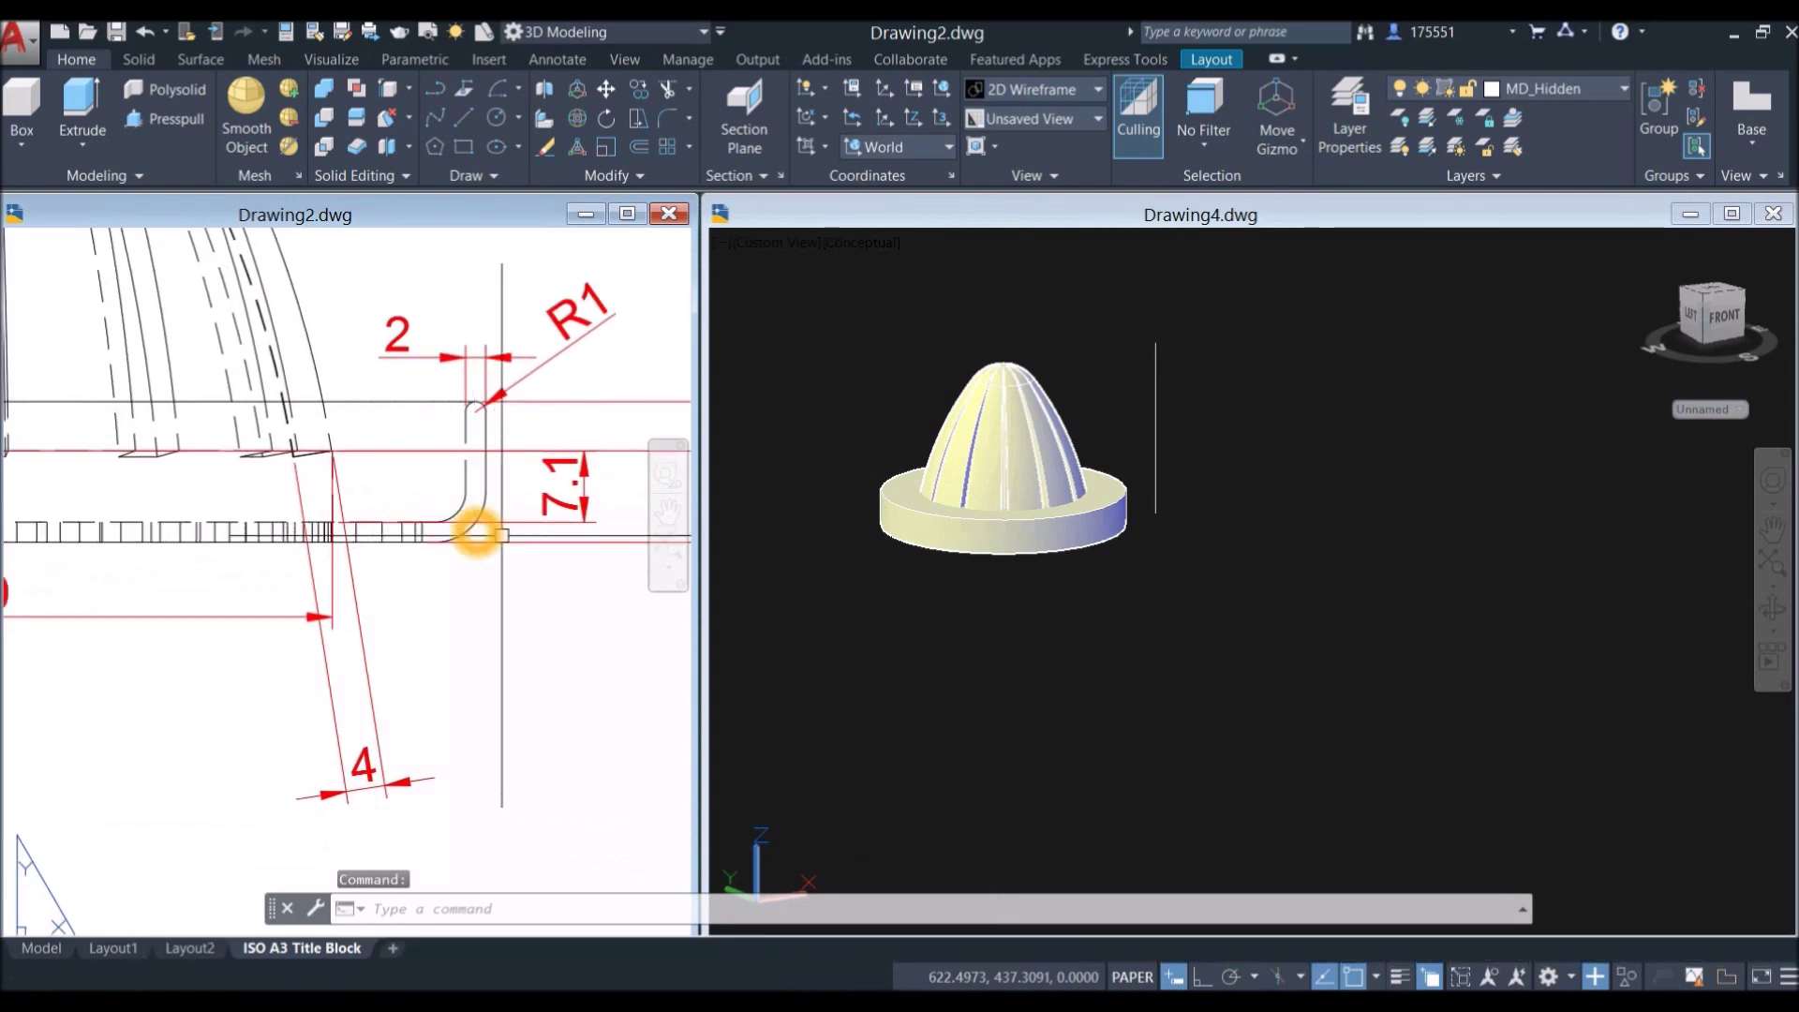
left_click(1169, 631)
left_click(553, 559)
scroll(384, 571, "down", 5)
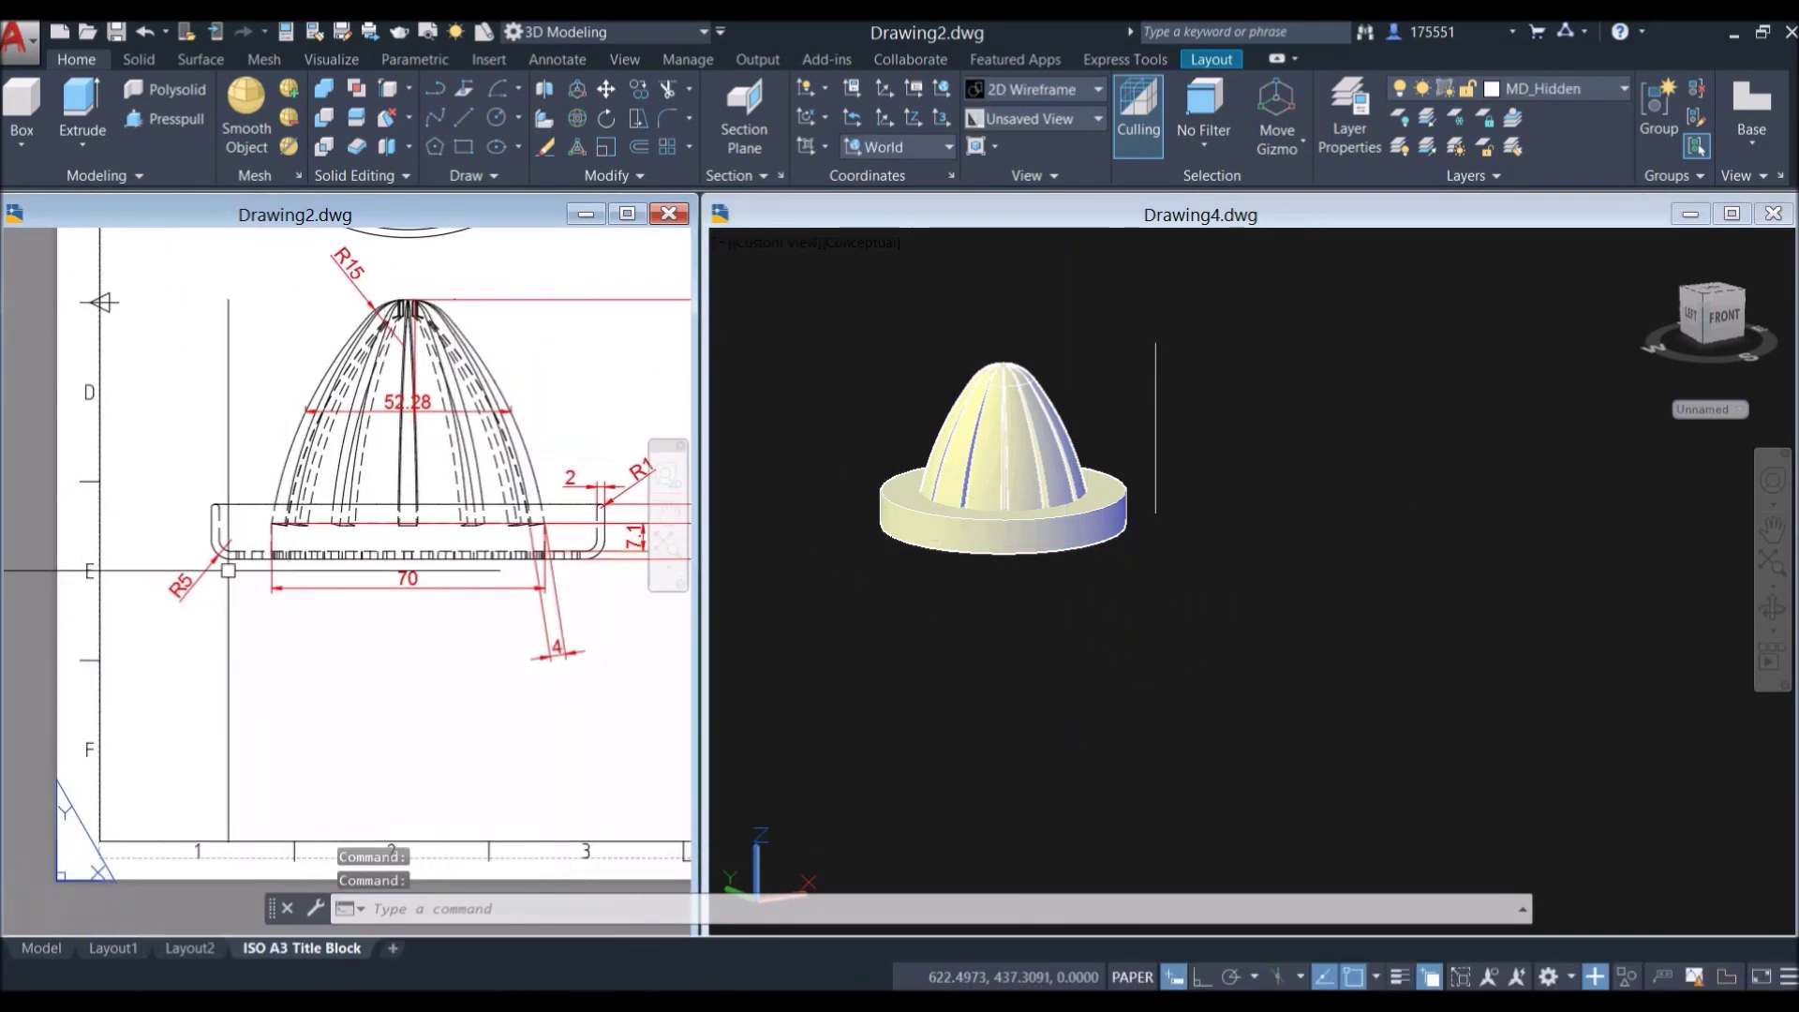
scroll(229, 562, "up", 4)
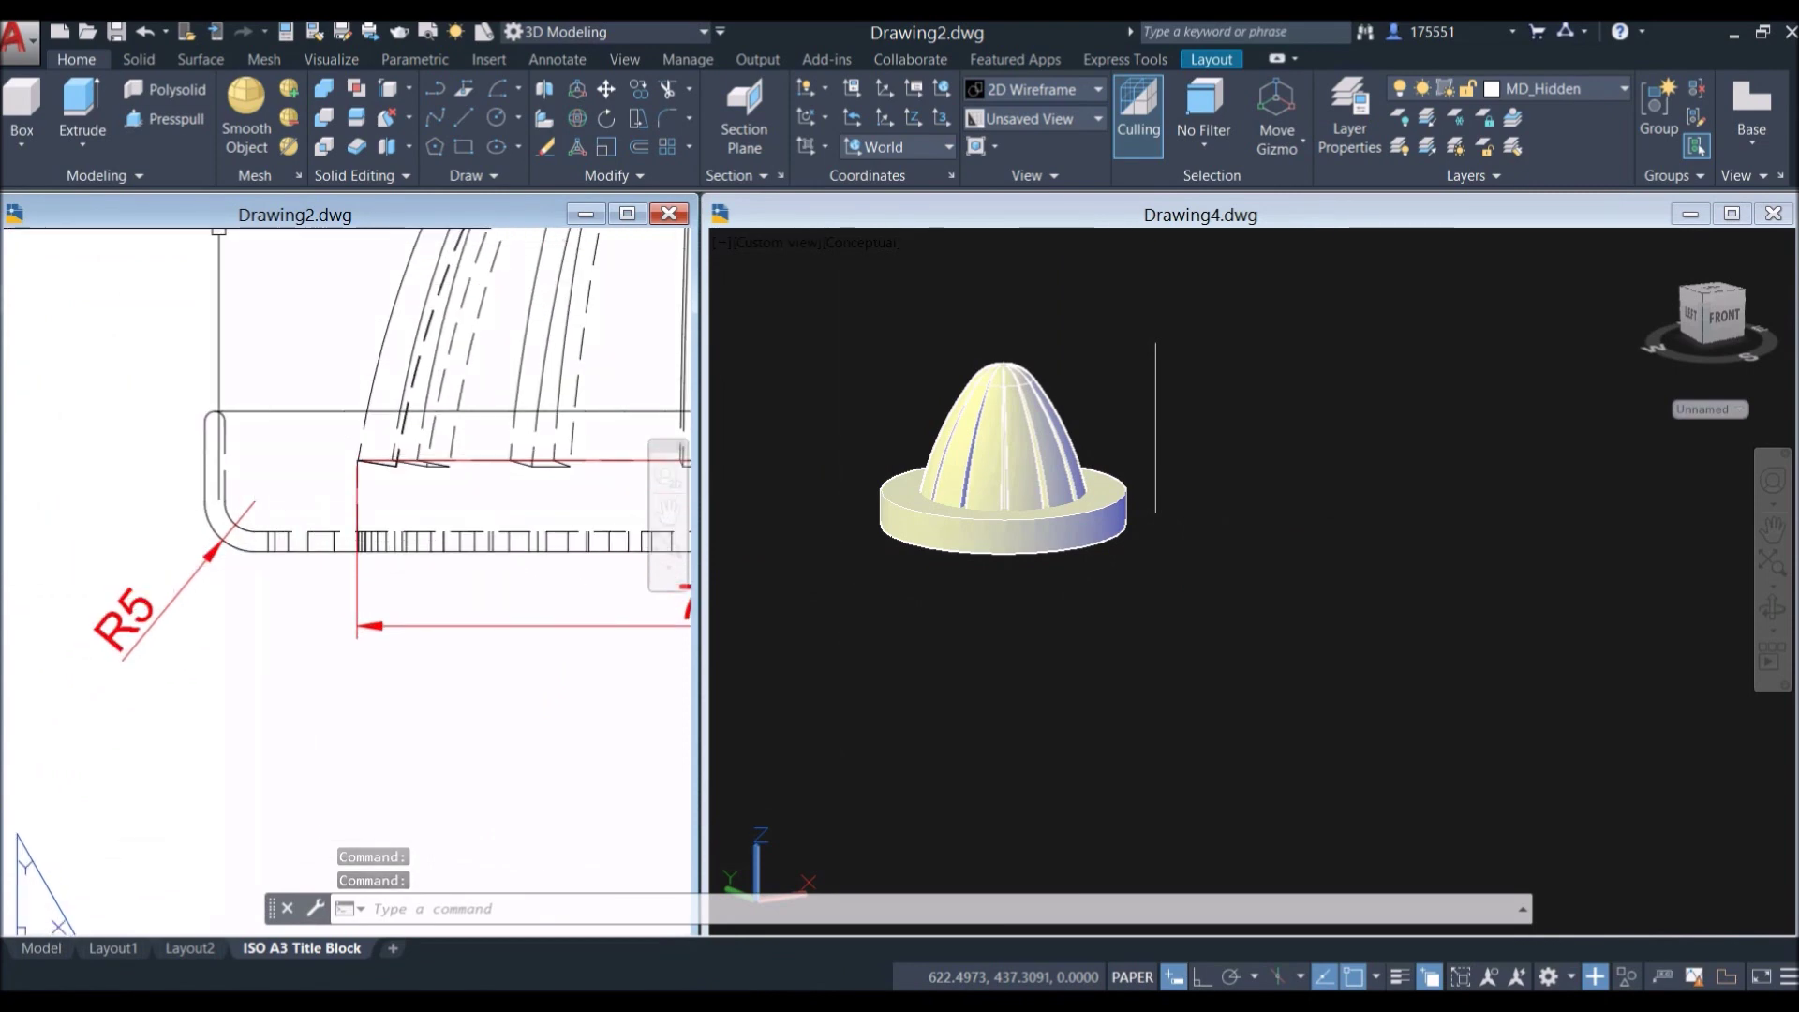
Step: Start Fillet Edge from the Solid tab with a radius of 5
left_click(138, 59)
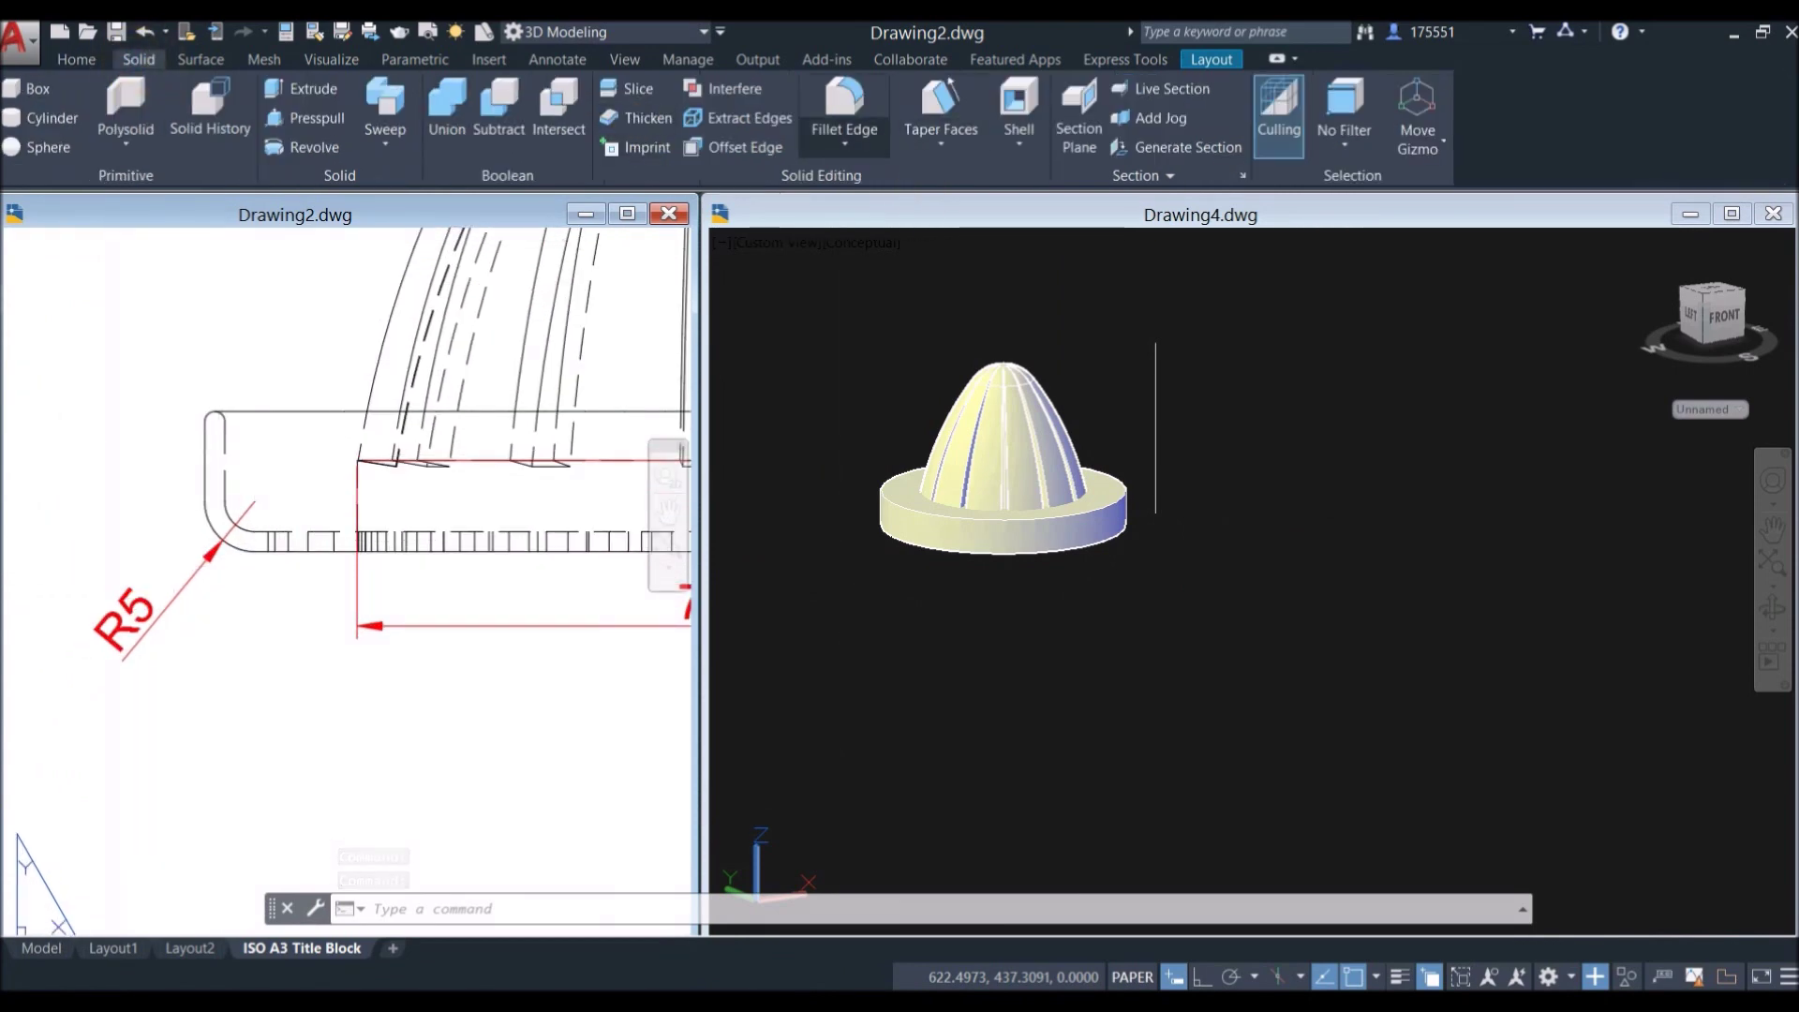
left_click(844, 107)
left_click(816, 823)
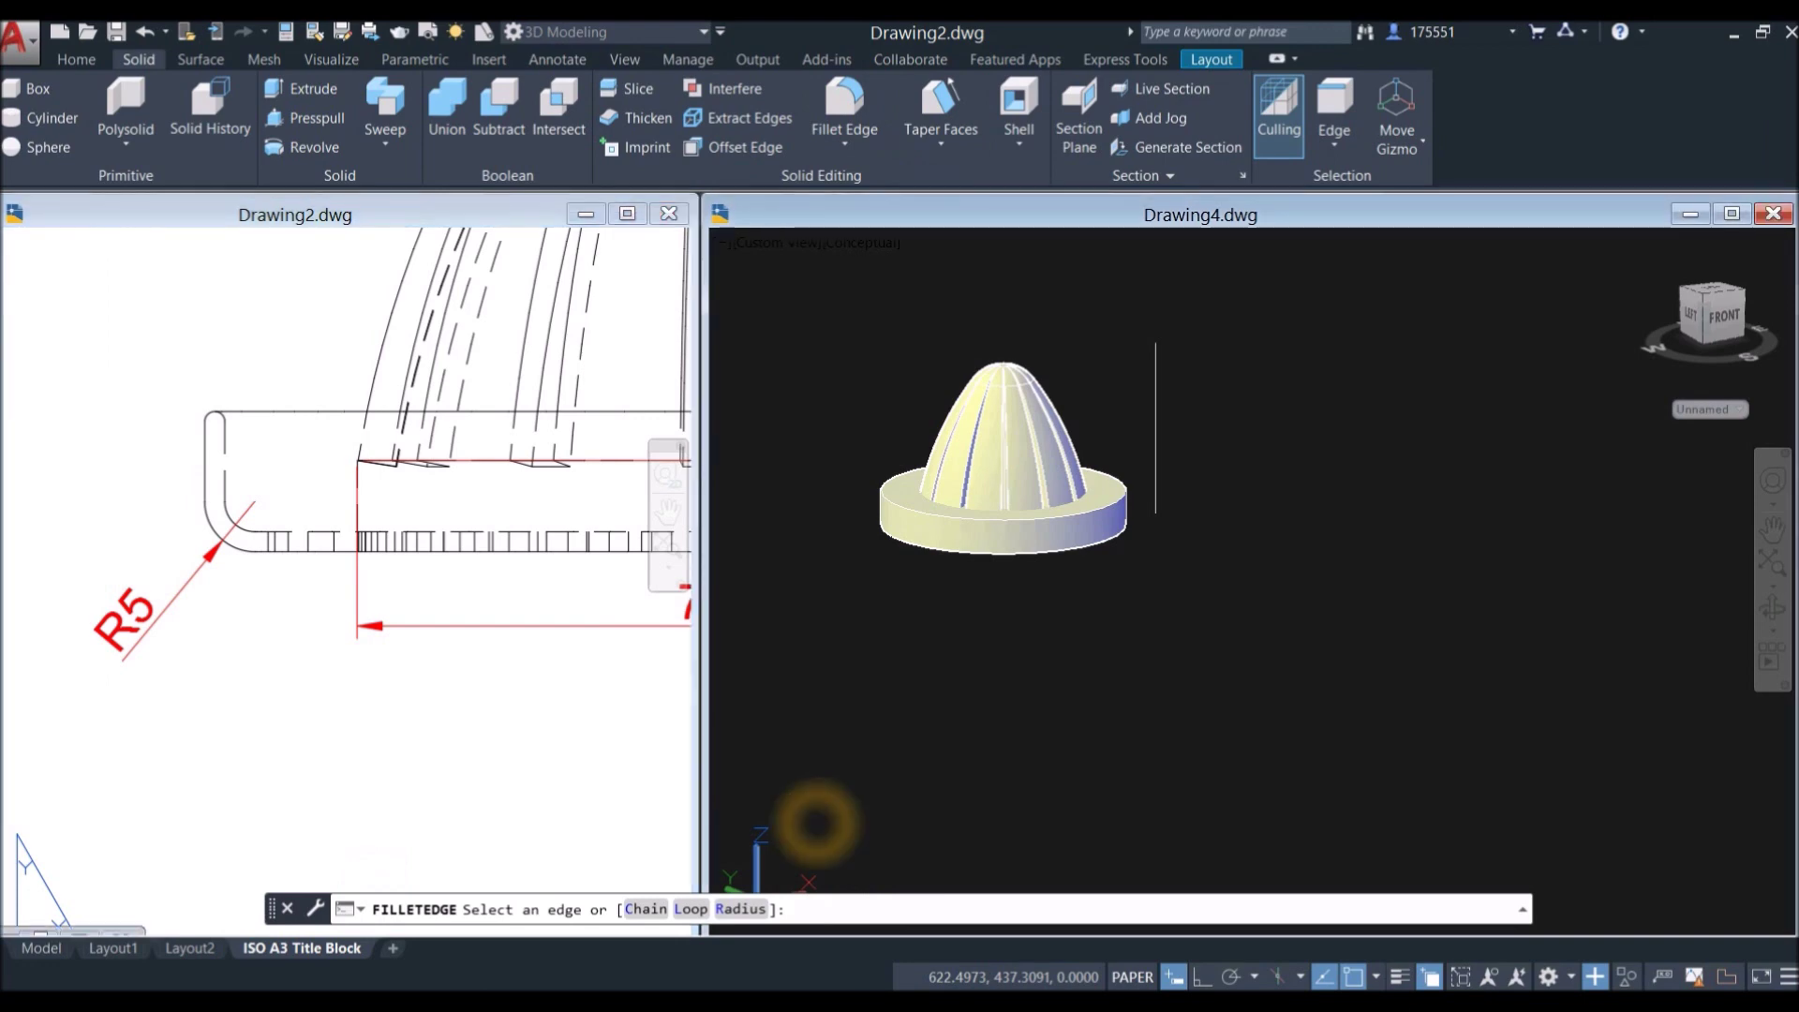
left_click(845, 101)
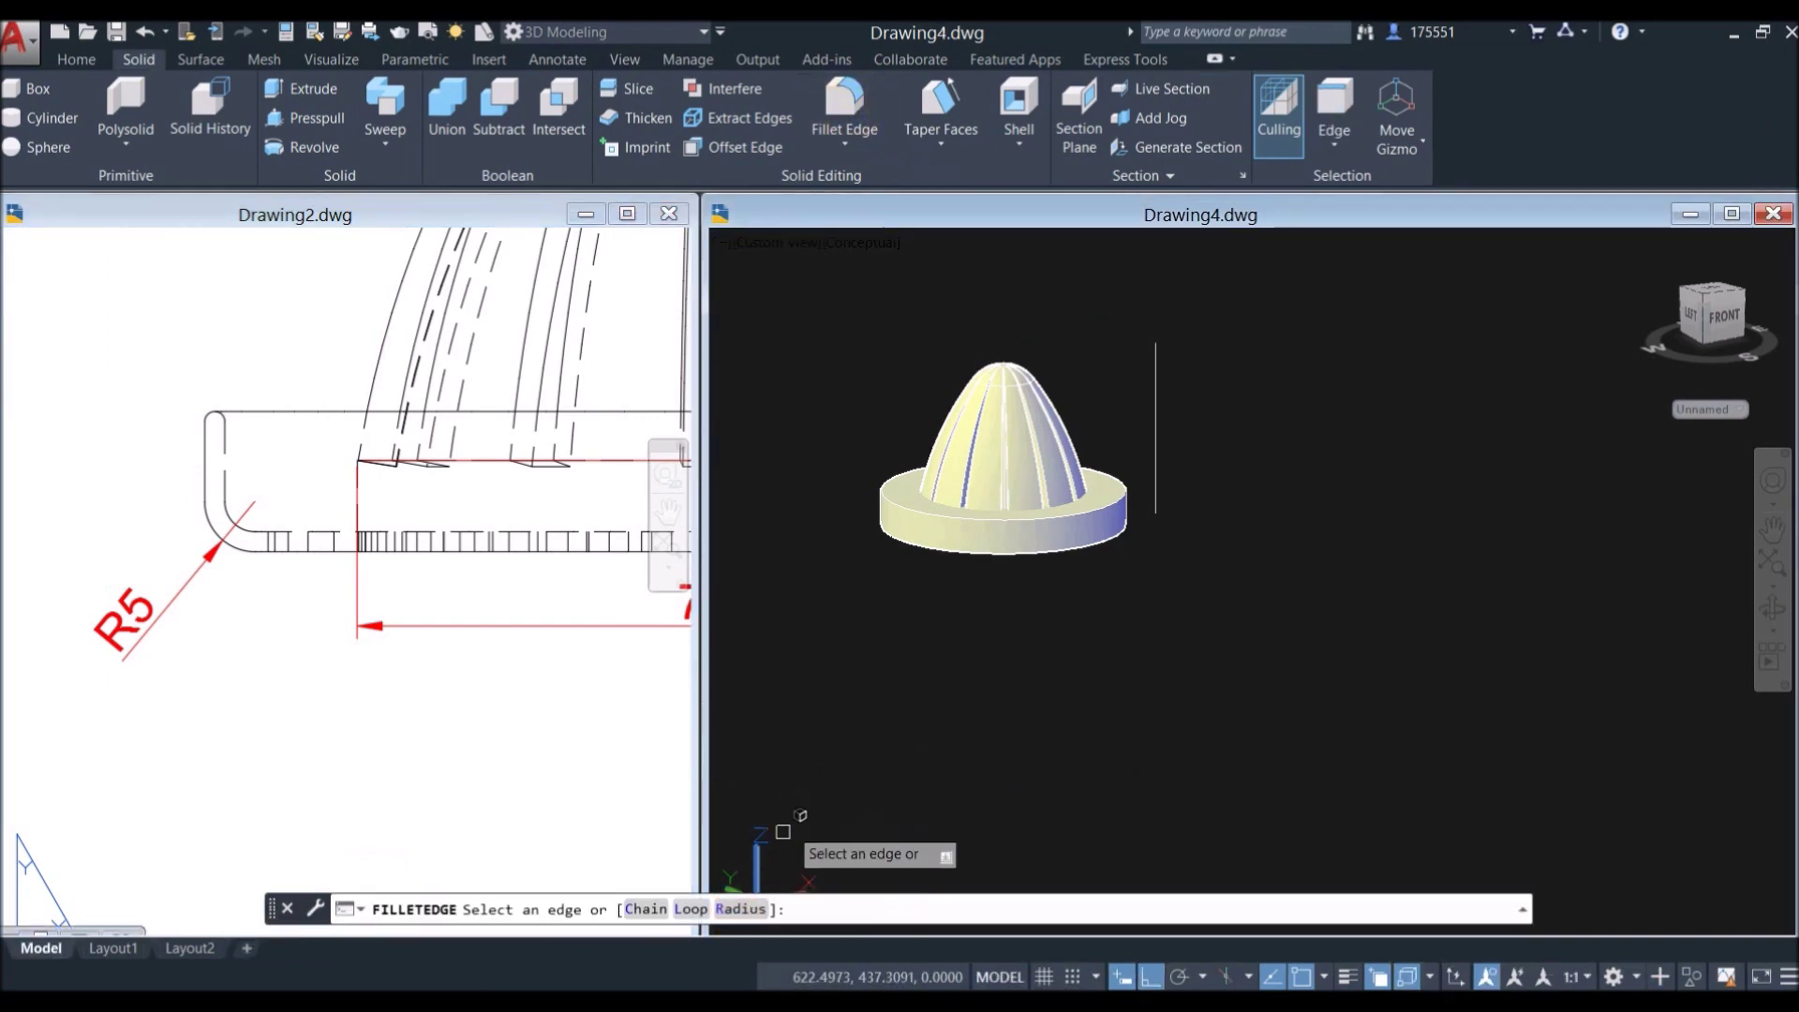
left_click(745, 909)
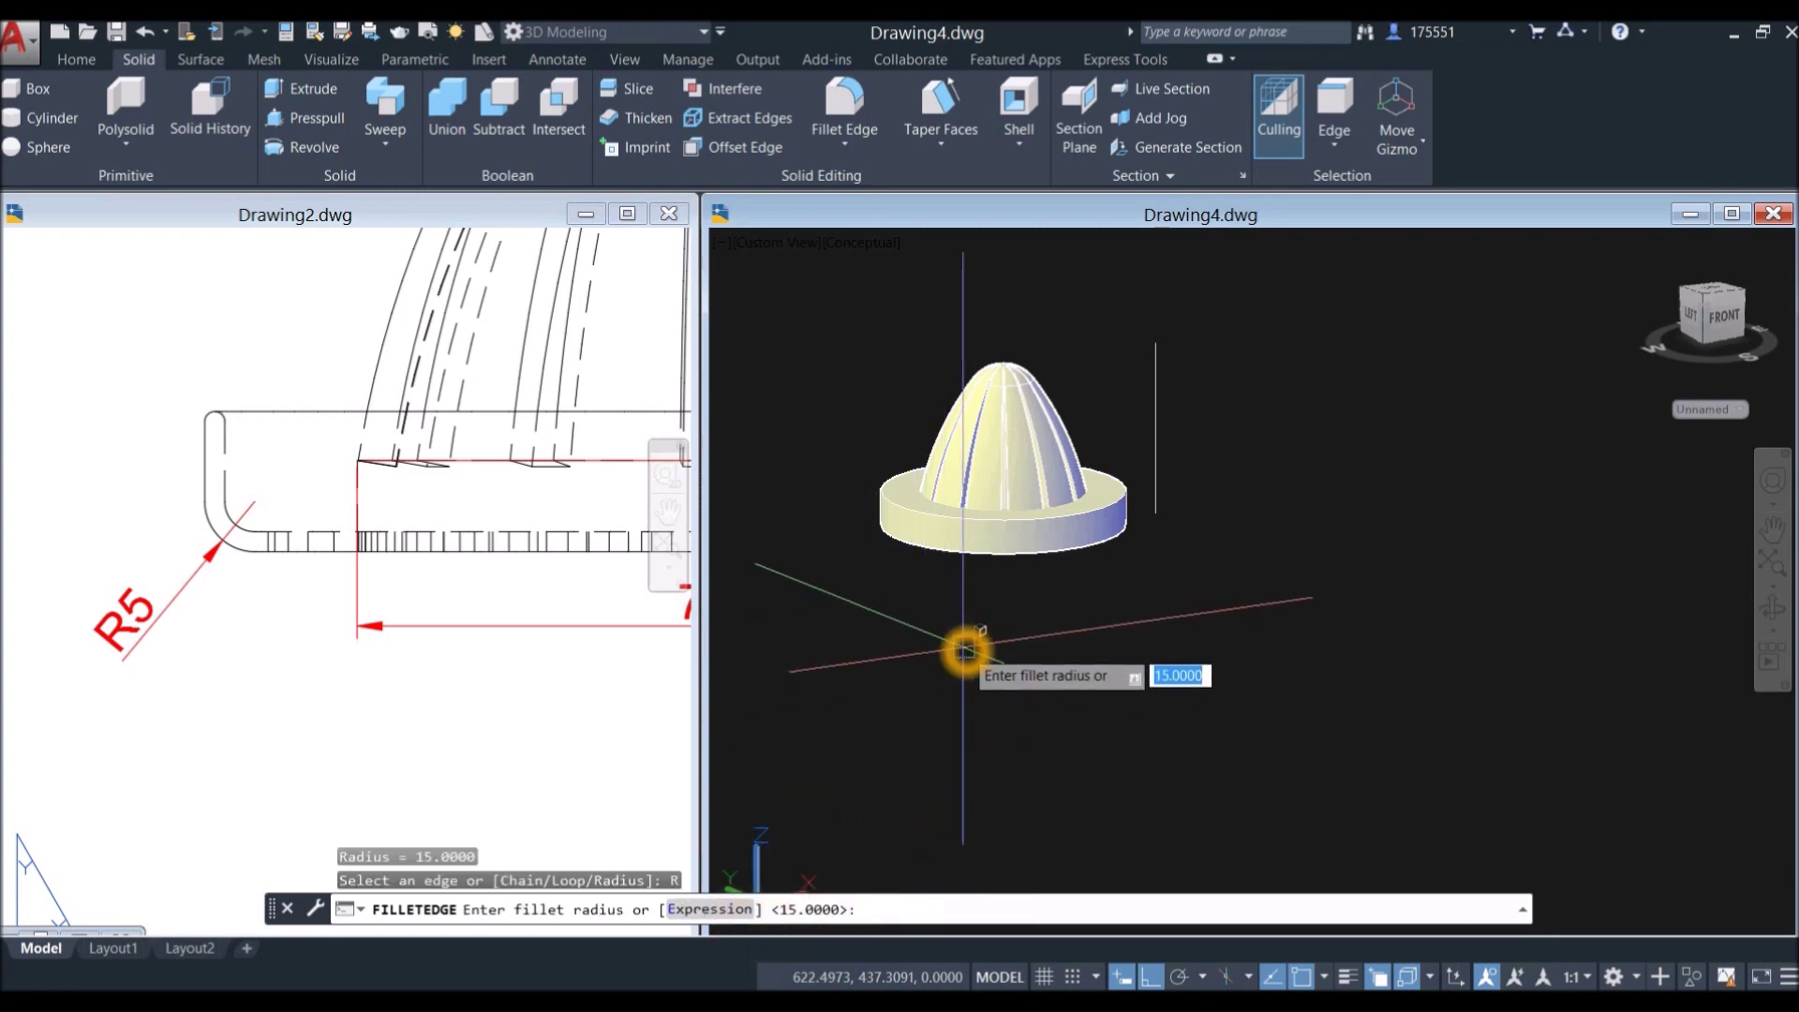
key("Return")
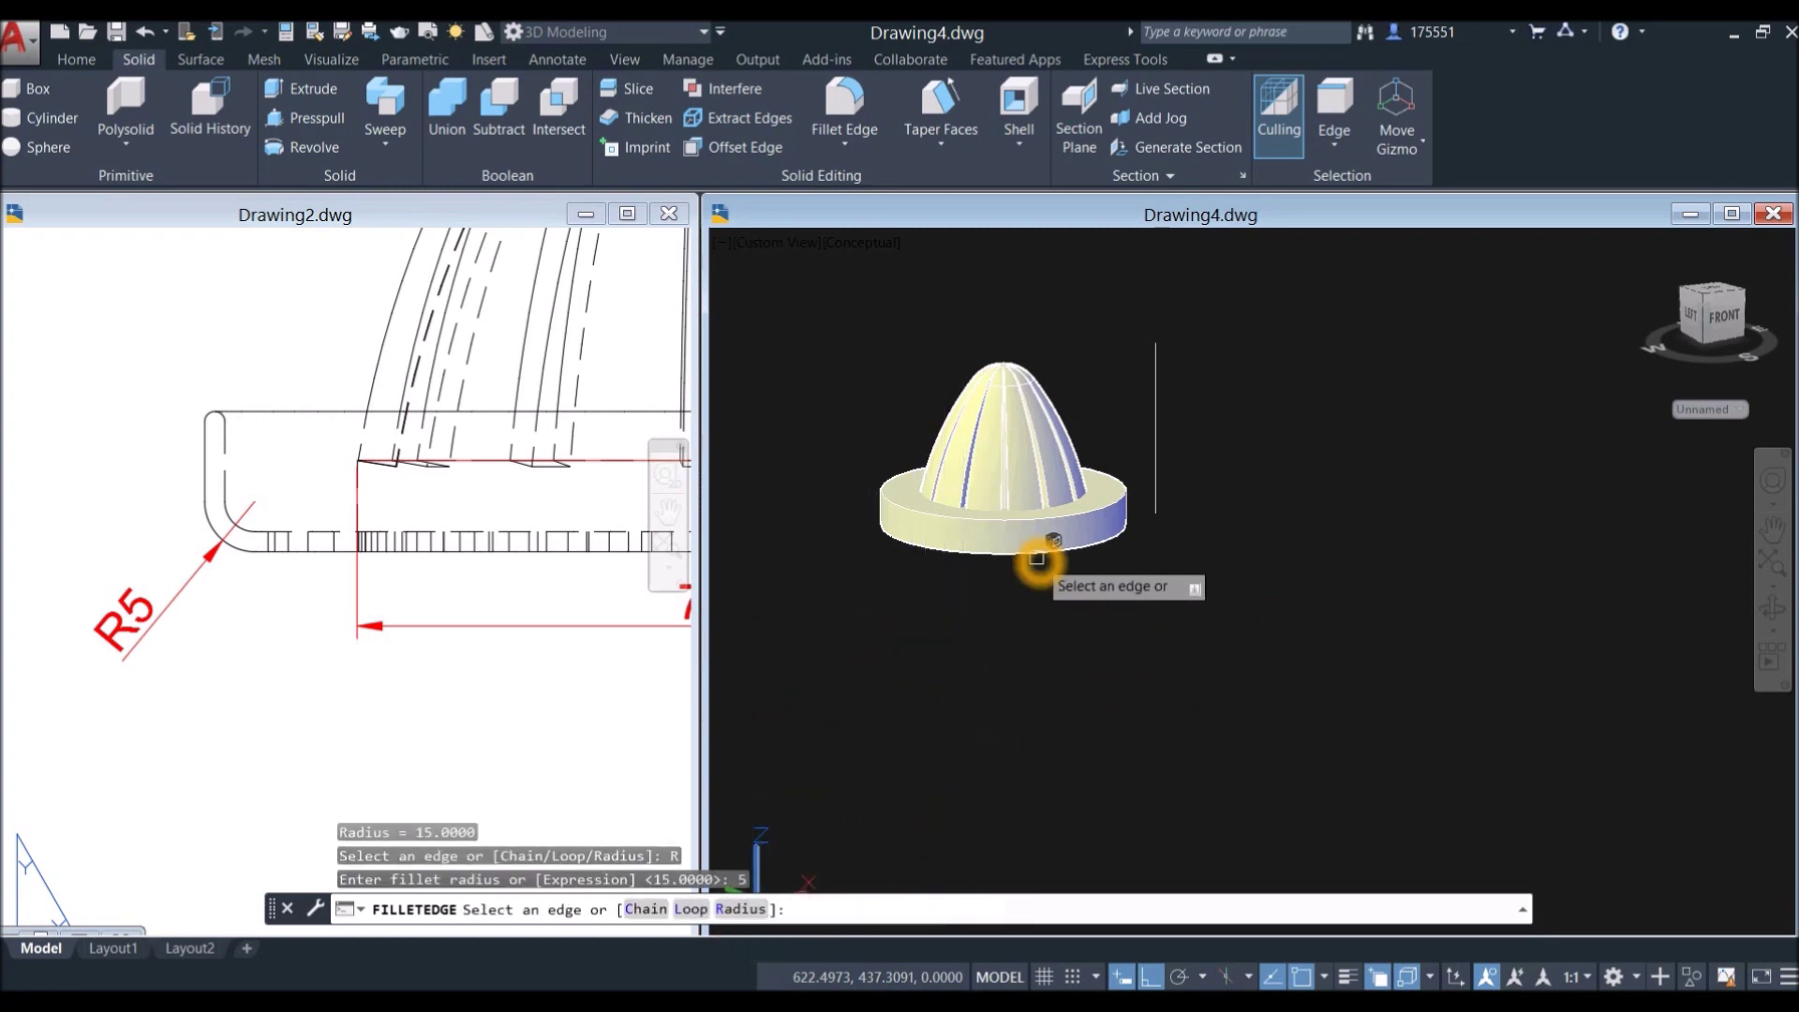
Step: Fillet the base tray's bottom edge and orbit to inspect the rounded rim
left_click(1037, 559)
right_click(1031, 590)
left_click(1070, 602)
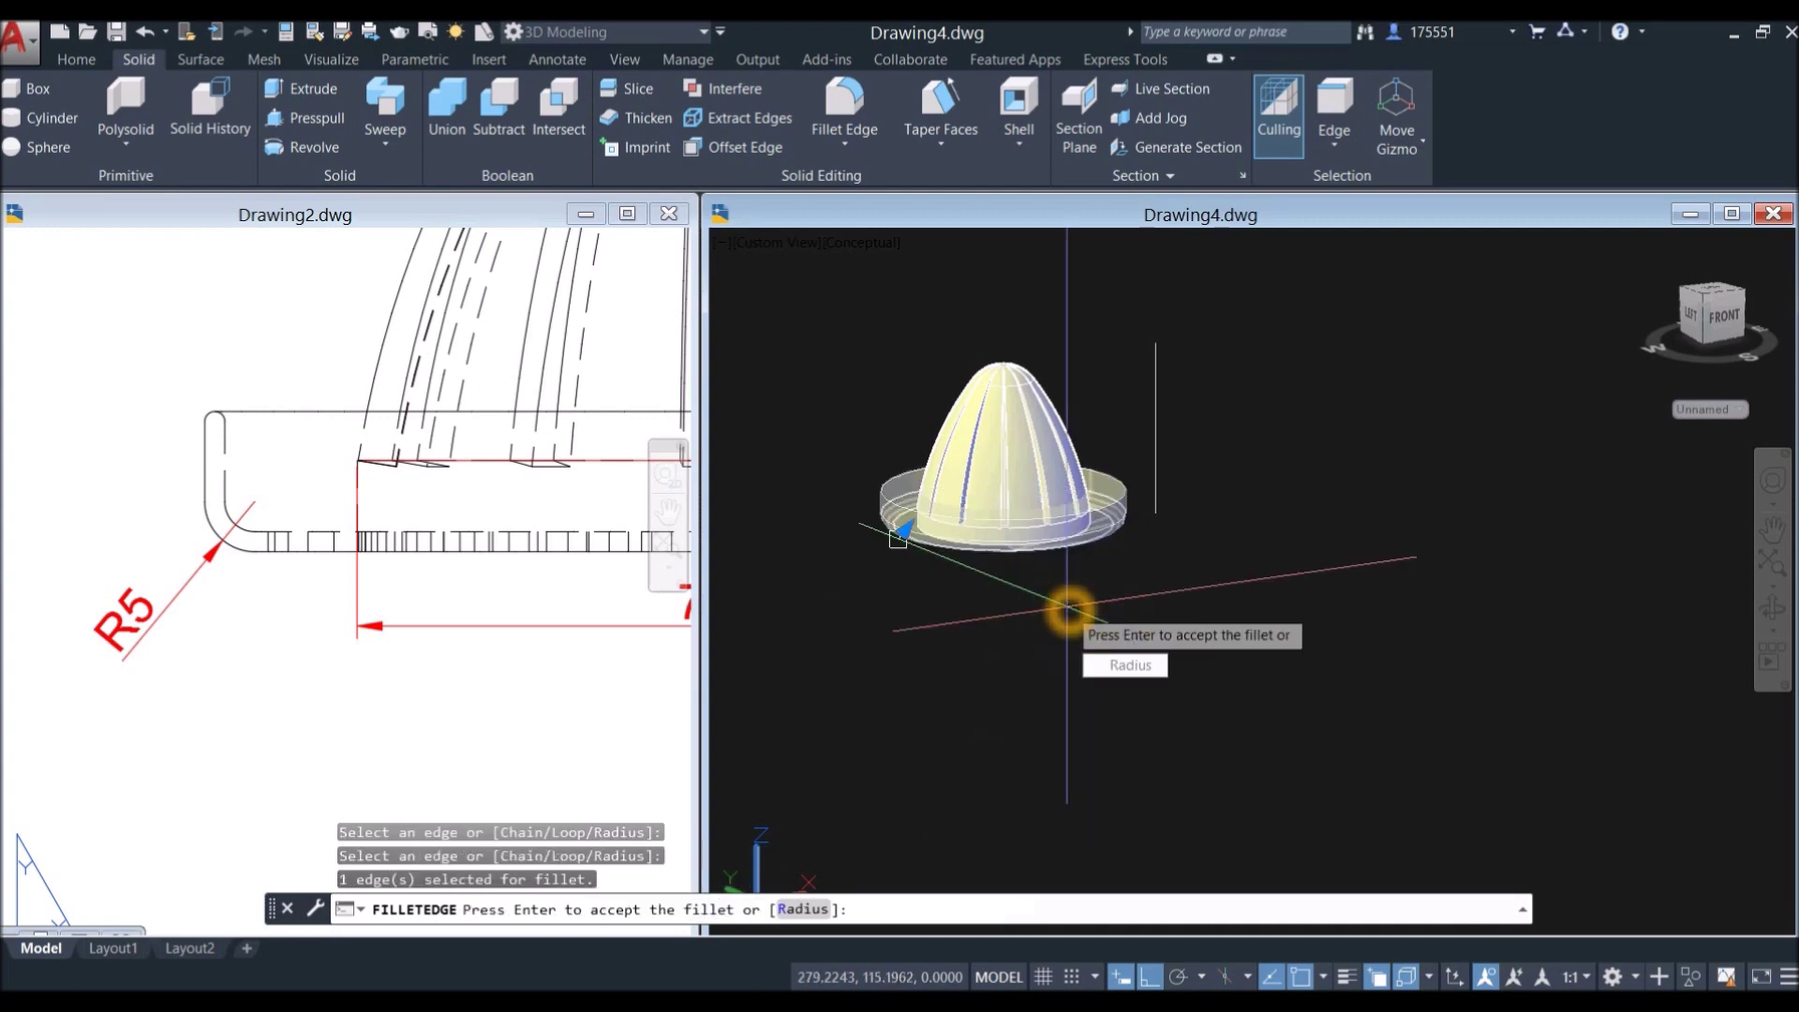
right_click(1069, 611)
left_click(1110, 619)
mouse_move(1100, 603)
middle_mouse_down("shift")
mouse_move(1099, 541)
mouse_move(1098, 584)
middle_mouse_up("shift")
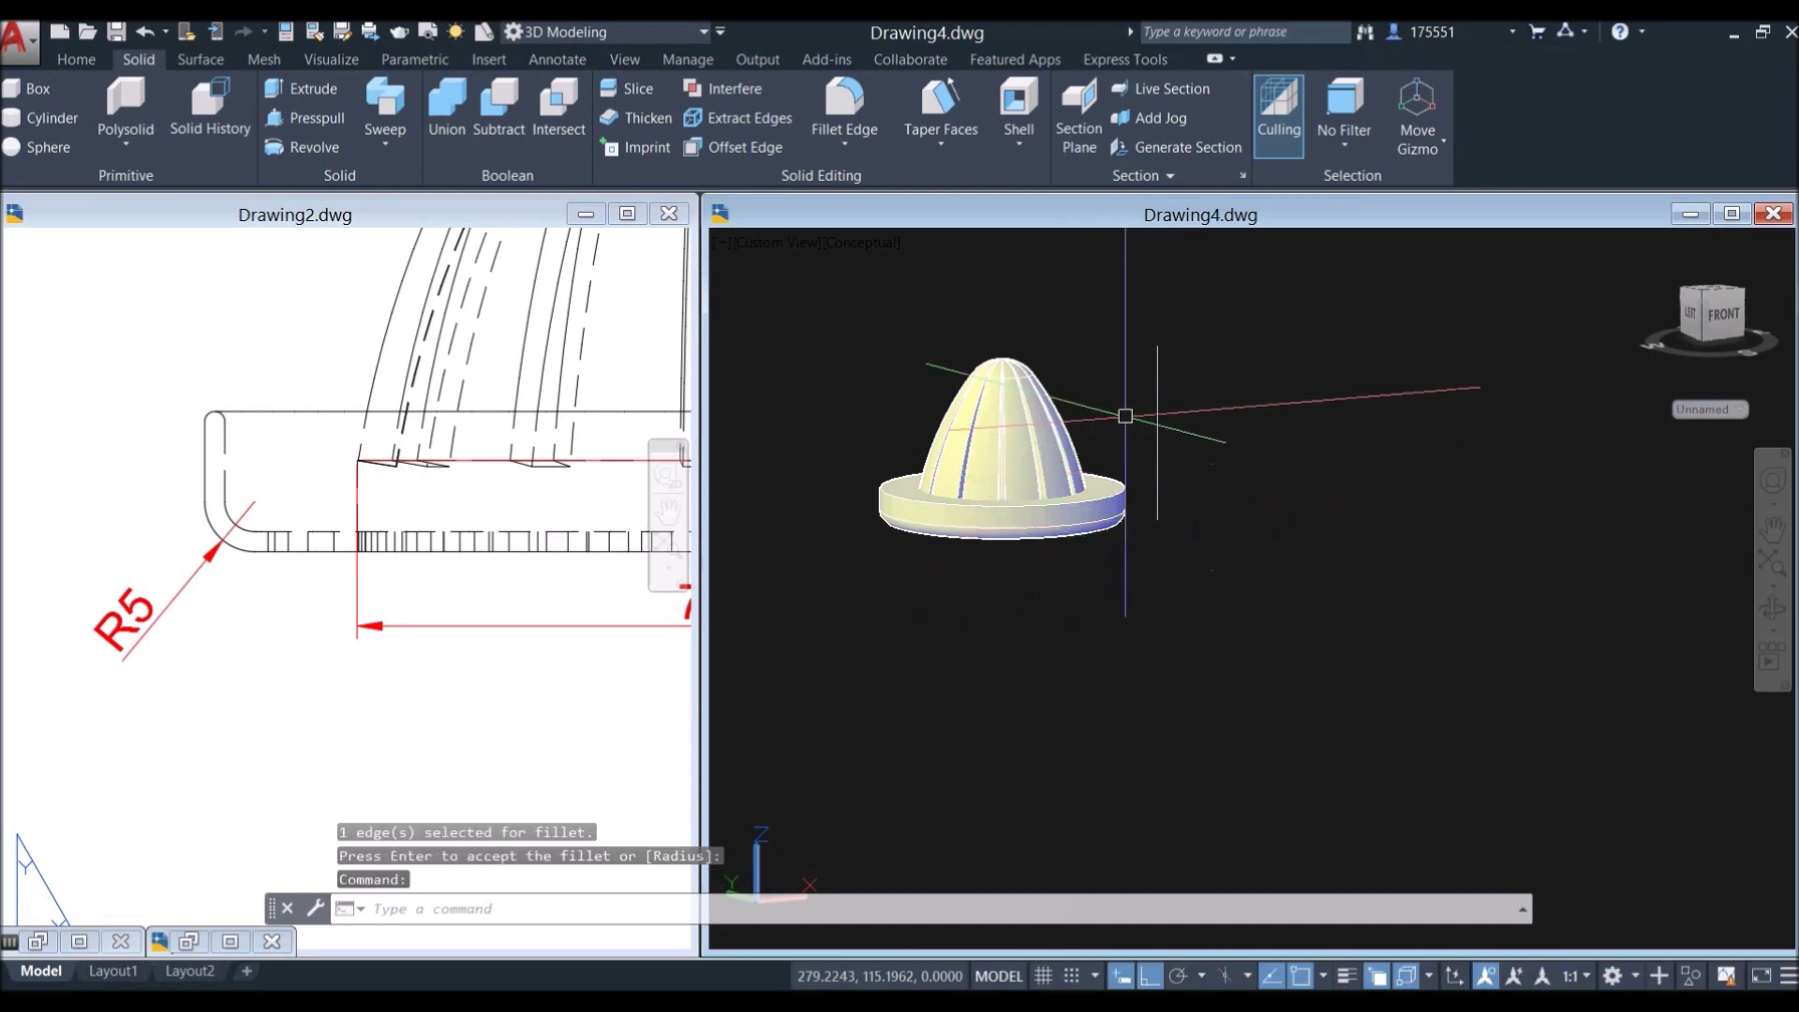
left_click(1060, 318)
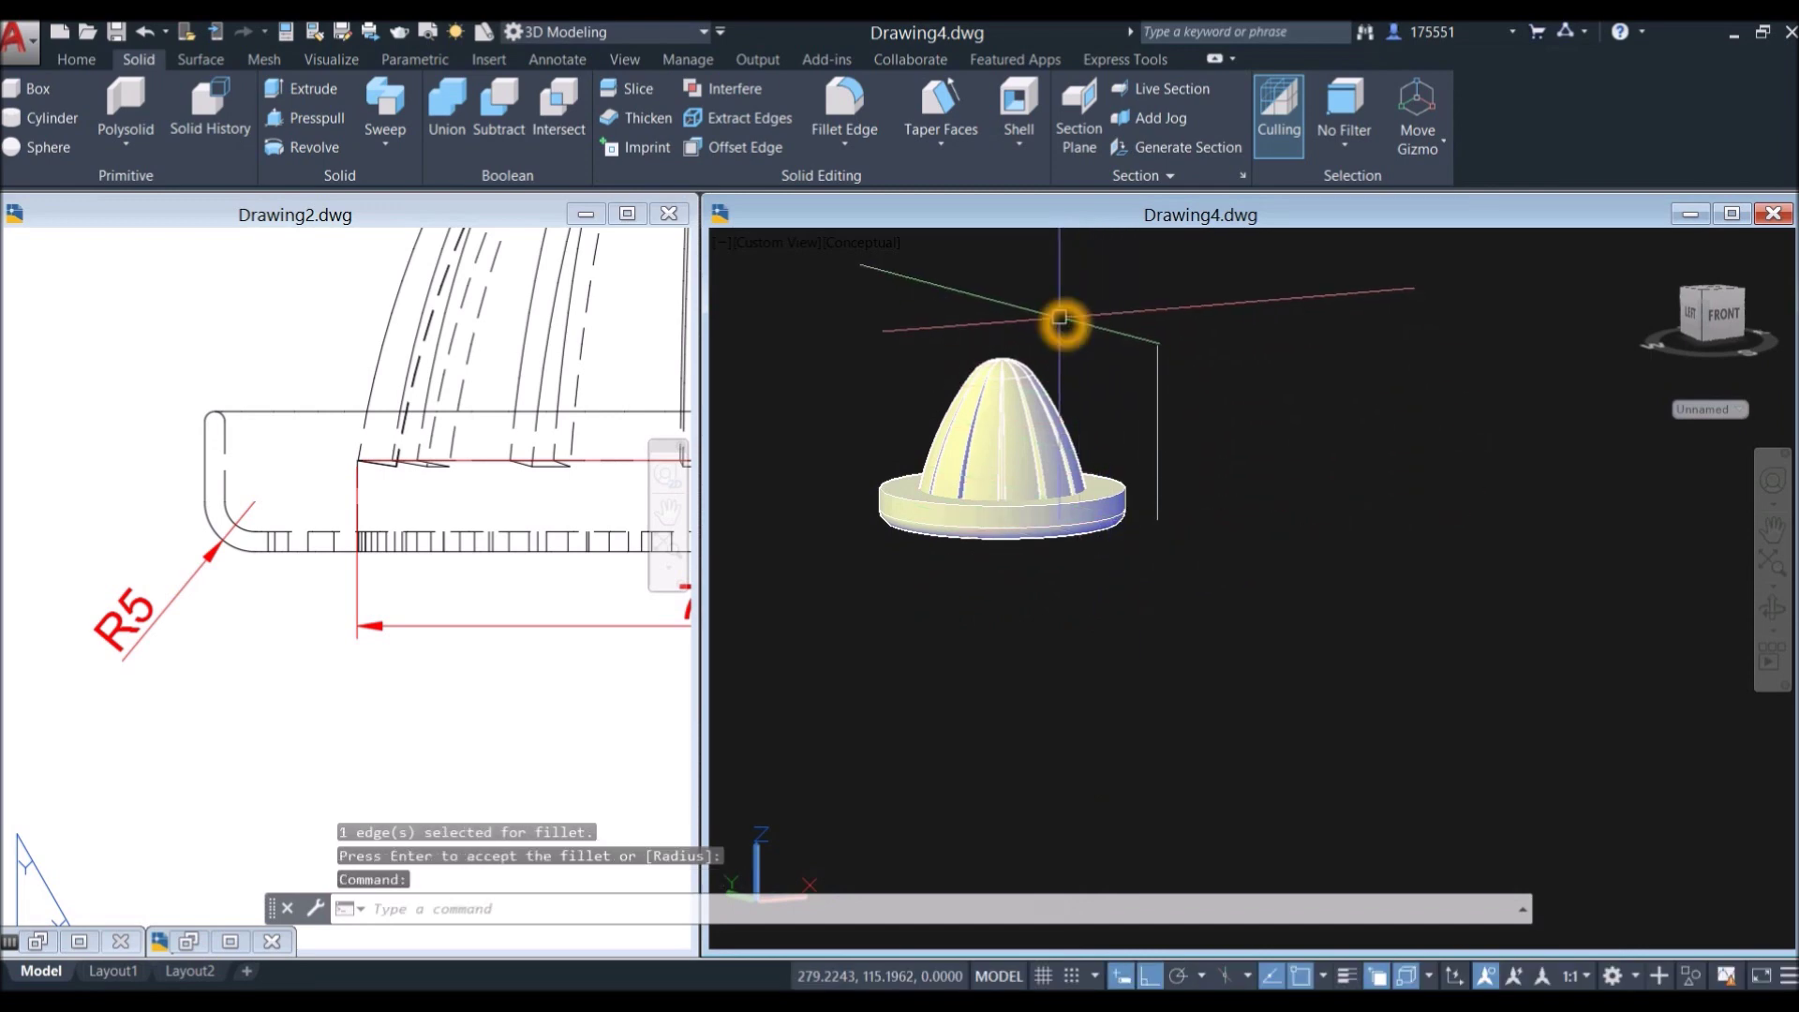
Step: Pan the reference drawing's 3D view to check the base, then return to the model
left_click(641, 494)
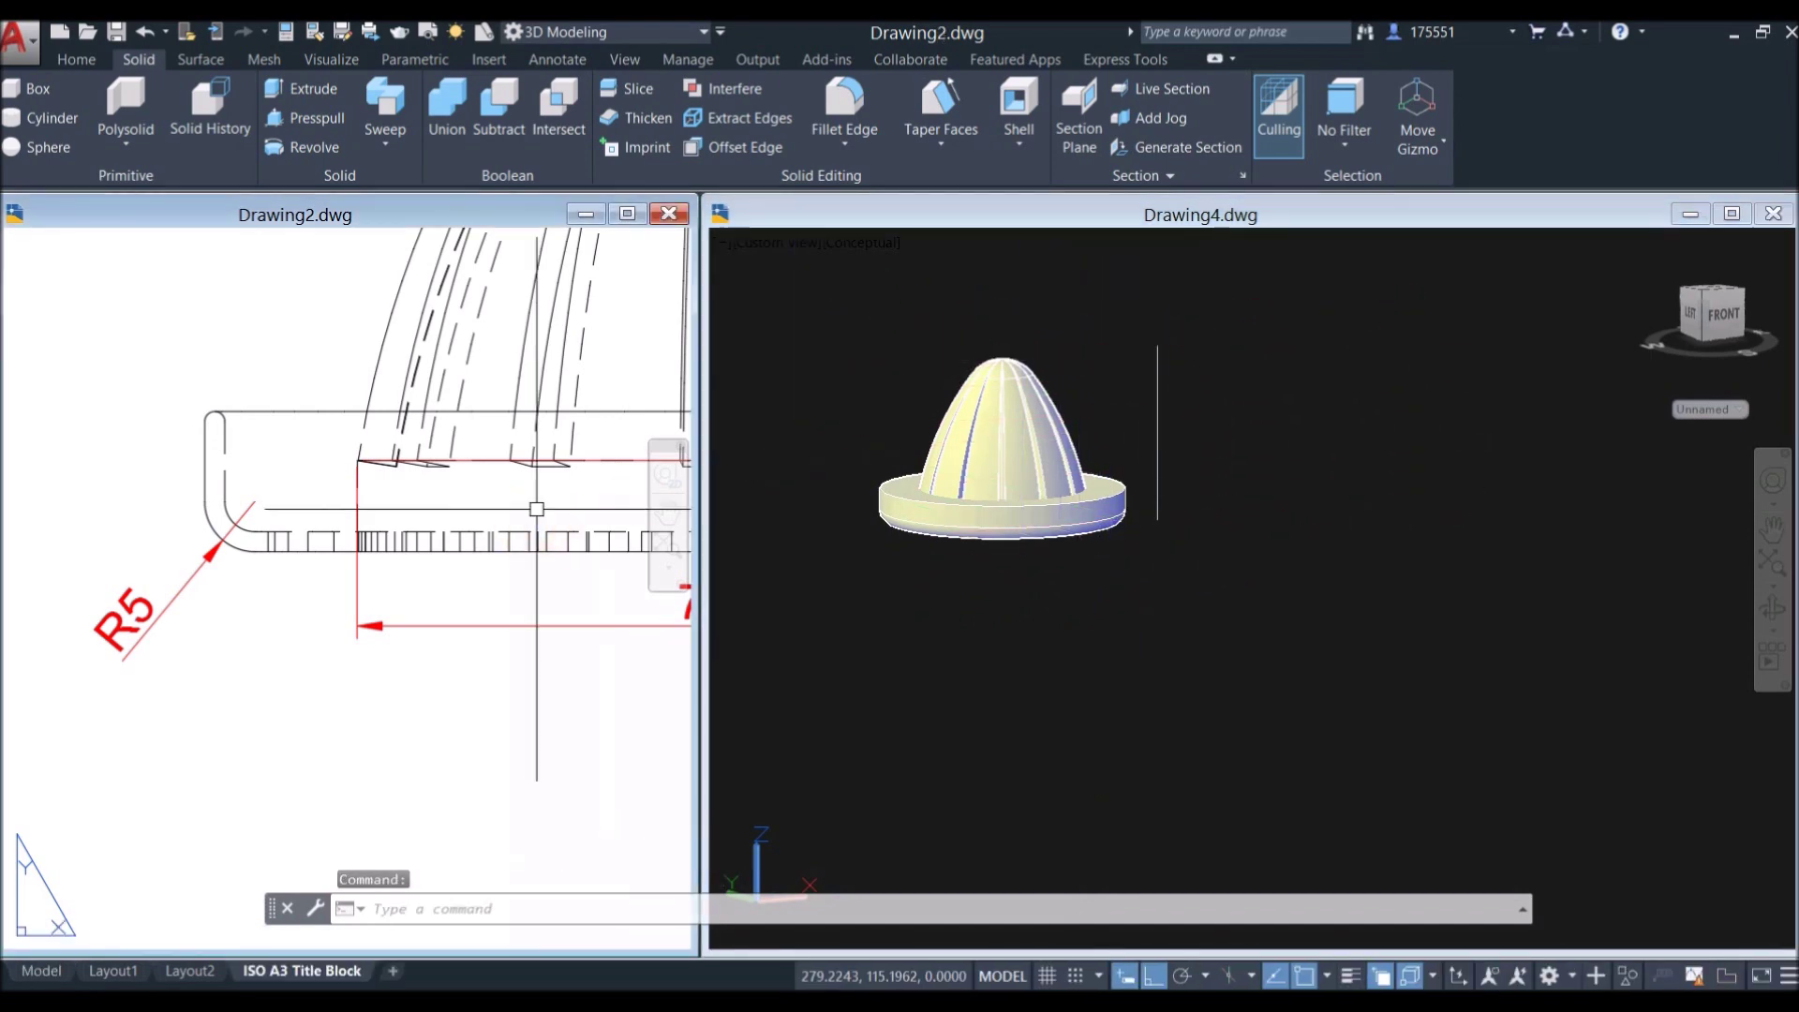
scroll(301, 569, "down", 2)
scroll(301, 565, "down", 5)
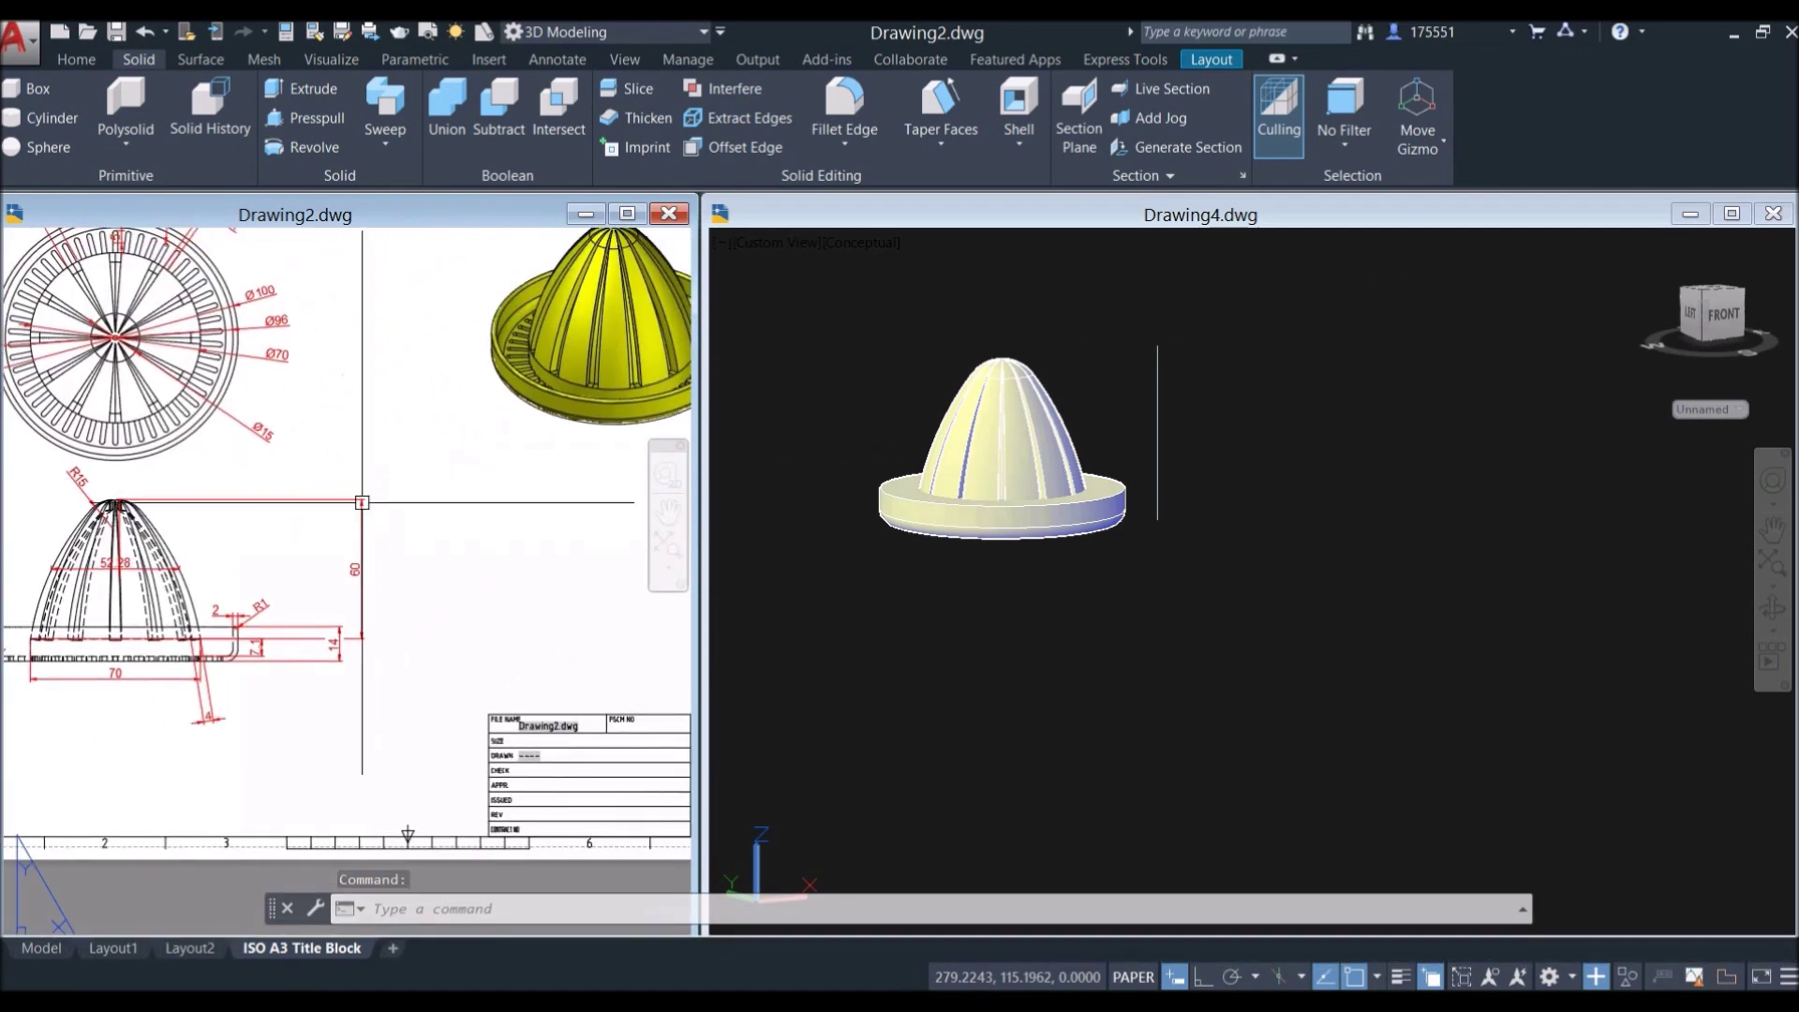
scroll(517, 347, "up", 5)
middle_click_drag(515, 348, 478, 377)
scroll(477, 376, "down", 2)
left_click(903, 336)
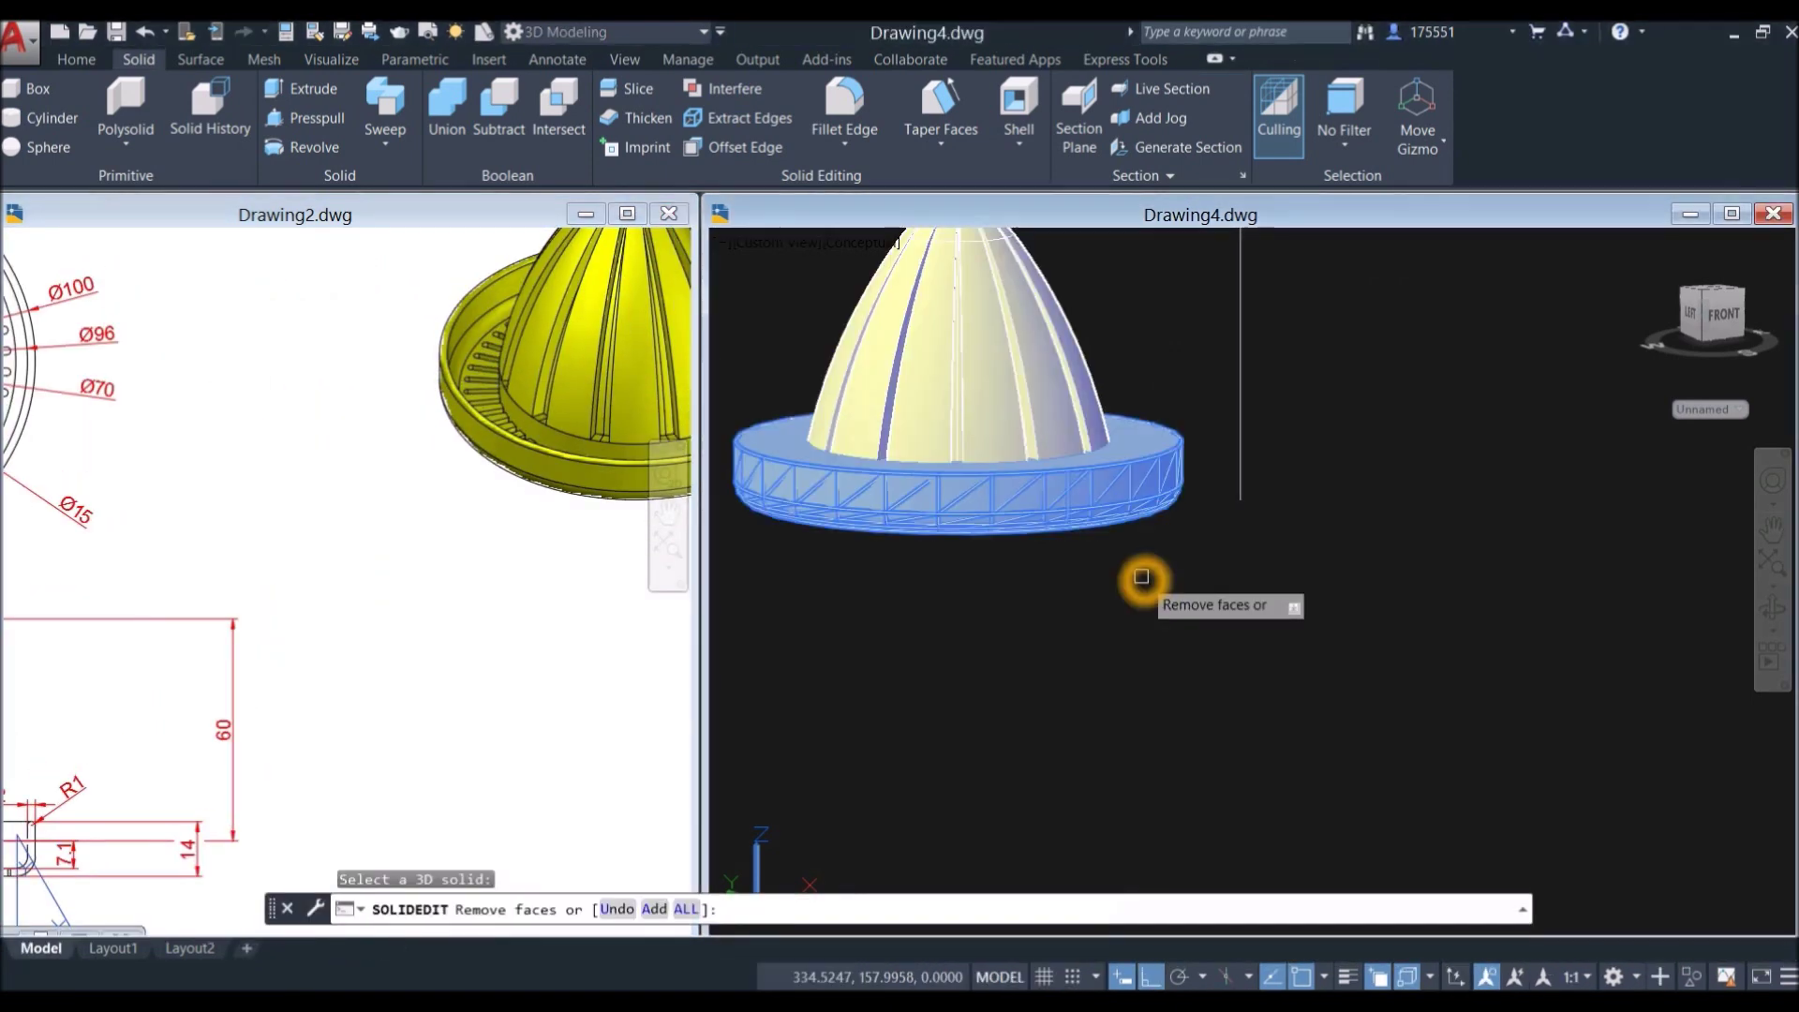
Step: Shell the base solid, removing only its top face
key("Escape")
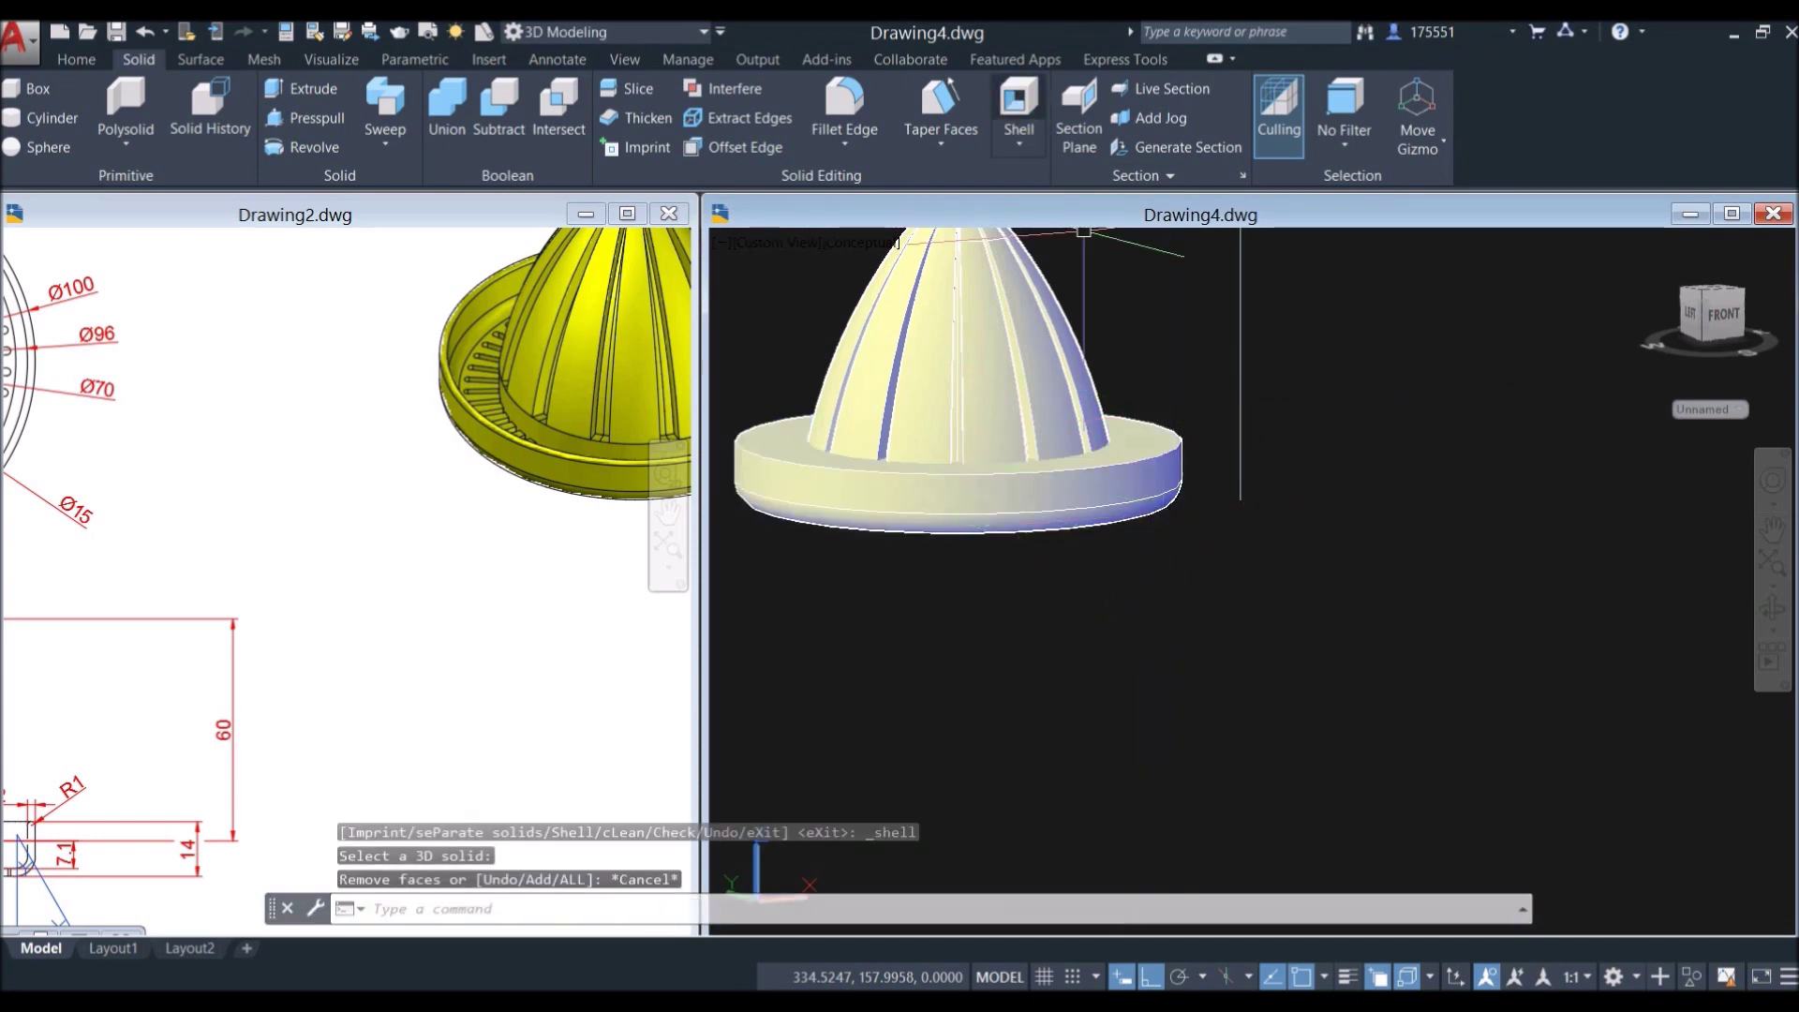
left_click(1018, 101)
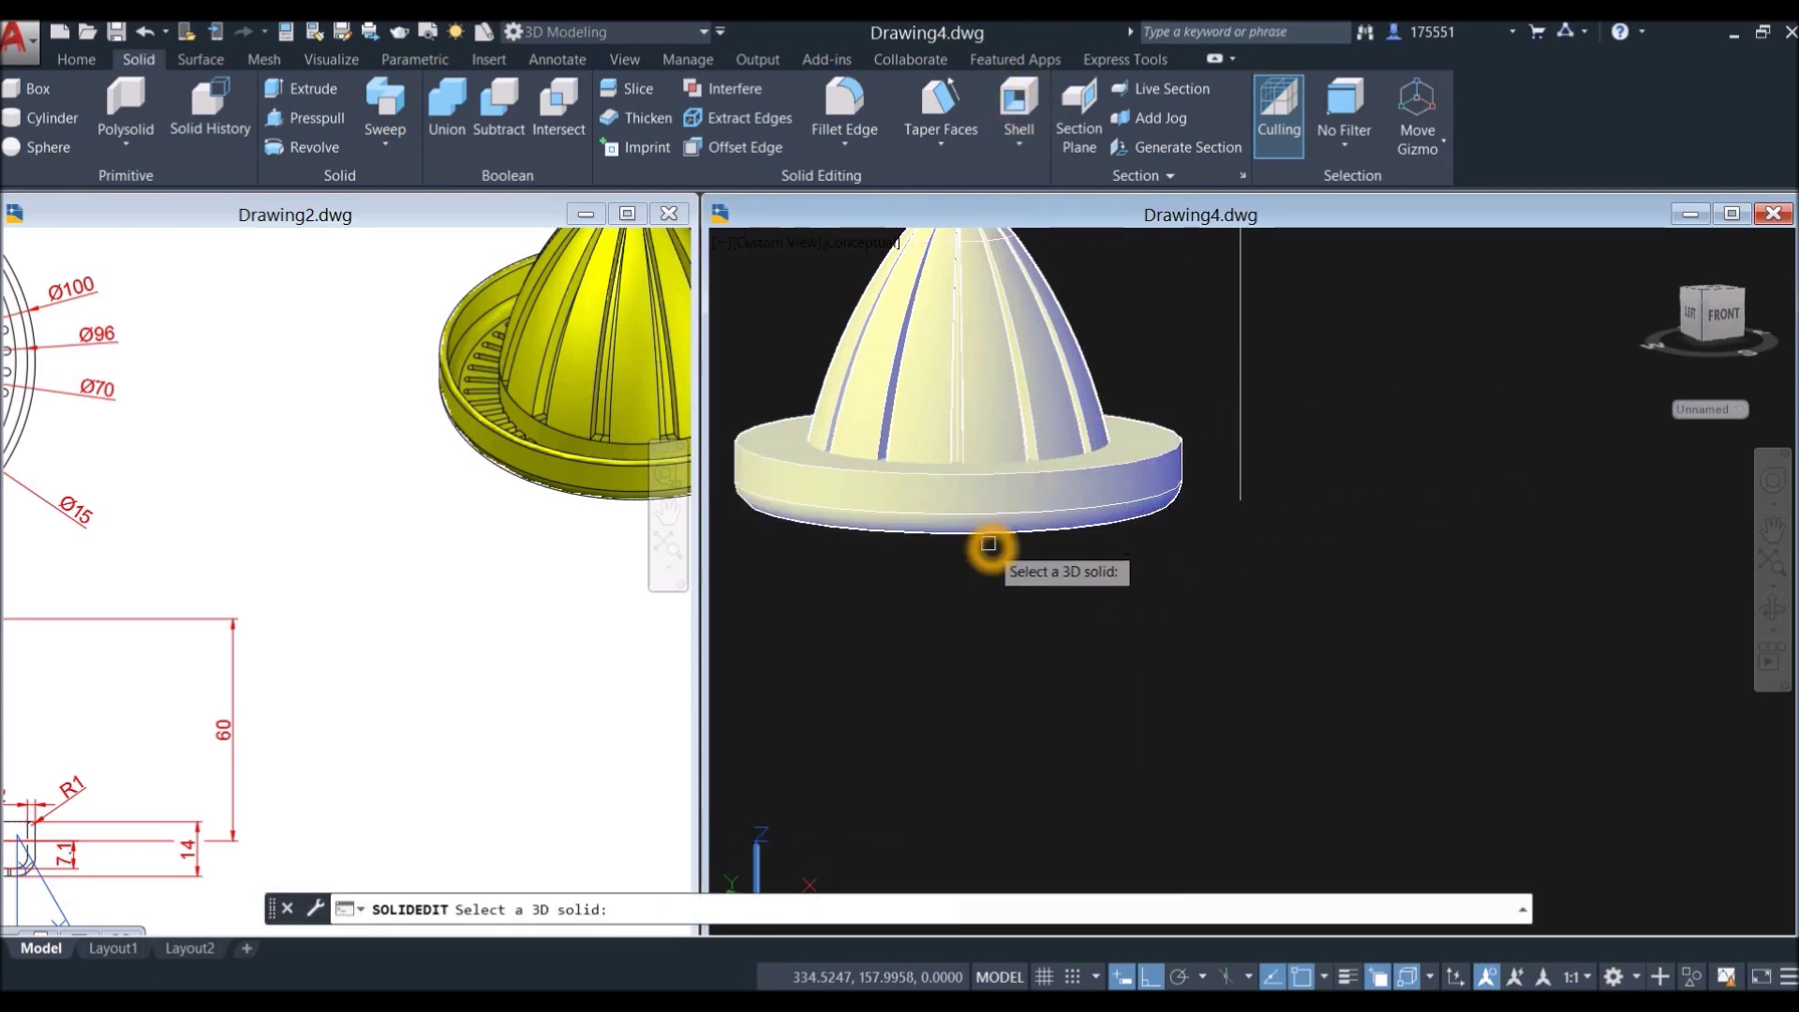
left_click(1029, 492)
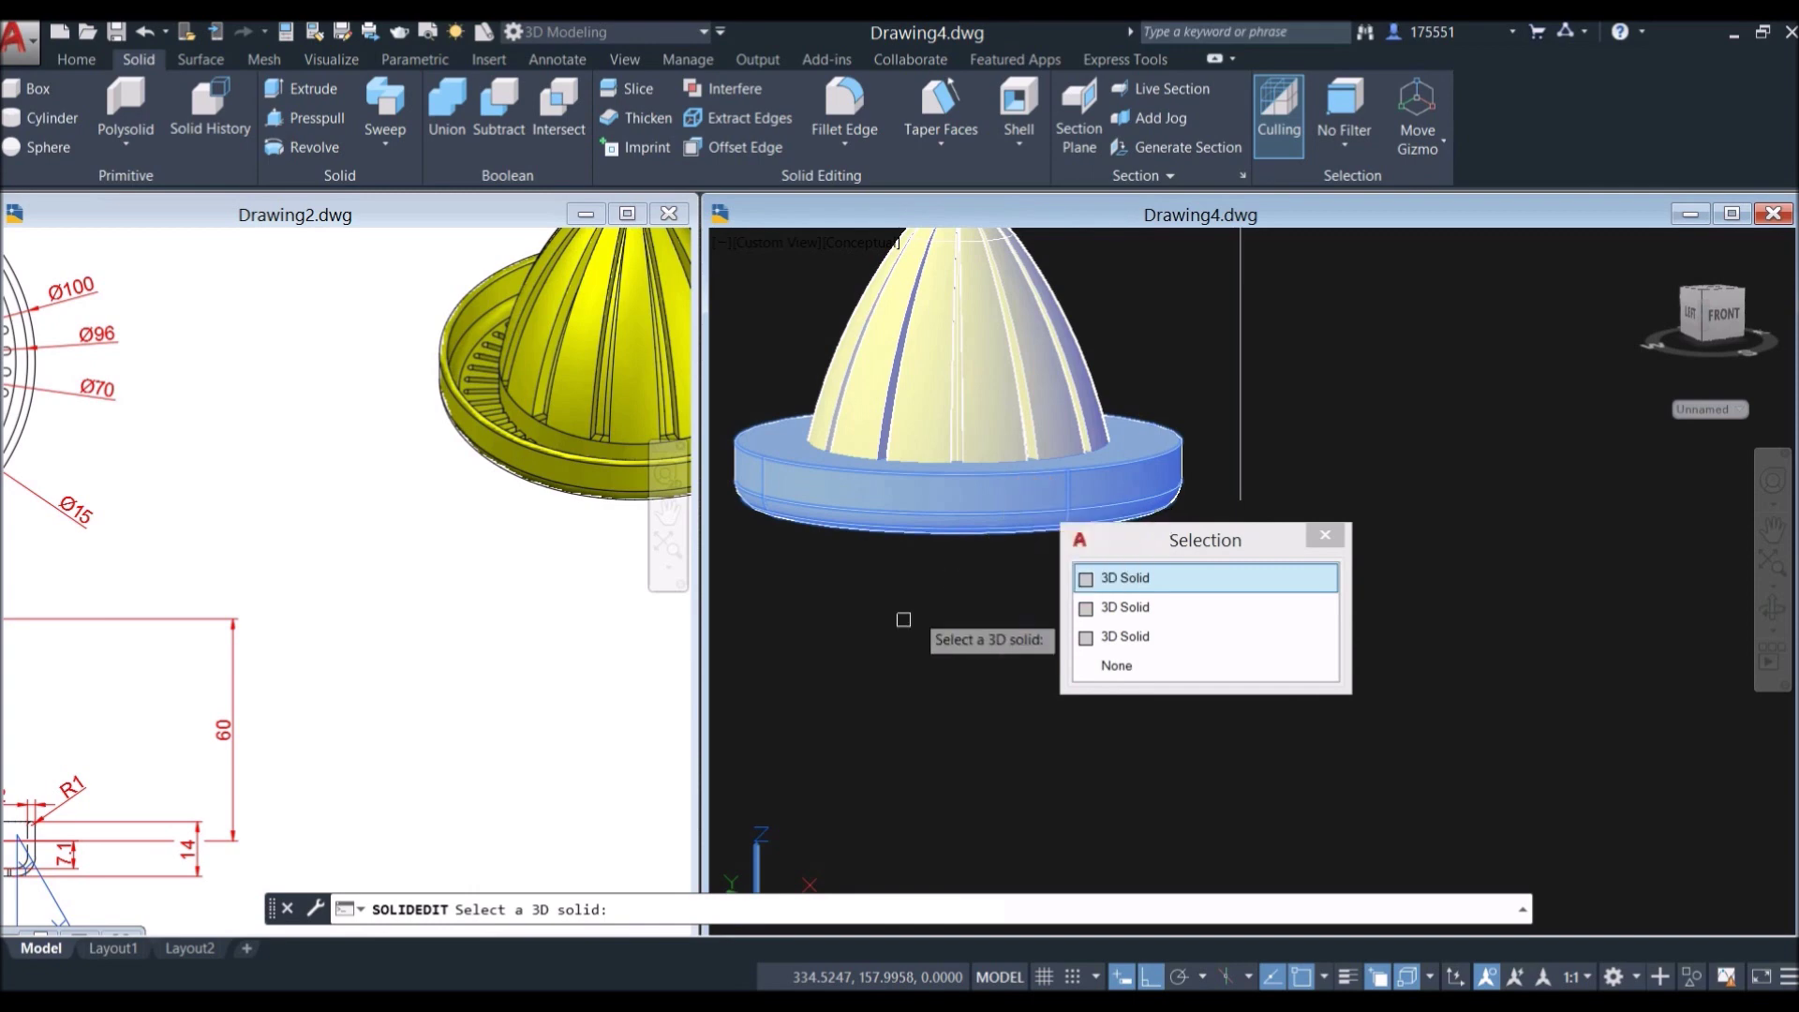
right_click(902, 681)
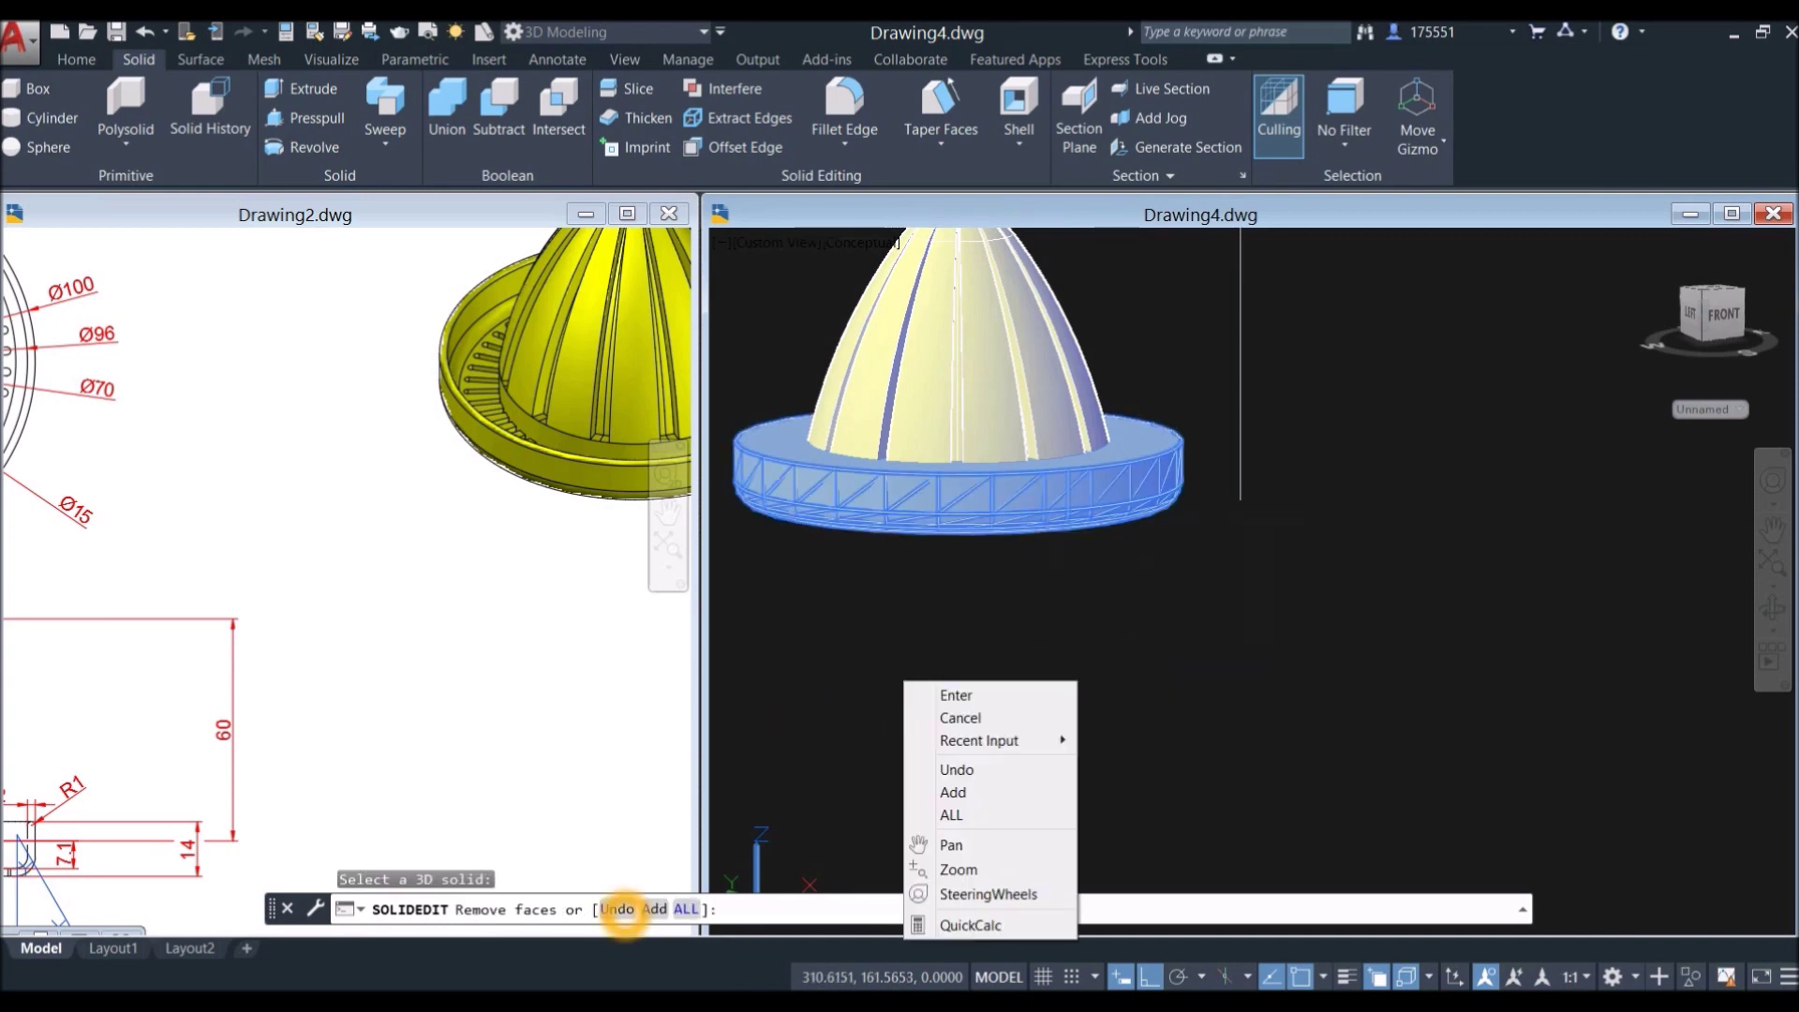
left_click(617, 909)
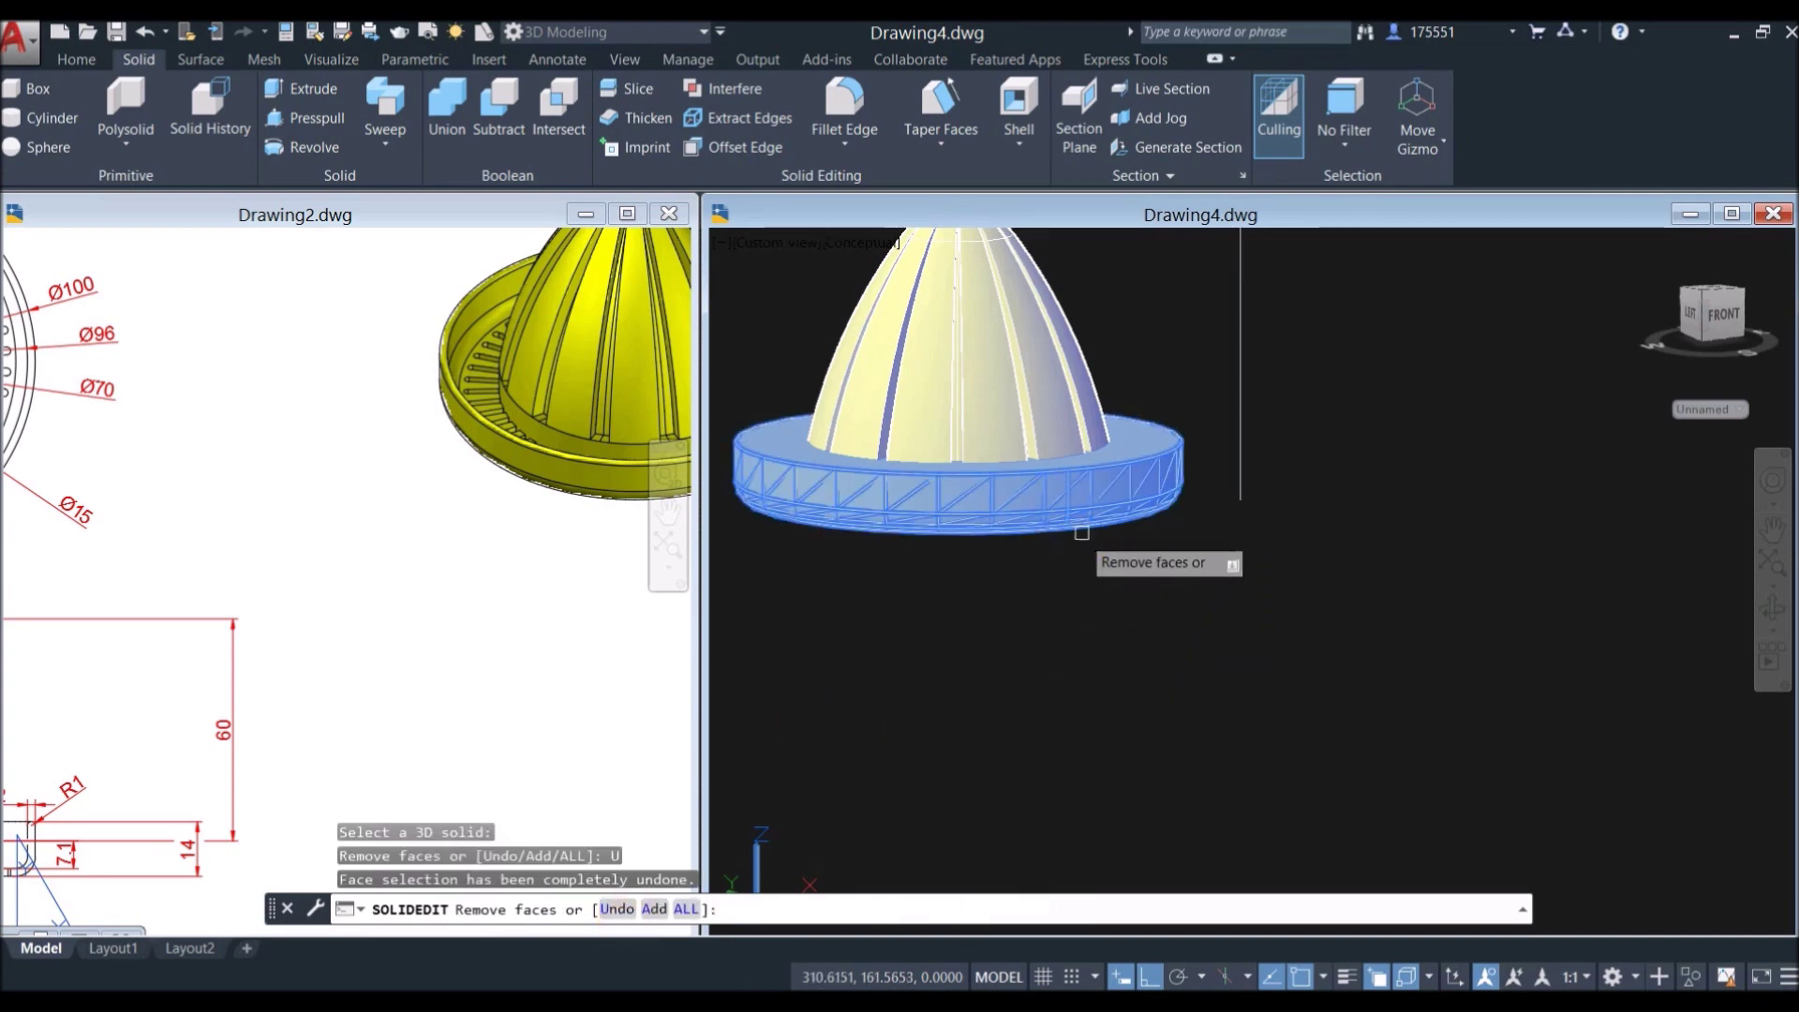
scroll(1133, 434, "up", 5)
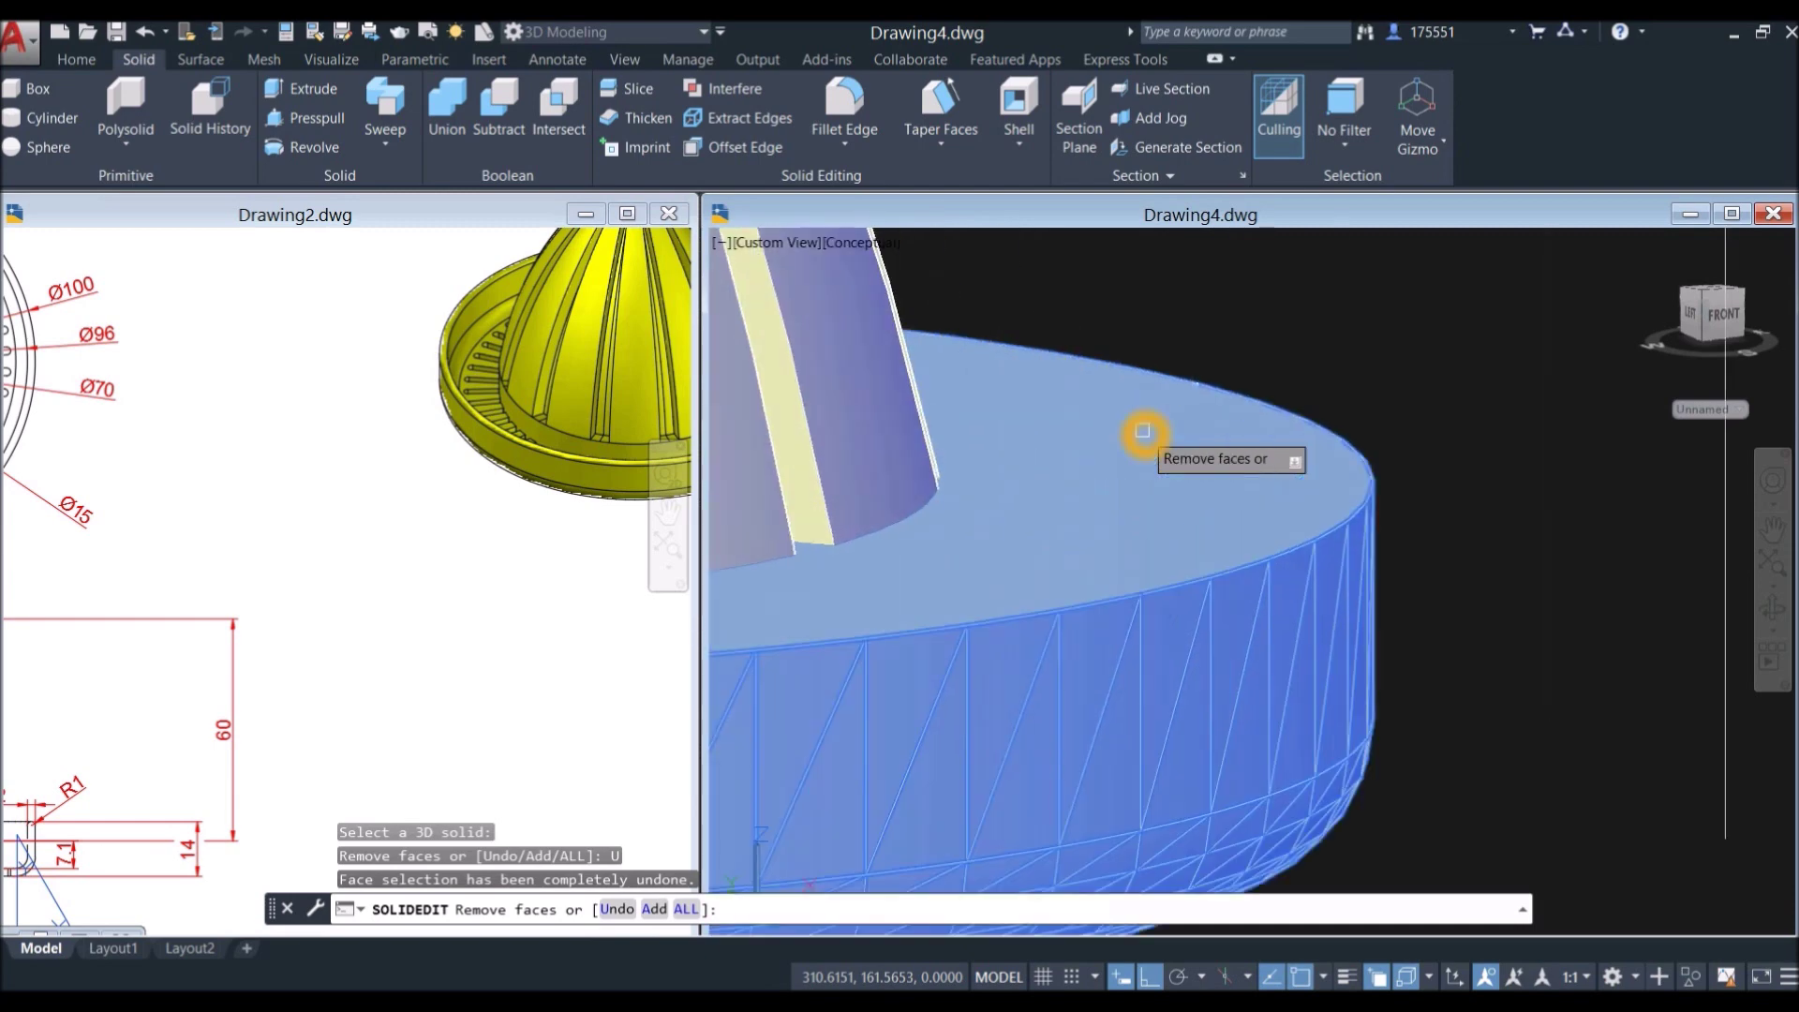
left_click(1144, 431)
right_click(1285, 337)
left_click(1297, 345)
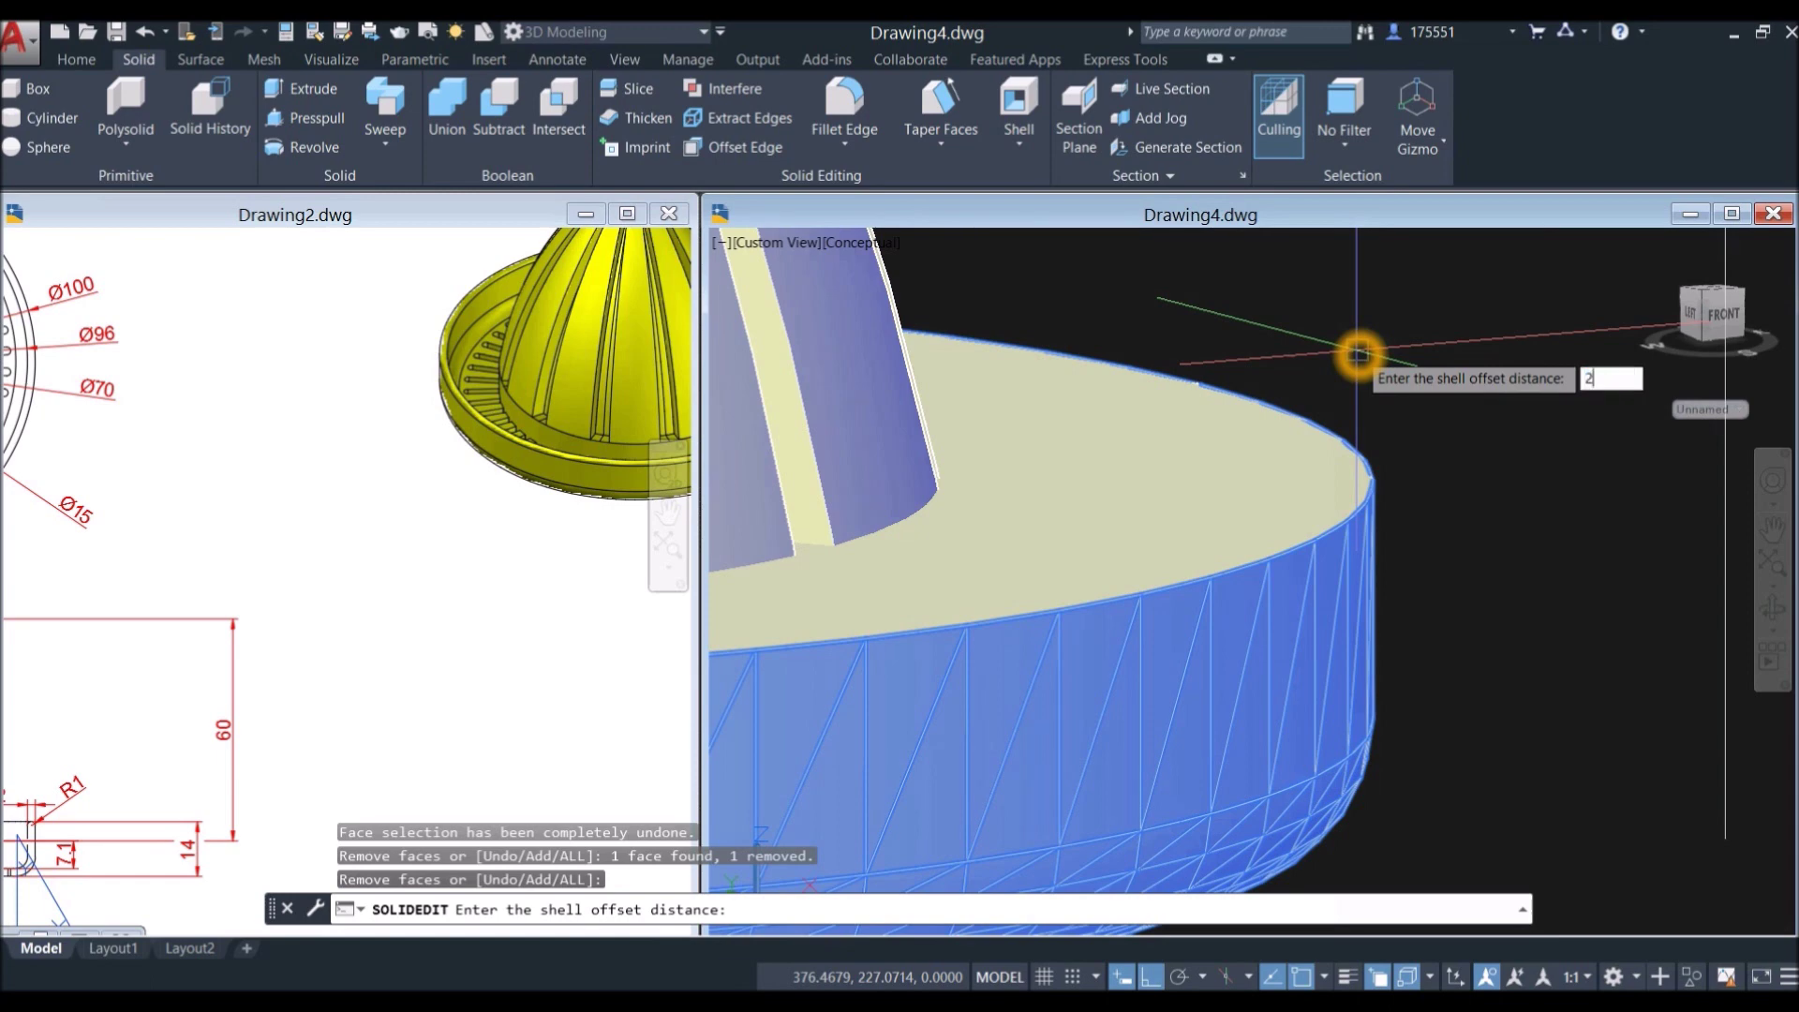
Step: Set a wall thickness of 2, exit SOLIDEDIT, and orbit to look into the tray
type("2")
key("Return")
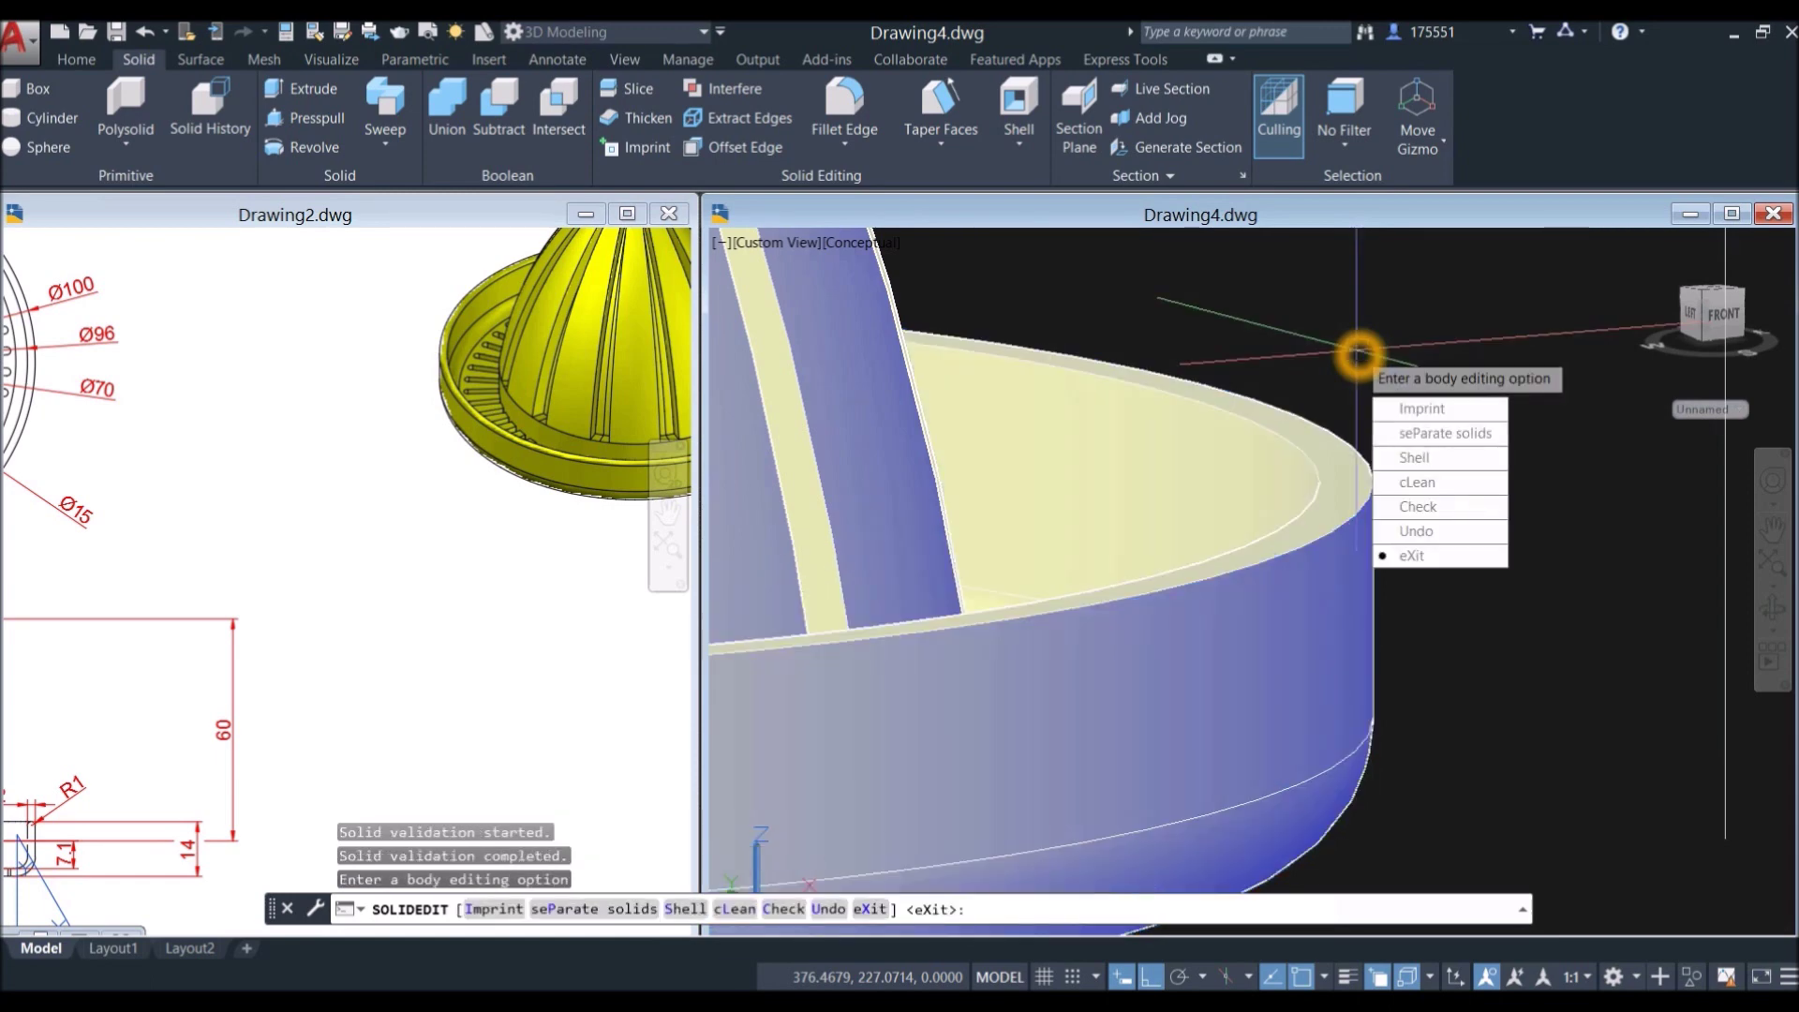
key("Return")
key("Return")
scroll(1357, 350, "down", 5)
middle_click_drag(1361, 353, 1321, 506, "shift")
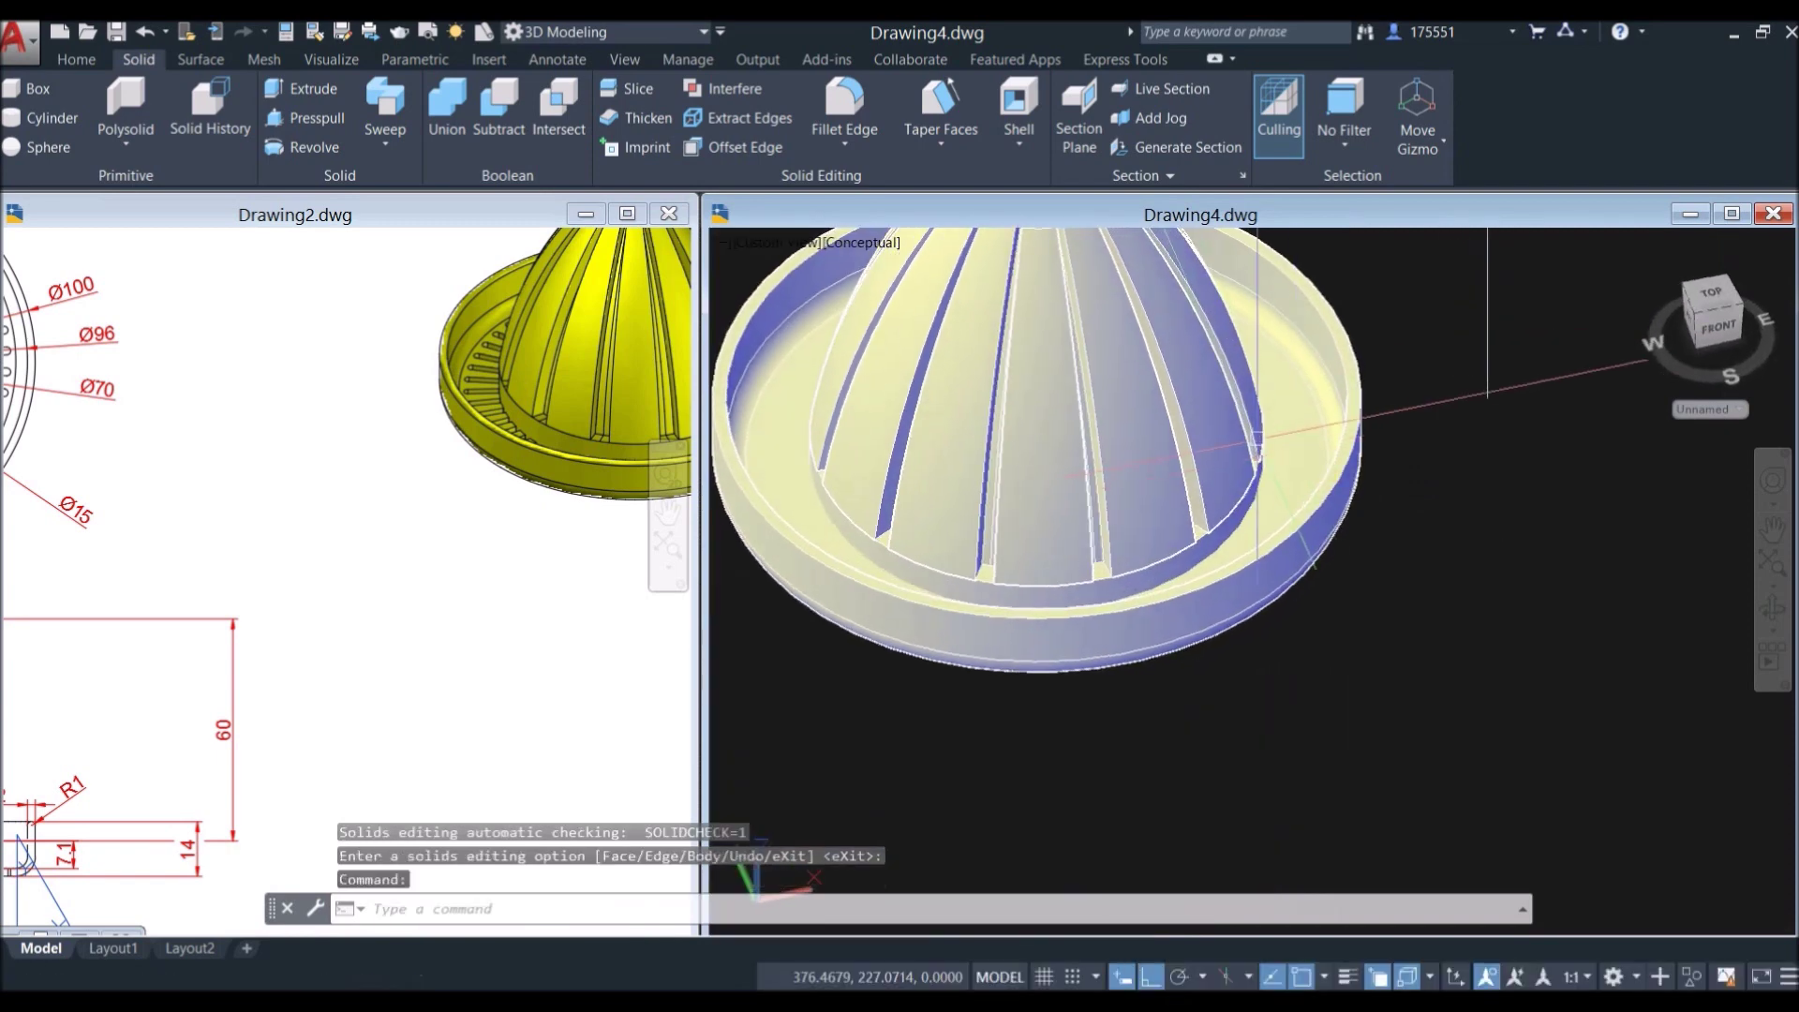
Step: Pick among the overlapping solids, then clear the selection and orbit to a tilted view
left_click(1247, 430)
scroll(1186, 575, "up", 3)
left_click(1201, 541)
scroll(1201, 541, "down", 4)
middle_click_drag(1201, 541, 1174, 550)
key("Escape")
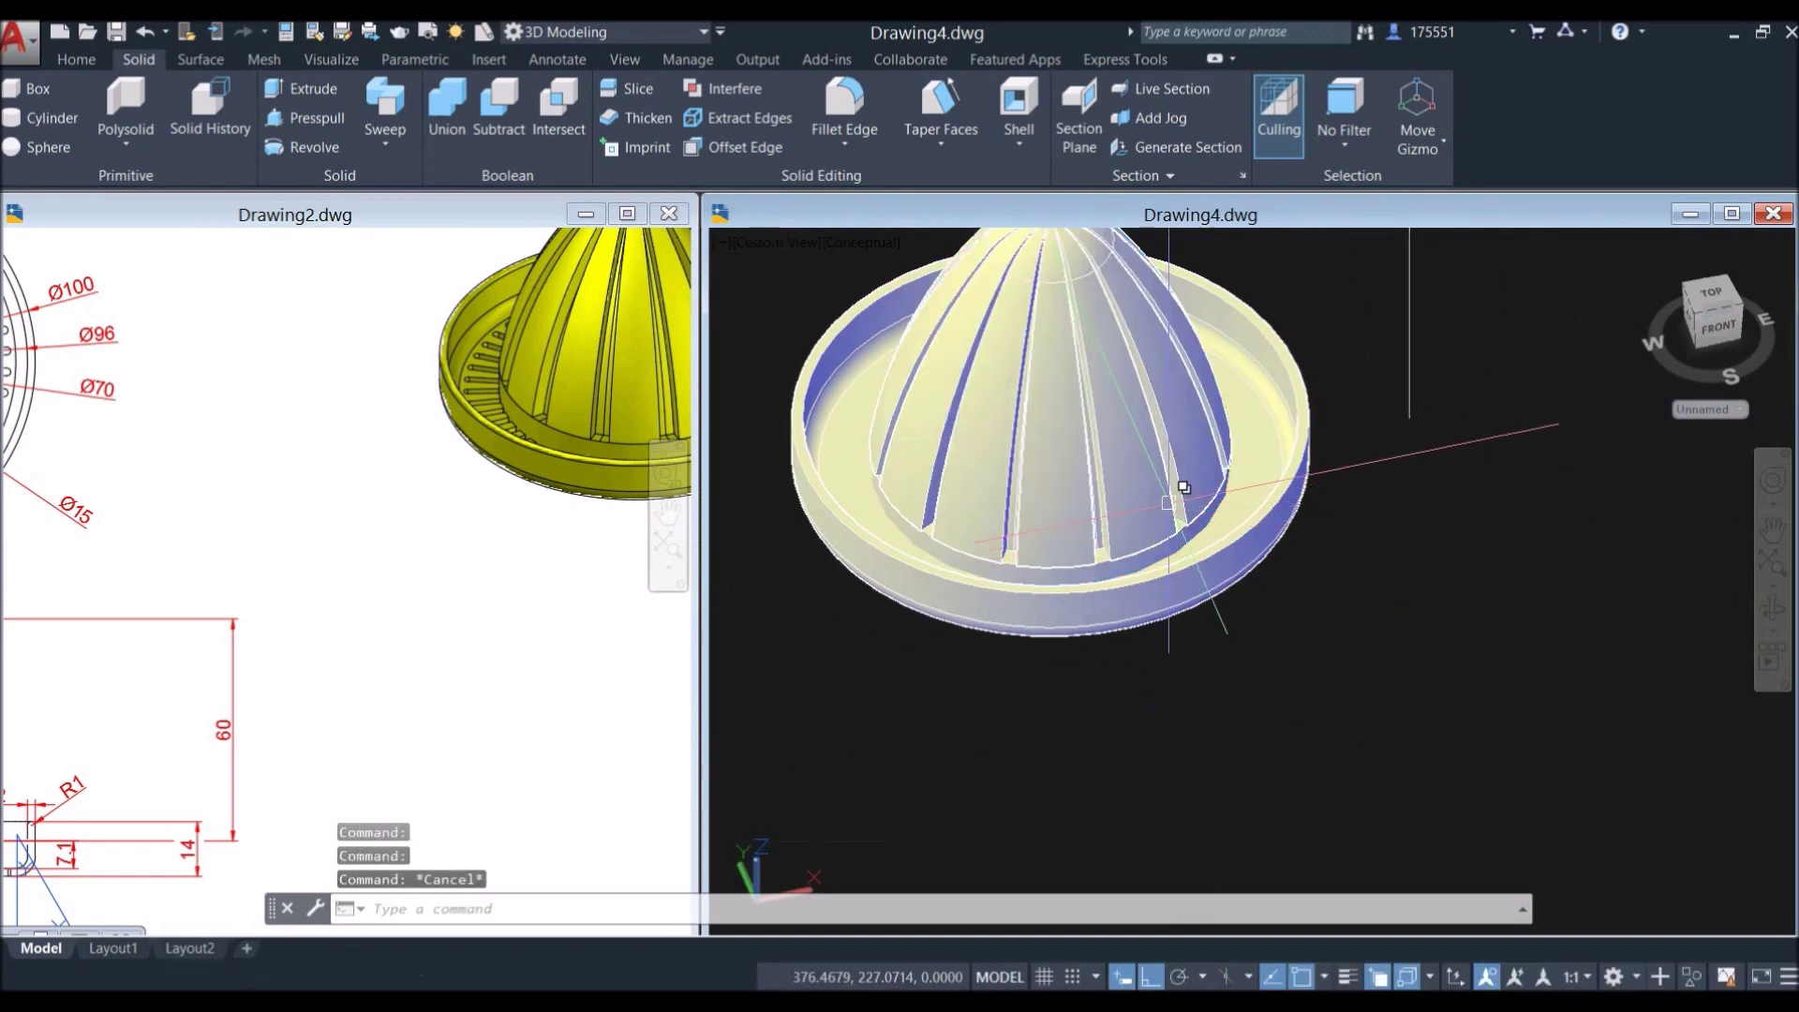
middle_click_drag(1012, 412, 957, 294, "shift")
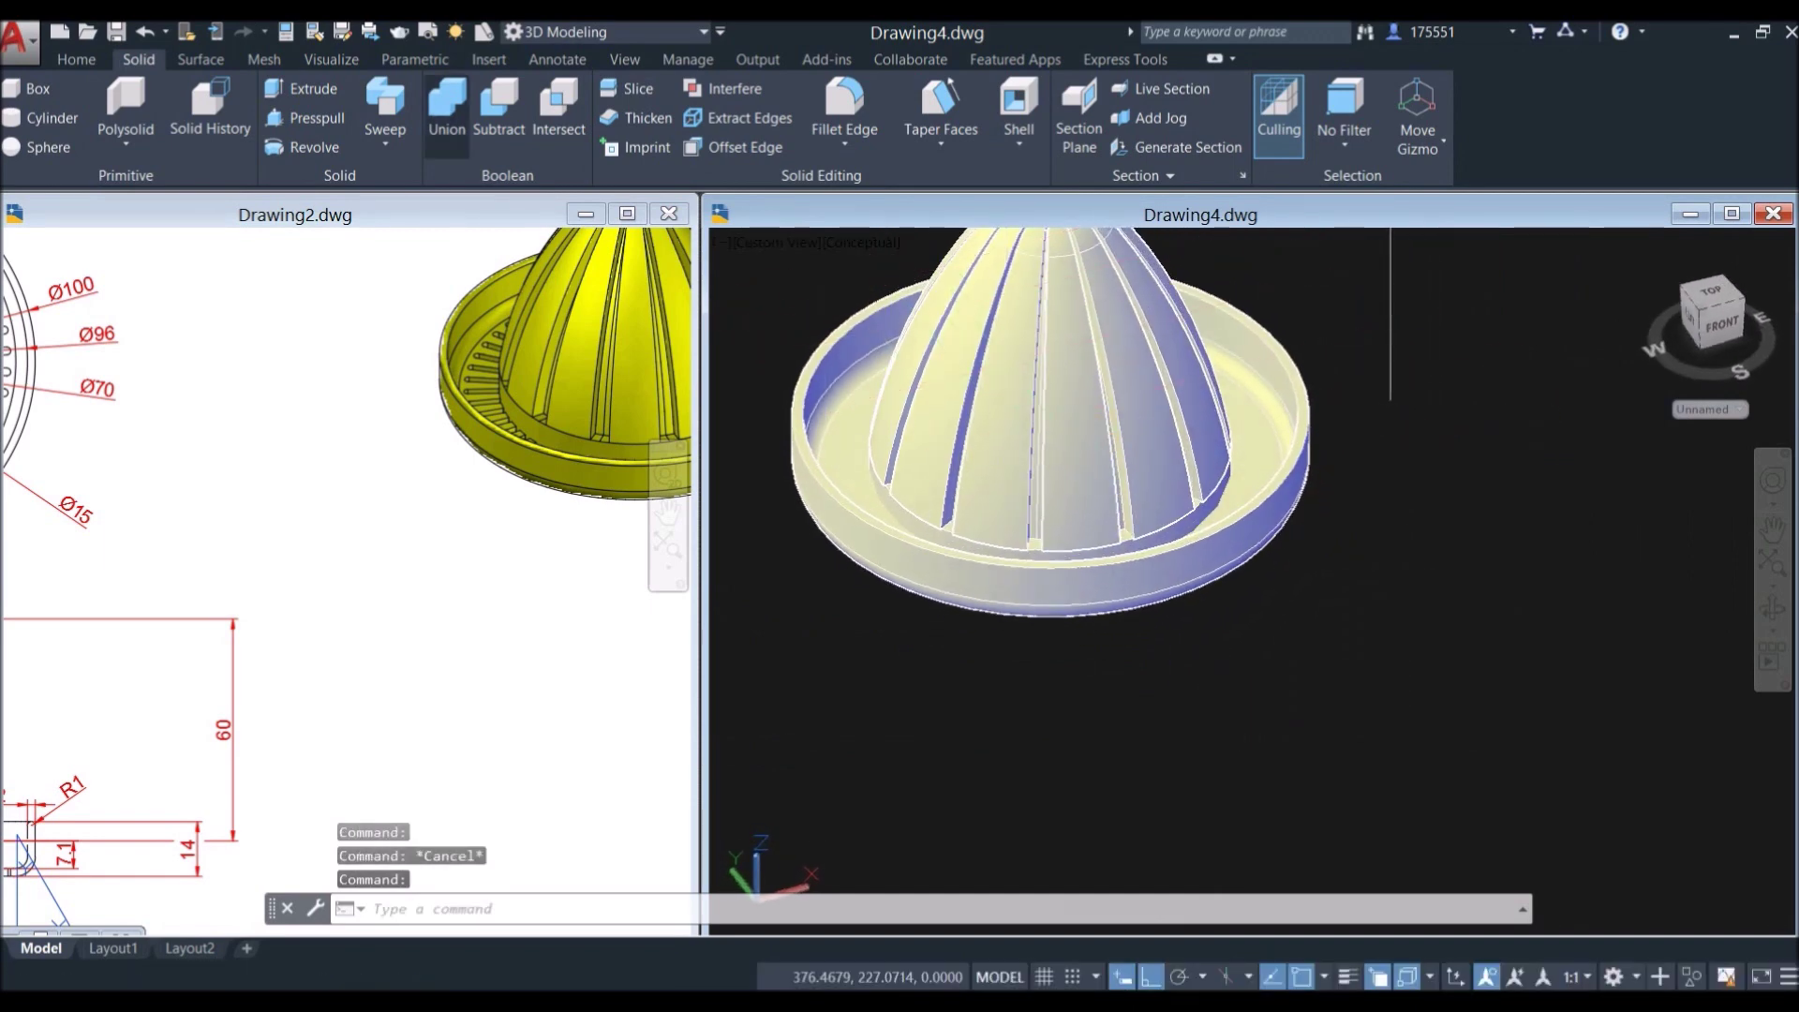
Step: Join the base tray and the ribbed dome into one solid
left_click(452, 105)
scroll(1213, 468, "up", 5)
left_click(1202, 472)
left_click(1237, 336)
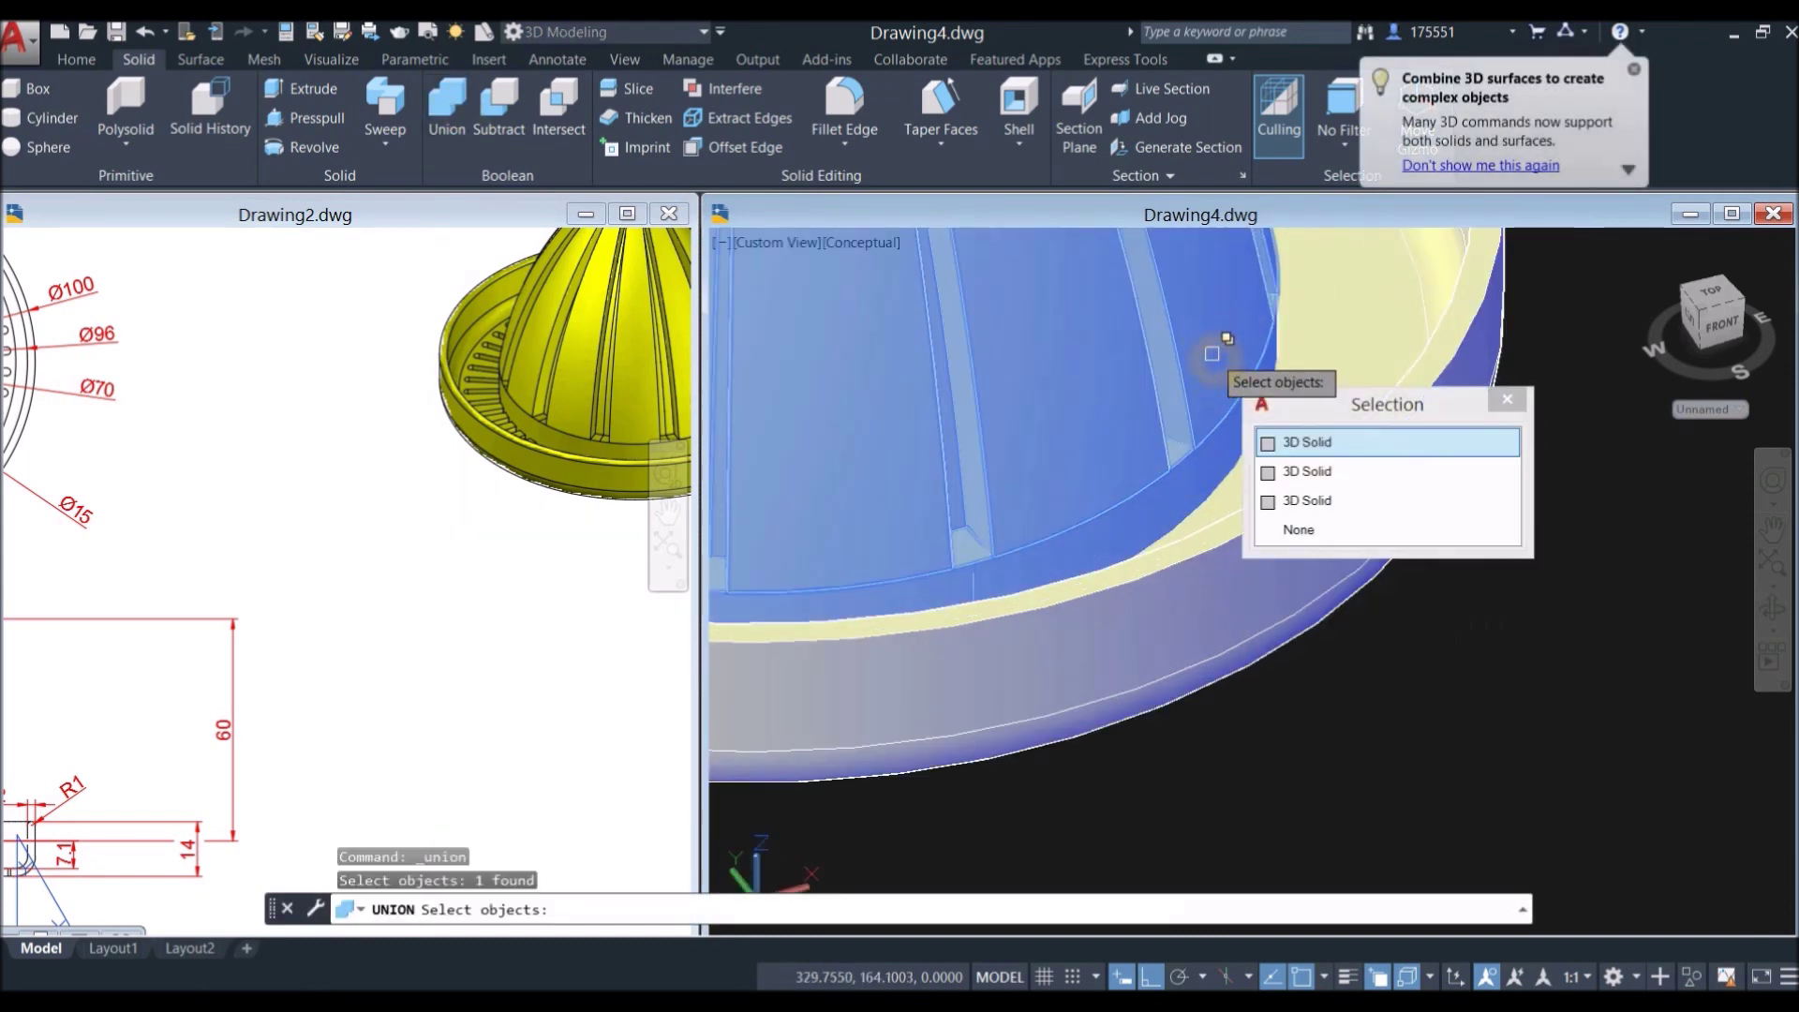
key("Return")
scroll(1237, 337, "down", 3)
middle_click_drag(1236, 338, 1137, 389, "shift")
Step: Move the ribbed cone to sit beside the base tray and switch to the Top view
left_click(1138, 389)
right_click(1173, 358)
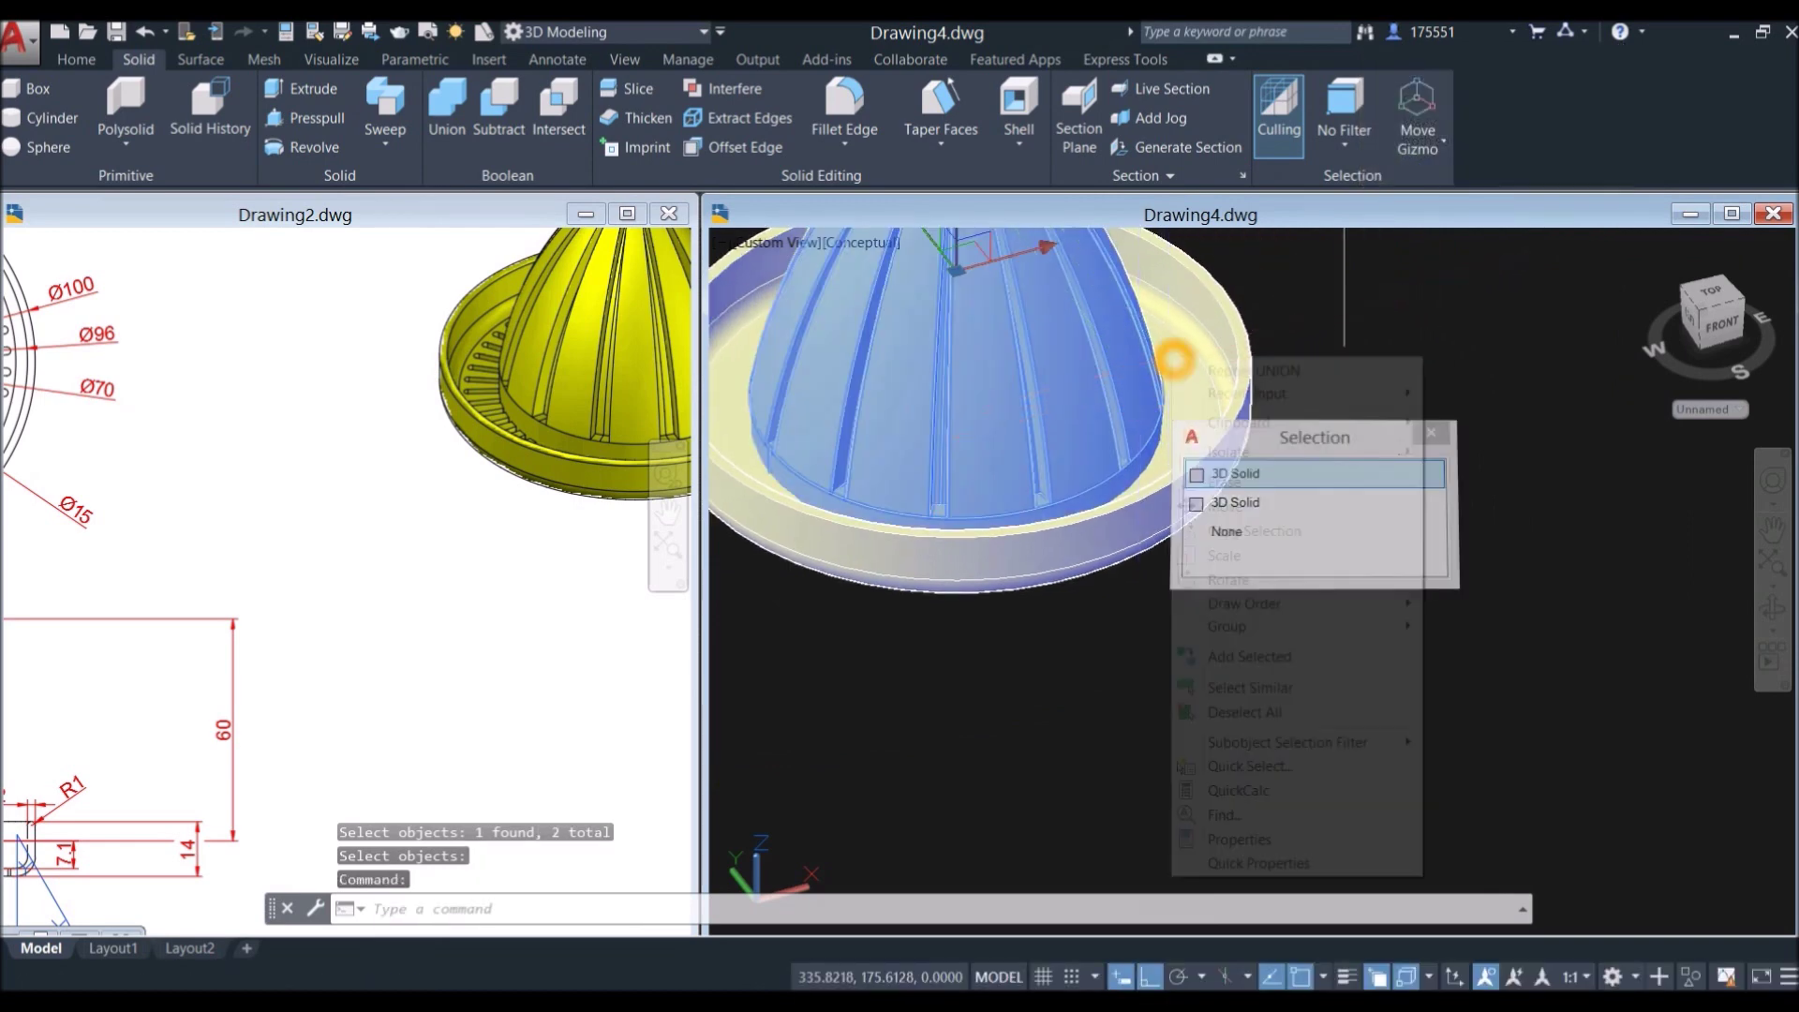
left_click(1224, 506)
left_click(1443, 473)
scroll(1443, 474, "down", 2)
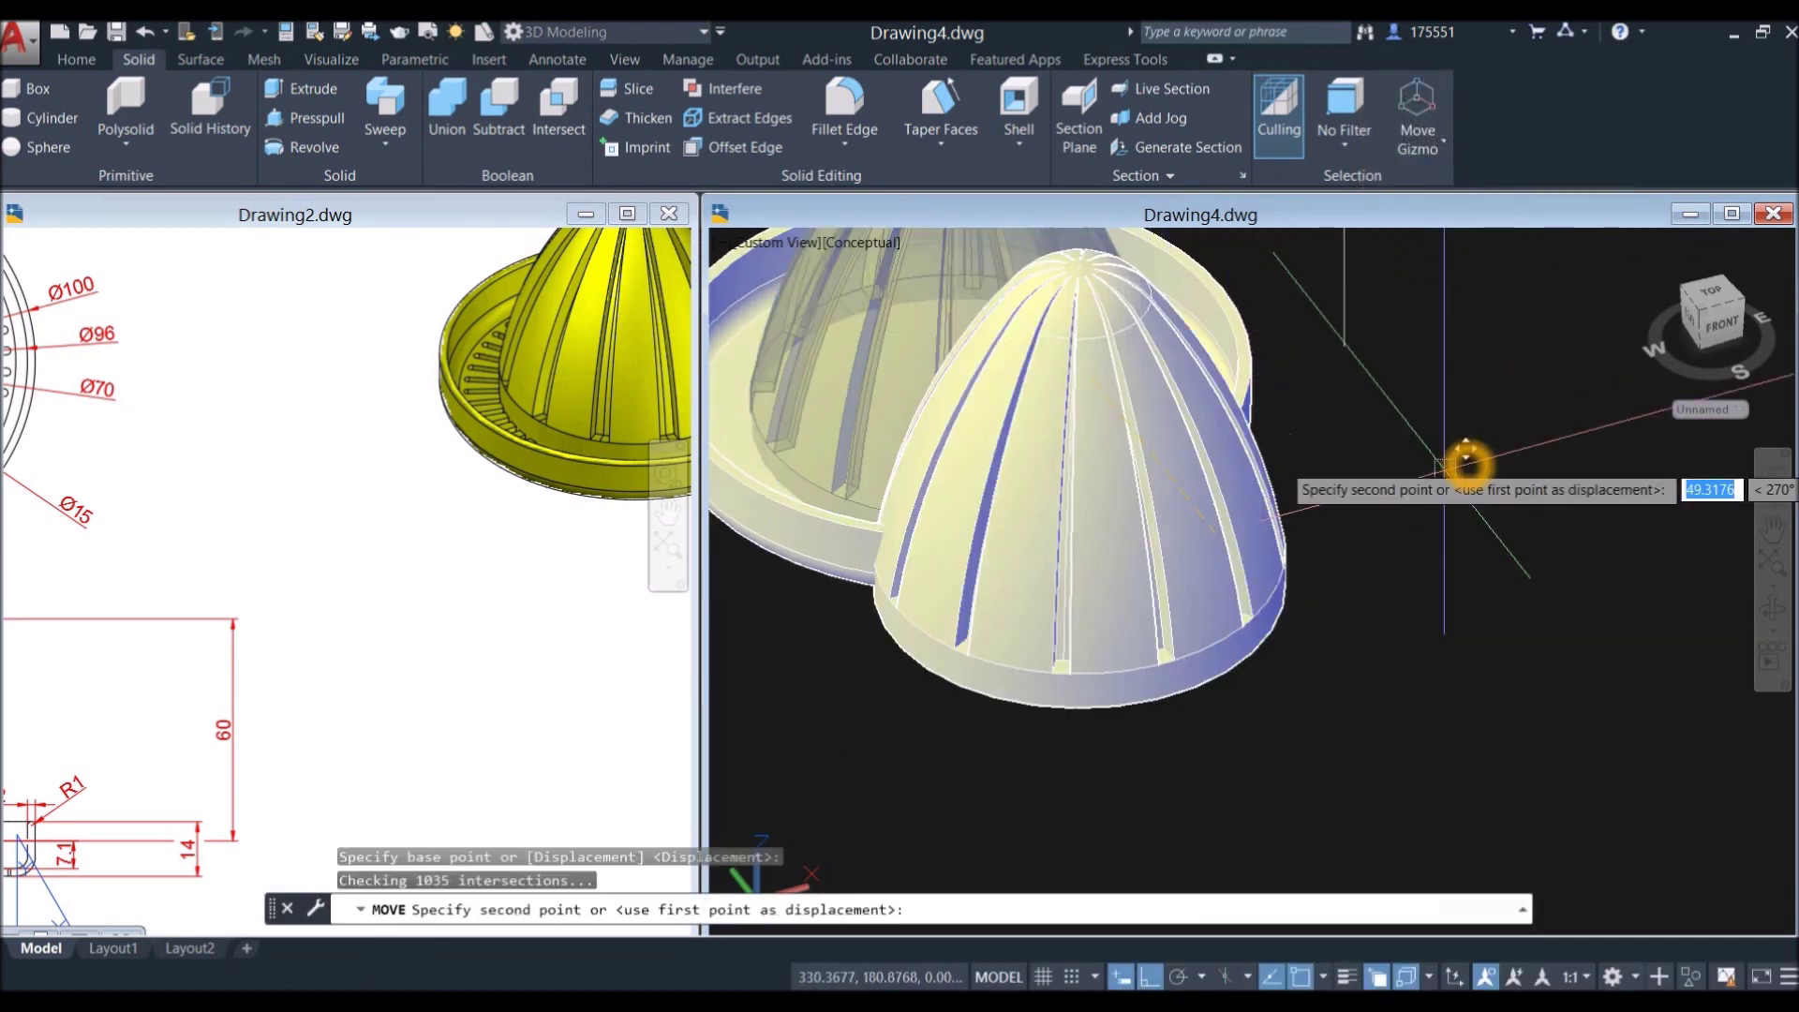
middle_click_drag(1465, 461, 1165, 422)
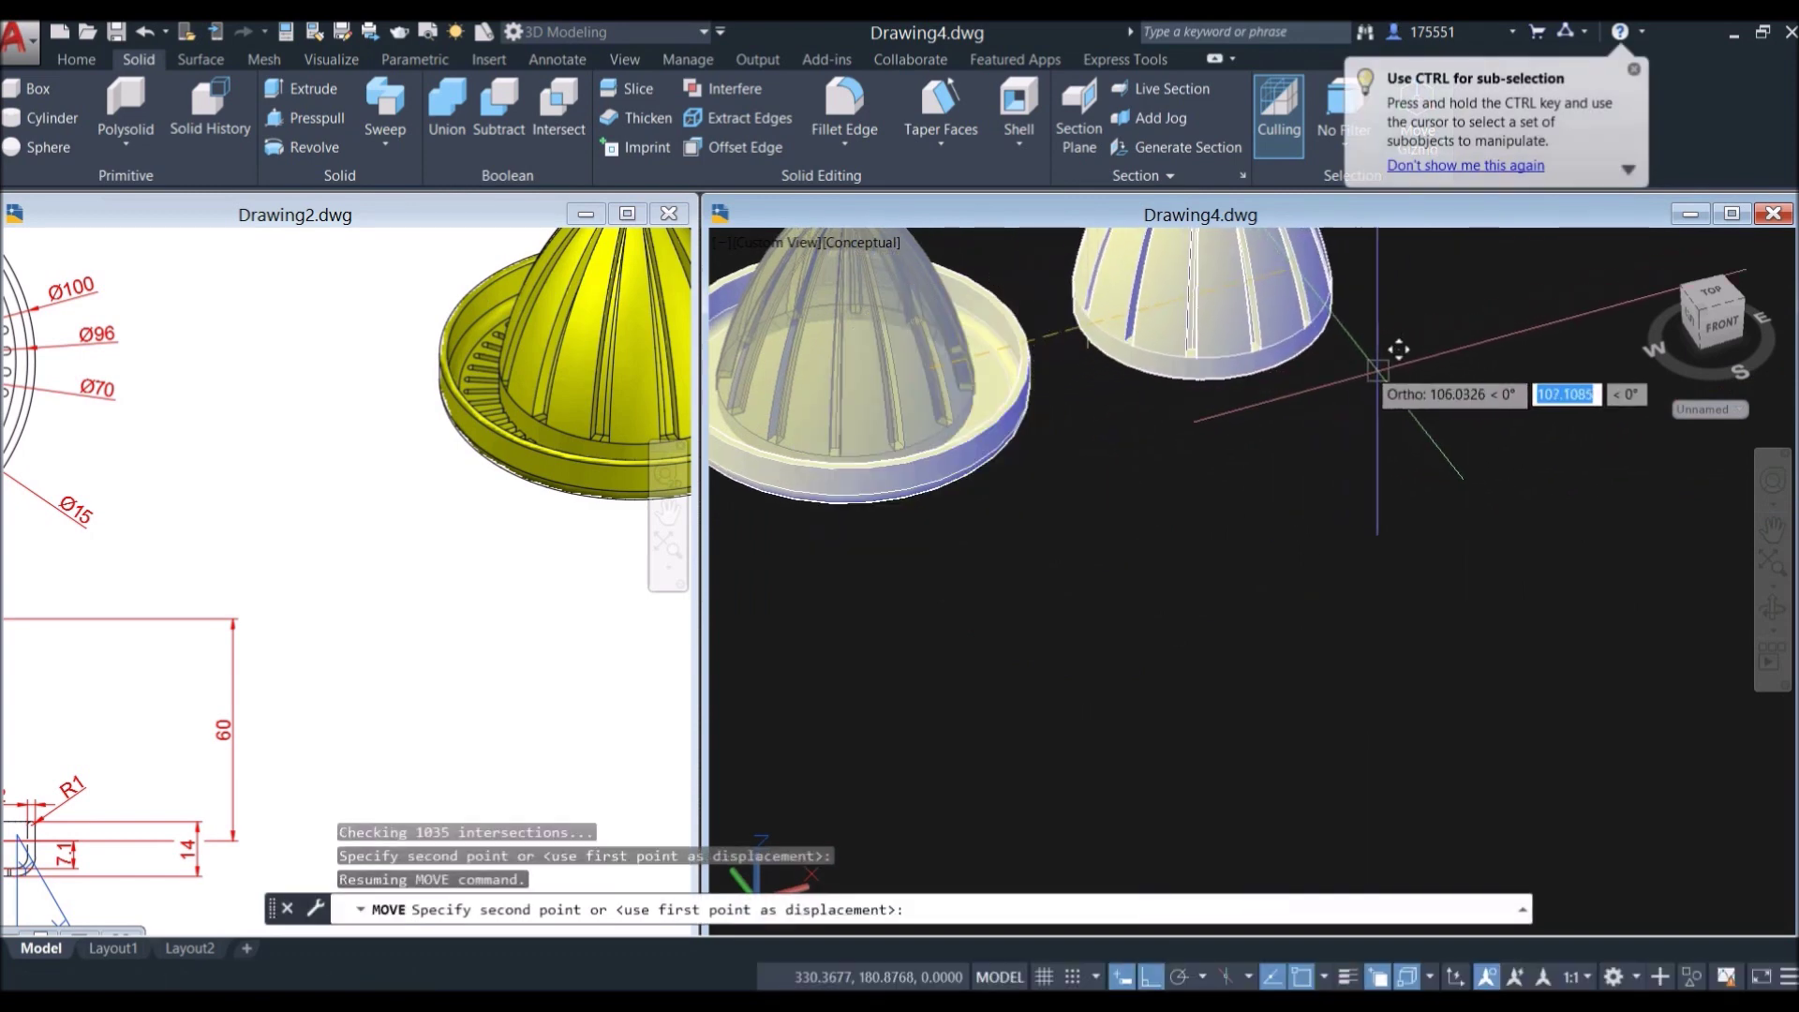
left_click(1388, 378)
middle_click_drag(1212, 385, 1280, 448)
scroll(1315, 459, "down", 2)
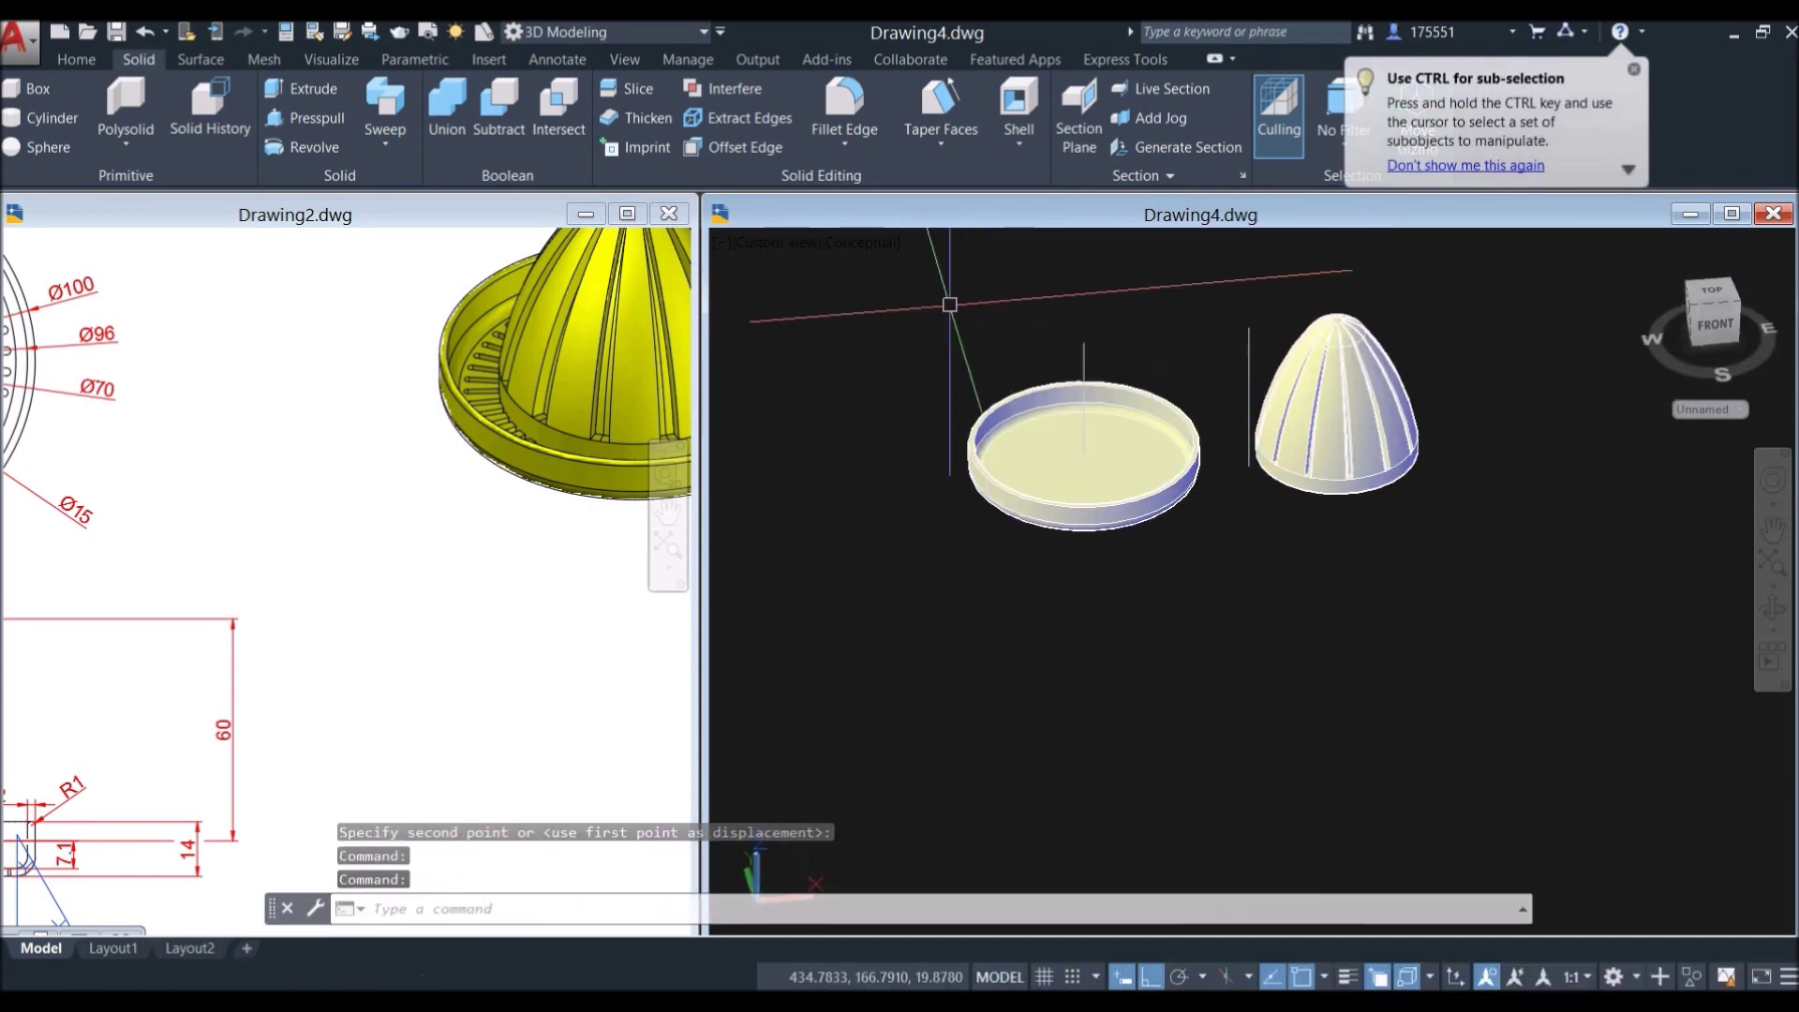
left_click(795, 244)
left_click(837, 295)
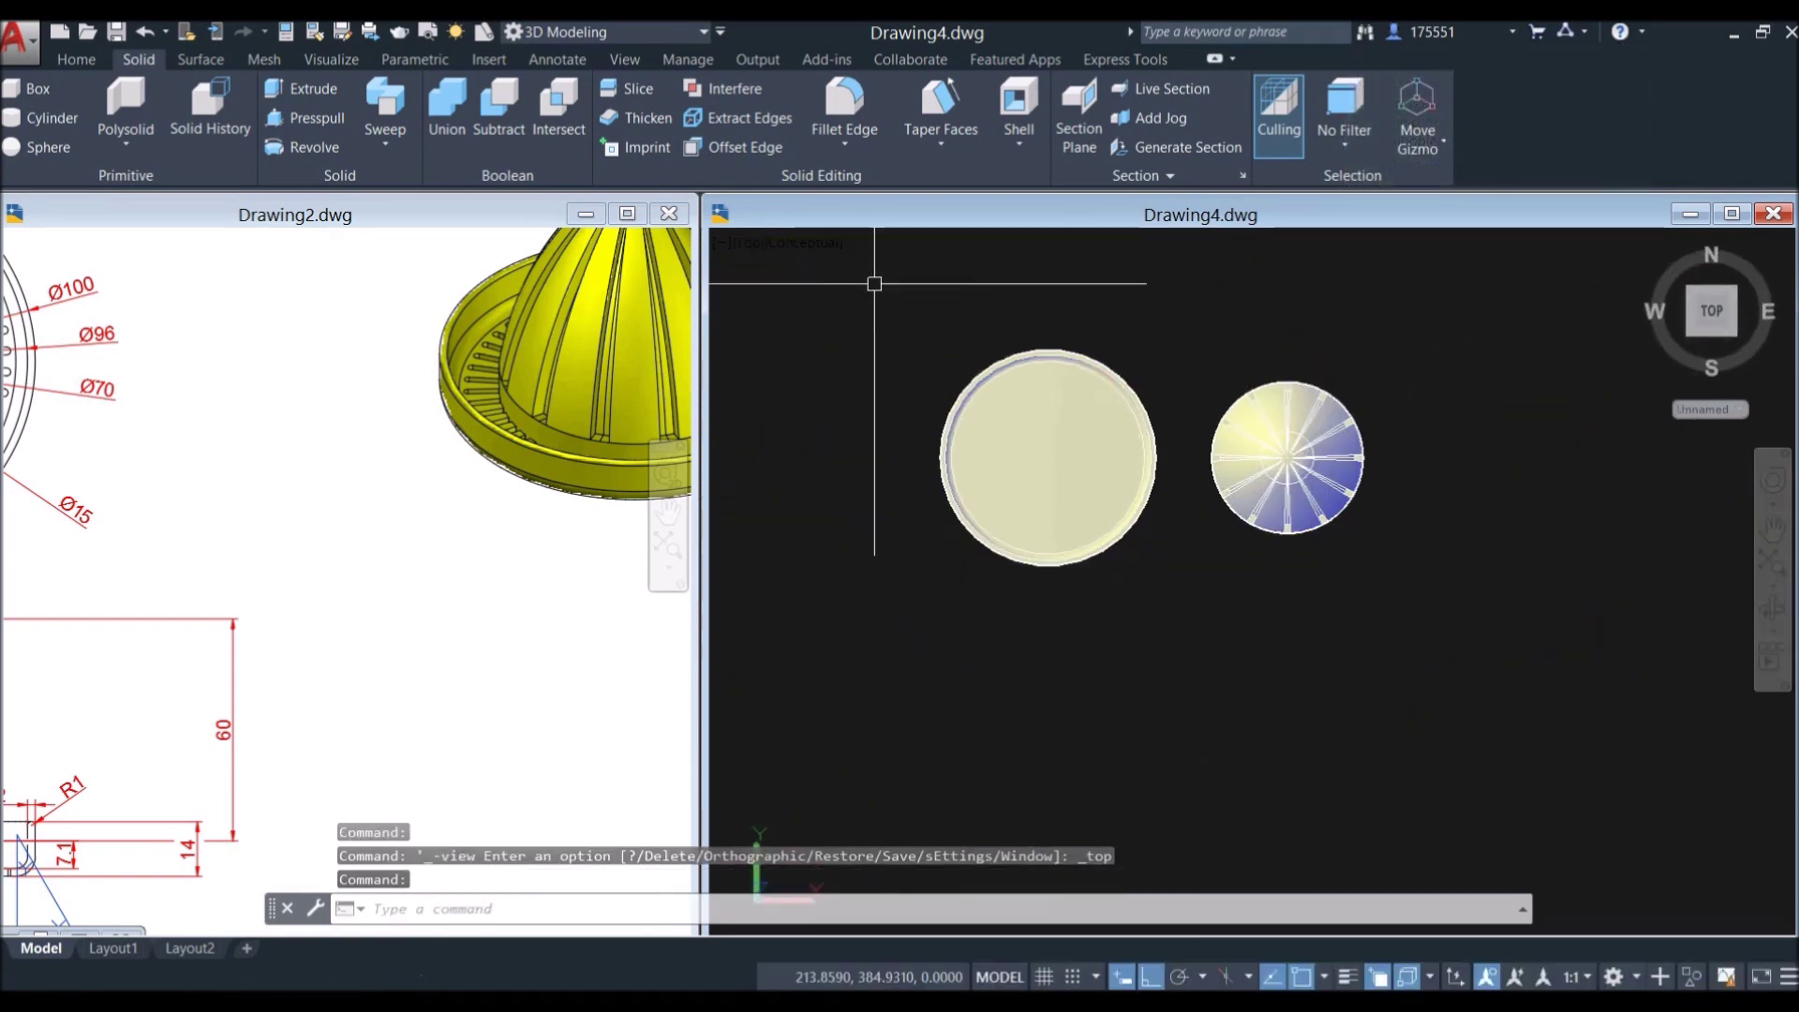
Step: Switch to 2D Wireframe and check the Ø70 dimension on reference Drawing2
left_click(835, 246)
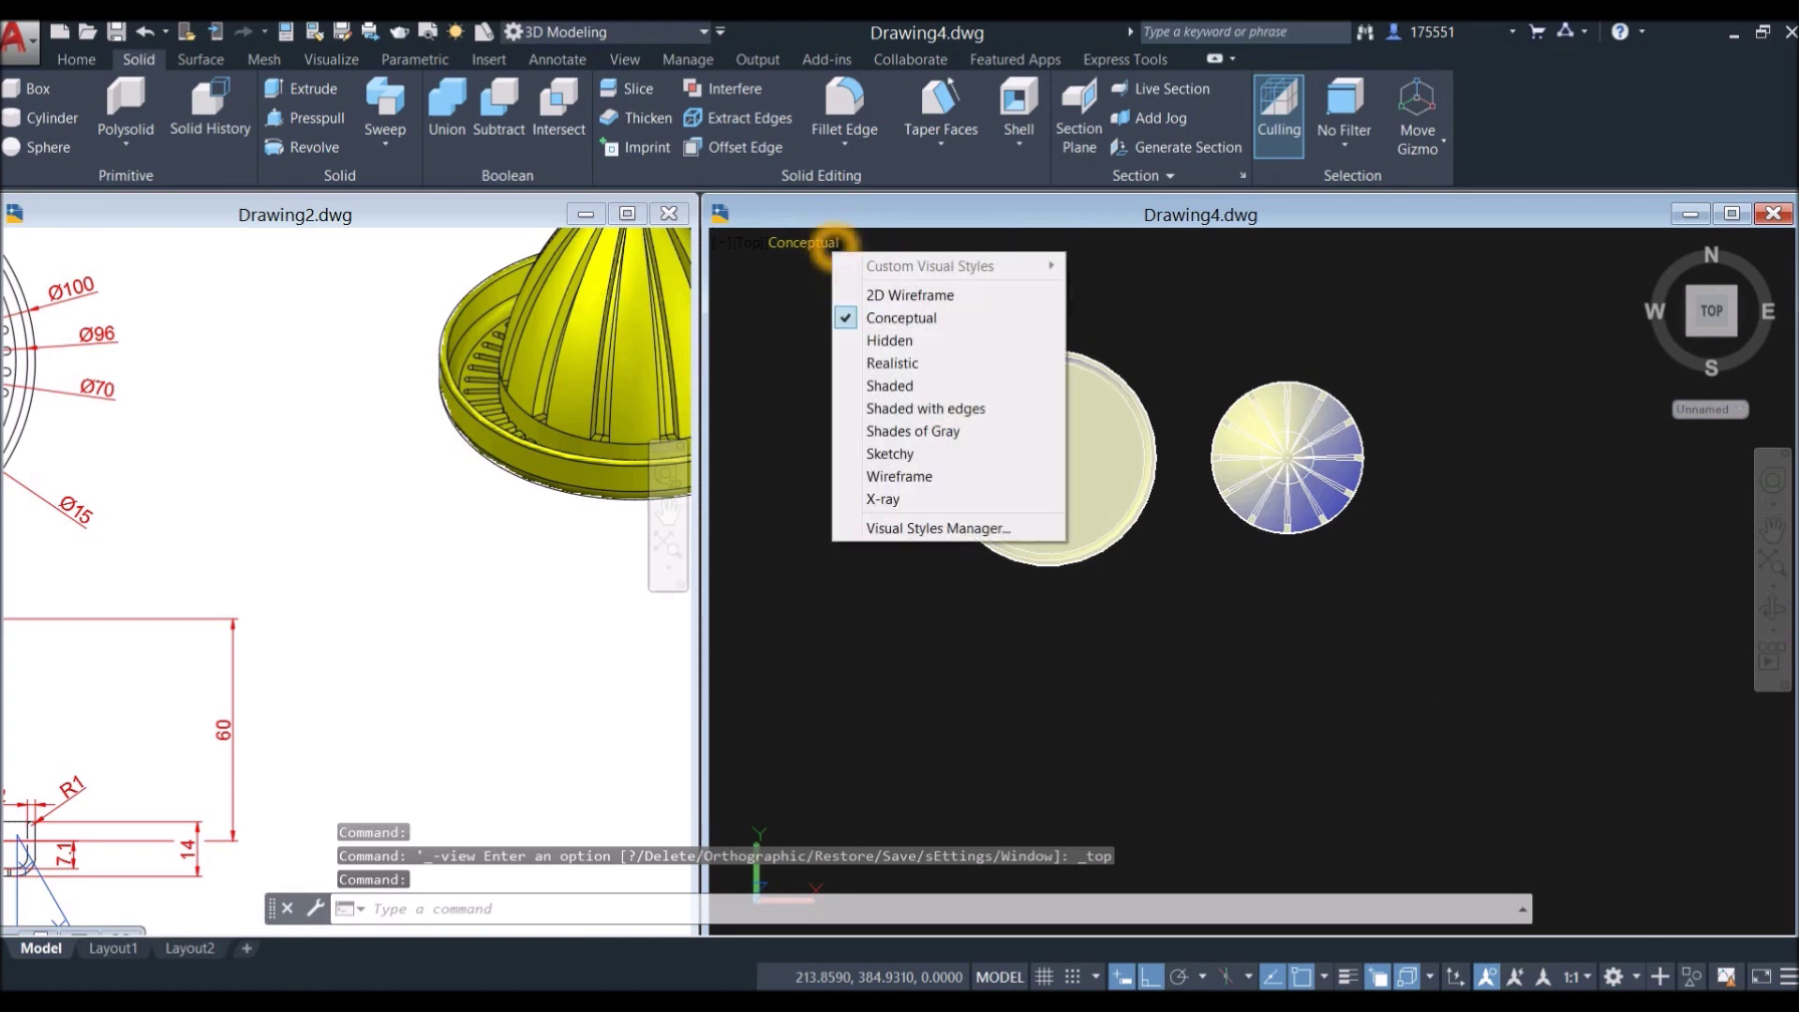
left_click(891, 290)
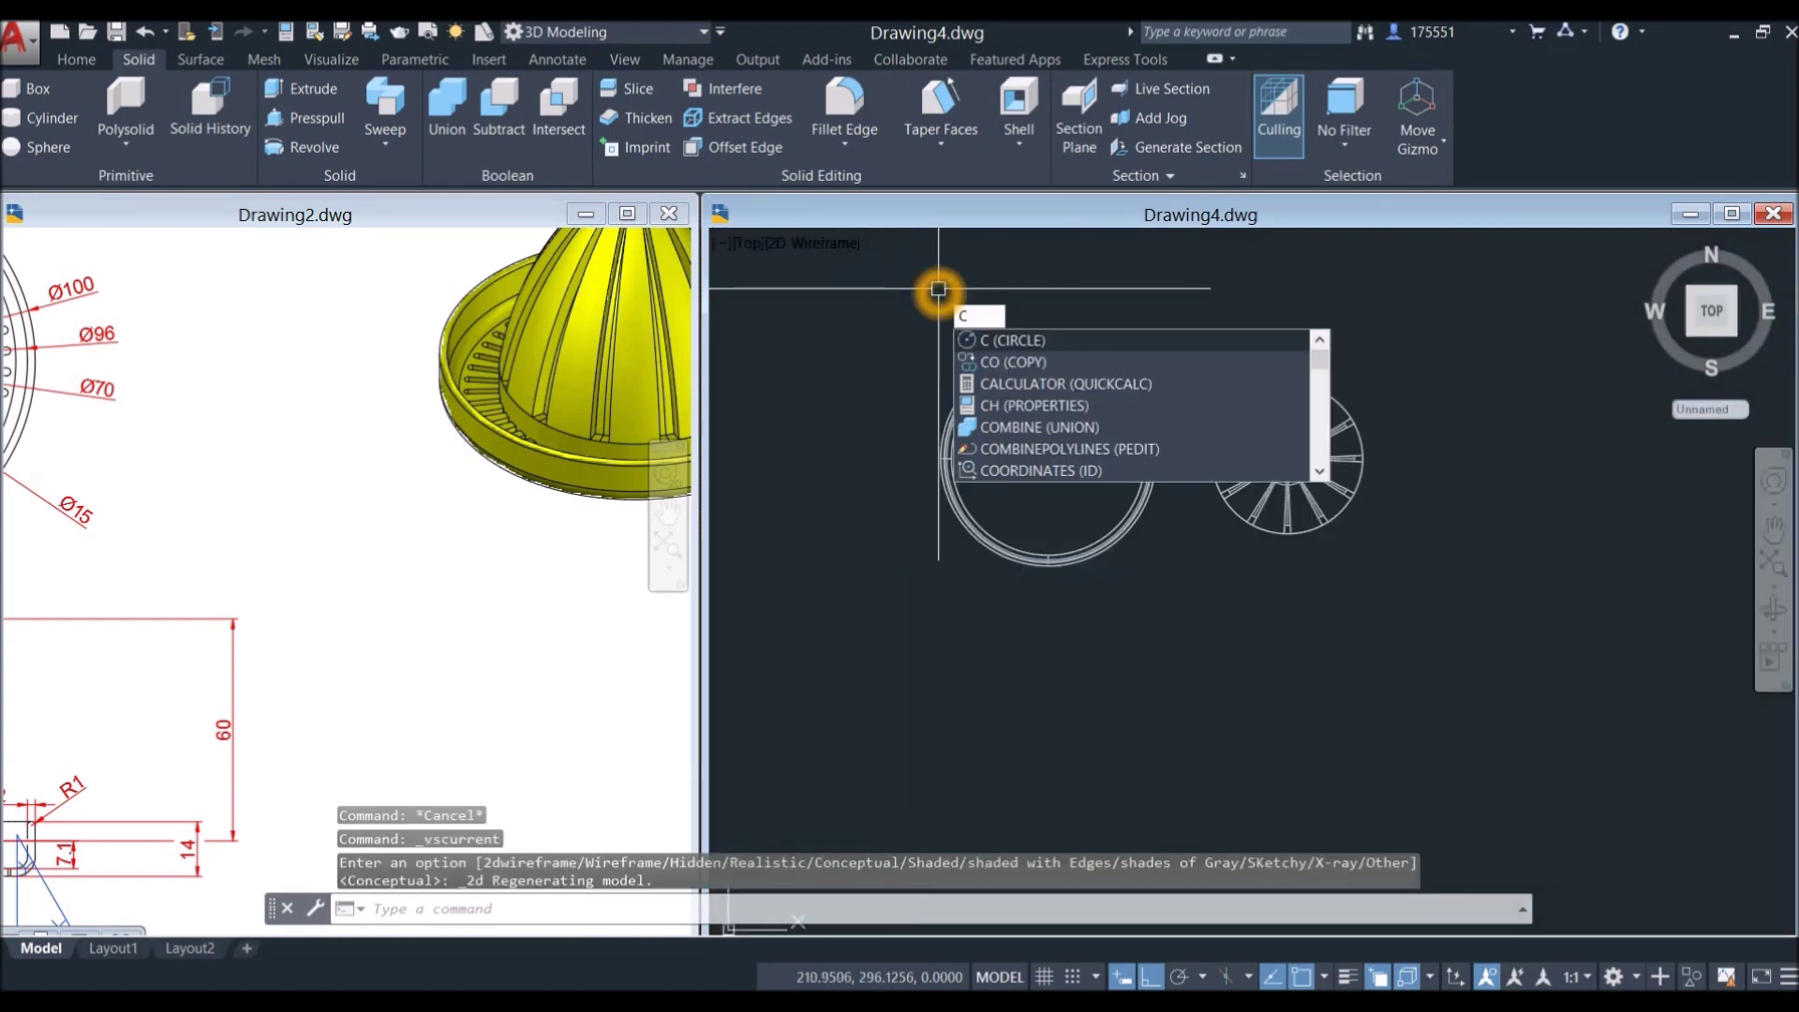
left_click(406, 598)
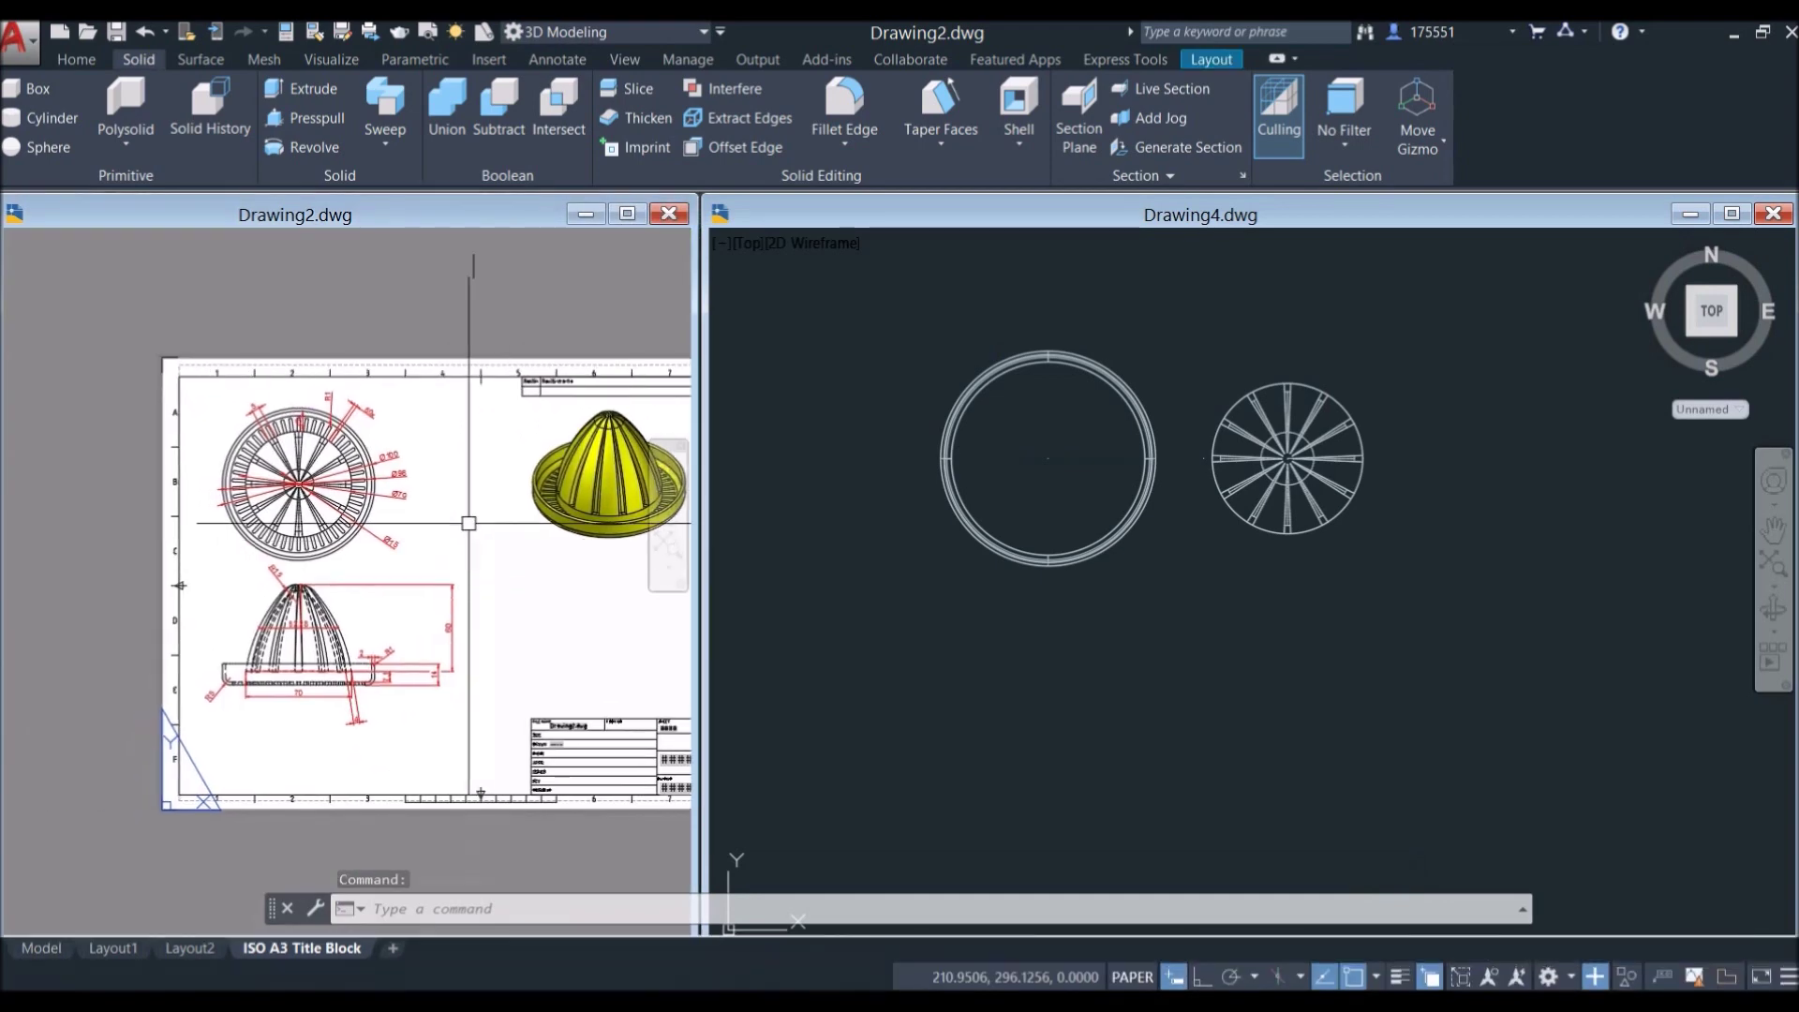
key("Escape")
scroll(344, 455, "up", 6)
left_click(497, 608)
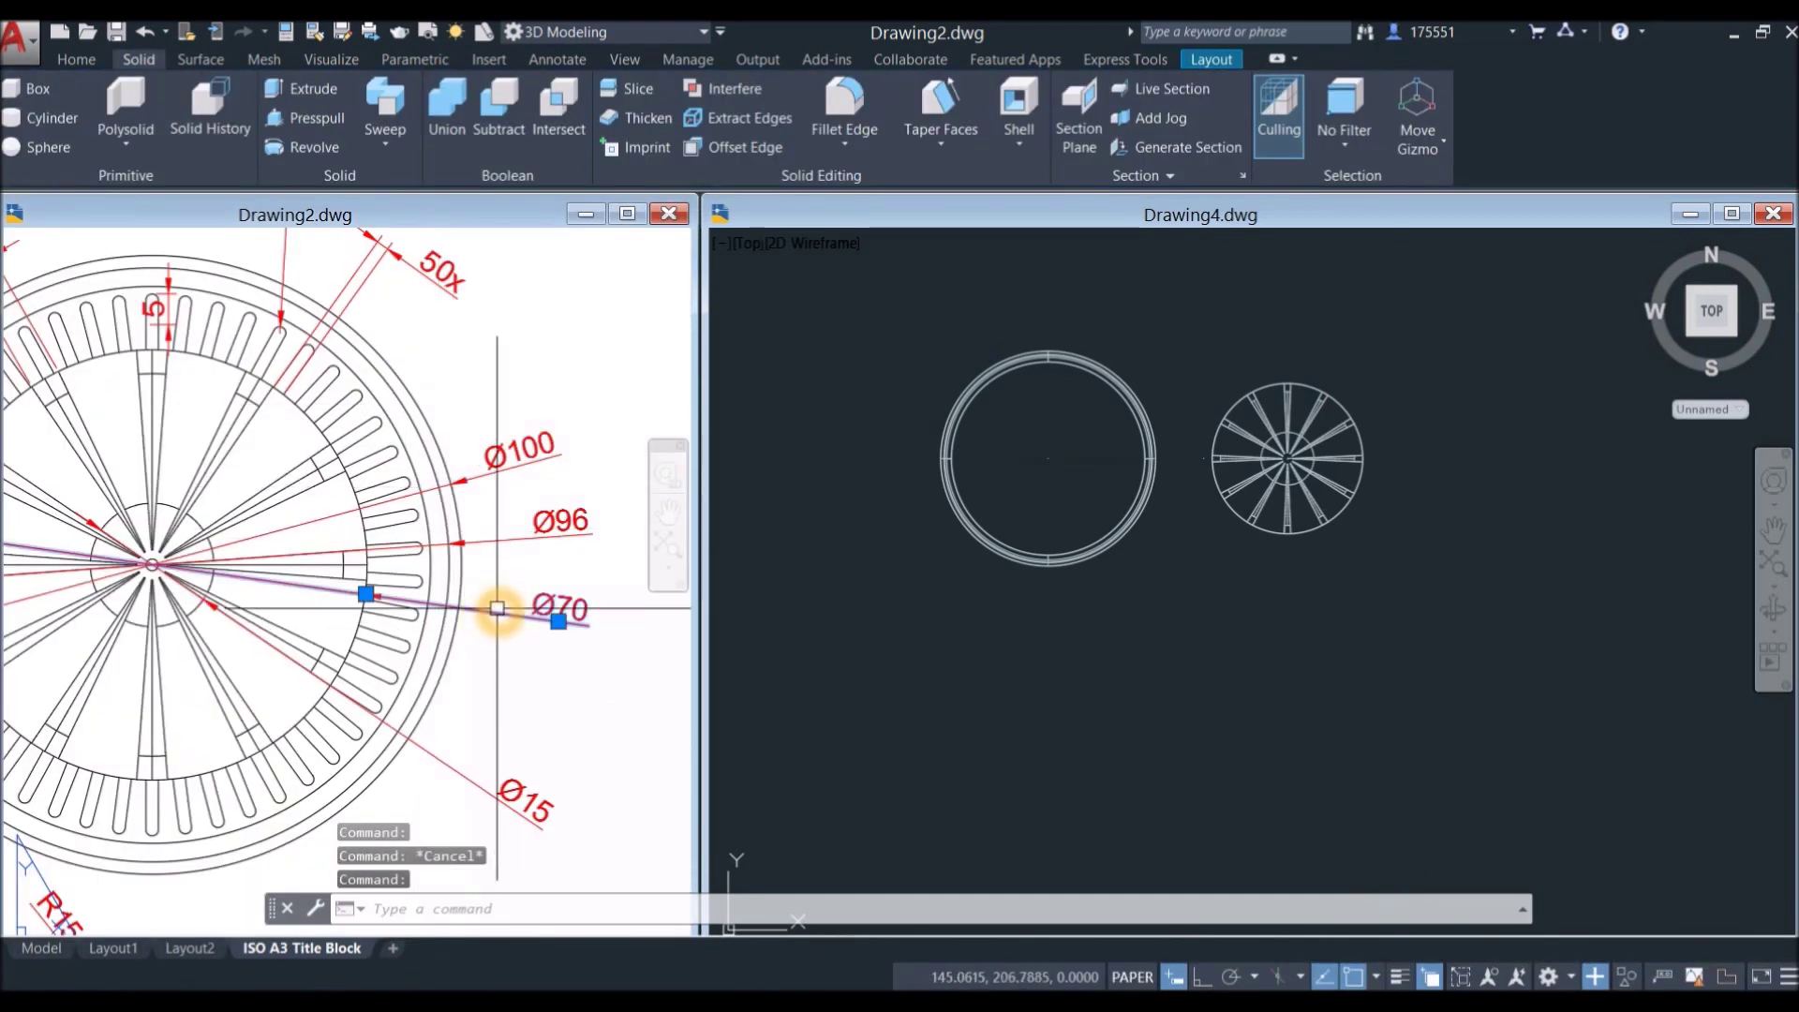
left_click(982, 681)
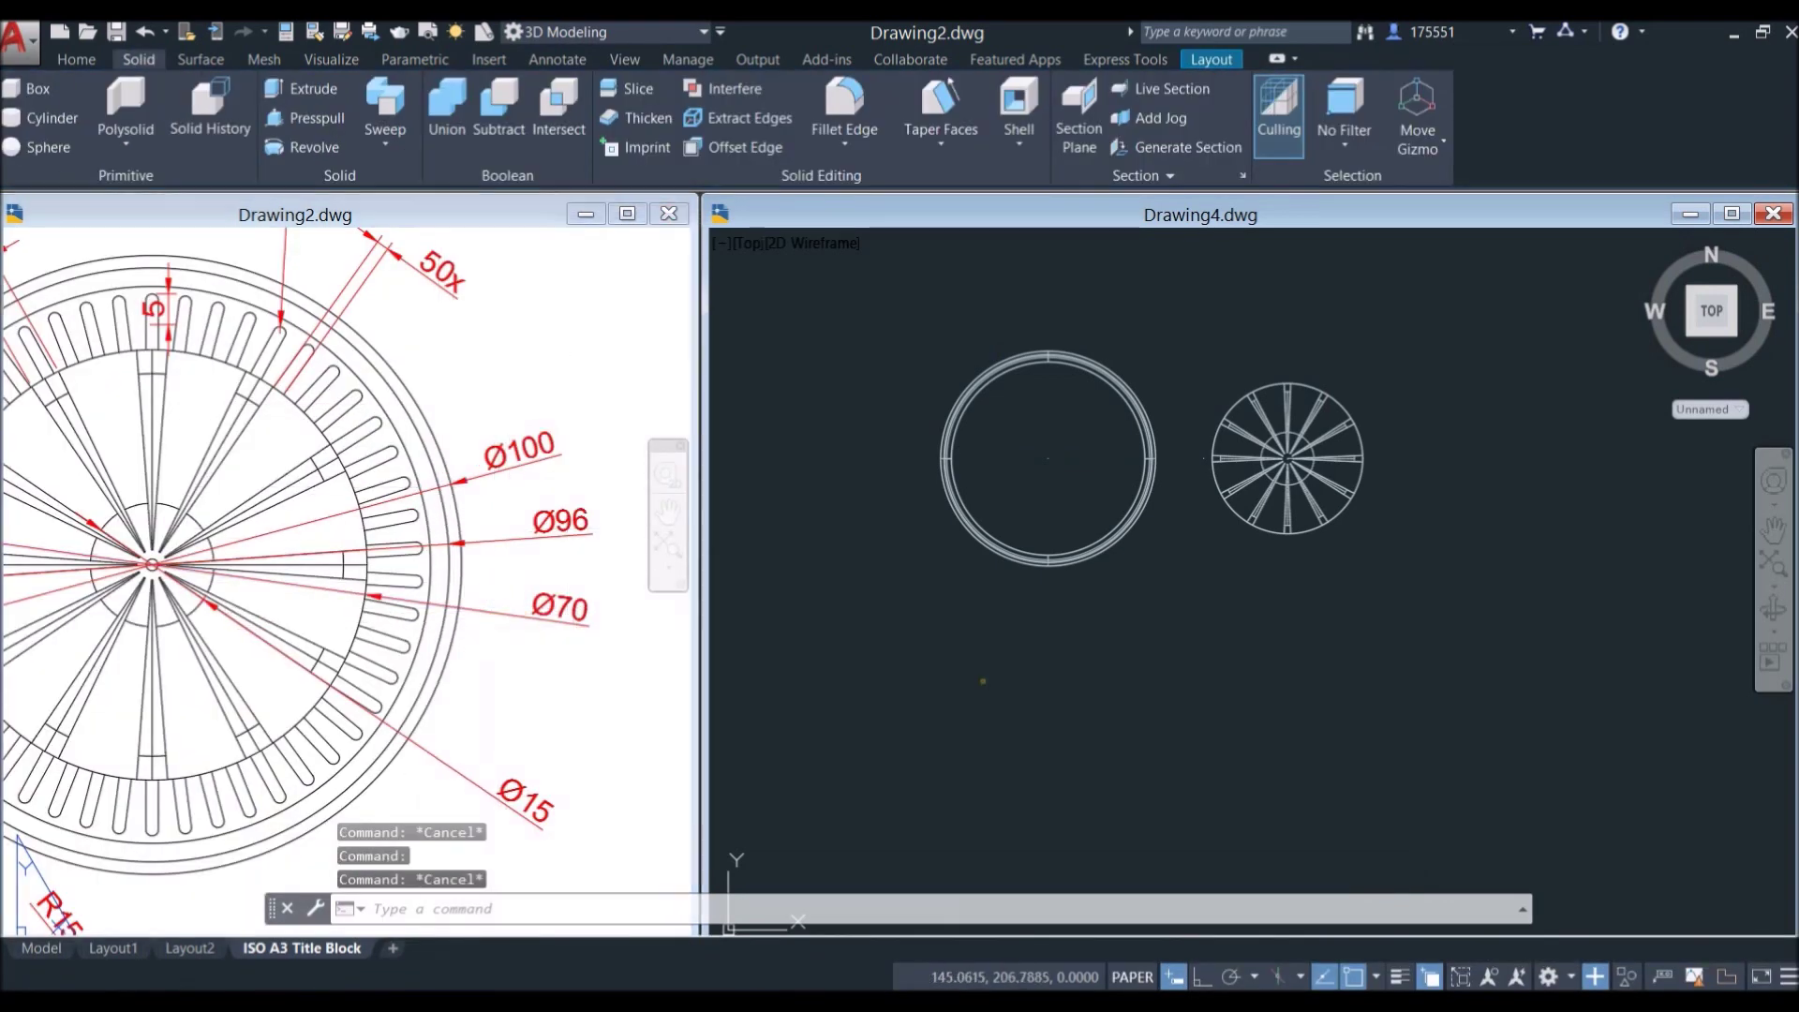
Step: Draw a diameter 70 circle centred on the tray, then pan Drawing2 toward the slot ring
type("c")
key("Return")
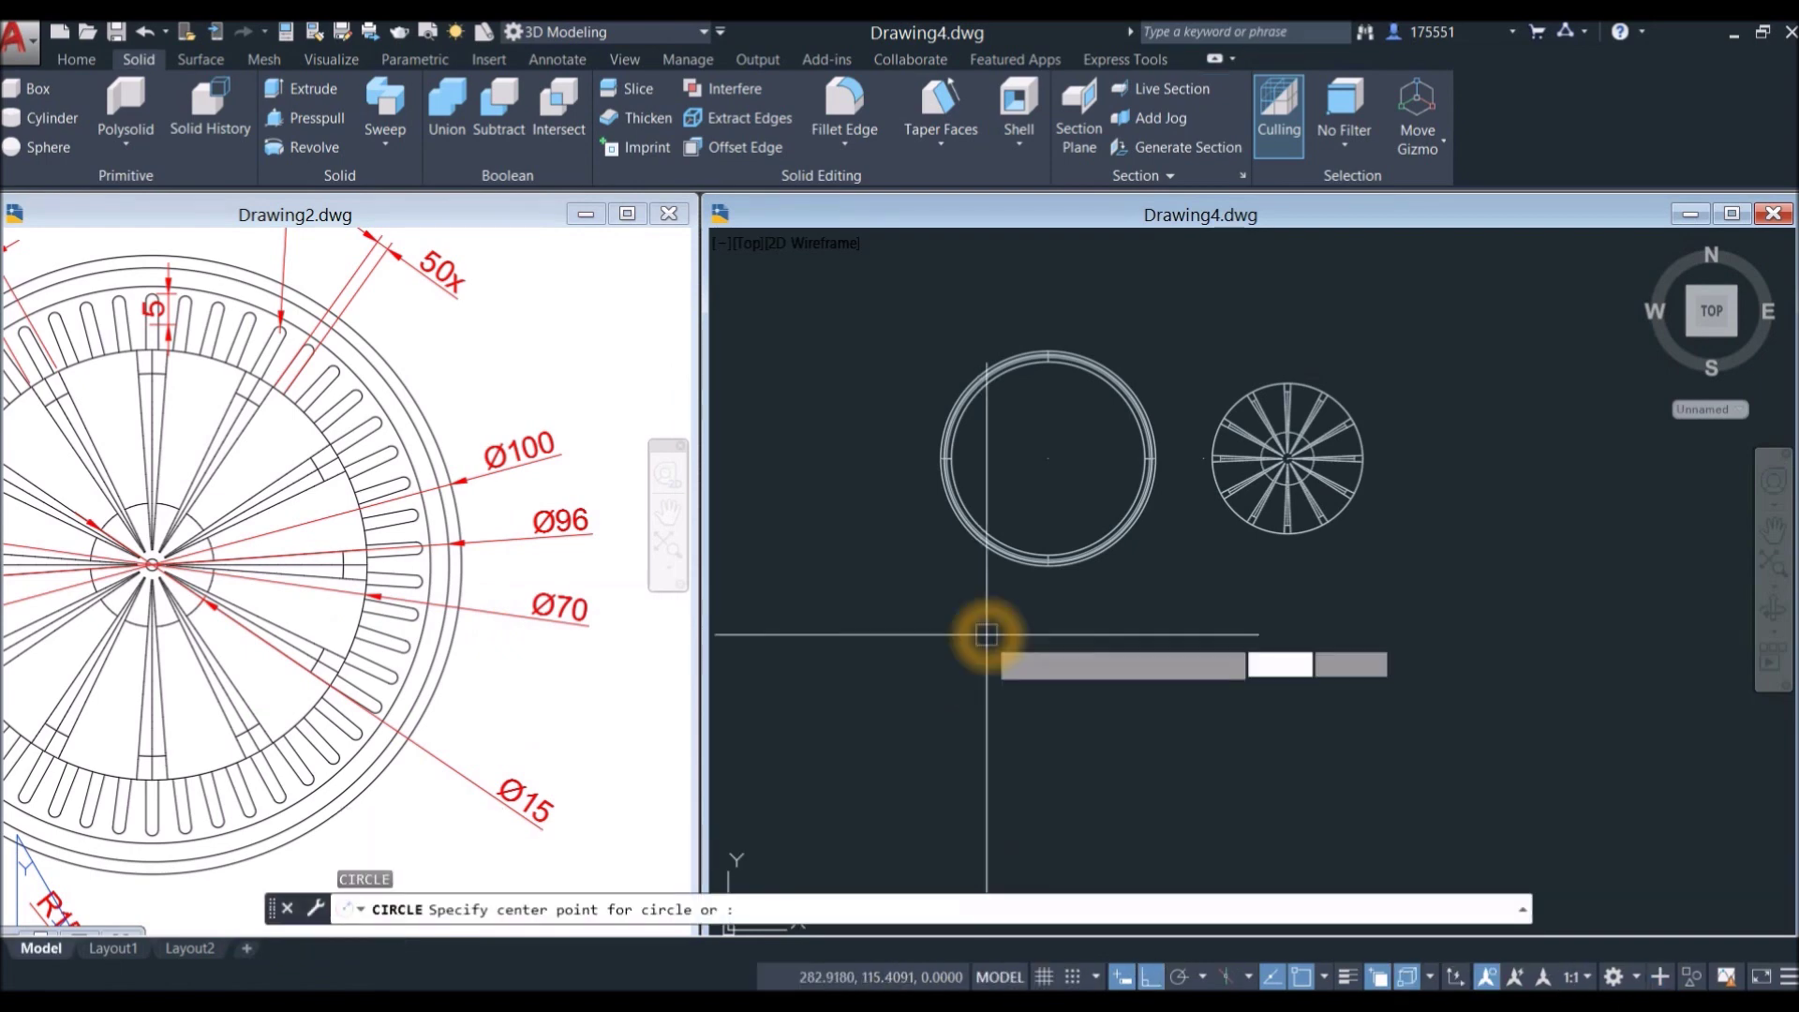
left_click(1050, 458)
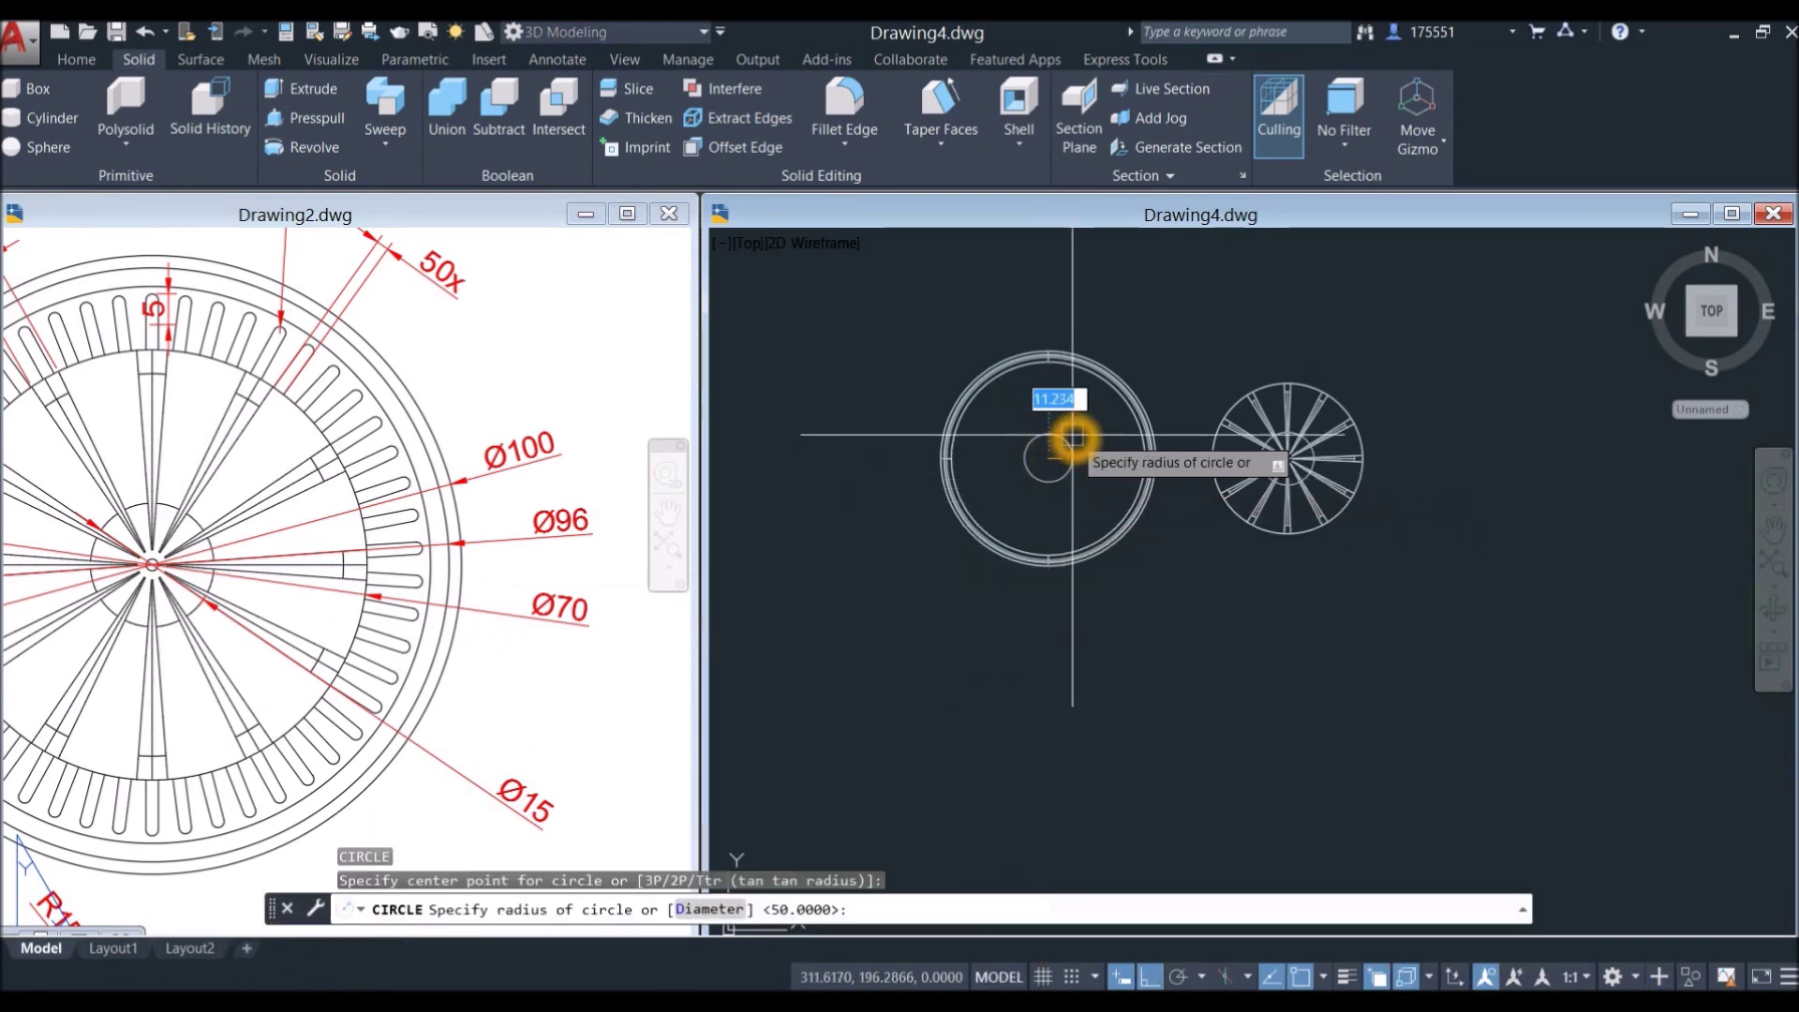
key("Return")
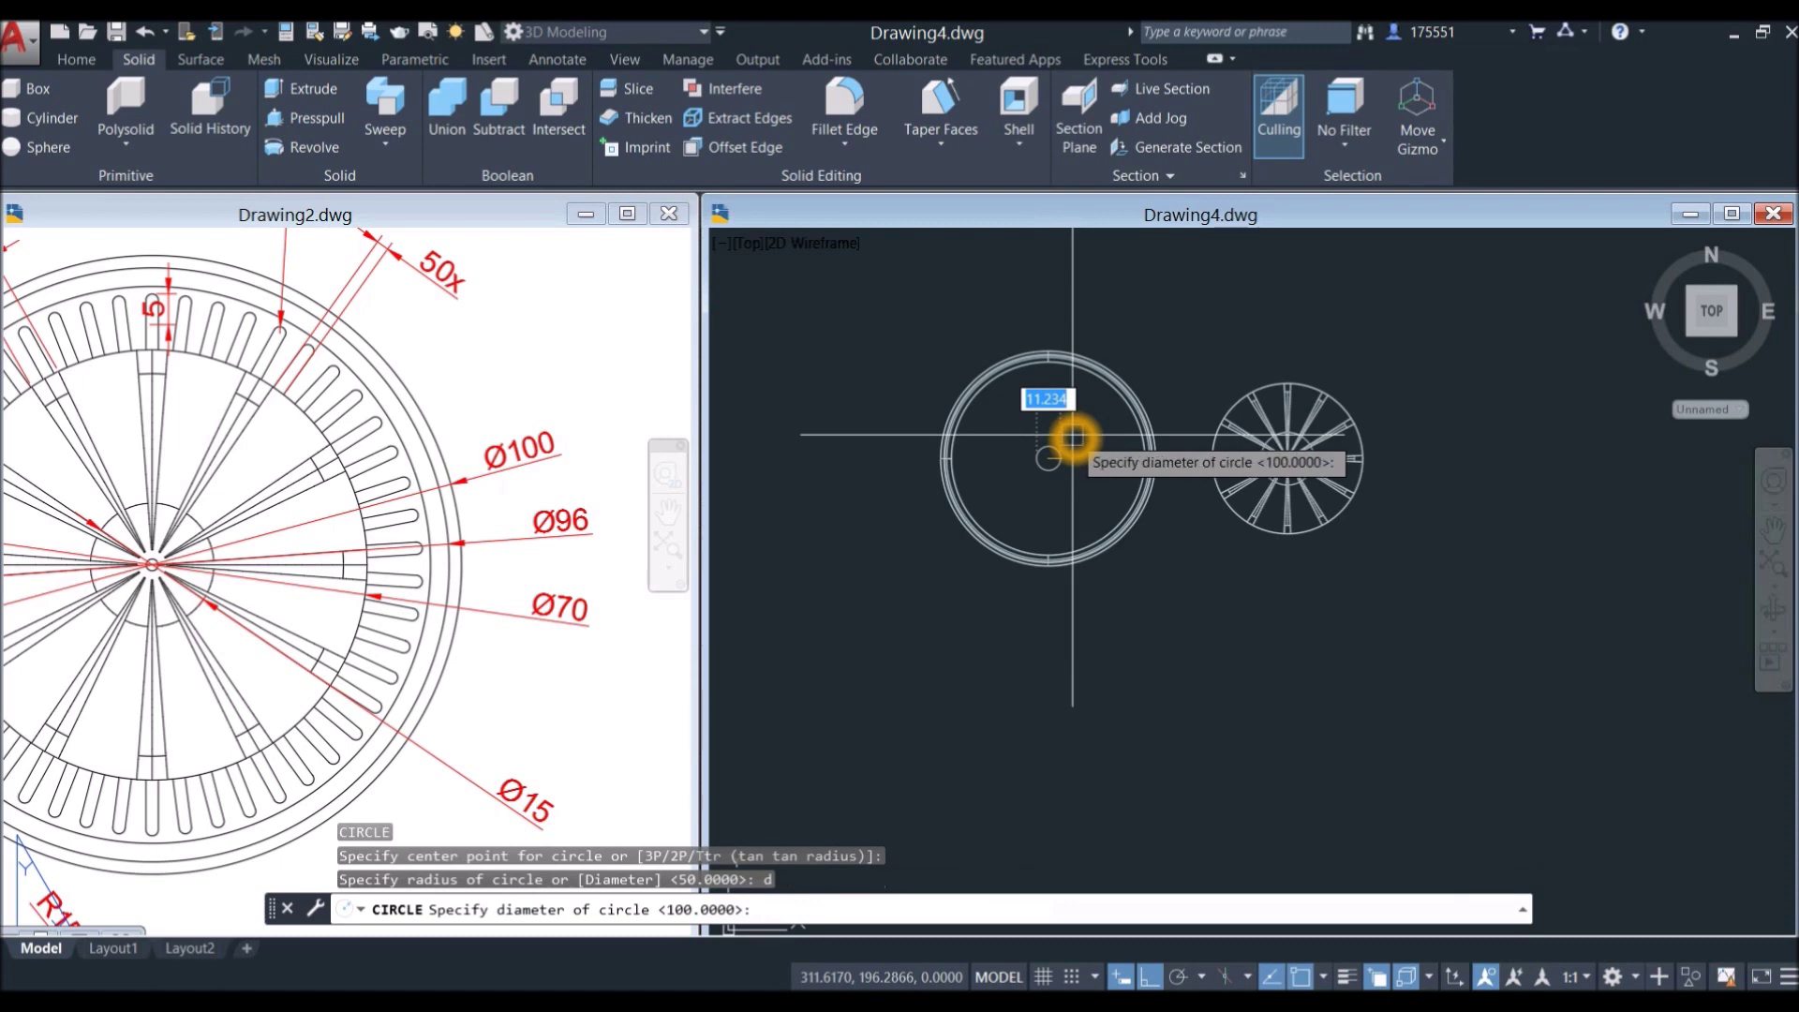
key("Return")
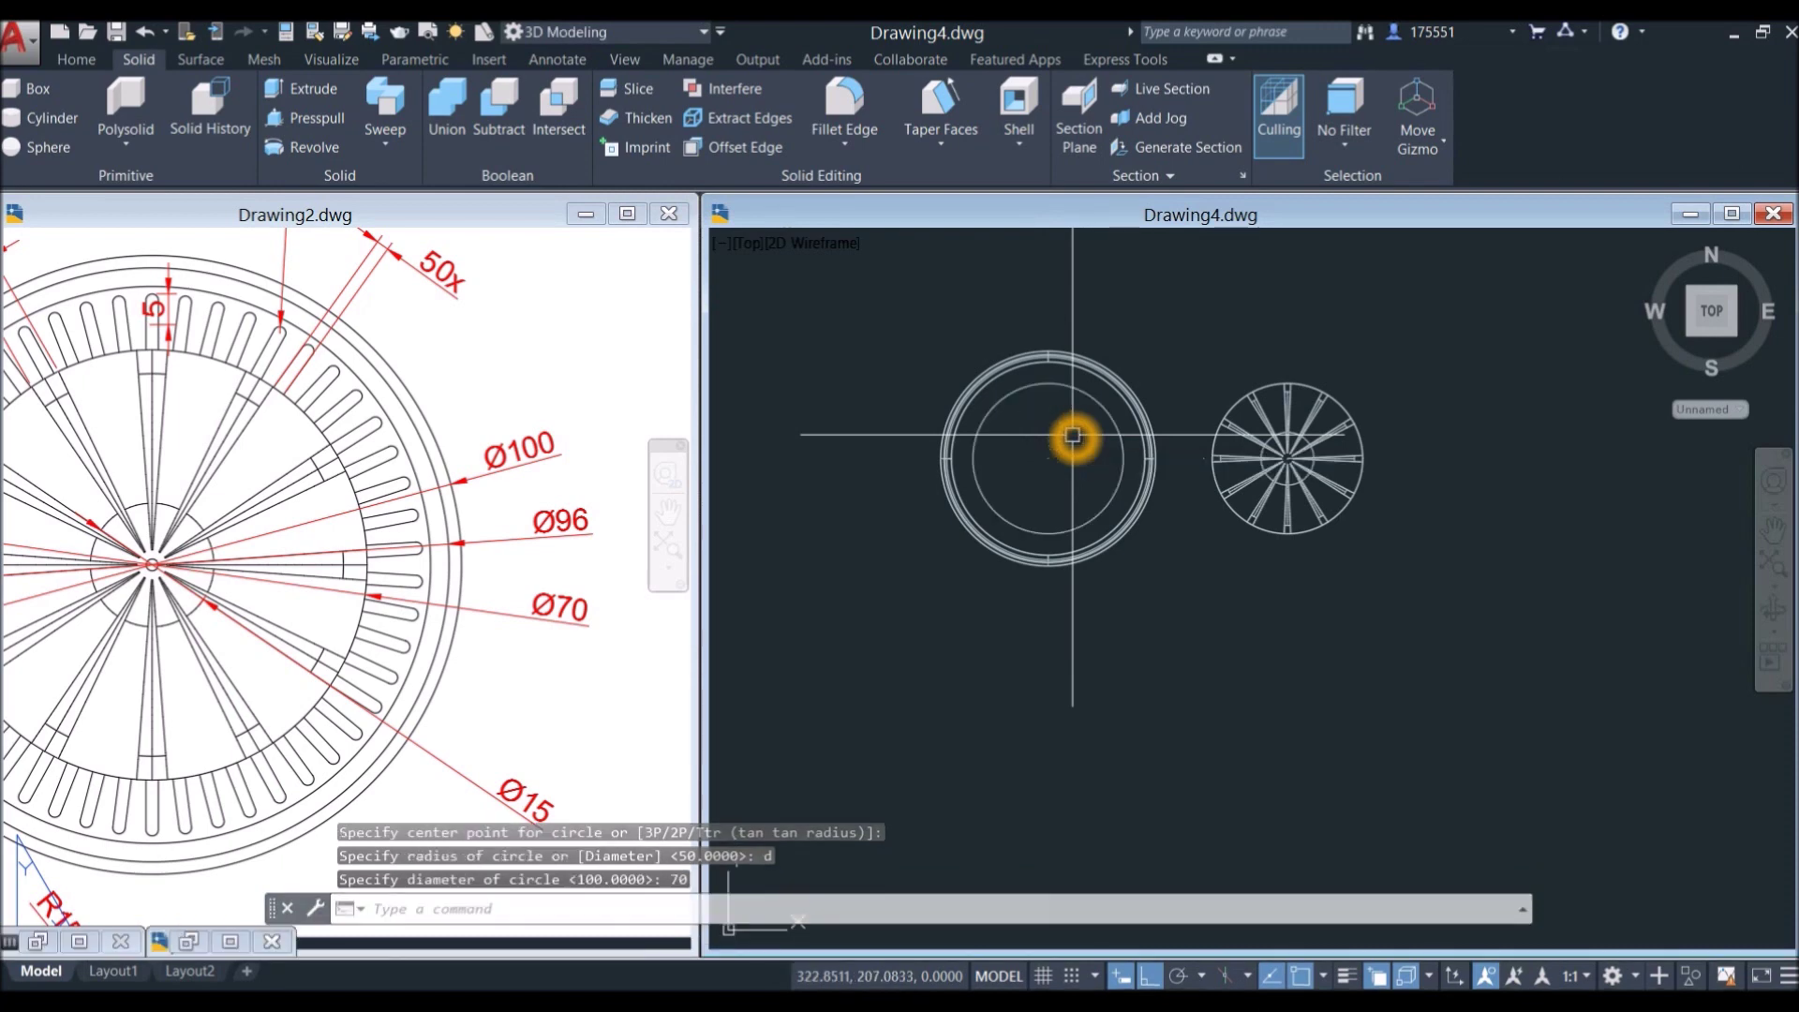
left_click(394, 398)
middle_click_drag(308, 356, 367, 433)
left_click(351, 413)
key("Escape")
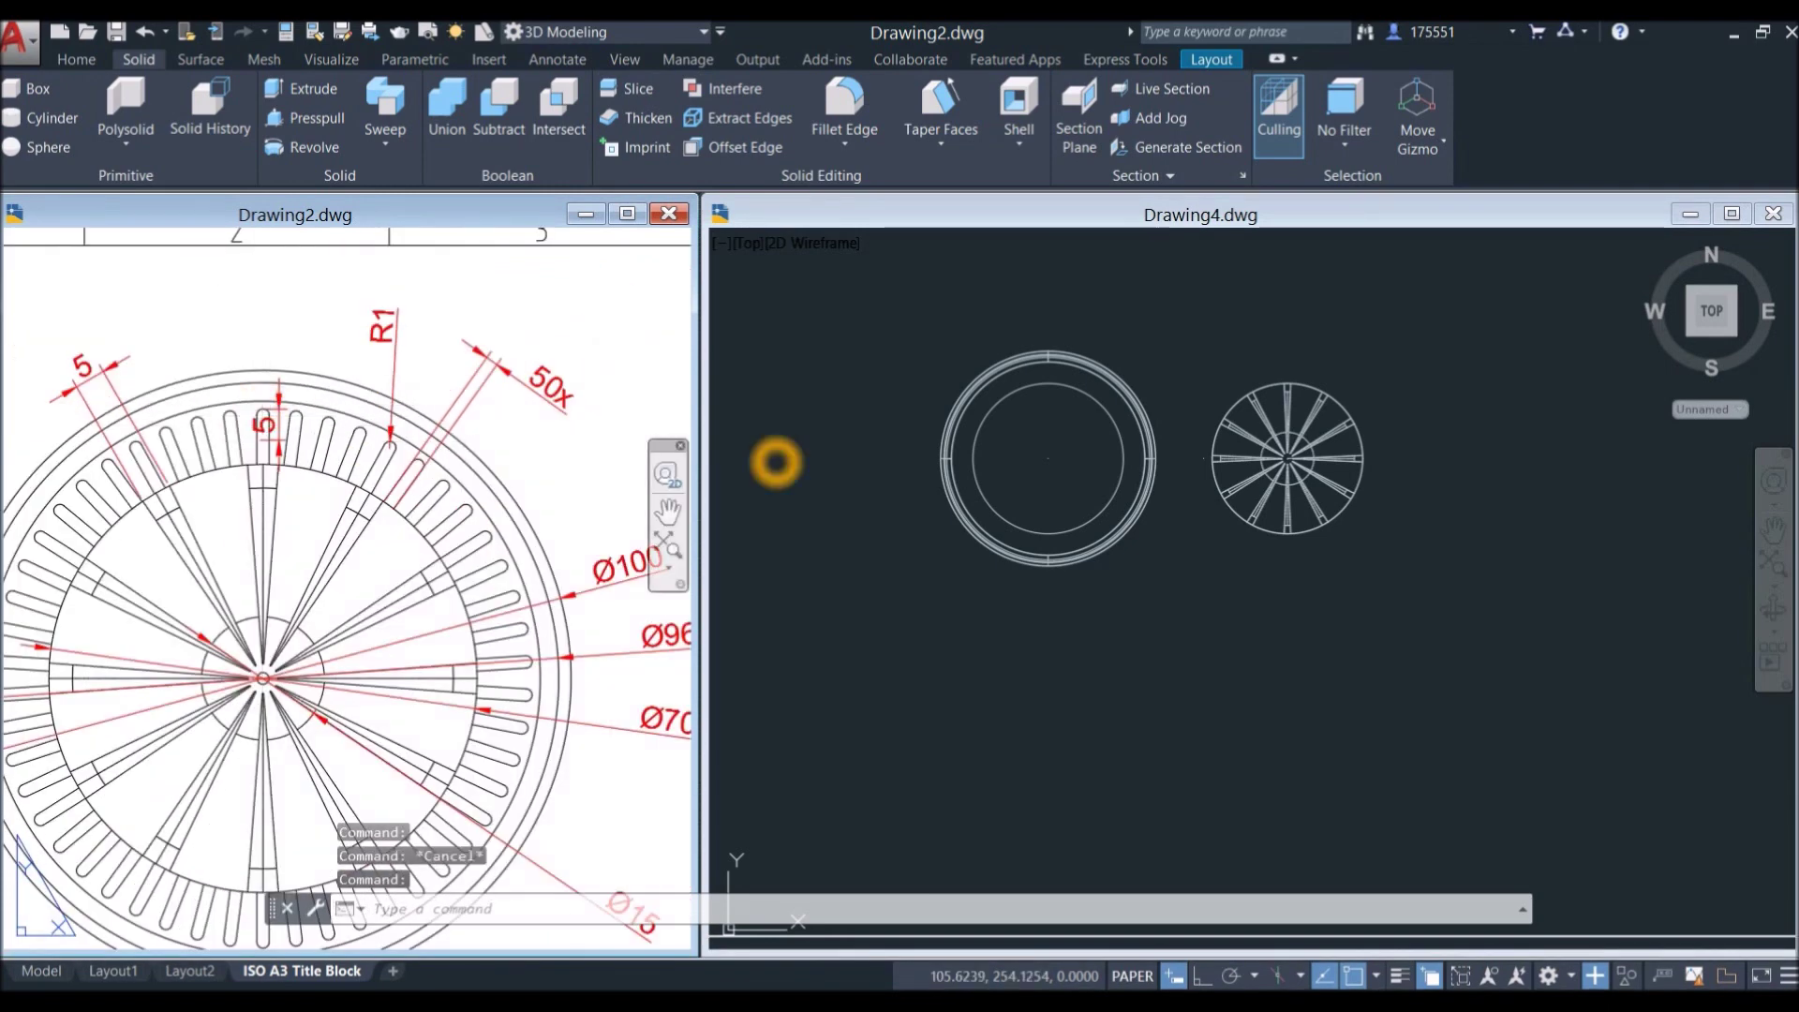
Step: Draw the slot's first edge as a 10-long vertical line
type("l")
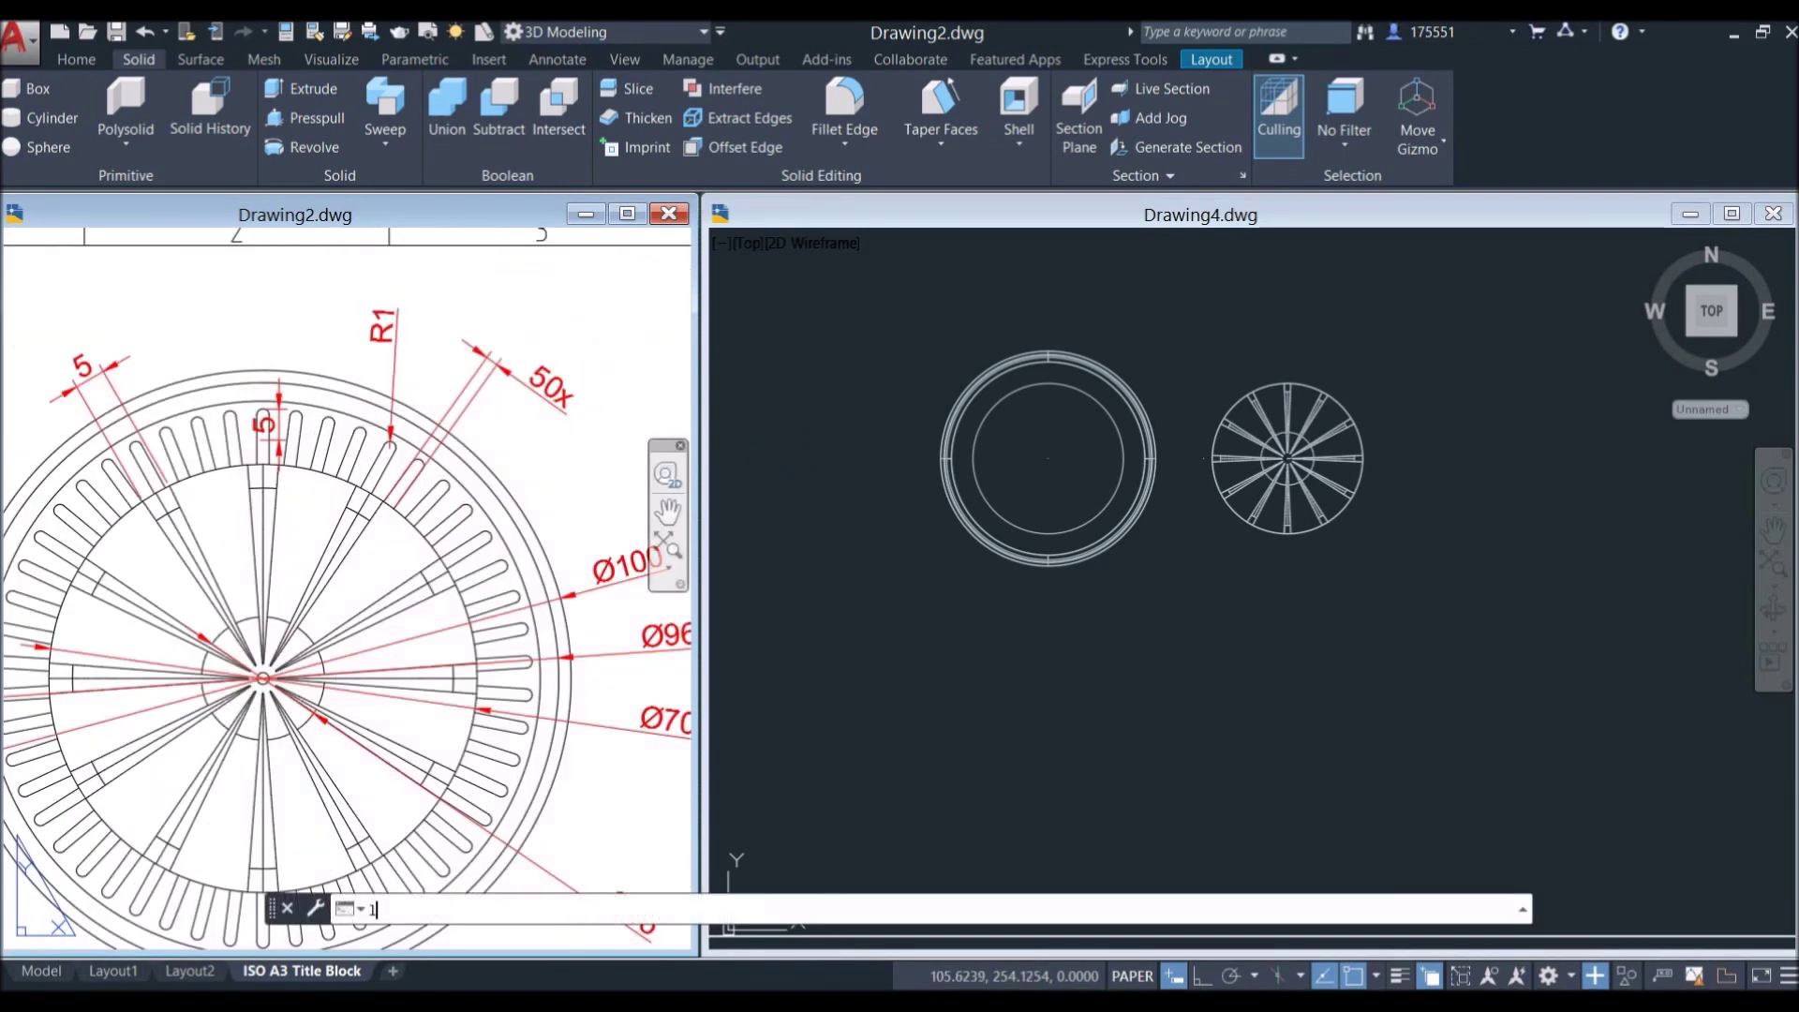
left_click(829, 428)
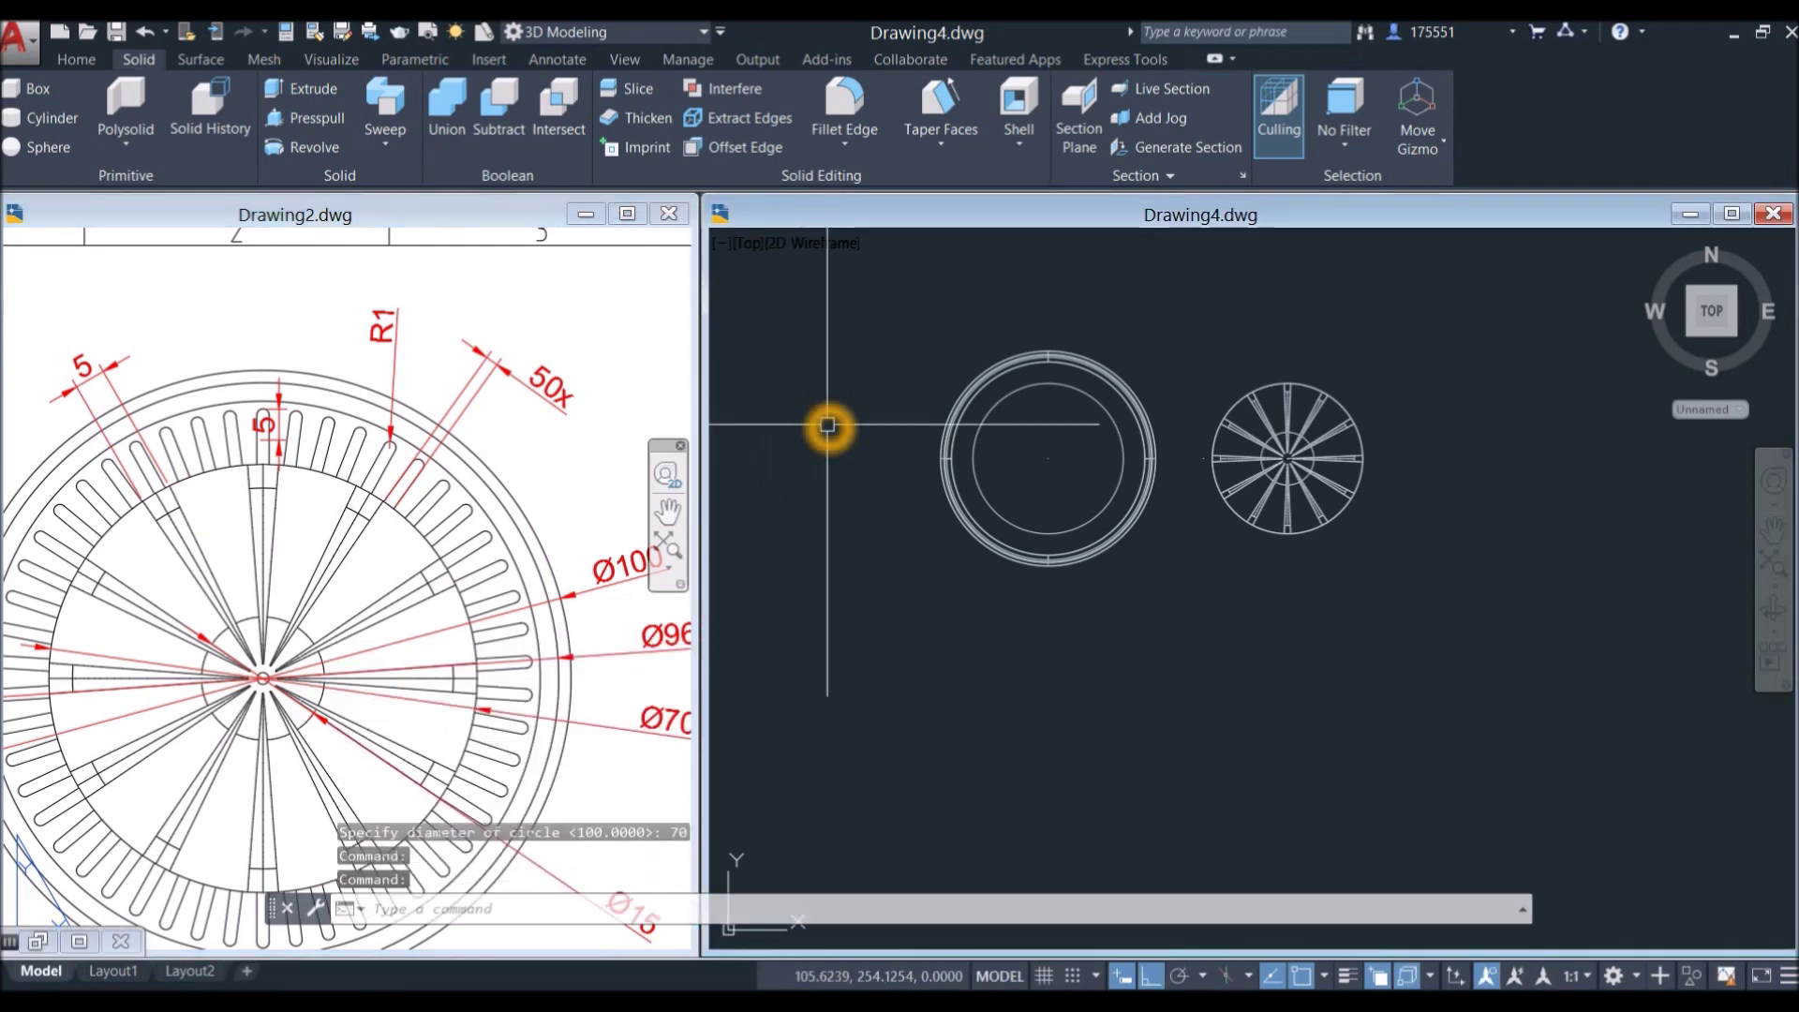
type("l")
key("Return")
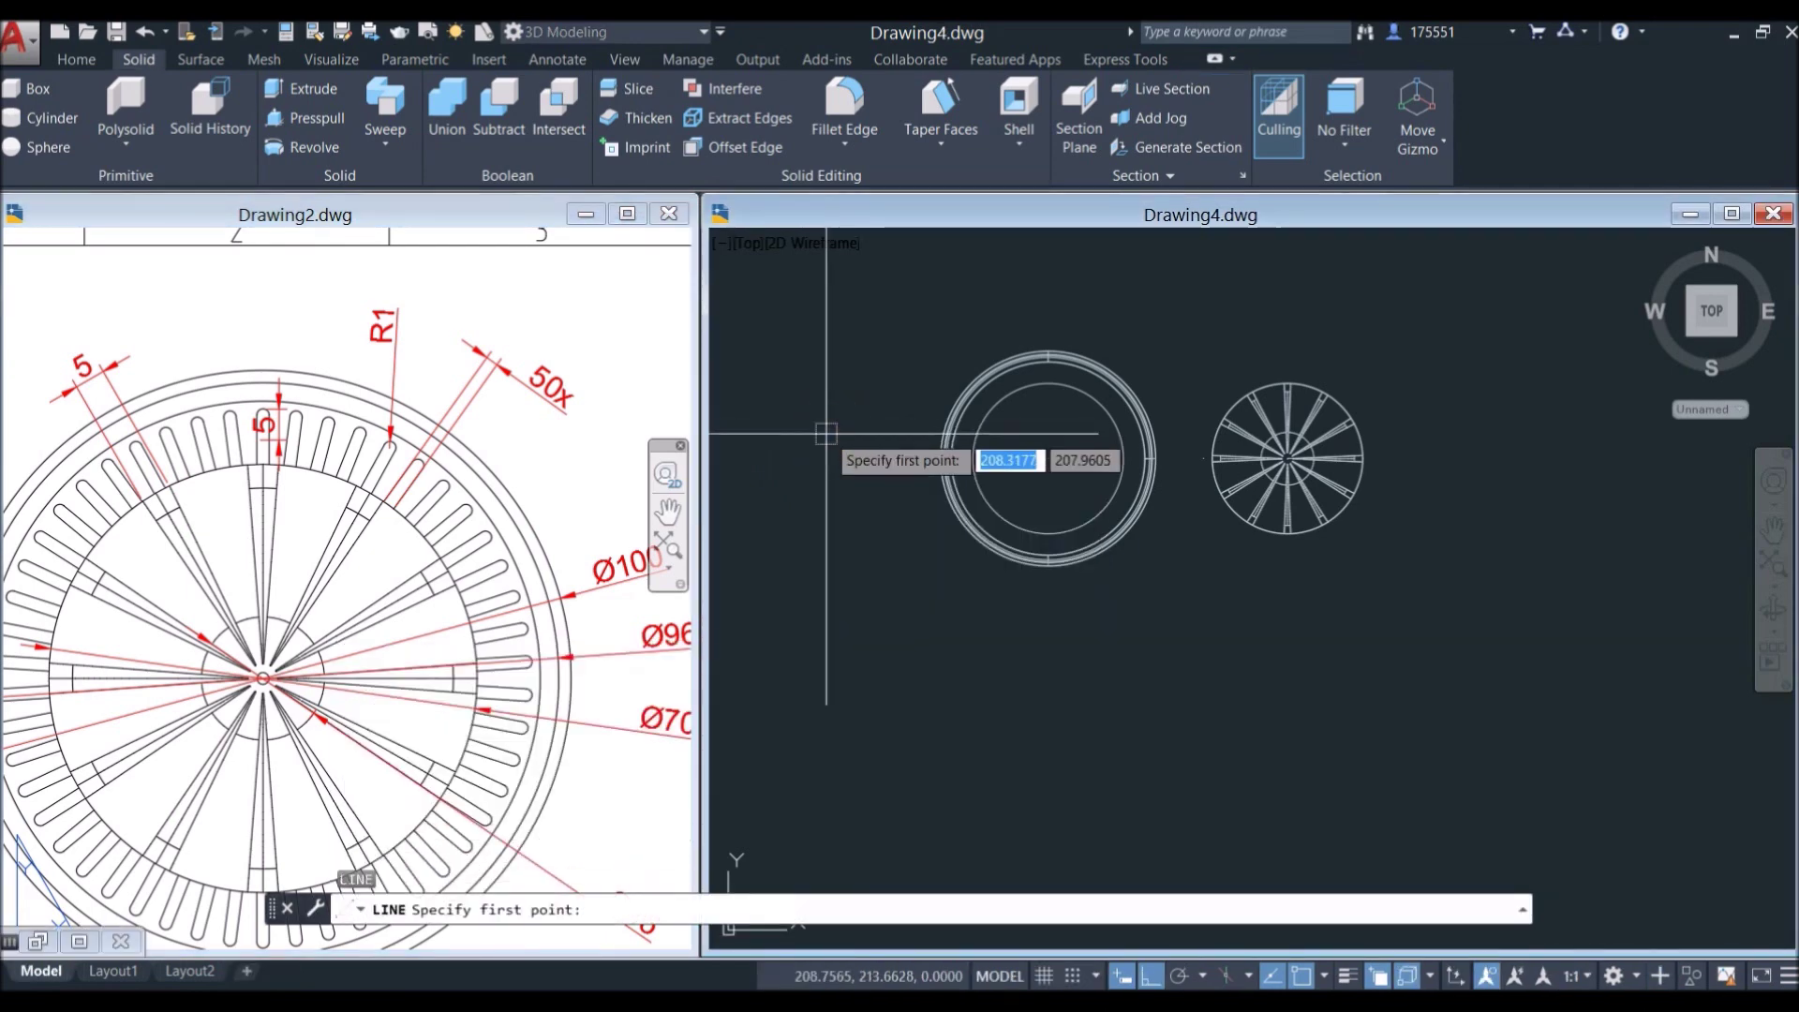
left_click(828, 450)
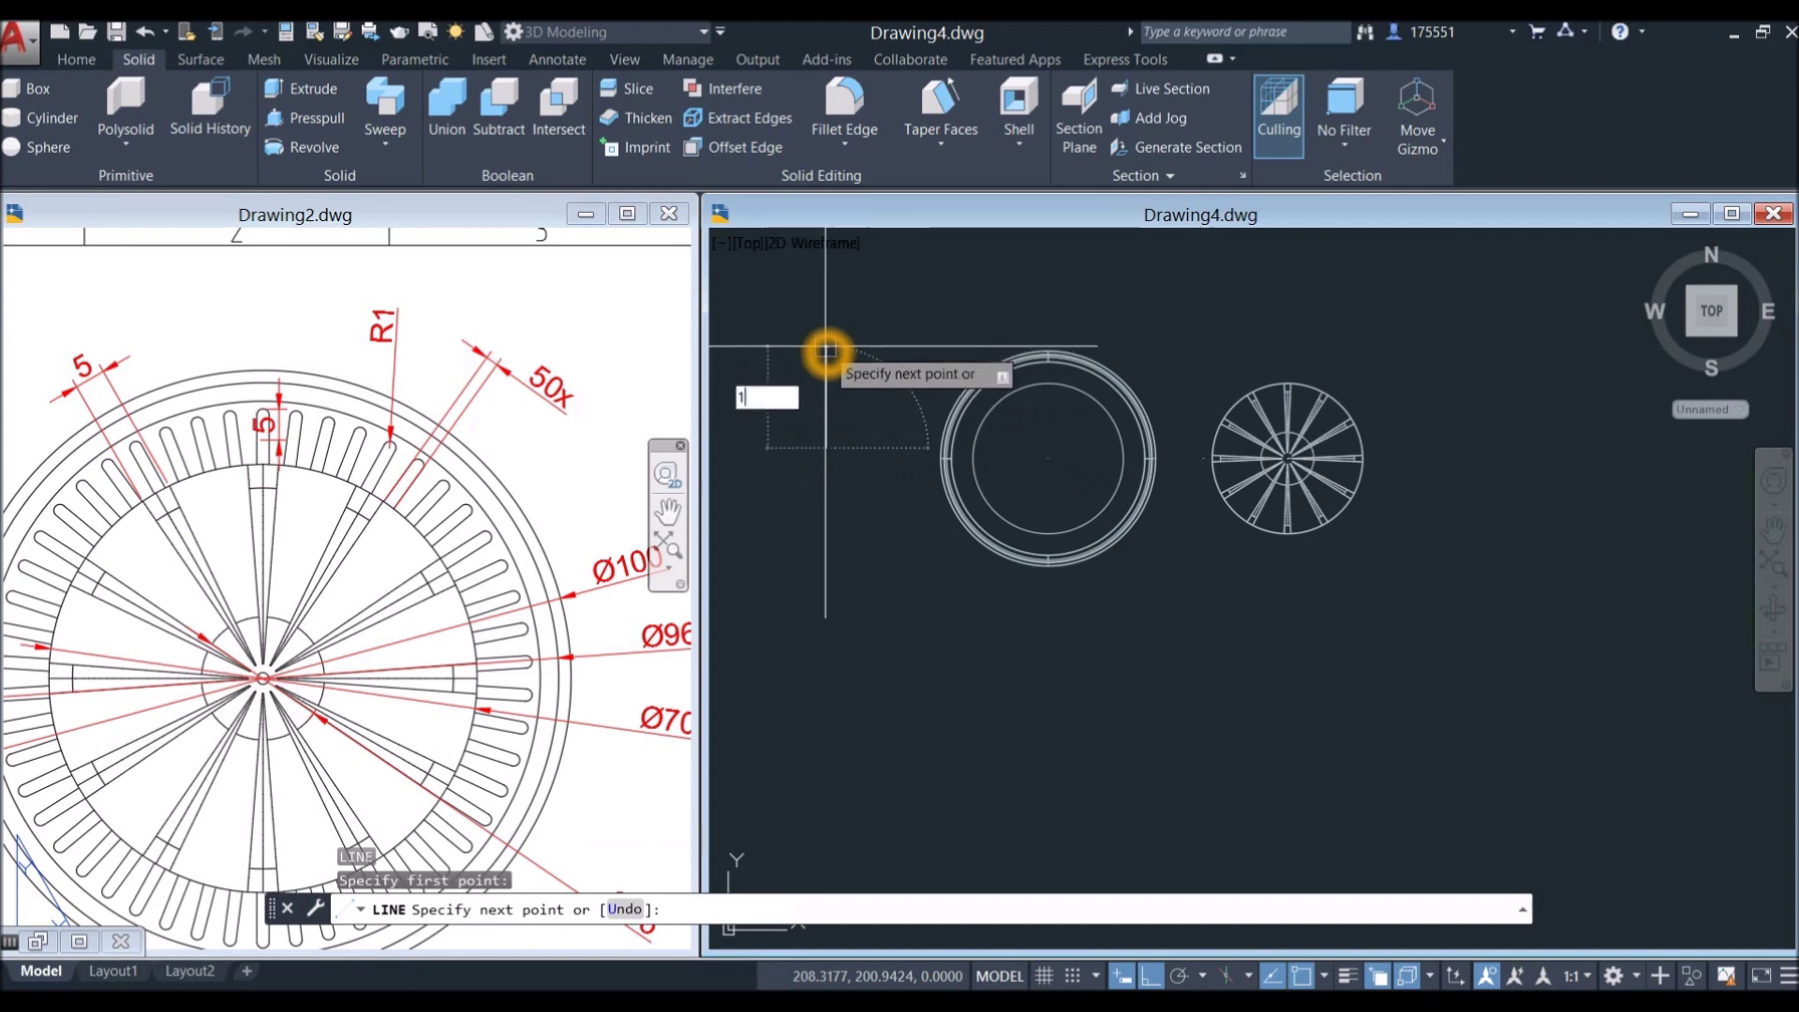
key("Return")
right_click(843, 340)
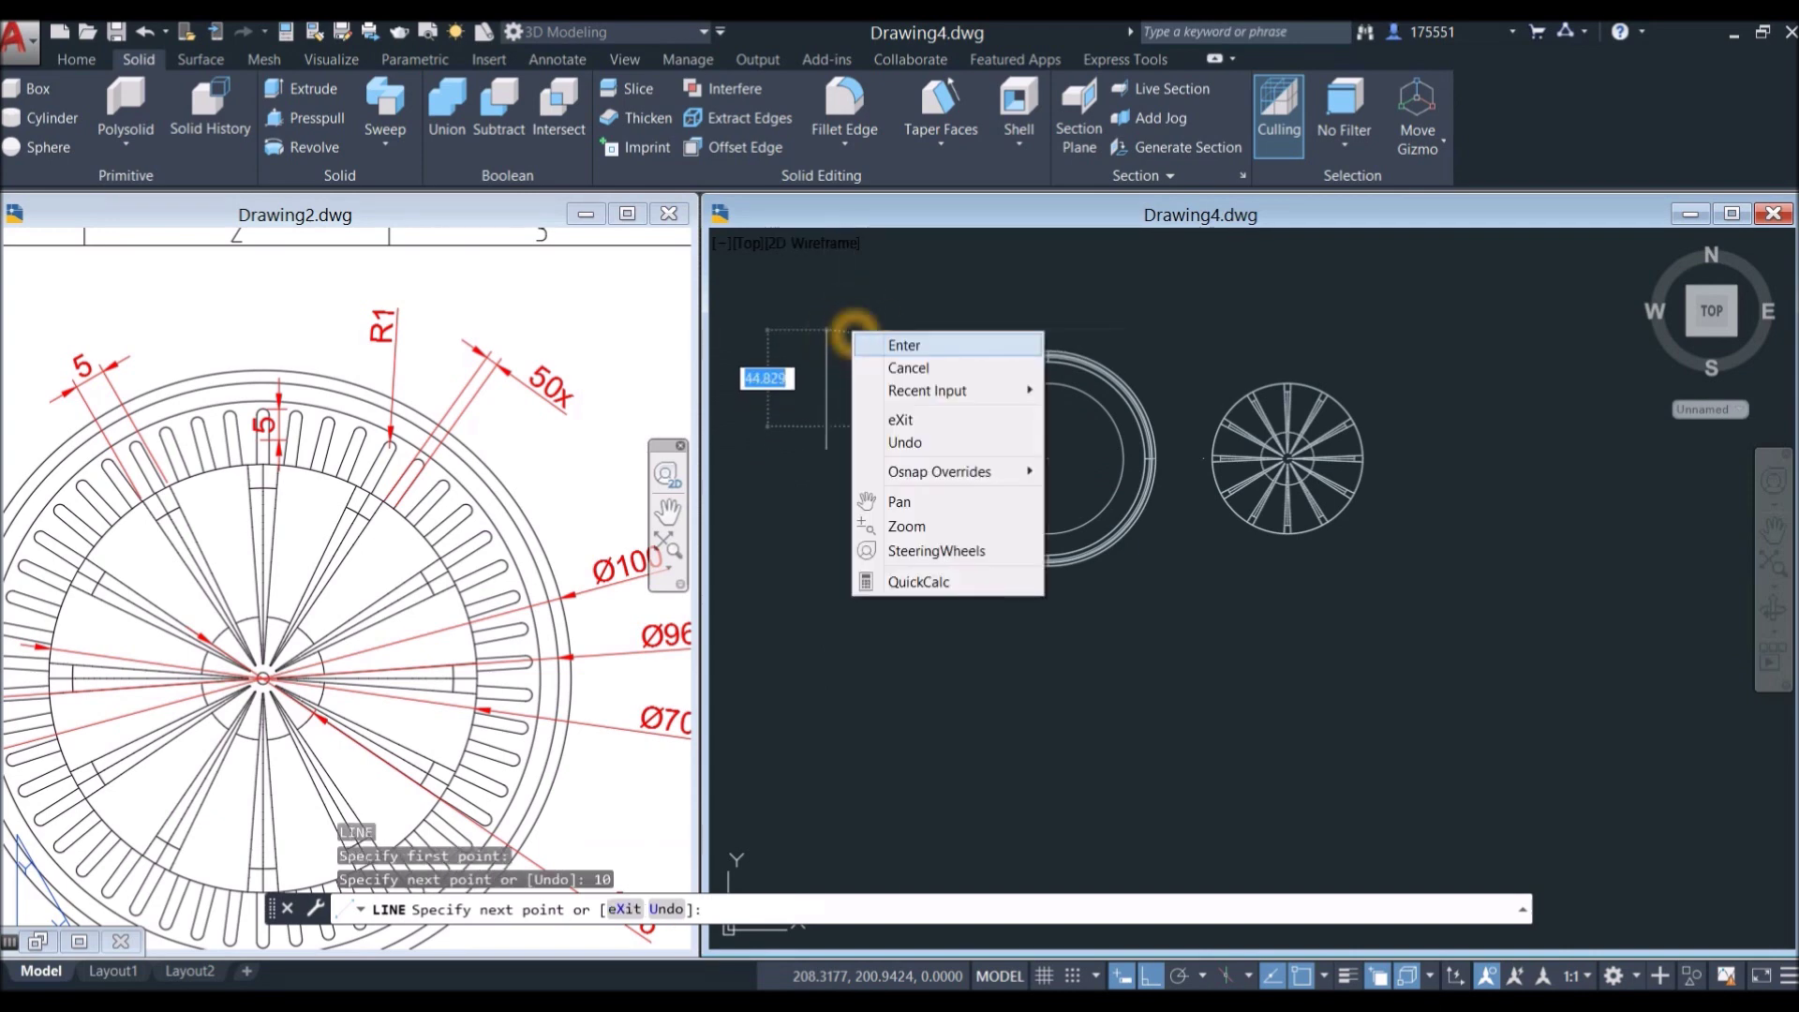
left_click(884, 348)
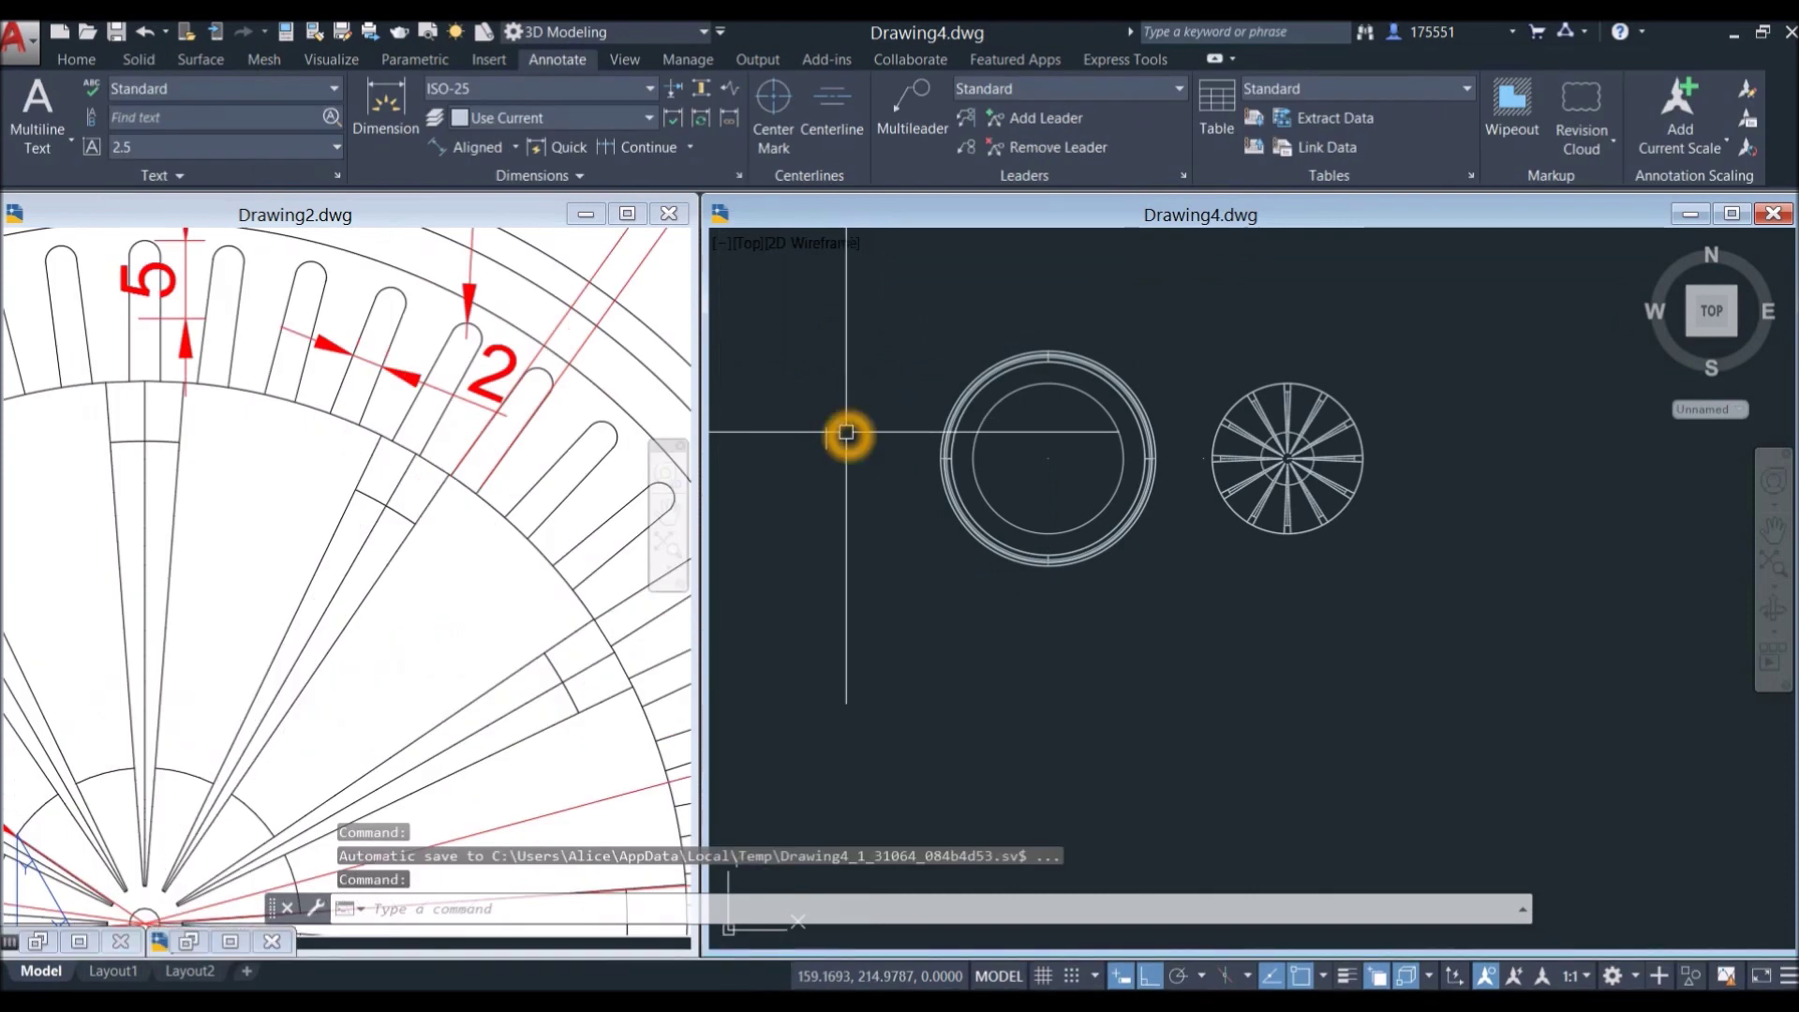
Step: Offset the 10-long line 2 units to the right
key("Return")
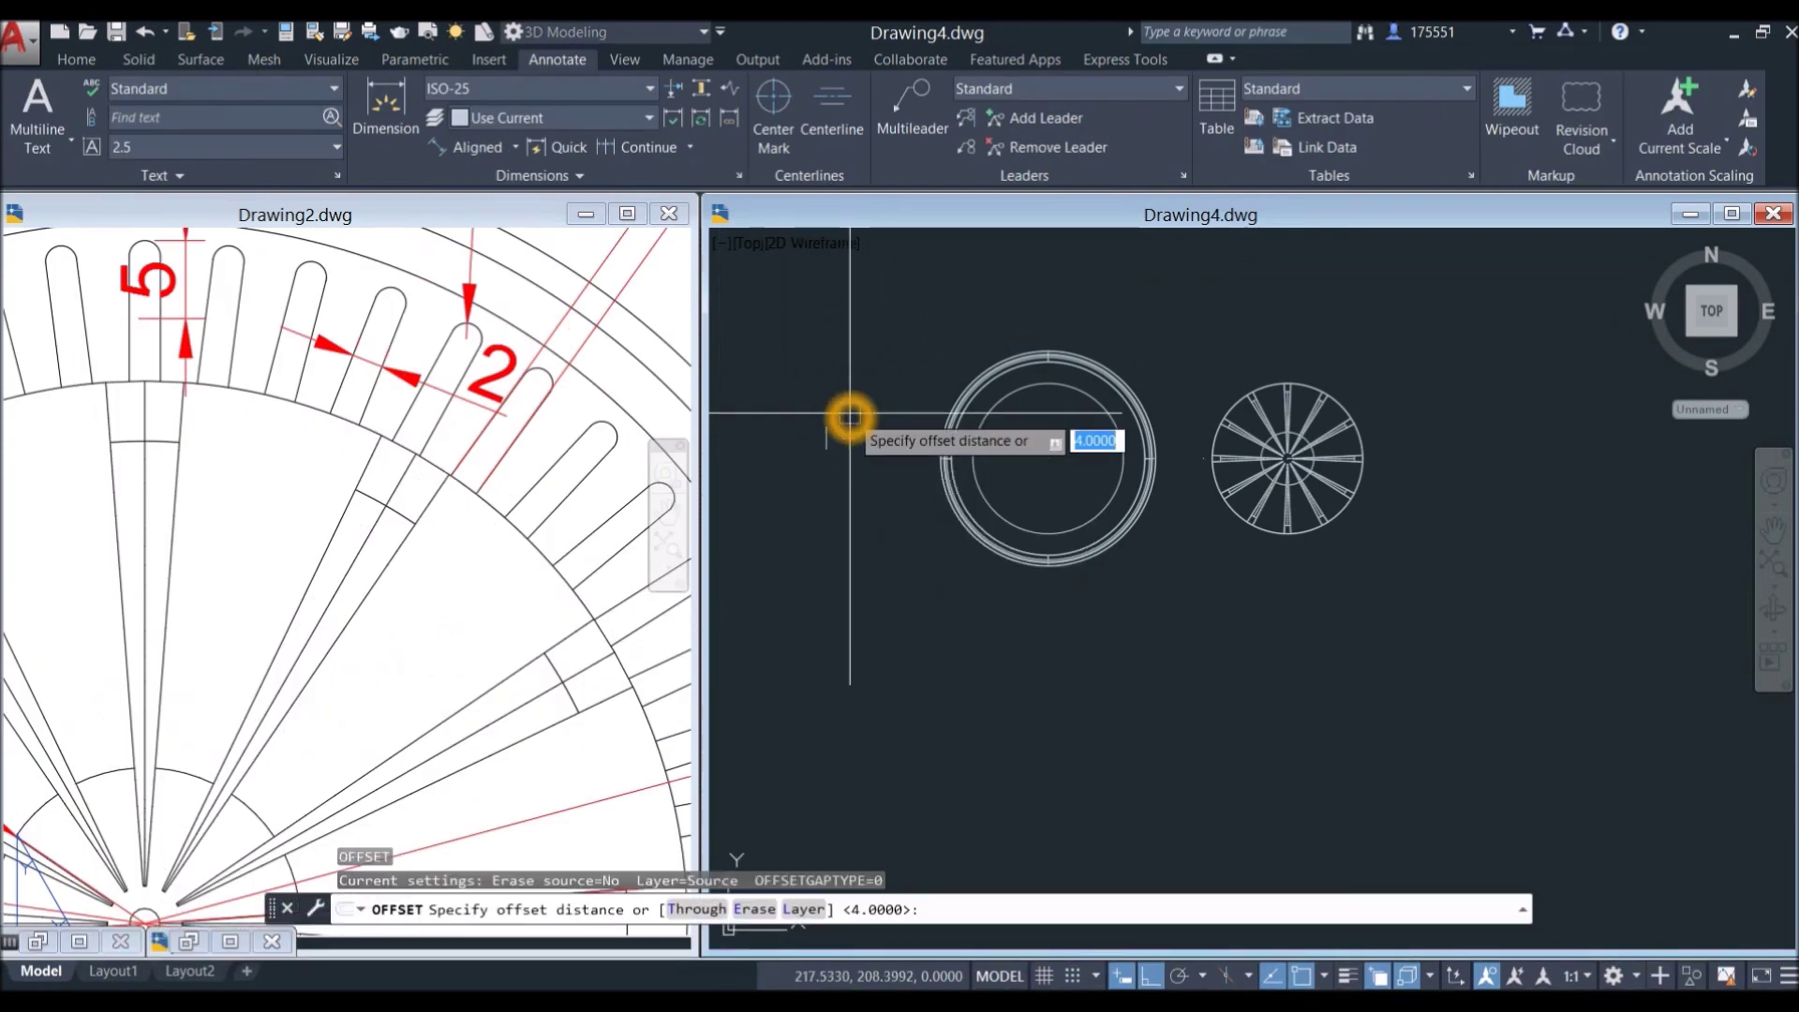
key("Return")
scroll(850, 422, "up", 5)
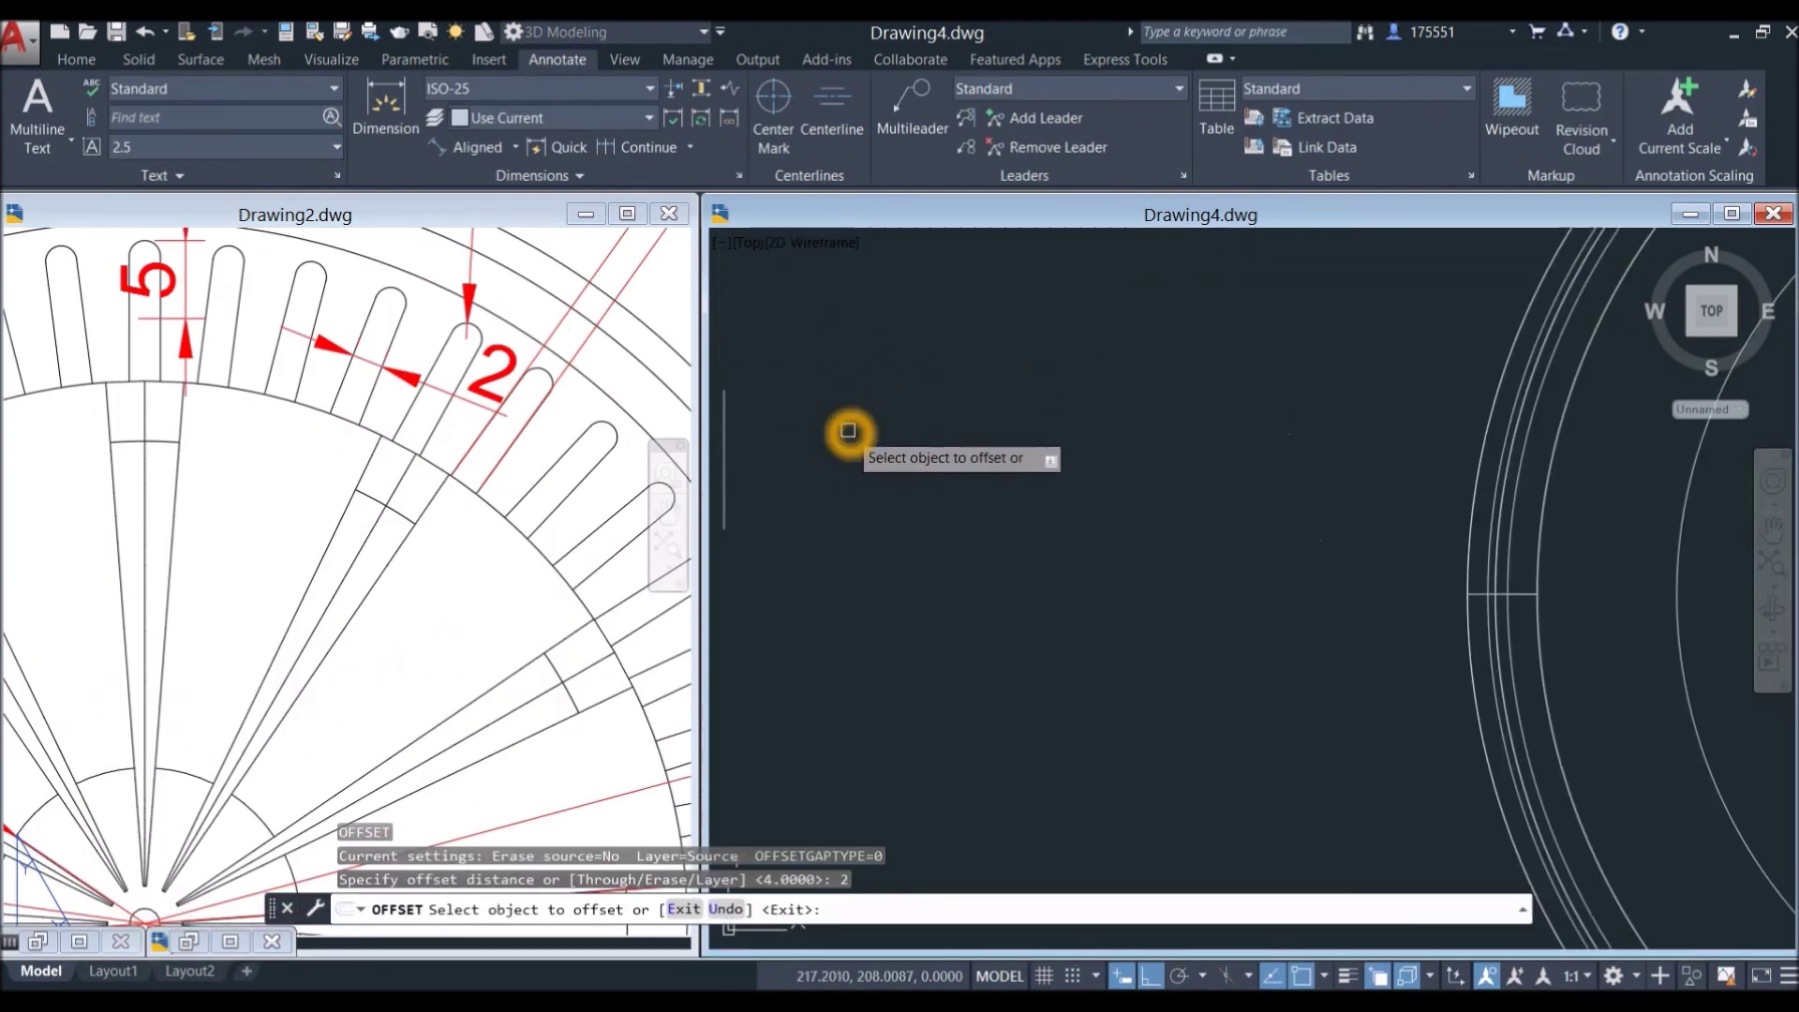
middle_click_drag(1164, 468, 1151, 468)
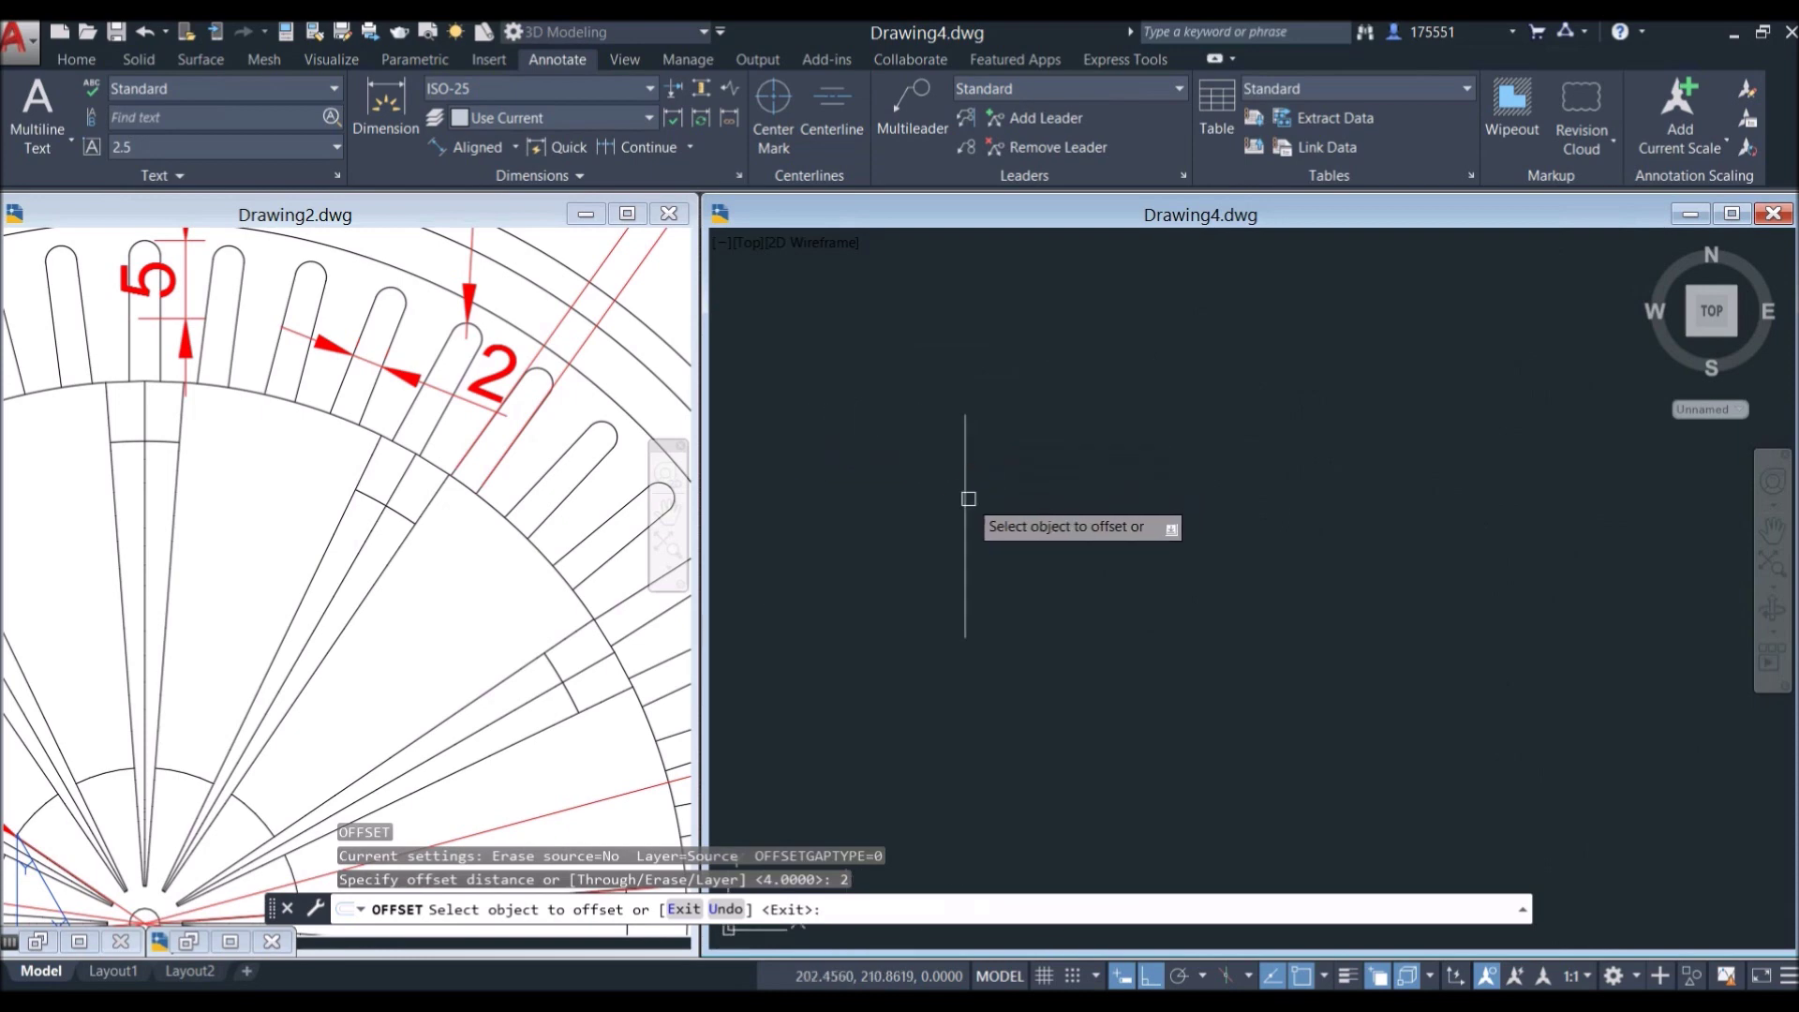
left_click(969, 497)
left_click(1031, 498)
right_click(1079, 452)
left_click(1125, 461)
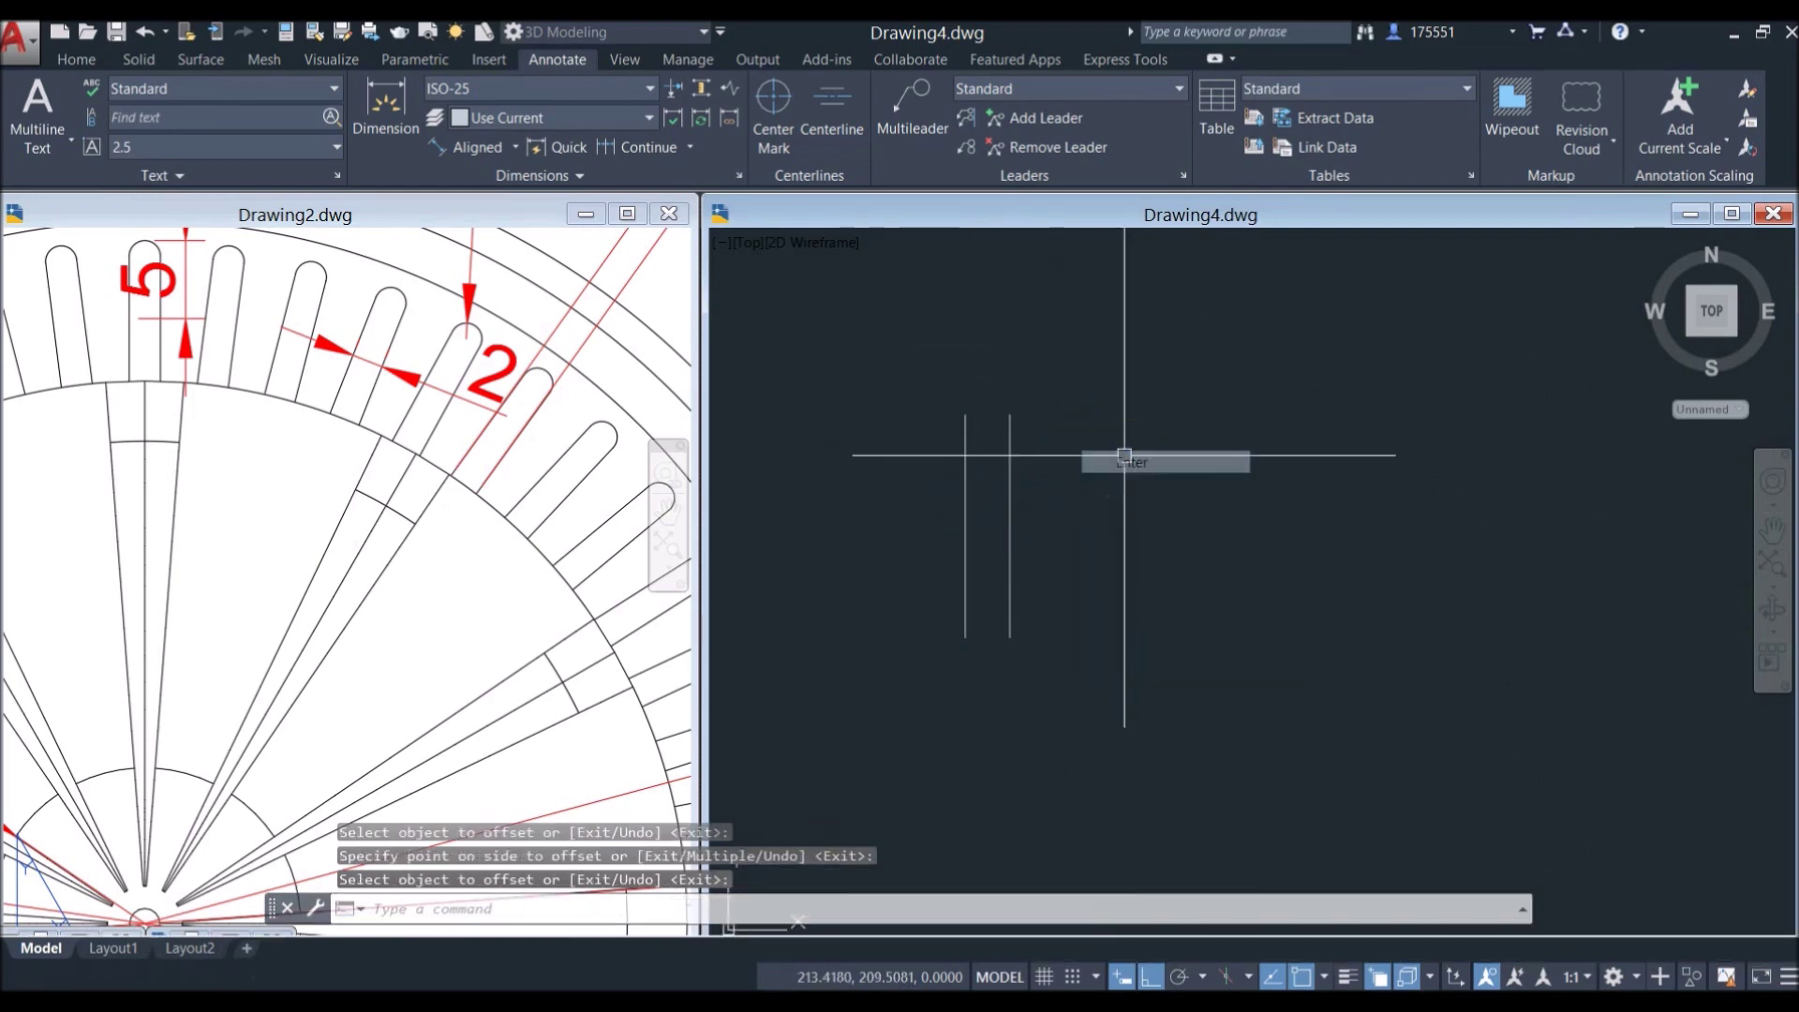
Step: Draw lines closing the top and bottom ends of the slot
type("l")
key("Return")
left_click(965, 416)
right_click(1030, 386)
left_click(1047, 401)
right_click(1048, 388)
left_click(1087, 399)
left_click(965, 637)
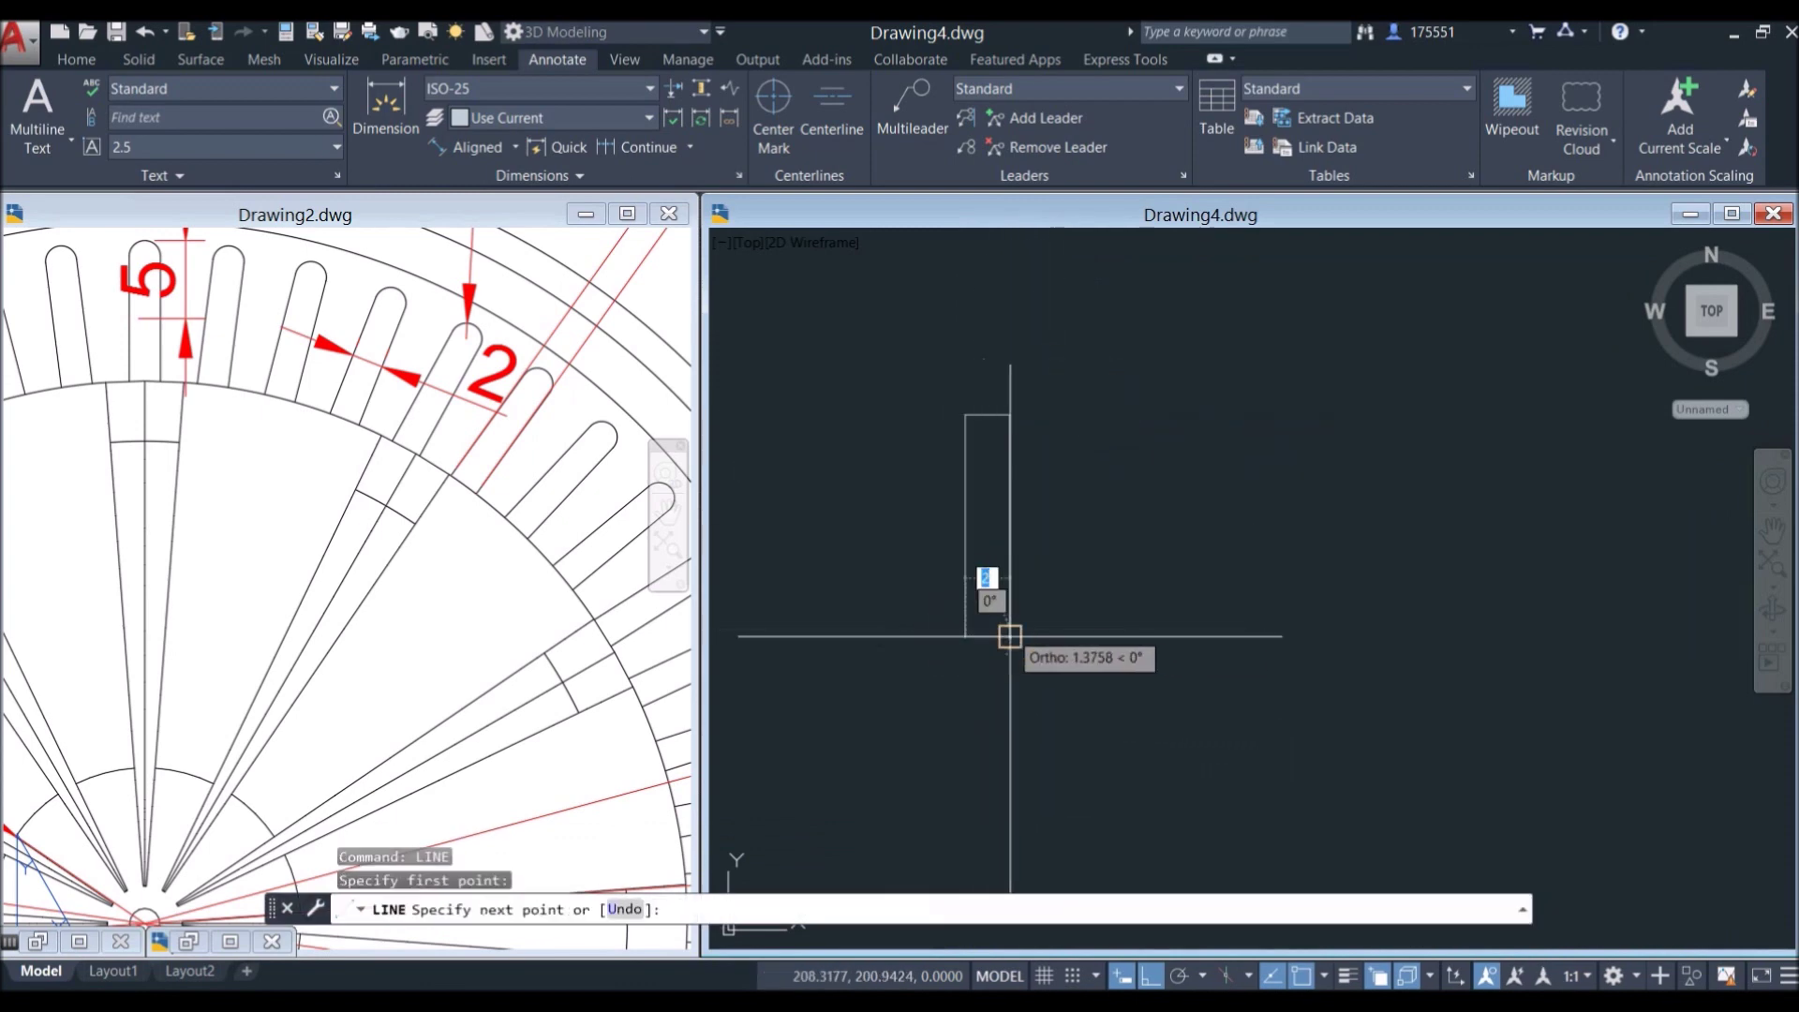
right_click(1087, 533)
left_click(1134, 546)
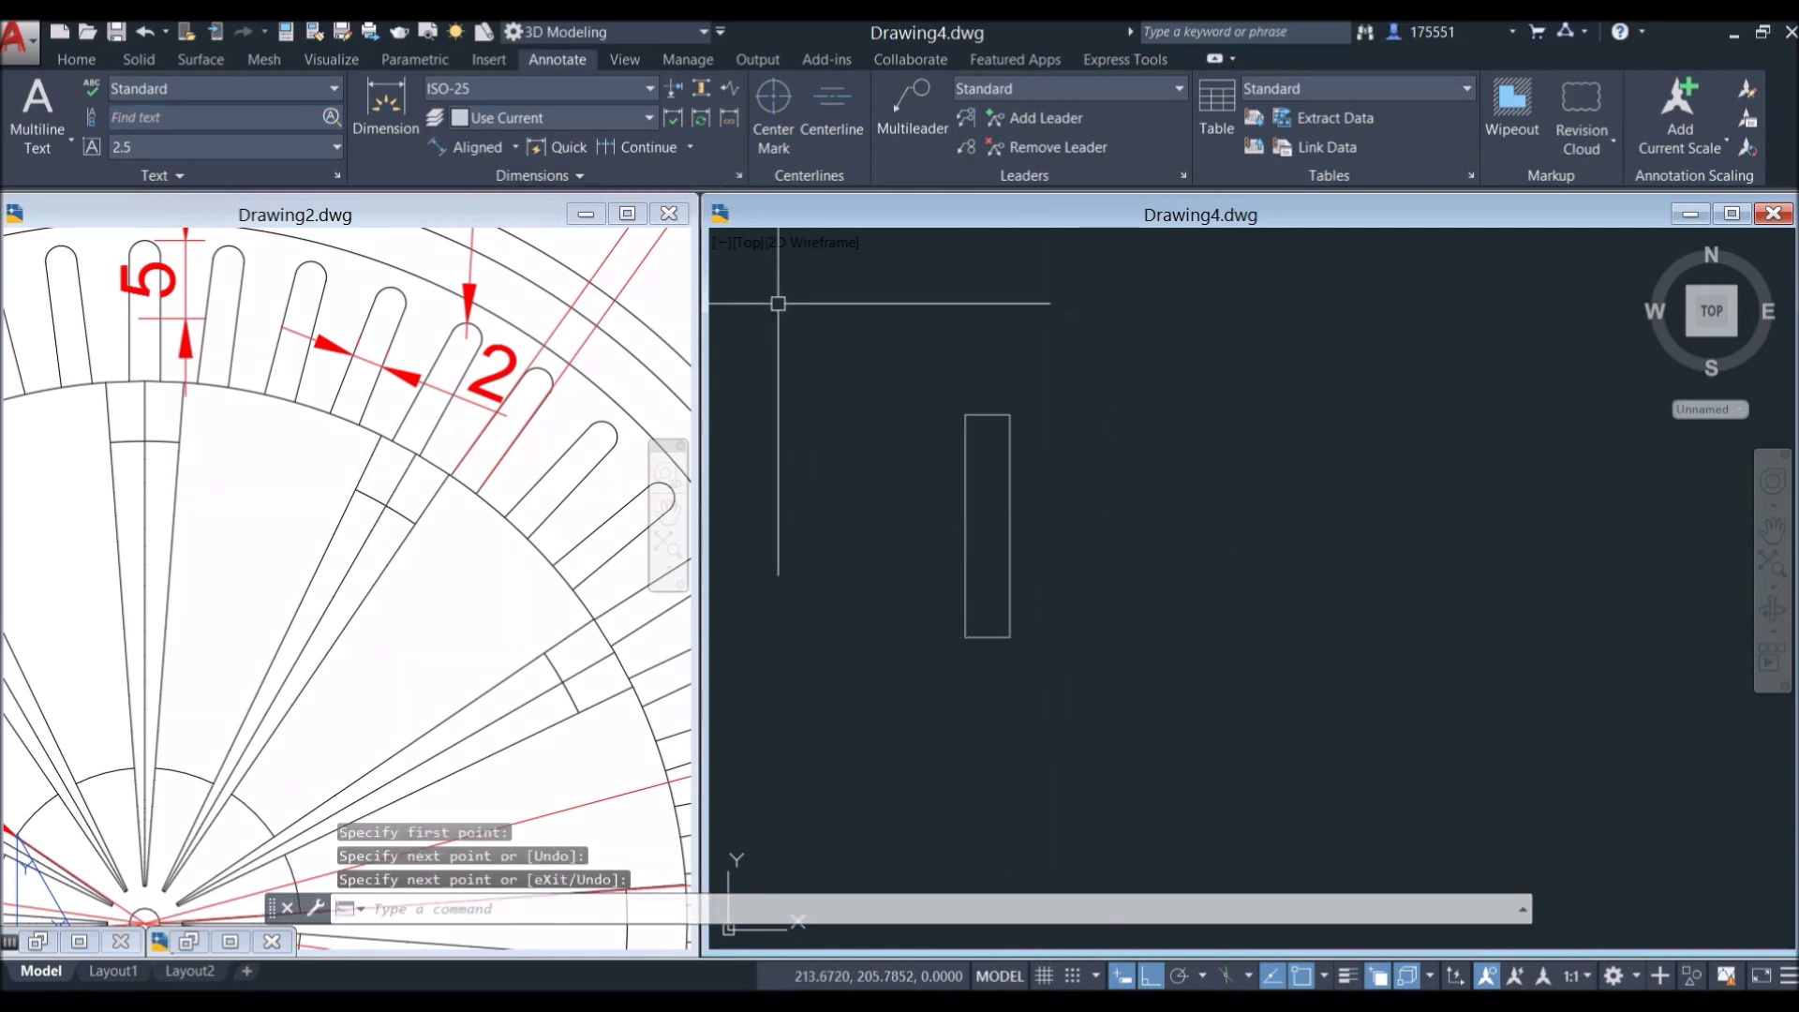
Step: Start the Fillet command to round the slot corners
left_click(76, 59)
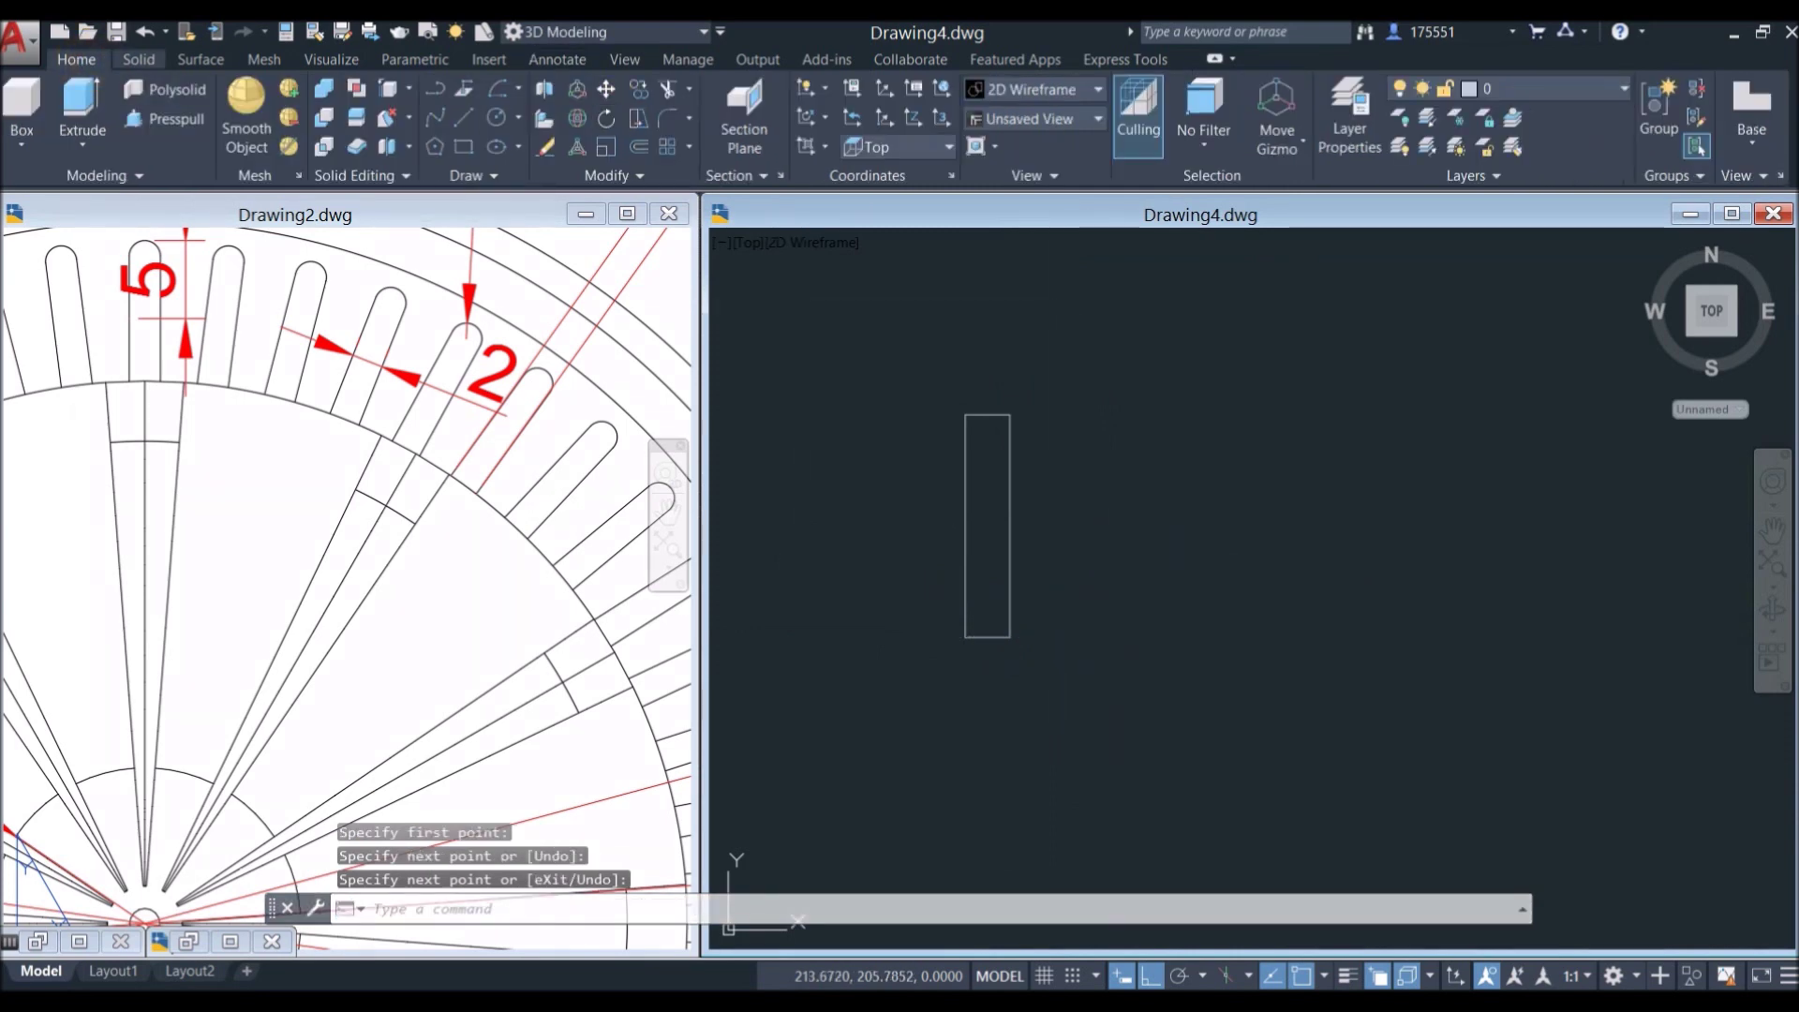
left_click(879, 314)
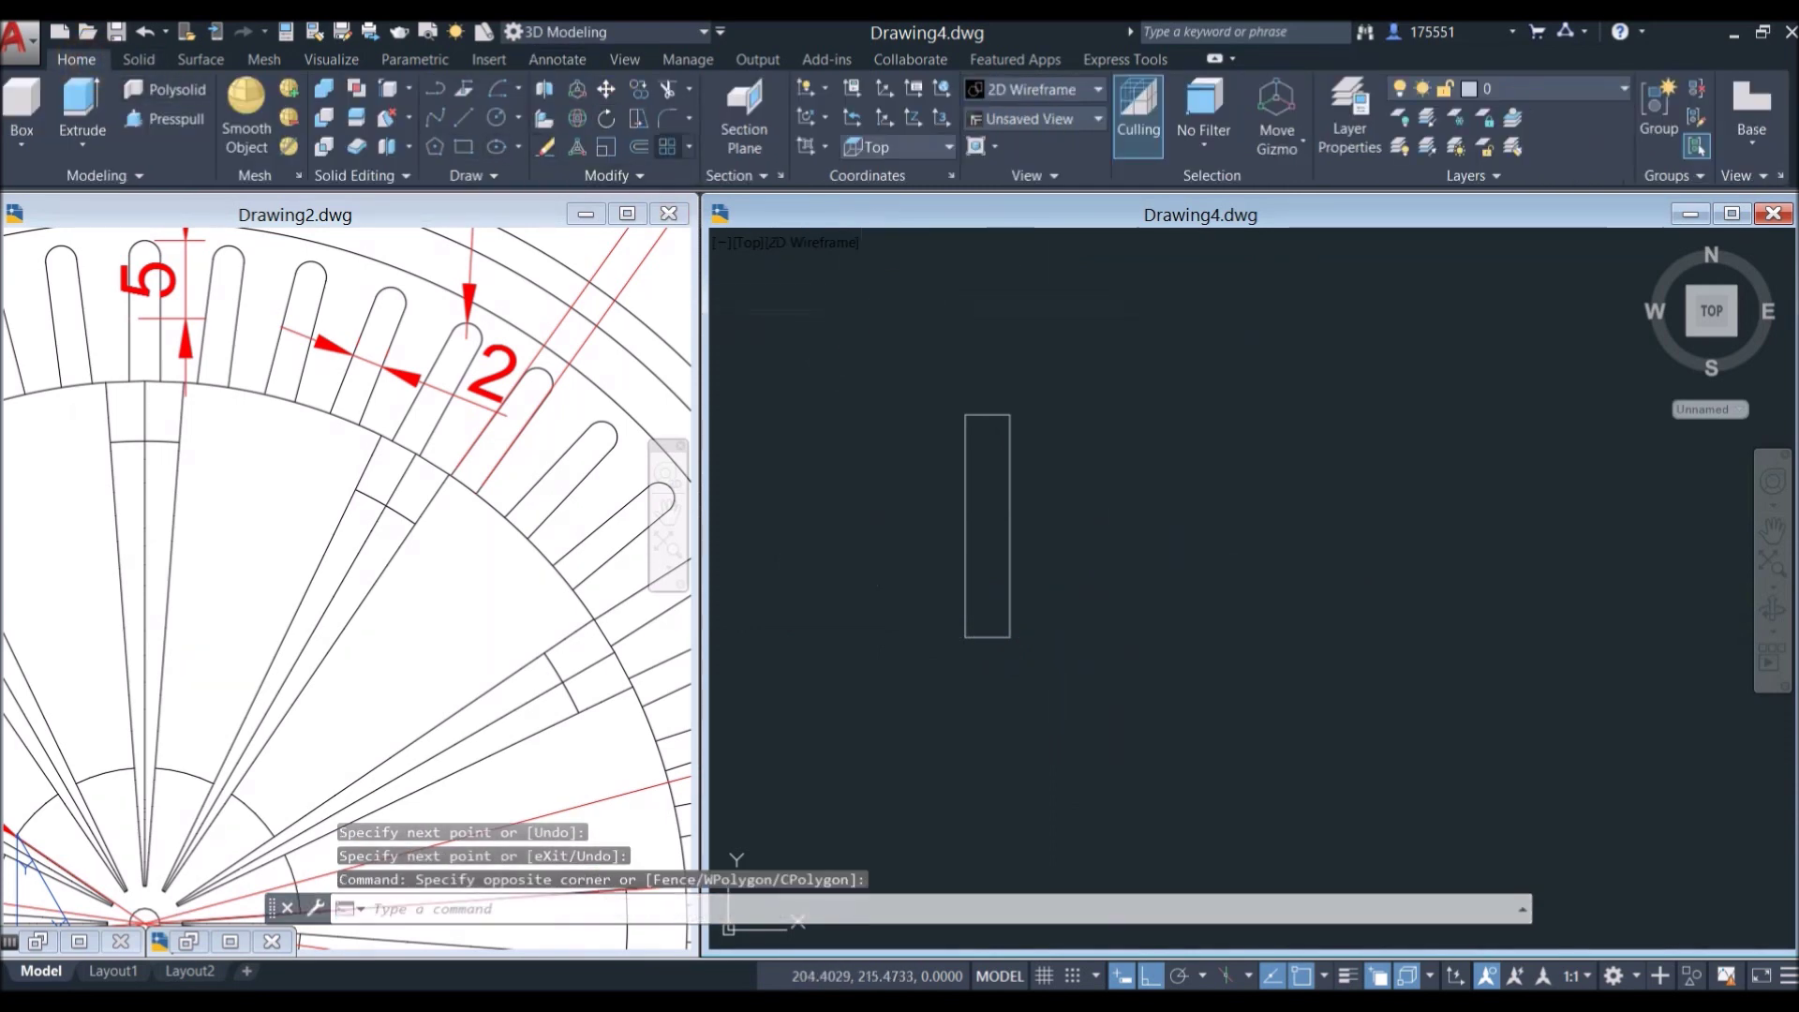
left_click(671, 121)
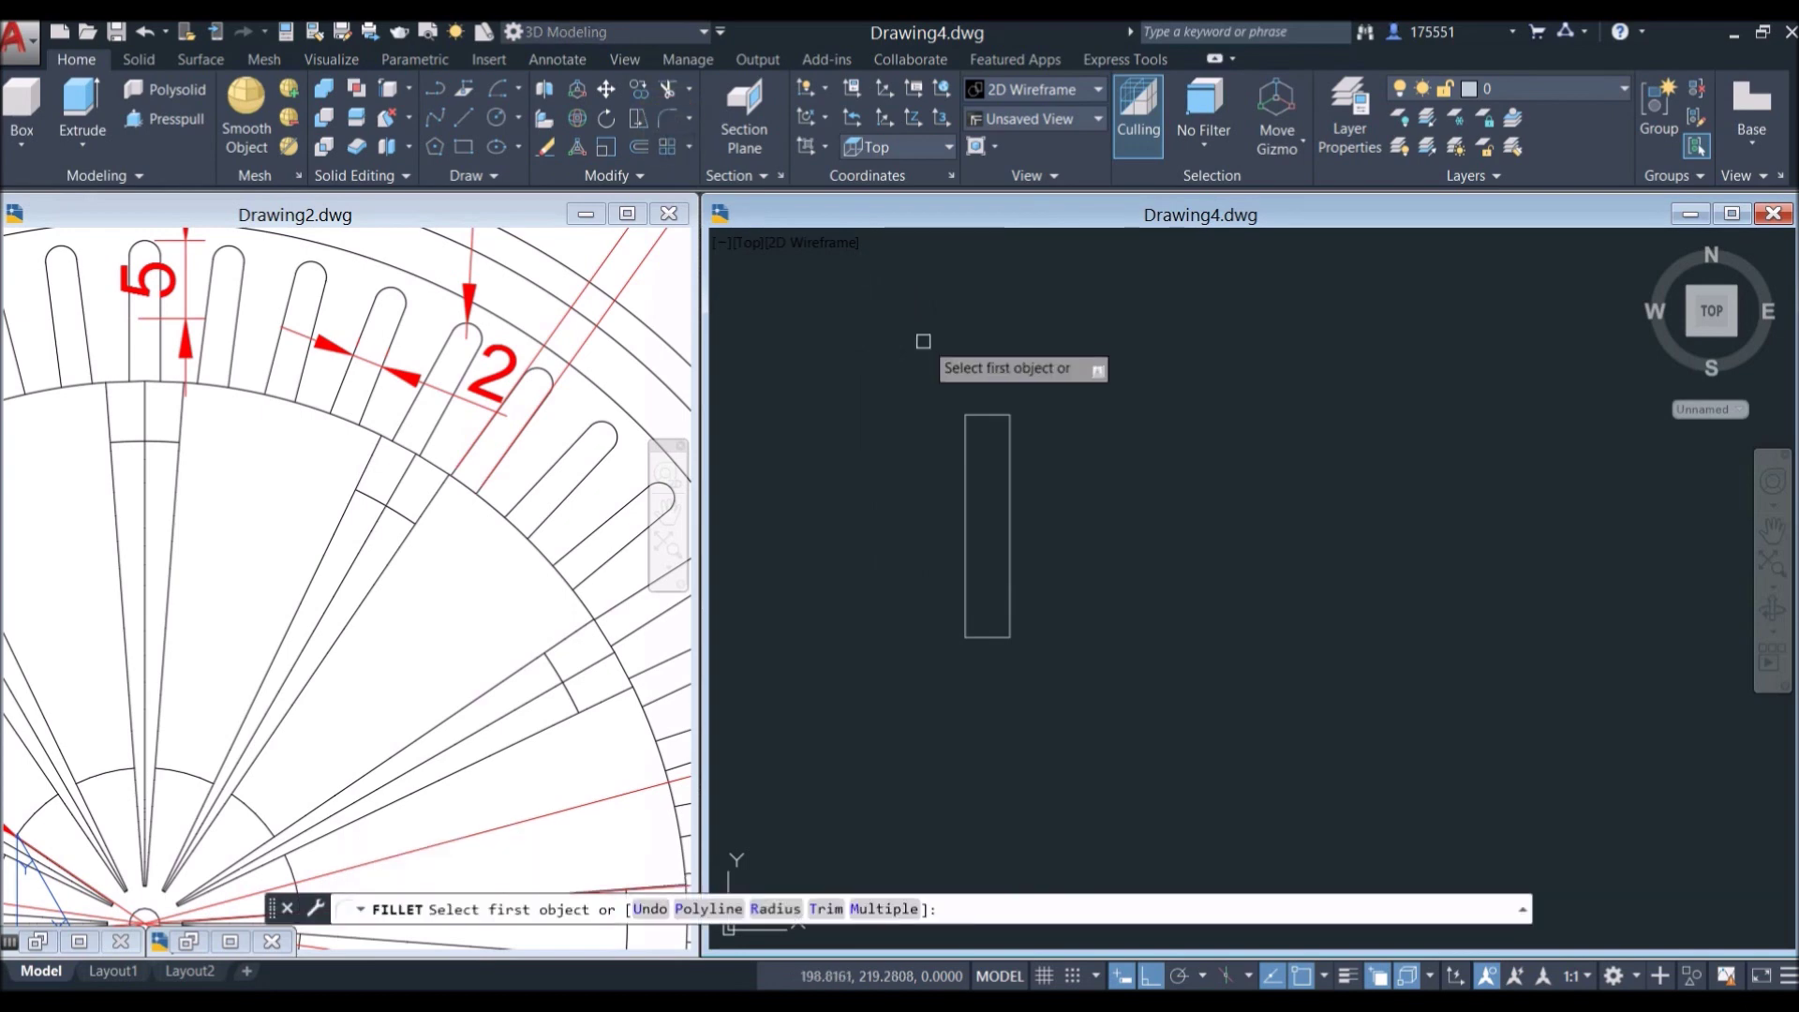
Step: Fillet all four corners of the rectangle in Multiple mode to round both ends
left_click(886, 909)
scroll(1012, 422, "up", 5)
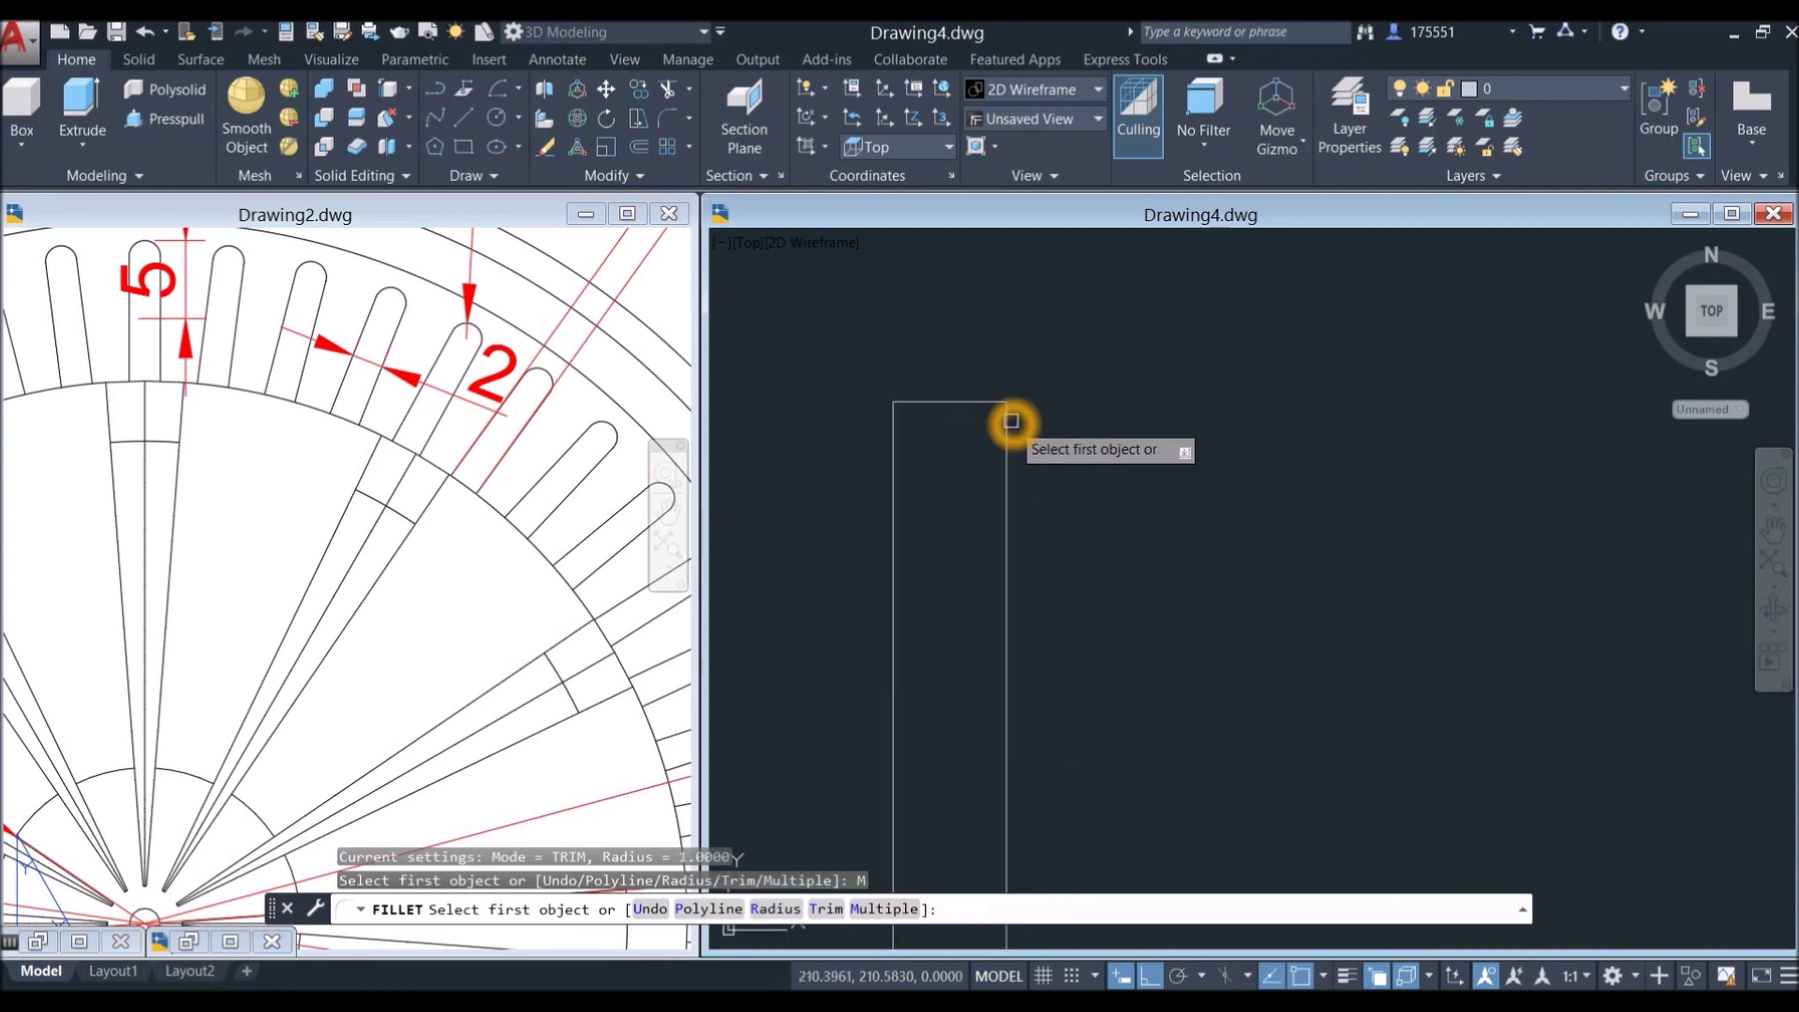
left_click(971, 389)
left_click(1004, 434)
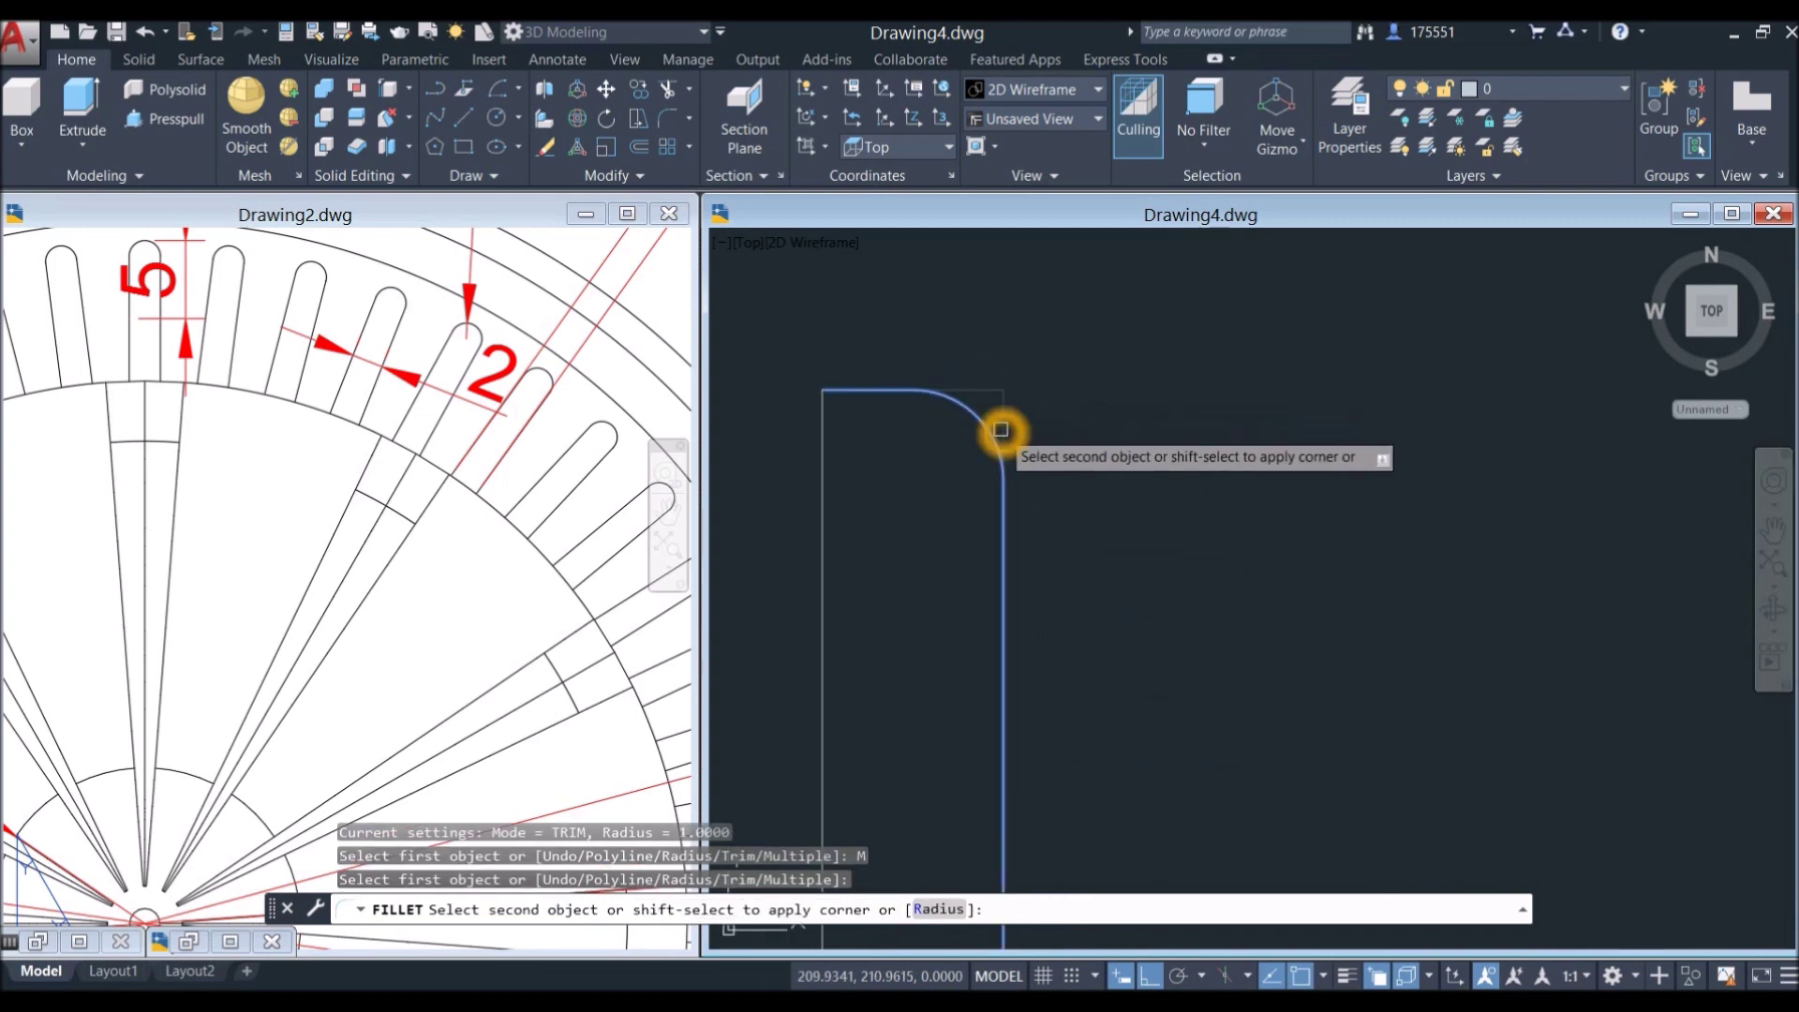
scroll(1012, 430, "down", 4)
left_click(968, 406)
left_click(942, 431)
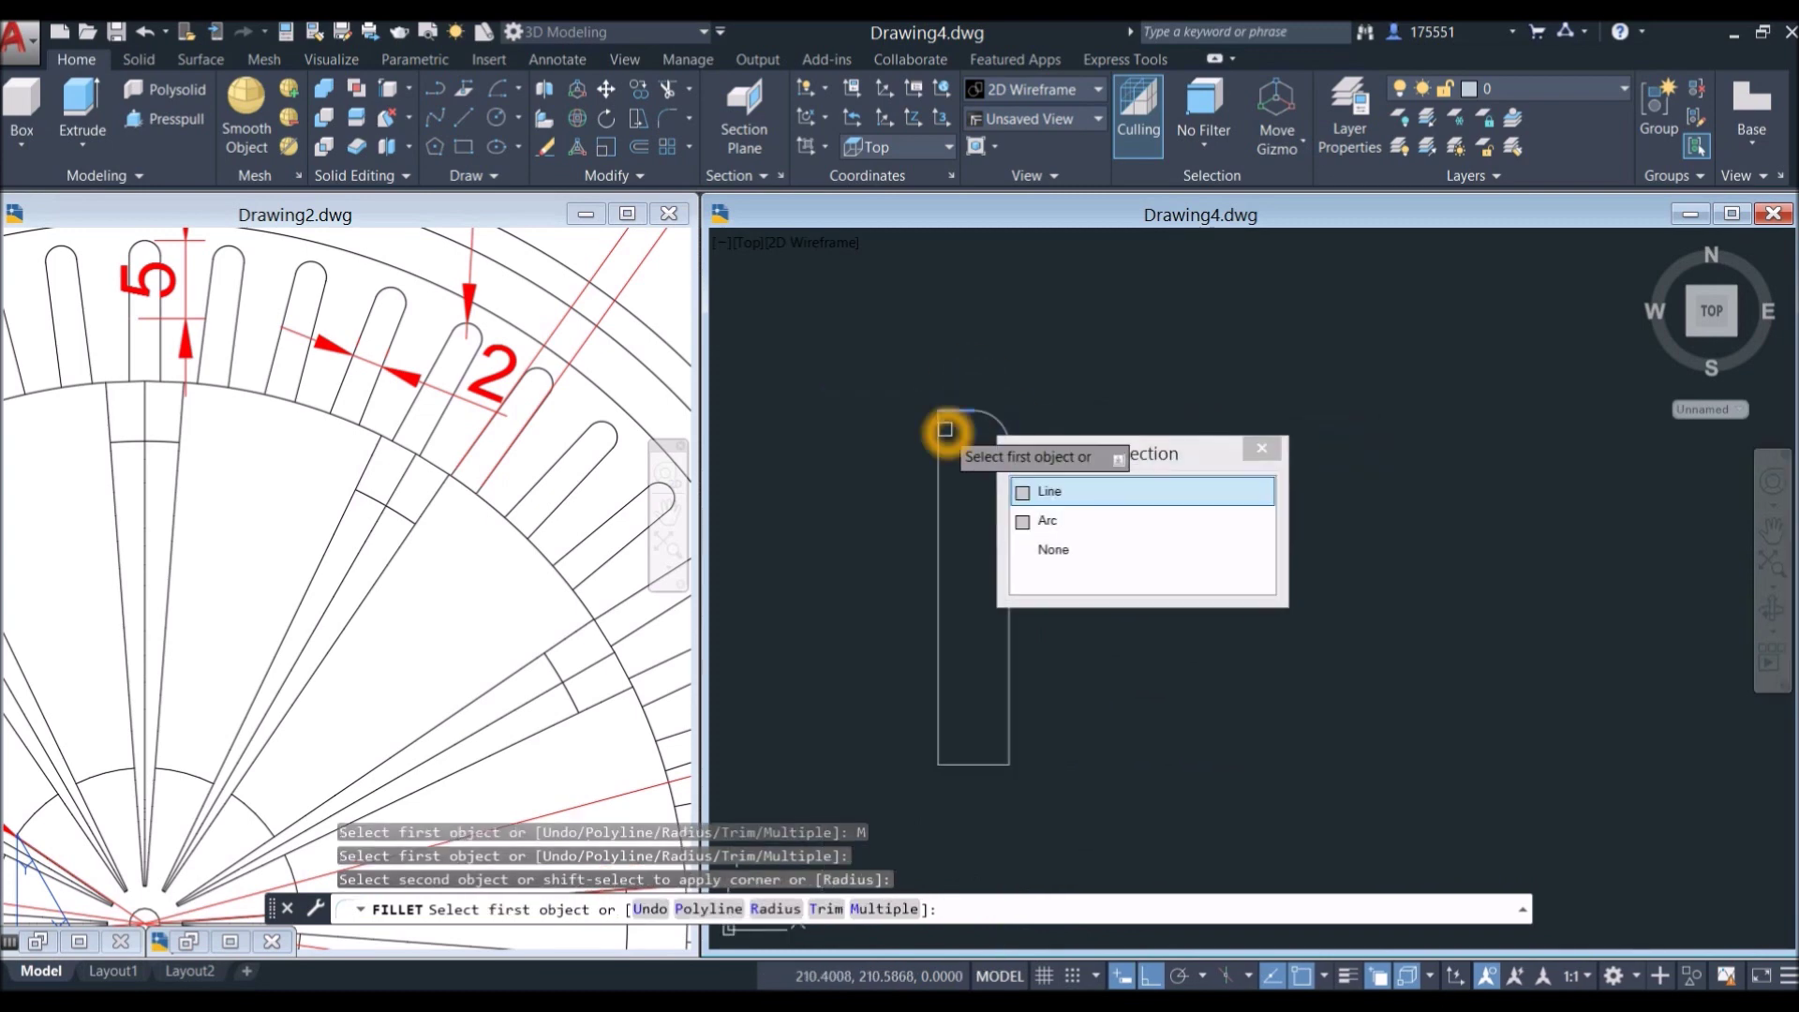
left_click(942, 431)
left_click(1010, 707)
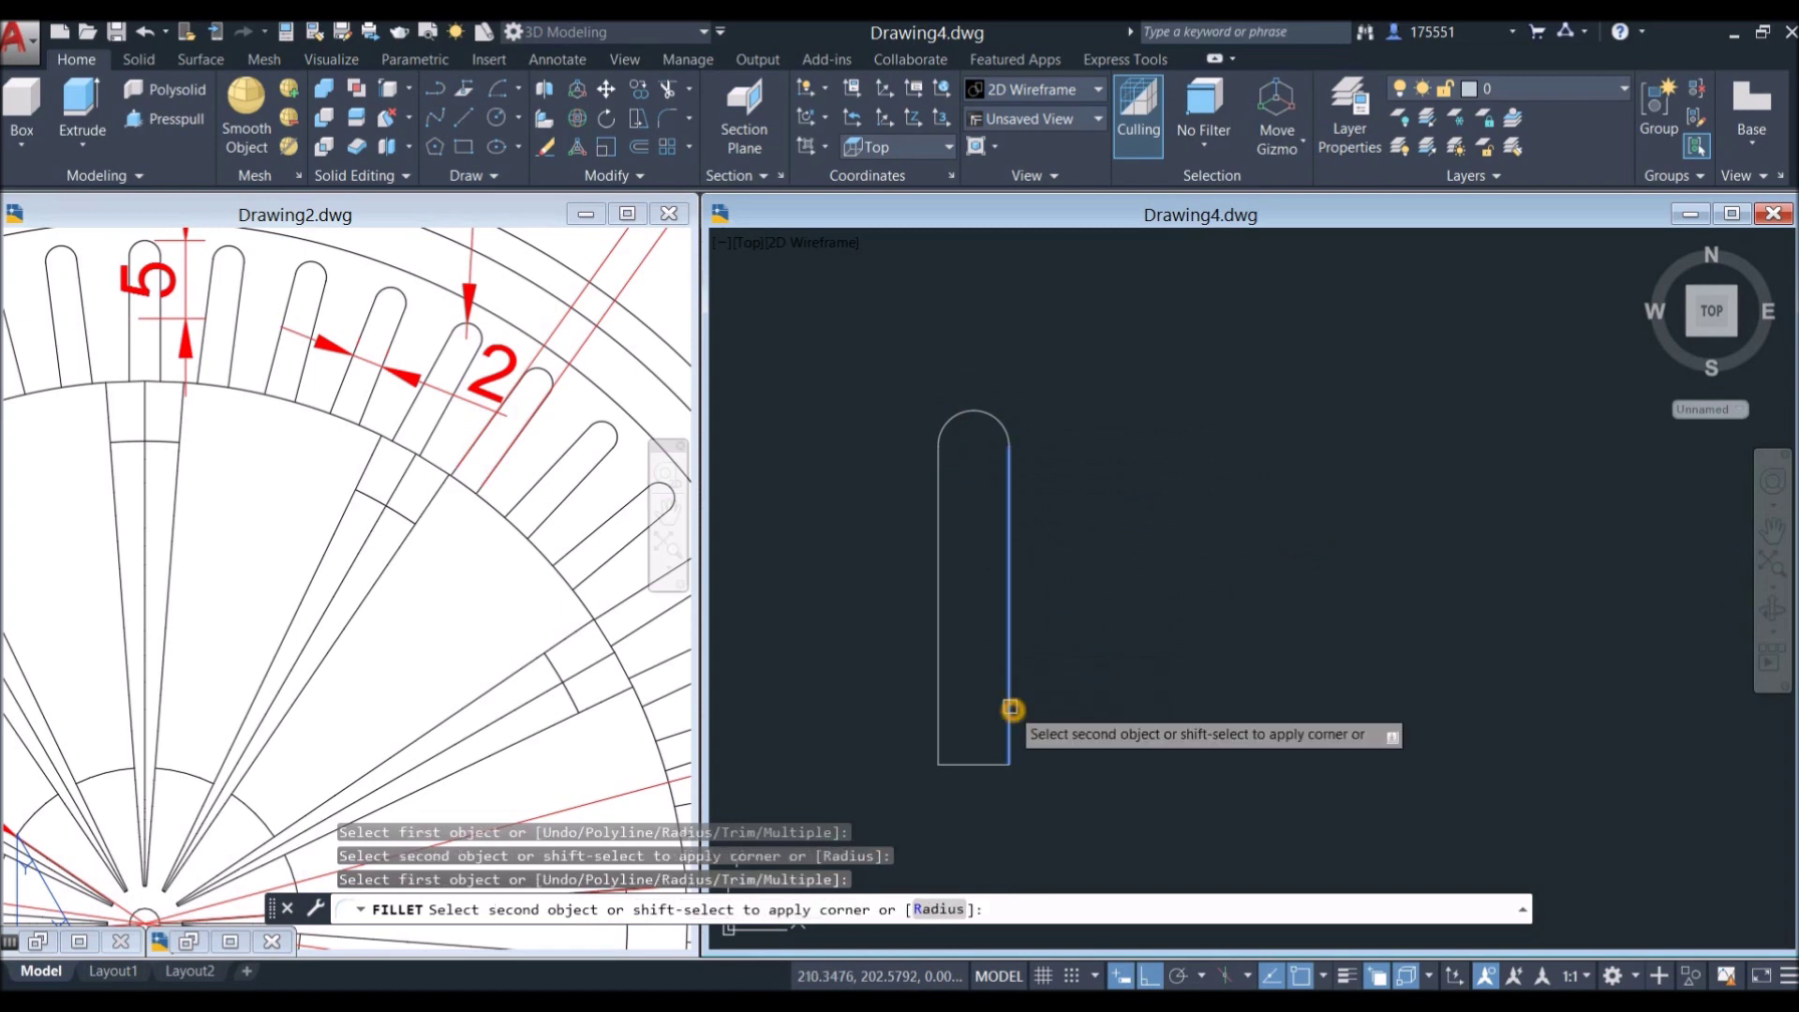
left_click(980, 761)
left_click(944, 713)
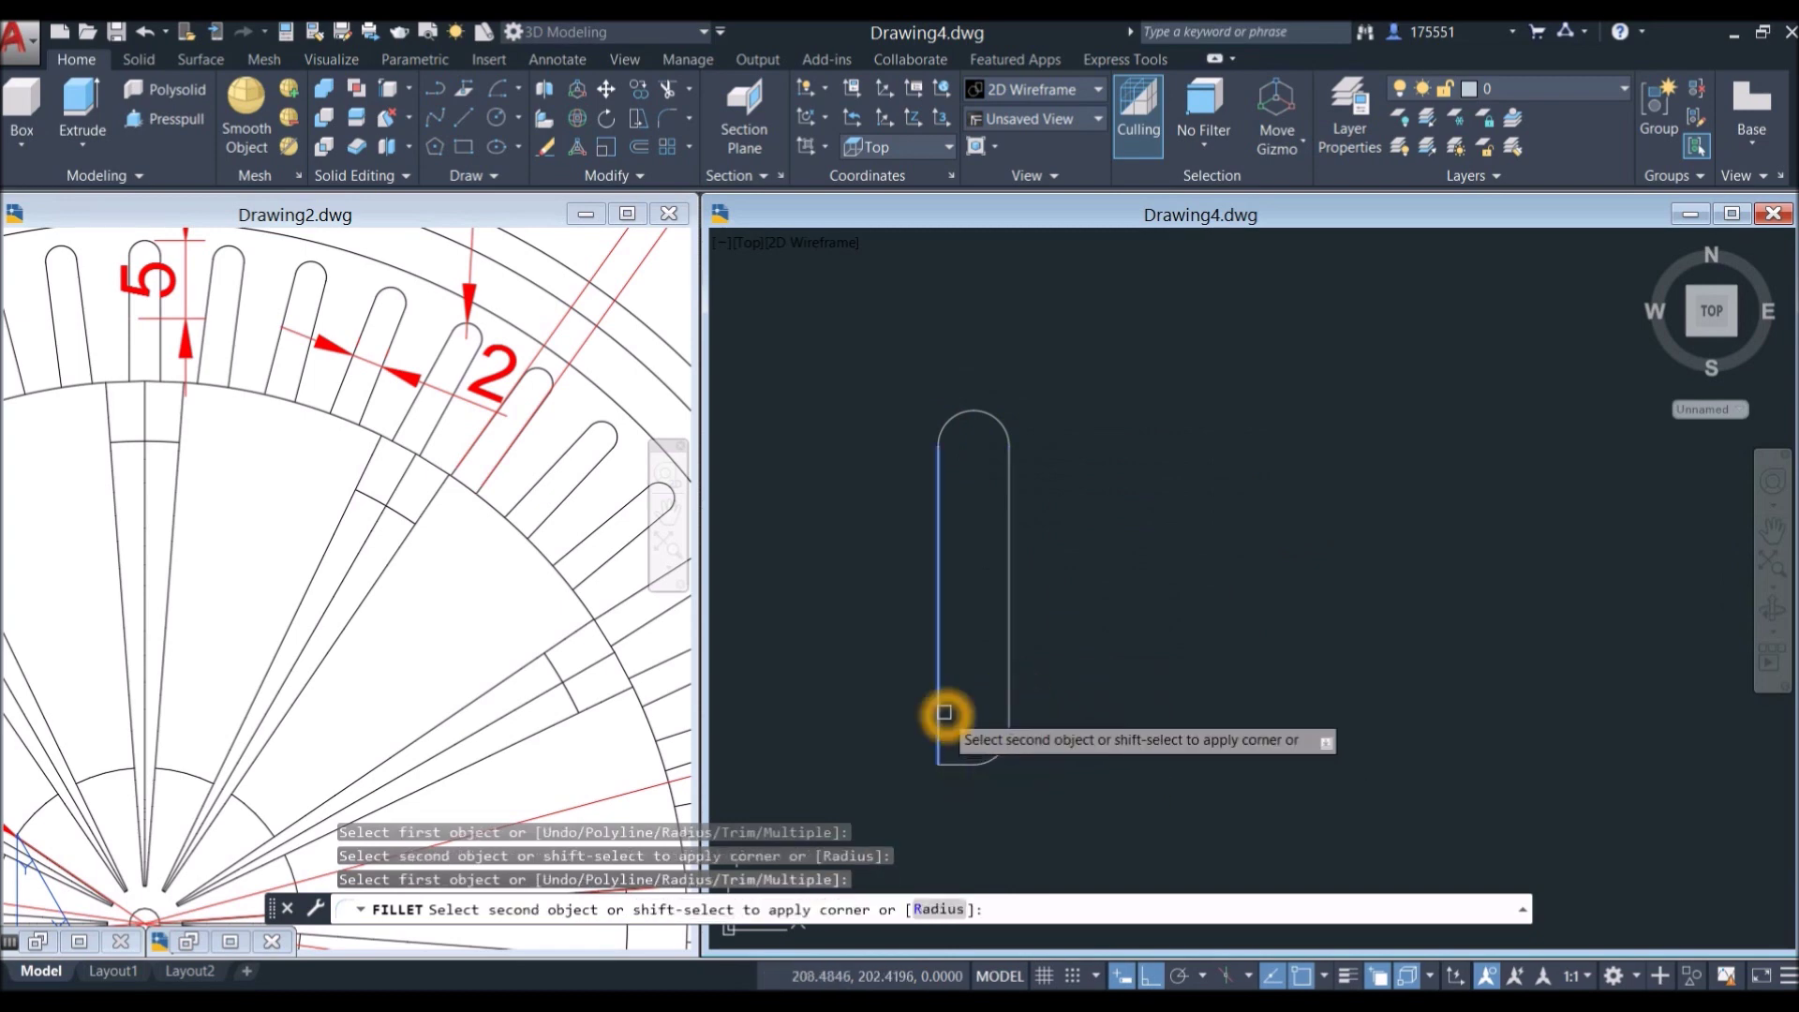
left_click(963, 763)
right_click(1054, 586)
left_click(1078, 596)
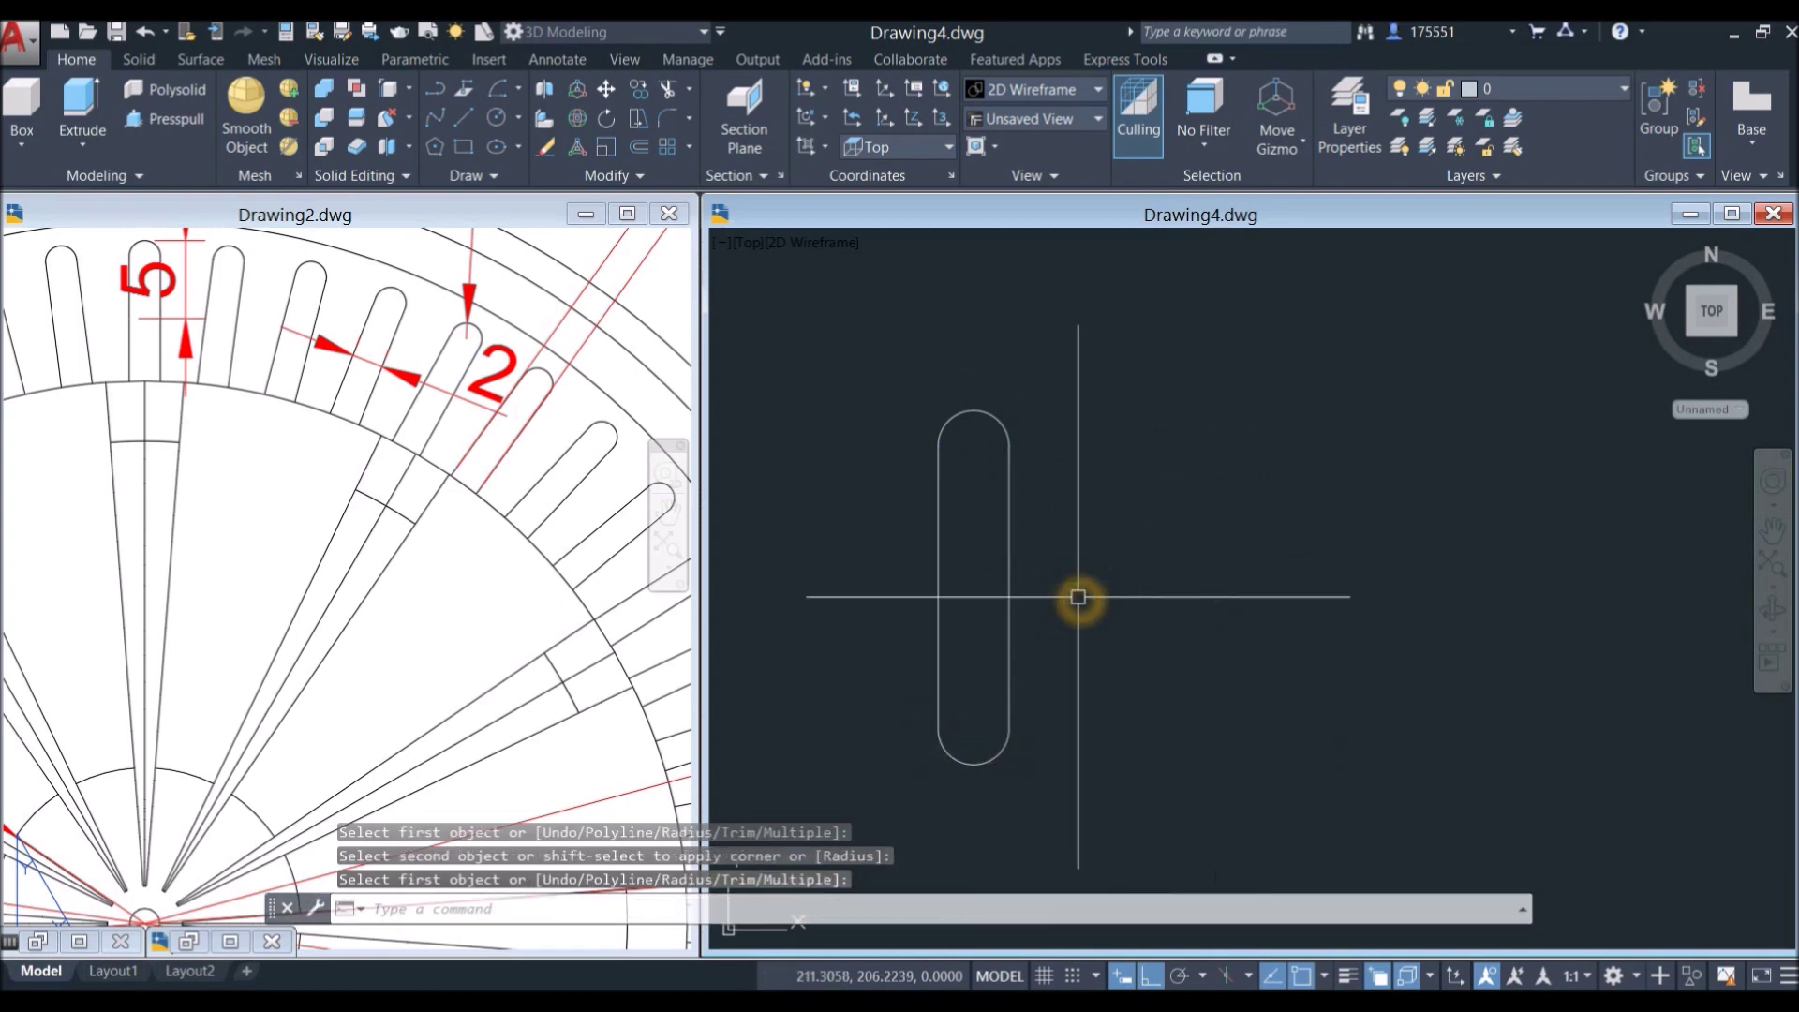
Step: JOIN the slot's arcs and lines into one closed polyline
type("j")
key("Return")
left_click(903, 401)
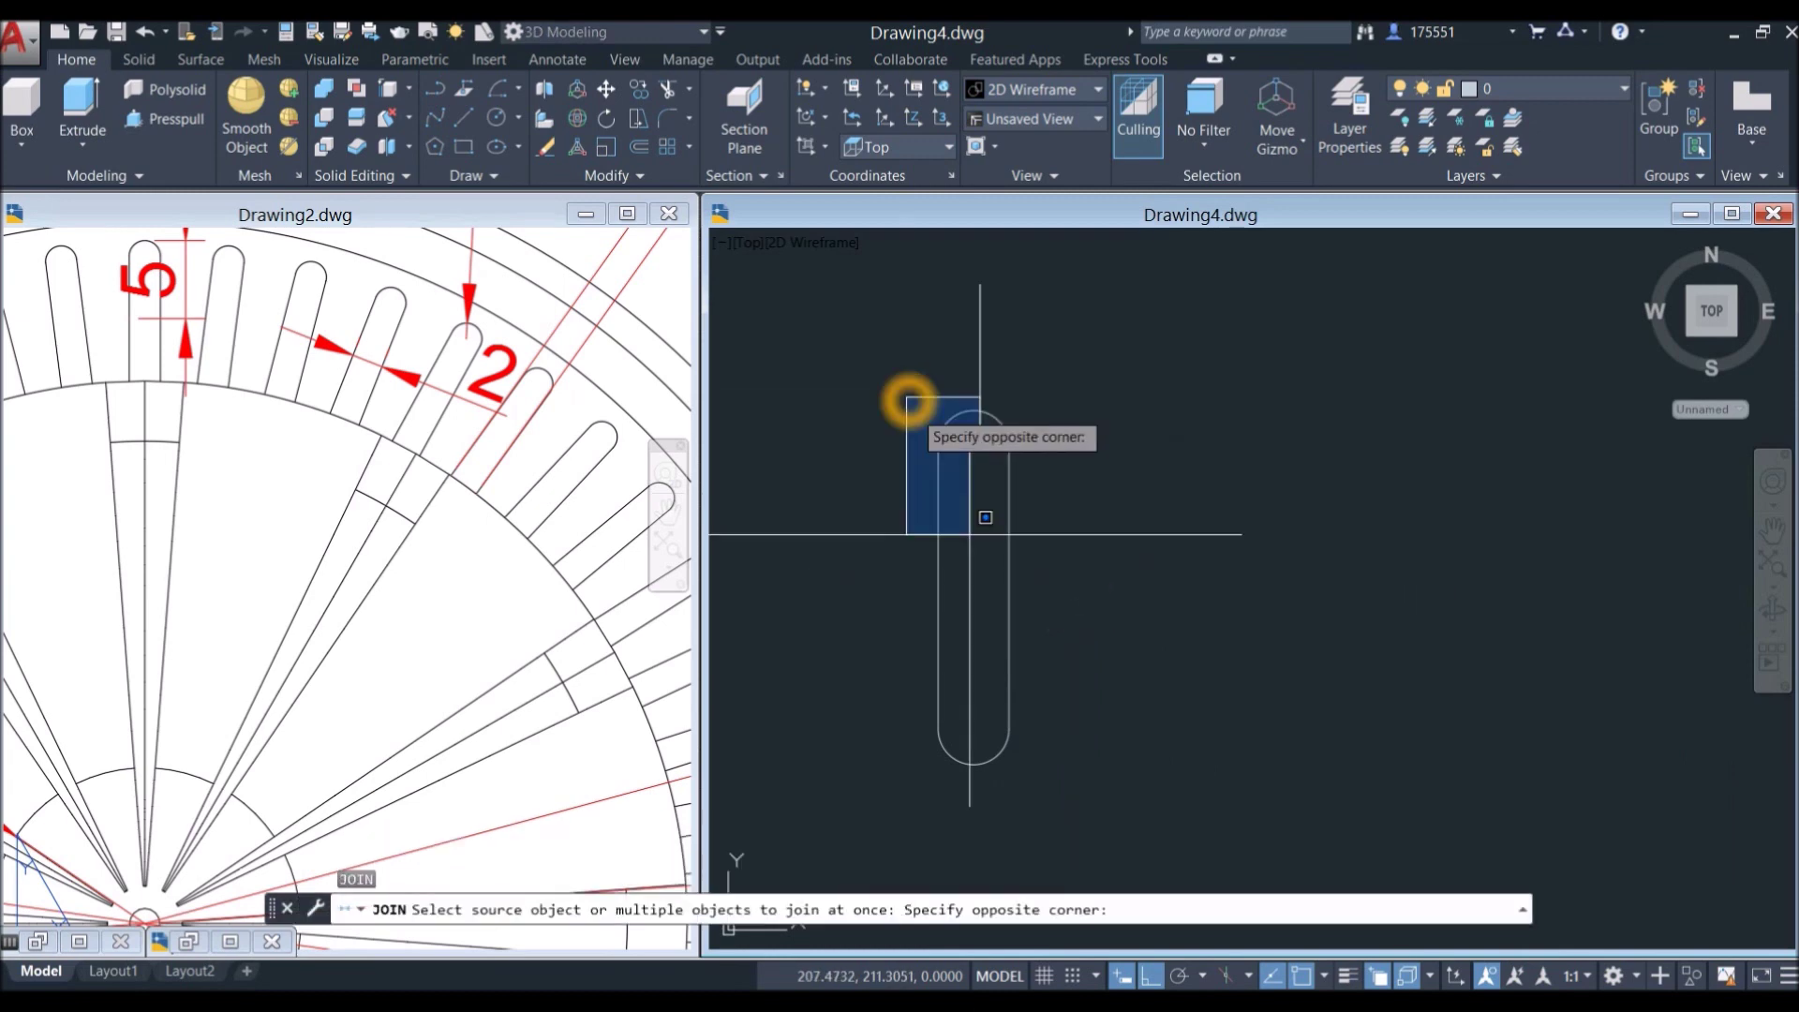
left_click(1076, 825)
right_click(1036, 434)
left_click(999, 422)
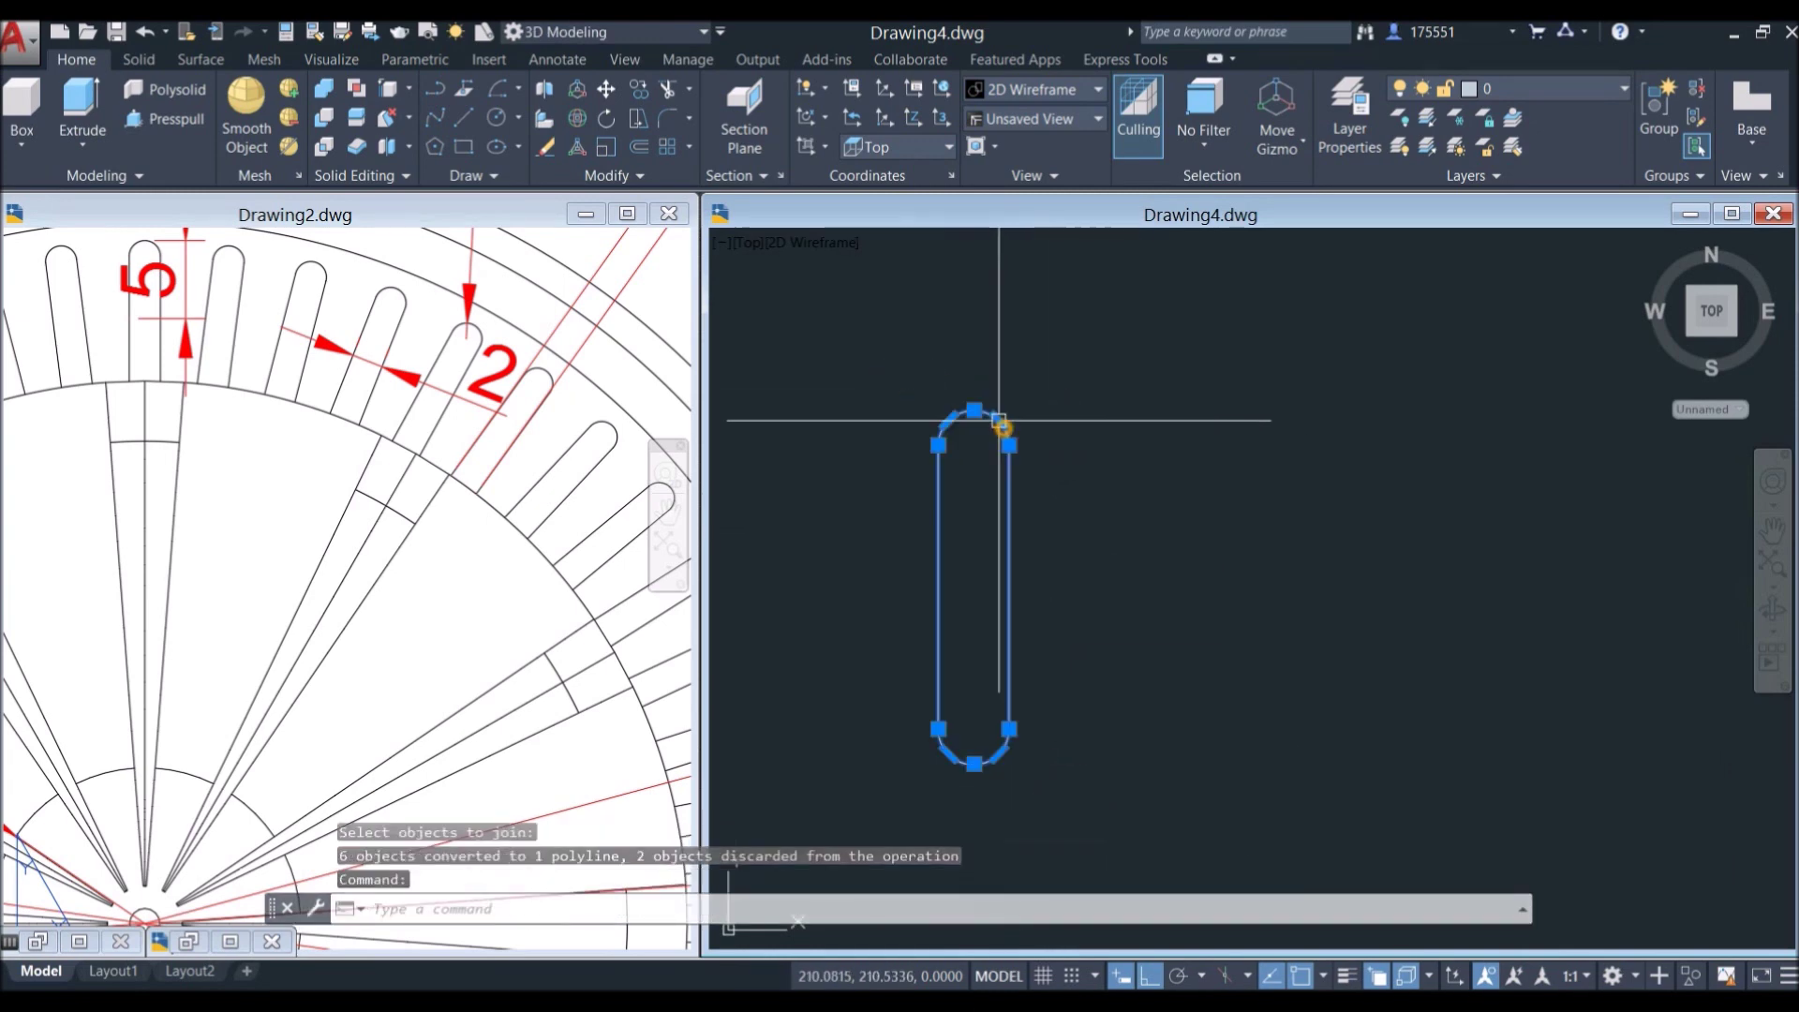
right_click(1068, 317)
Step: Move the slot from its bottom arc centre to the top of the large ring, with polar tracking on
left_click(1122, 492)
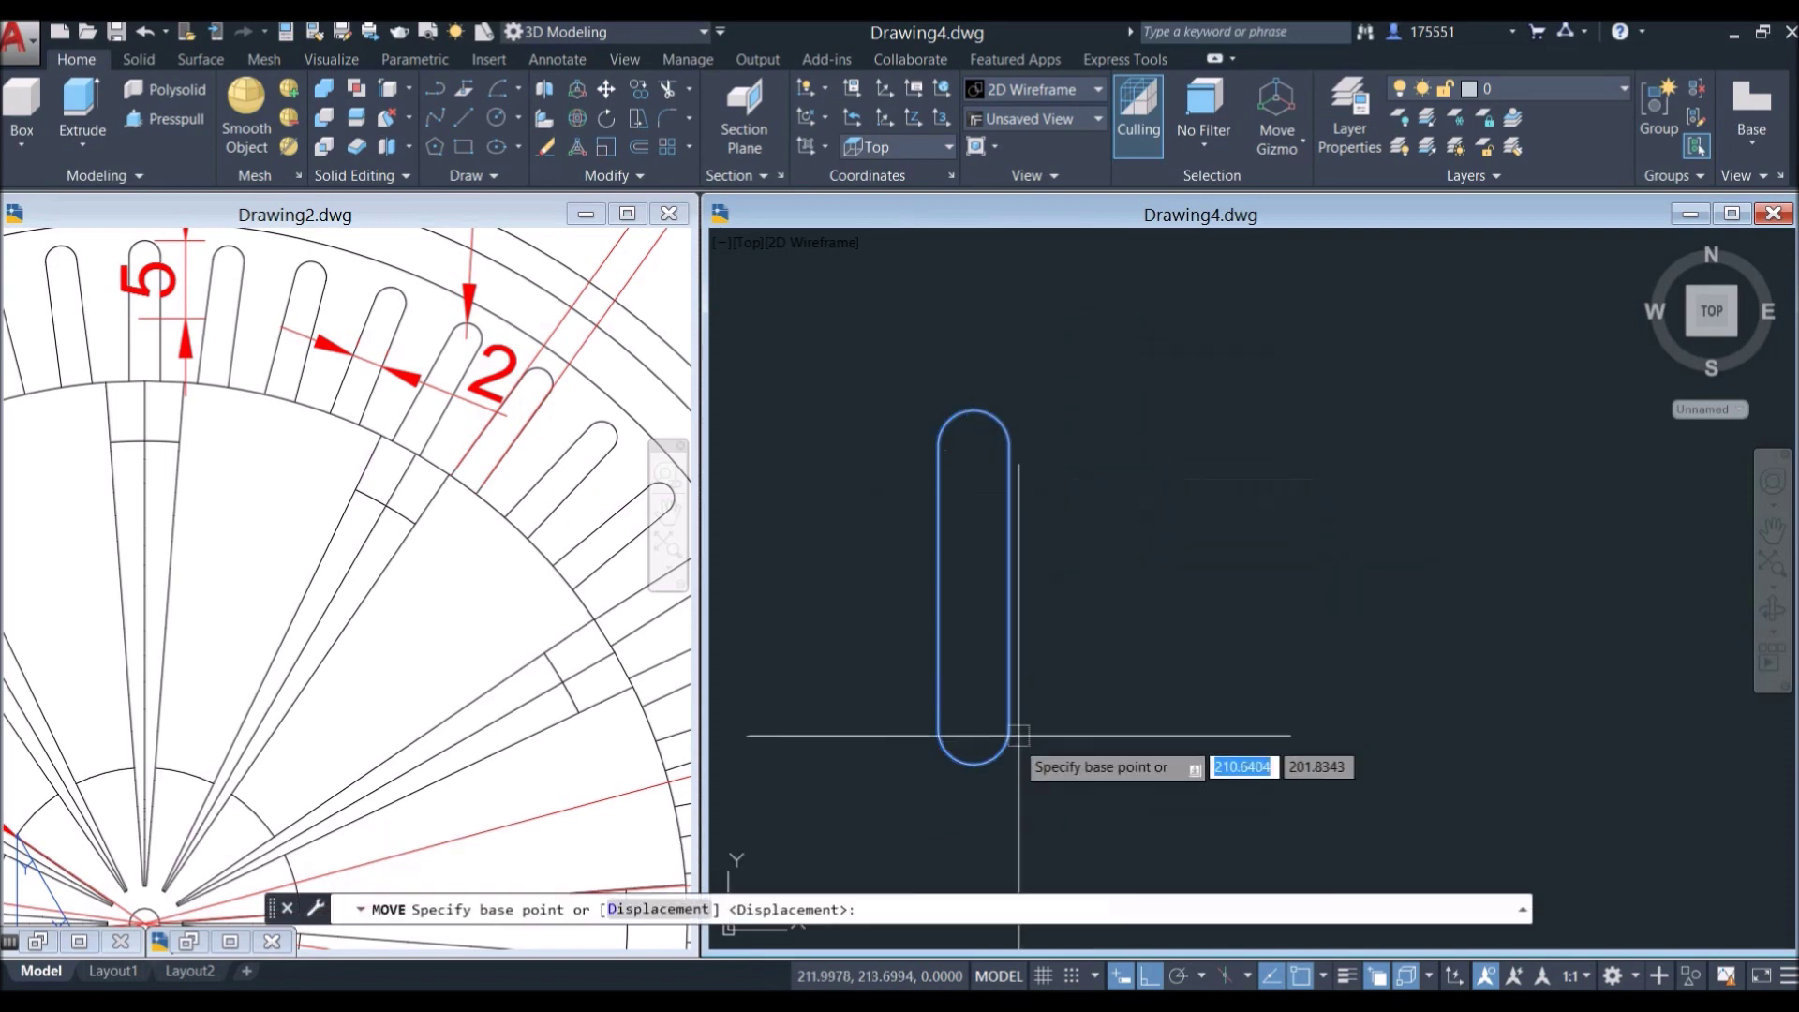
left_click(974, 736)
scroll(1071, 623, "down", 3)
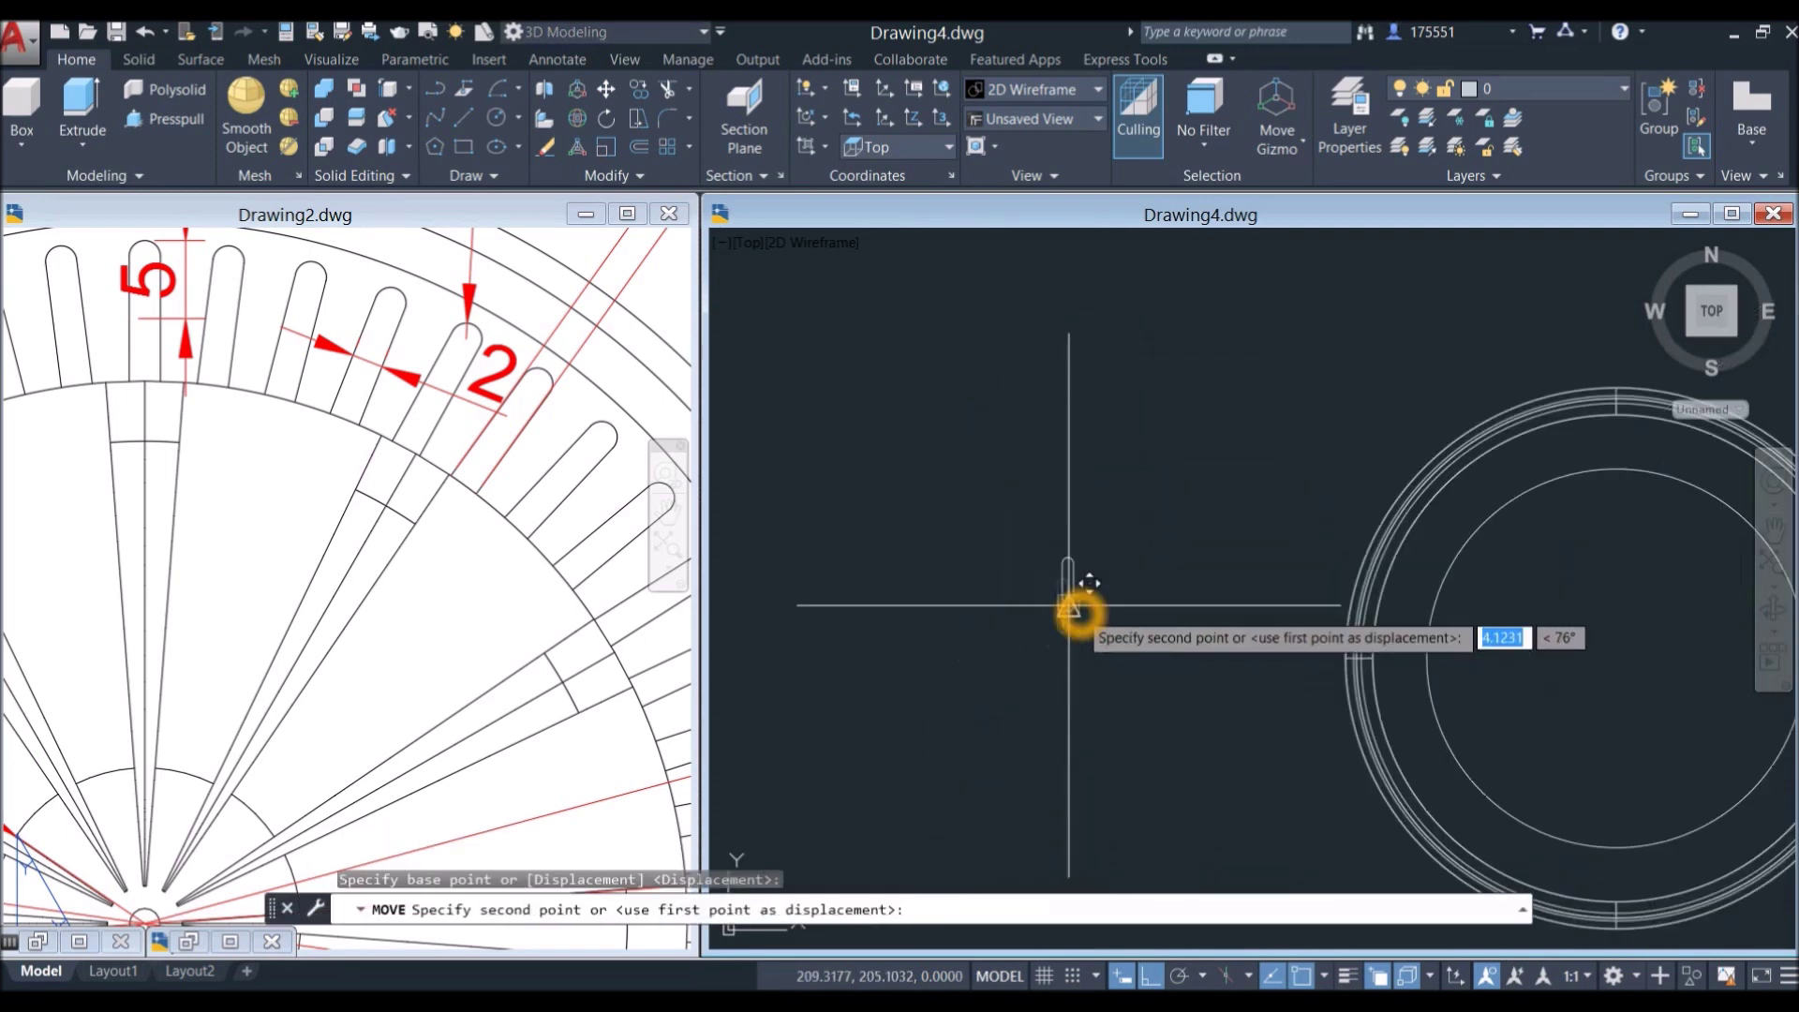
key("F8")
left_click(1180, 976)
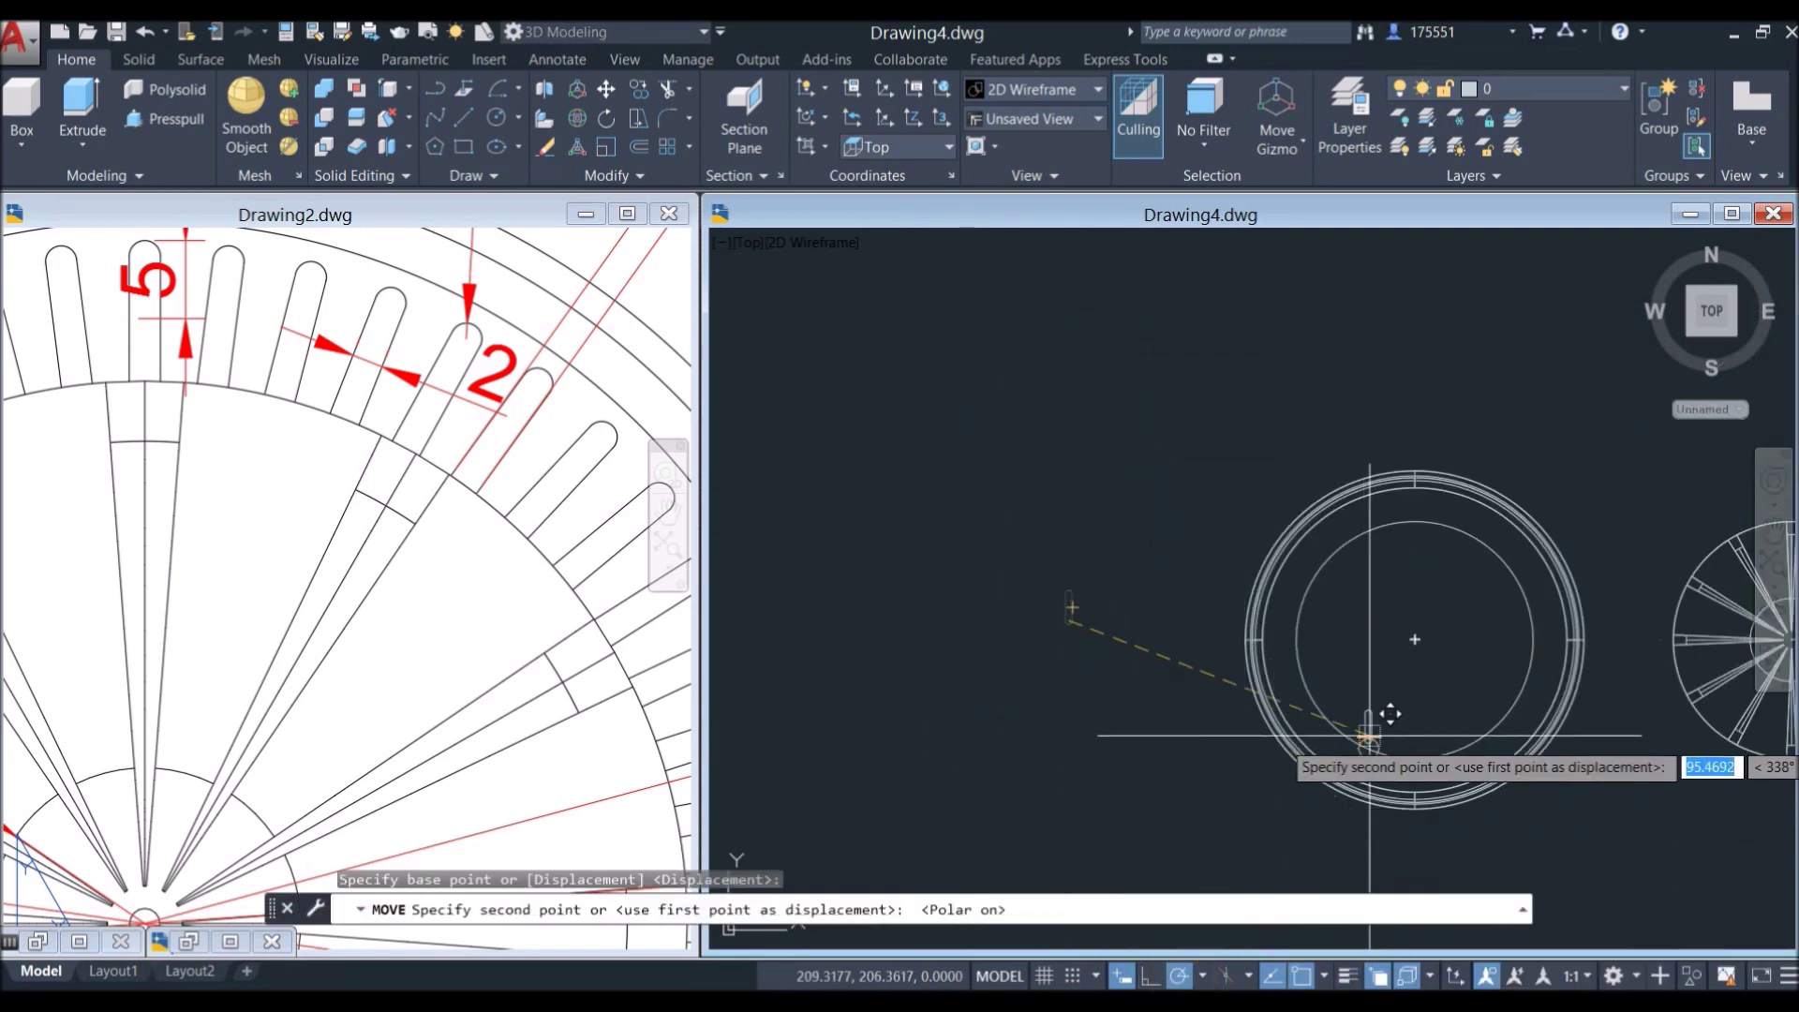
middle_click_drag(1368, 733, 1083, 696)
scroll(1125, 489, "up", 3)
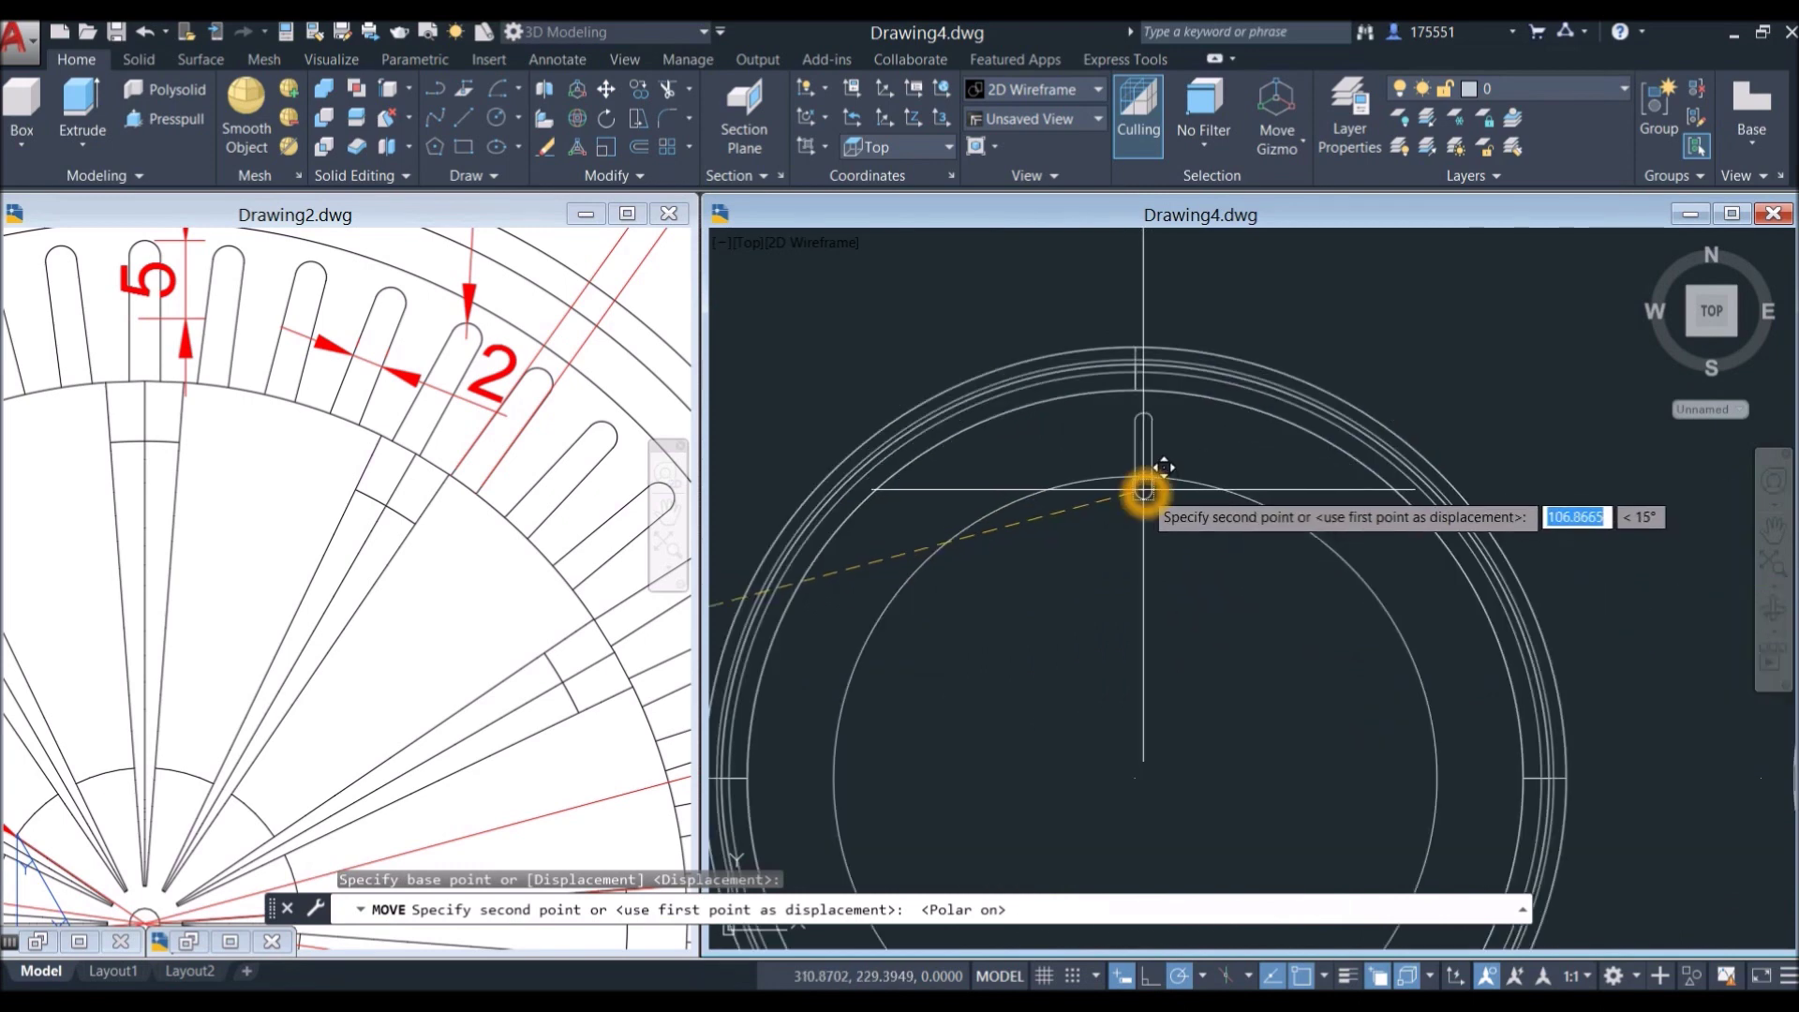
left_click(1136, 478)
scroll(1093, 462, "down", 4)
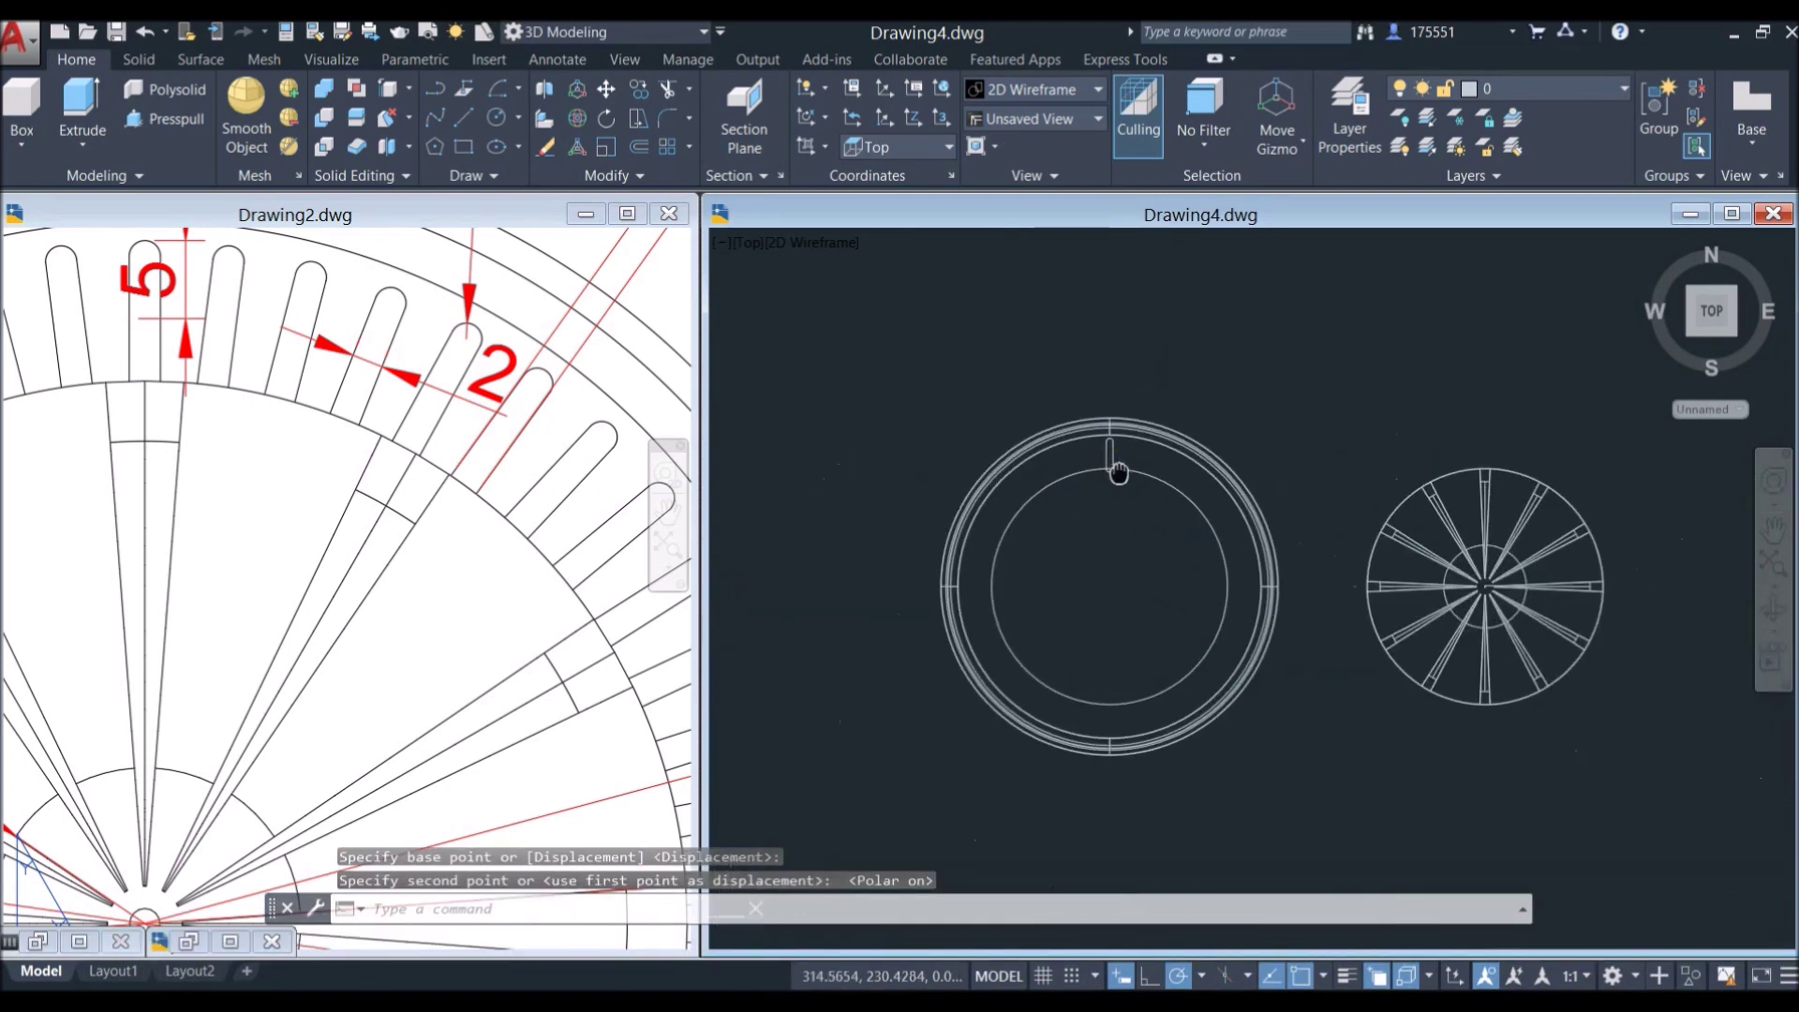
Step: Compare the slot's placement against the top view in reference Drawing2
left_click(386, 618)
scroll(386, 618, "down", 5)
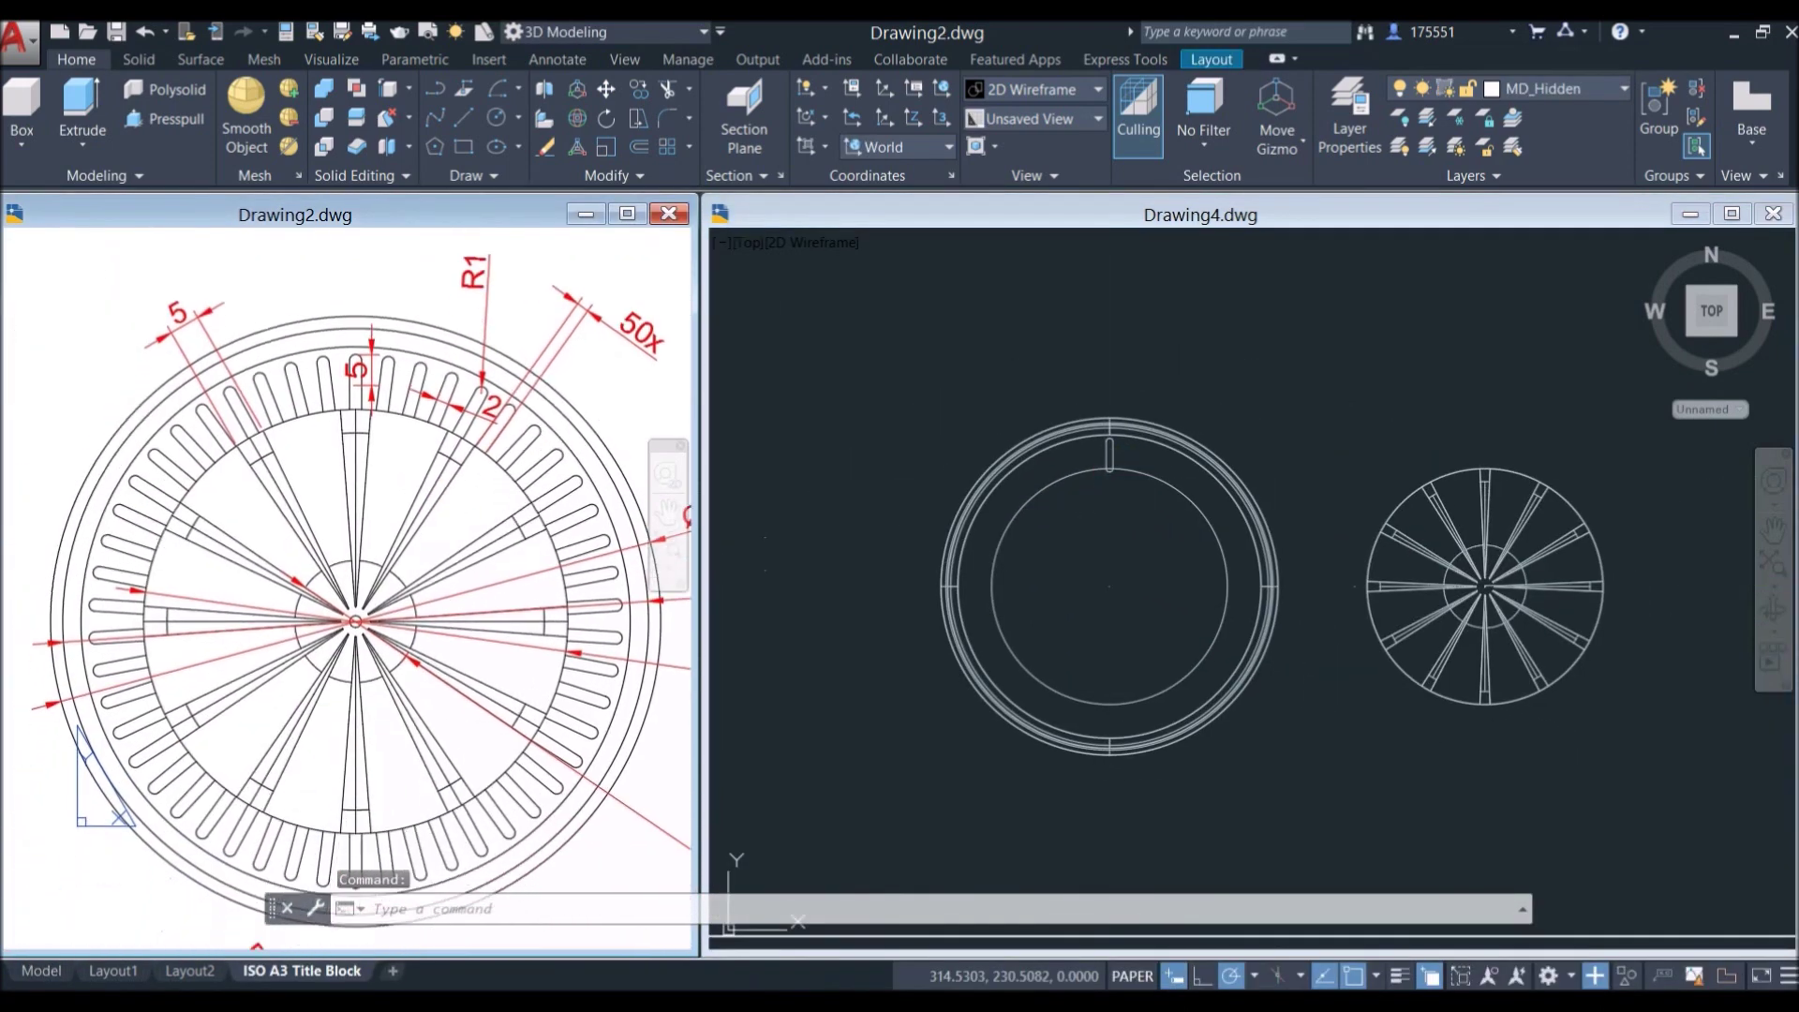
left_click(1049, 566)
scroll(1092, 490, "up", 3)
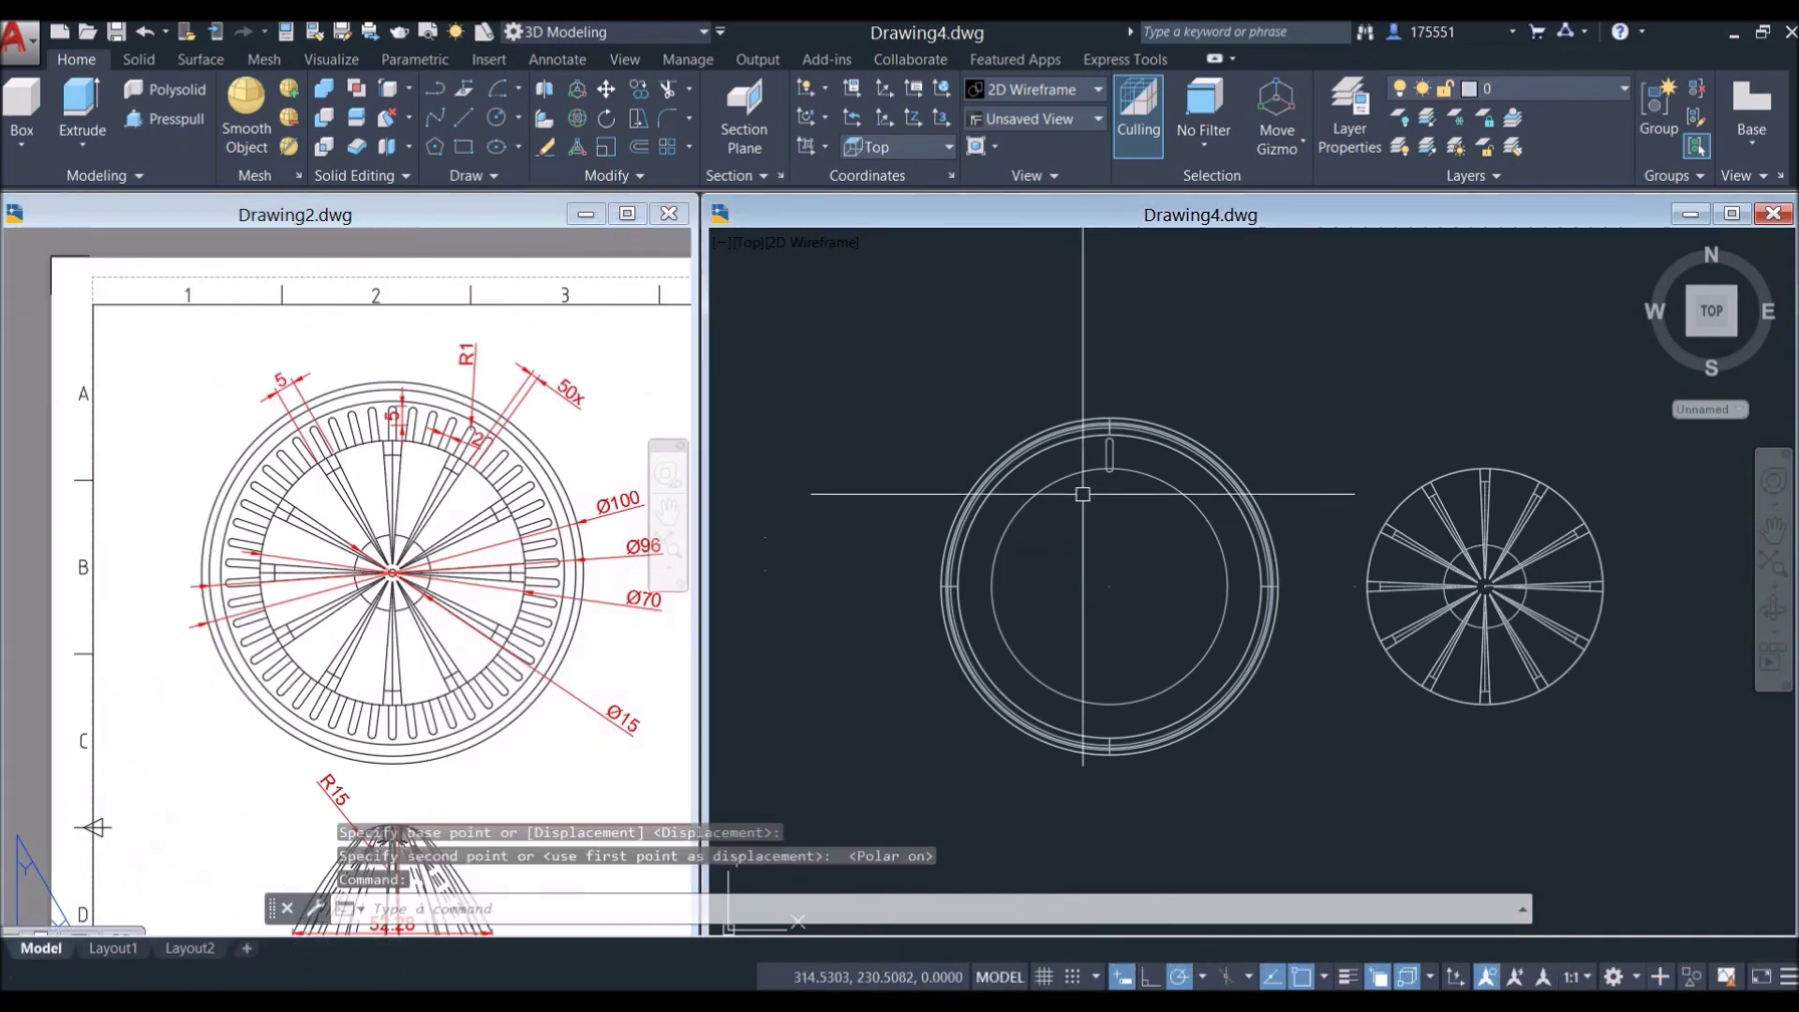
left_click(1110, 443)
left_click(551, 511)
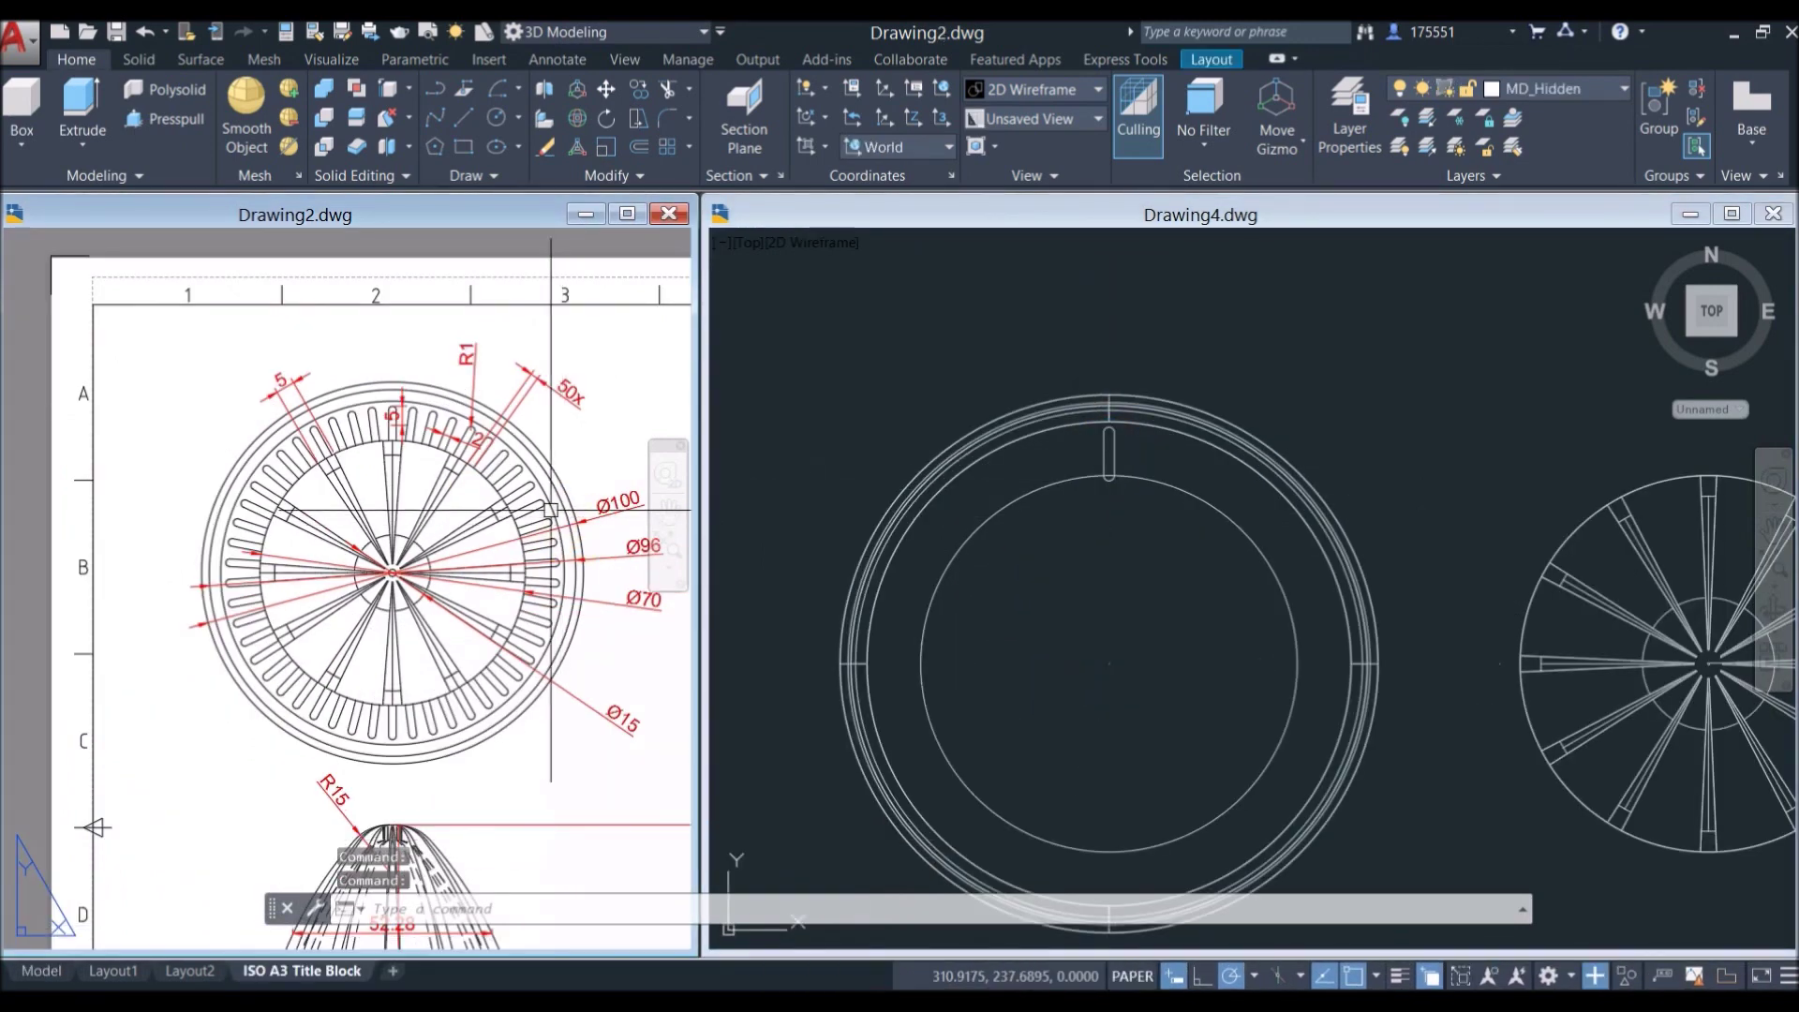
middle_click_drag(532, 497, 469, 470)
left_click(1073, 536)
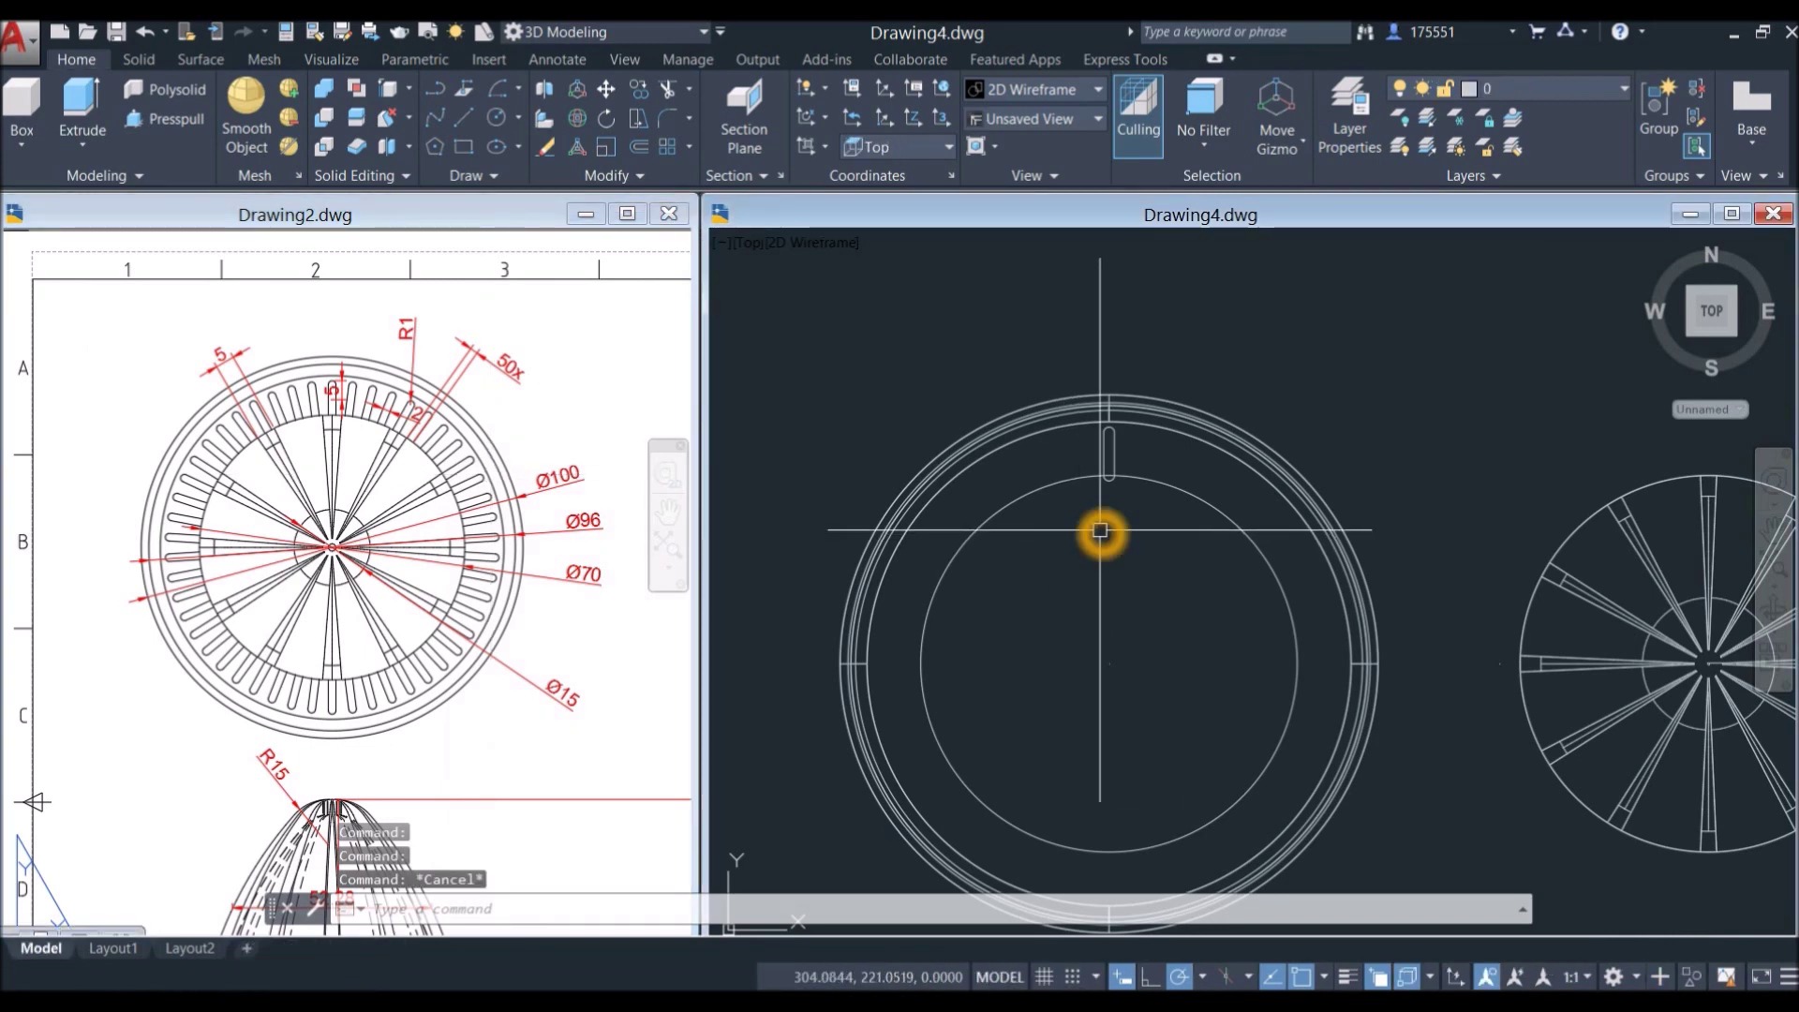
Step: Polar-array the slot 50 times around the ring's centre with ARRAYPOLAR
type("ar")
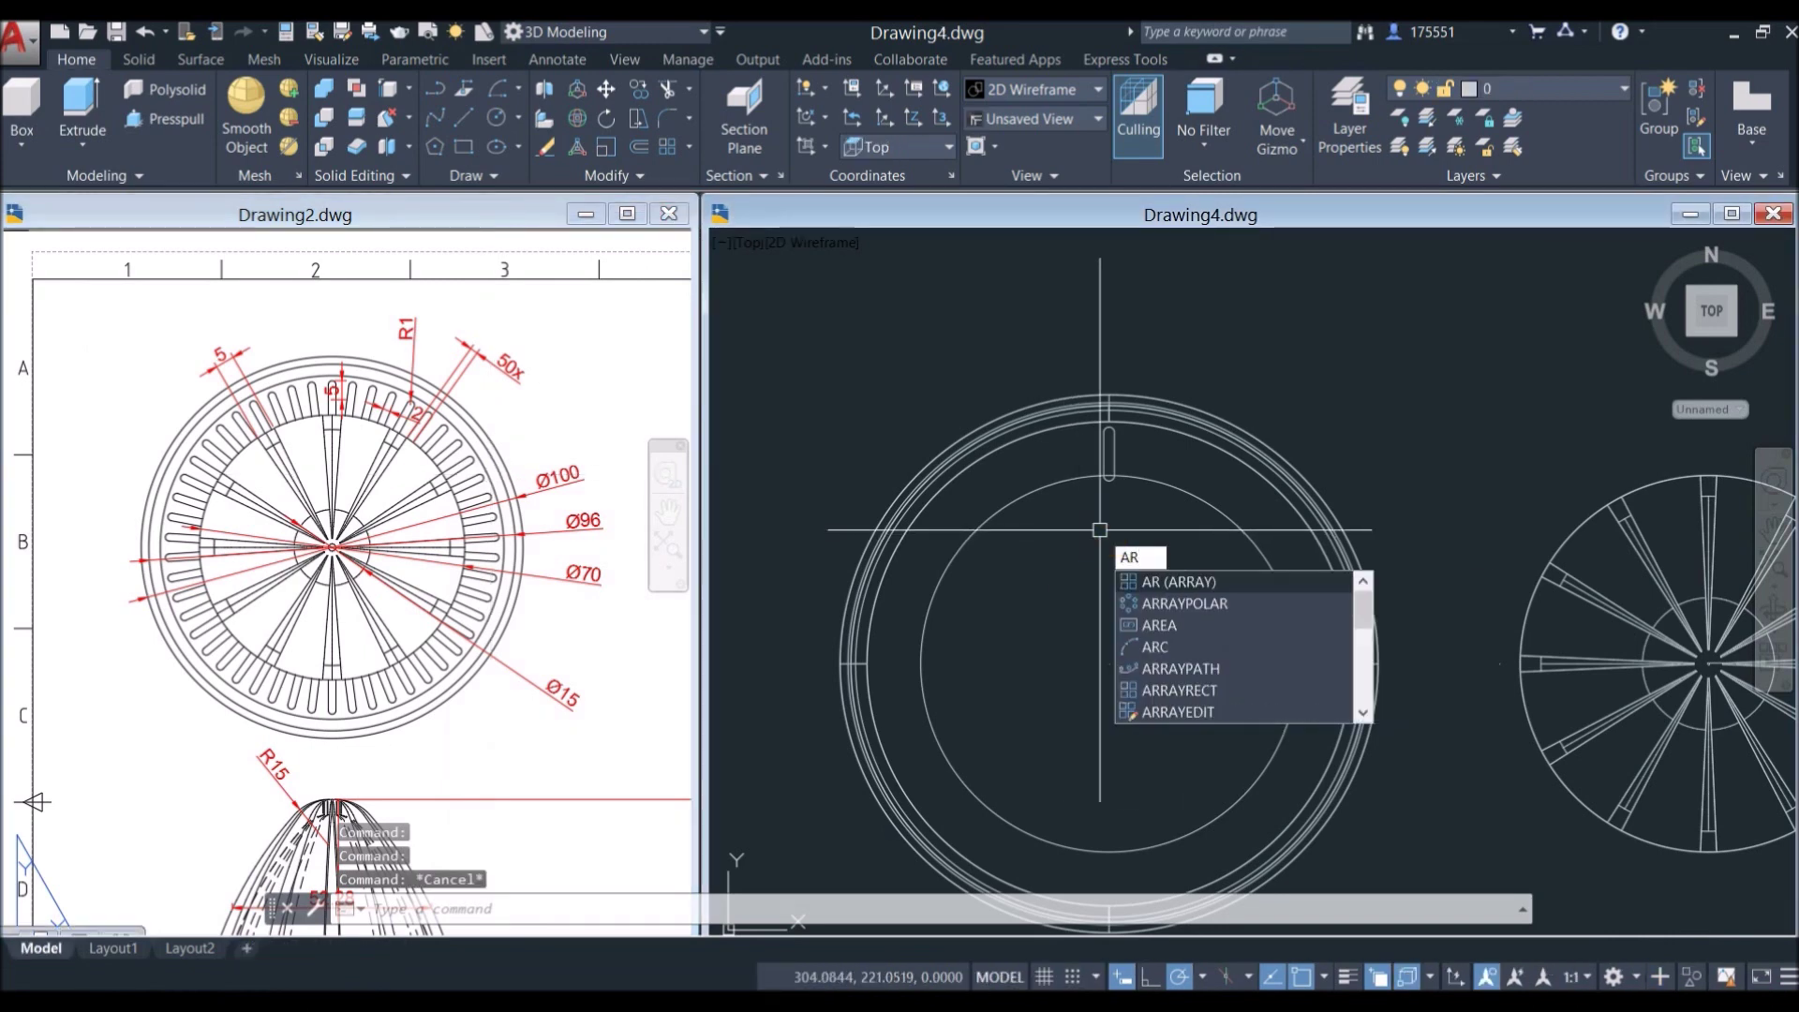
key("Down")
key("Return")
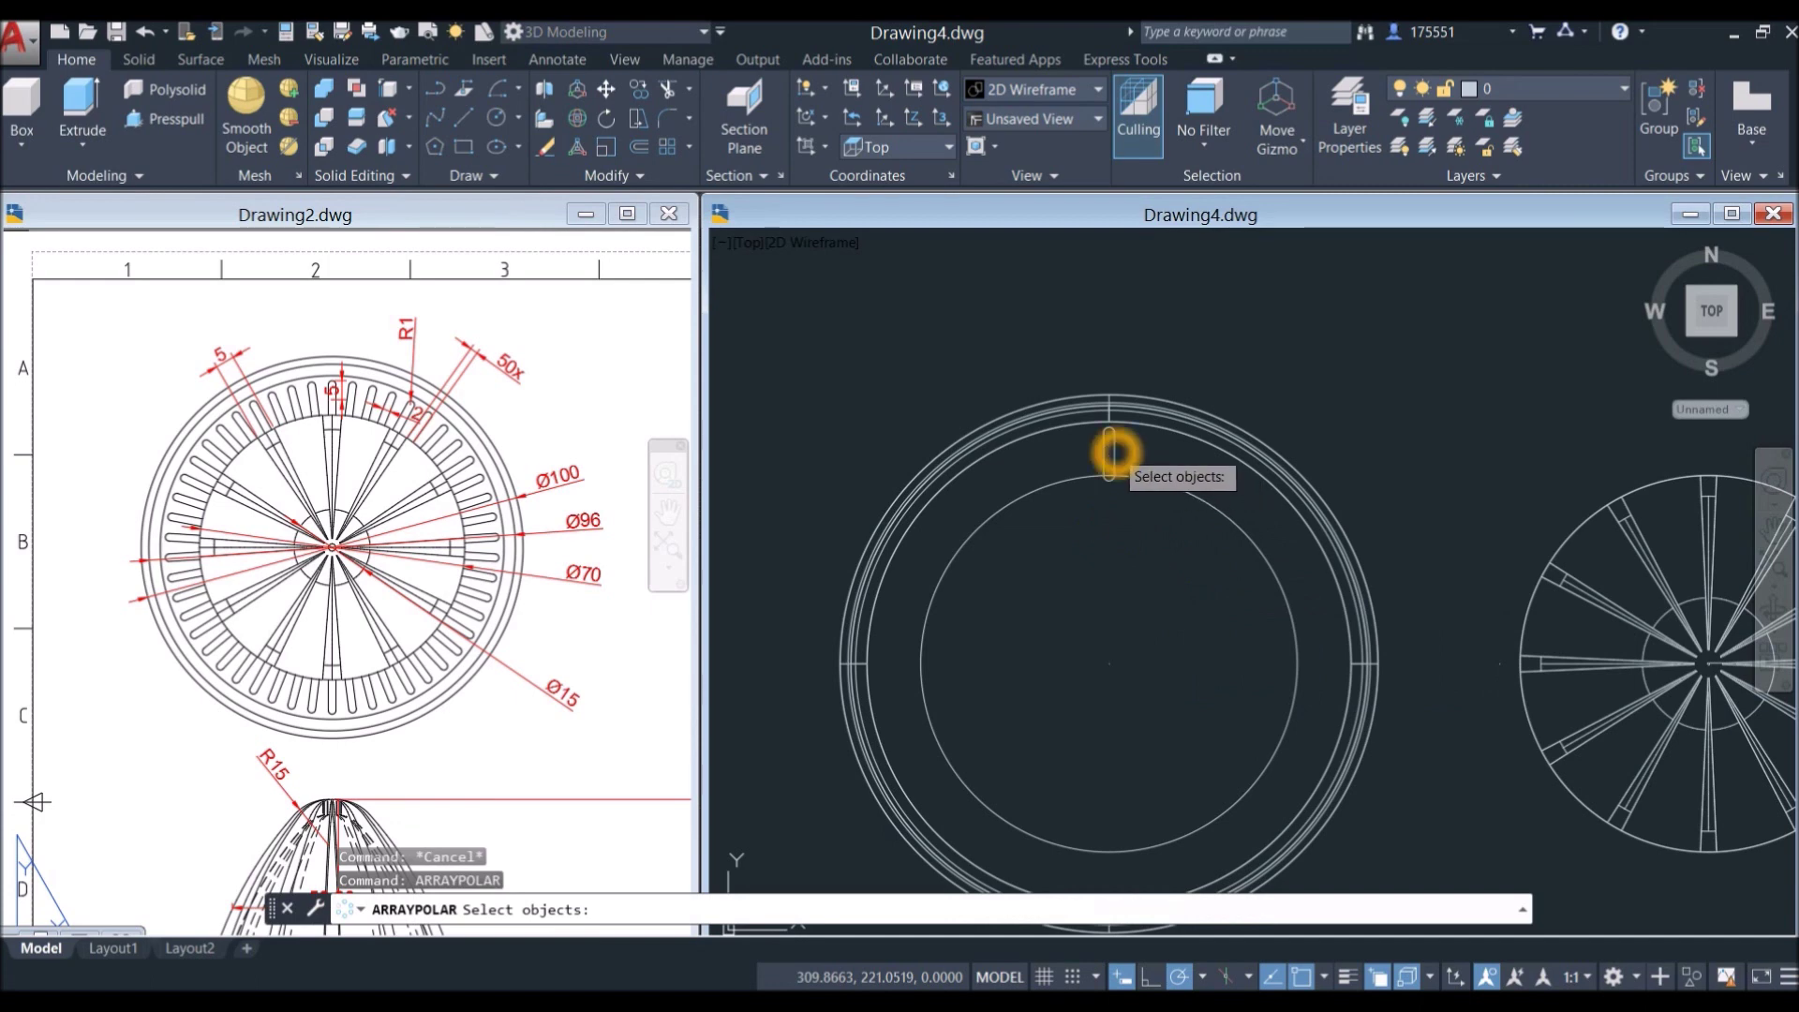
left_click(1110, 453)
key("Return")
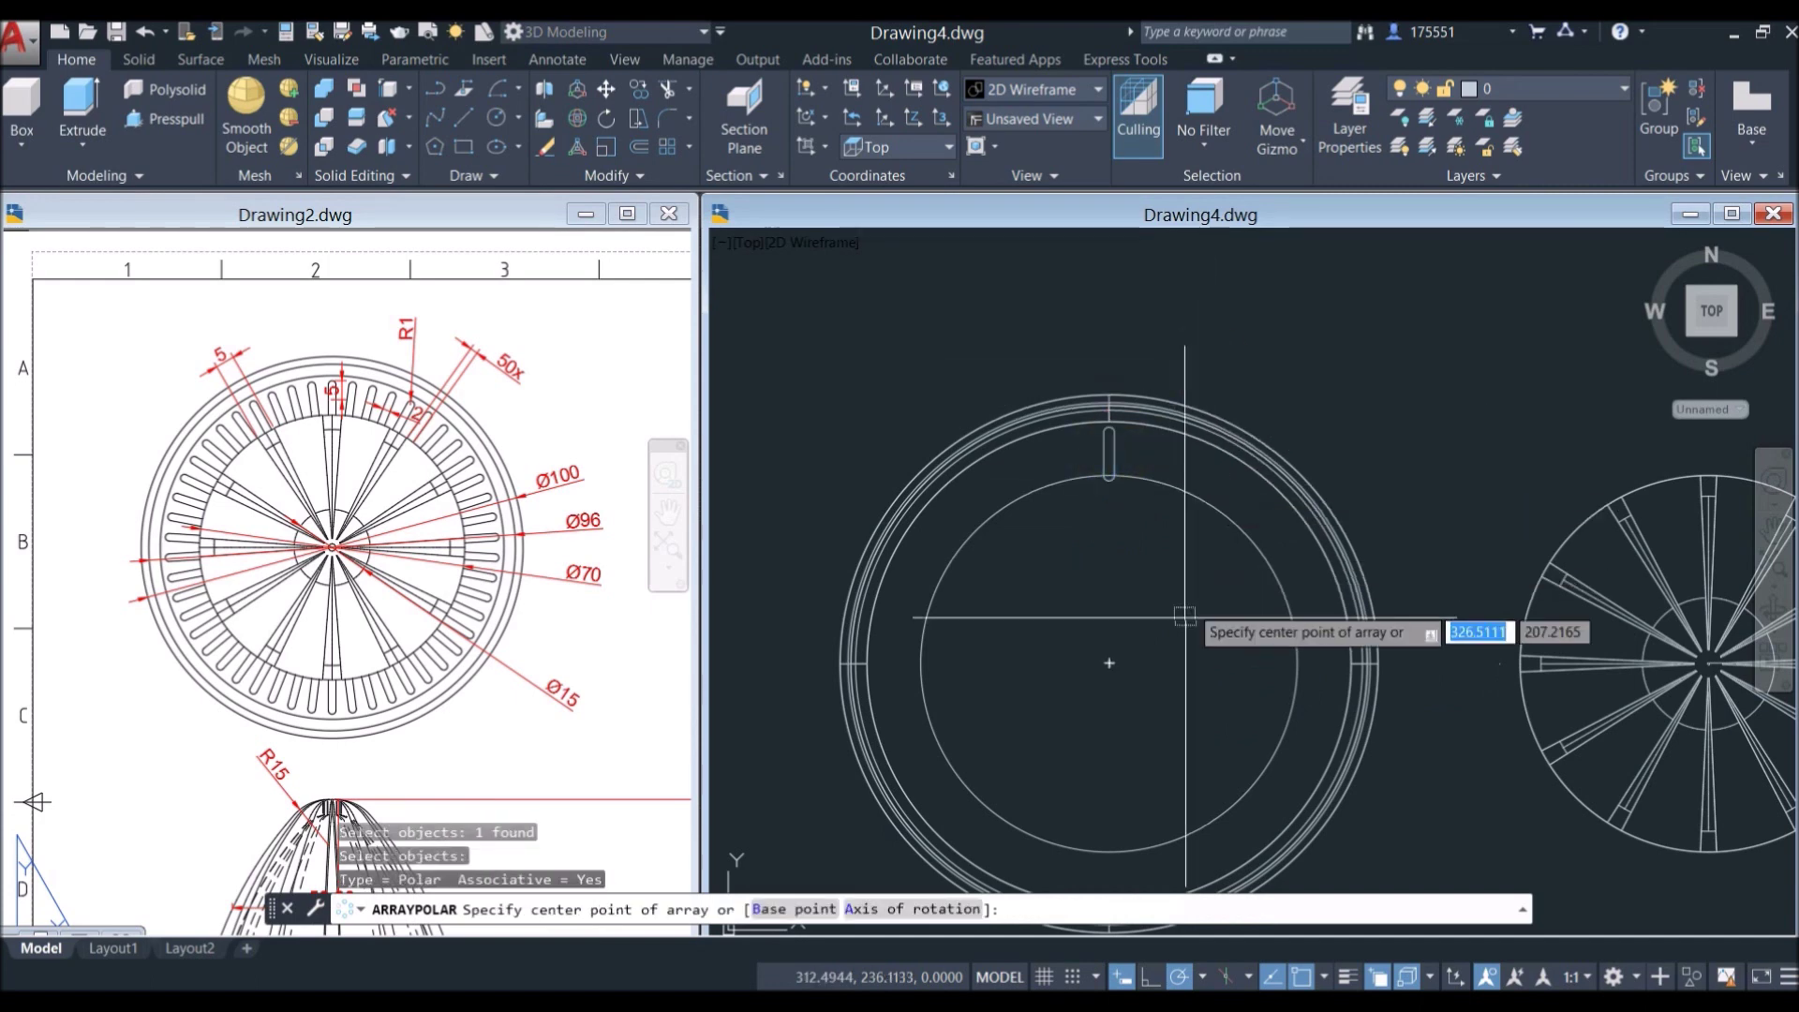
left_click(1111, 664)
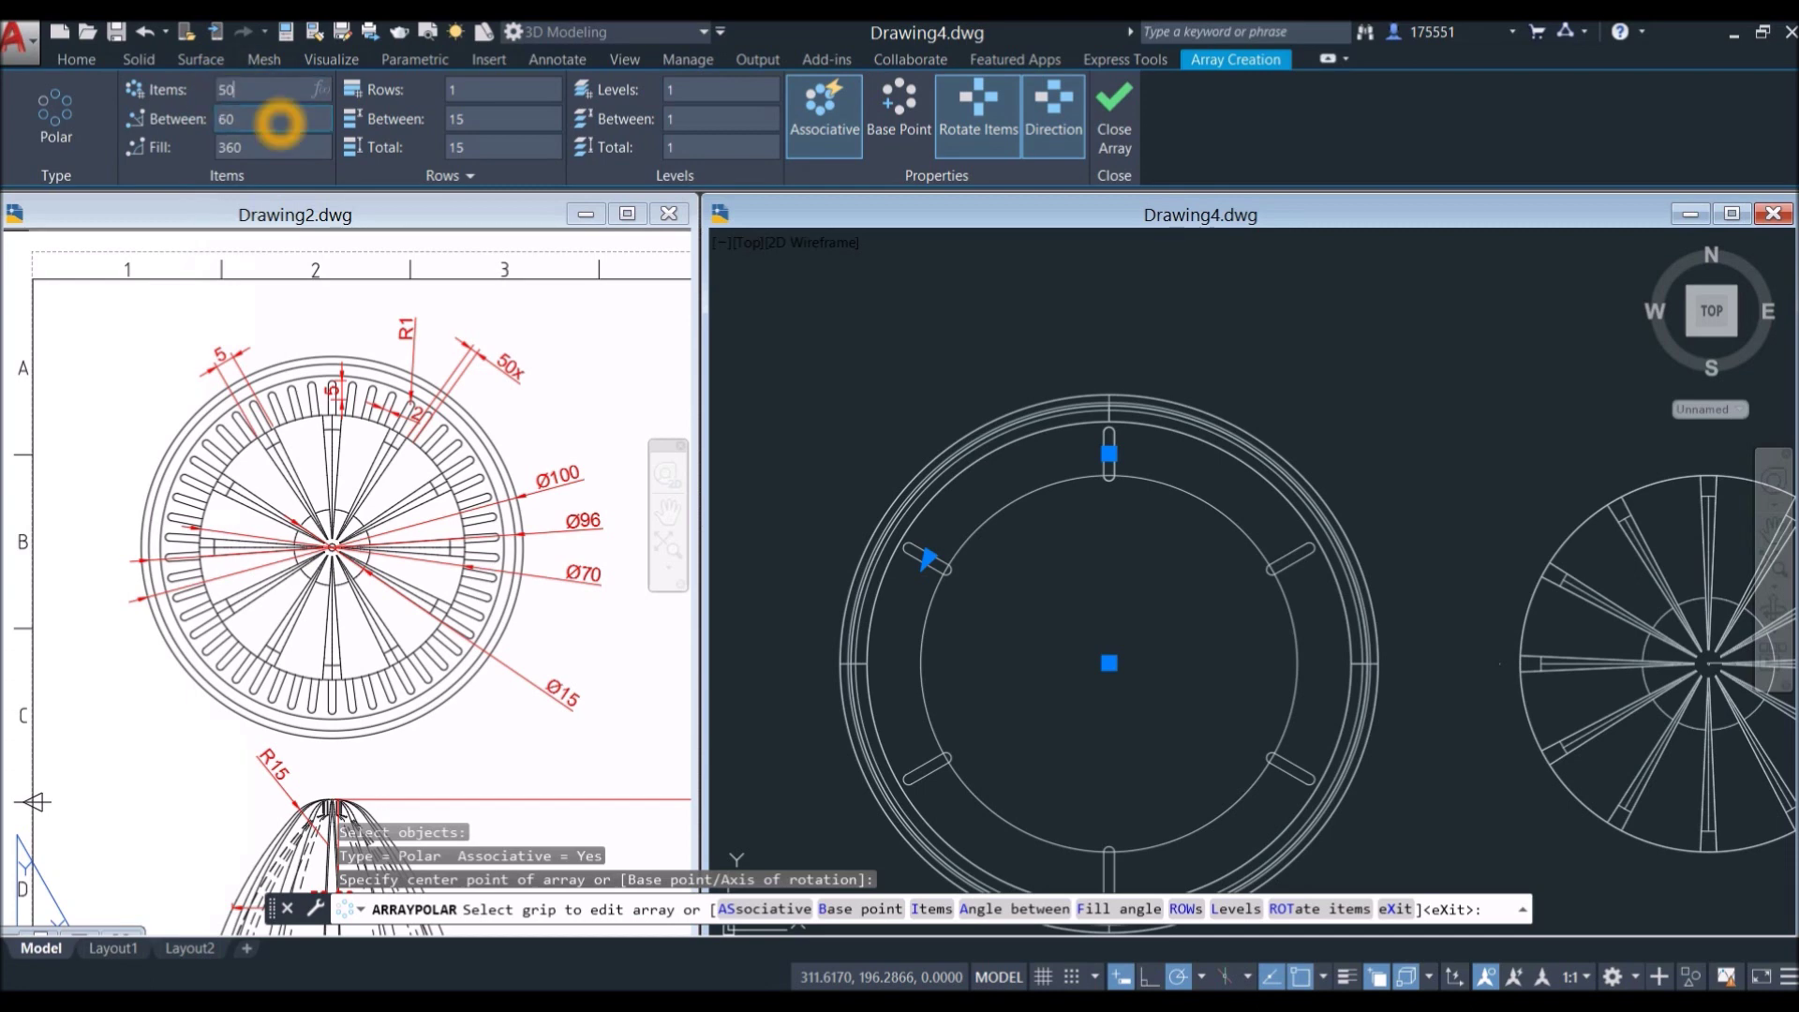
key("Return")
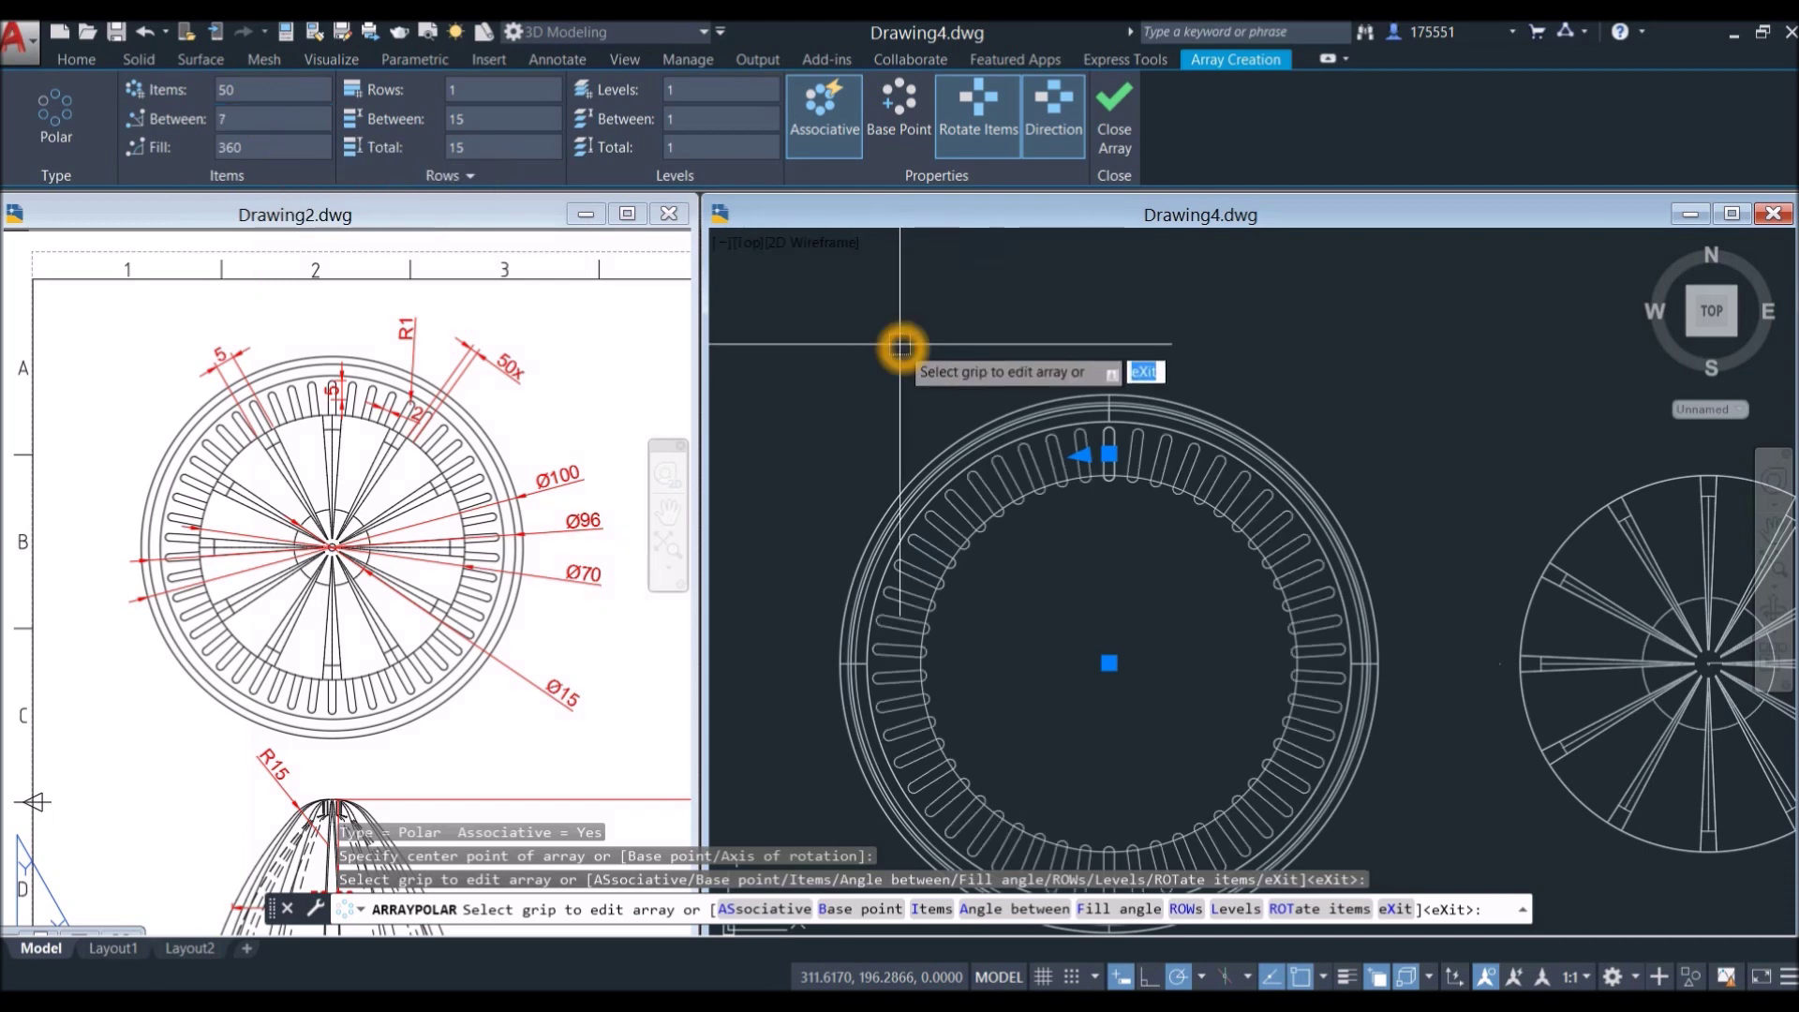
key("Return")
scroll(899, 344, "down", 5)
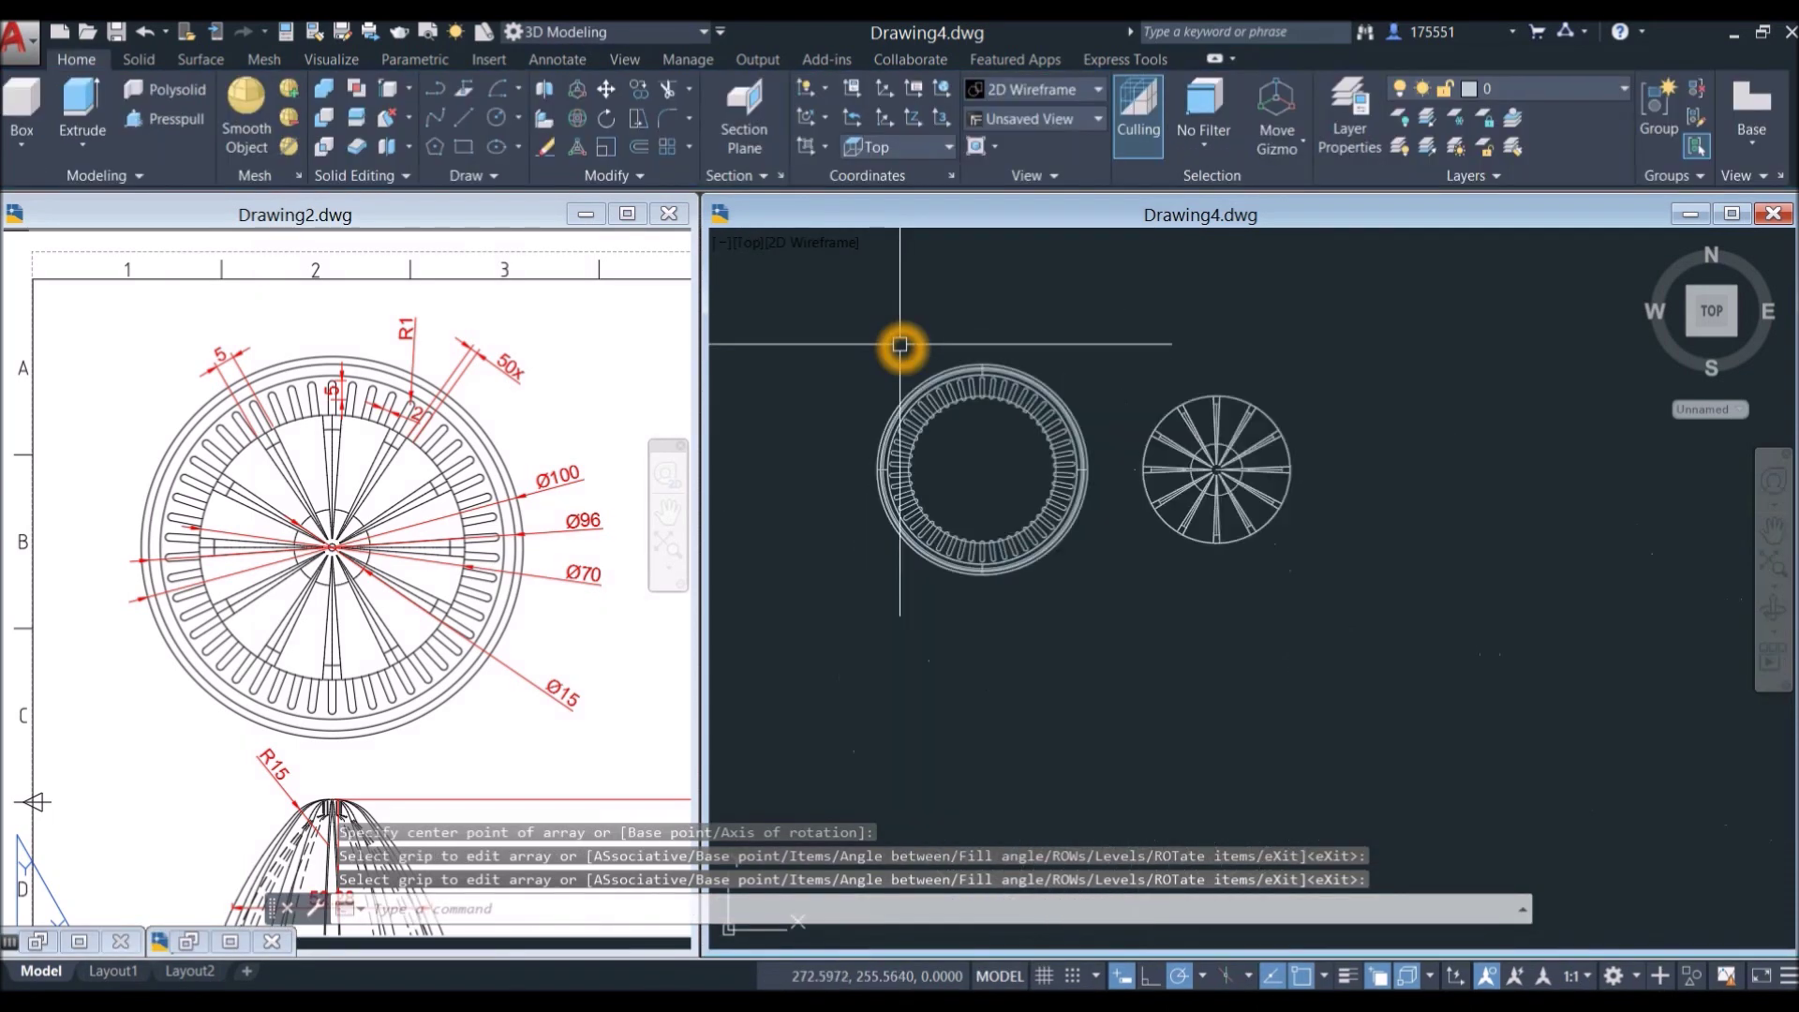
Step: Explode the 50-slot polar array into separate slot outlines
middle_click_drag(965, 443, 1002, 537, "shift")
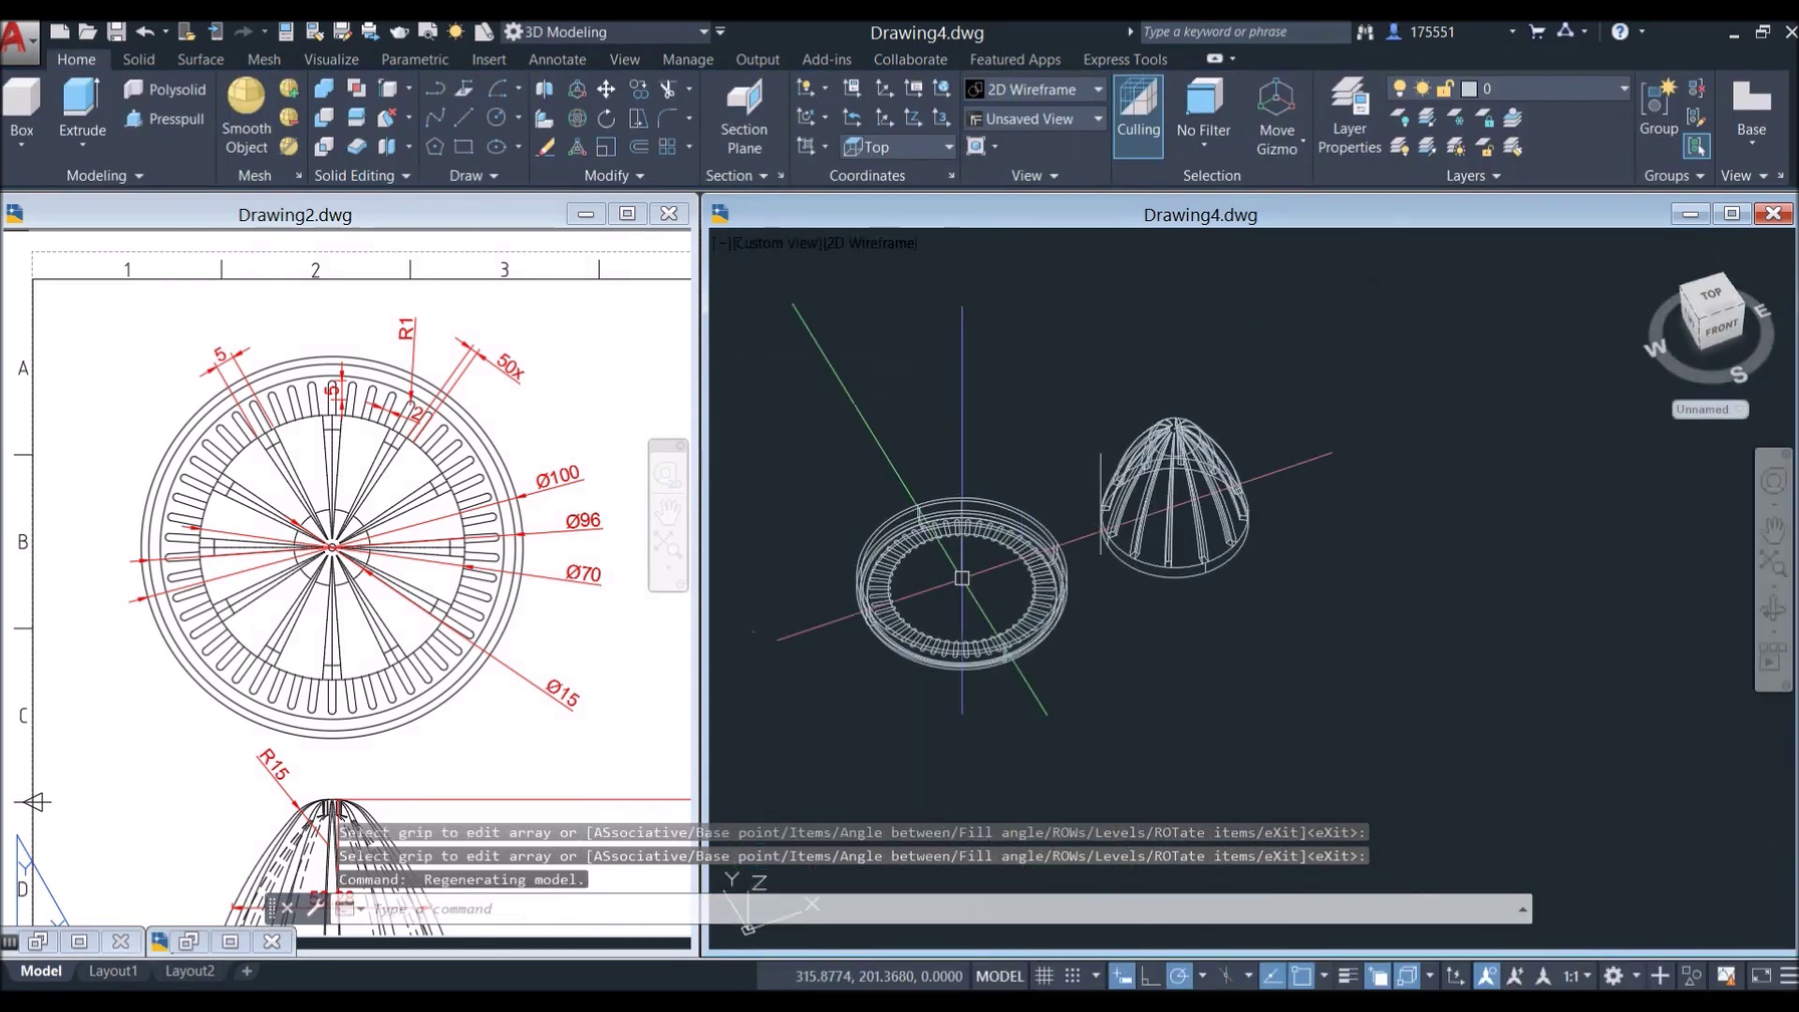
scroll(923, 483, "up", 5)
left_click(891, 465)
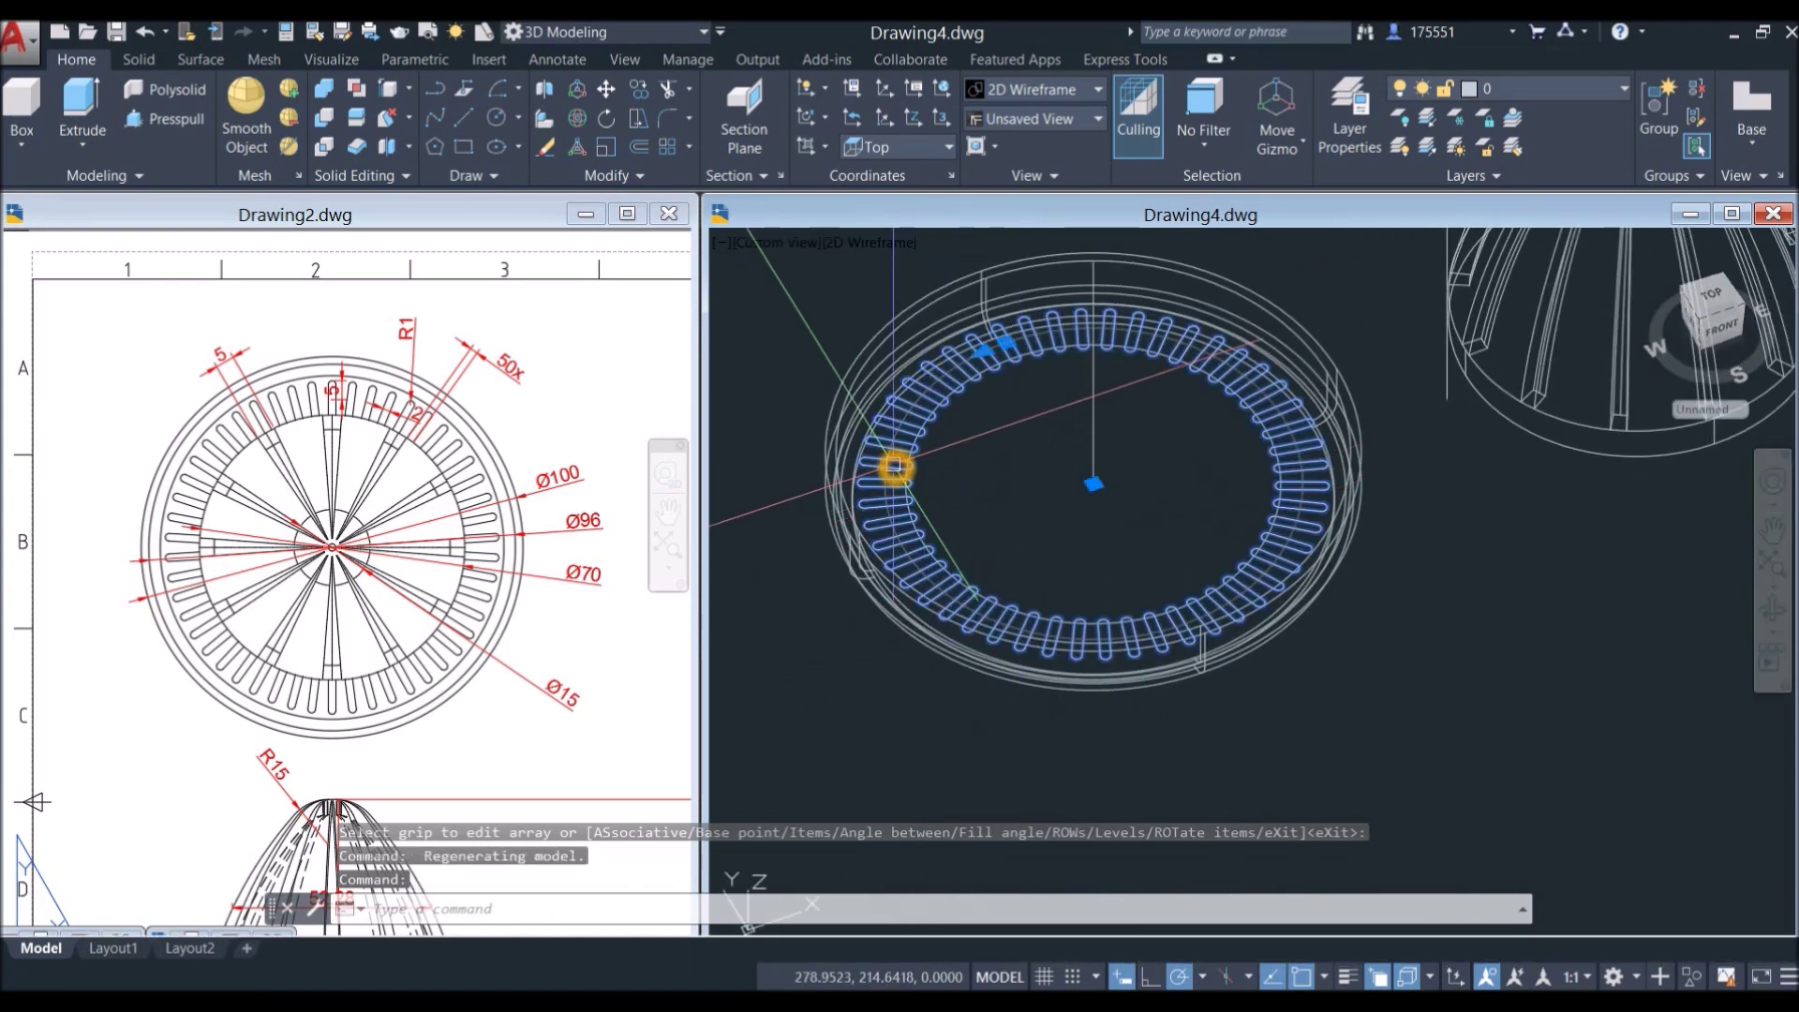
key("Escape")
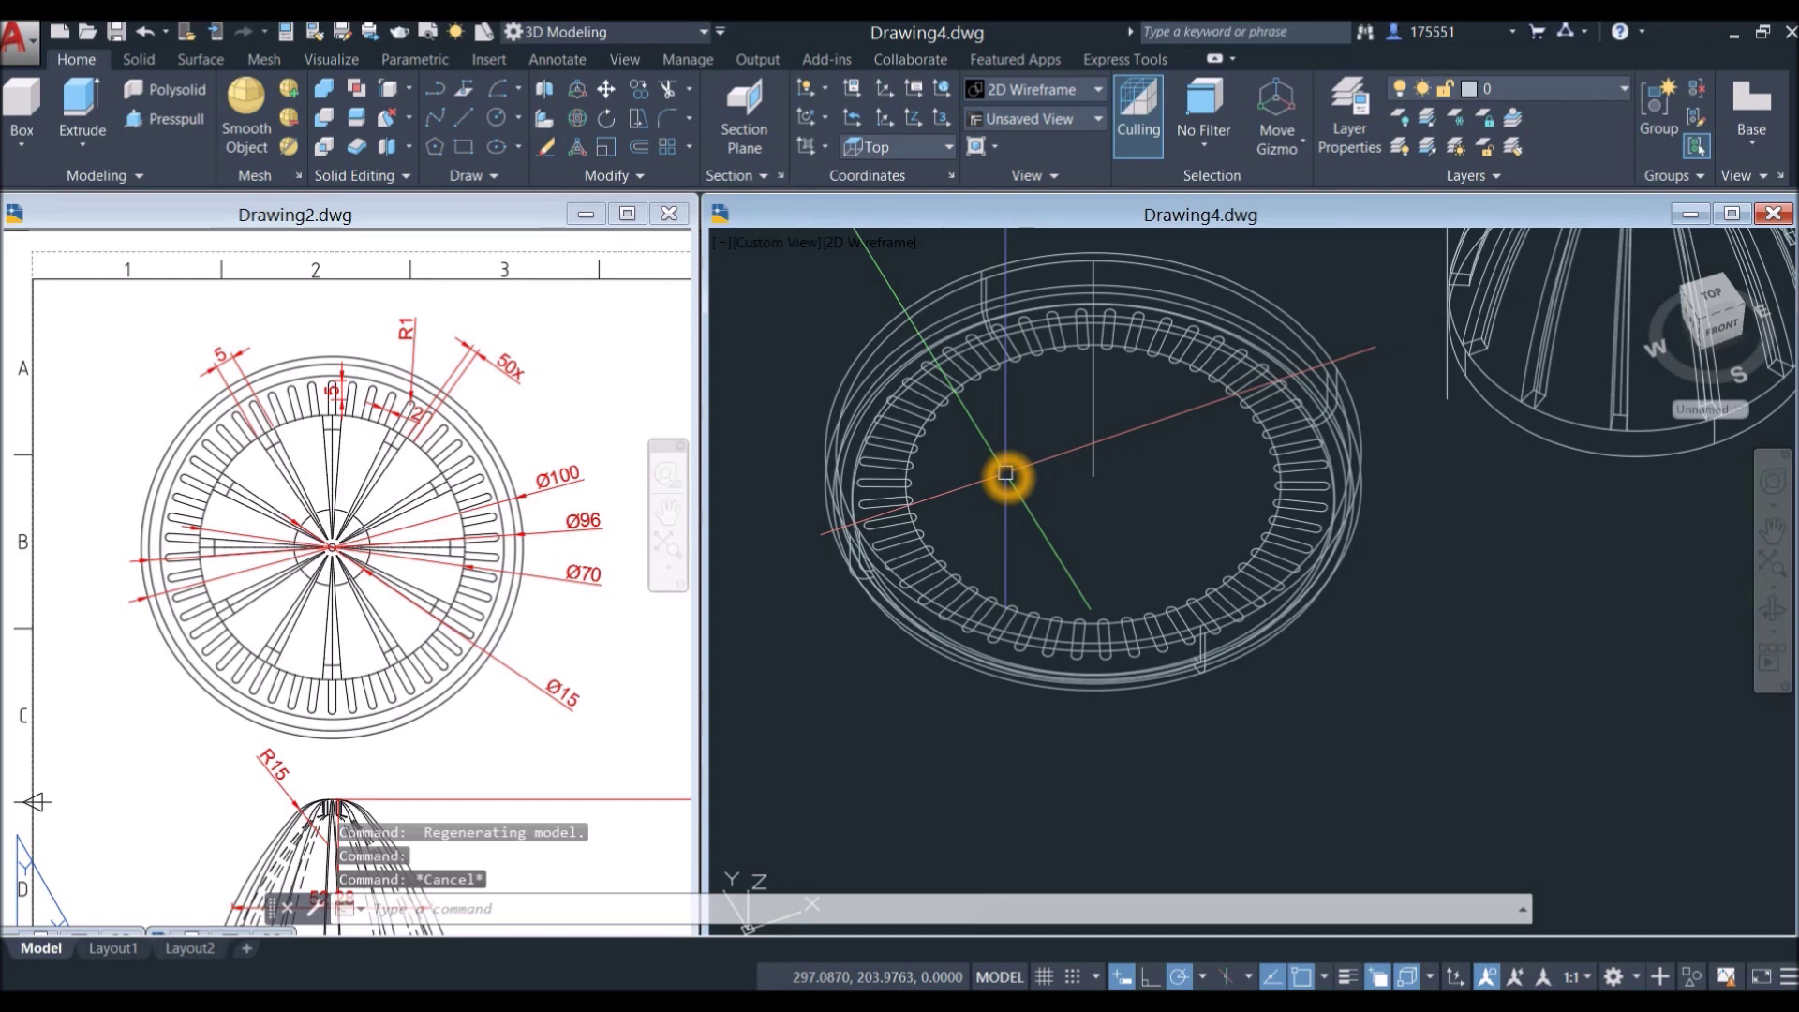
key("Return")
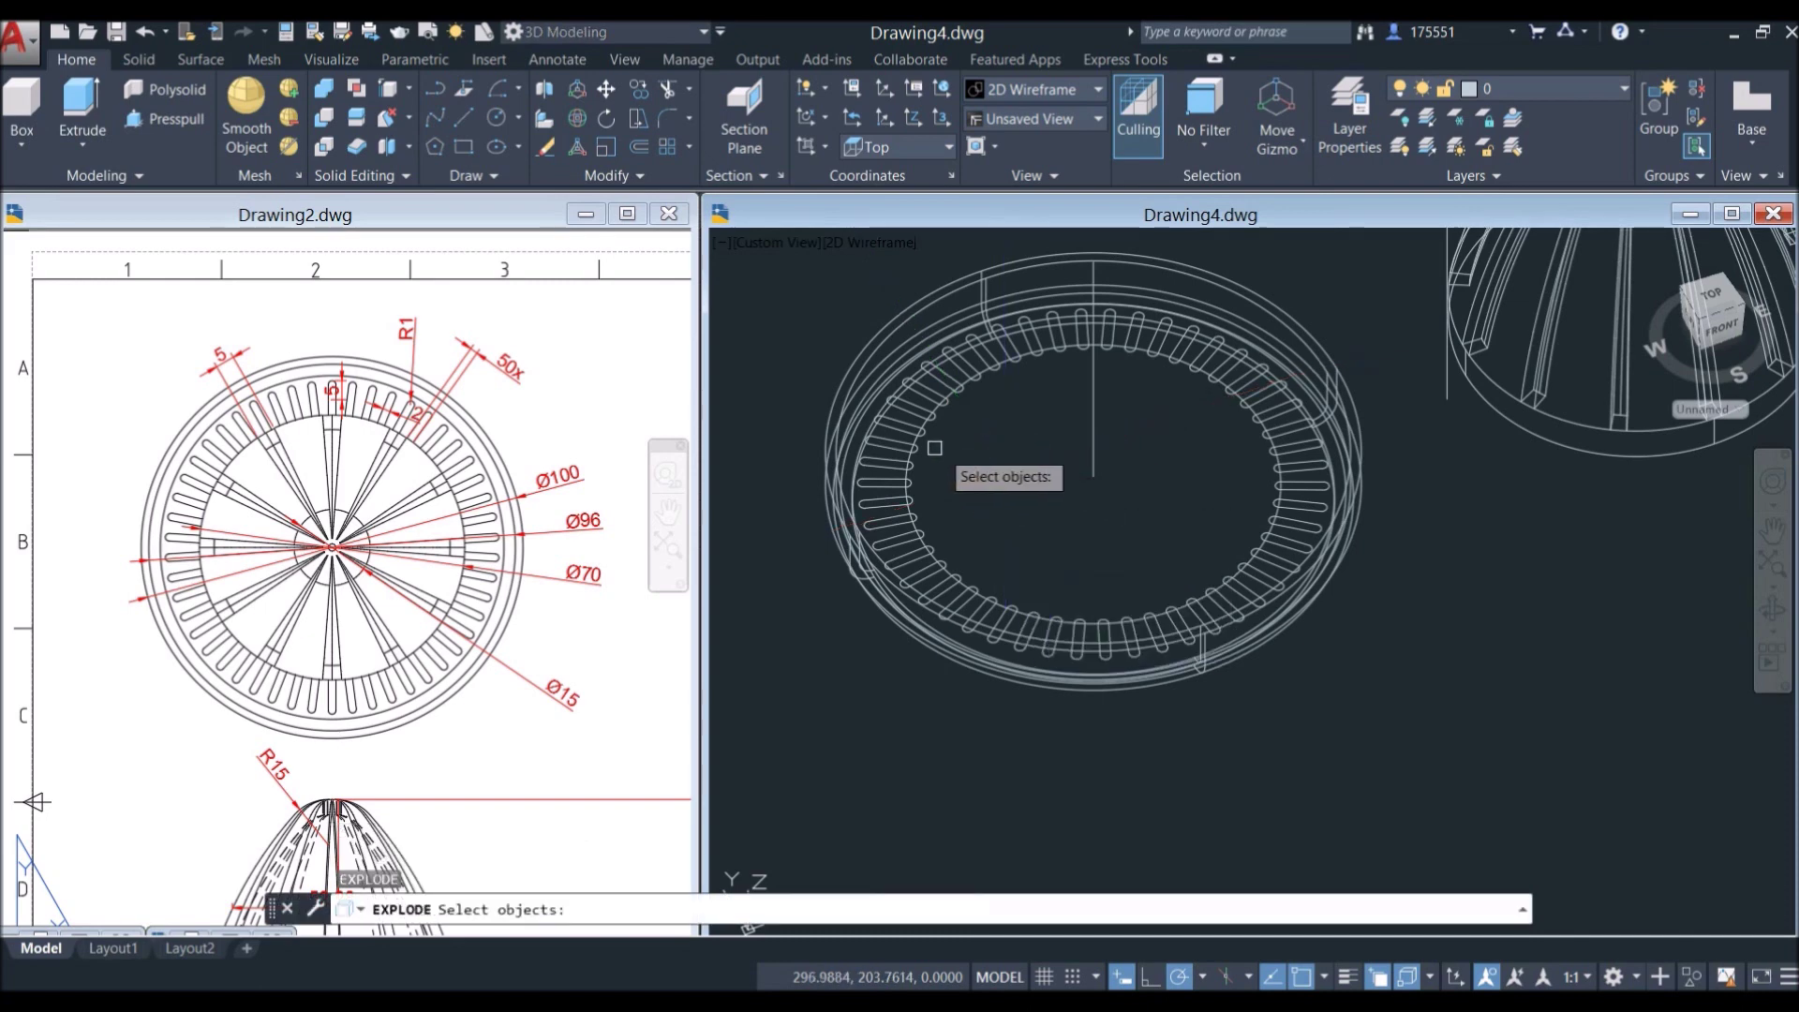
left_click(893, 451)
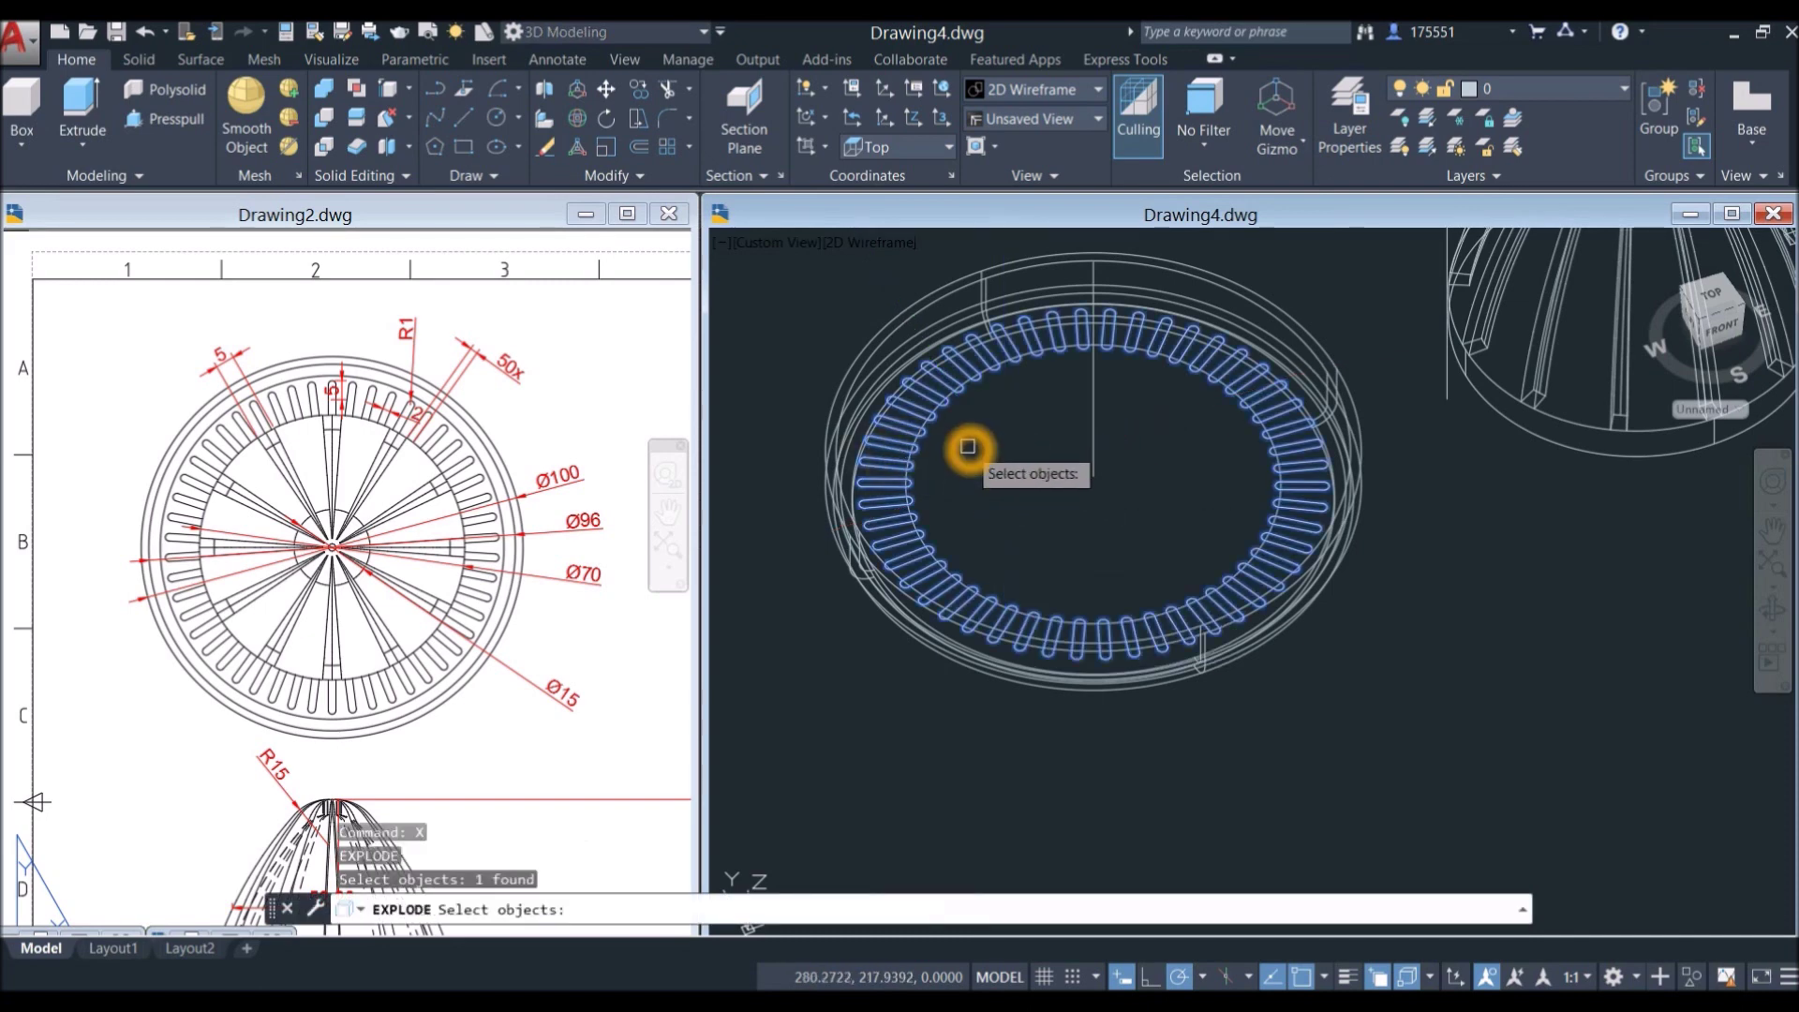
key("Return")
left_click(888, 445)
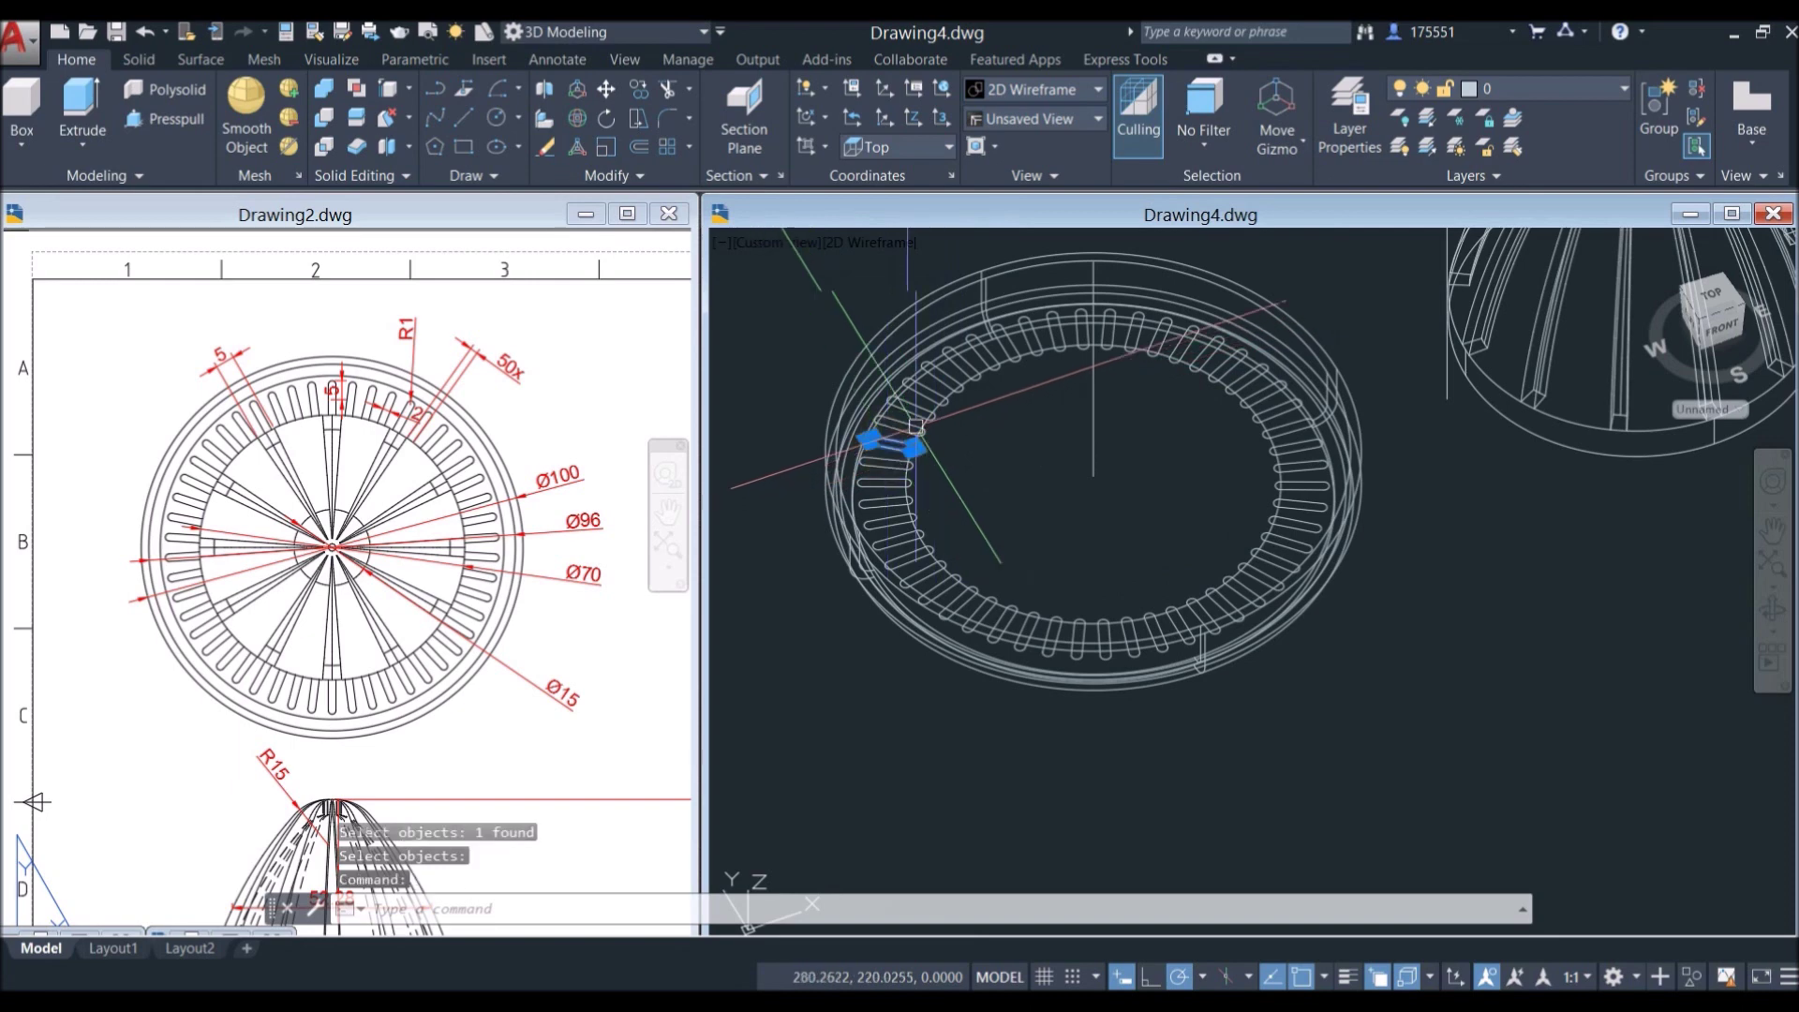
Step: Select all 50 slot outlines at once with Select Similar
scroll(984, 428, "down", 2)
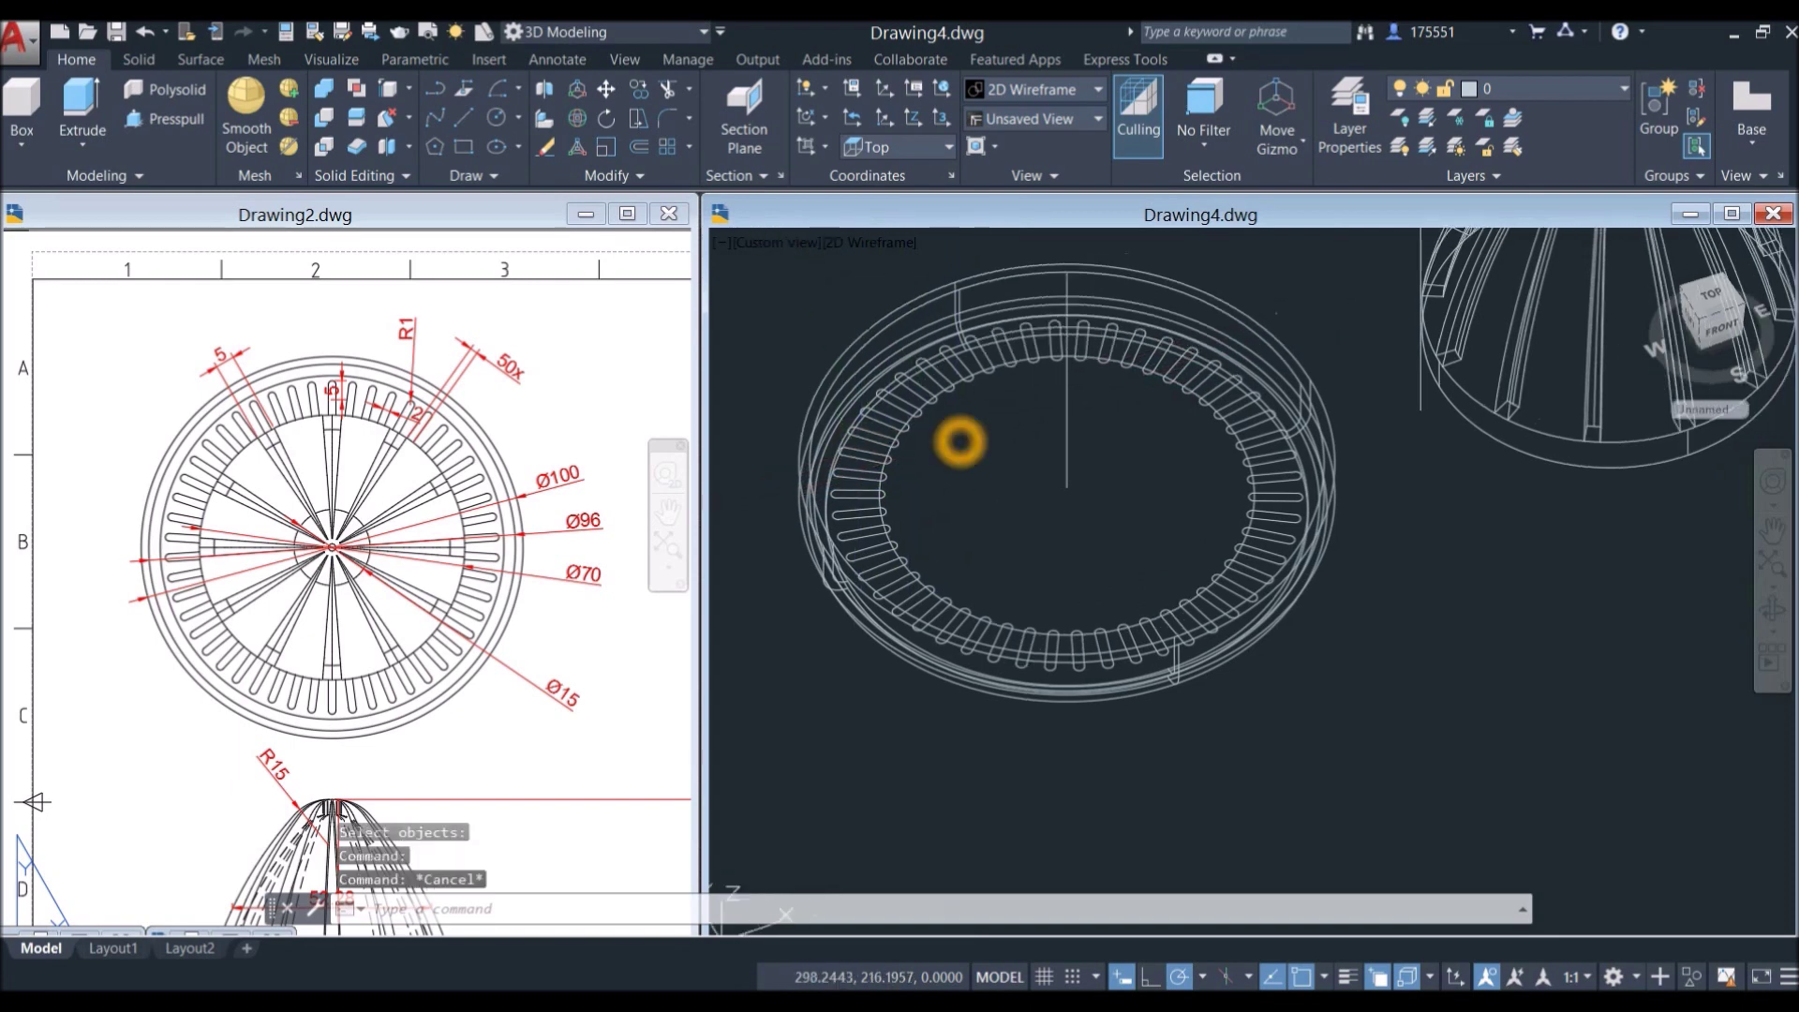
scroll(913, 444, "up", 5)
left_click(913, 444)
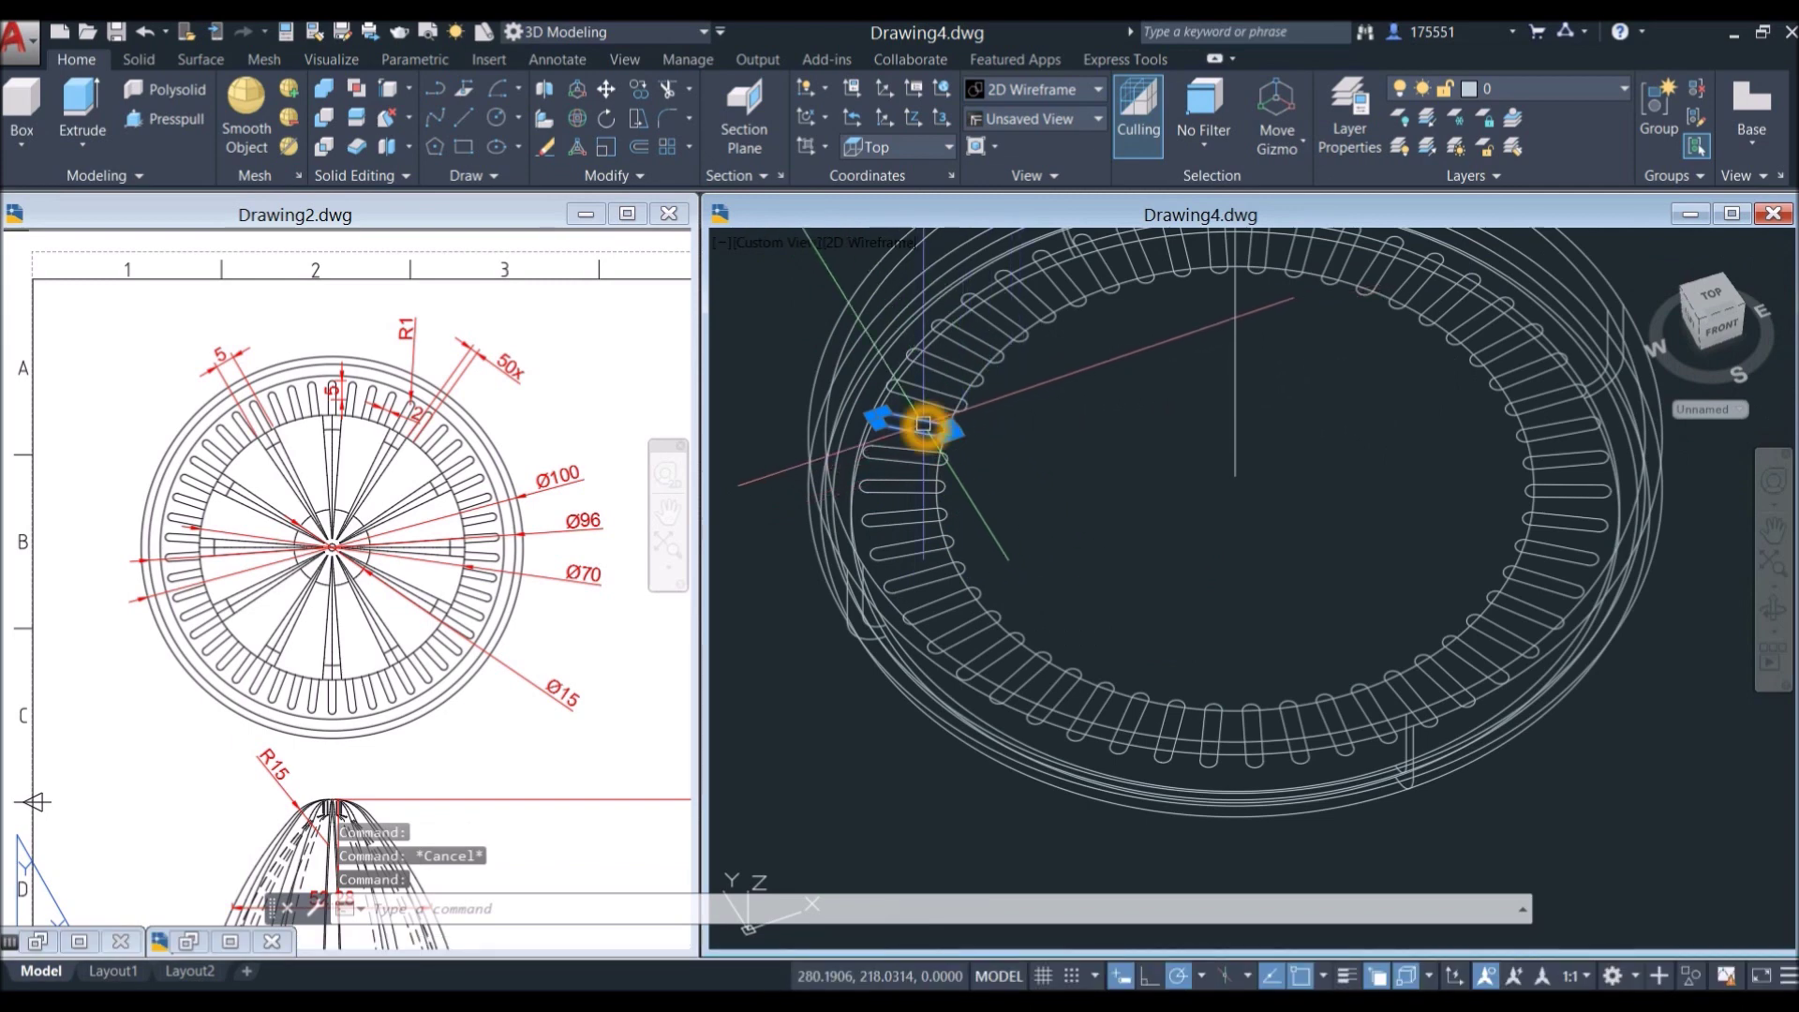
right_click(1040, 401)
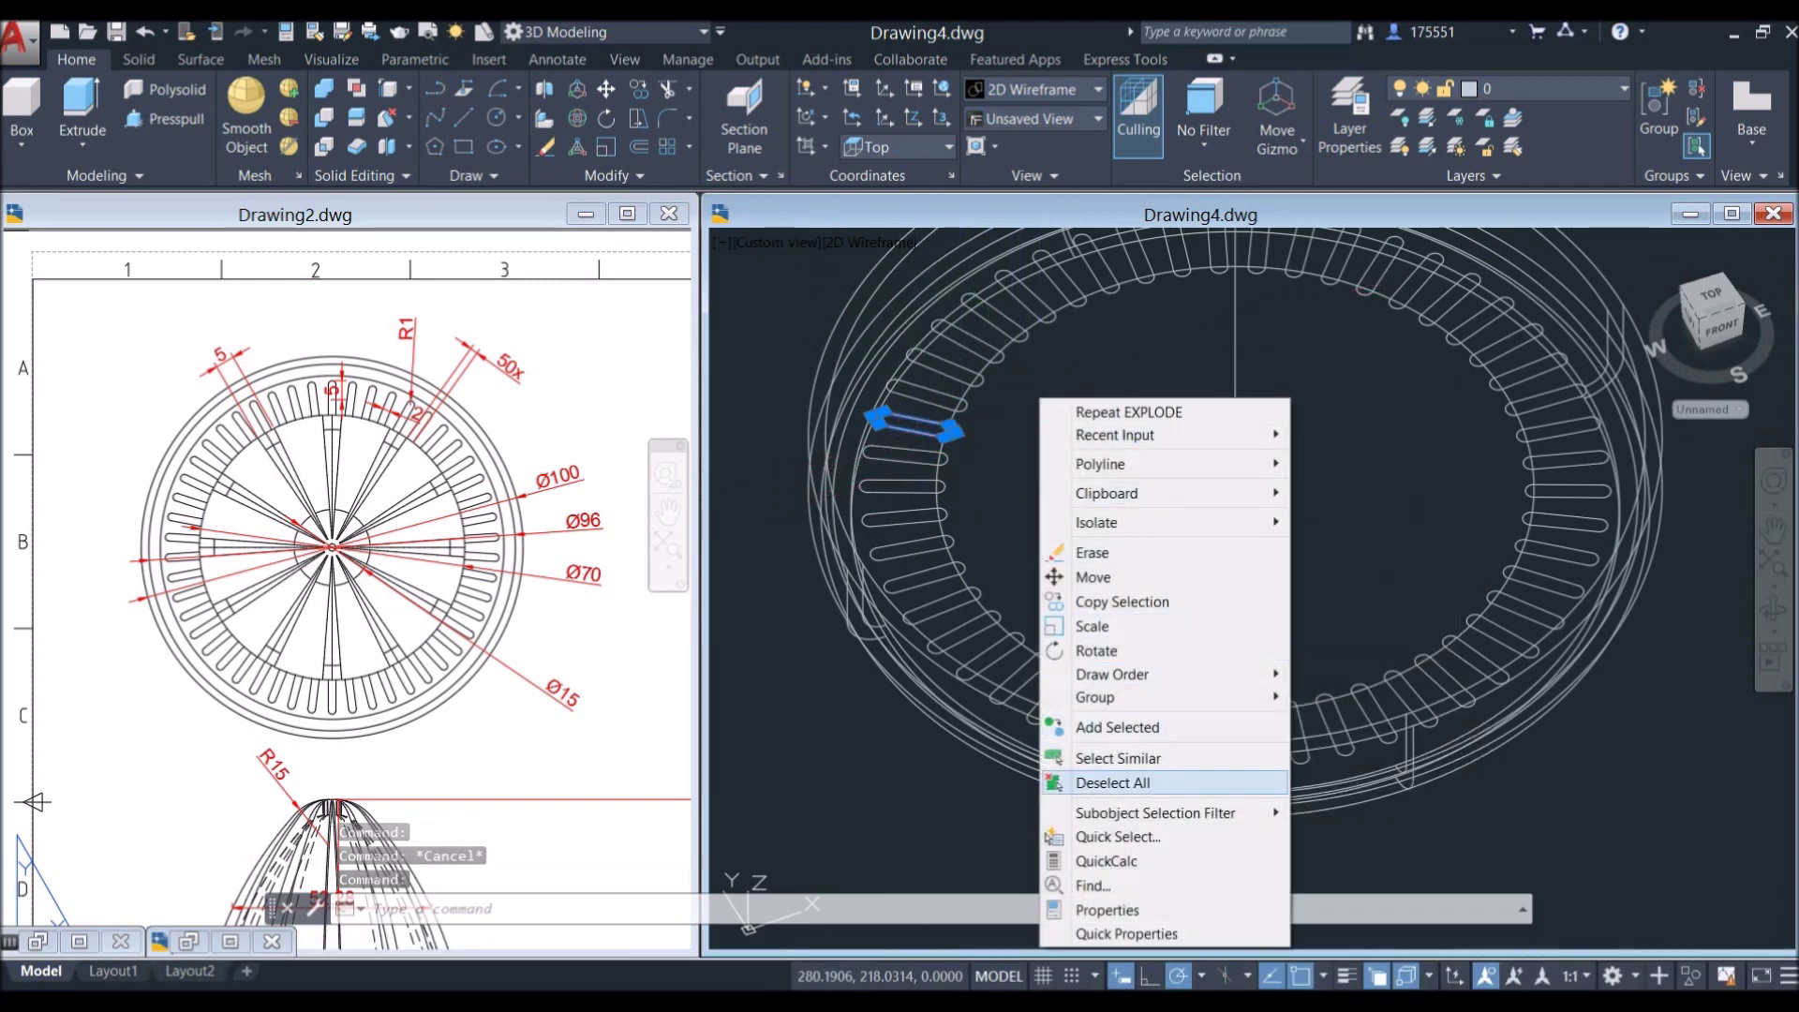
left_click(1153, 763)
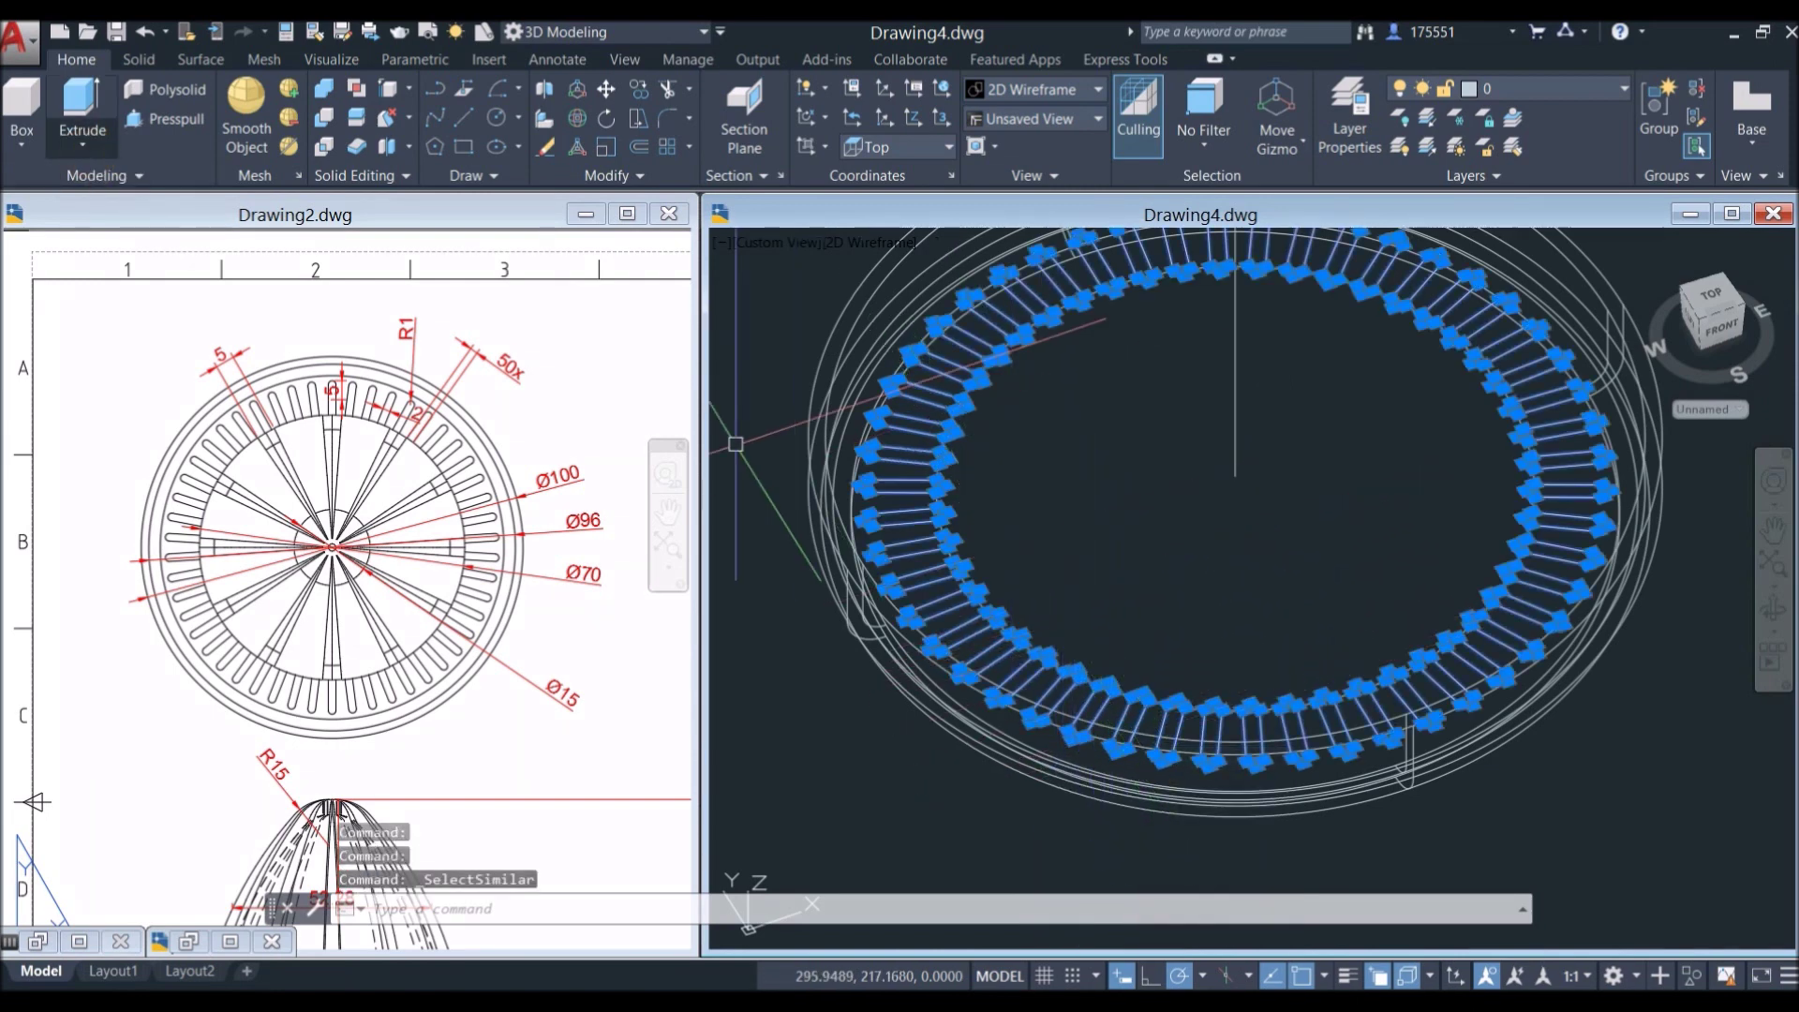
left_click(88, 152)
Step: Extrude the 50 slot outlines 30 units and show the model in Conceptual style
left_click(82, 110)
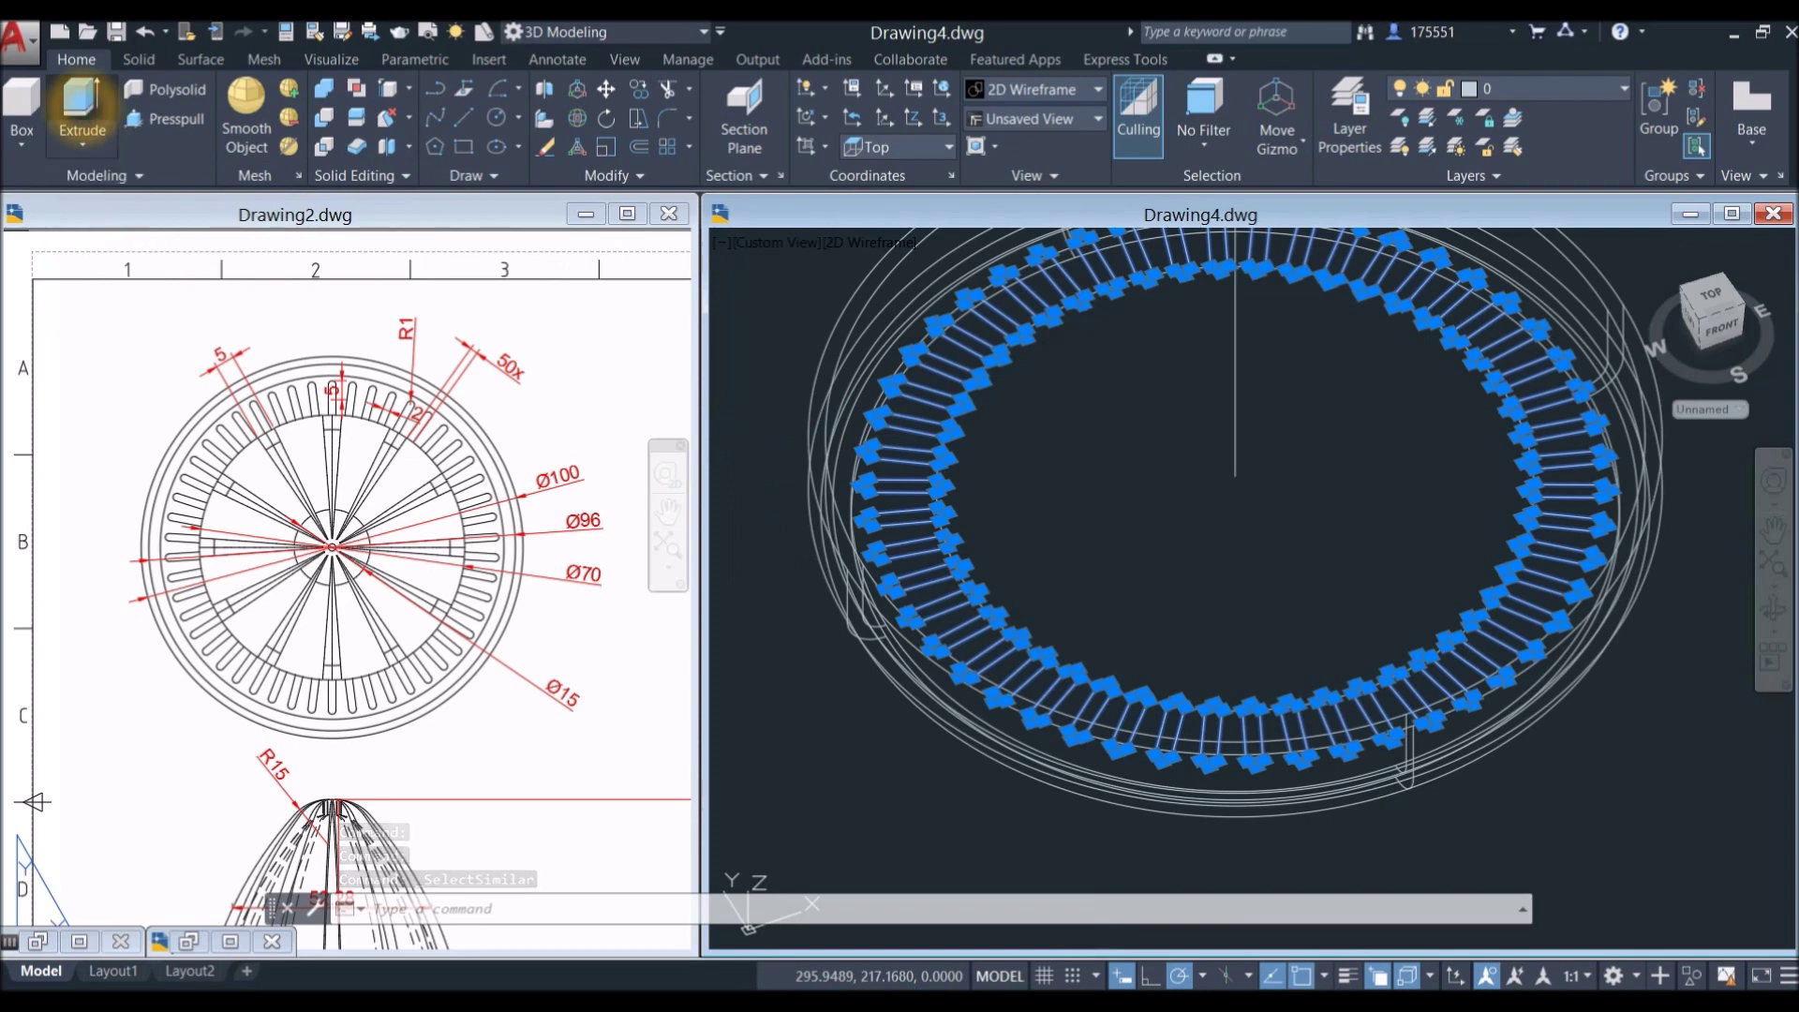
scroll(856, 349, "down", 3)
middle_click_drag(928, 375, 937, 298, "shift")
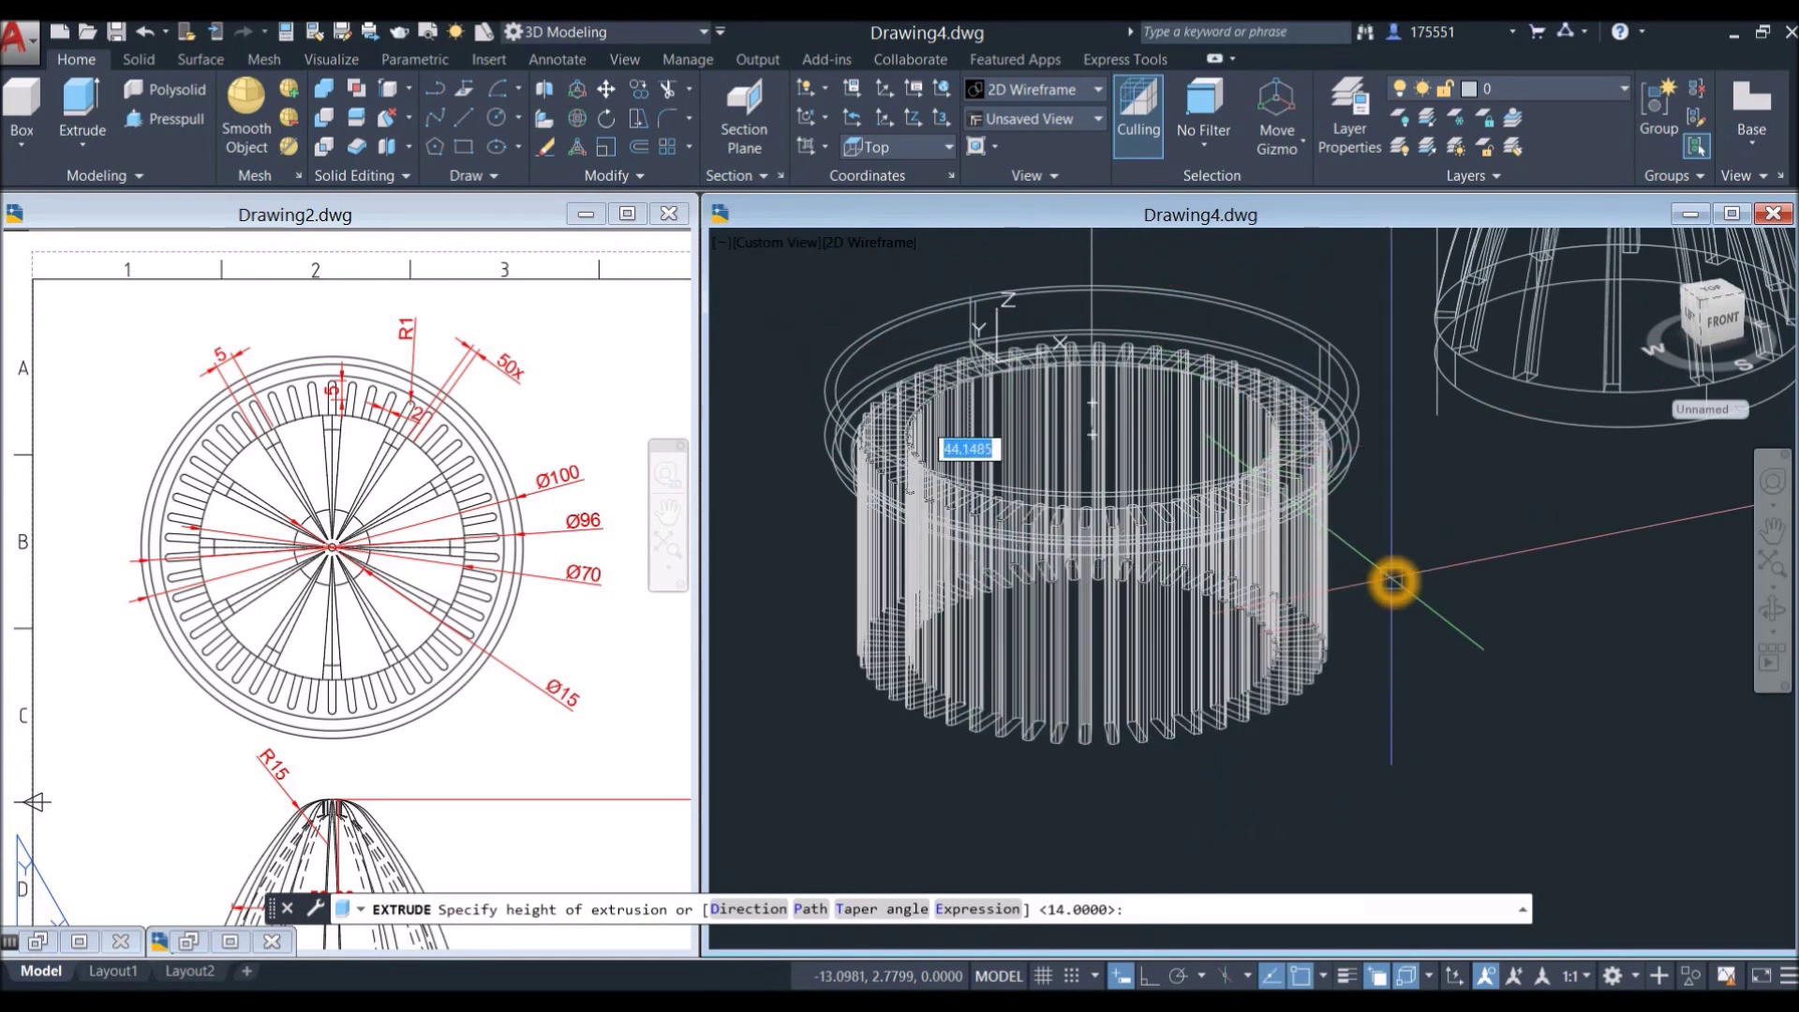
left_click(1386, 523)
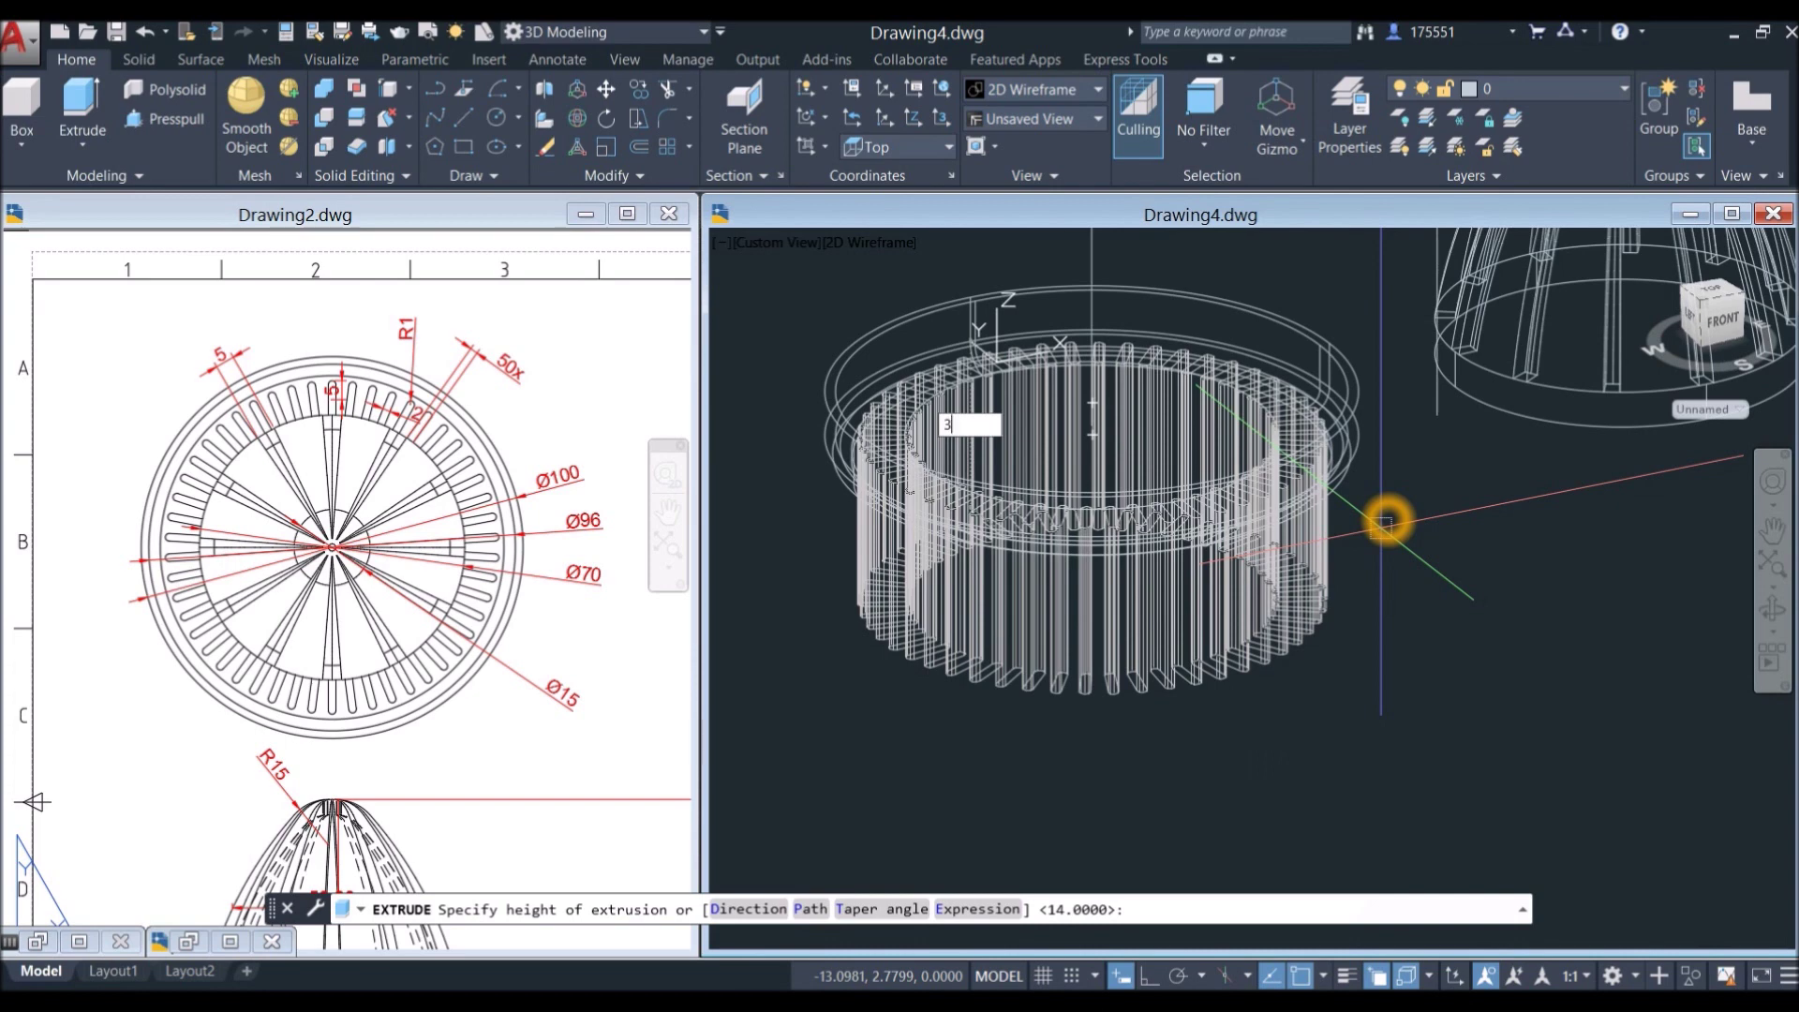
type("30")
key("Return")
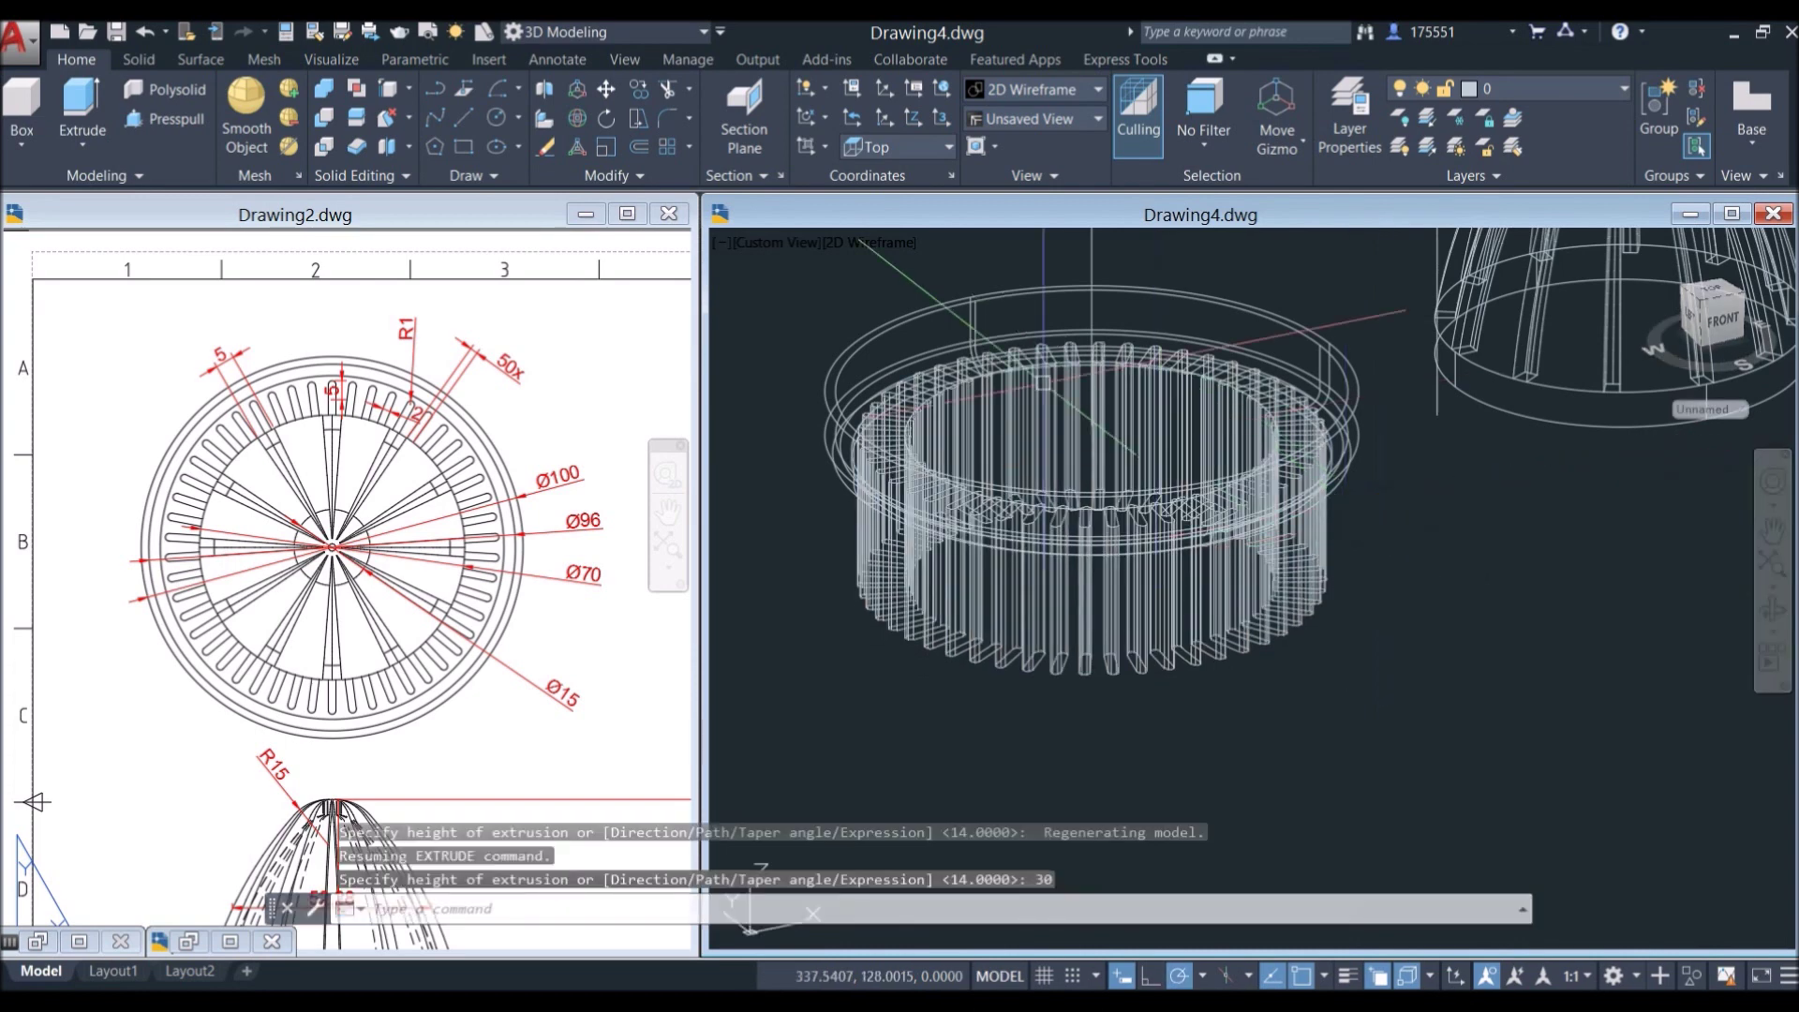
left_click(870, 245)
left_click(937, 322)
middle_click_drag(1251, 596, 1205, 587, "shift")
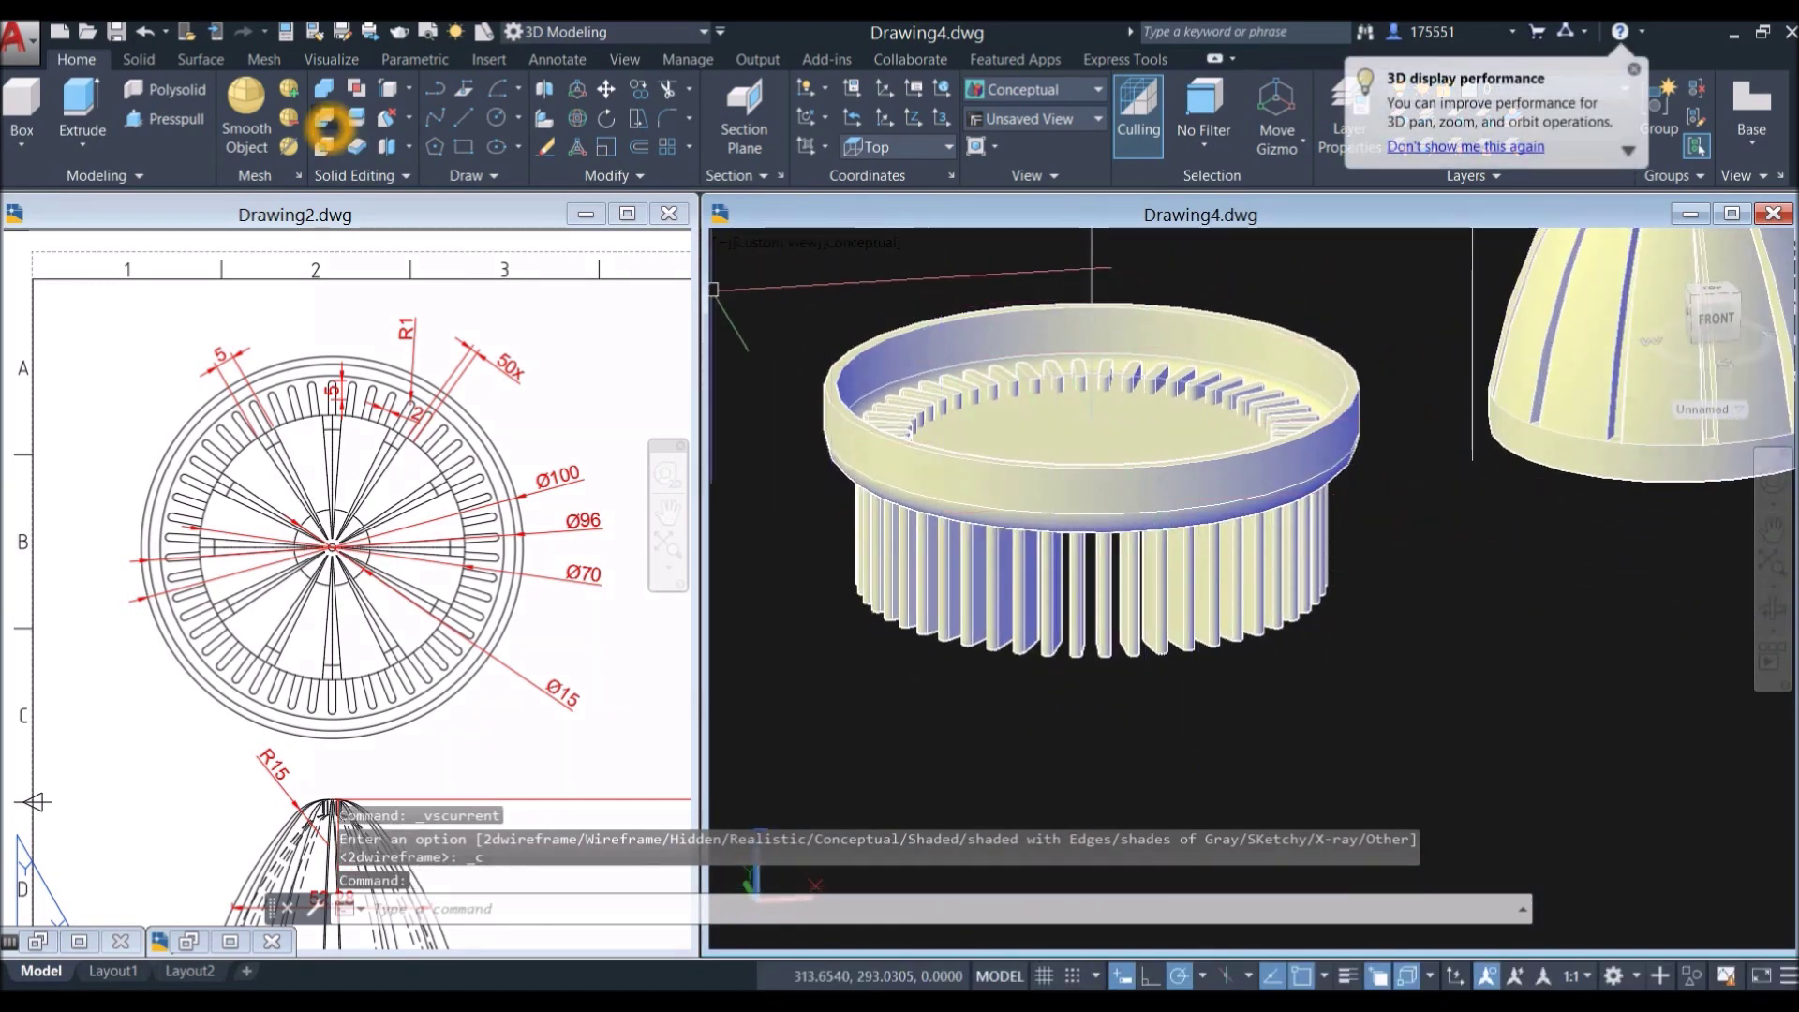
Step: Subtract all 50 fin bars from the base tray to leave a ring of slots through its floor
type("su")
key("Return")
left_click(937, 320)
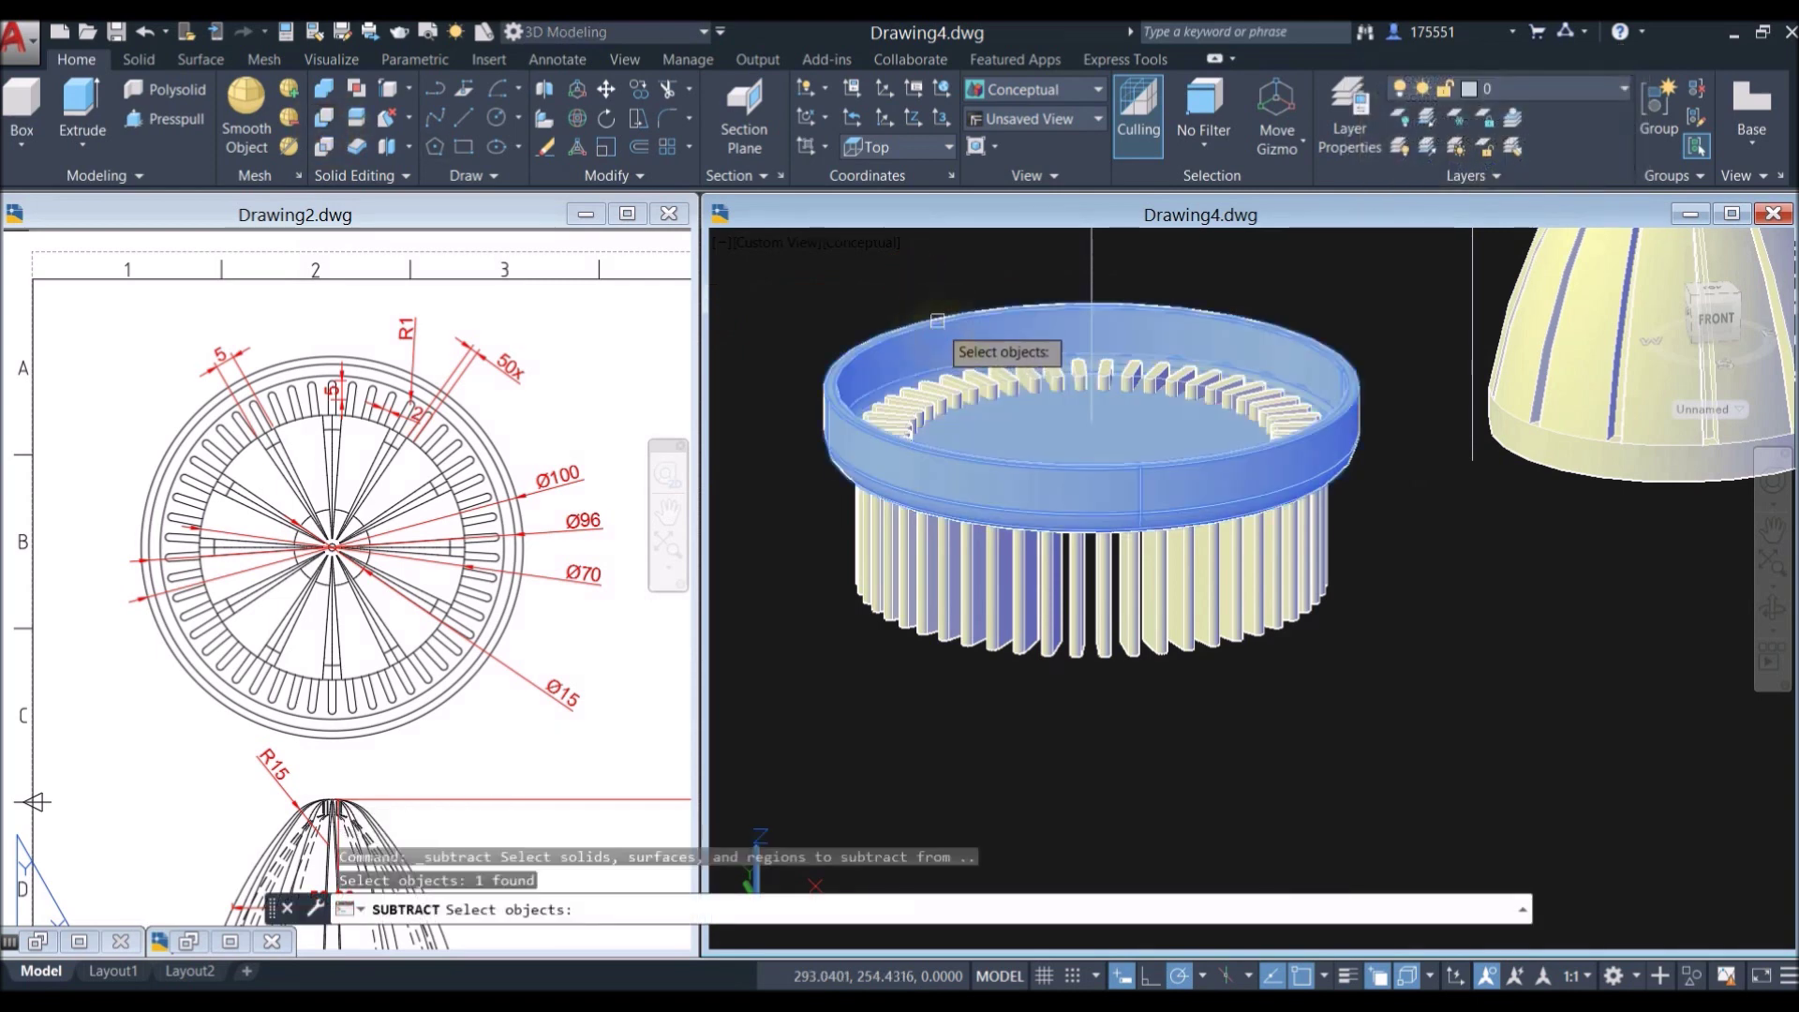
right_click(934, 252)
middle_click_drag(936, 253, 938, 281, "shift")
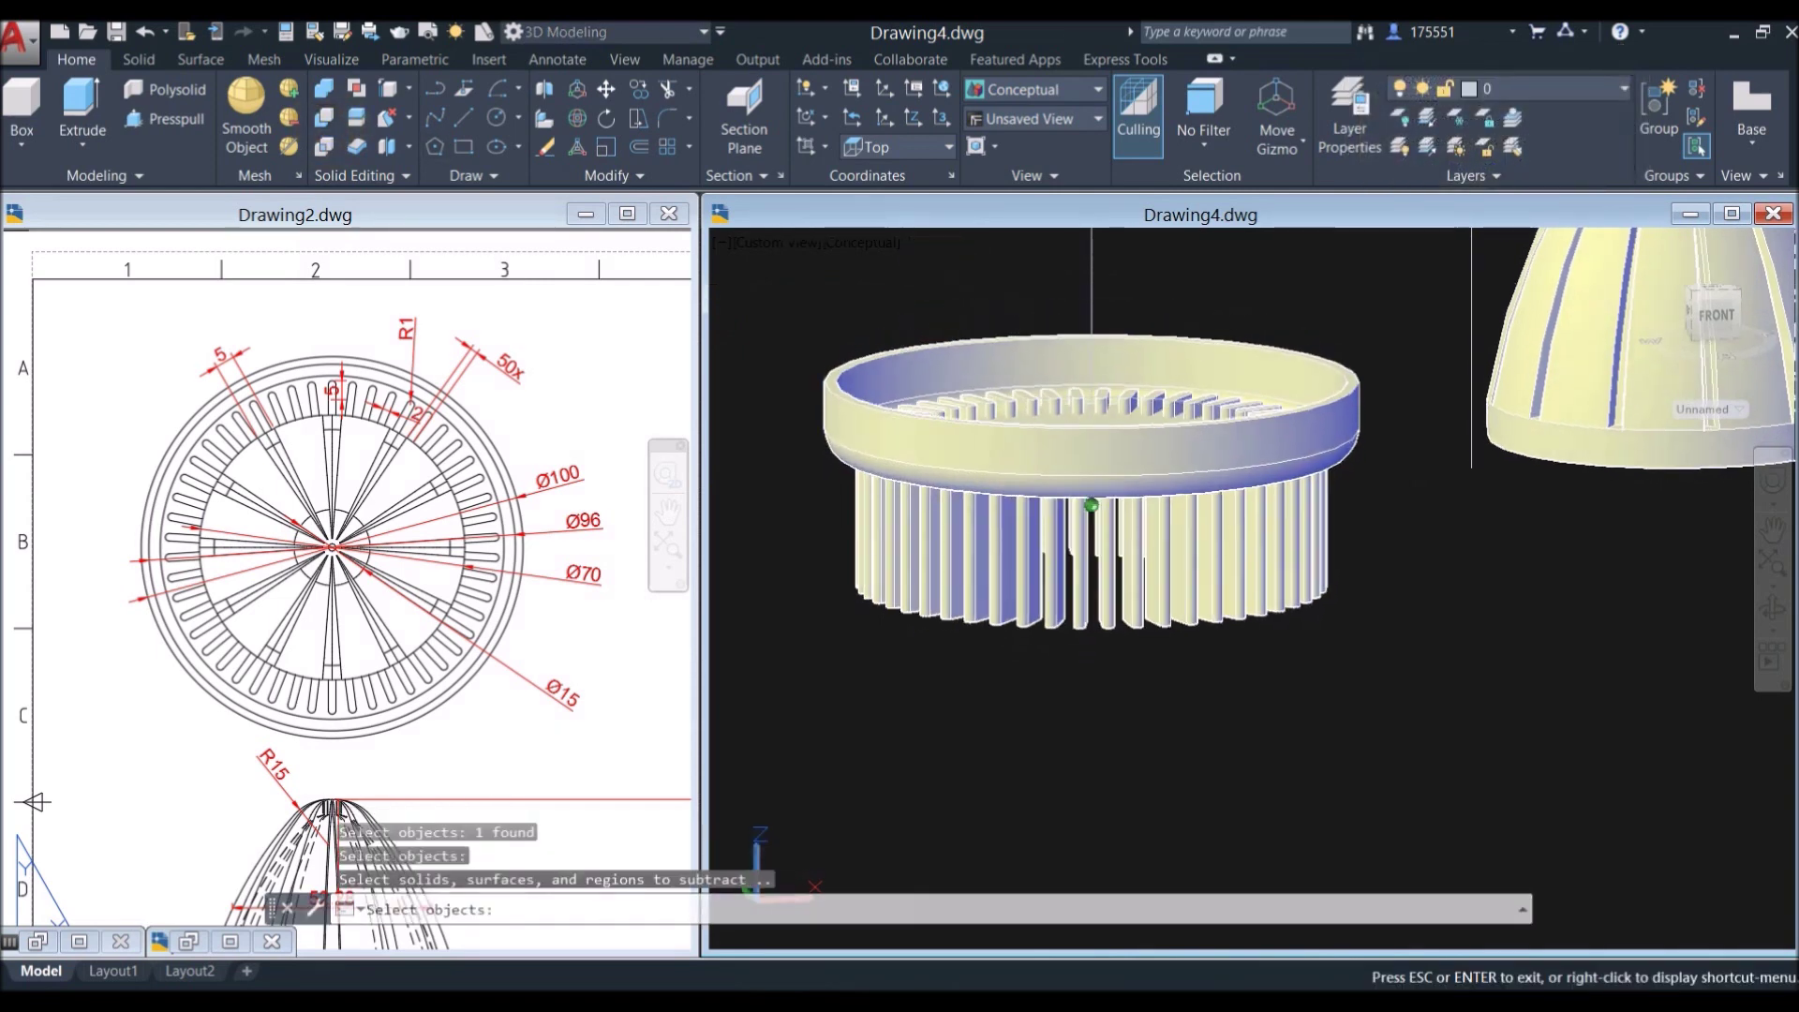
left_click(1408, 675)
left_click(837, 523)
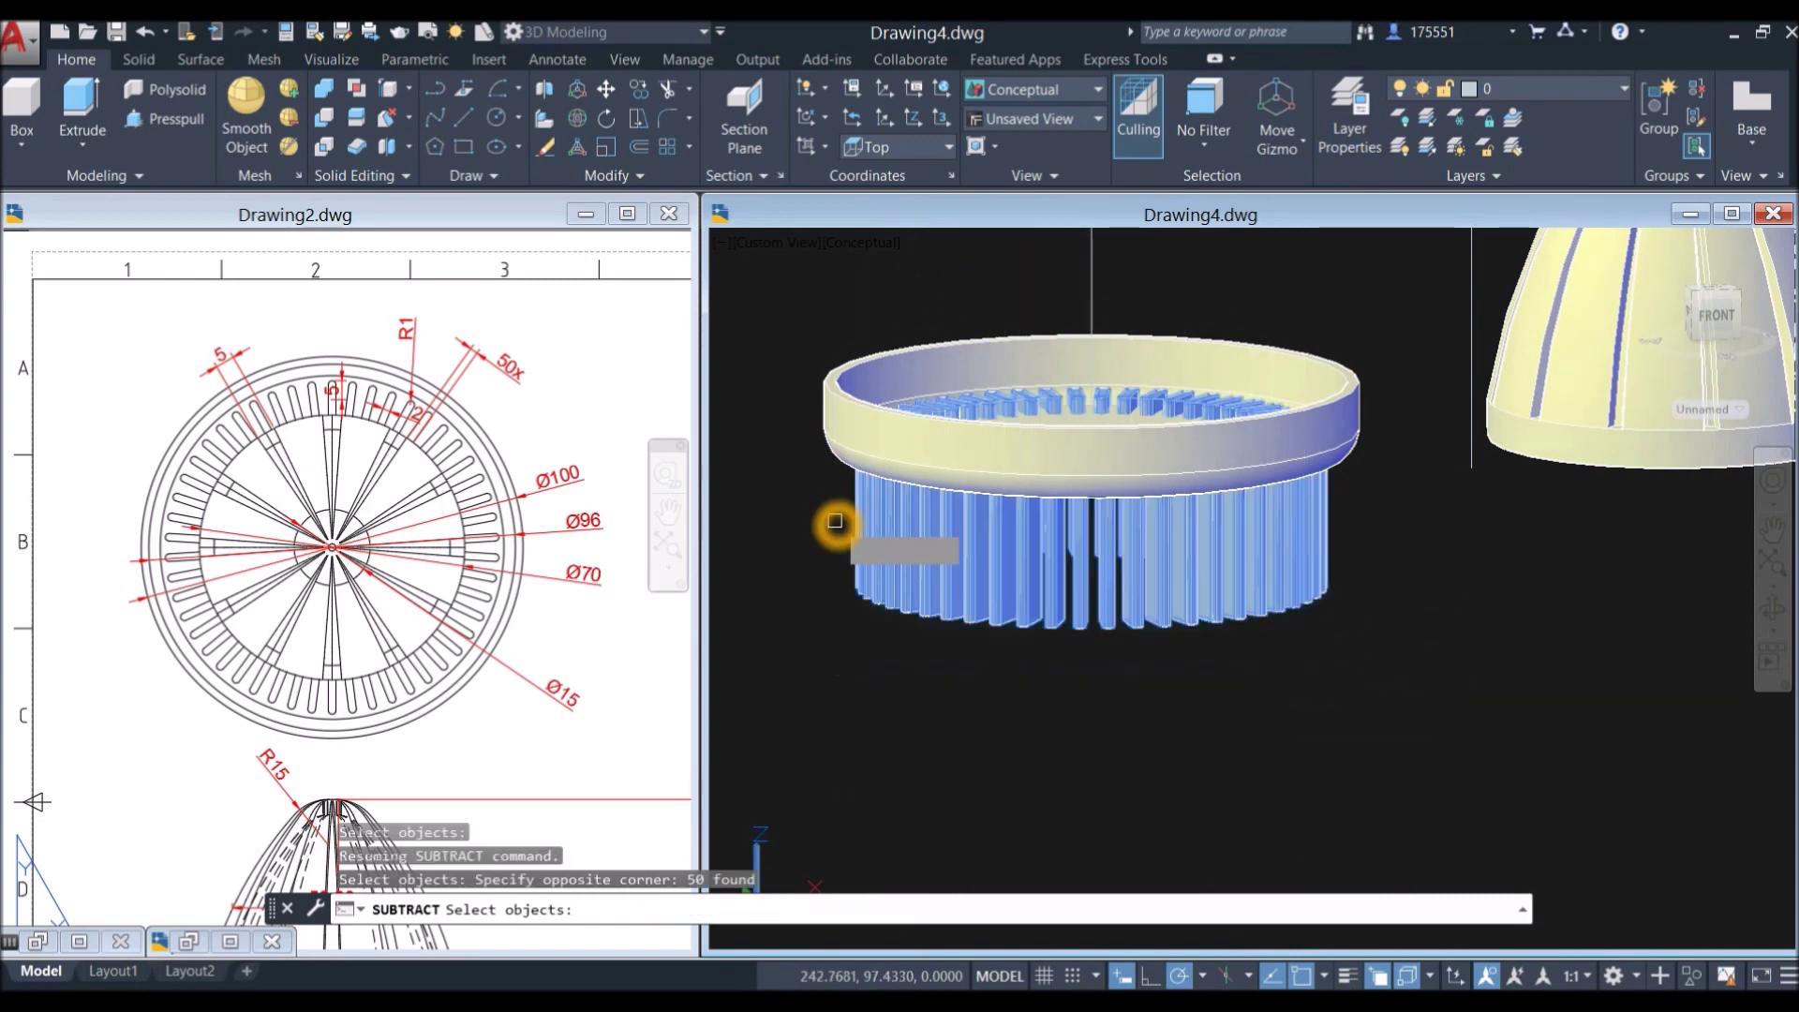
right_click(837, 522)
middle_click_drag(836, 525, 835, 599, "shift")
scroll(924, 582, "down", 1)
scroll(835, 599, "down", 1)
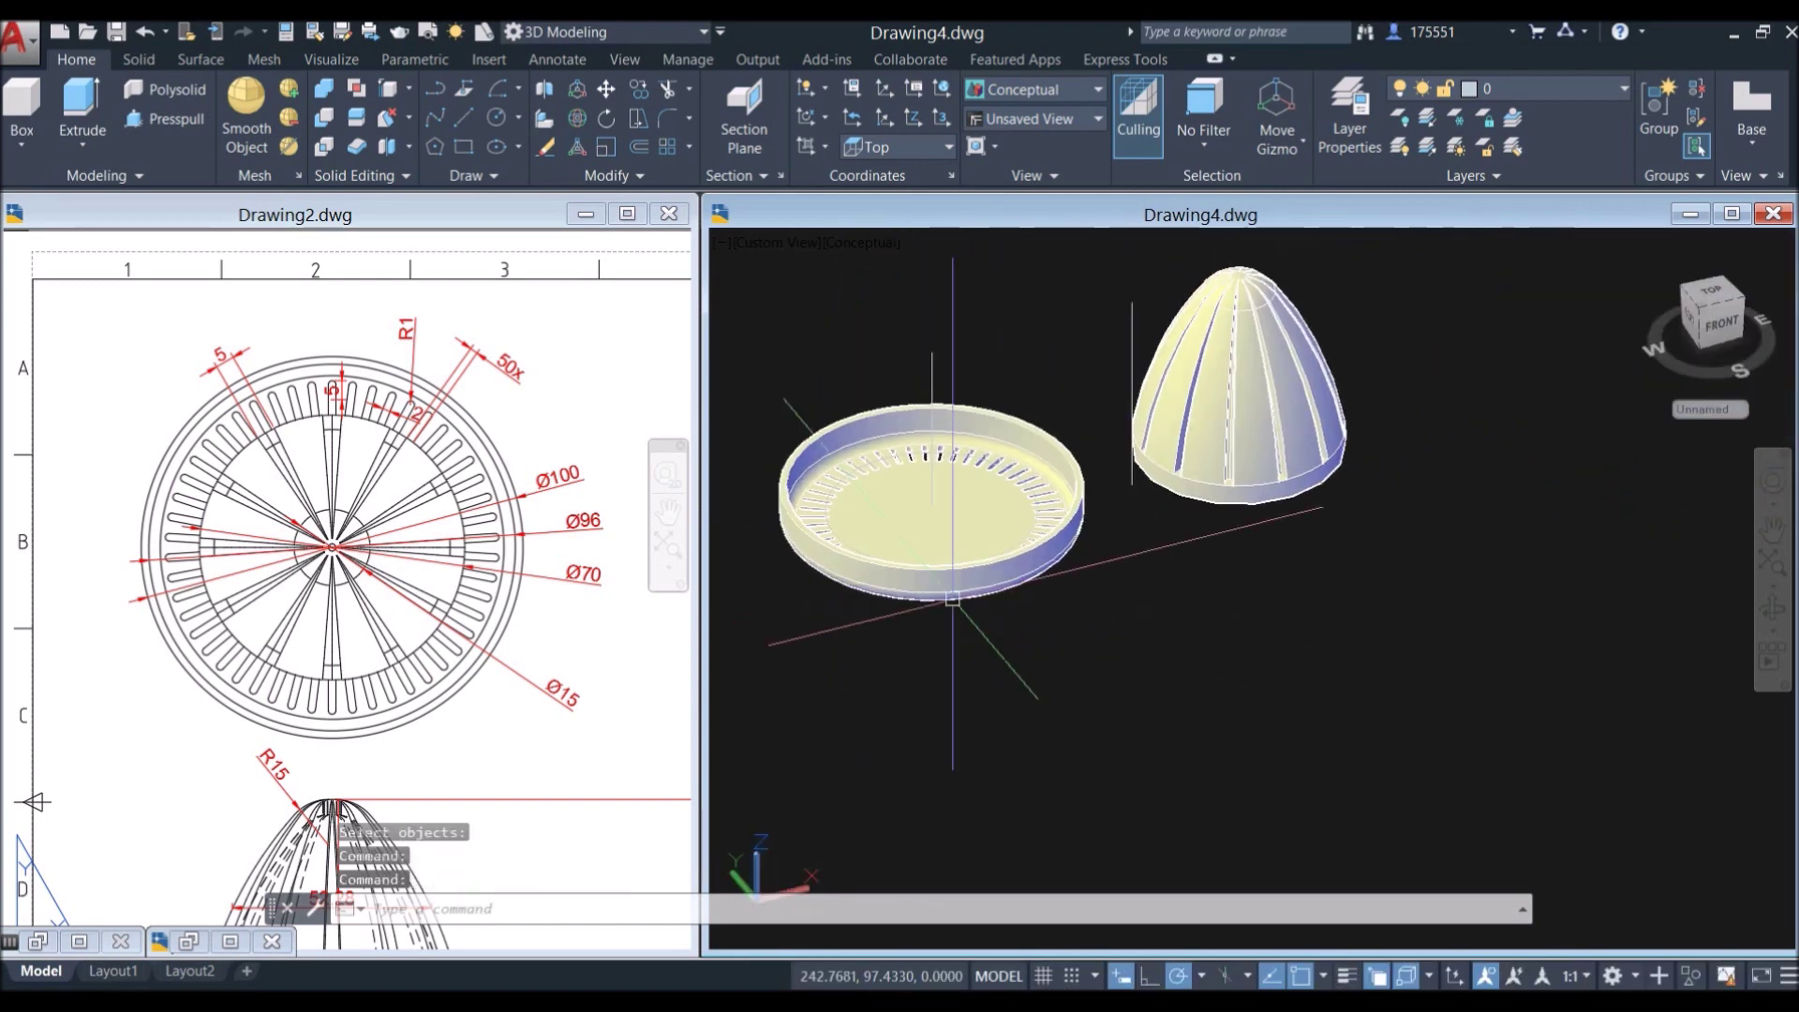
Step: Move the ribbed cone from its base centre onto the centre of the slotted tray
left_click(1312, 614)
left_click(1227, 511)
right_click(1370, 334)
left_click(1410, 462)
middle_click_drag(981, 459, 988, 337, "shift")
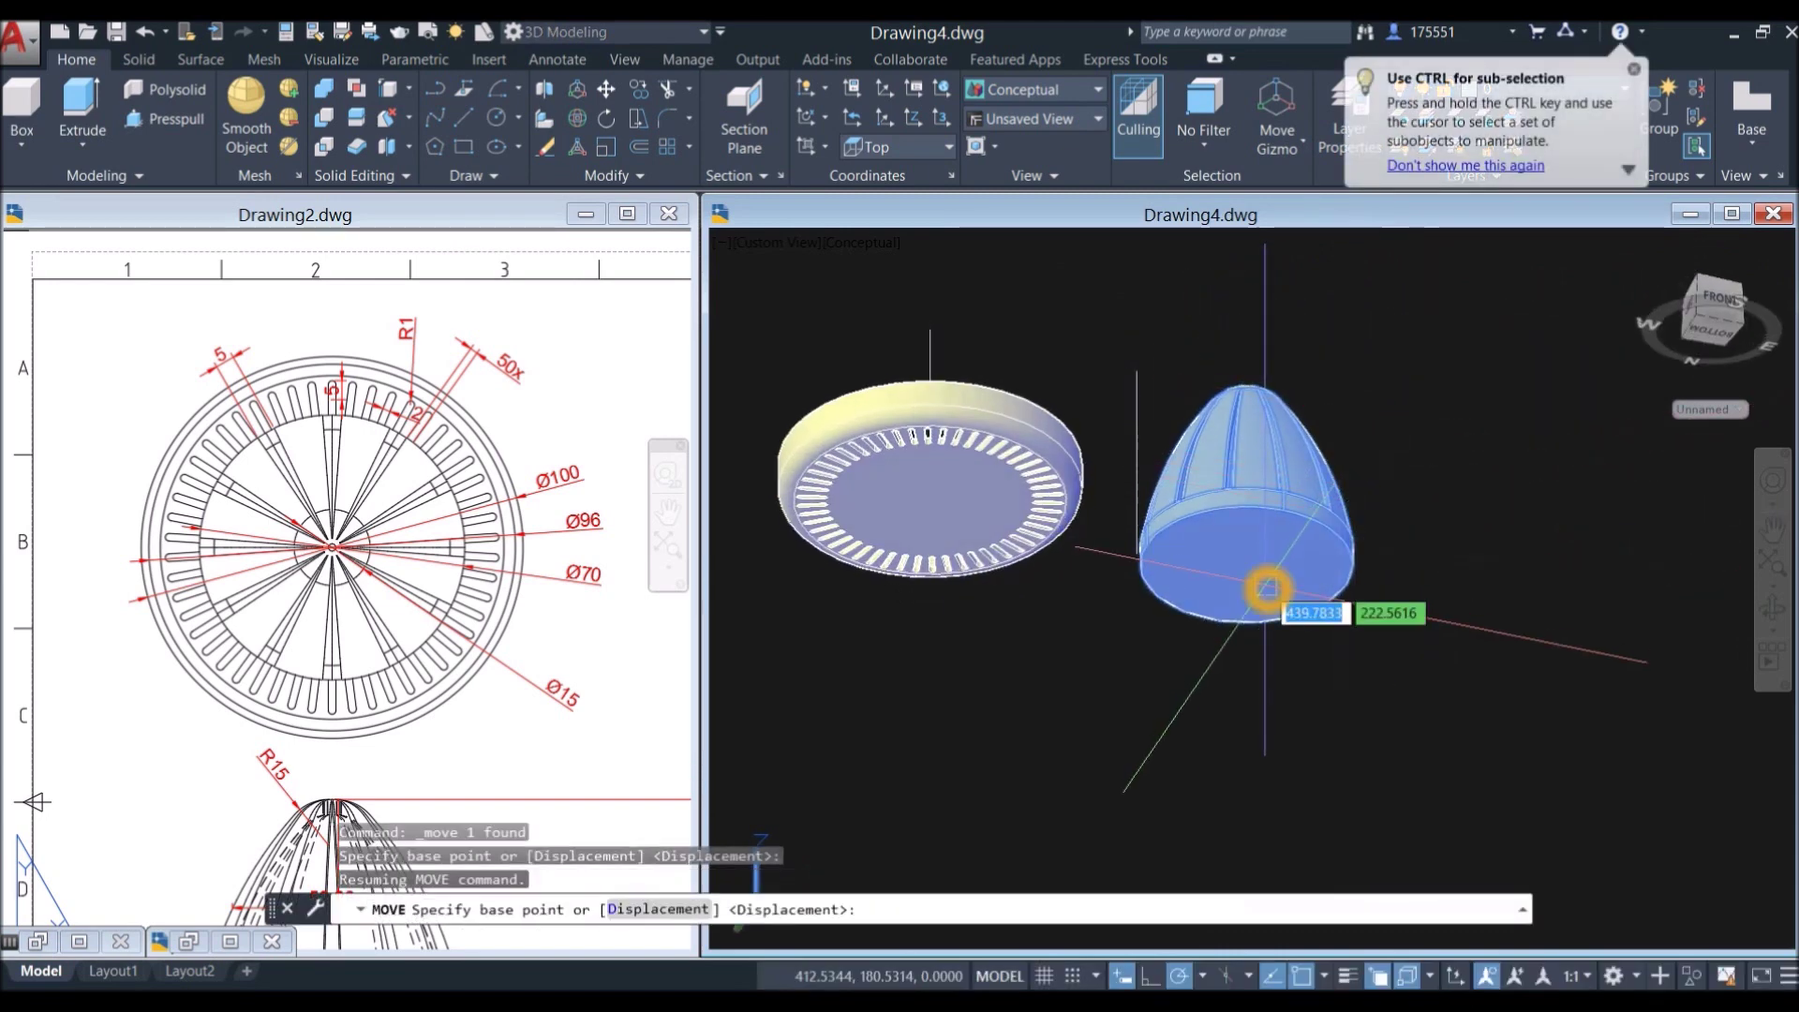
left_click(1247, 566)
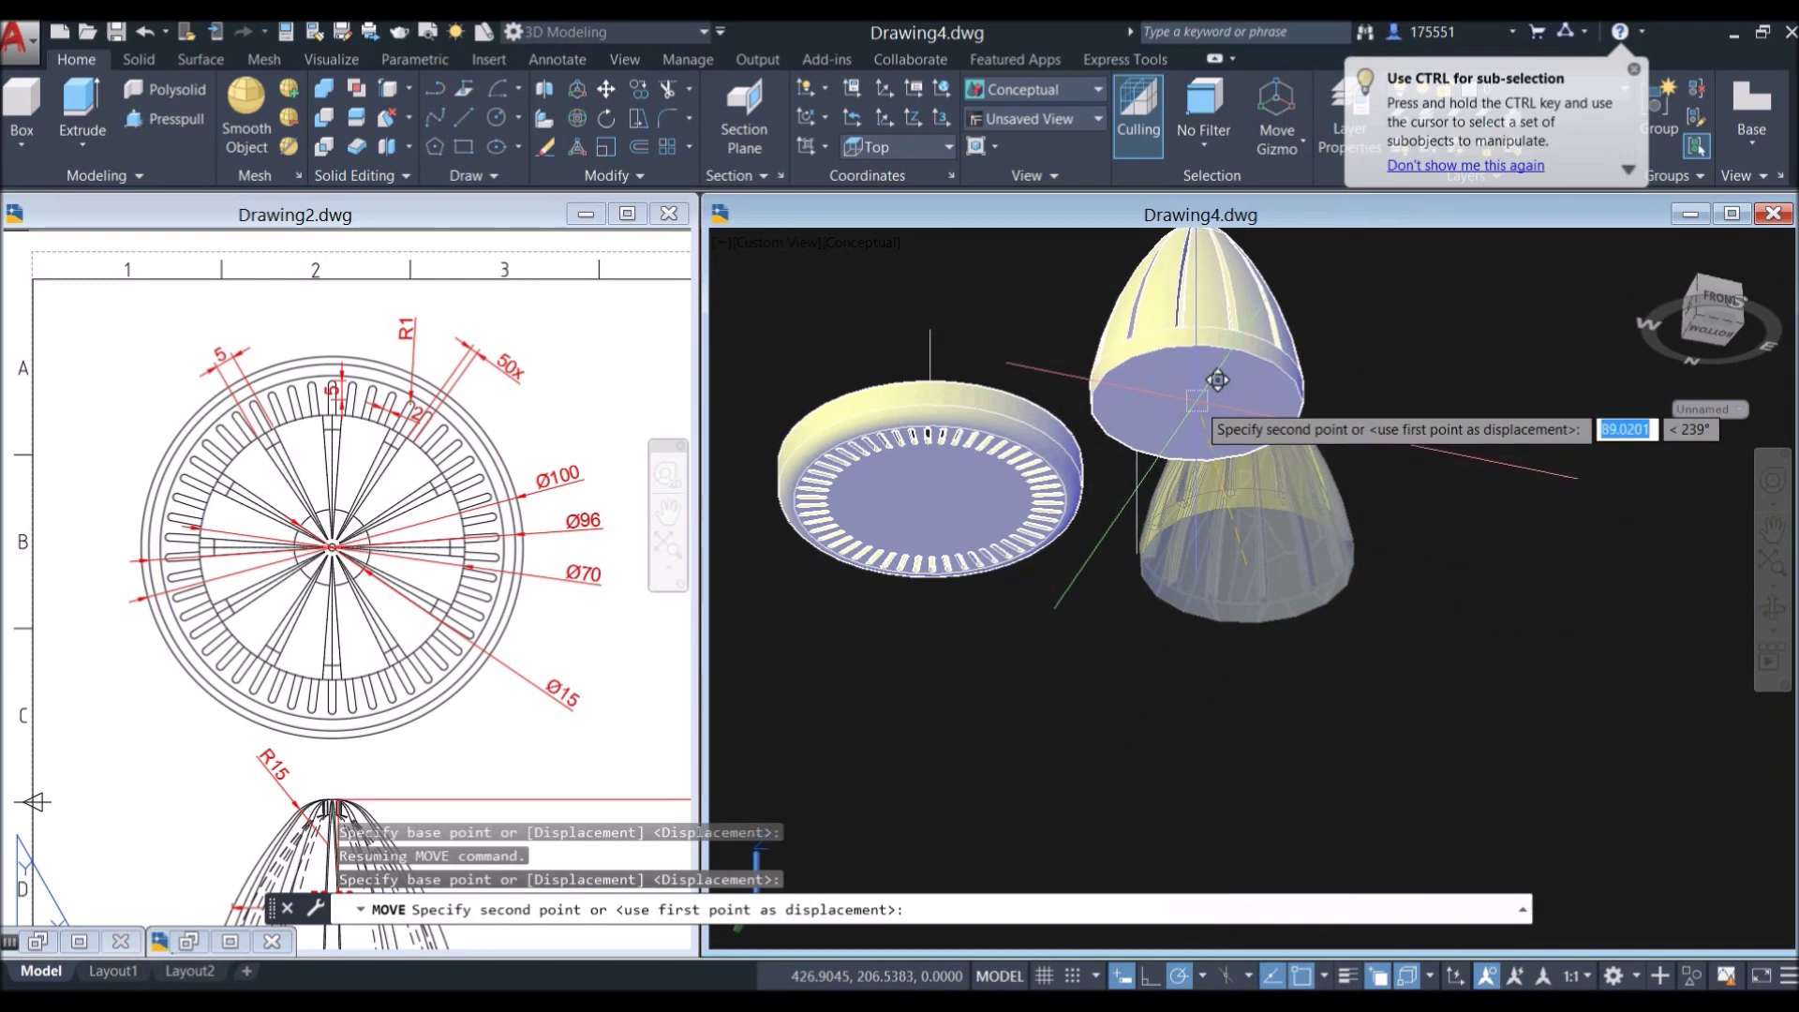
middle_click_drag(1196, 401, 1210, 555, "shift")
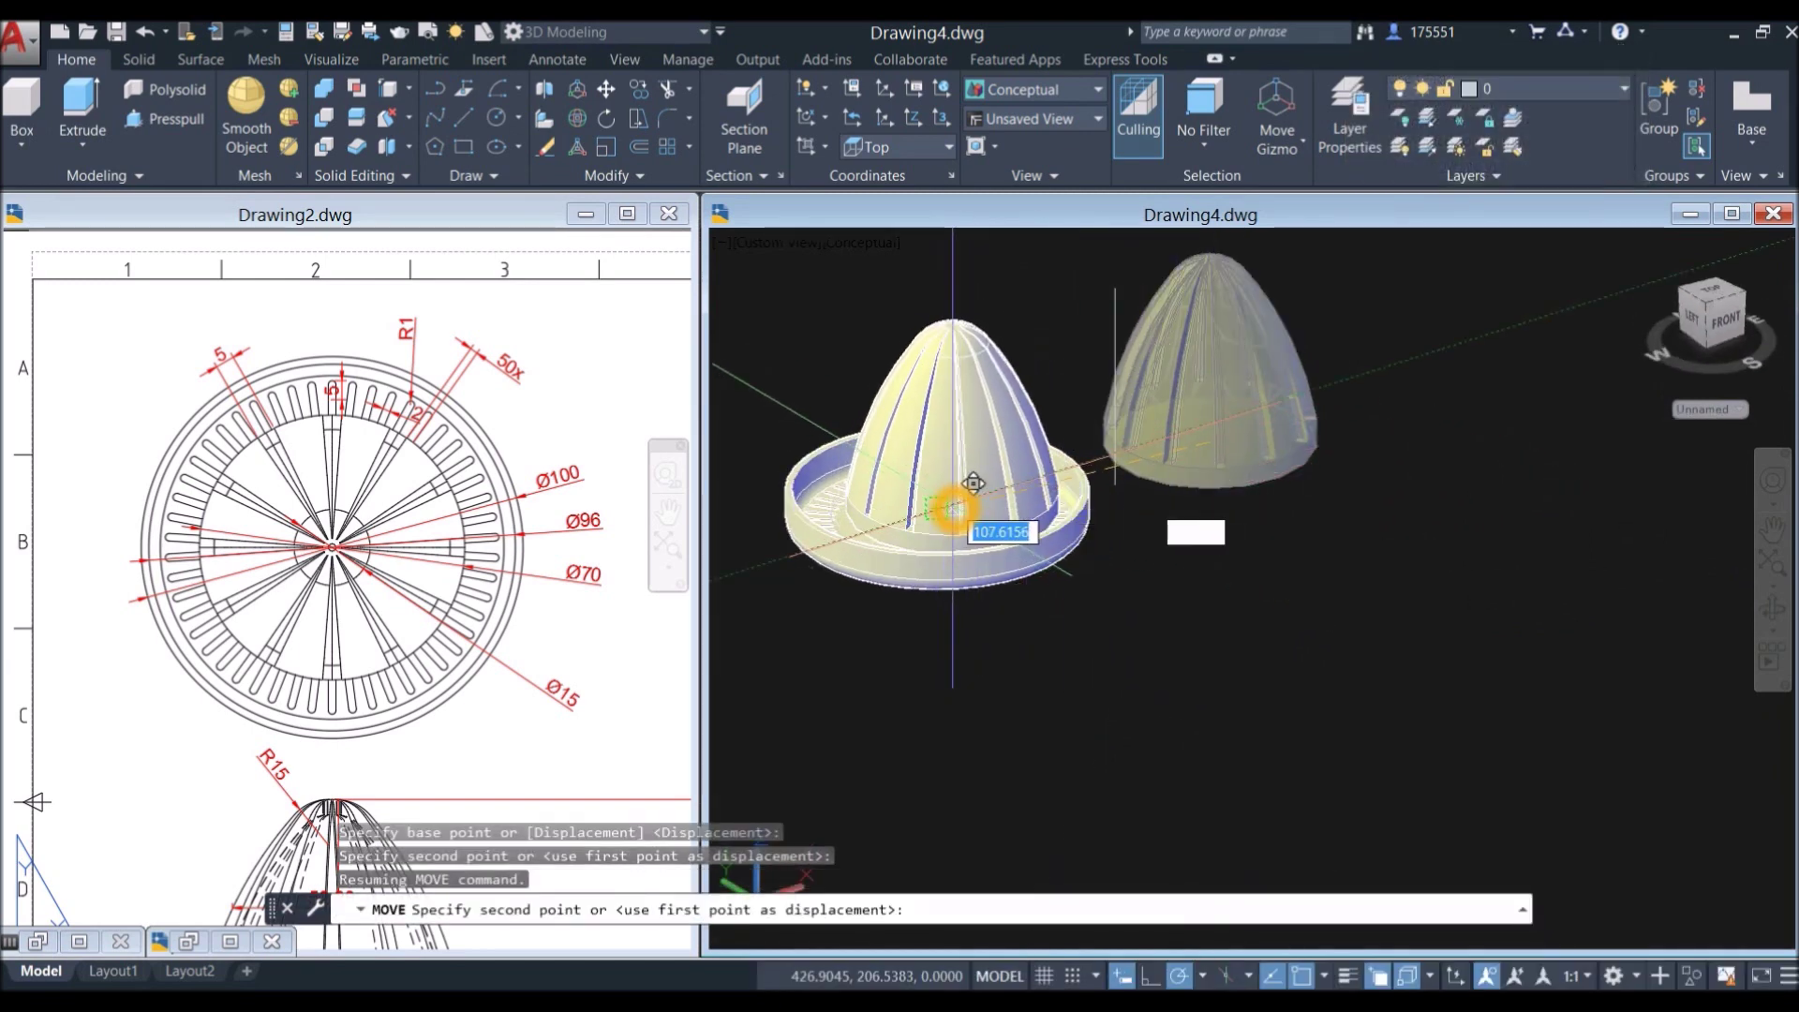
scroll(960, 487, "up", 4)
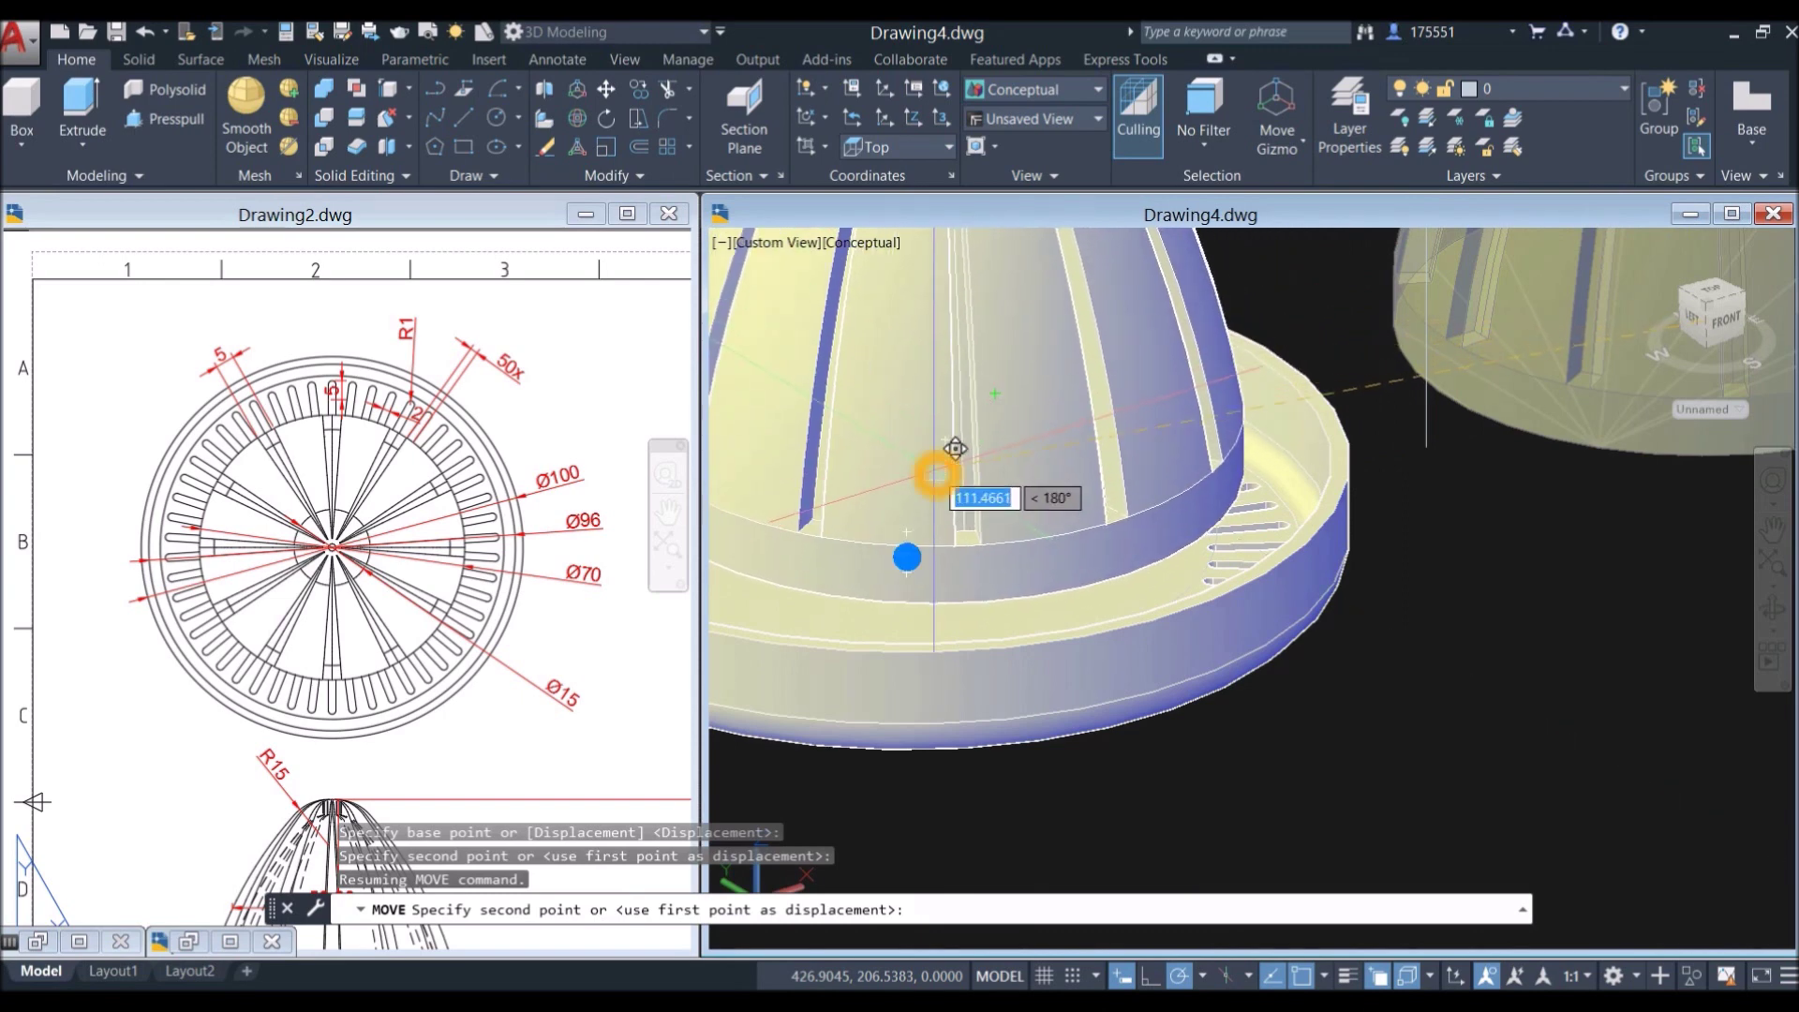
left_click(932, 493)
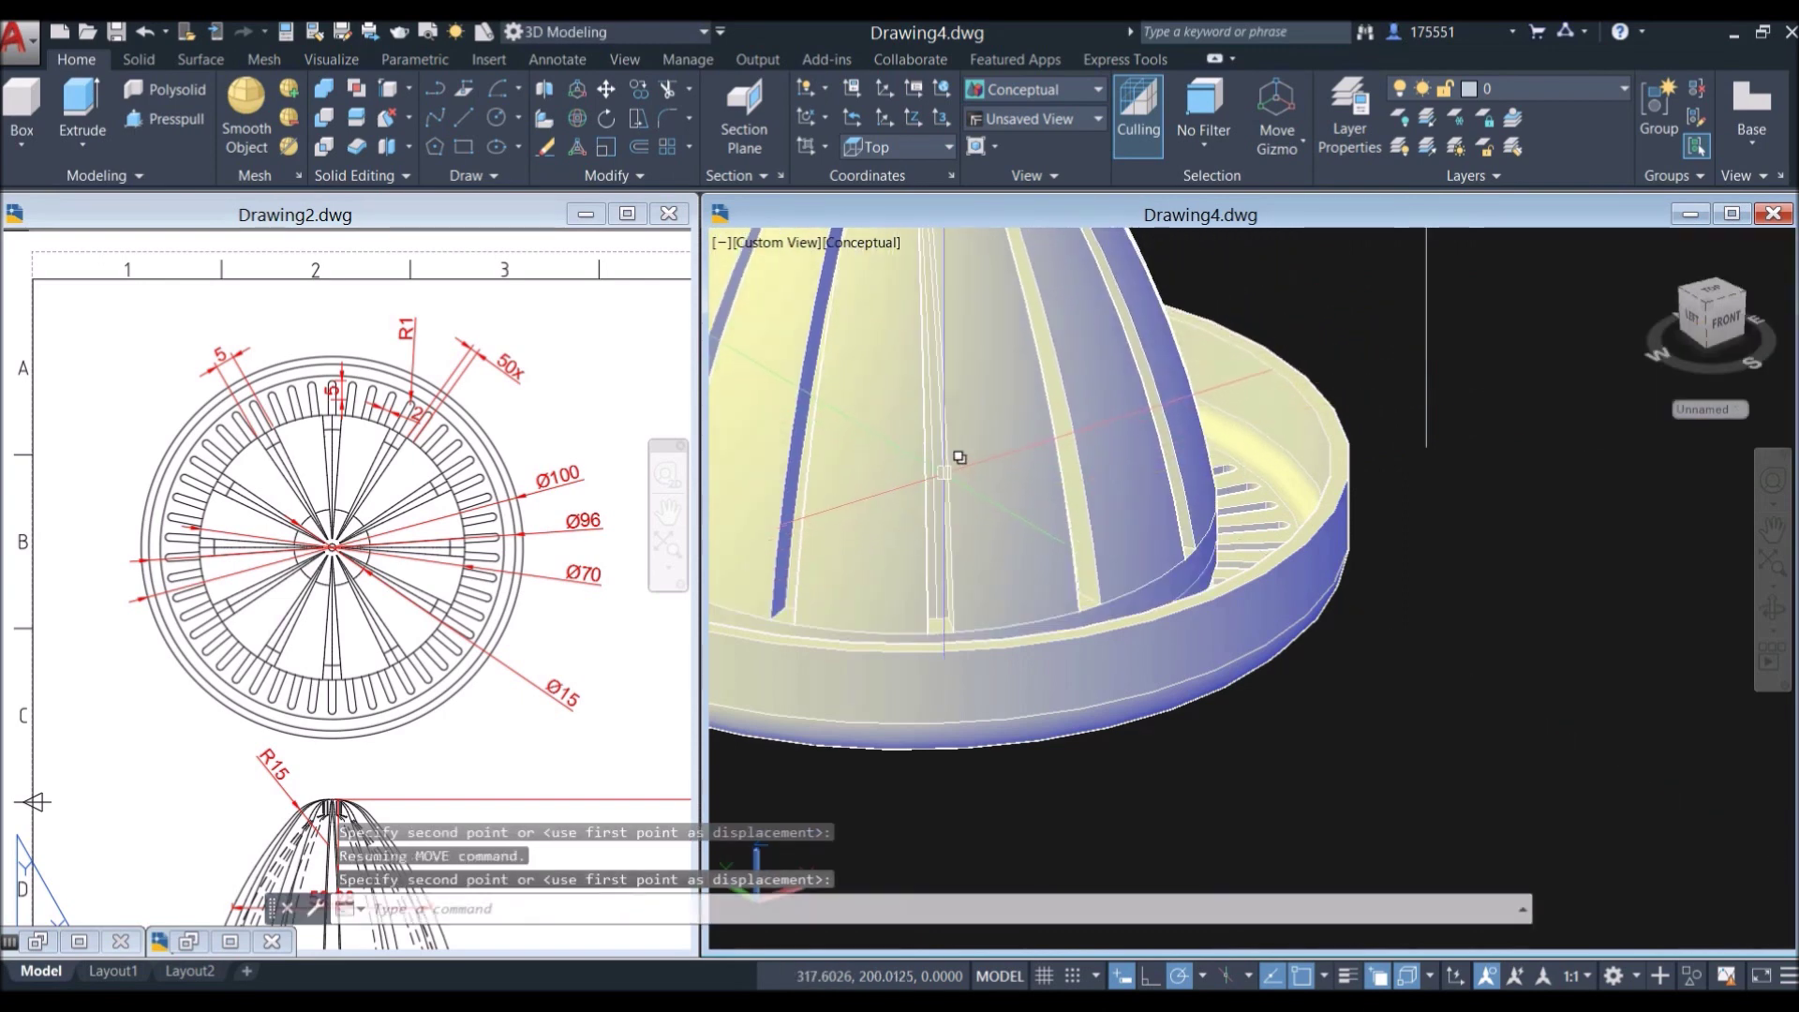
scroll(945, 473, "down", 2)
middle_click_drag(947, 477, 879, 557, "shift")
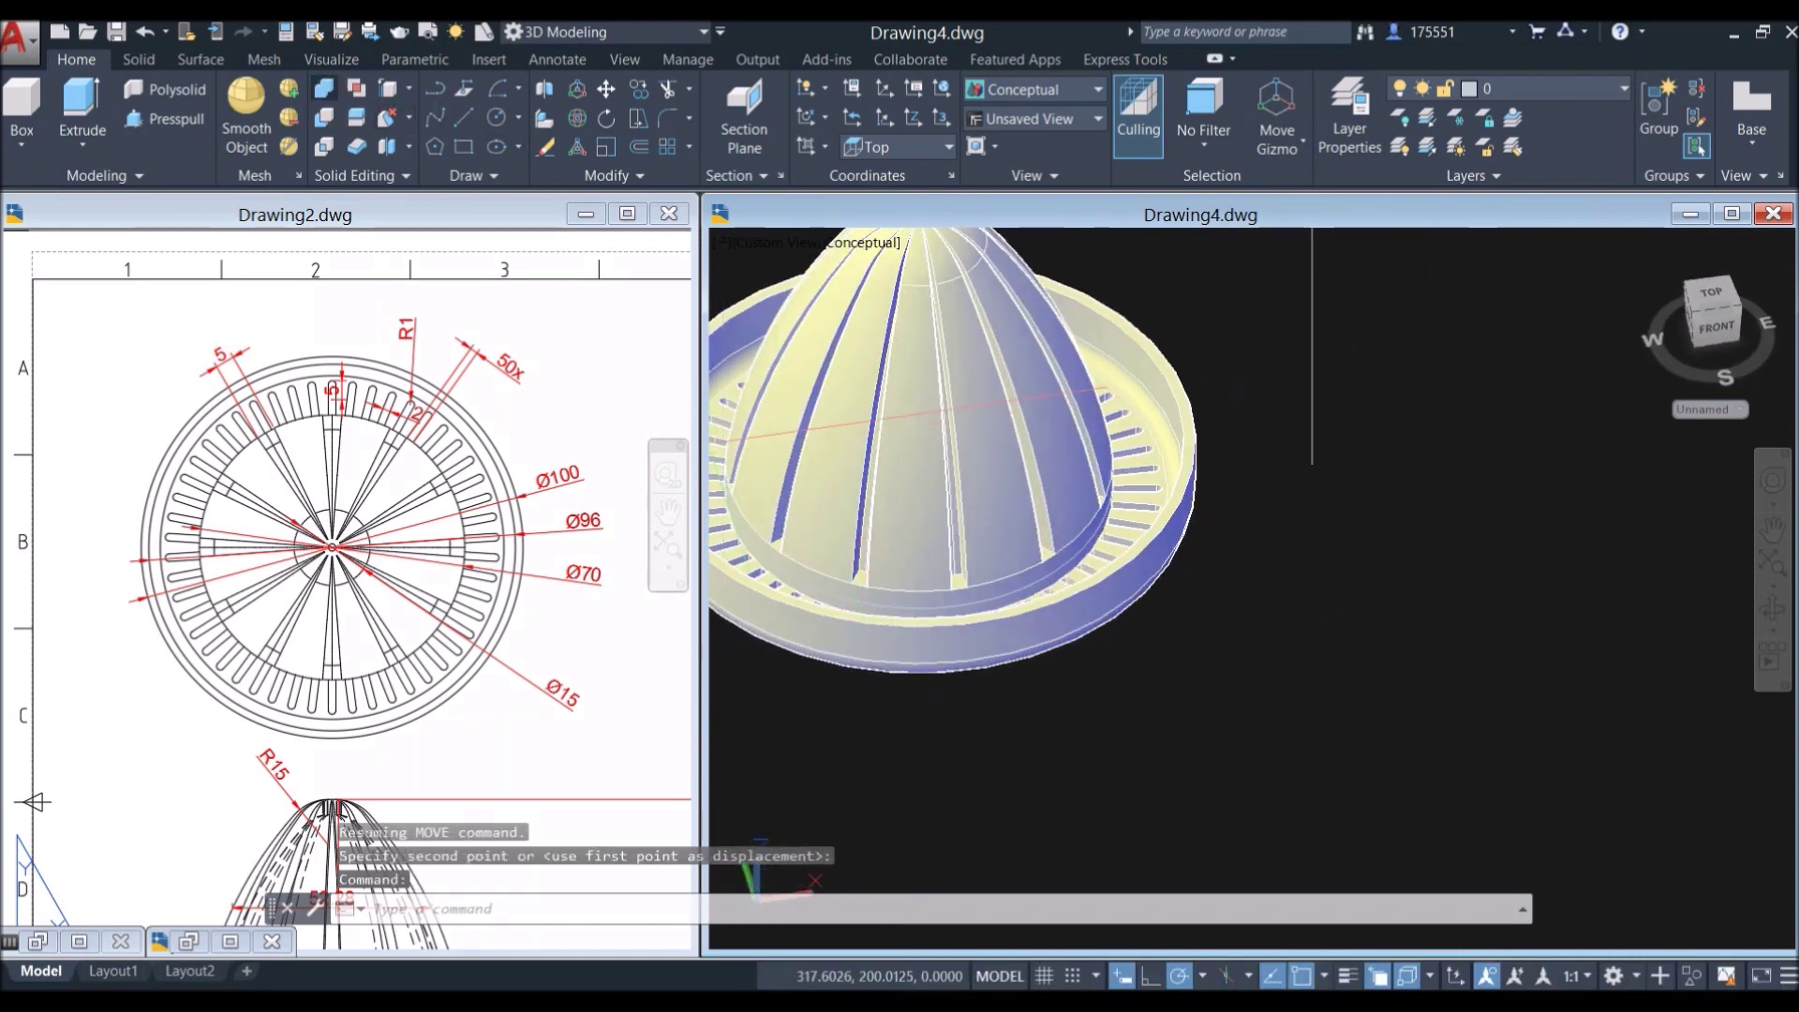
Step: Start a Union and pick the cone and the tray as the solids to combine
left_click(324, 88)
left_click(932, 427)
left_click(1040, 513)
left_click(1181, 424)
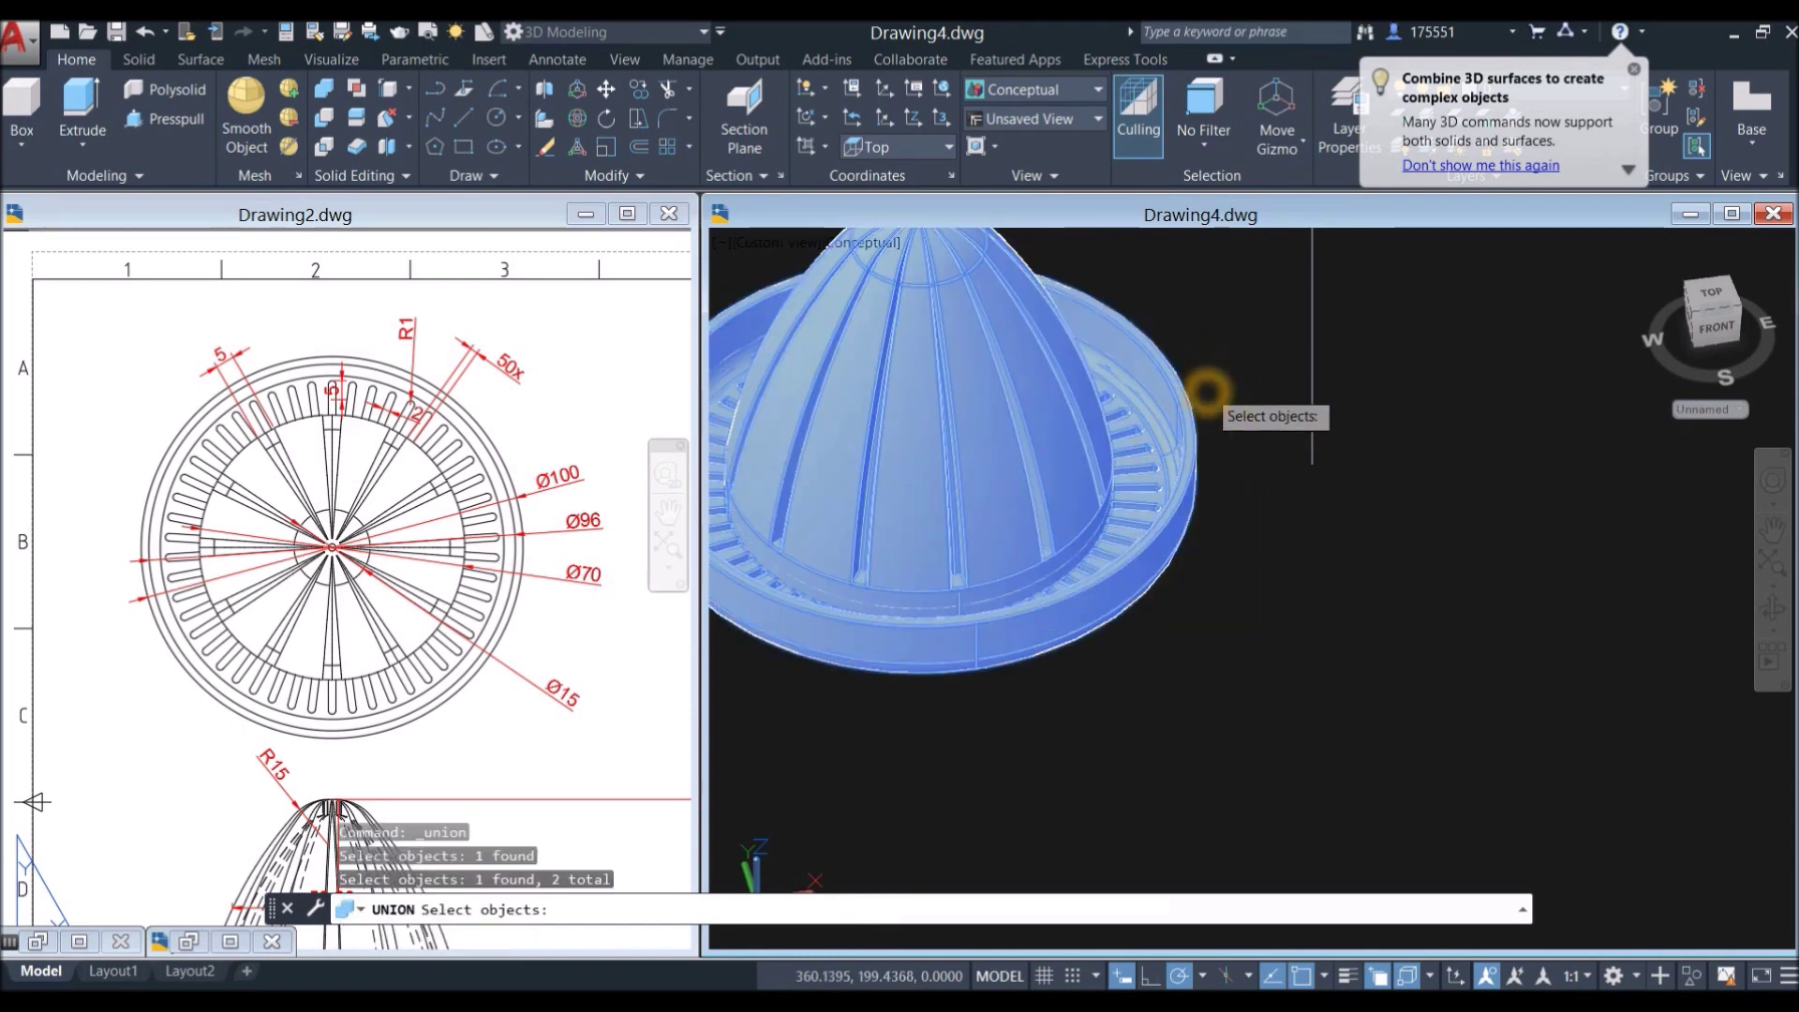
Step: Finish the Union so the cone and tray become one juicer solid
key("Return")
middle_click_drag(1209, 393, 1292, 462)
scroll(1374, 408, "down", 1)
Step: Delete the stray vertical line beside the juicer
left_click(1394, 400)
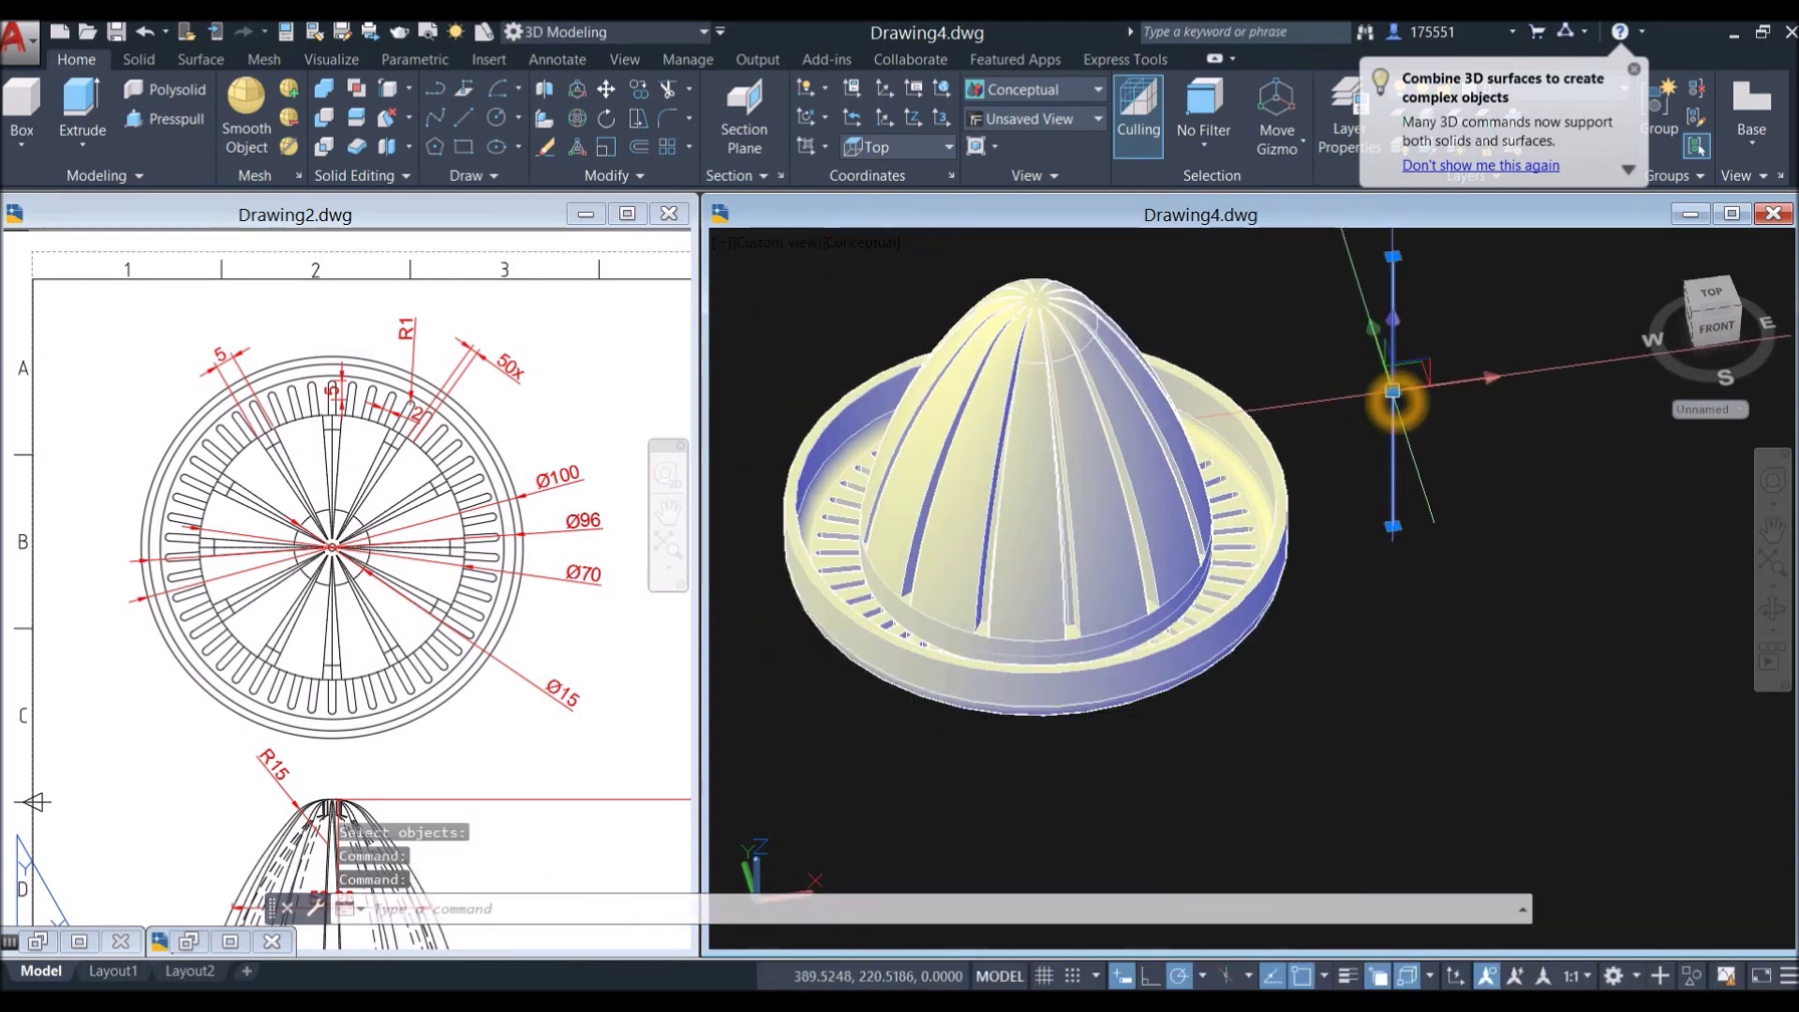
key("Delete")
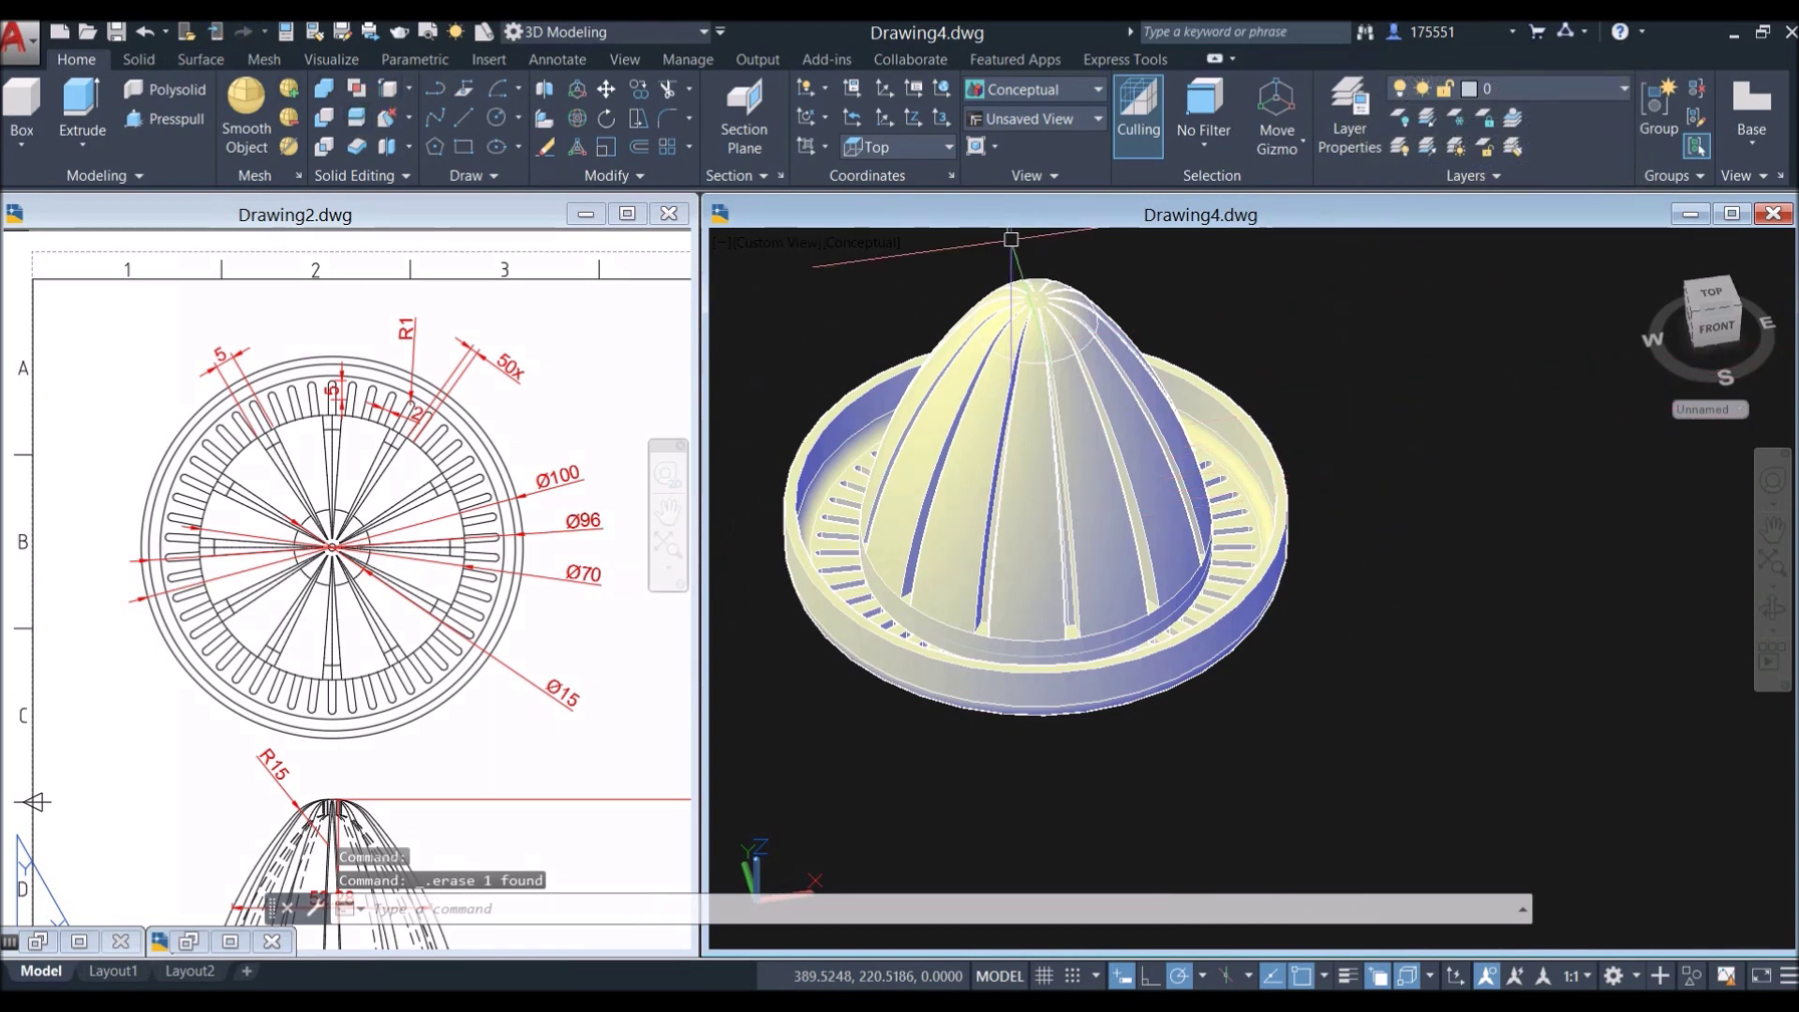
left_click(138, 59)
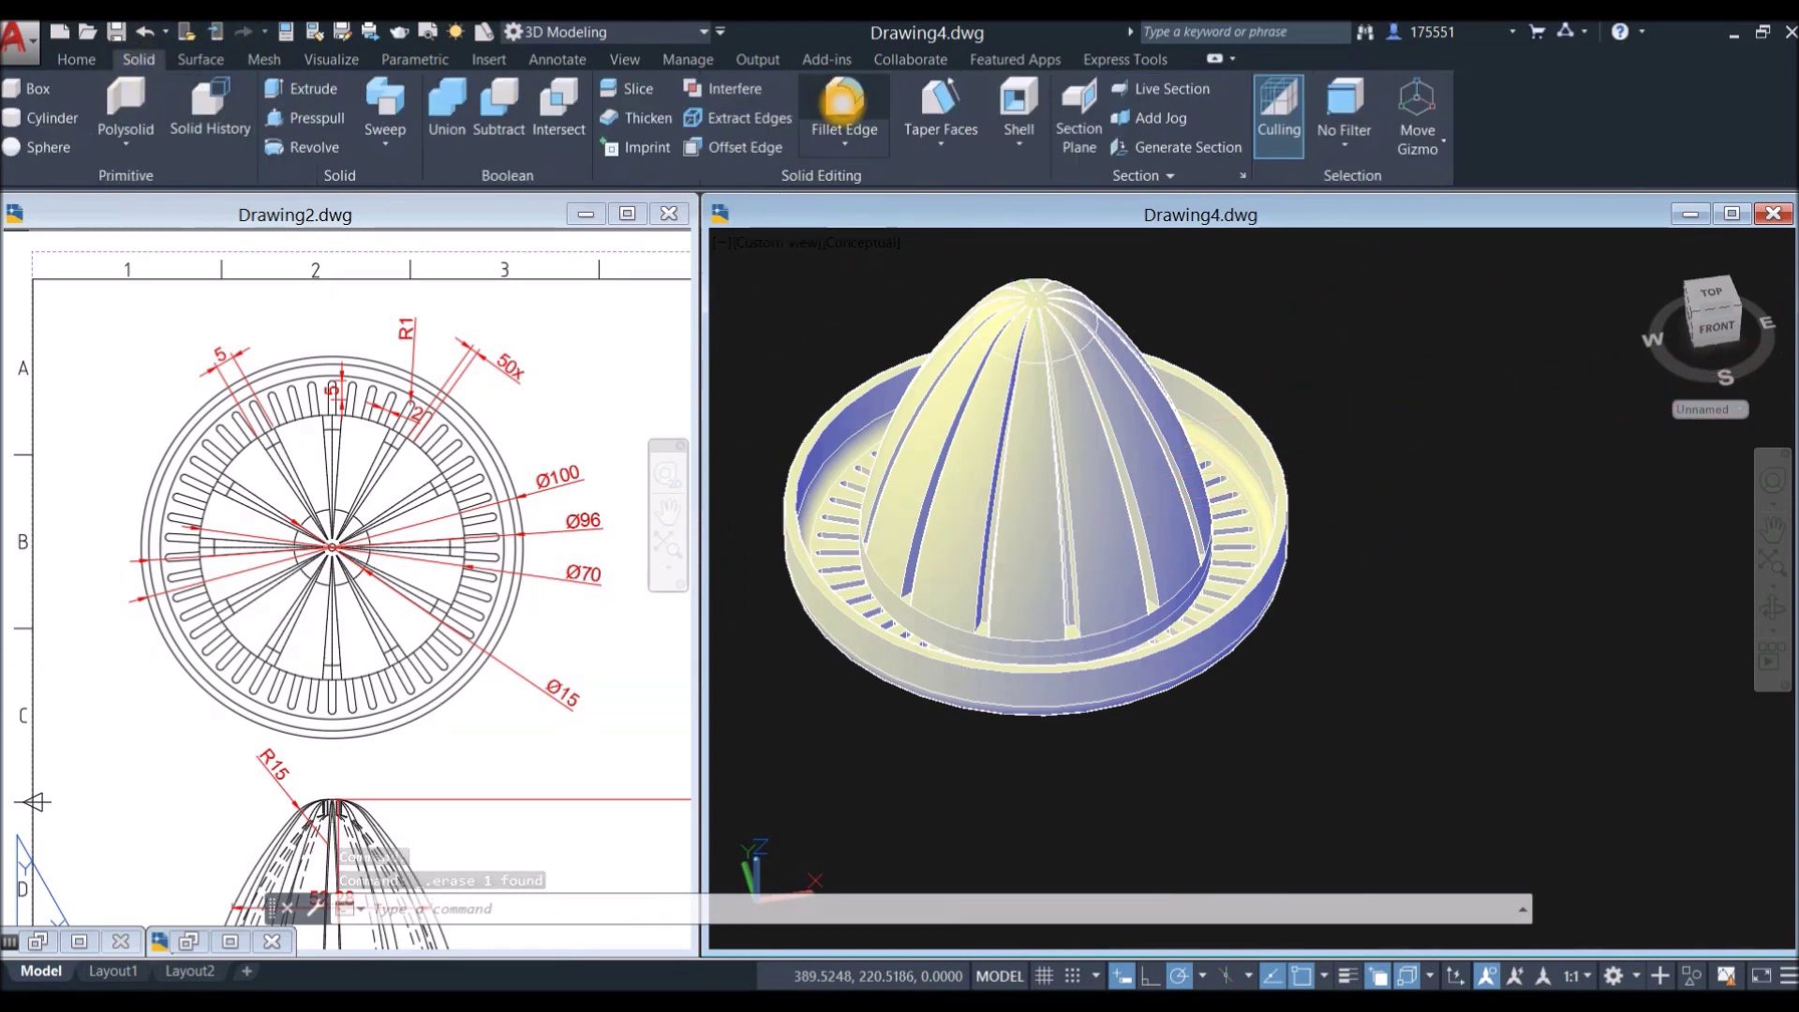
Step: Apply a radius 1 Fillet Edge to the tray's two rim edges and preview it
left_click(843, 98)
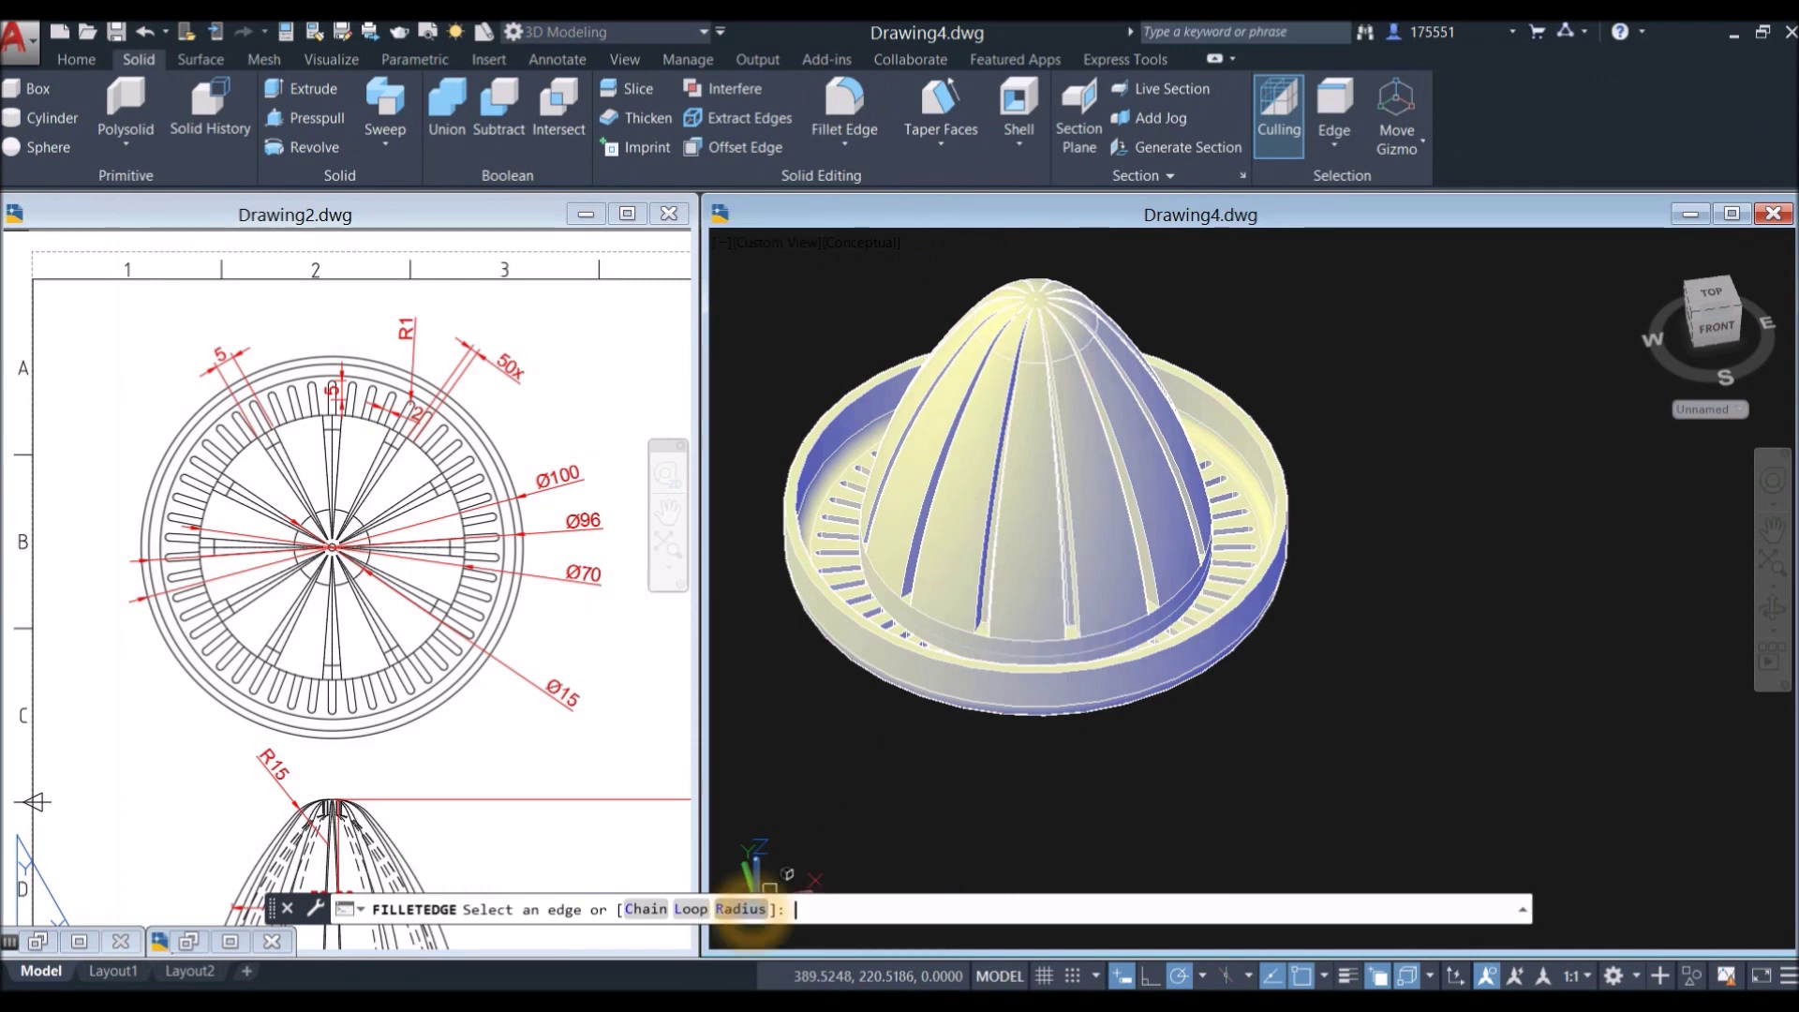
left_click(740, 909)
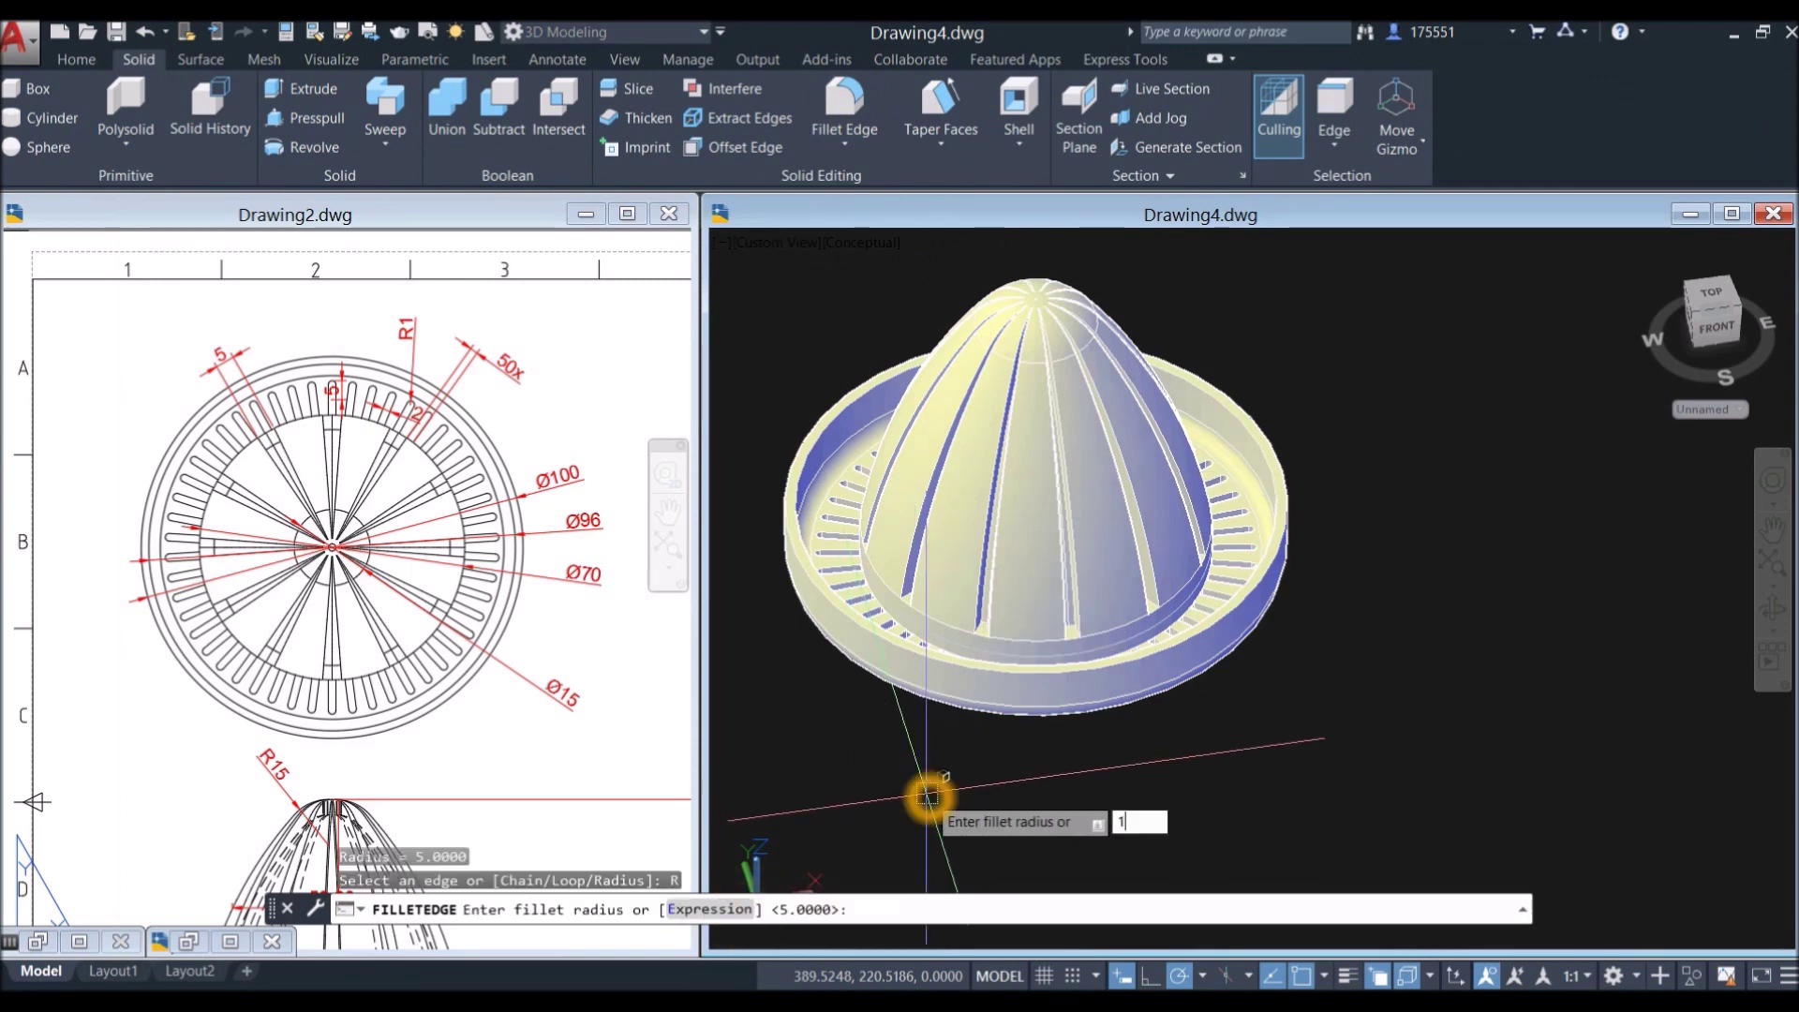
type("1")
key("Return")
scroll(1267, 436, "up", 3)
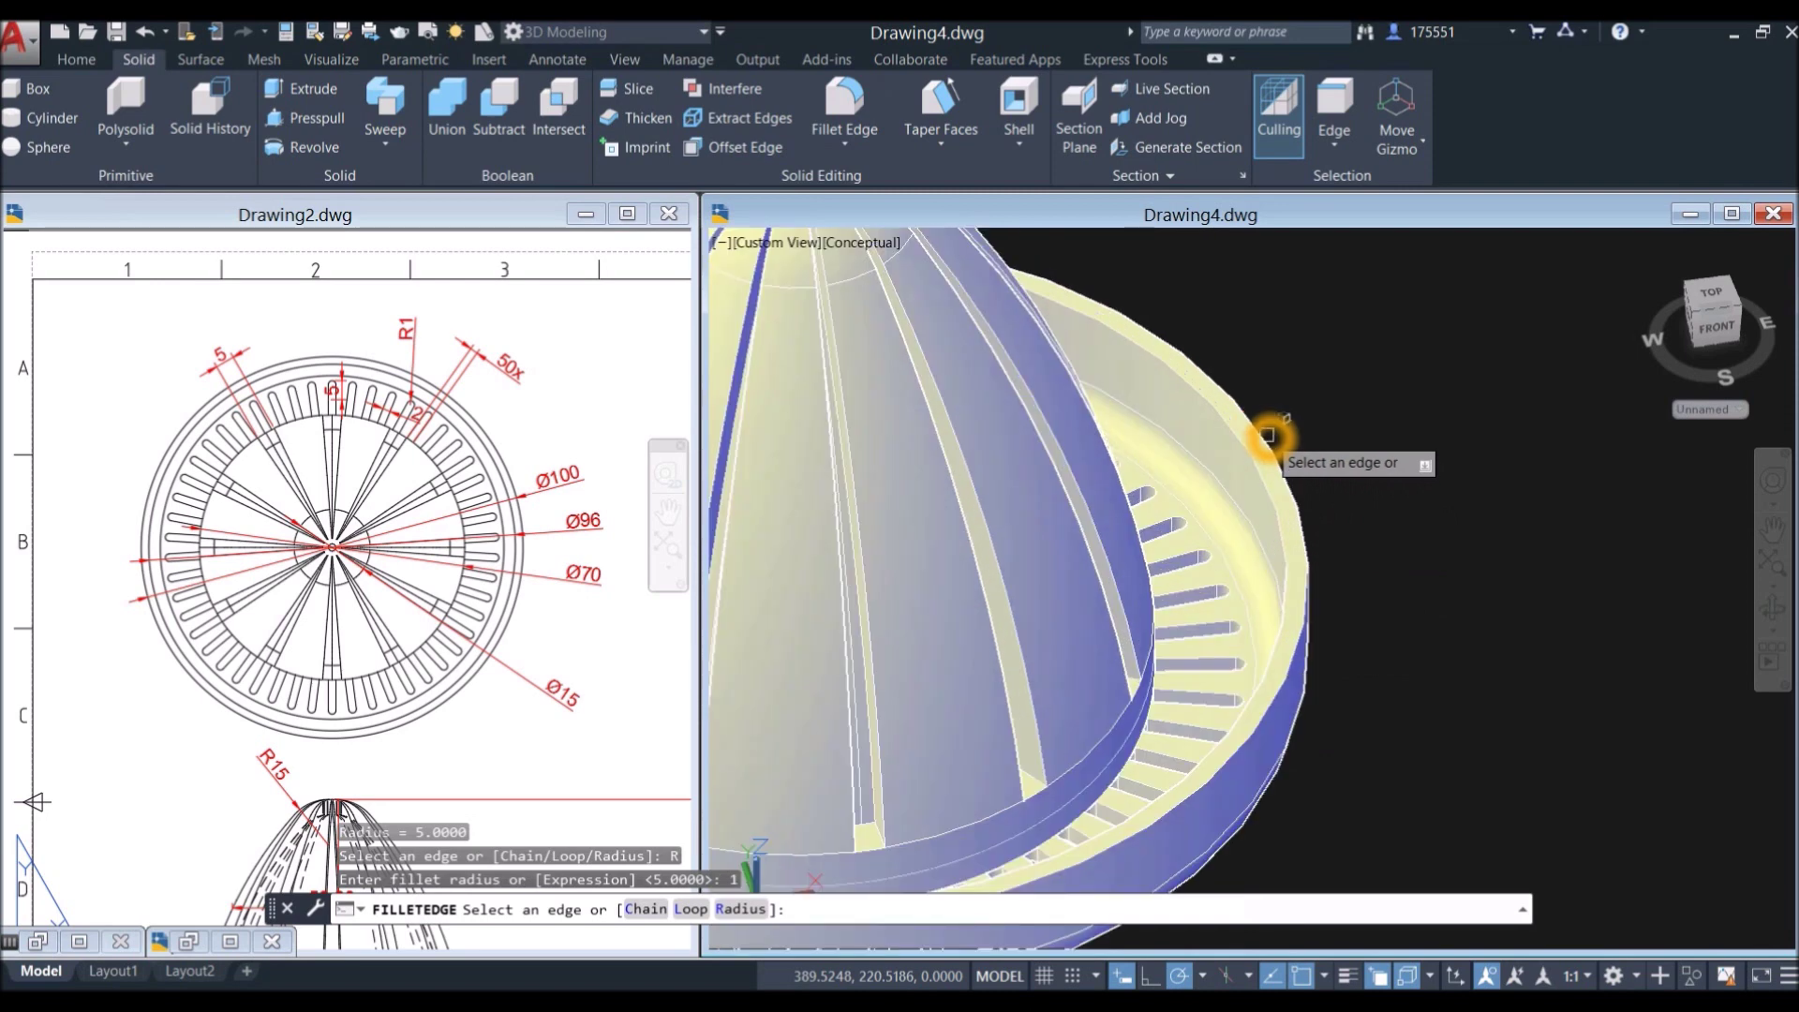
left_click(1267, 435)
left_click(1246, 450)
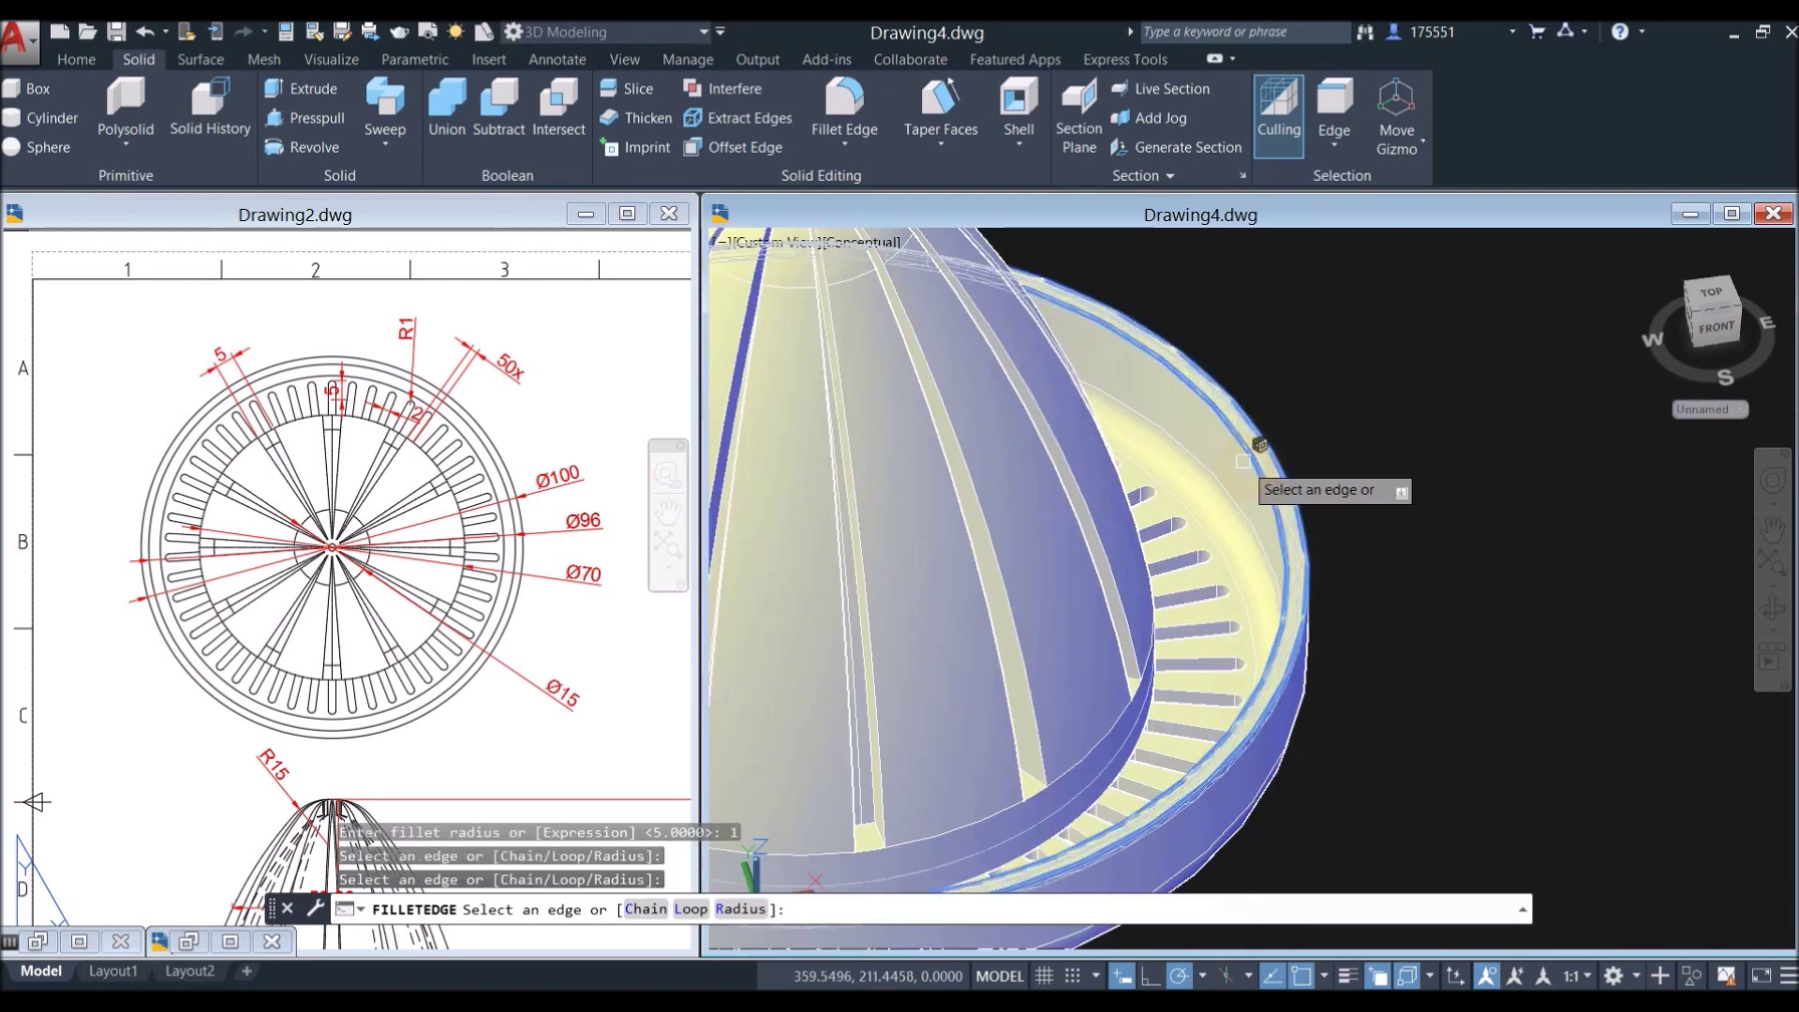
right_click(1312, 352)
left_click(1373, 361)
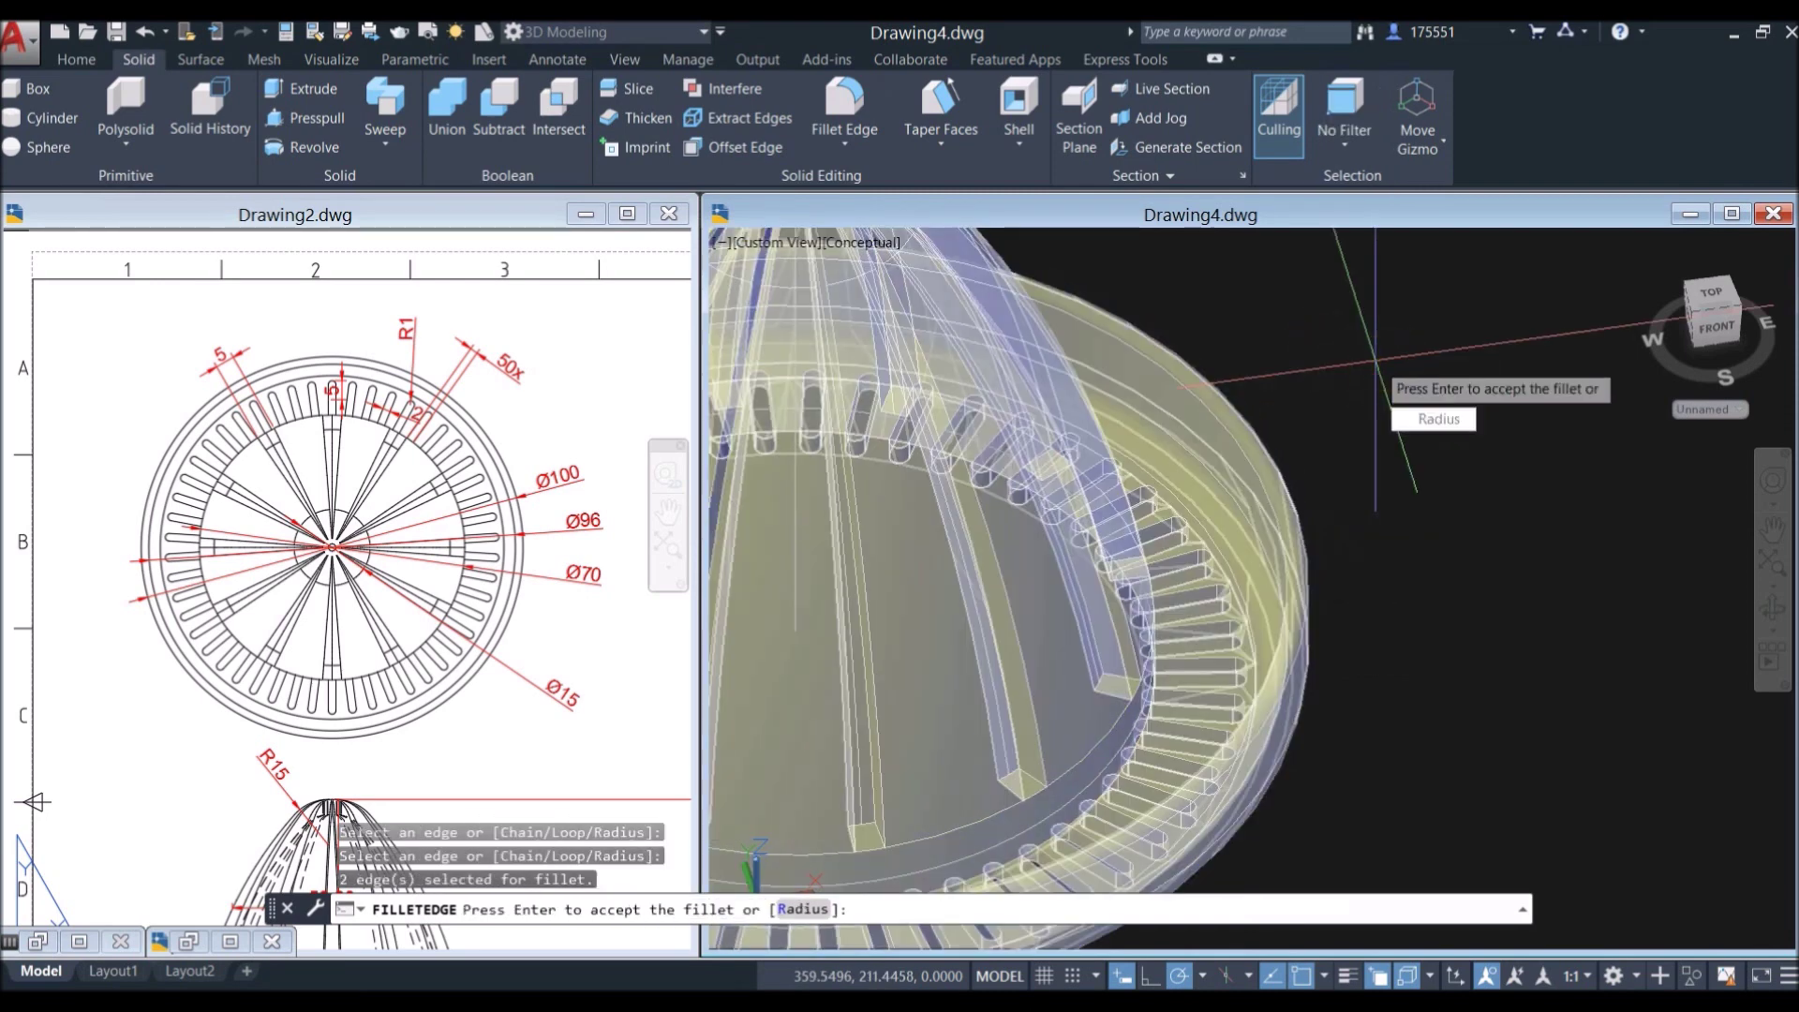
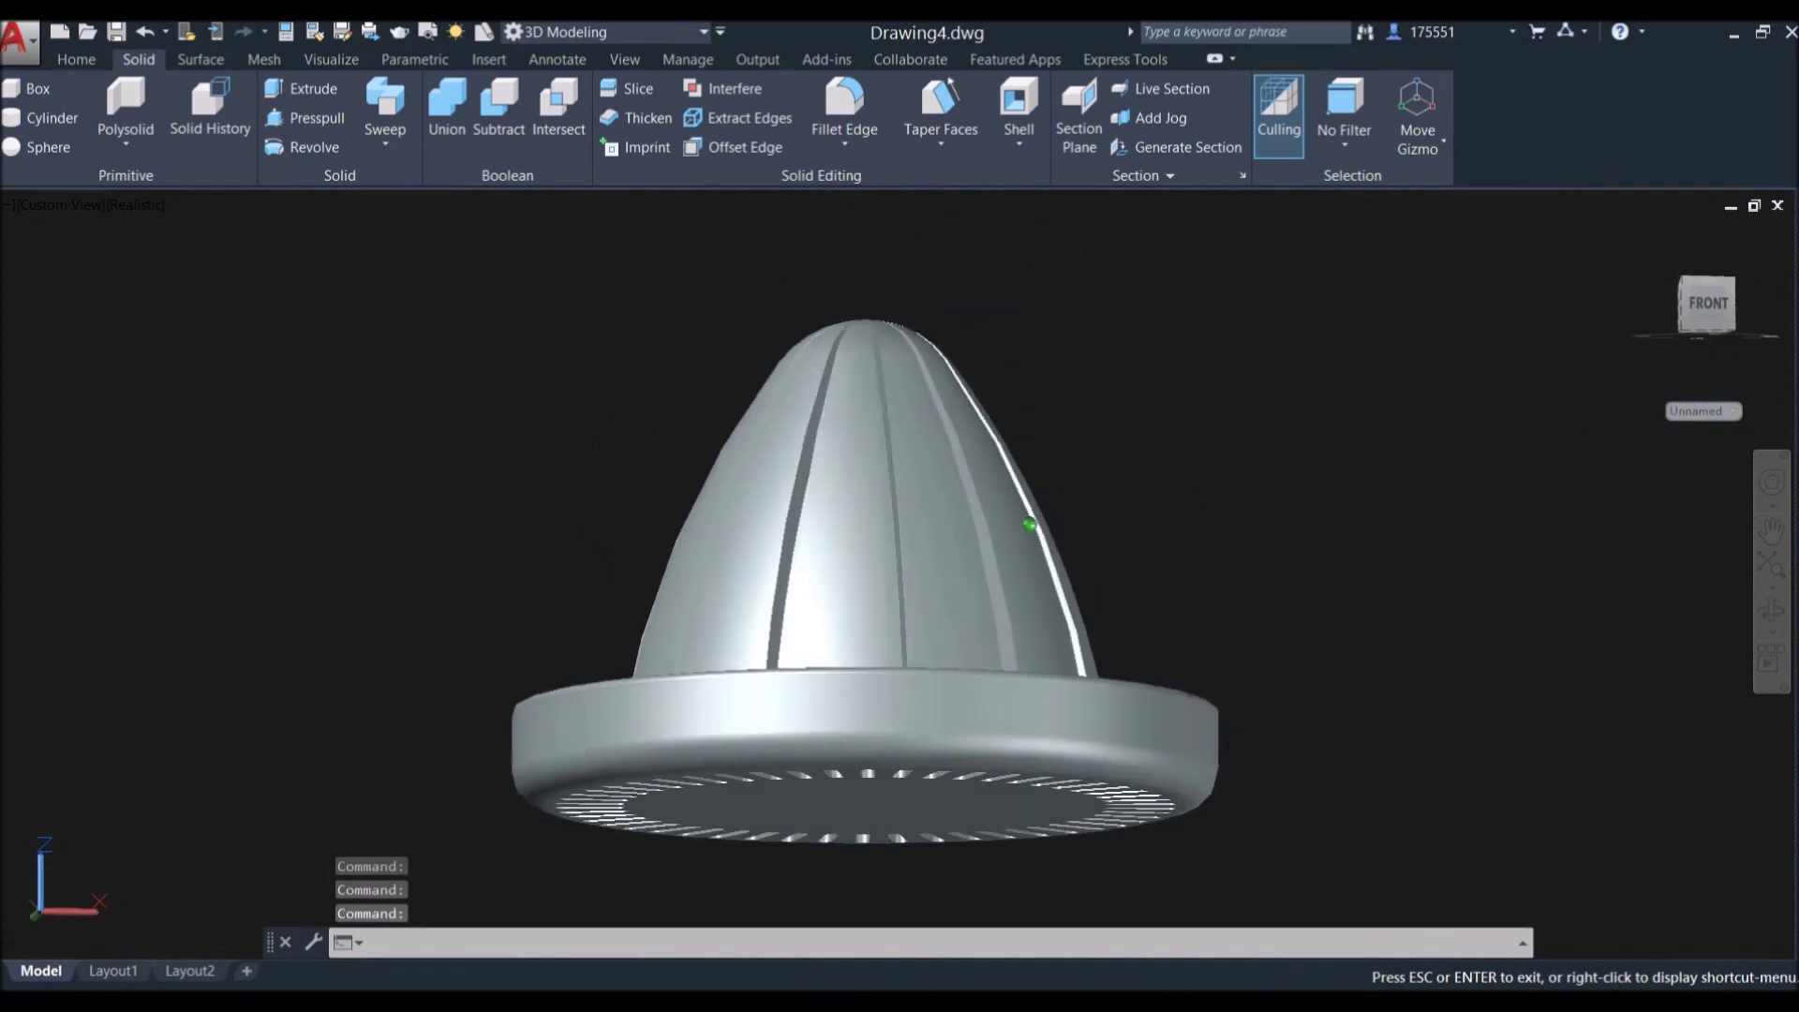
Step: Exit view navigation to return to the finished juicer model
key("Escape")
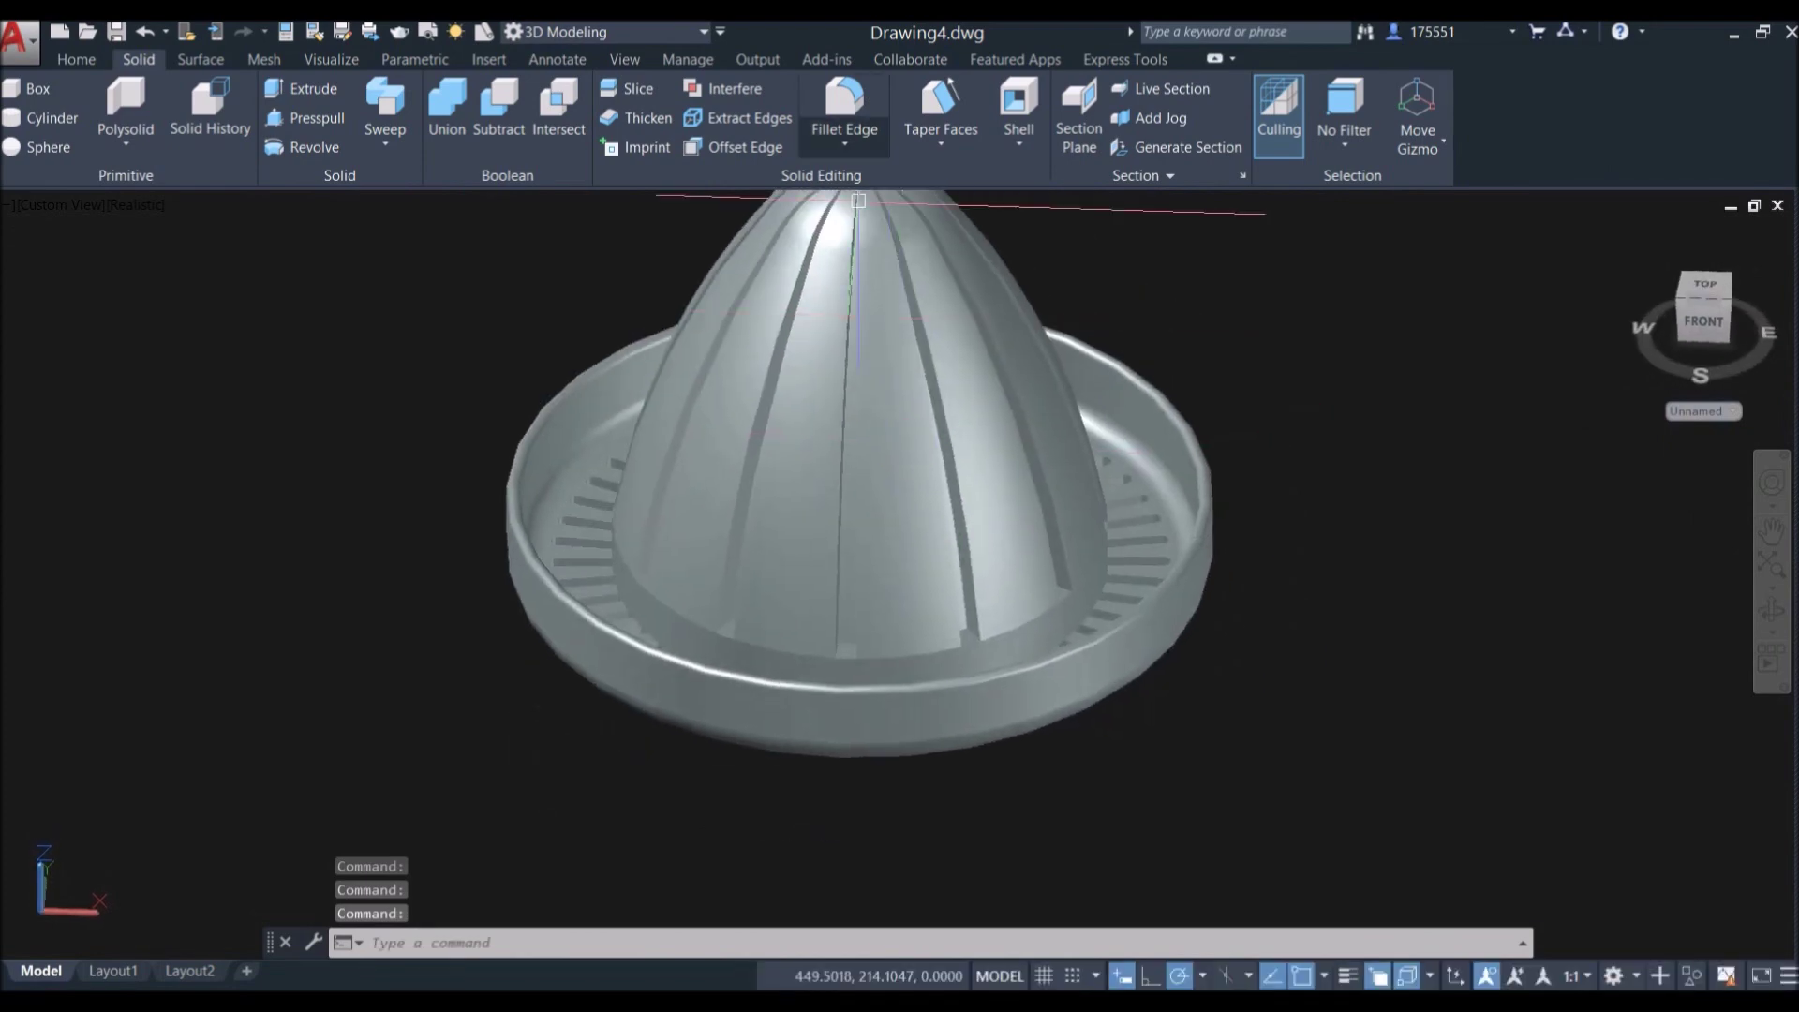
Step: Start Fillet Edge with a 0.1 radius in Chain selection mode
left_click(844, 101)
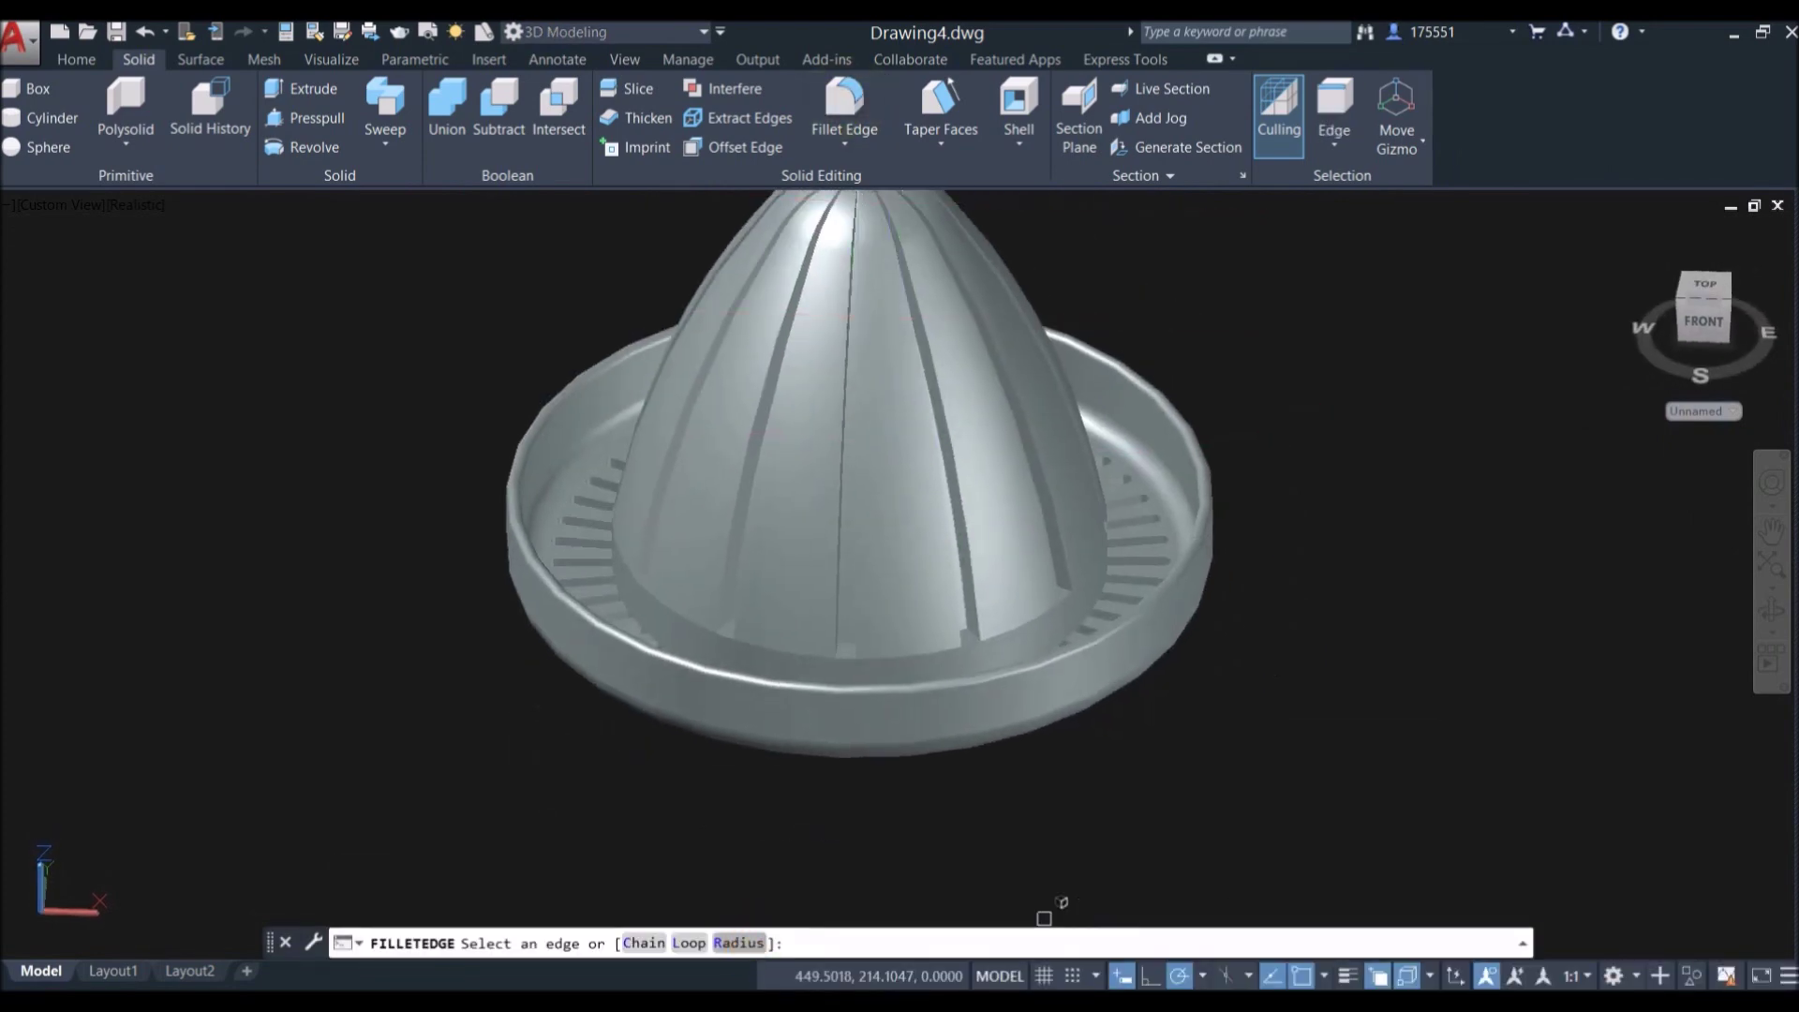
left_click(738, 943)
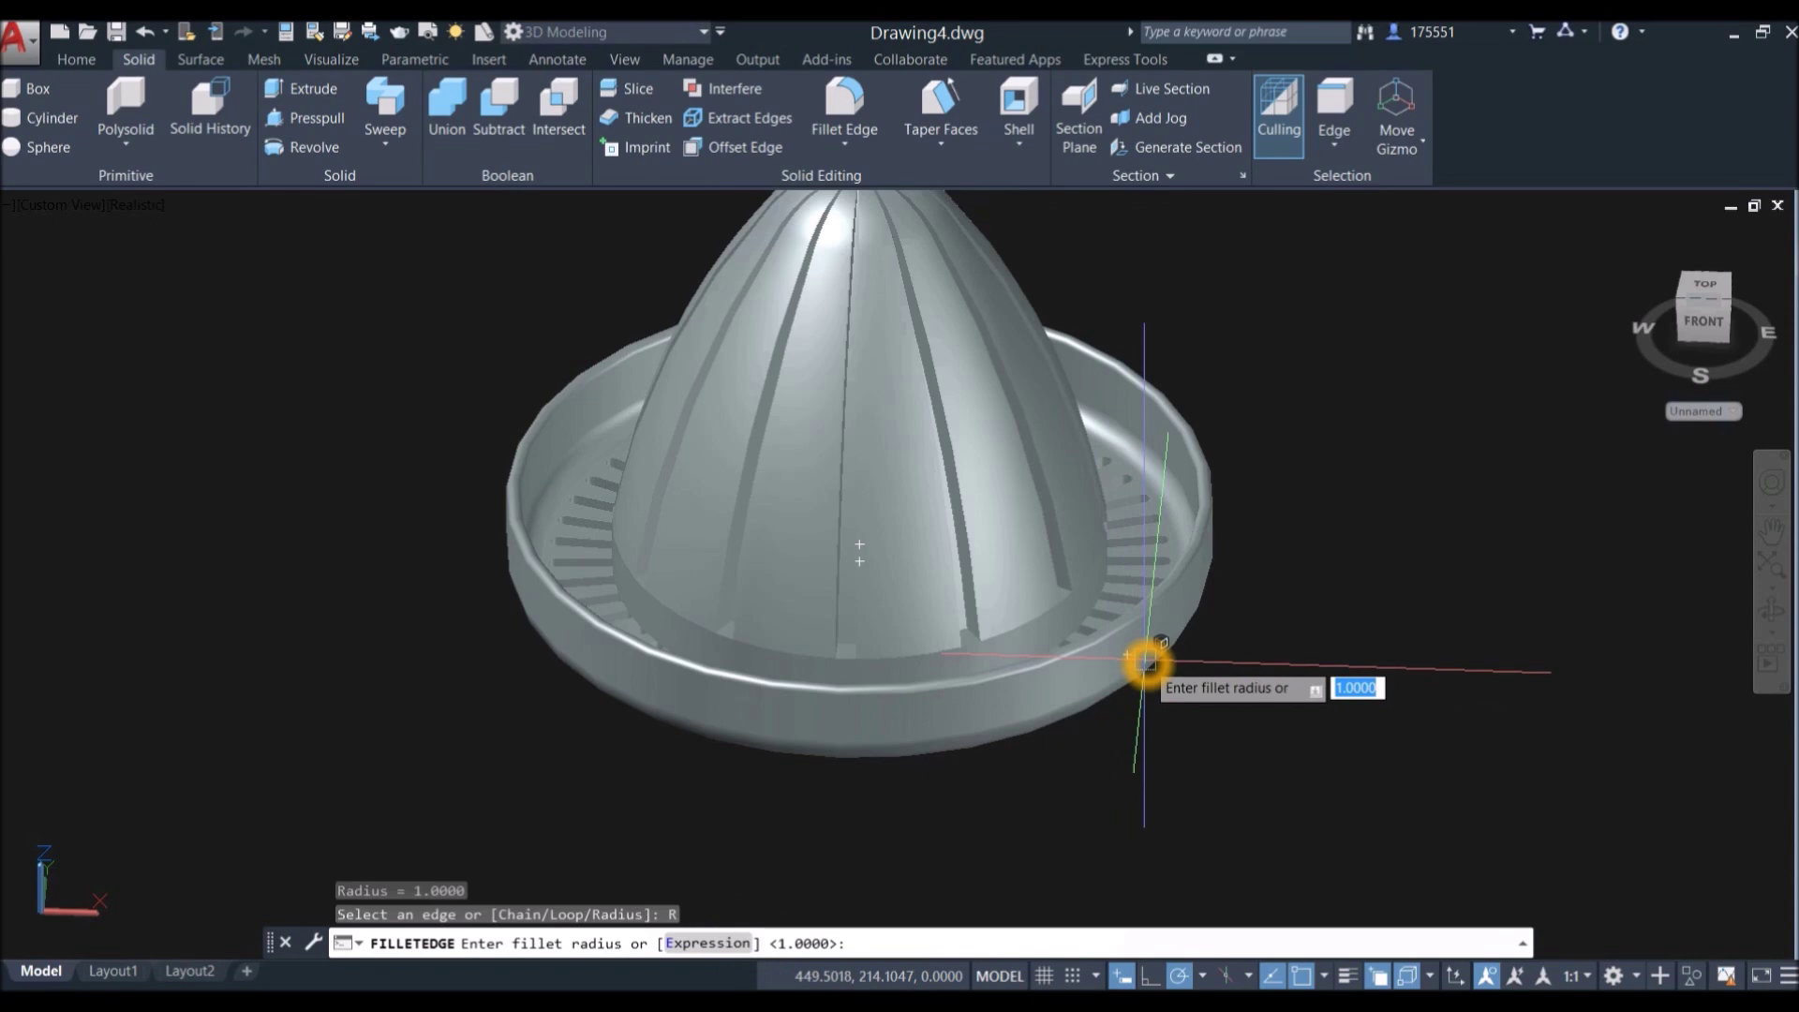
type(".1")
key("Return")
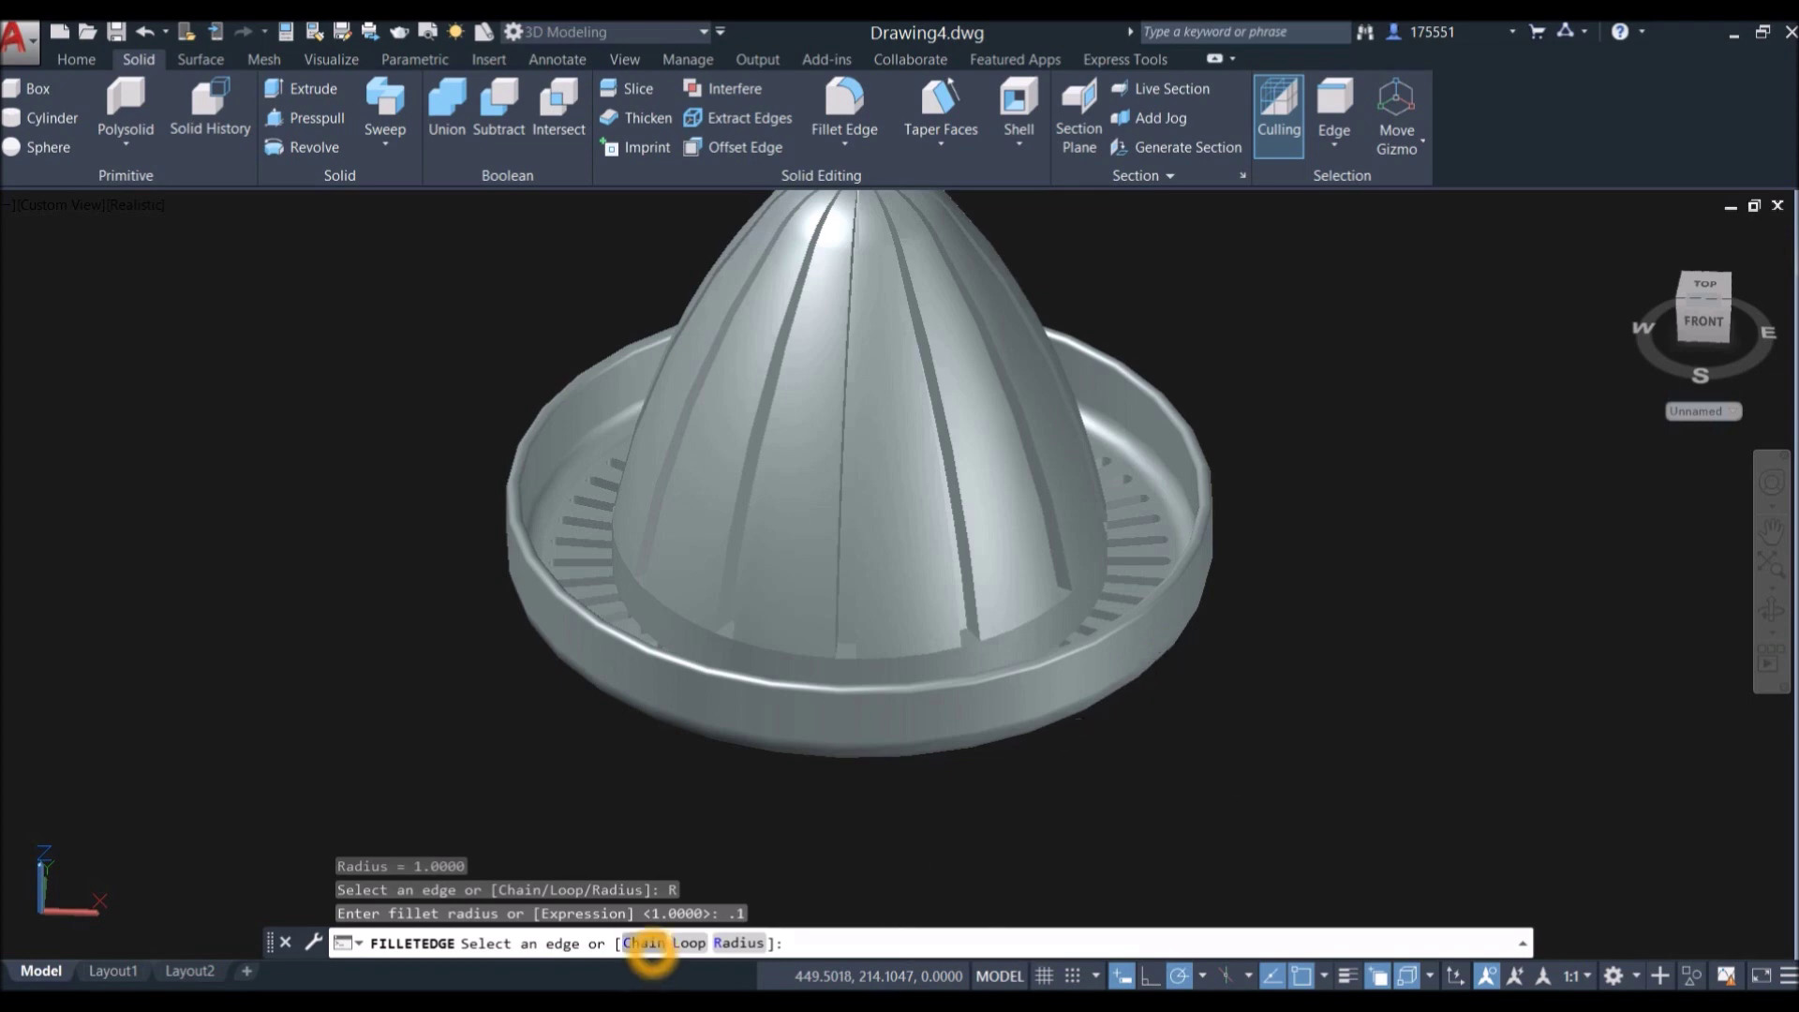
left_click(647, 942)
Step: Pick the side, bottom and lower-end edges of one cone groove
scroll(976, 491, "up", 5)
middle_click_drag(998, 232, 996, 229, "shift")
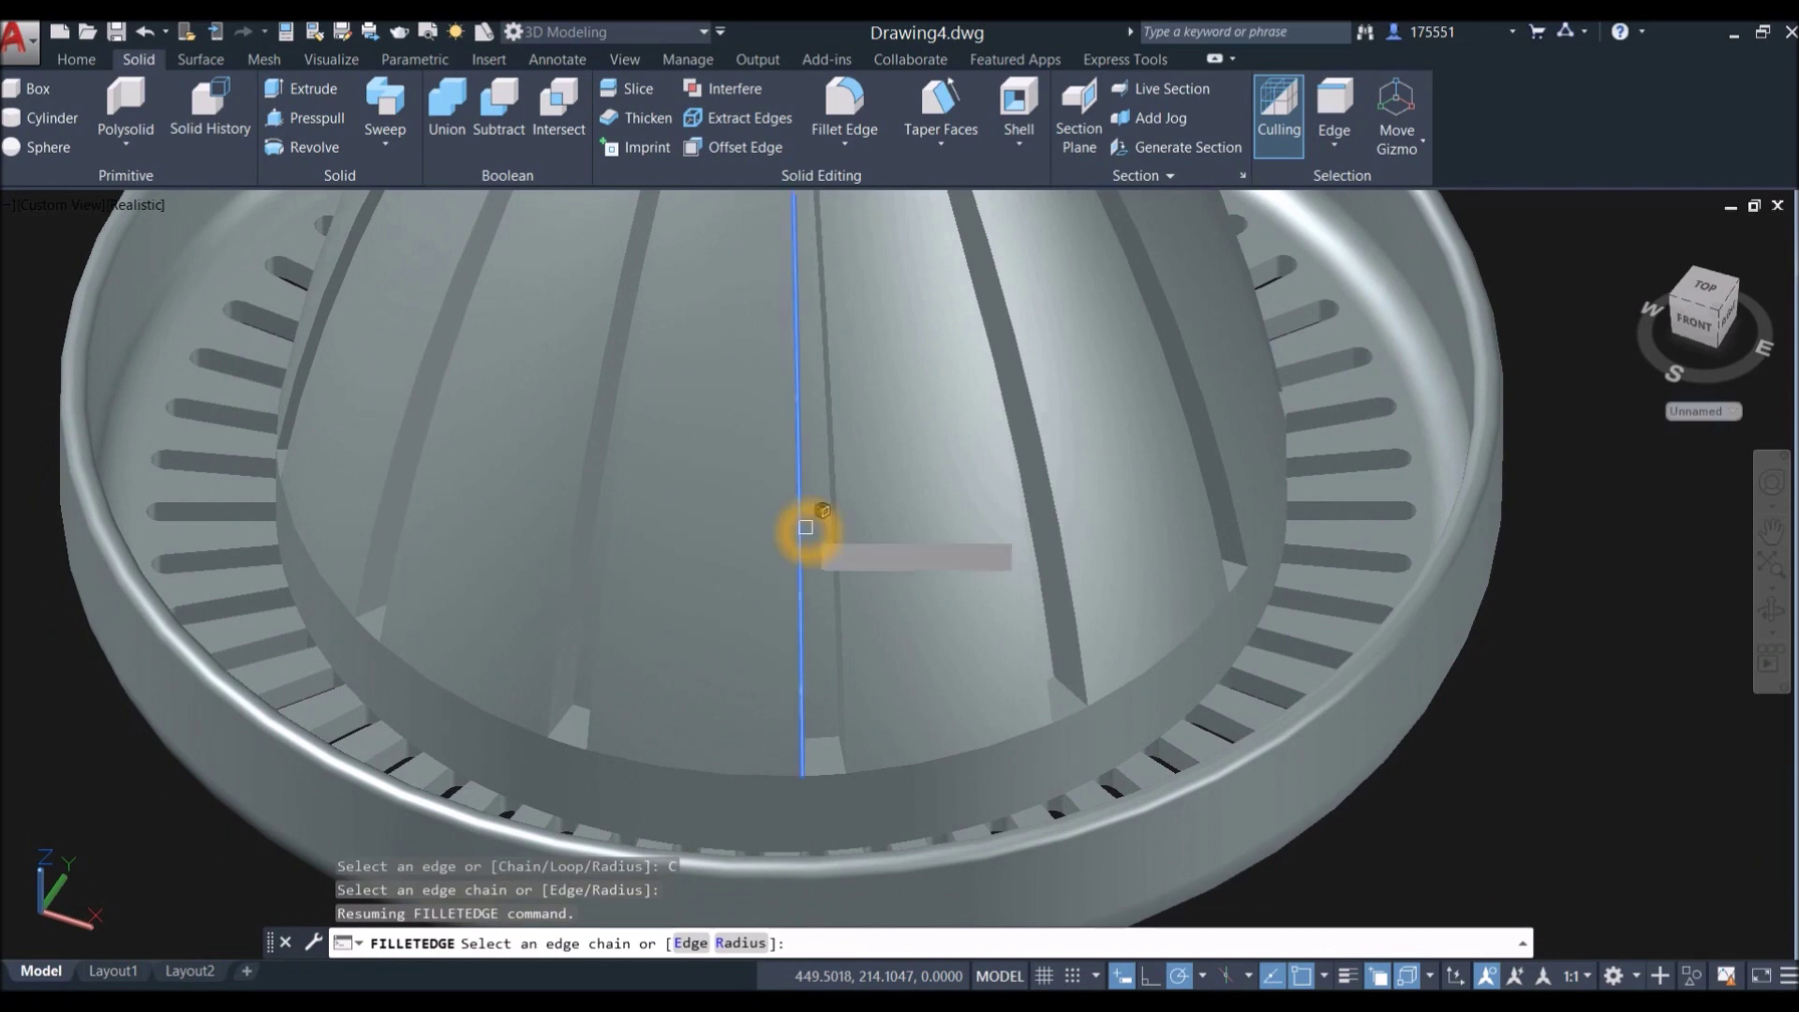
left_click(831, 584)
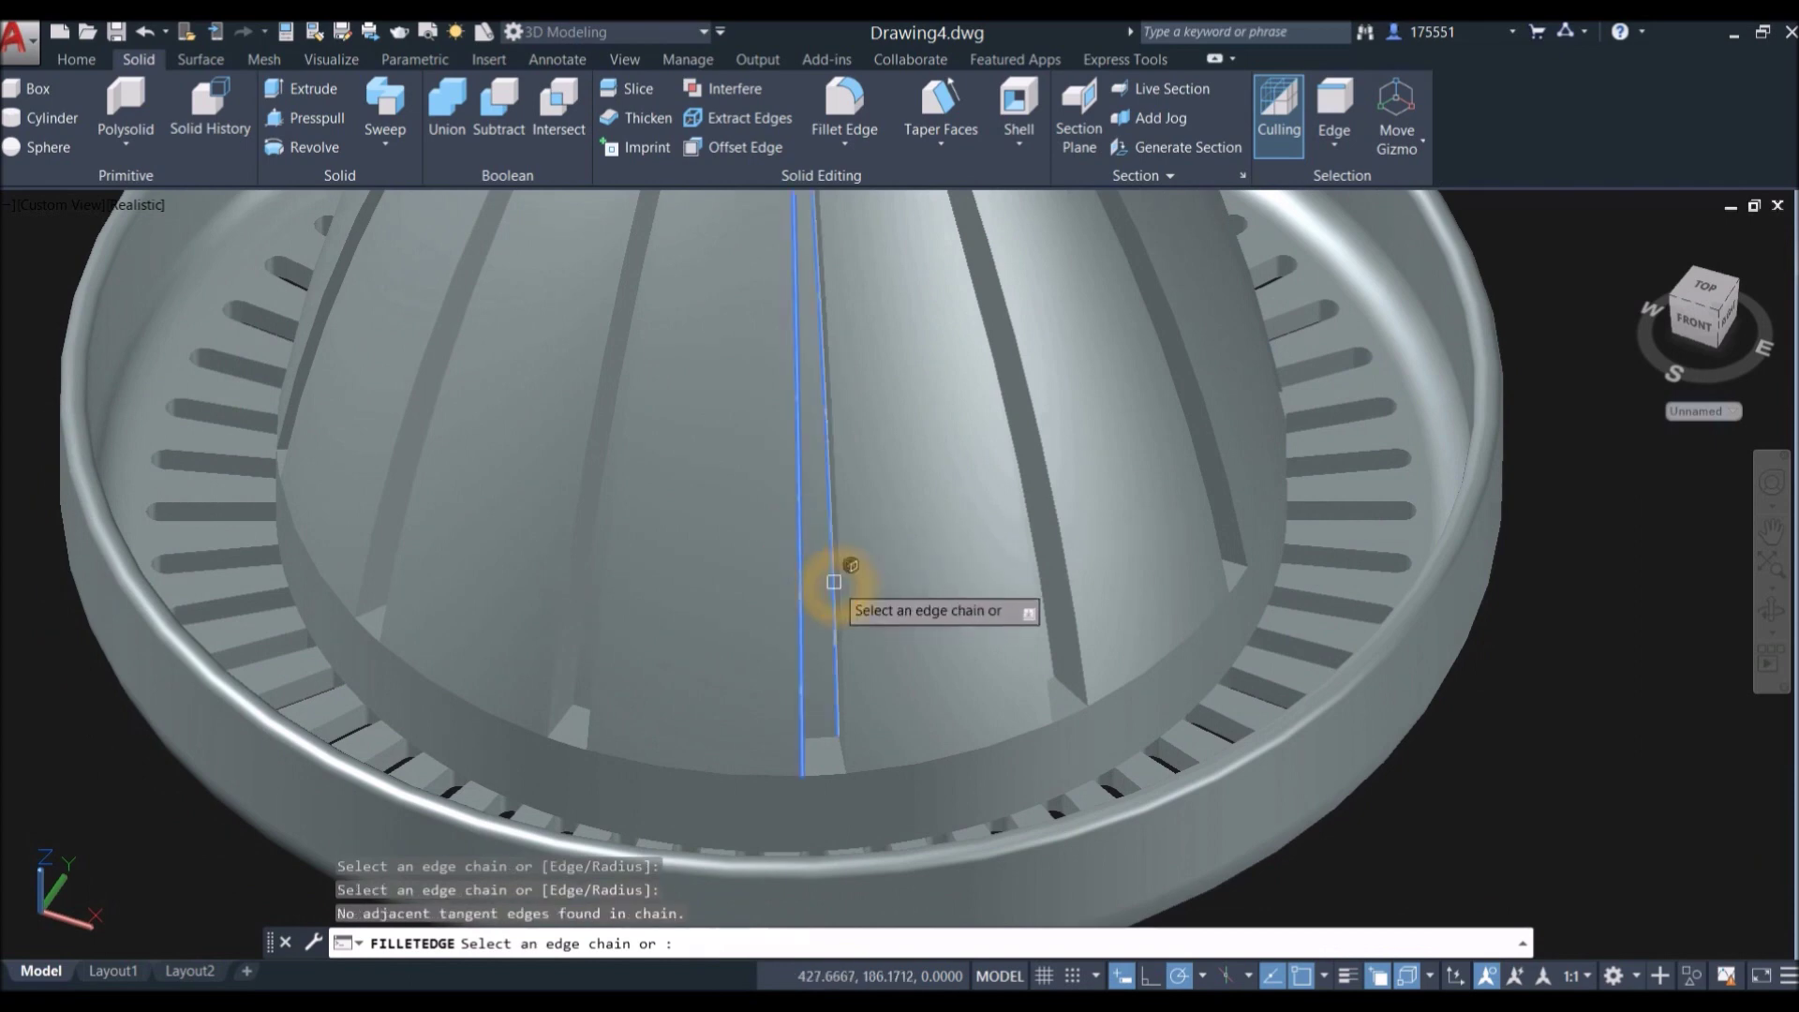
scroll(832, 751, "up", 3)
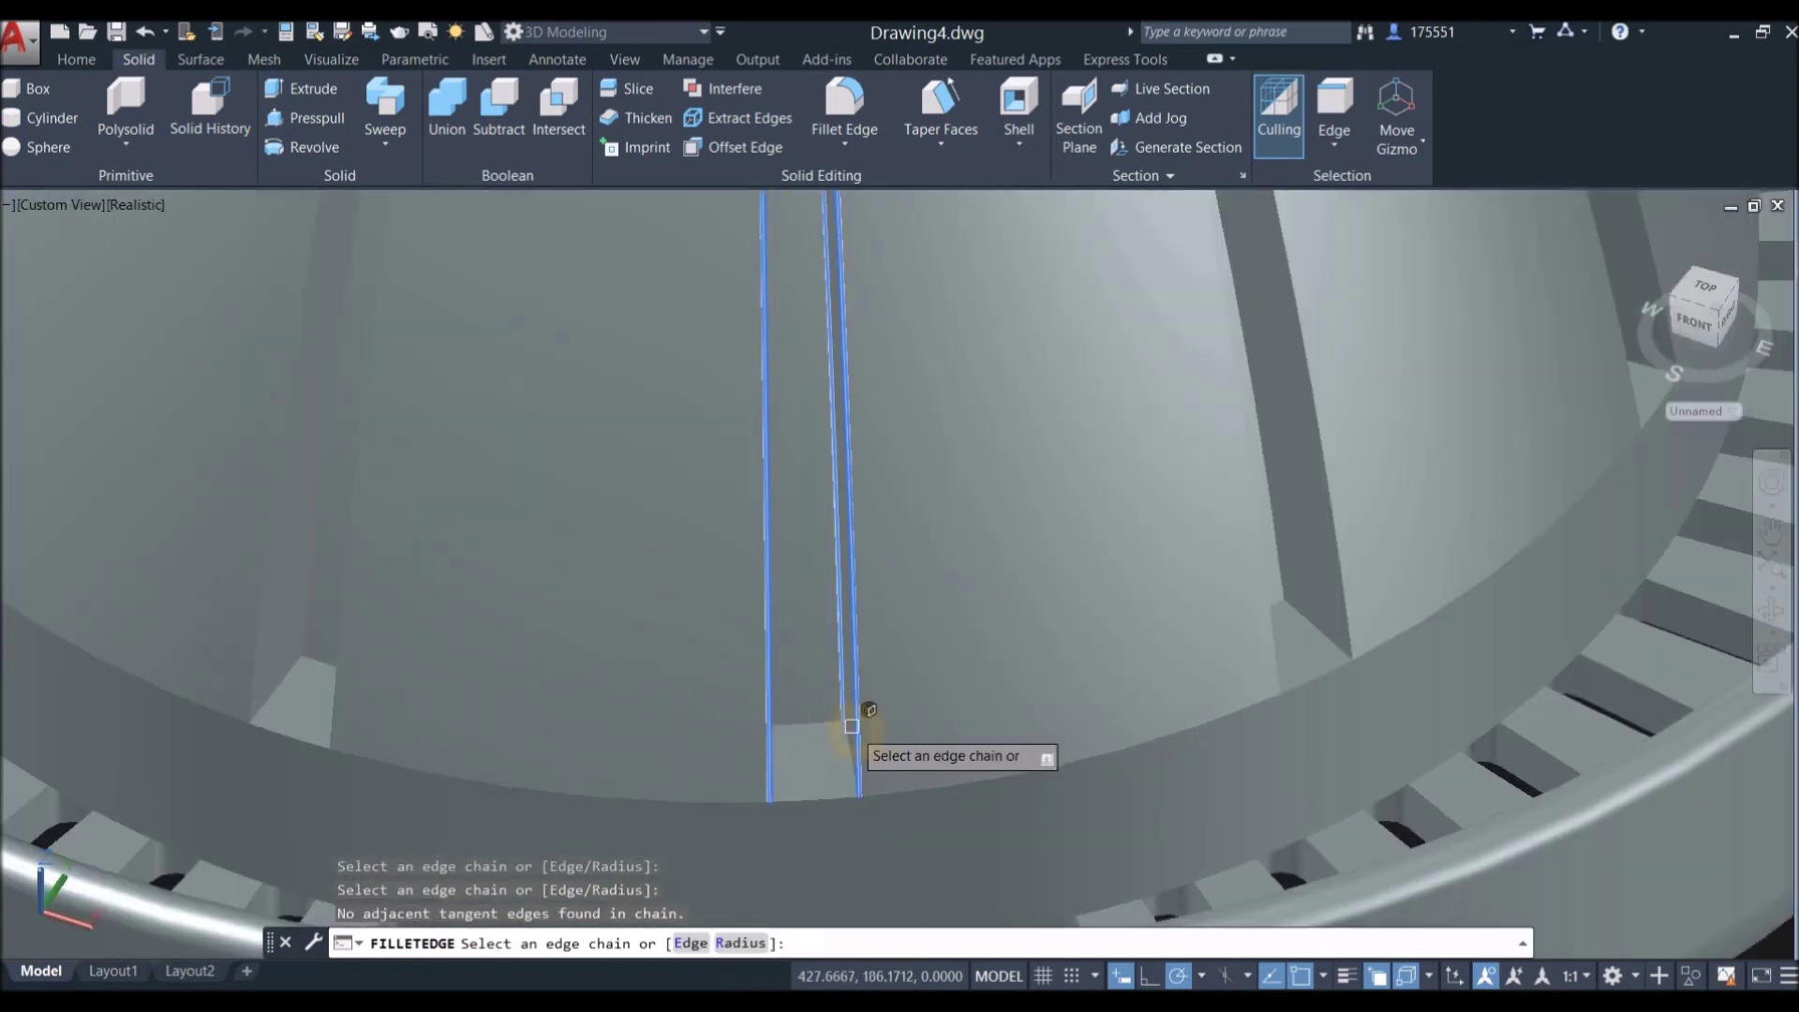
left_click(845, 750)
left_click(810, 725)
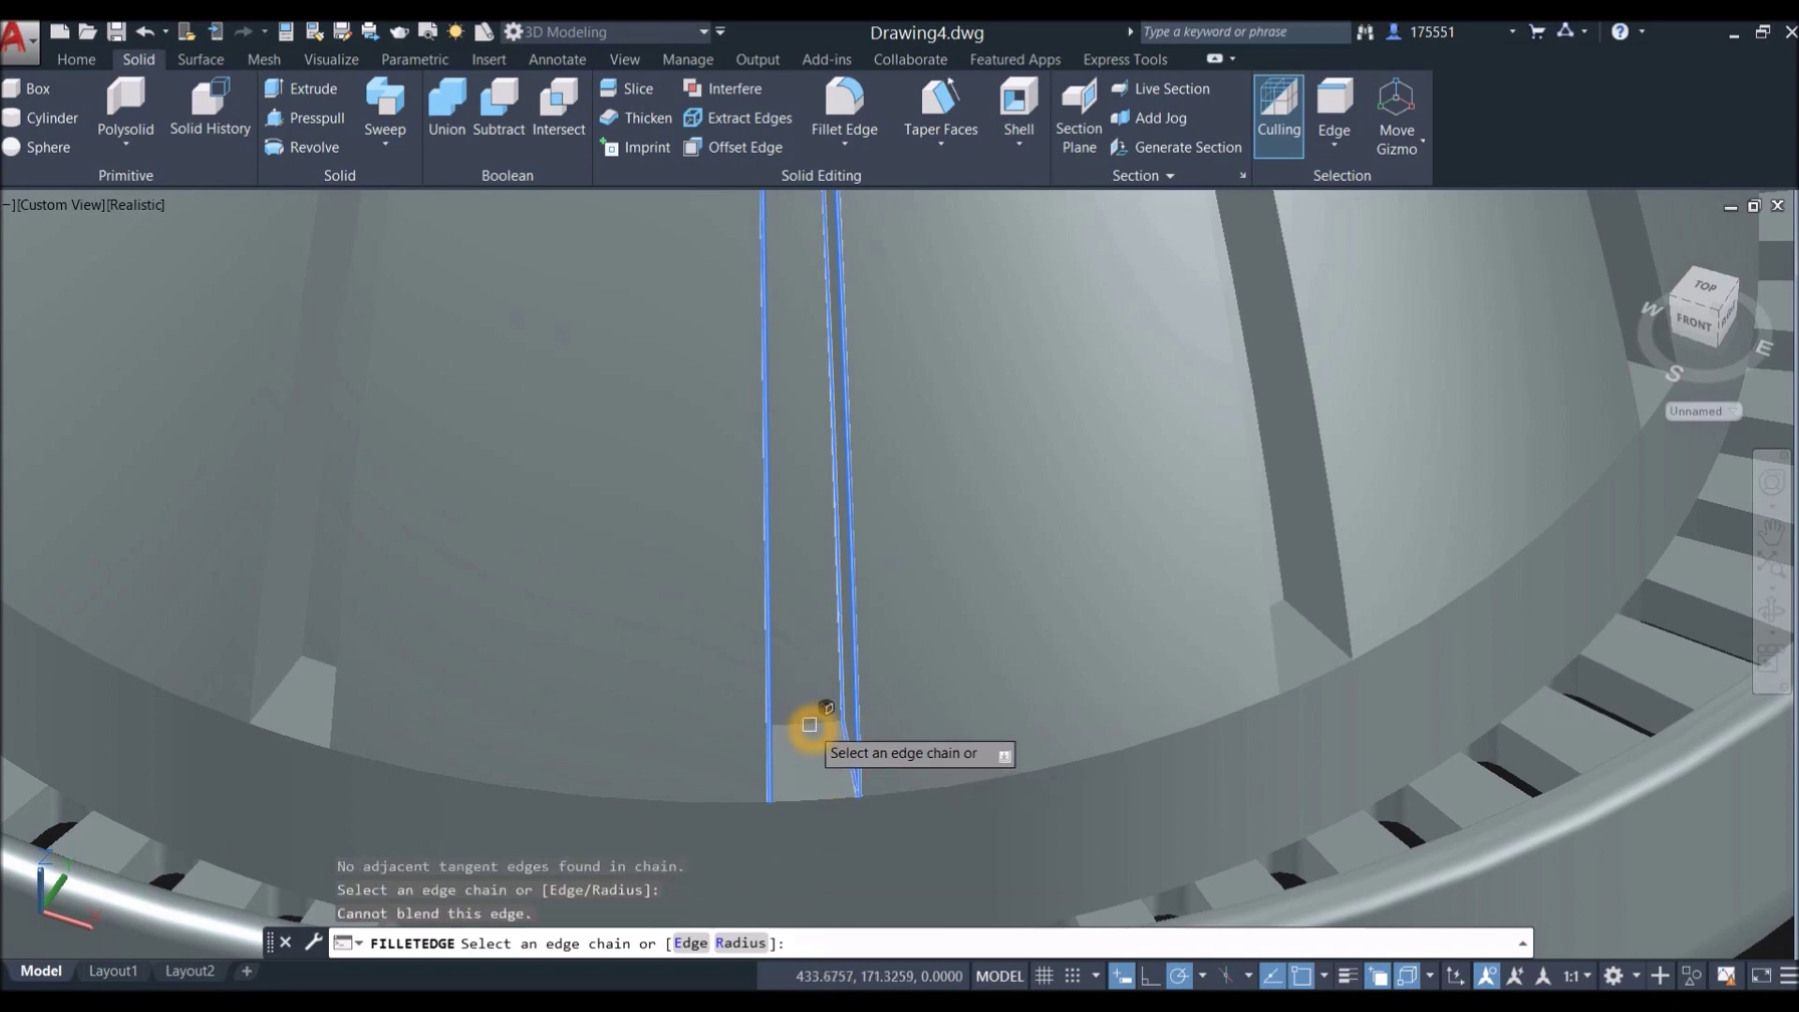
middle_click_drag(811, 723, 775, 719, "shift")
scroll(815, 698, "down", 3)
middle_click_drag(858, 670, 897, 659, "shift")
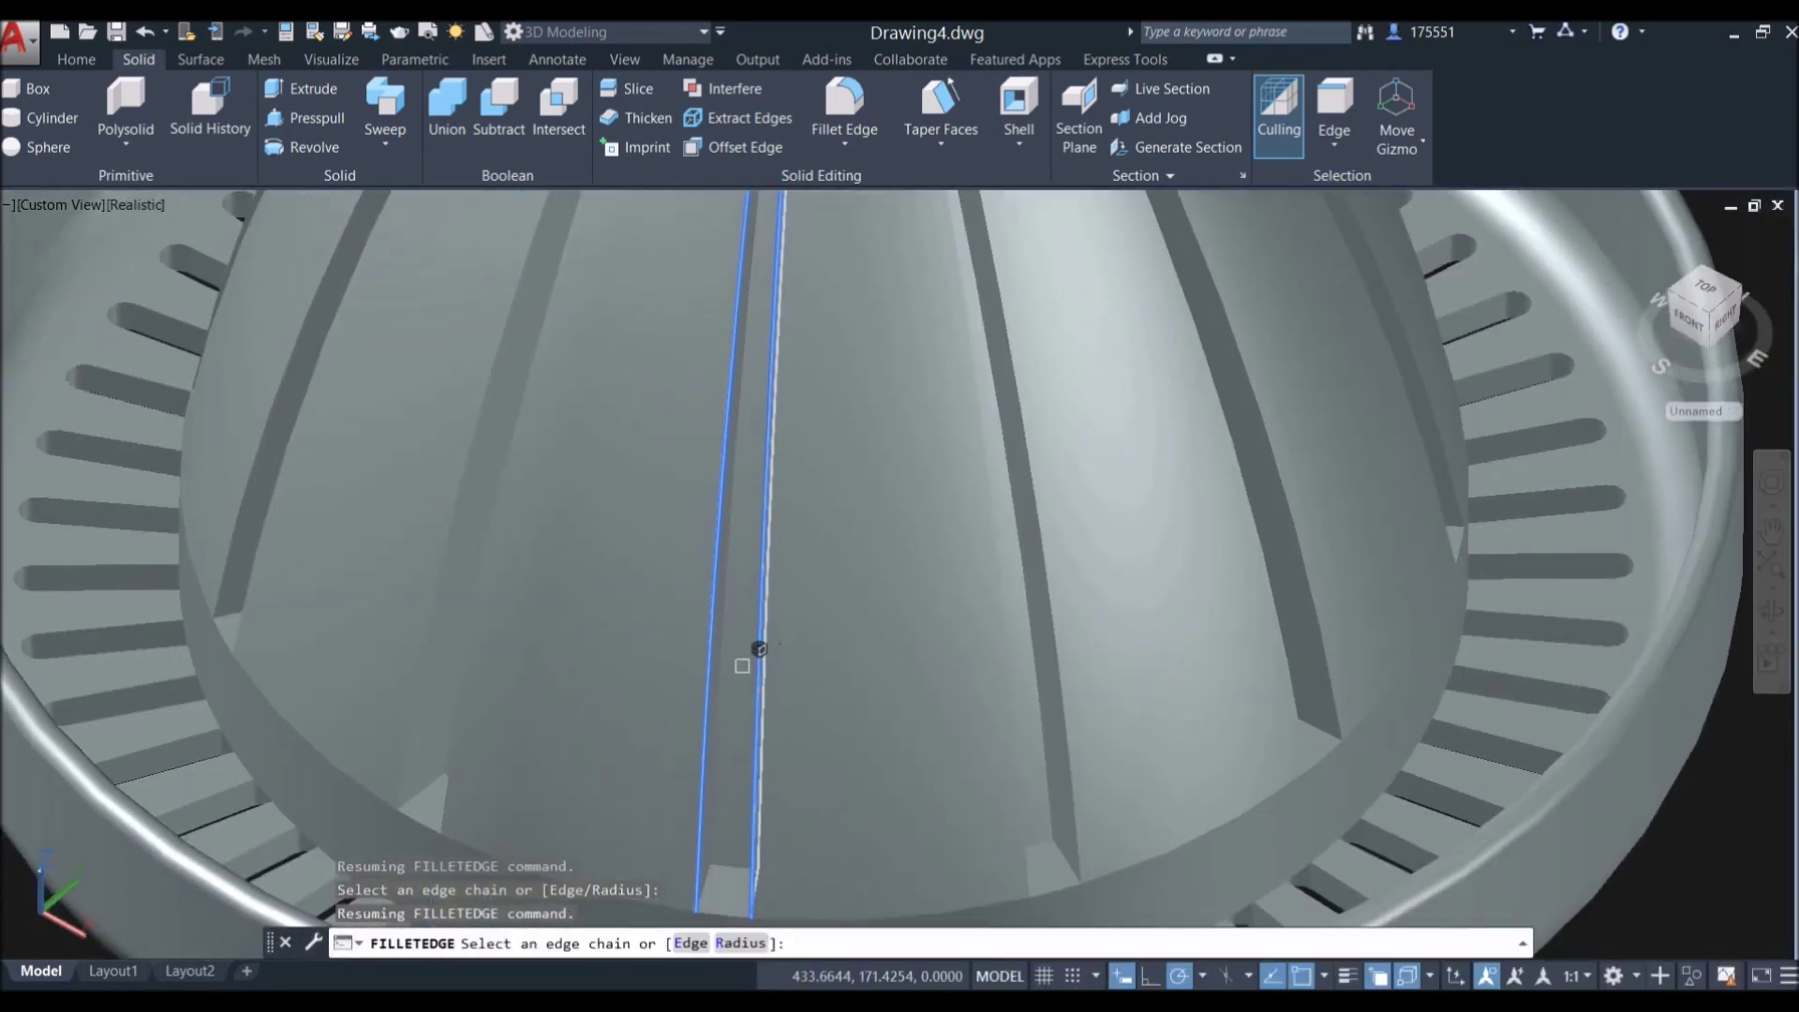
left_click(738, 863)
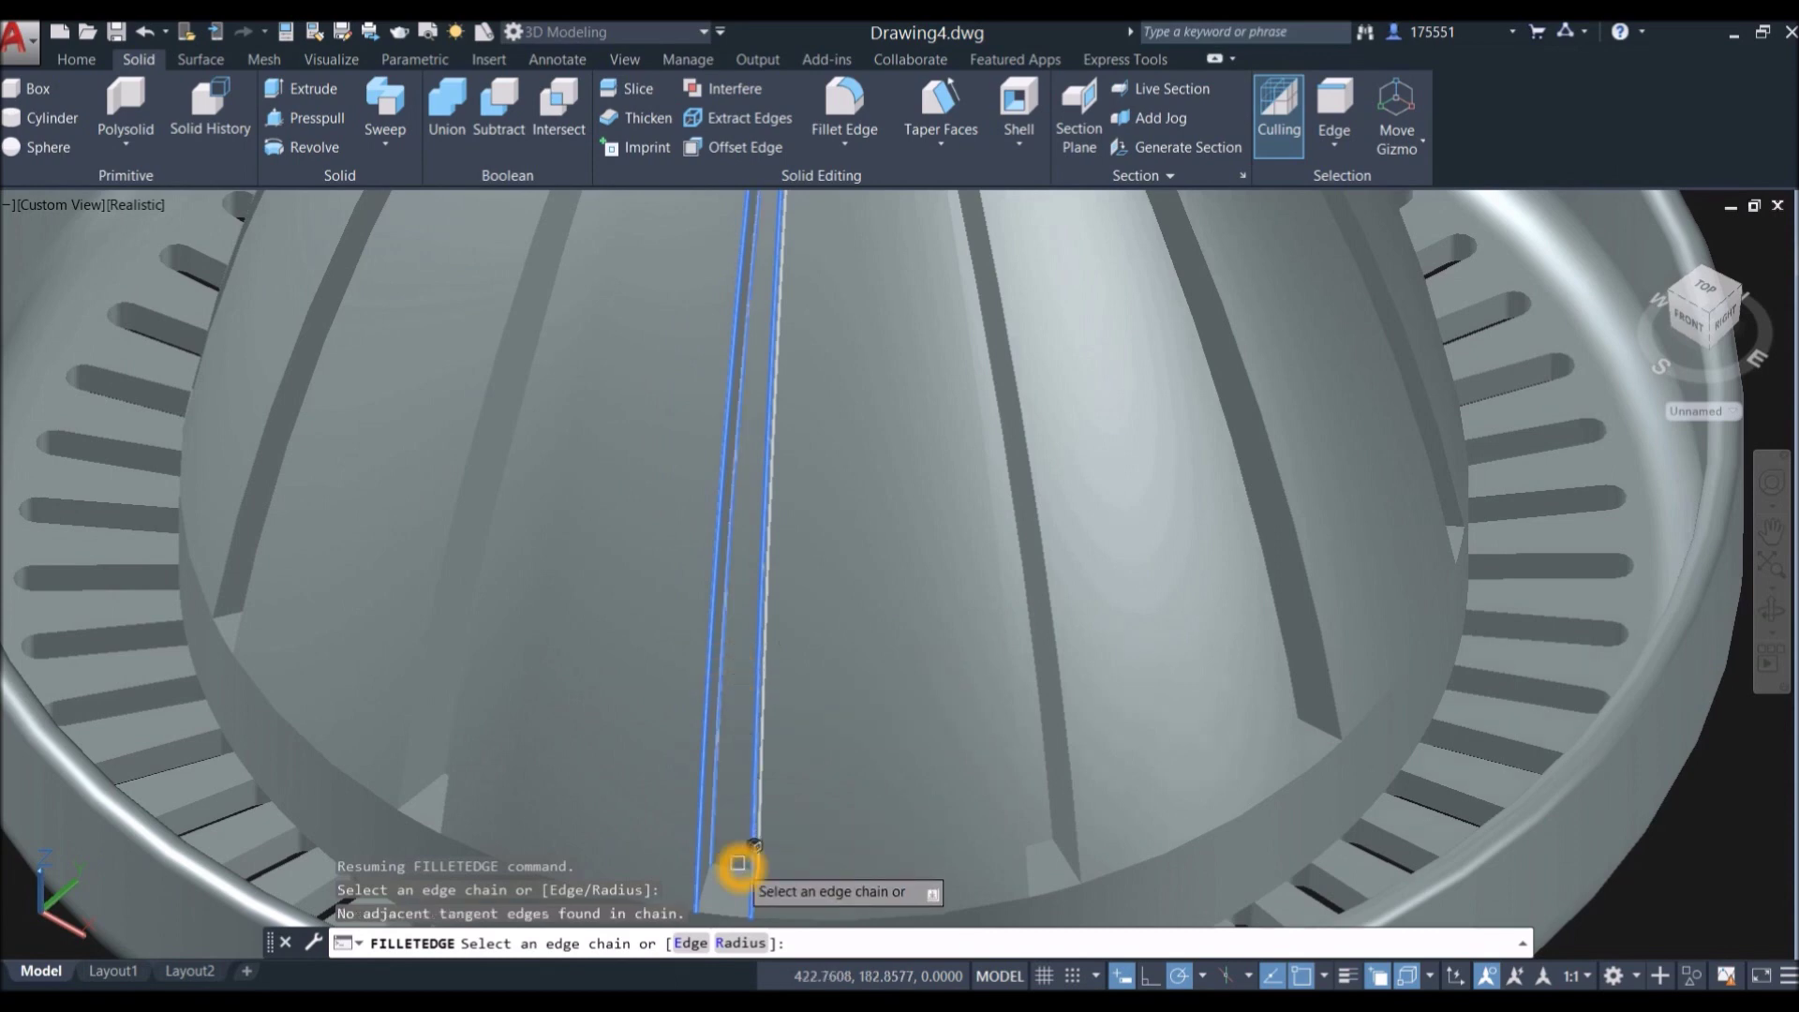
scroll(737, 863, "up", 3)
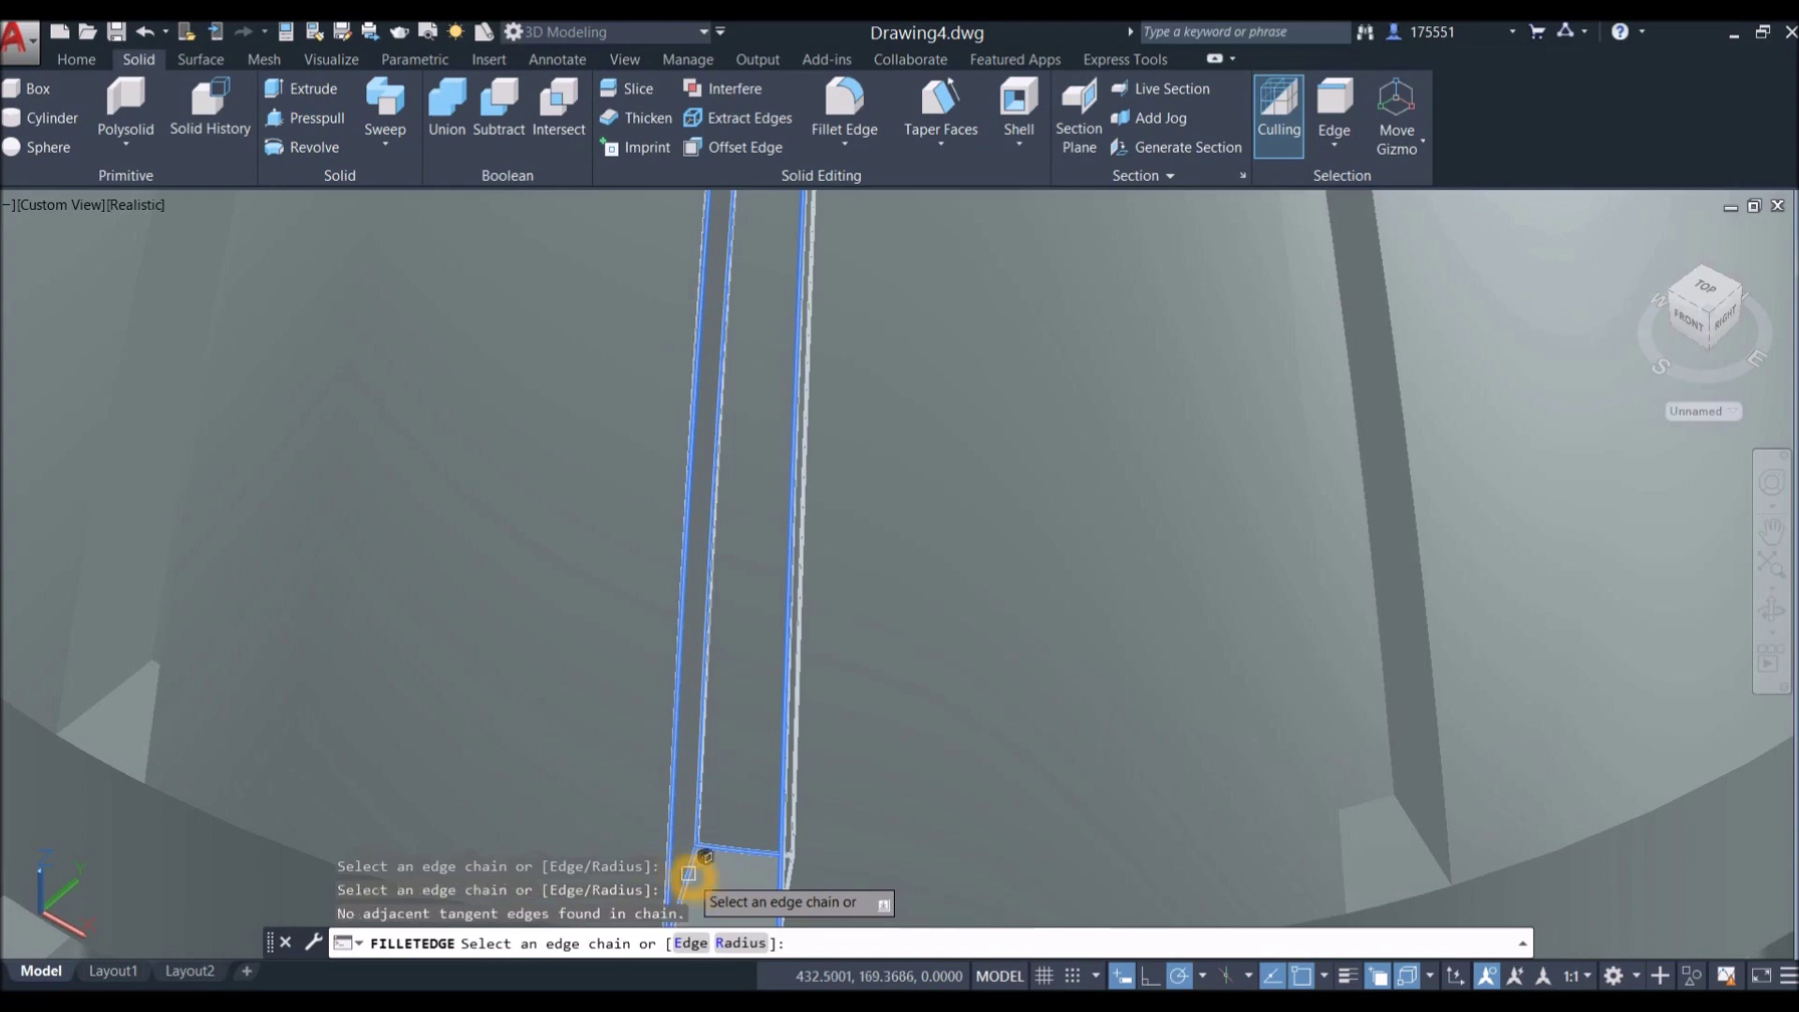
scroll(688, 873, "down", 4)
middle_click_drag(689, 873, 794, 784, "shift")
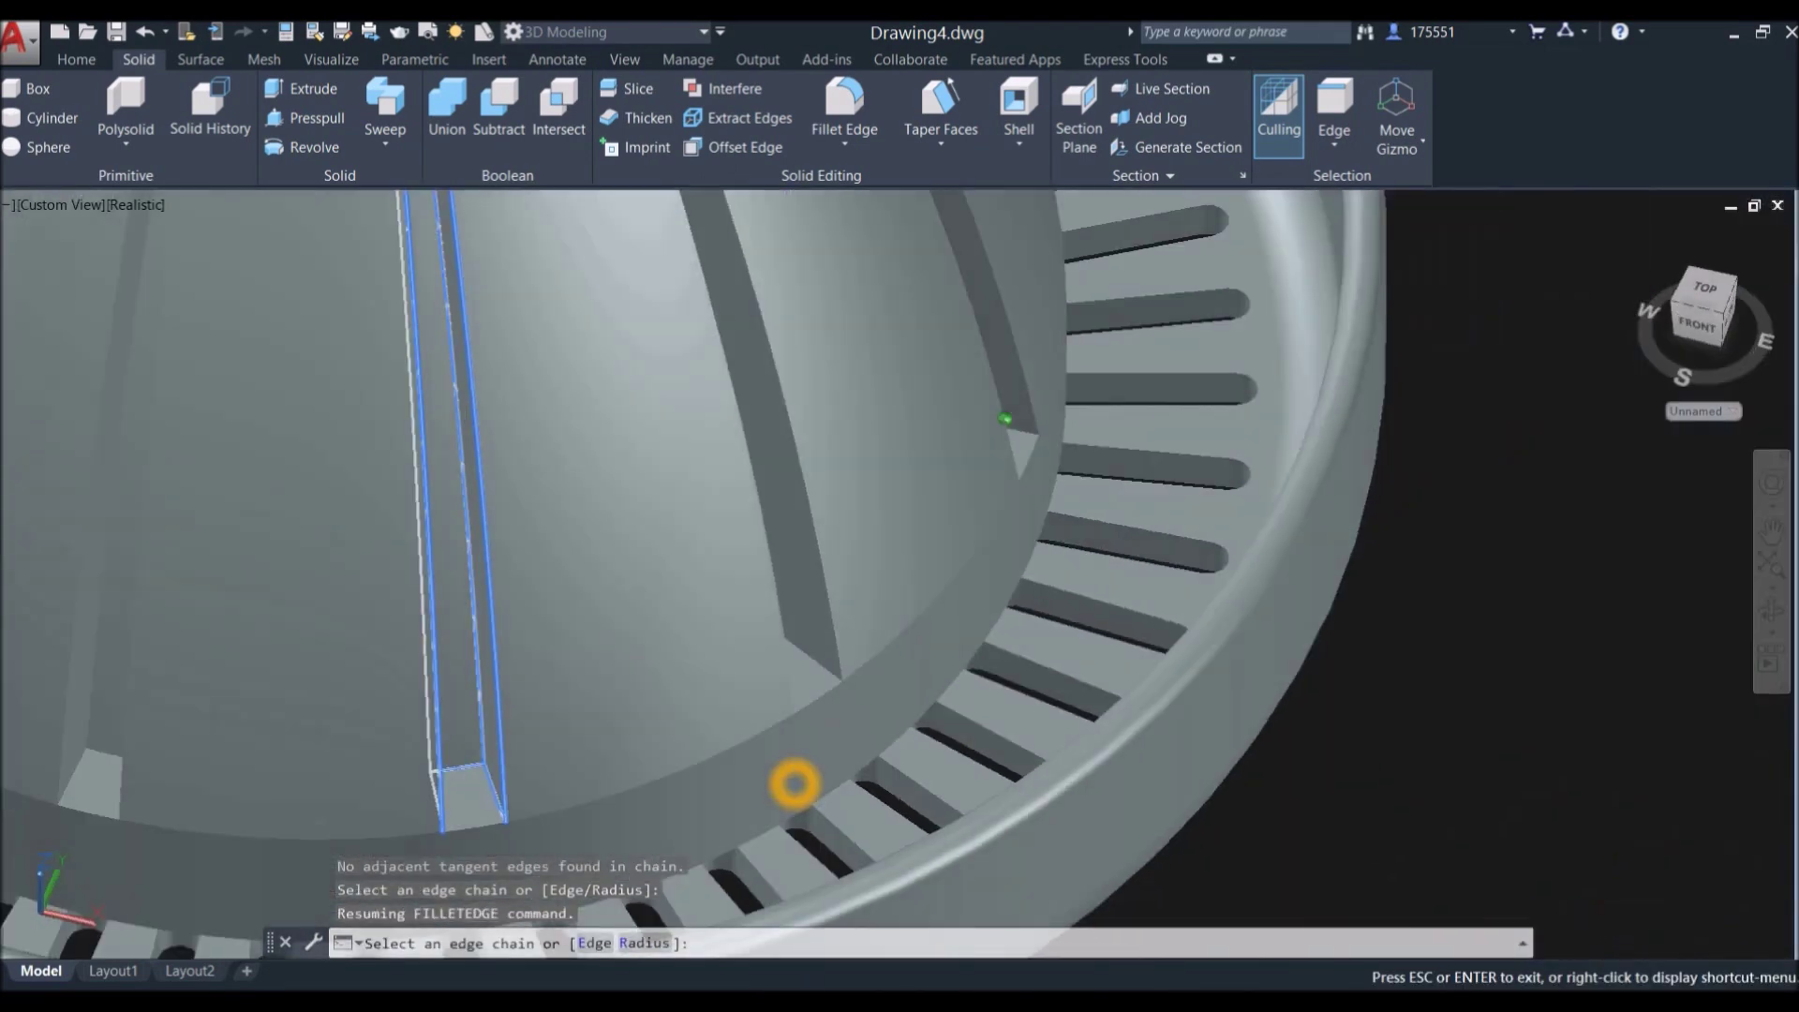
Step: Accept the 0.1 fillet on the ten groove edges and recentre the juicer
right_click(607, 593)
left_click(651, 610)
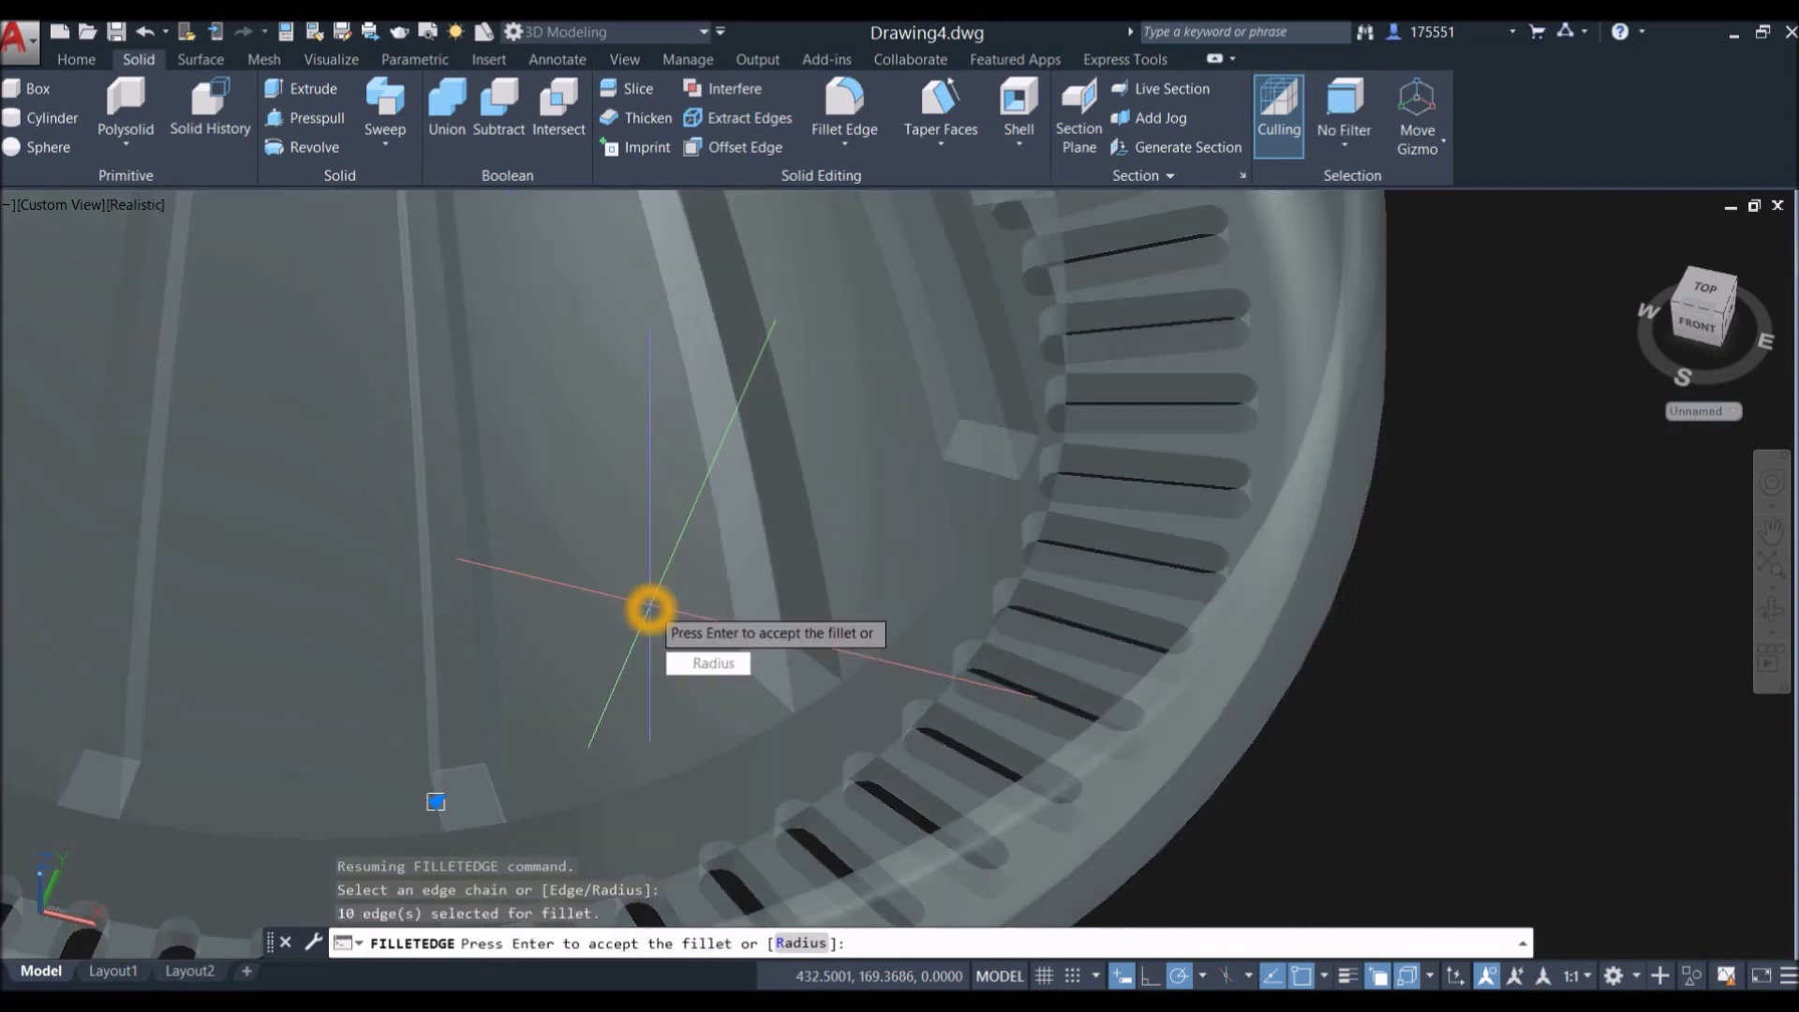
right_click(651, 610)
left_click(693, 616)
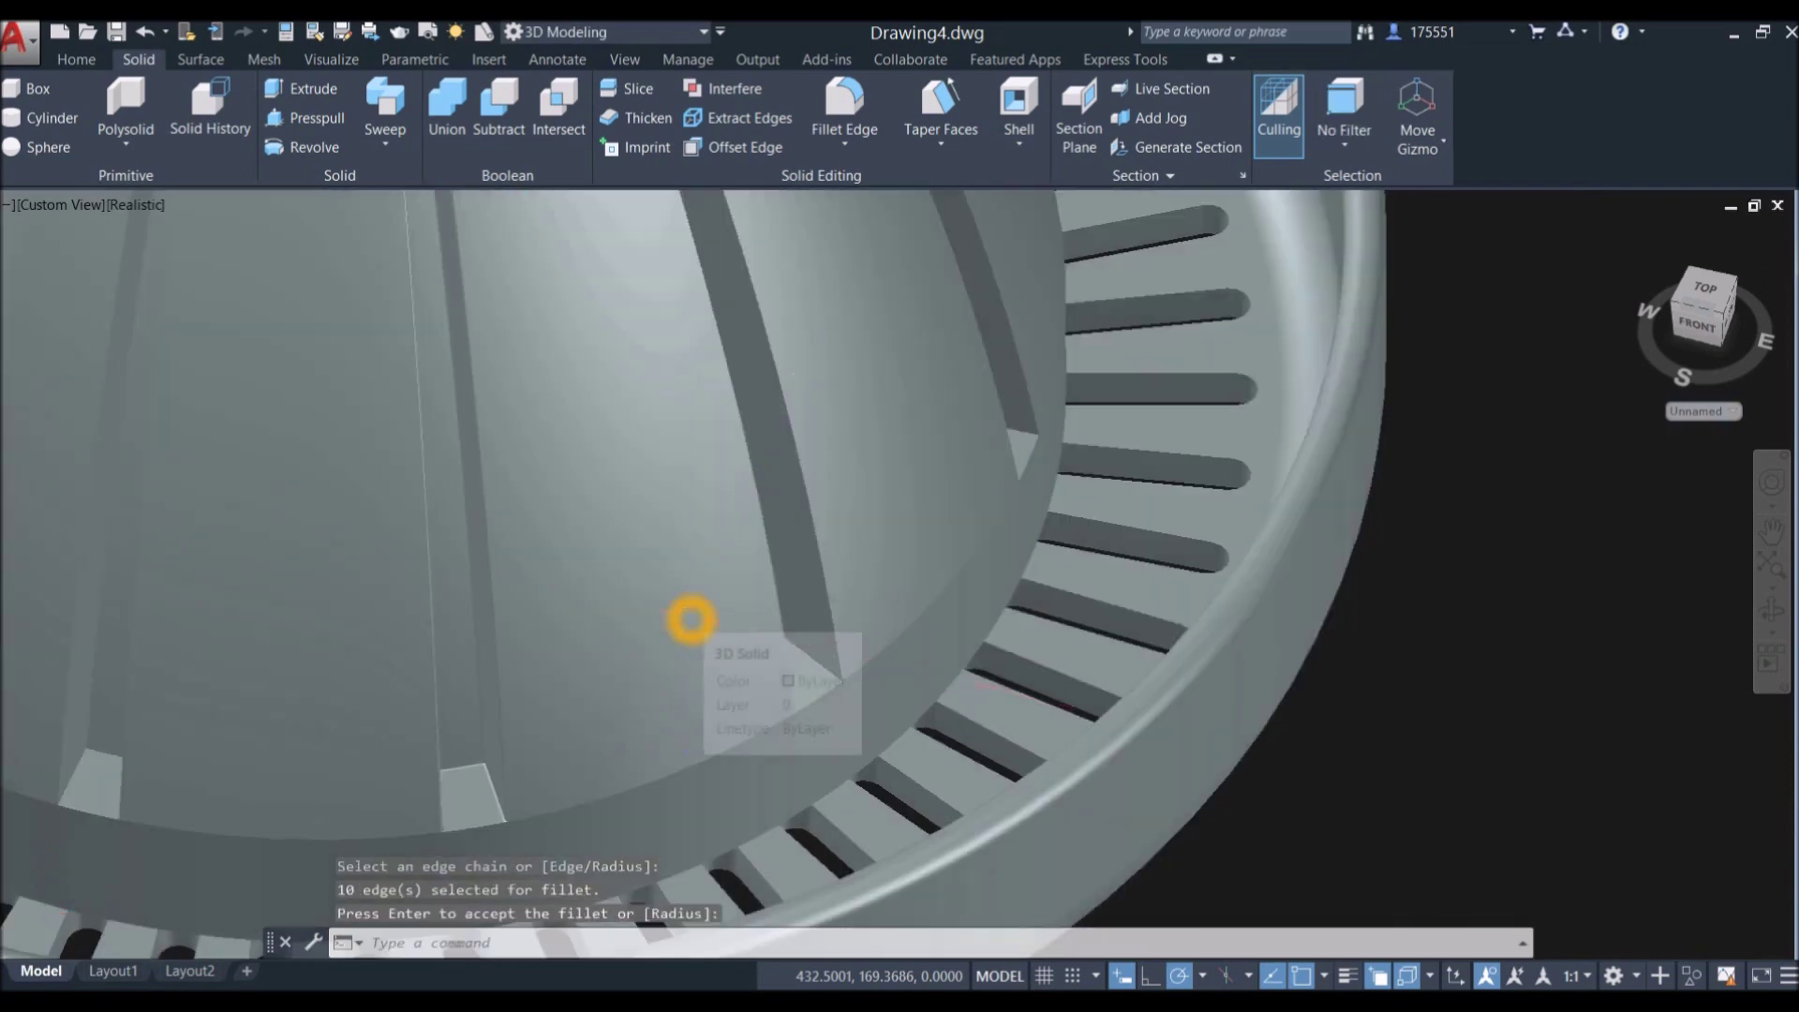
scroll(690, 618, "down", 3)
middle_click_drag(618, 571, 795, 727)
scroll(796, 727, "down", 3)
middle_click_drag(737, 567, 727, 568, "shift")
Step: Repeat FILLETEDGE in Chain mode for the next groove
mouse_move(793, 704)
middle_mouse_down("shift")
mouse_move(746, 588)
mouse_move(791, 671)
middle_mouse_up("shift")
right_click(974, 392)
left_click(1077, 404)
left_click(644, 943)
Step: Pick the side, bottom, middle and end edges of the second groove
scroll(839, 769, "up", 6)
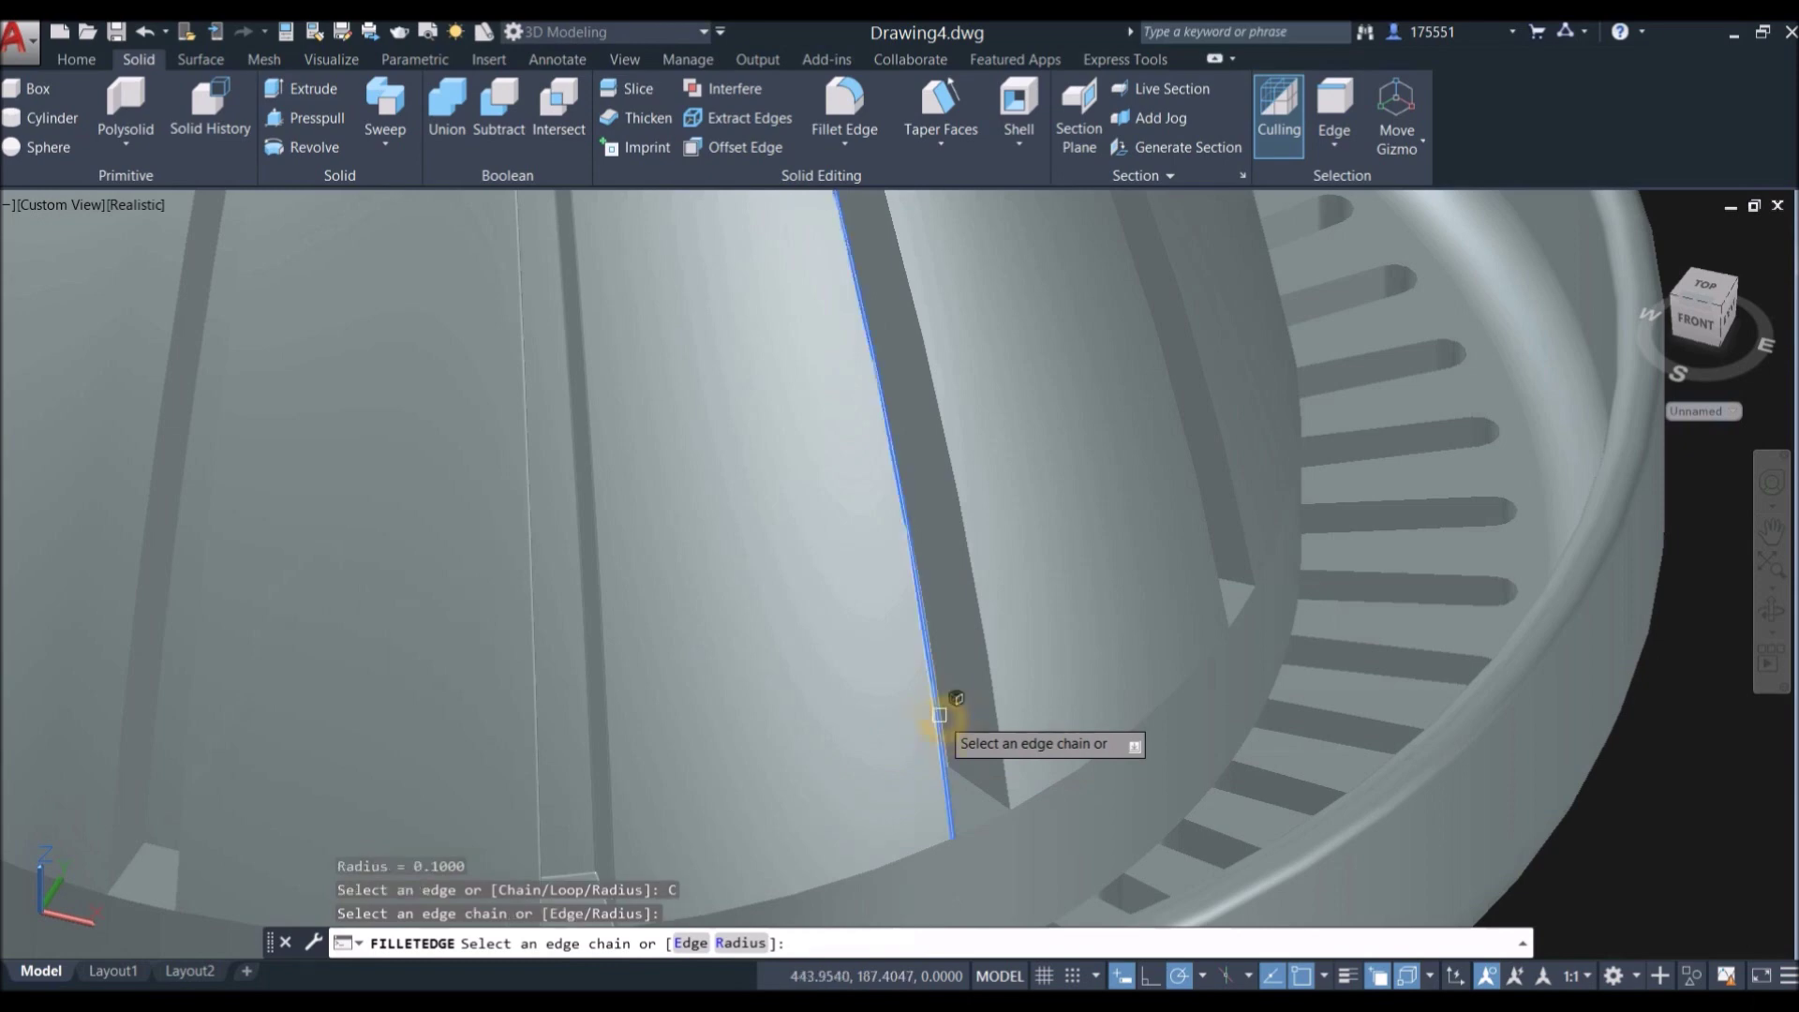
left_click(994, 698)
left_click(984, 793)
middle_click_drag(984, 796, 900, 778, "shift")
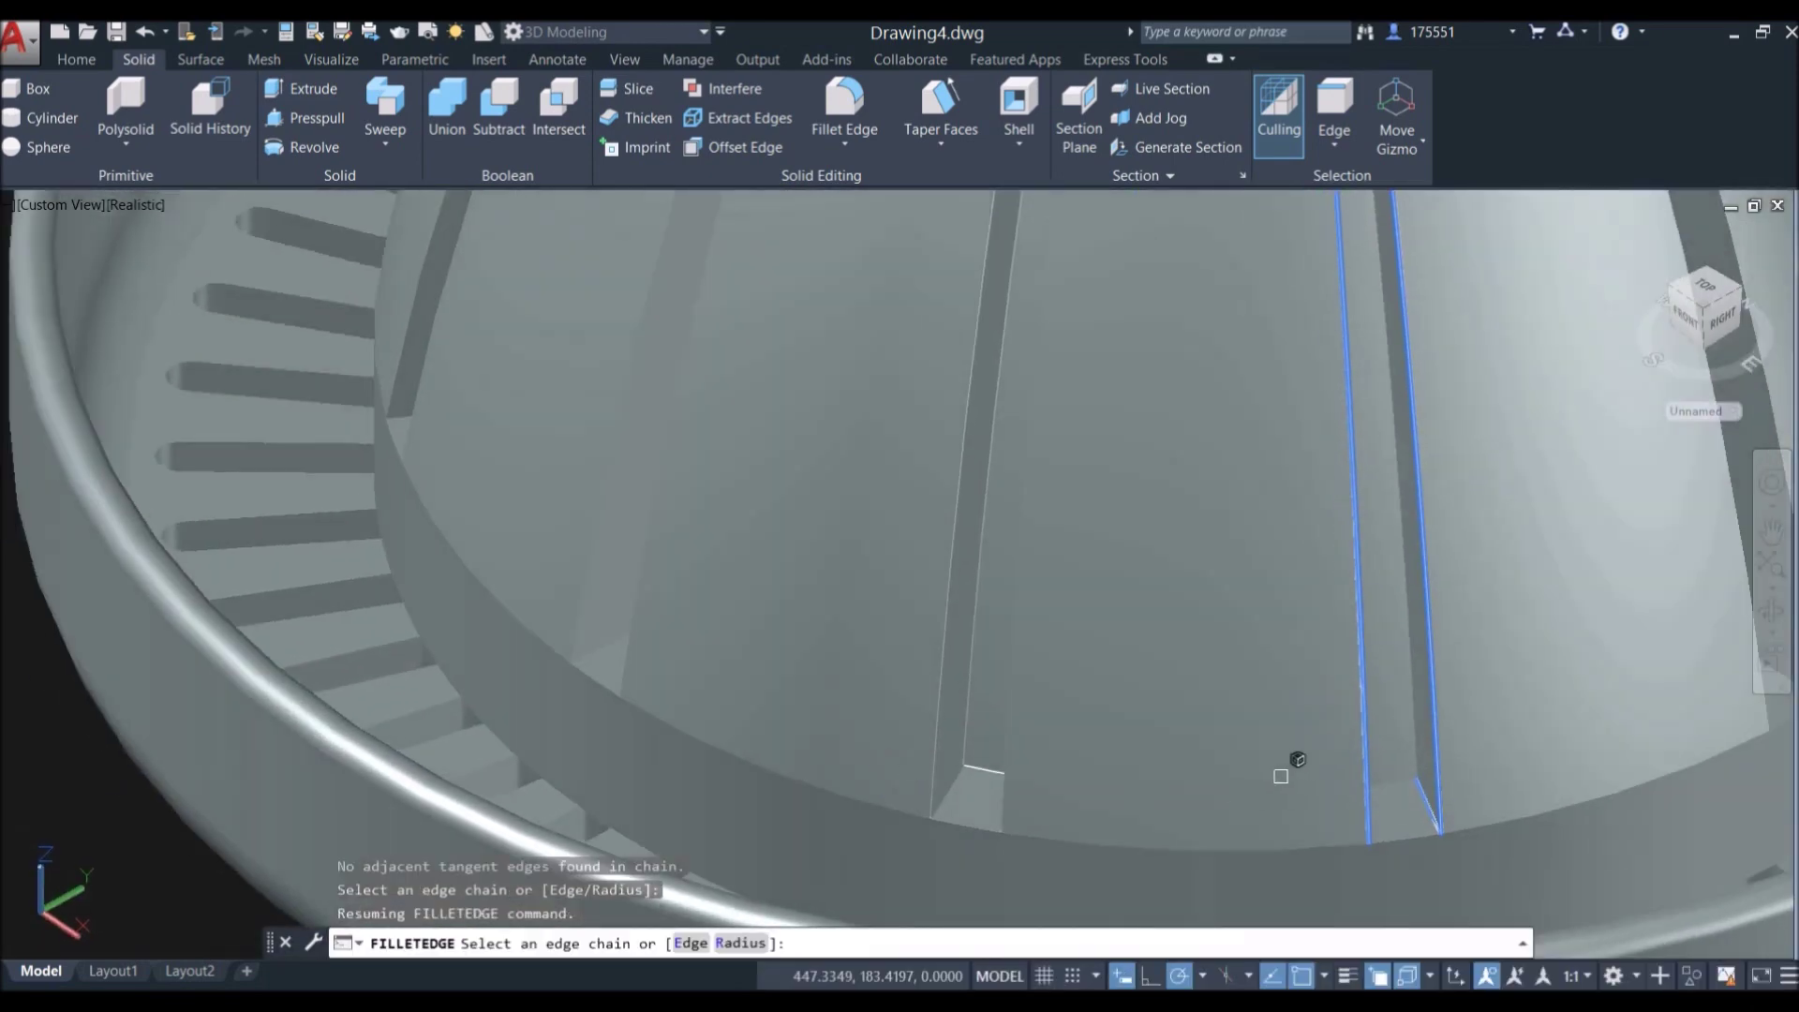
left_click(1409, 714)
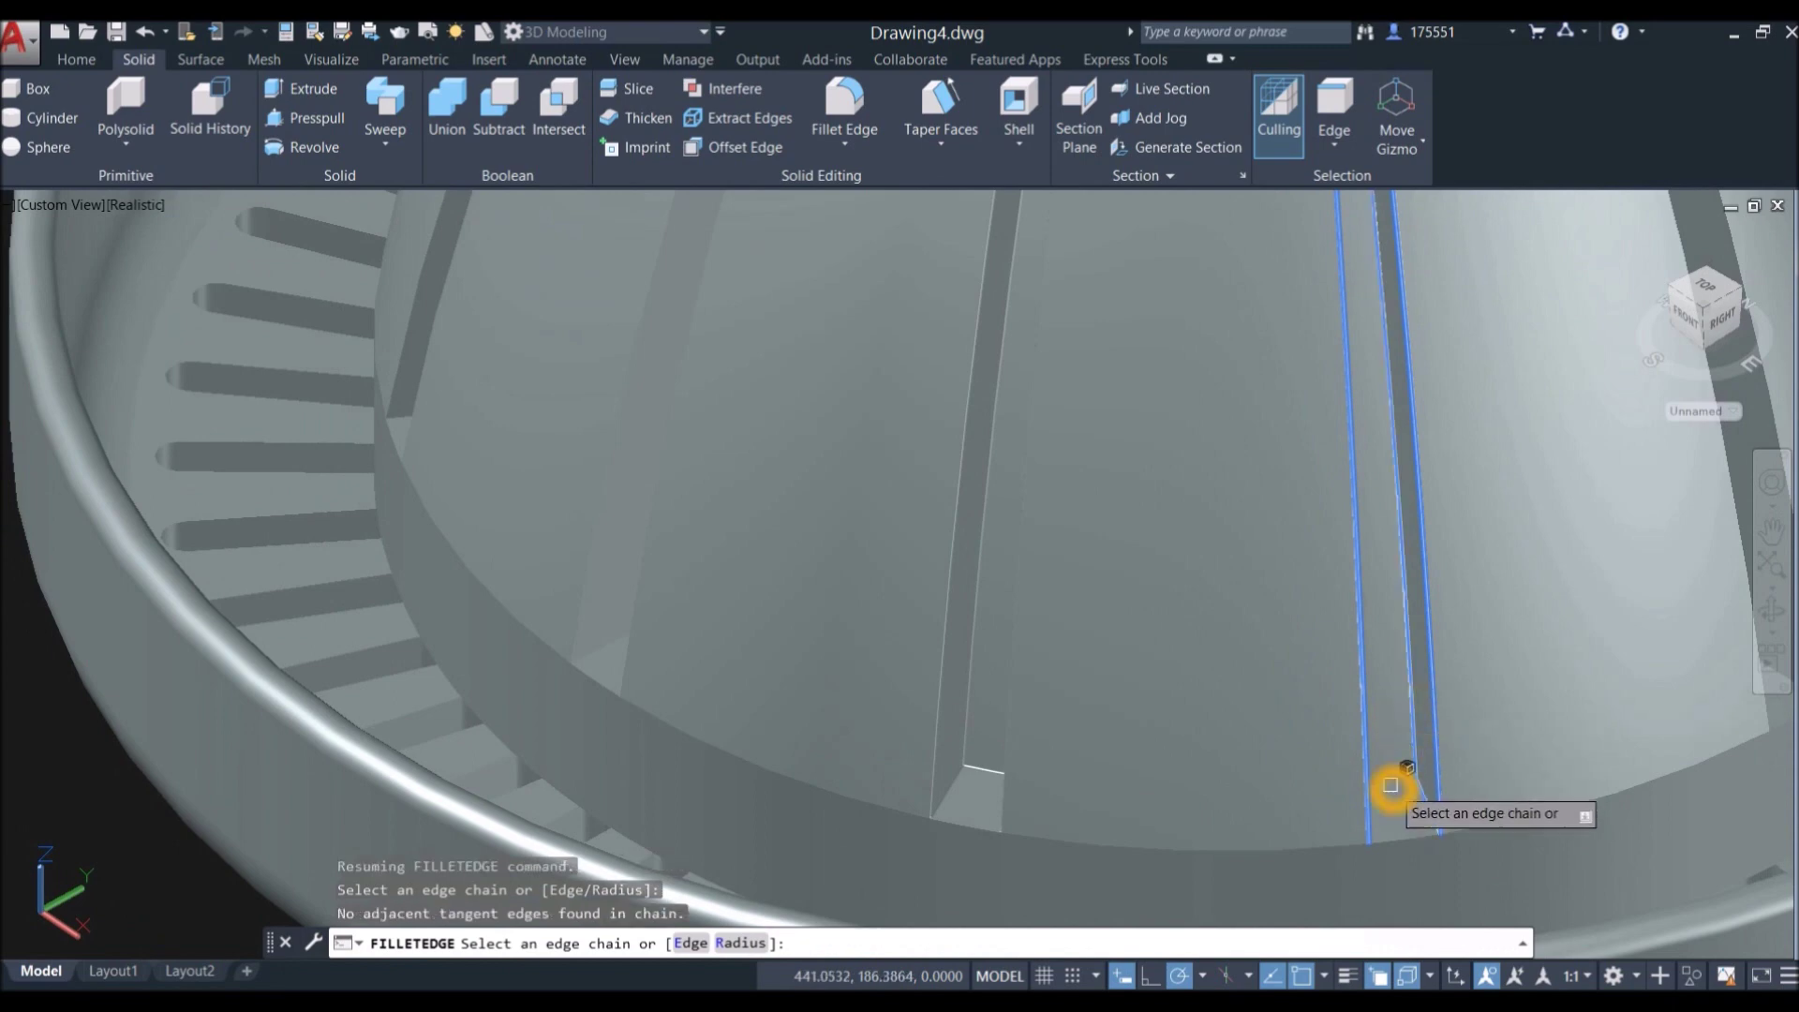
left_click(1390, 785)
middle_click_drag(1379, 778, 963, 612)
scroll(955, 679, "down", 3)
scroll(957, 680, "up", 6)
left_click(955, 675)
scroll(871, 684, "down", 5)
scroll(729, 712, "down", 4)
middle_click_drag(729, 712, 1086, 548)
scroll(1050, 553, "down", 1)
scroll(785, 821, "up", 9)
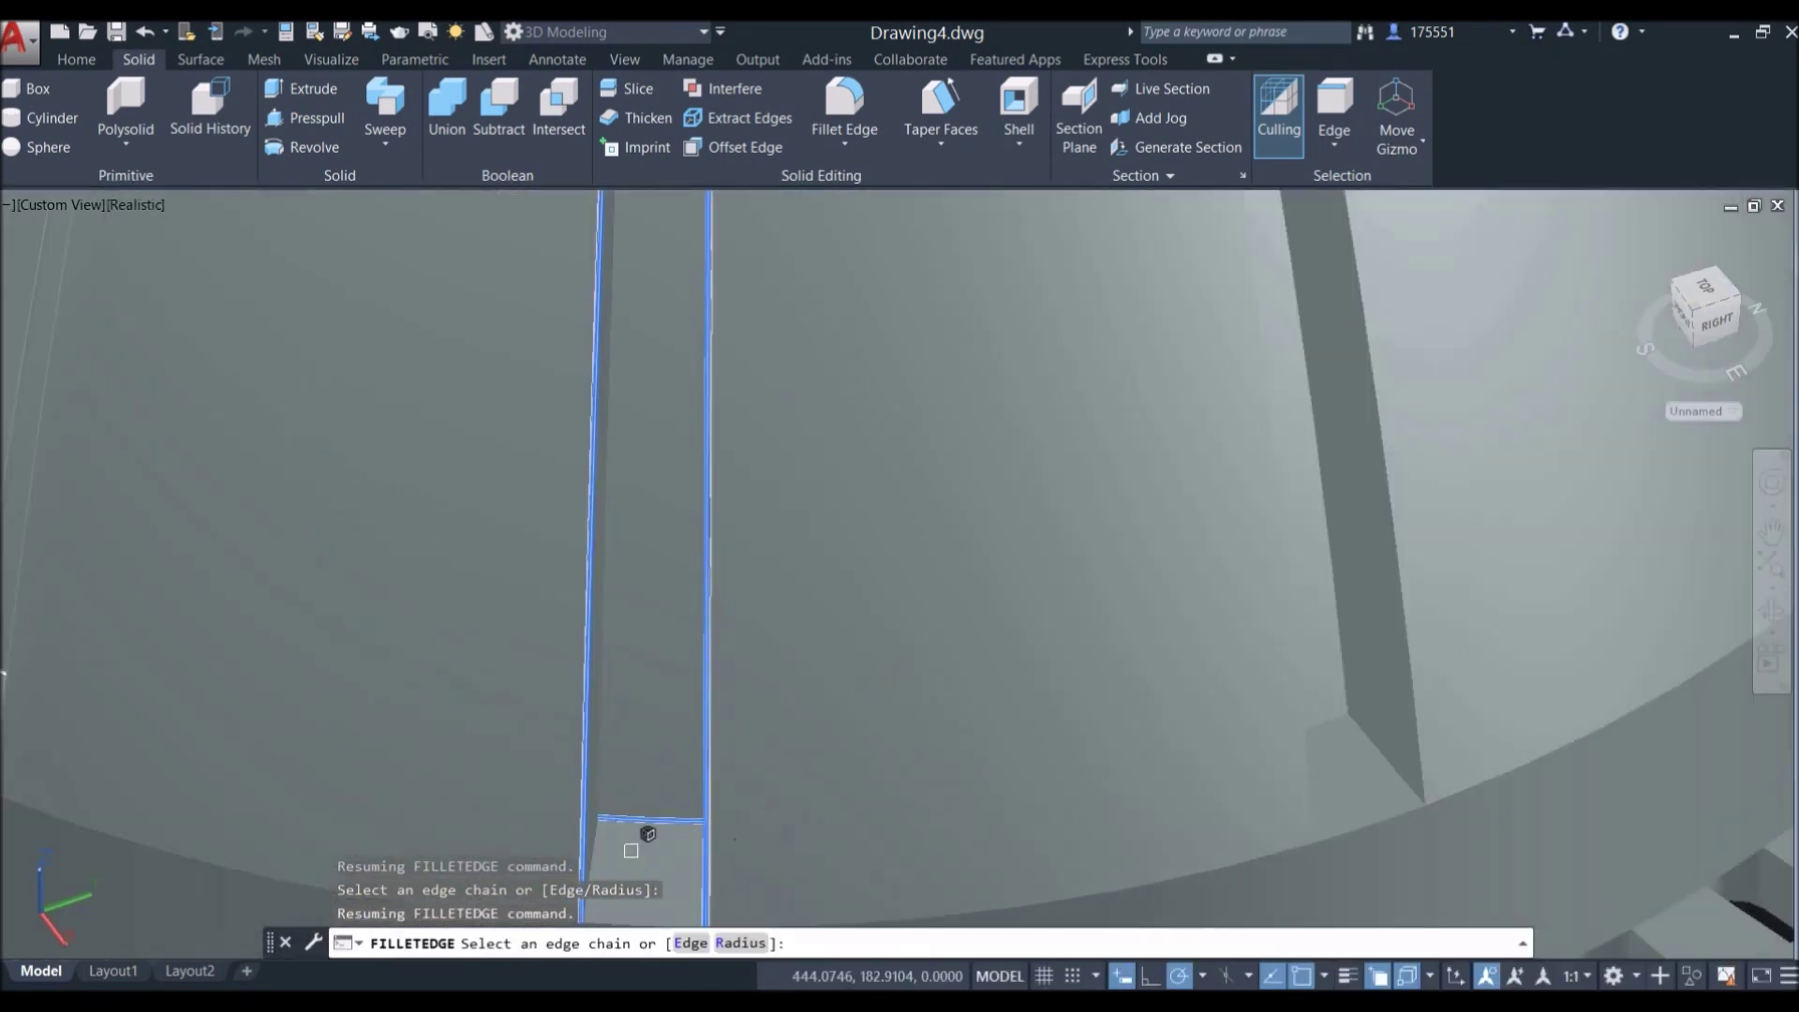
scroll(630, 850, "up", 2)
left_click(590, 806)
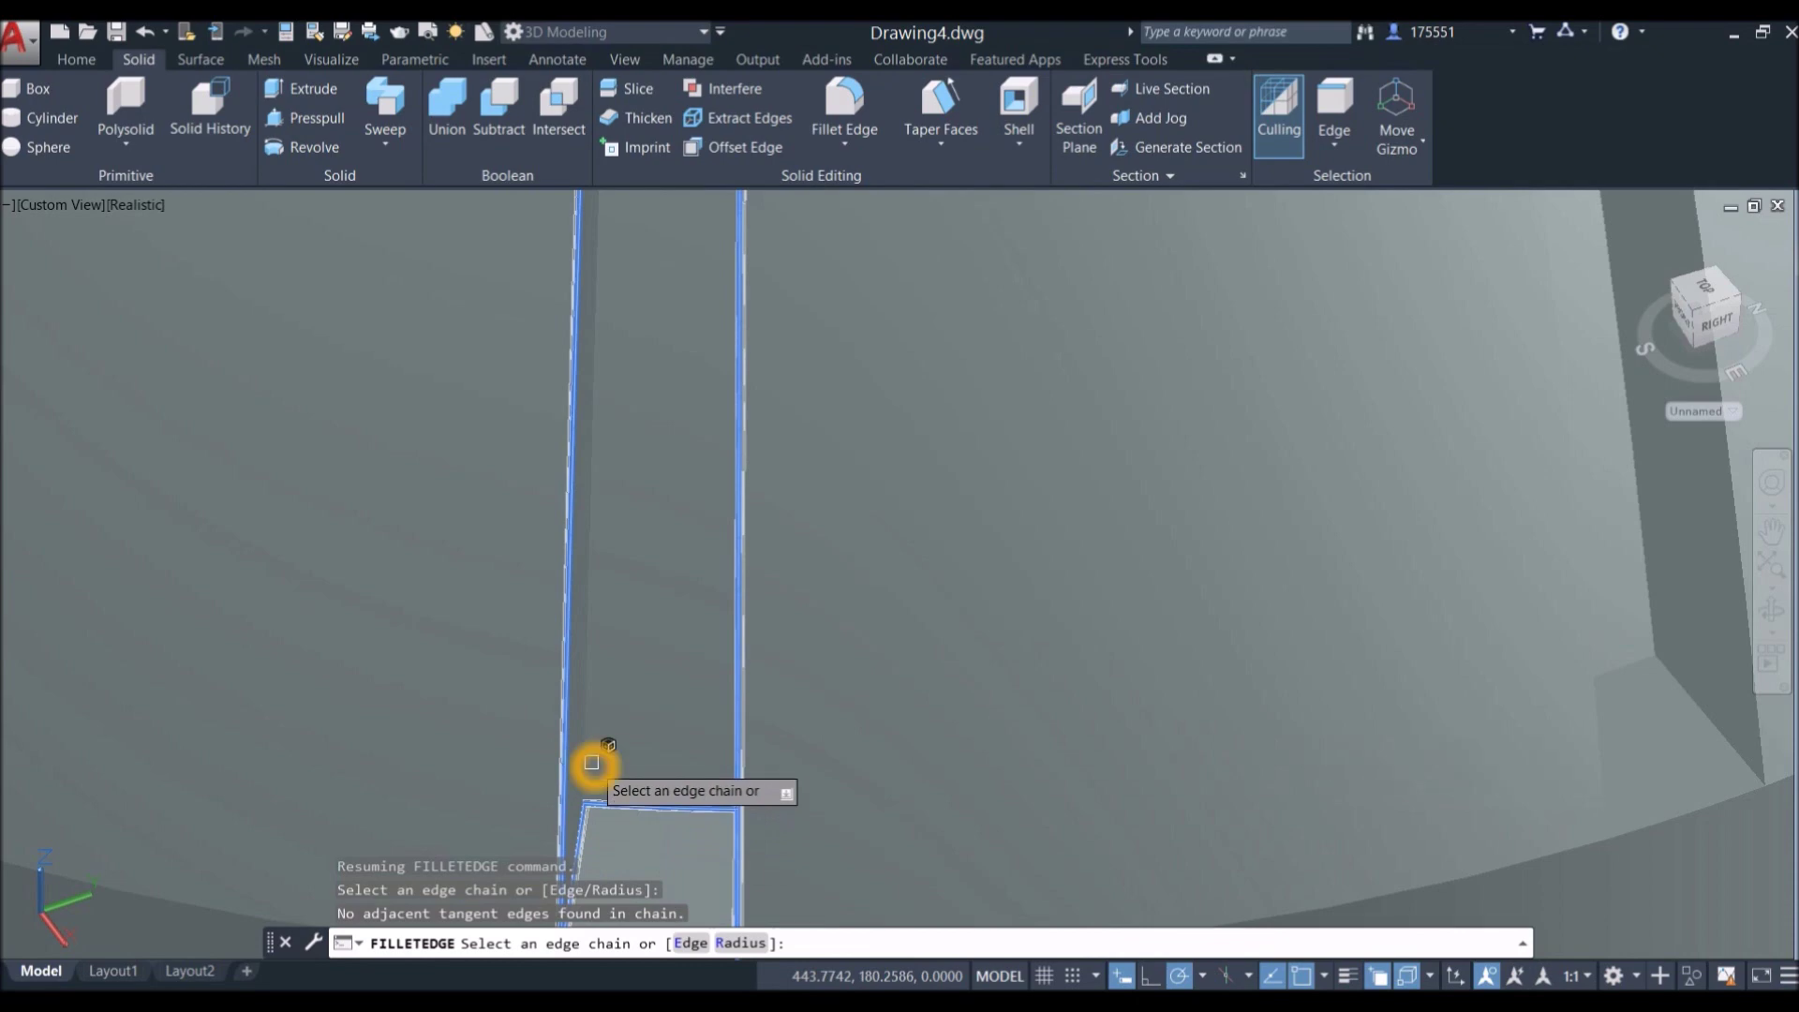
left_click(590, 761)
Step: Accept the 0.1 fillet on the second groove's ten edges
right_click(656, 653)
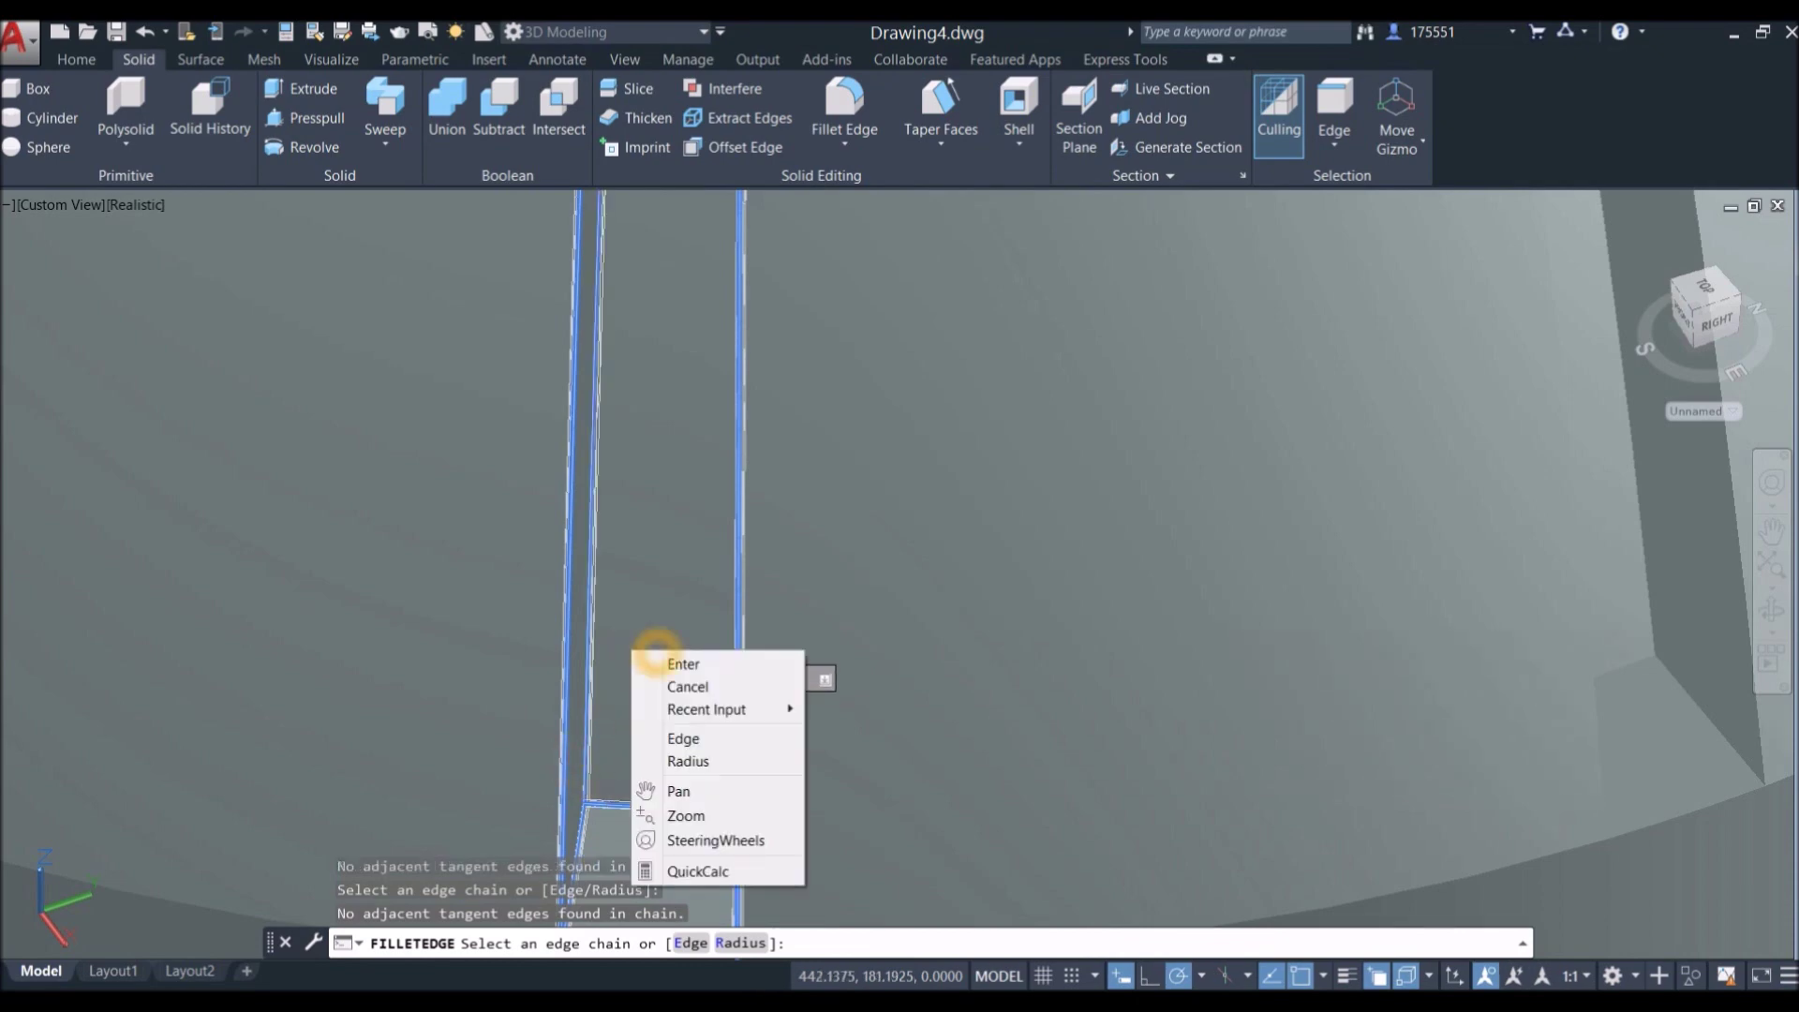
left_click(673, 658)
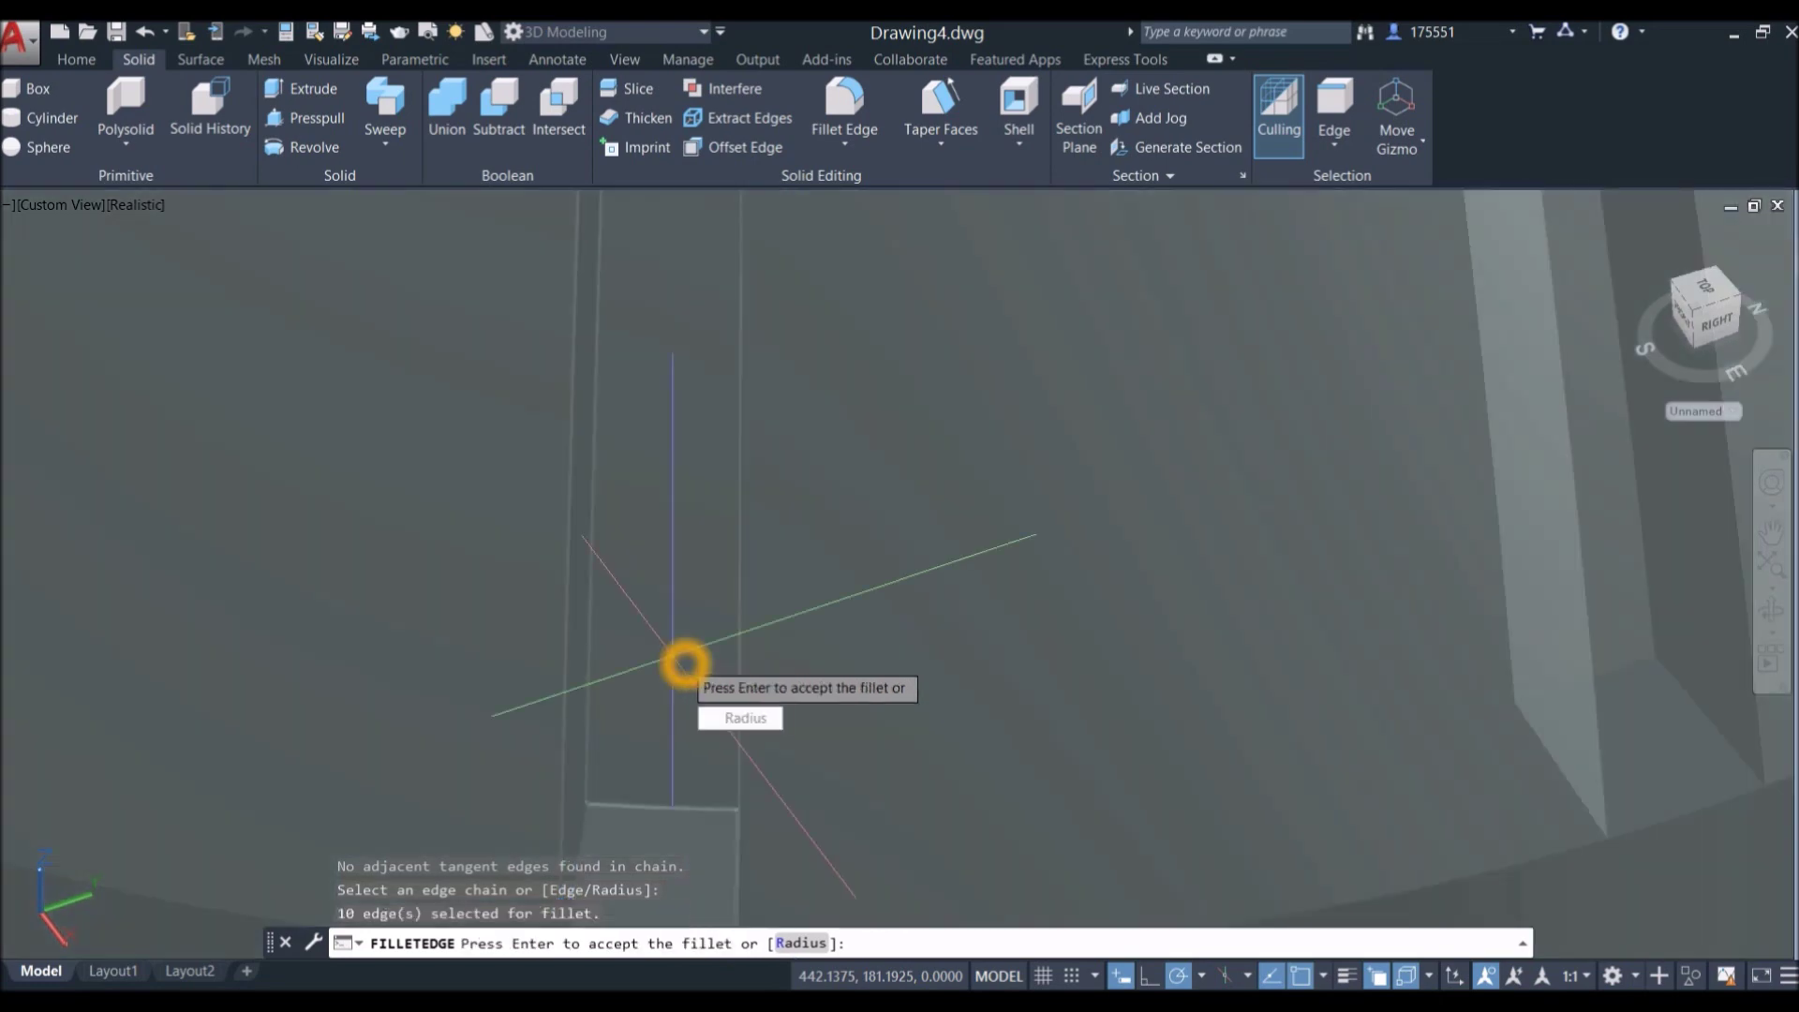
right_click(681, 660)
left_click(717, 673)
key("Return")
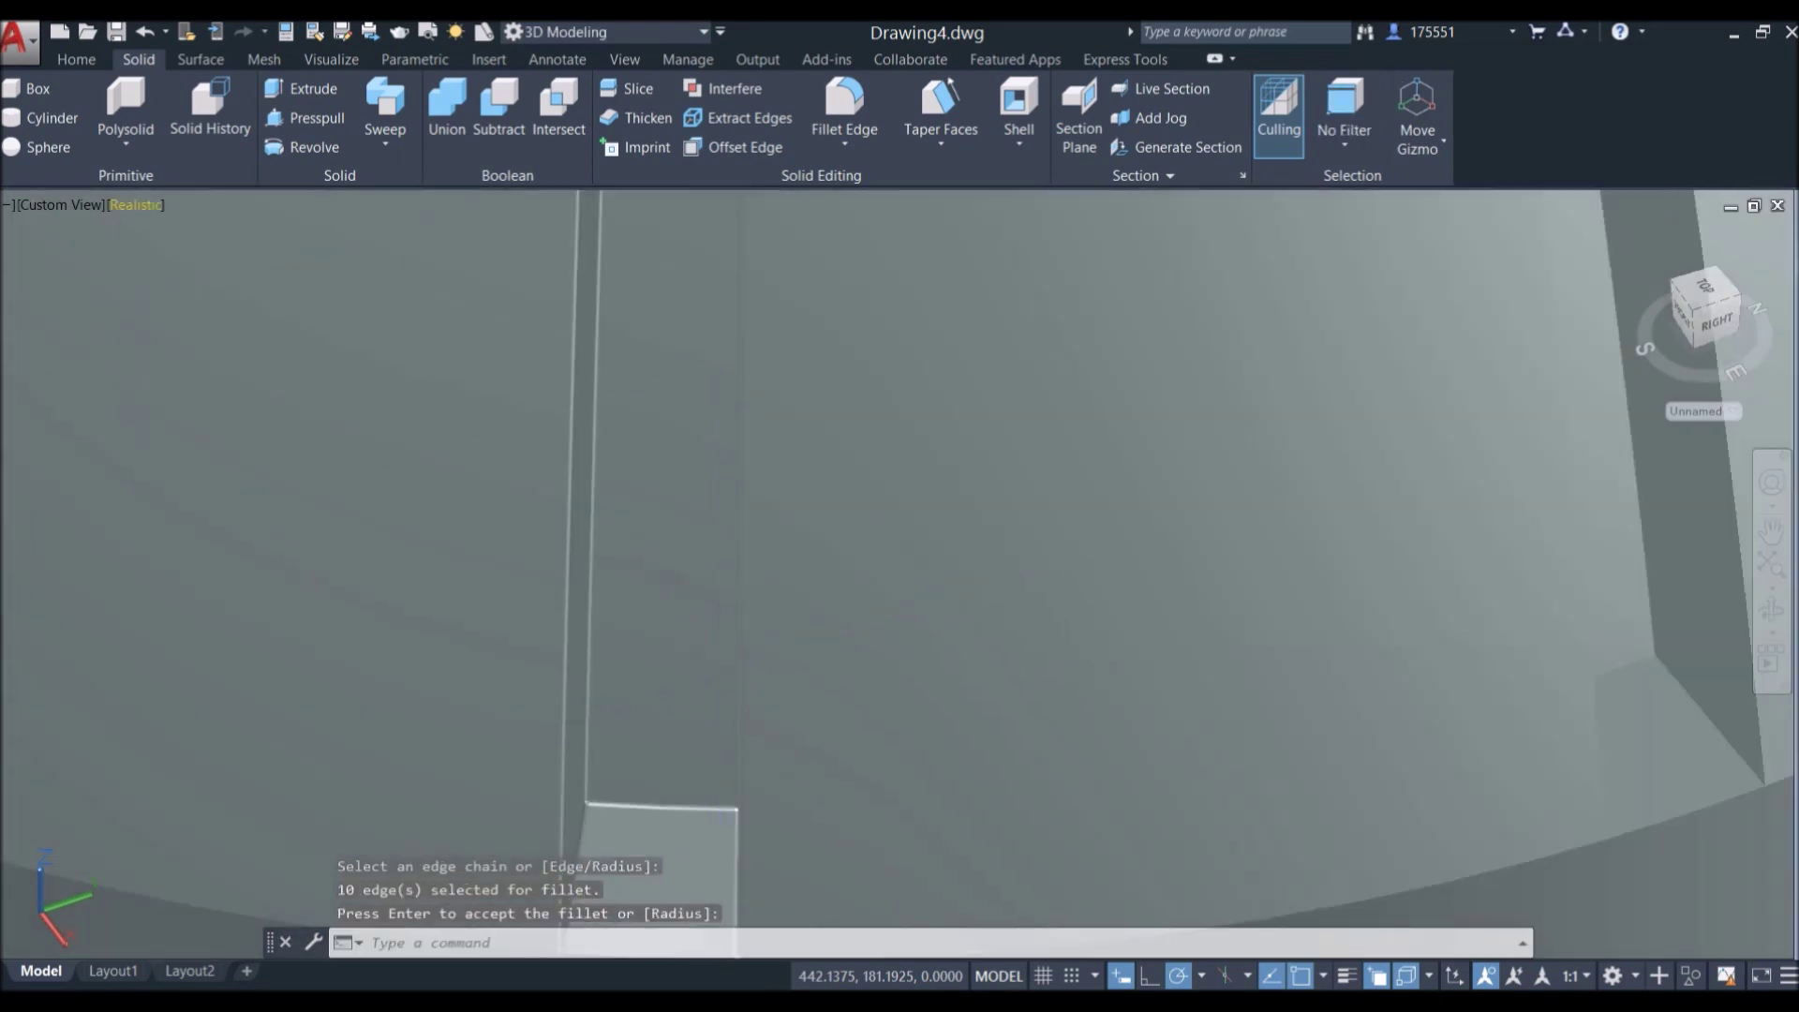
Step: Switch the viewport to the X-ray visual style and orbit the see-through juicer slightly
left_click(142, 212)
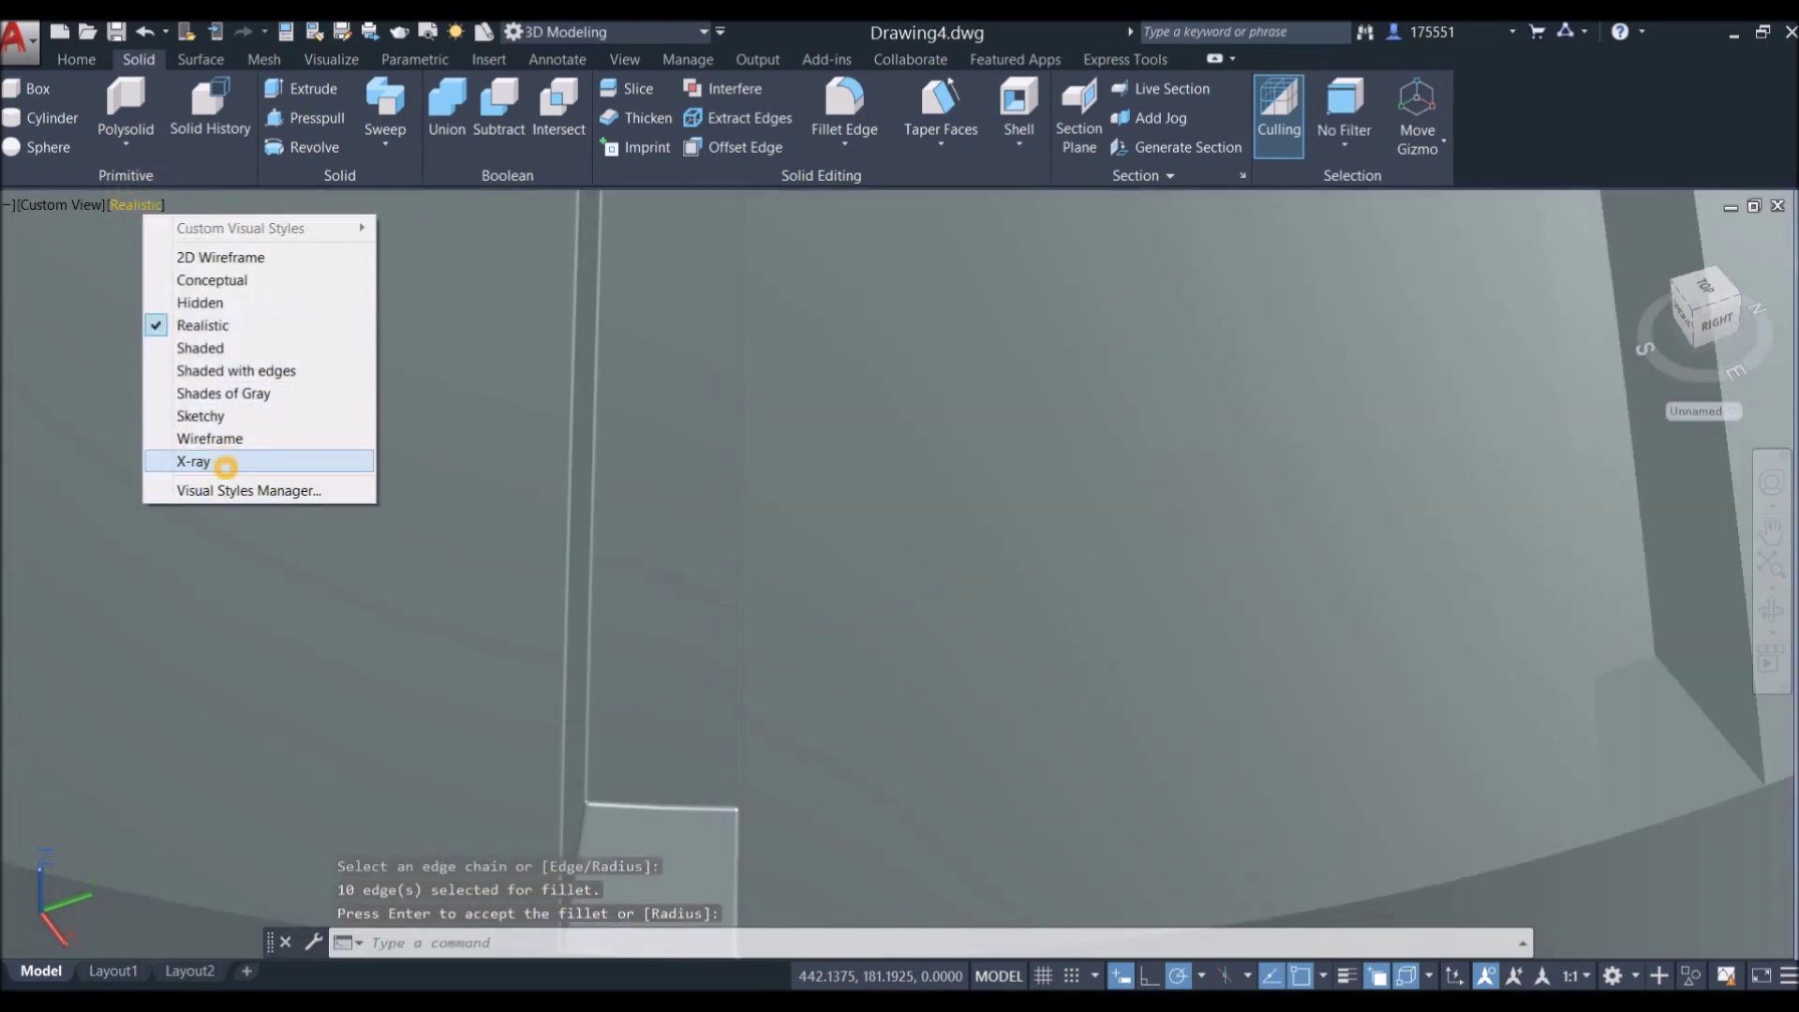
left_click(223, 461)
scroll(824, 597, "down", 10)
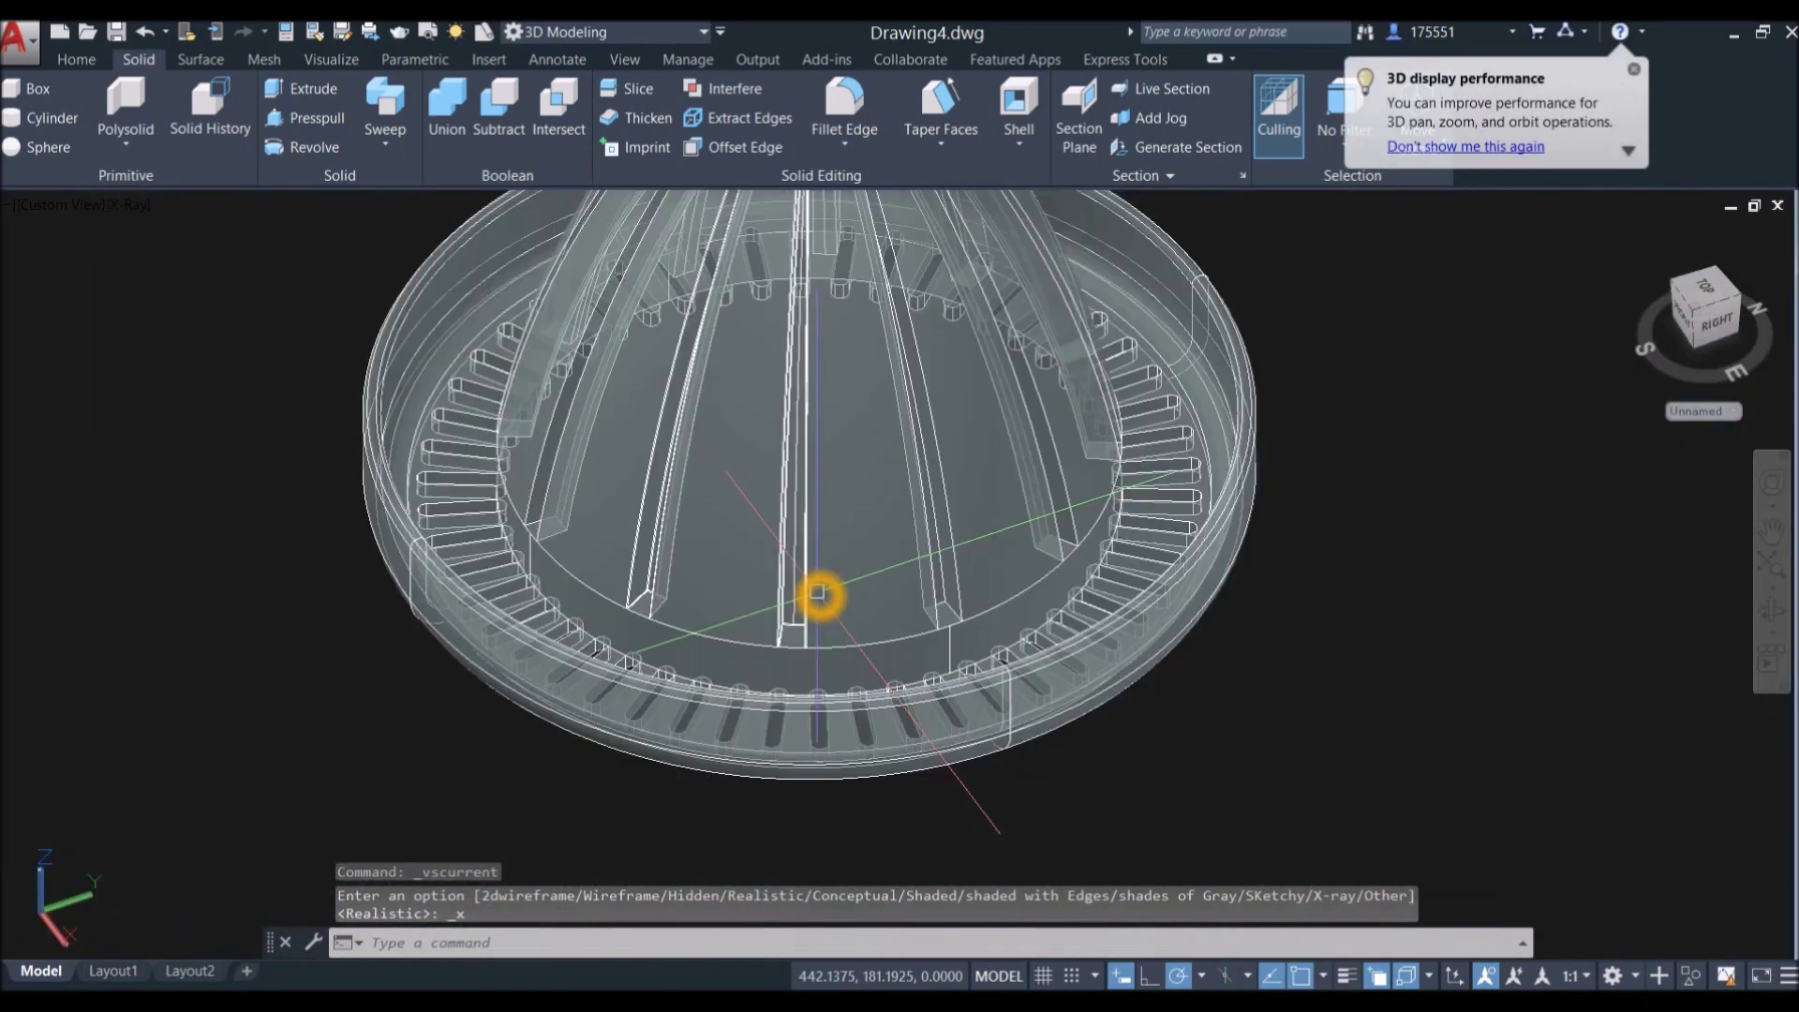
middle_click_drag(825, 598, 844, 617, "shift")
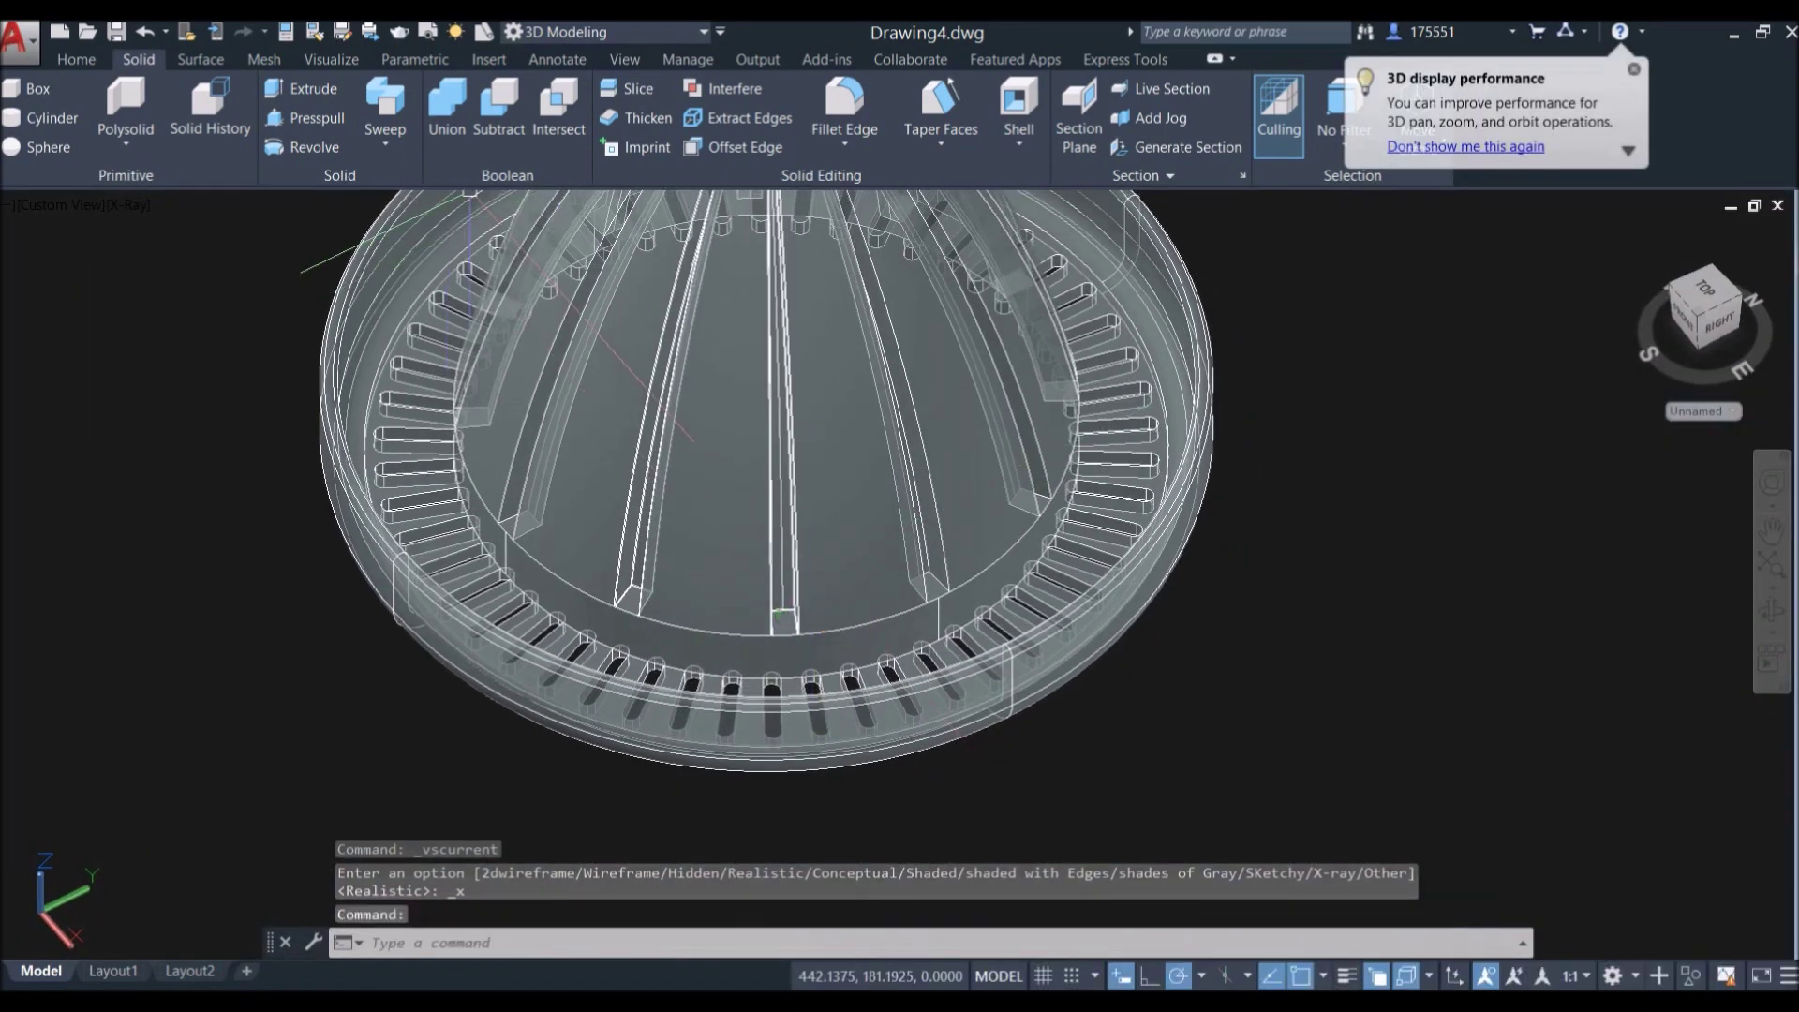
left_click(844, 103)
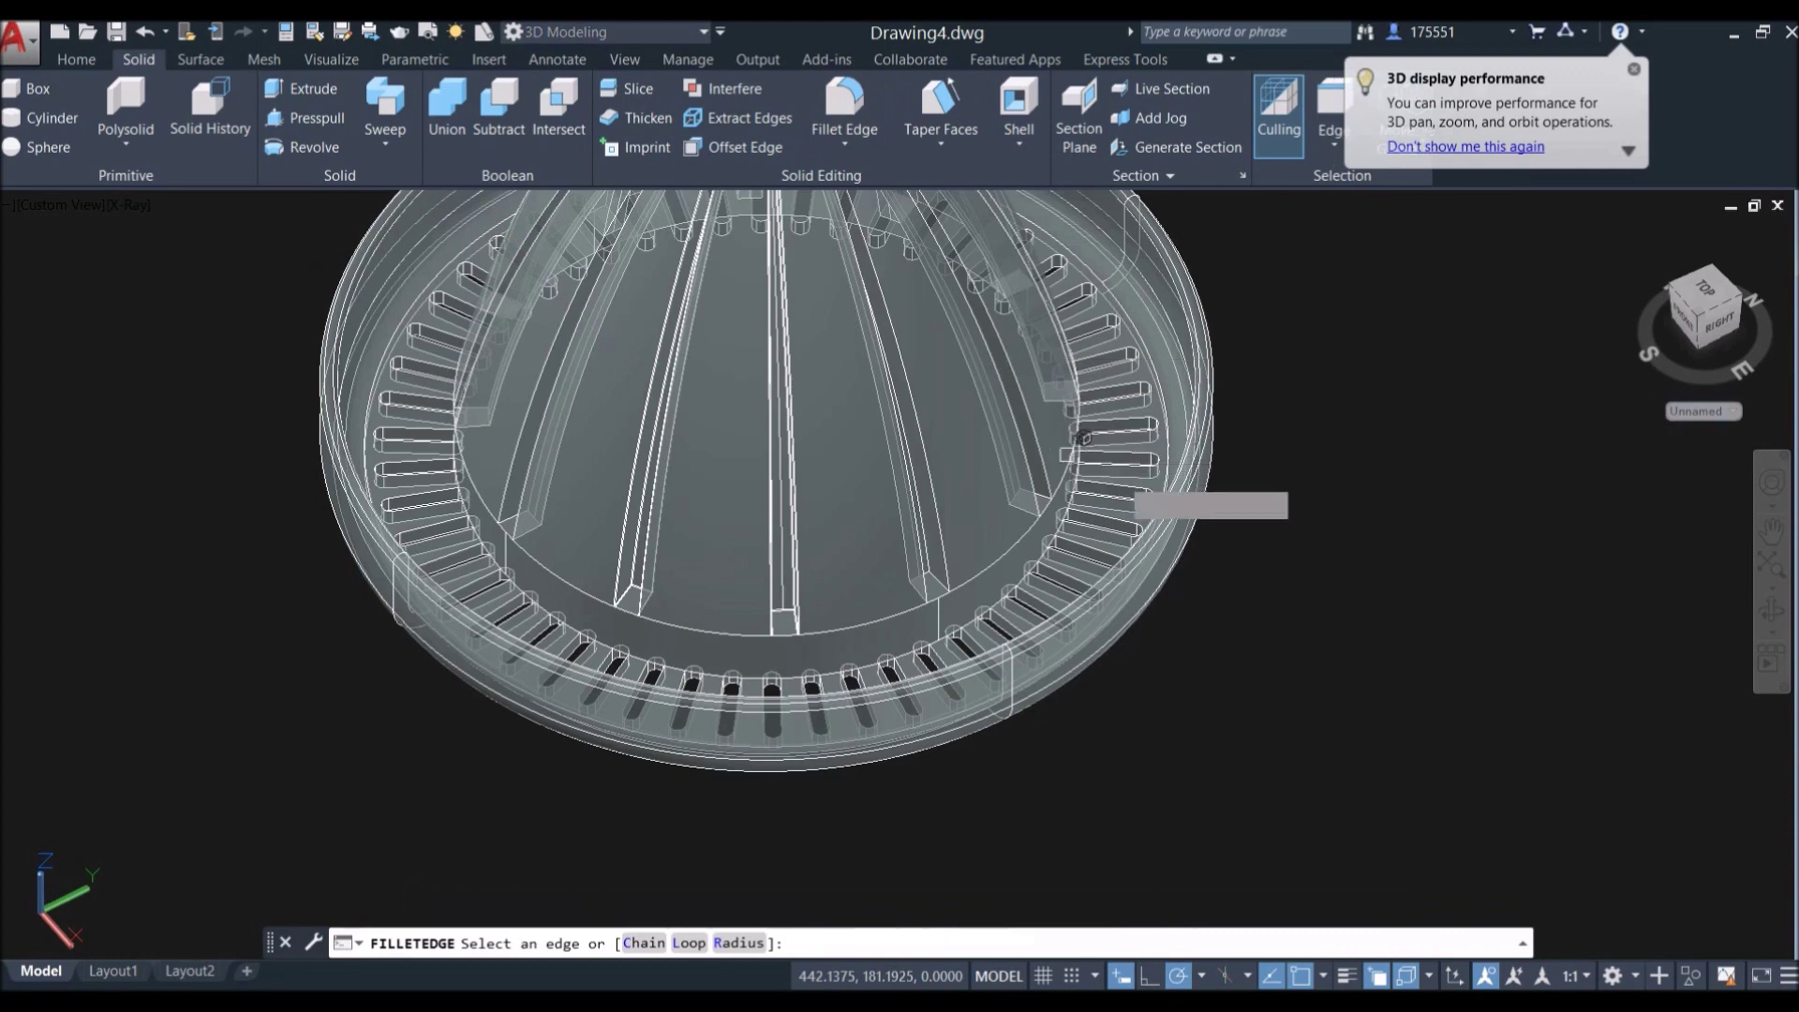
Step: Pick a single slot edge, then cancel that fillet attempt
scroll(1172, 476, "up", 5)
left_click(1185, 483)
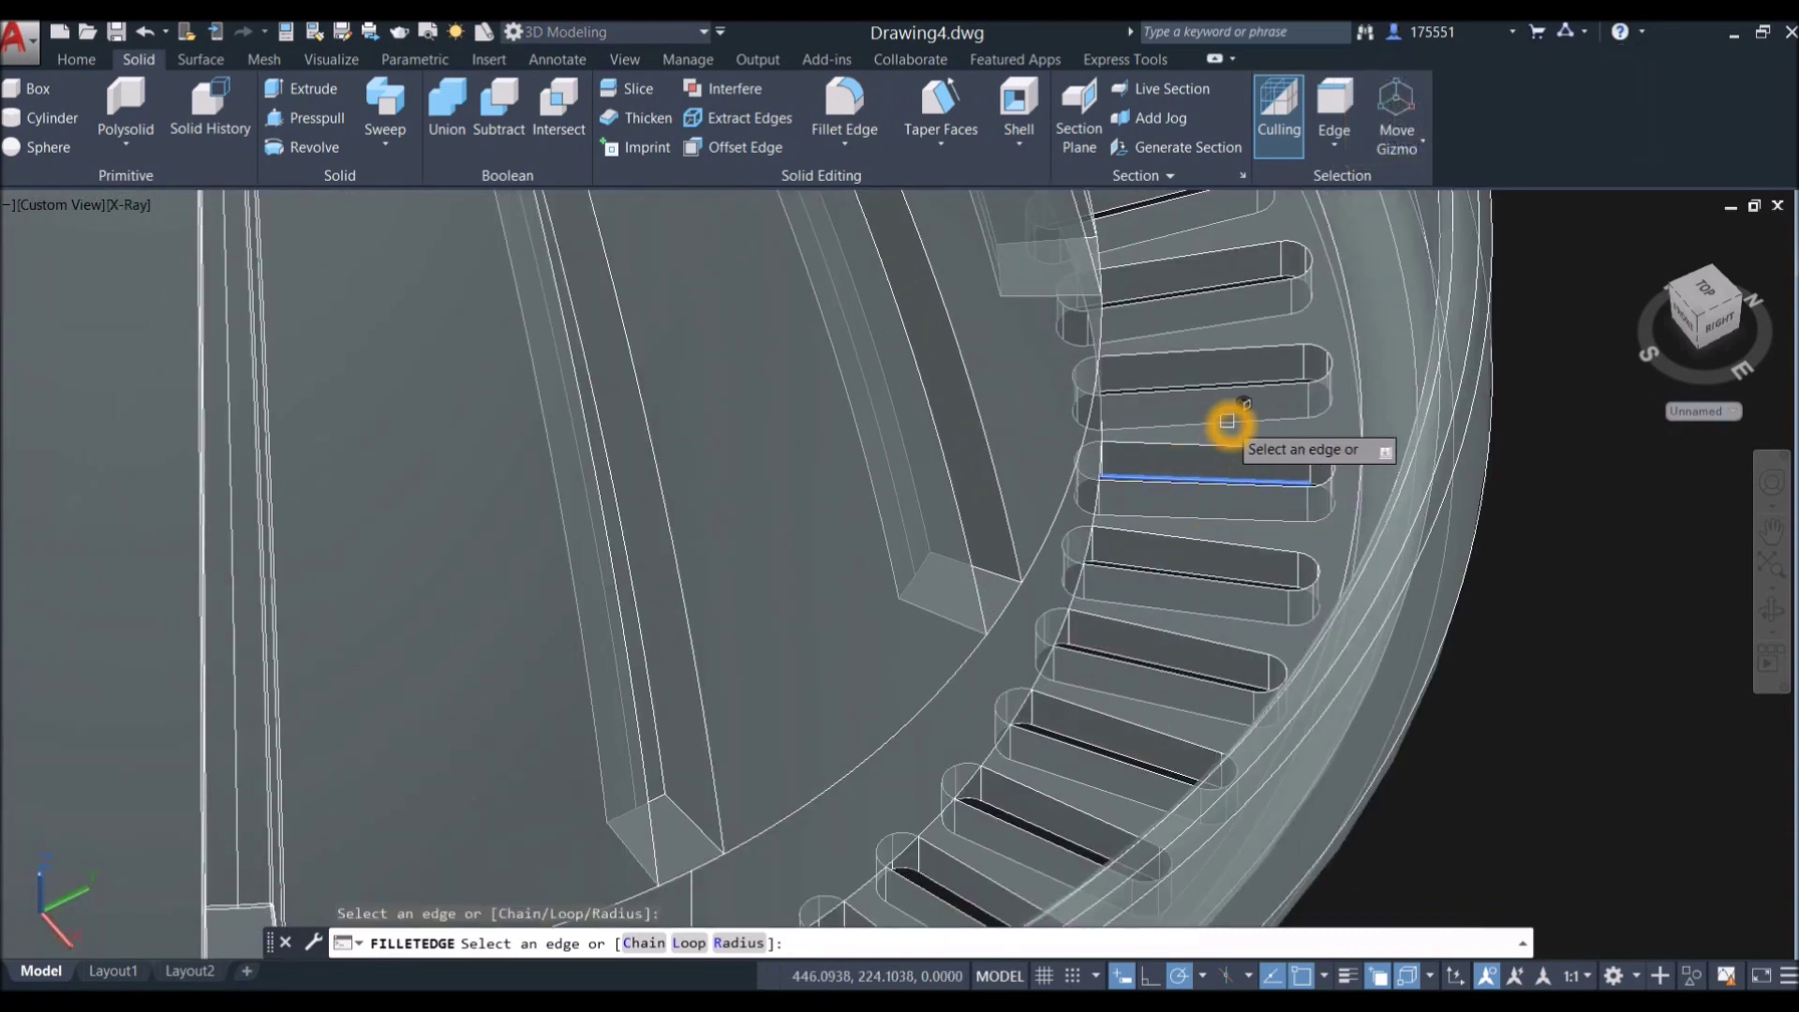
key("Escape")
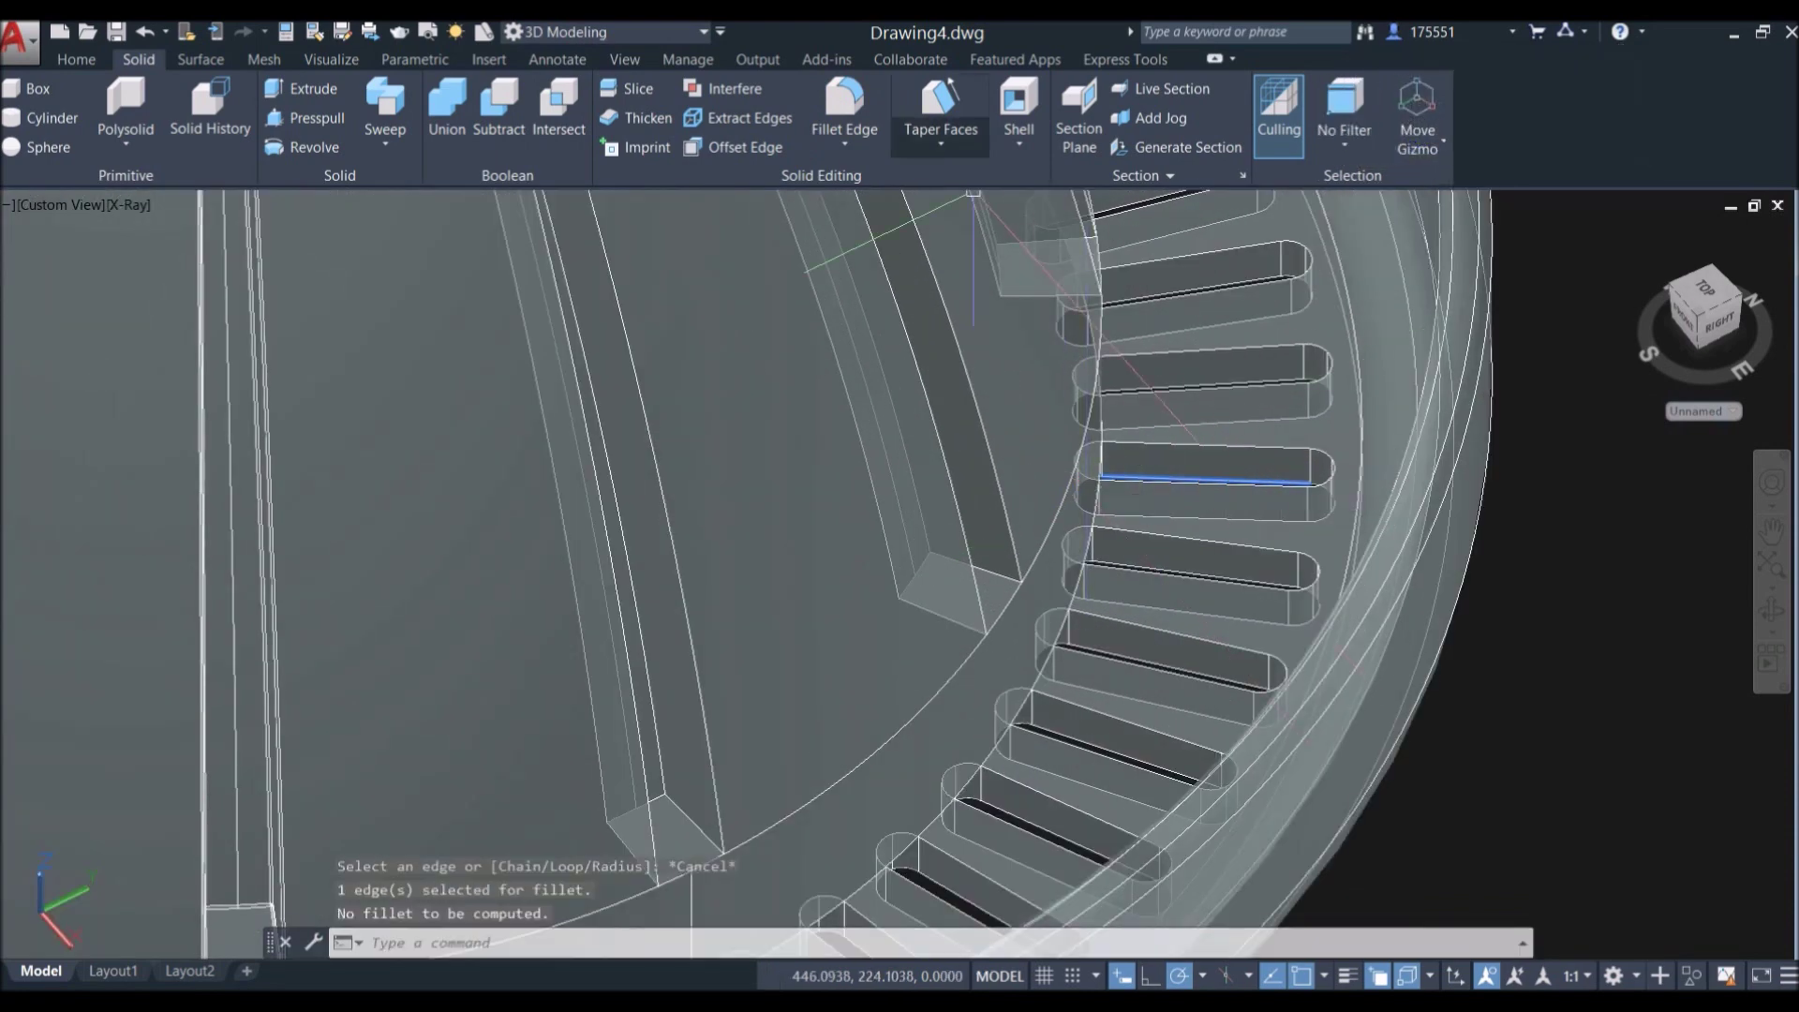
Step: Fillet the edge chains around three tray slots, 27 edges in total
left_click(860, 118)
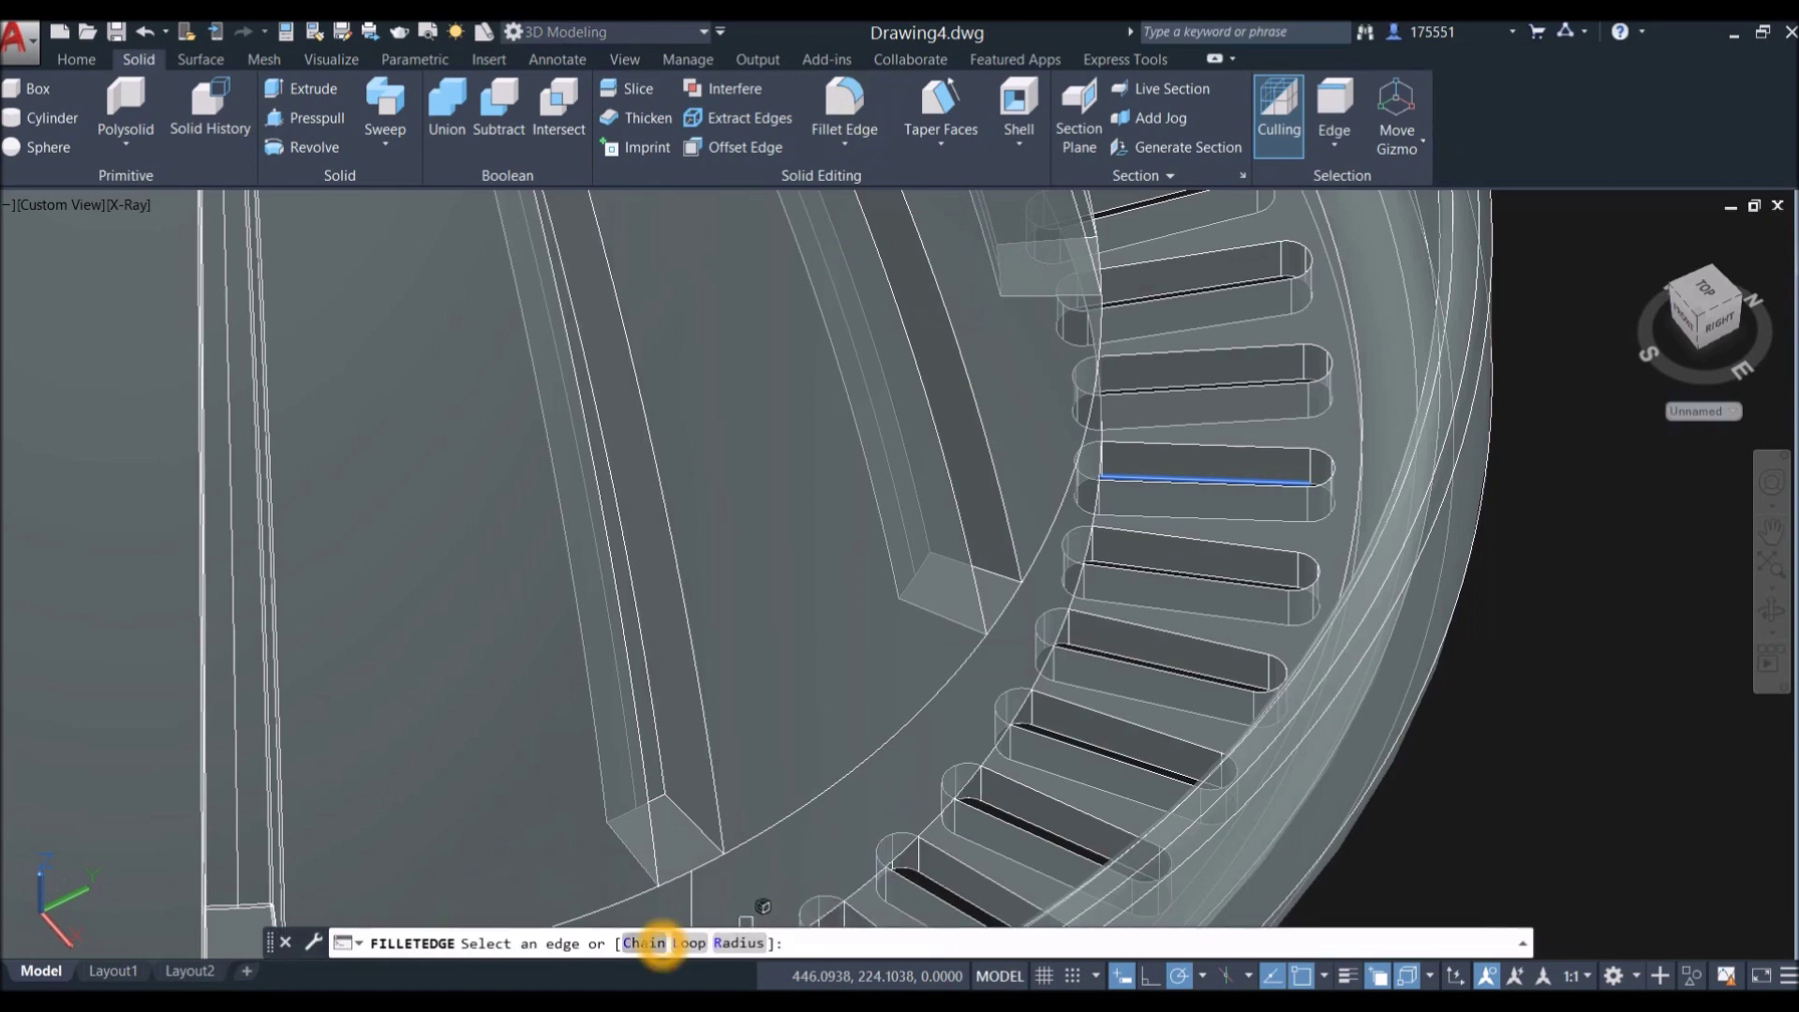
left_click(643, 942)
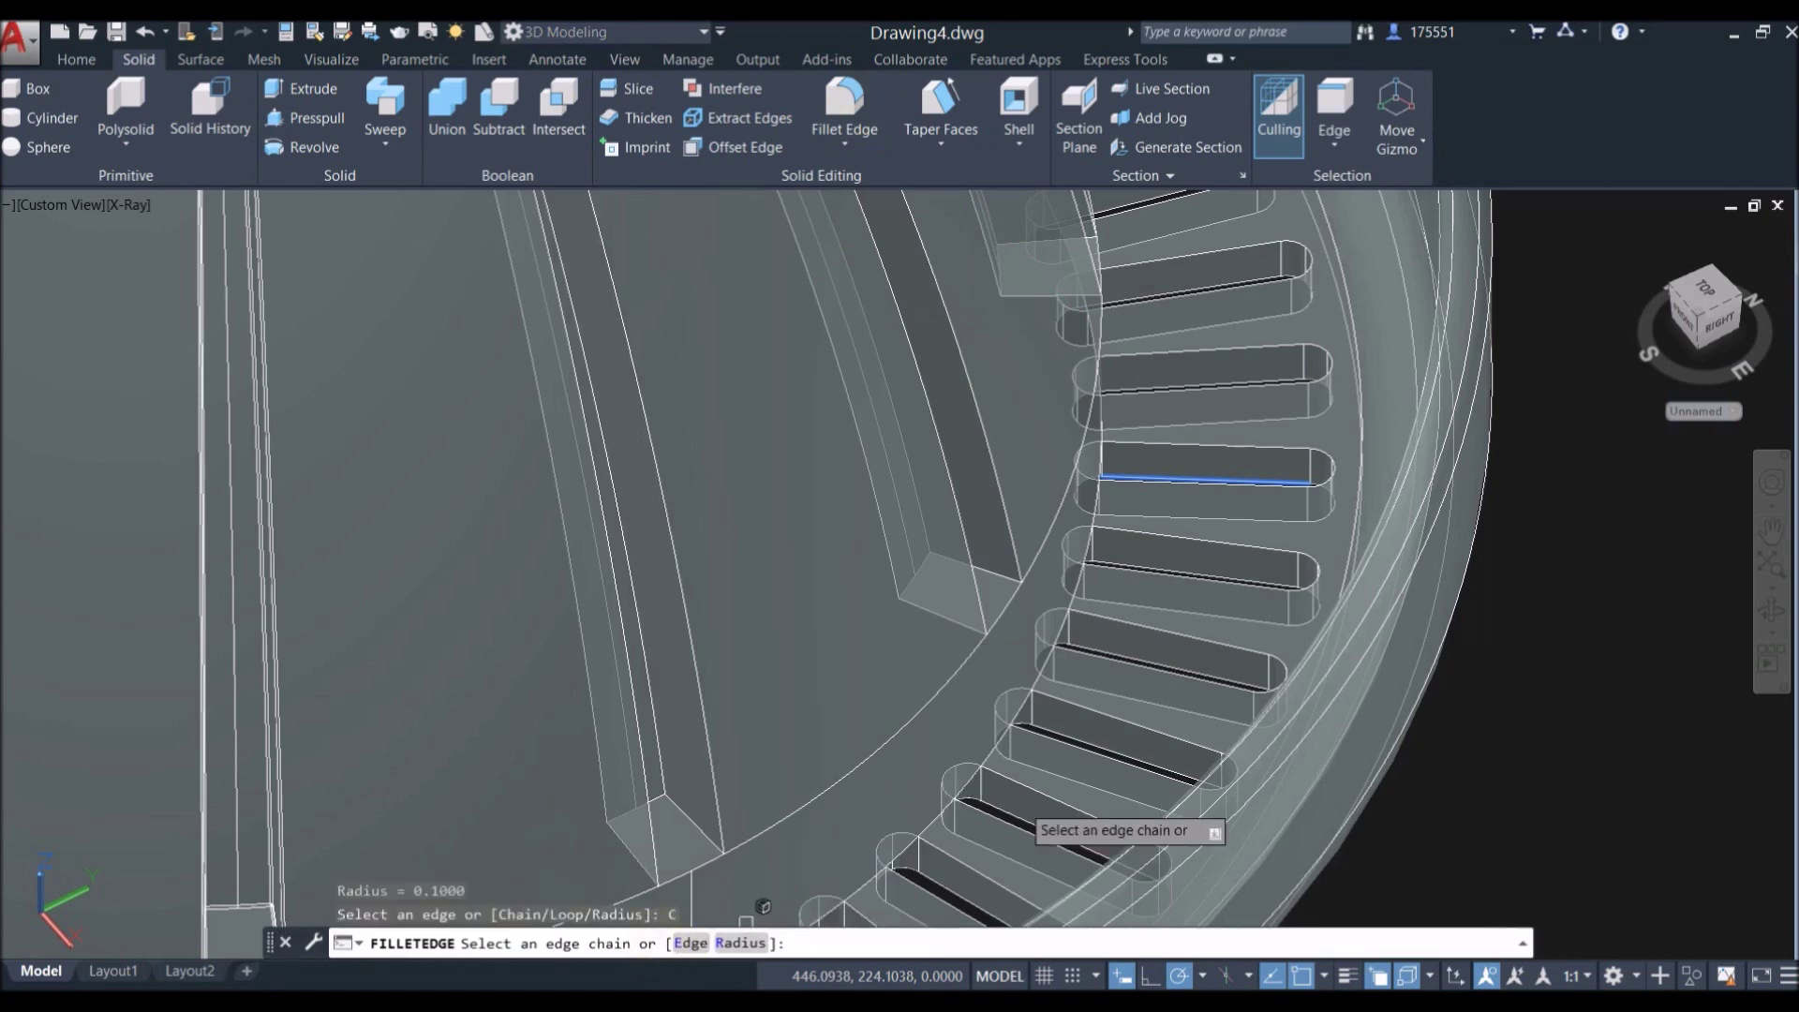
left_click(1202, 682)
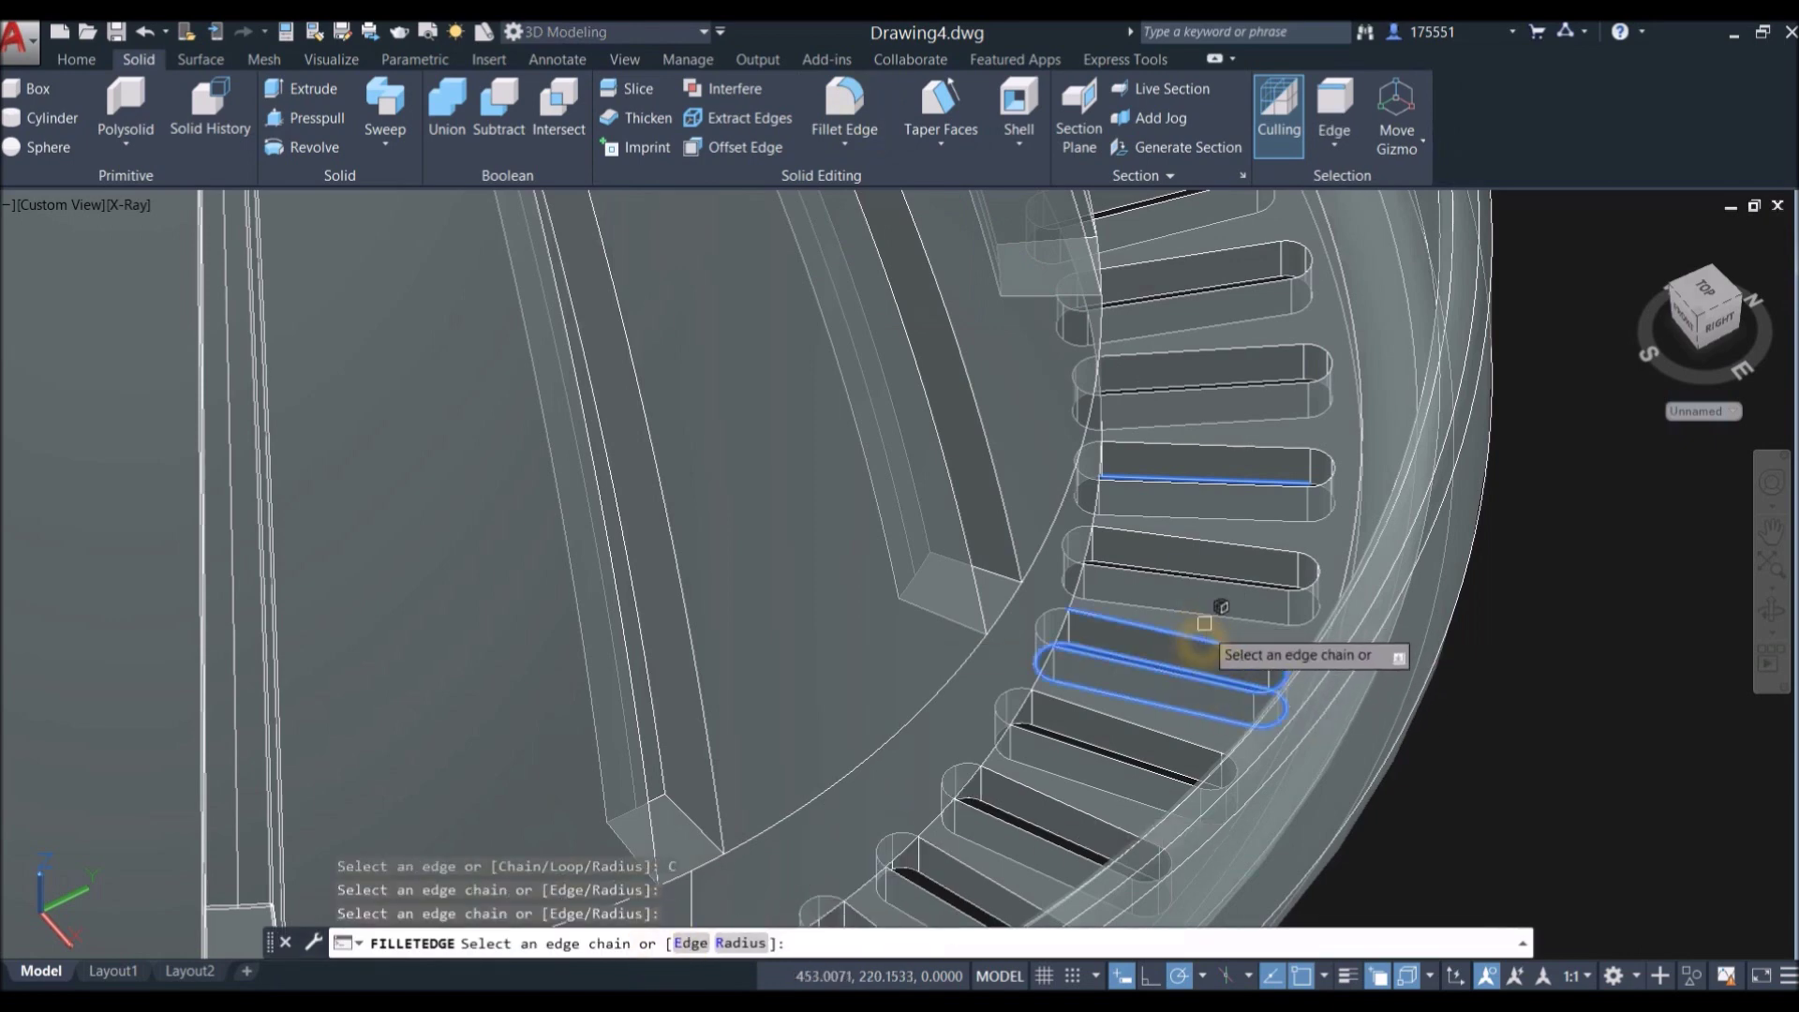
left_click(1222, 577)
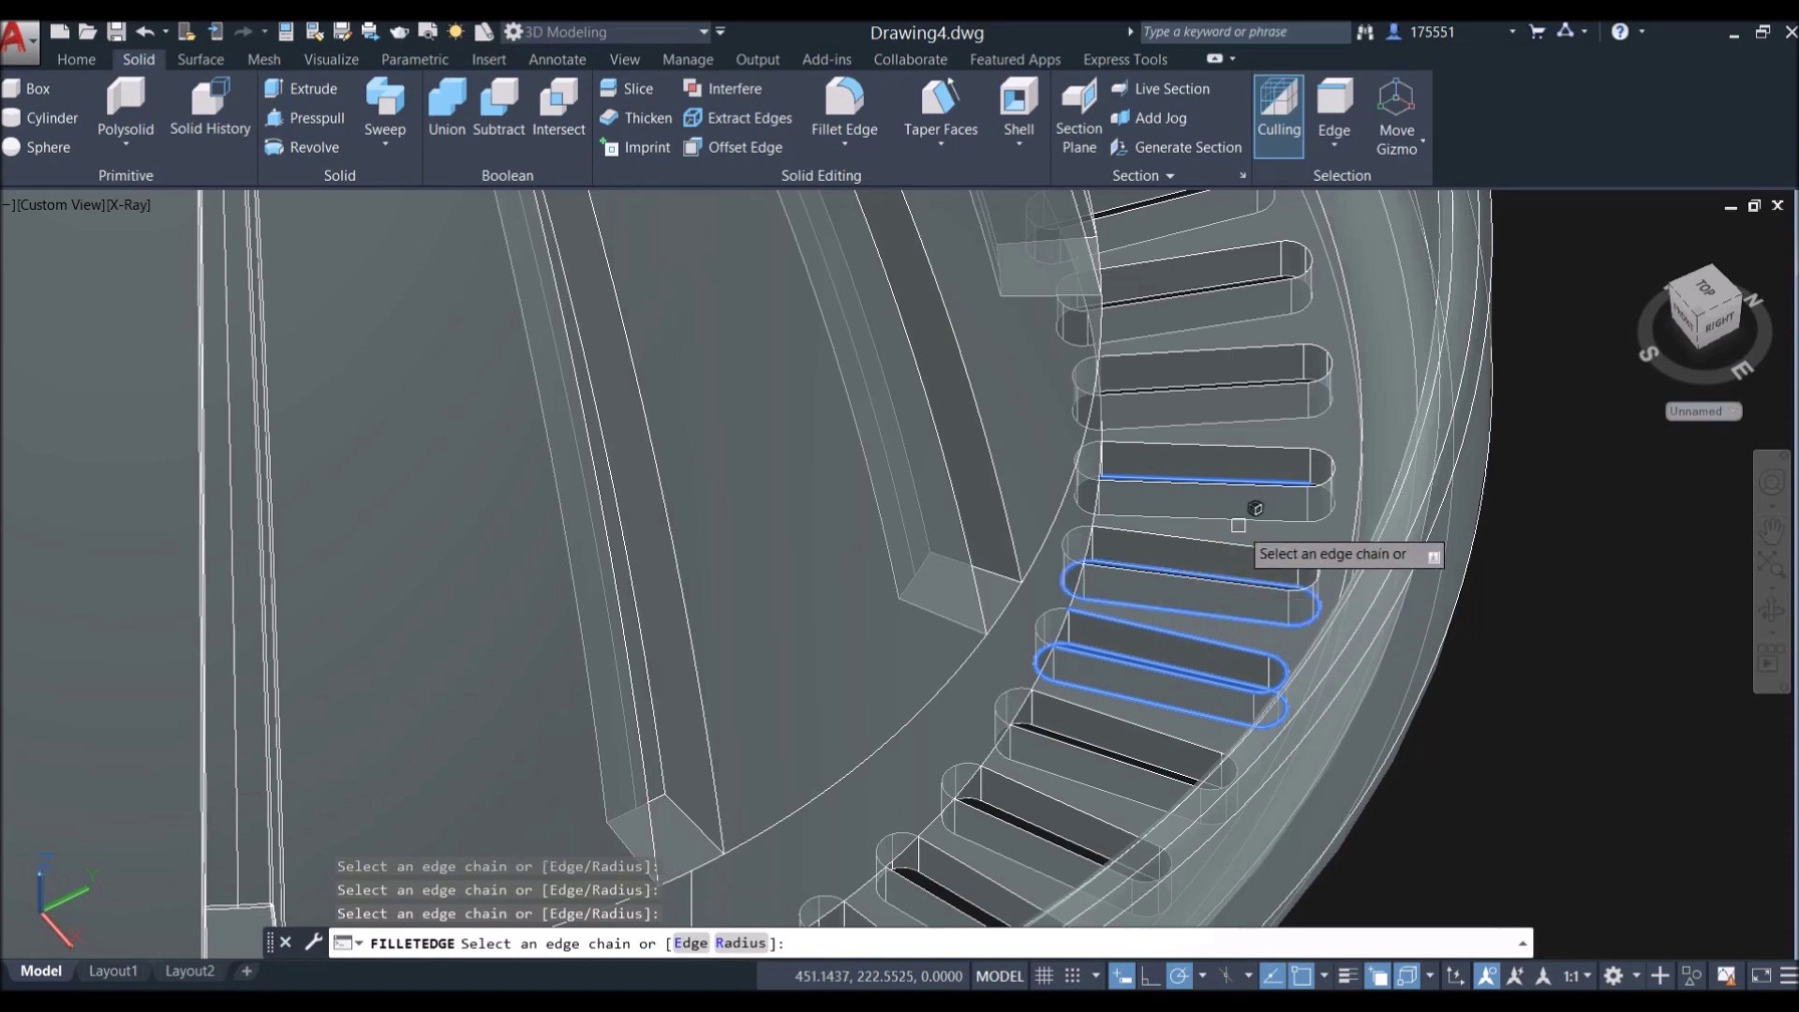
left_click(1252, 352)
right_click(1257, 380)
left_click(1289, 397)
right_click(1309, 409)
left_click(1346, 413)
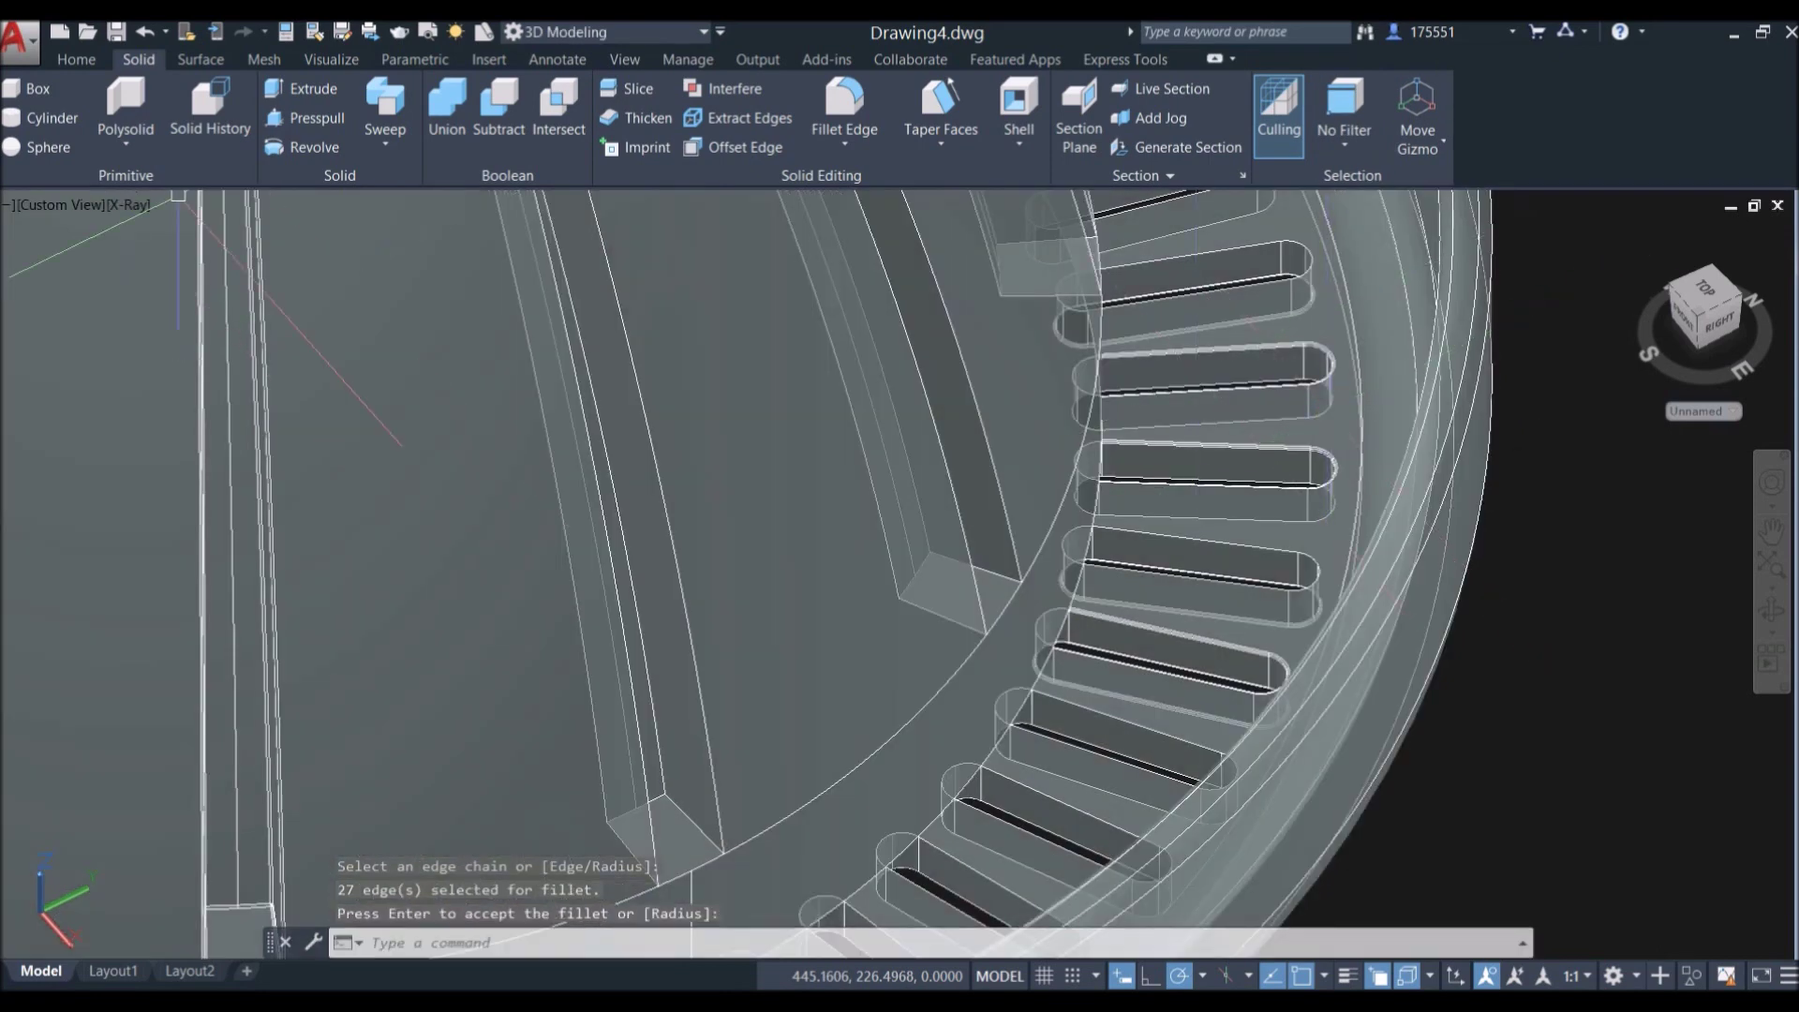
left_click(129, 204)
Step: Switch to Realistic shading and zoom out to see the whole juicer
left_click(197, 323)
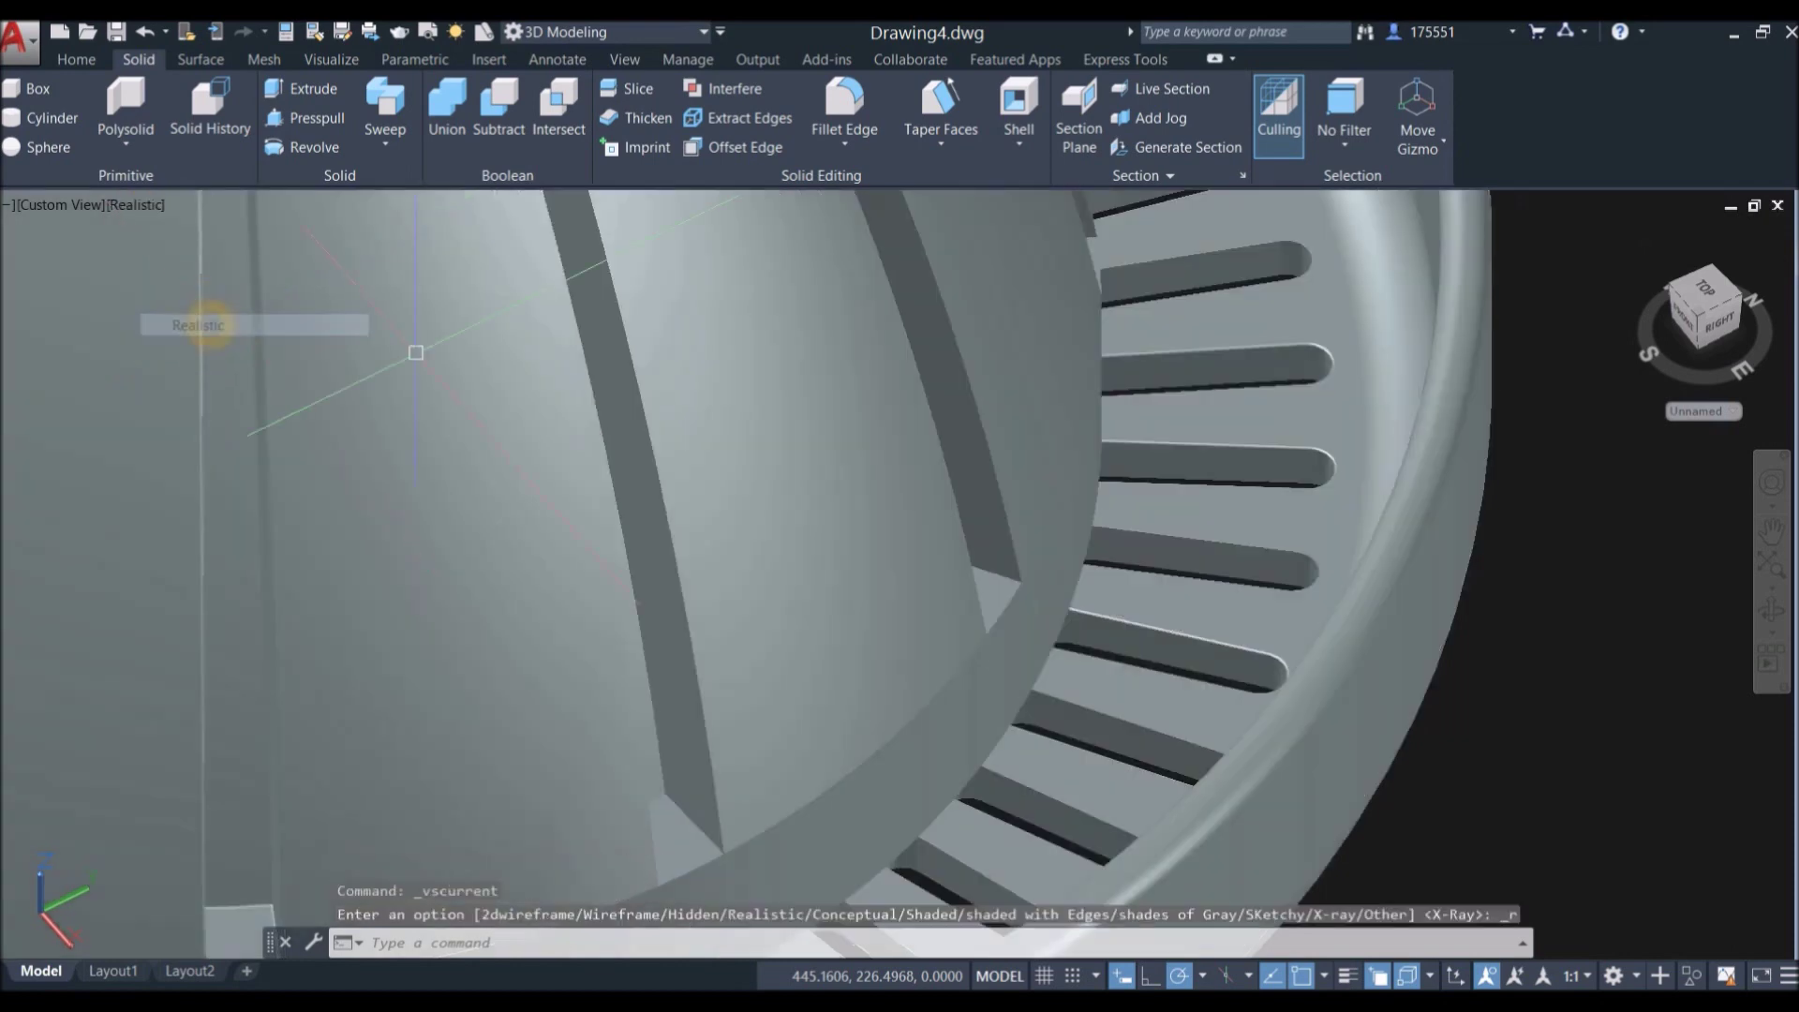
scroll(1276, 491, "down", 5)
middle_click_drag(1044, 600, 1205, 404, "shift")
scroll(1212, 464, "down", 3)
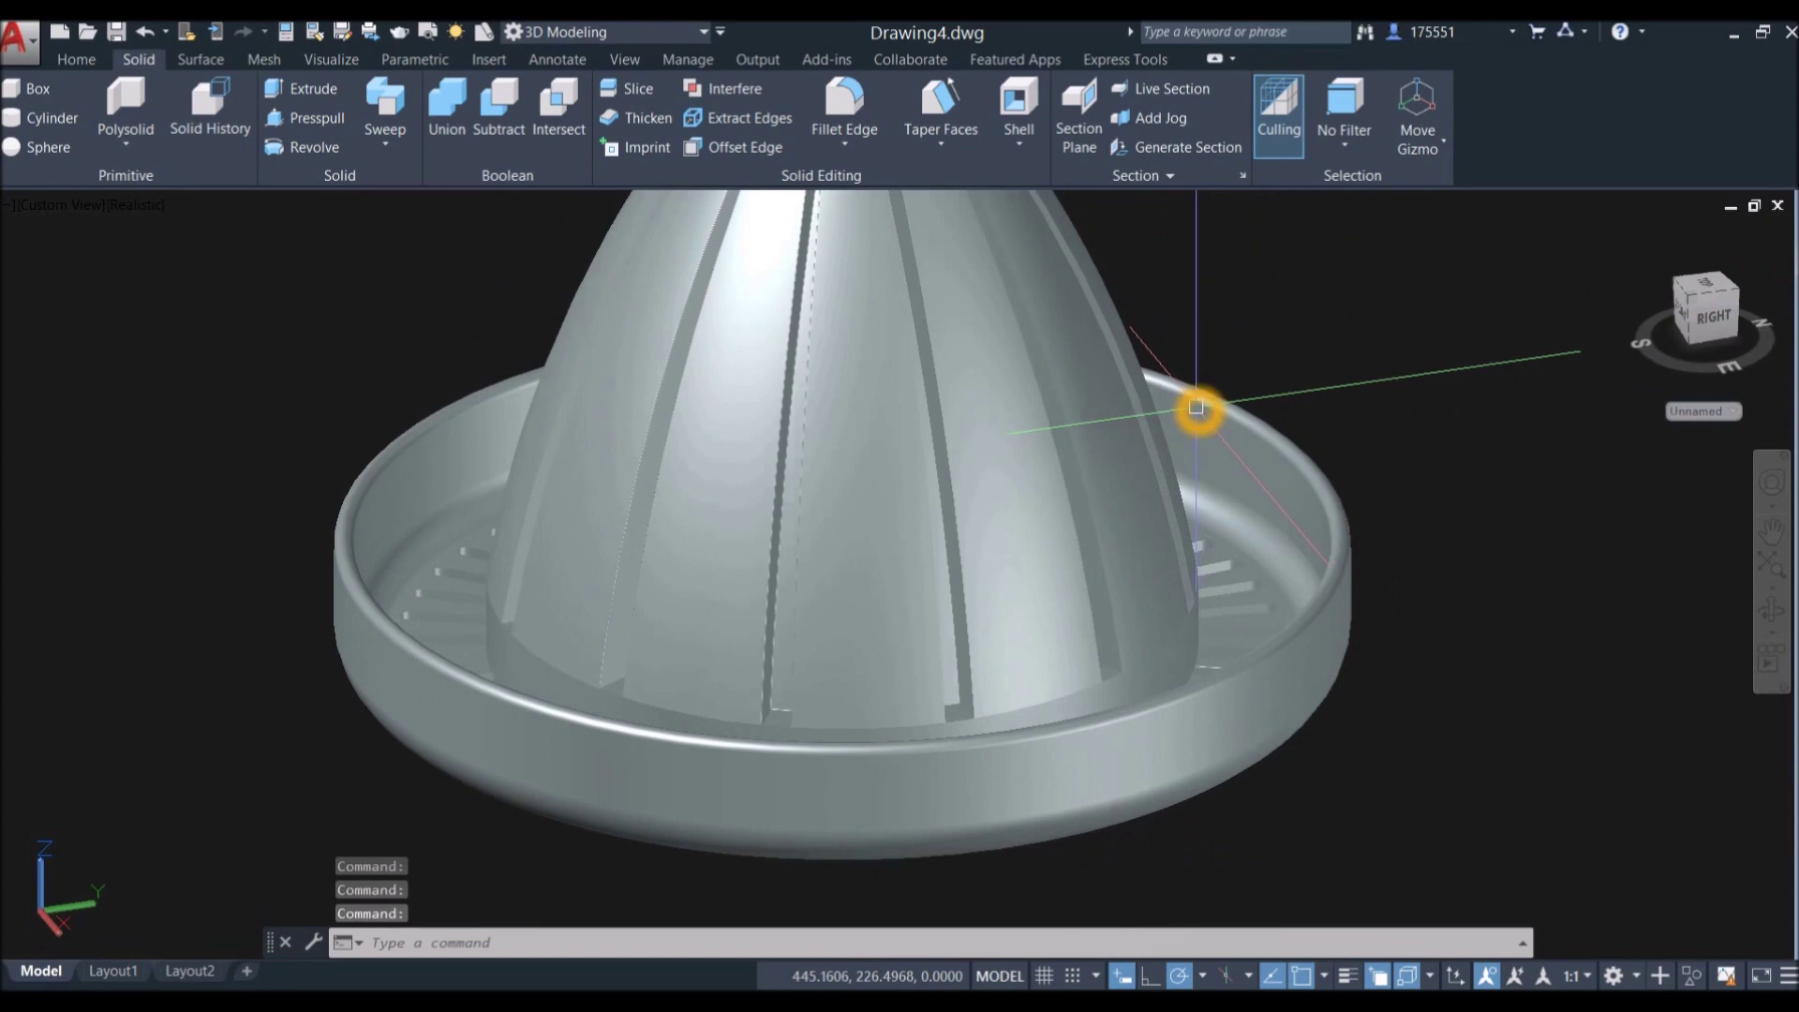
Step: Add Clear - Yellow glass from the library and apply it to the juicer
type("MAT")
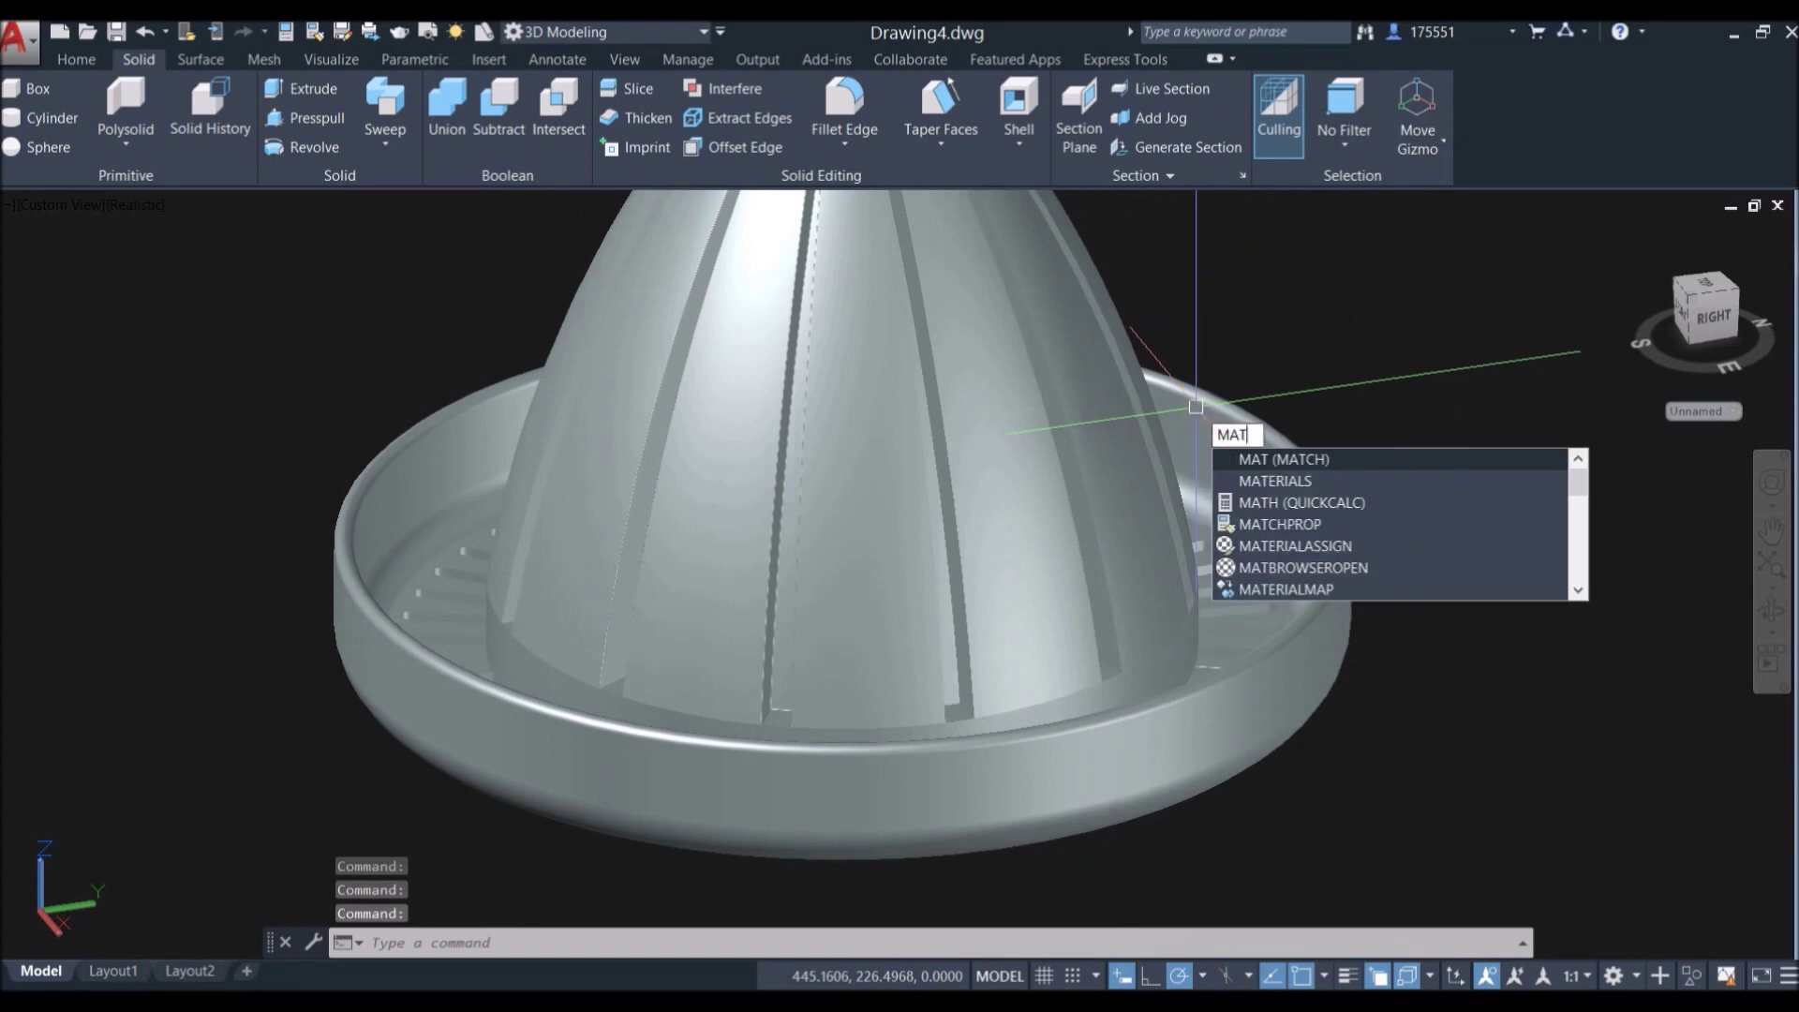
left_click(1321, 479)
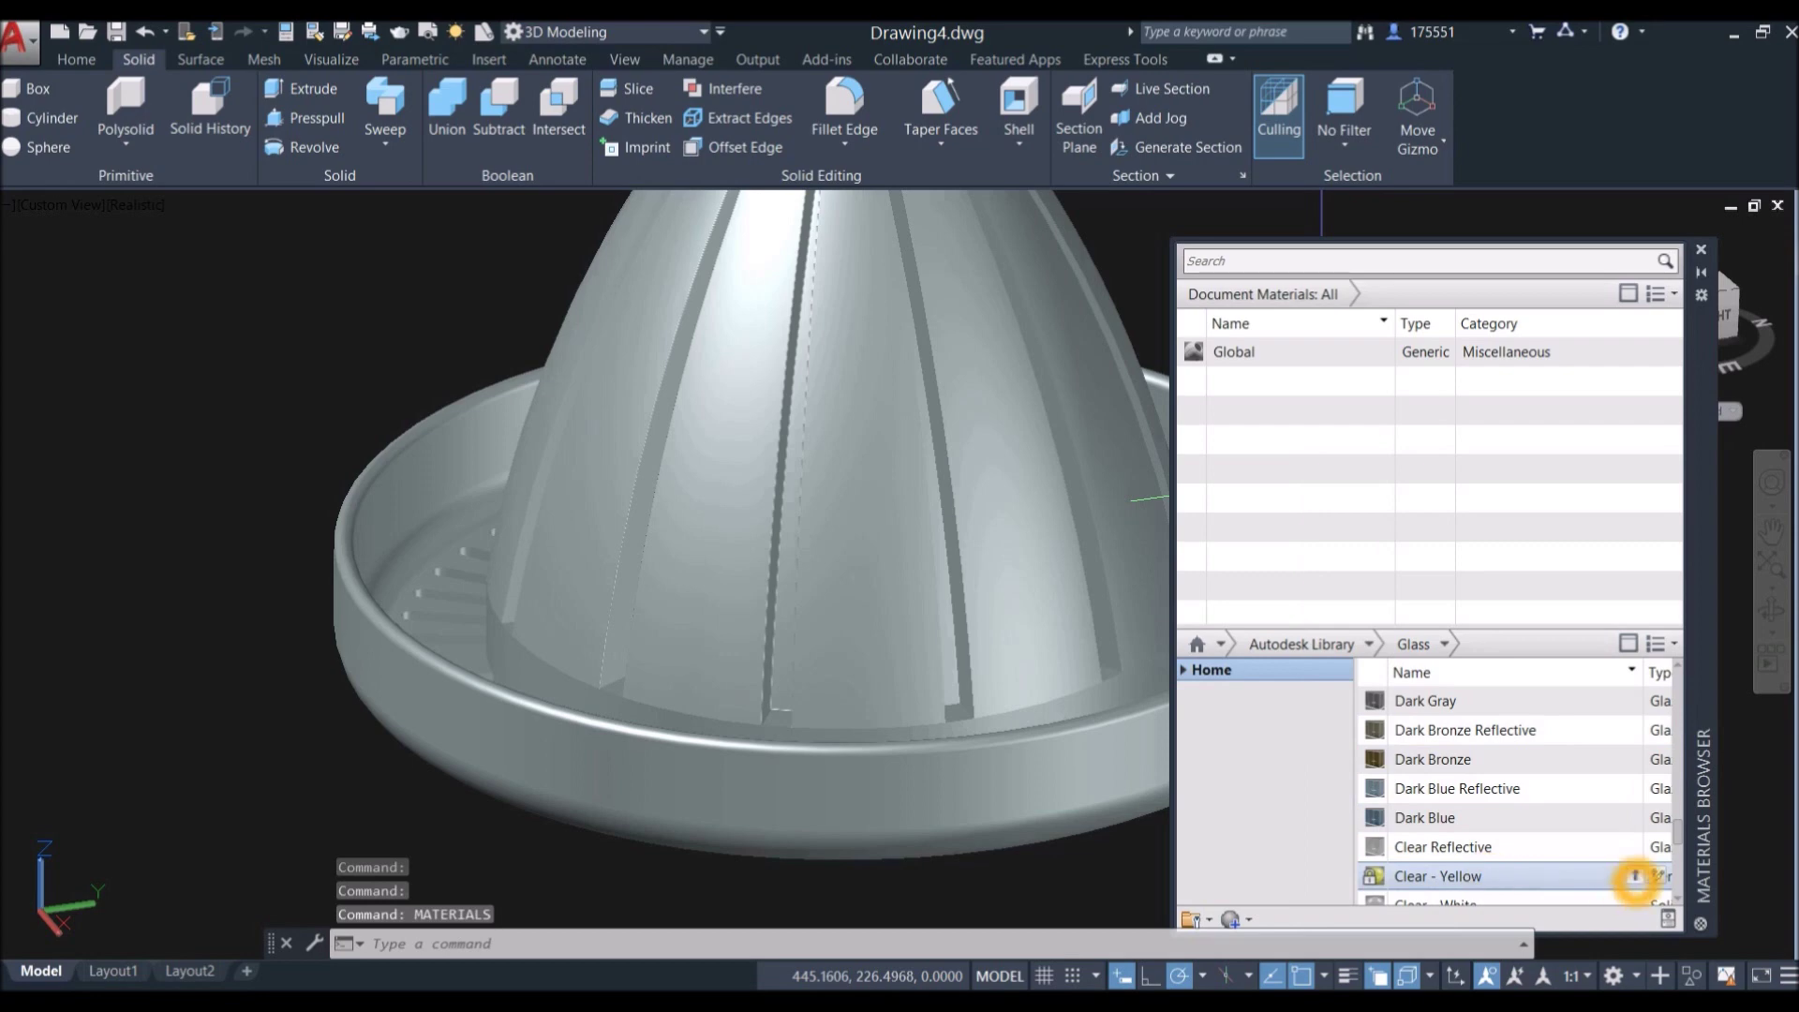
left_click(1635, 876)
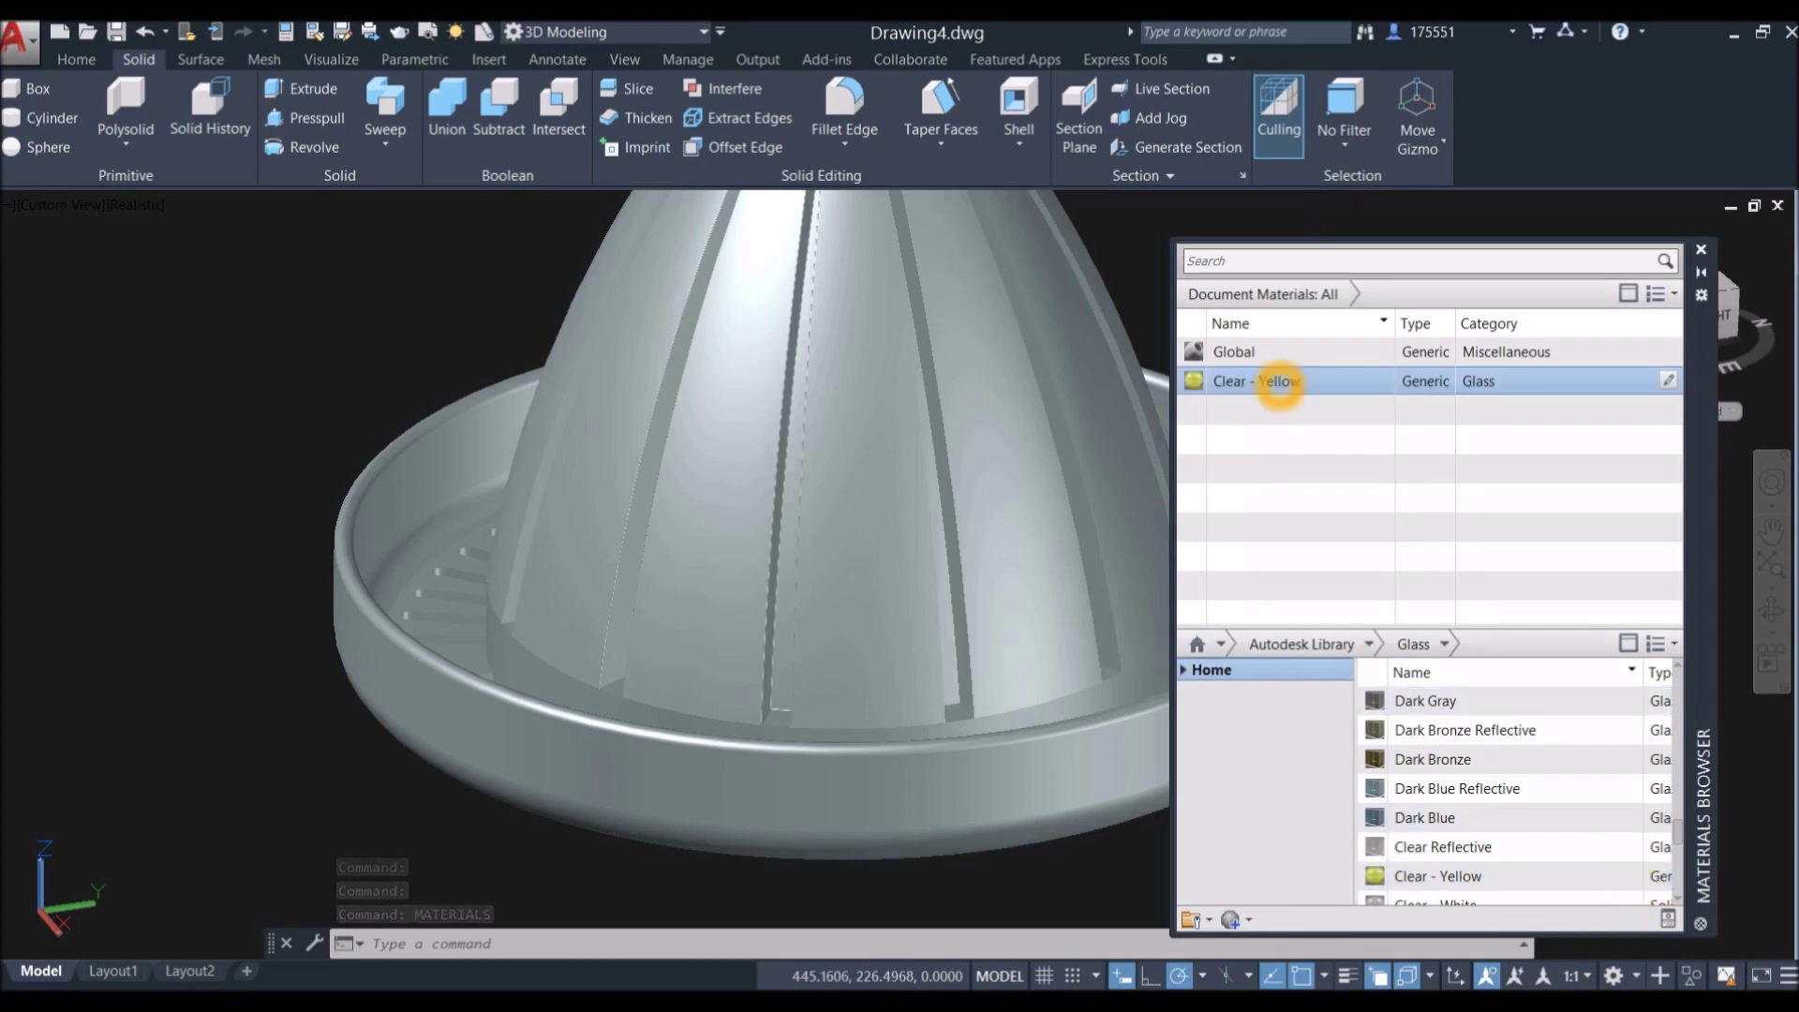
key("ctrl+a")
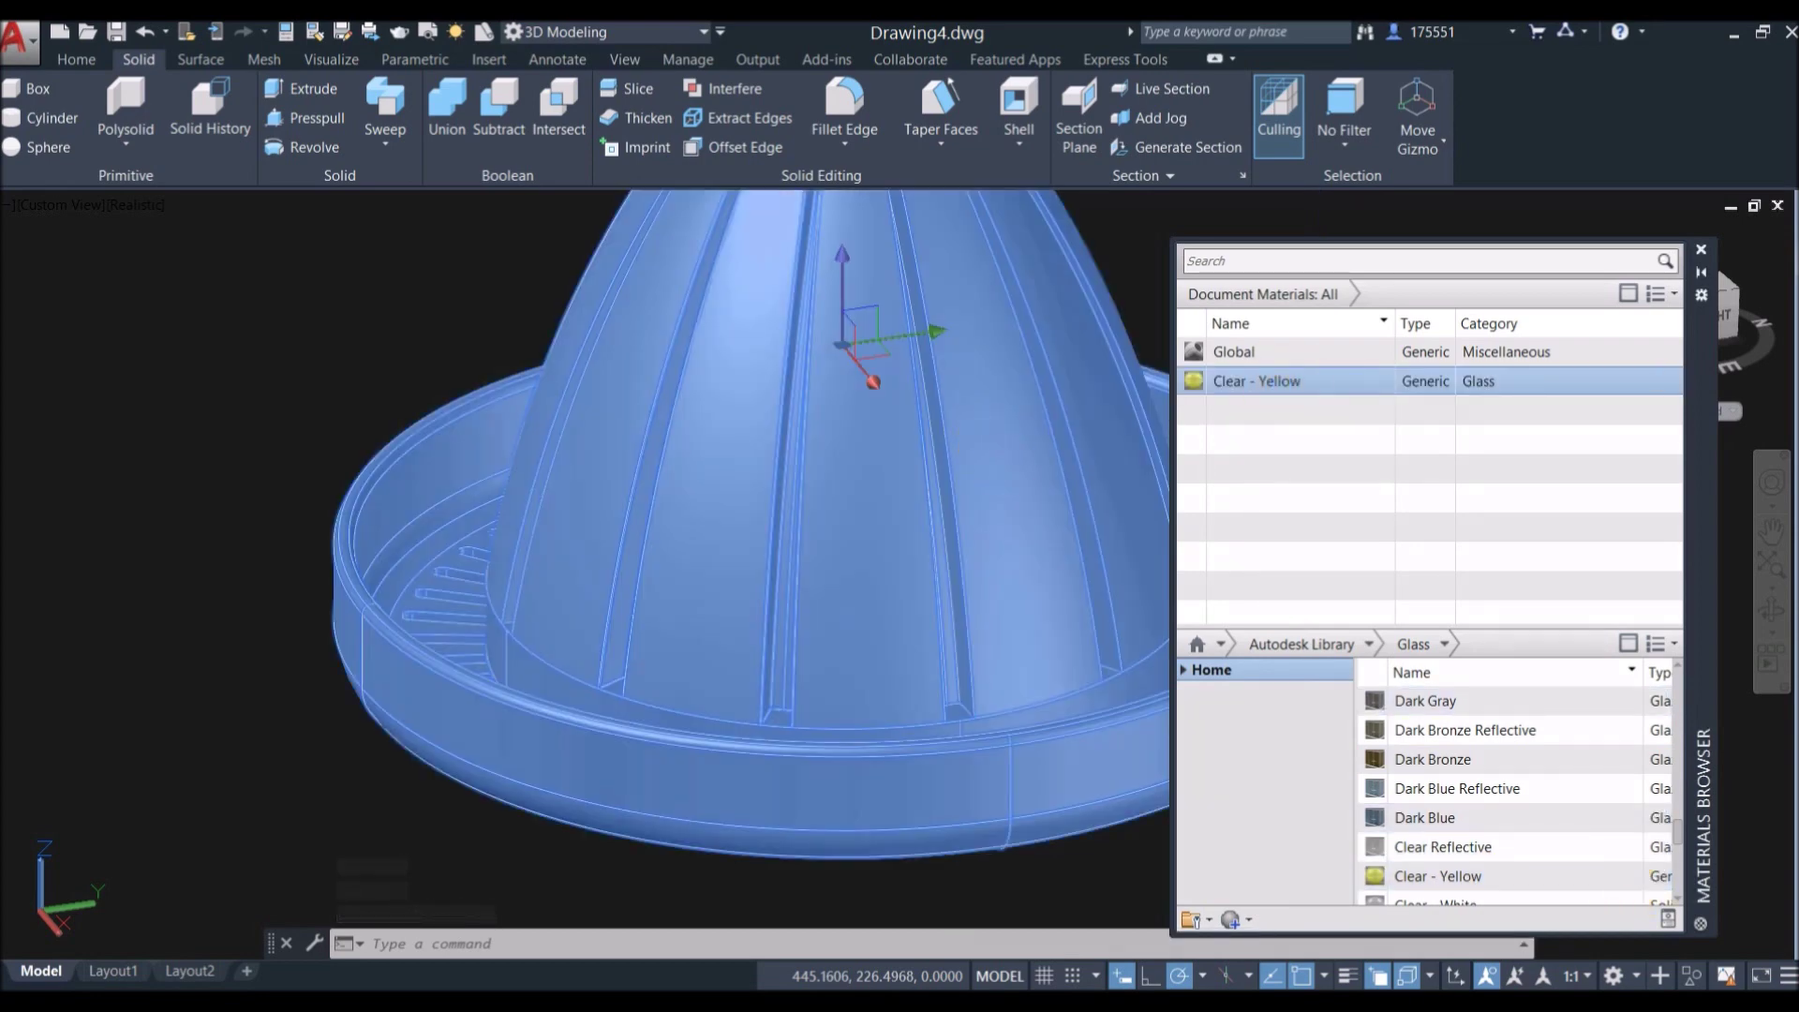
left_click_drag(1255, 381, 998, 479)
Step: Show the Plastic category in the Materials Browser library
scroll(998, 480, "down", 4)
mouse_move(904, 480)
middle_mouse_down()
mouse_move(989, 486)
mouse_move(907, 485)
middle_mouse_up()
scroll(1043, 471, "down", 1)
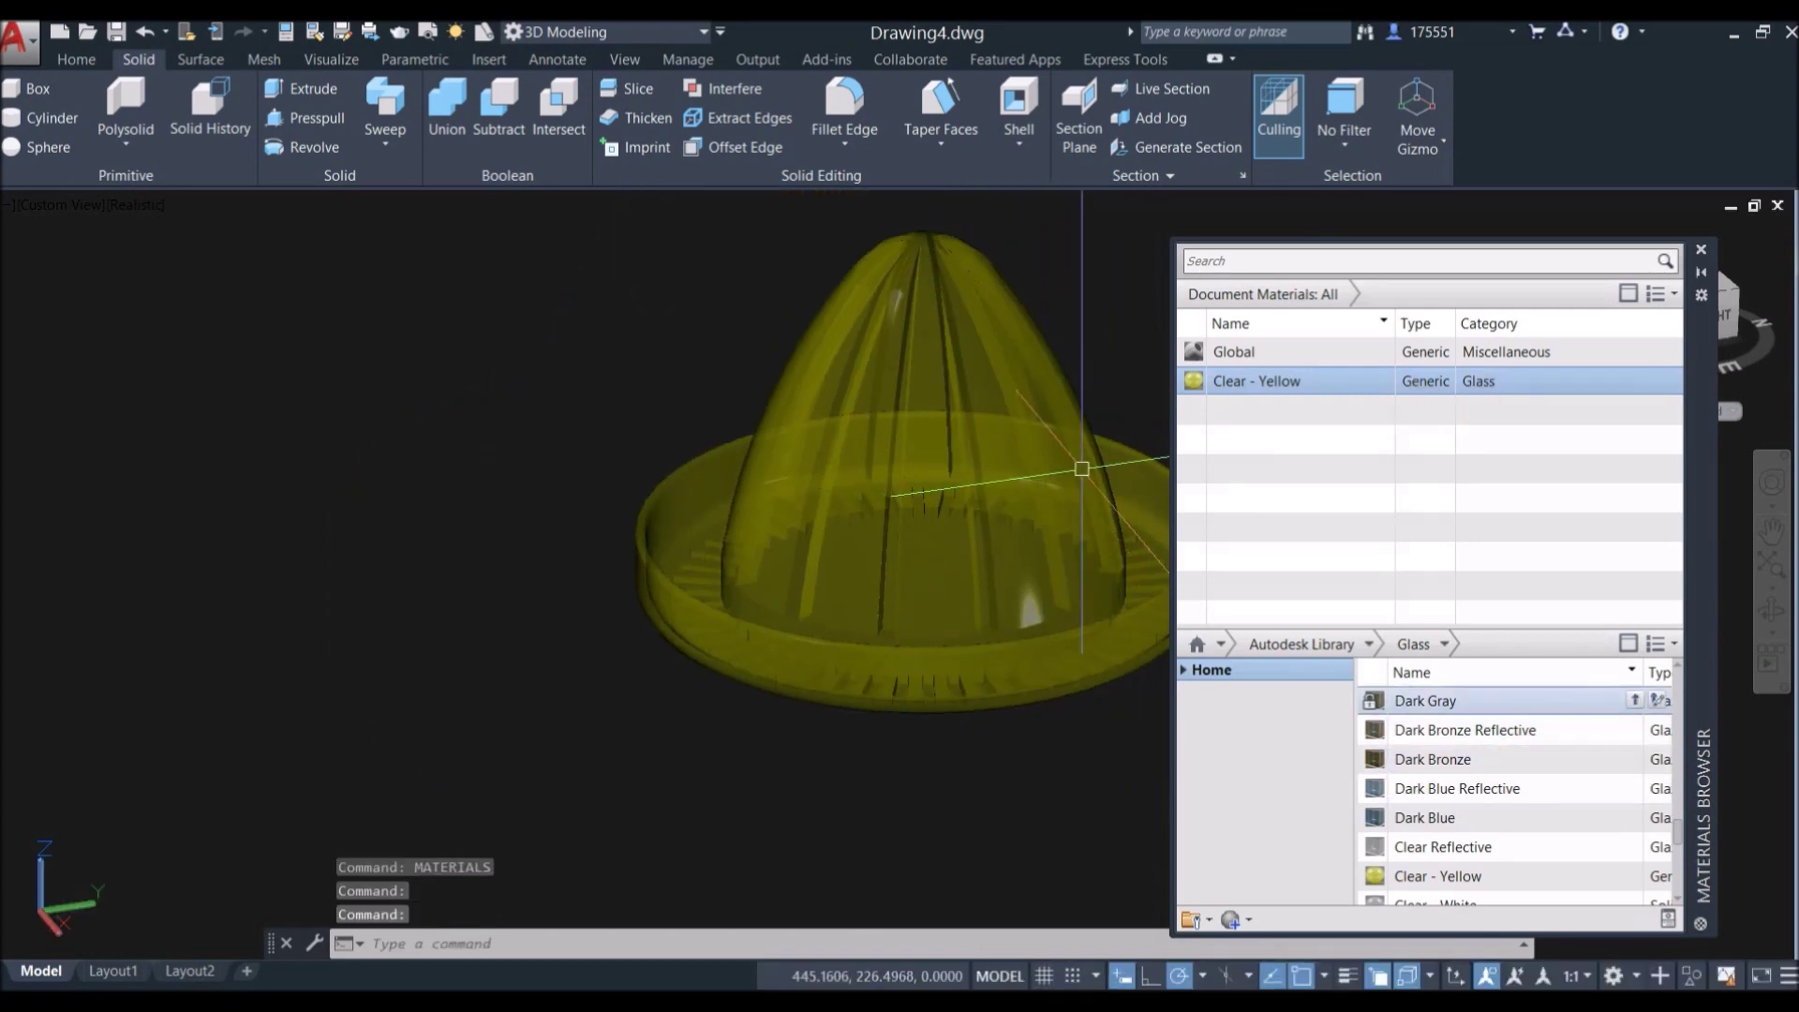
left_click(1370, 645)
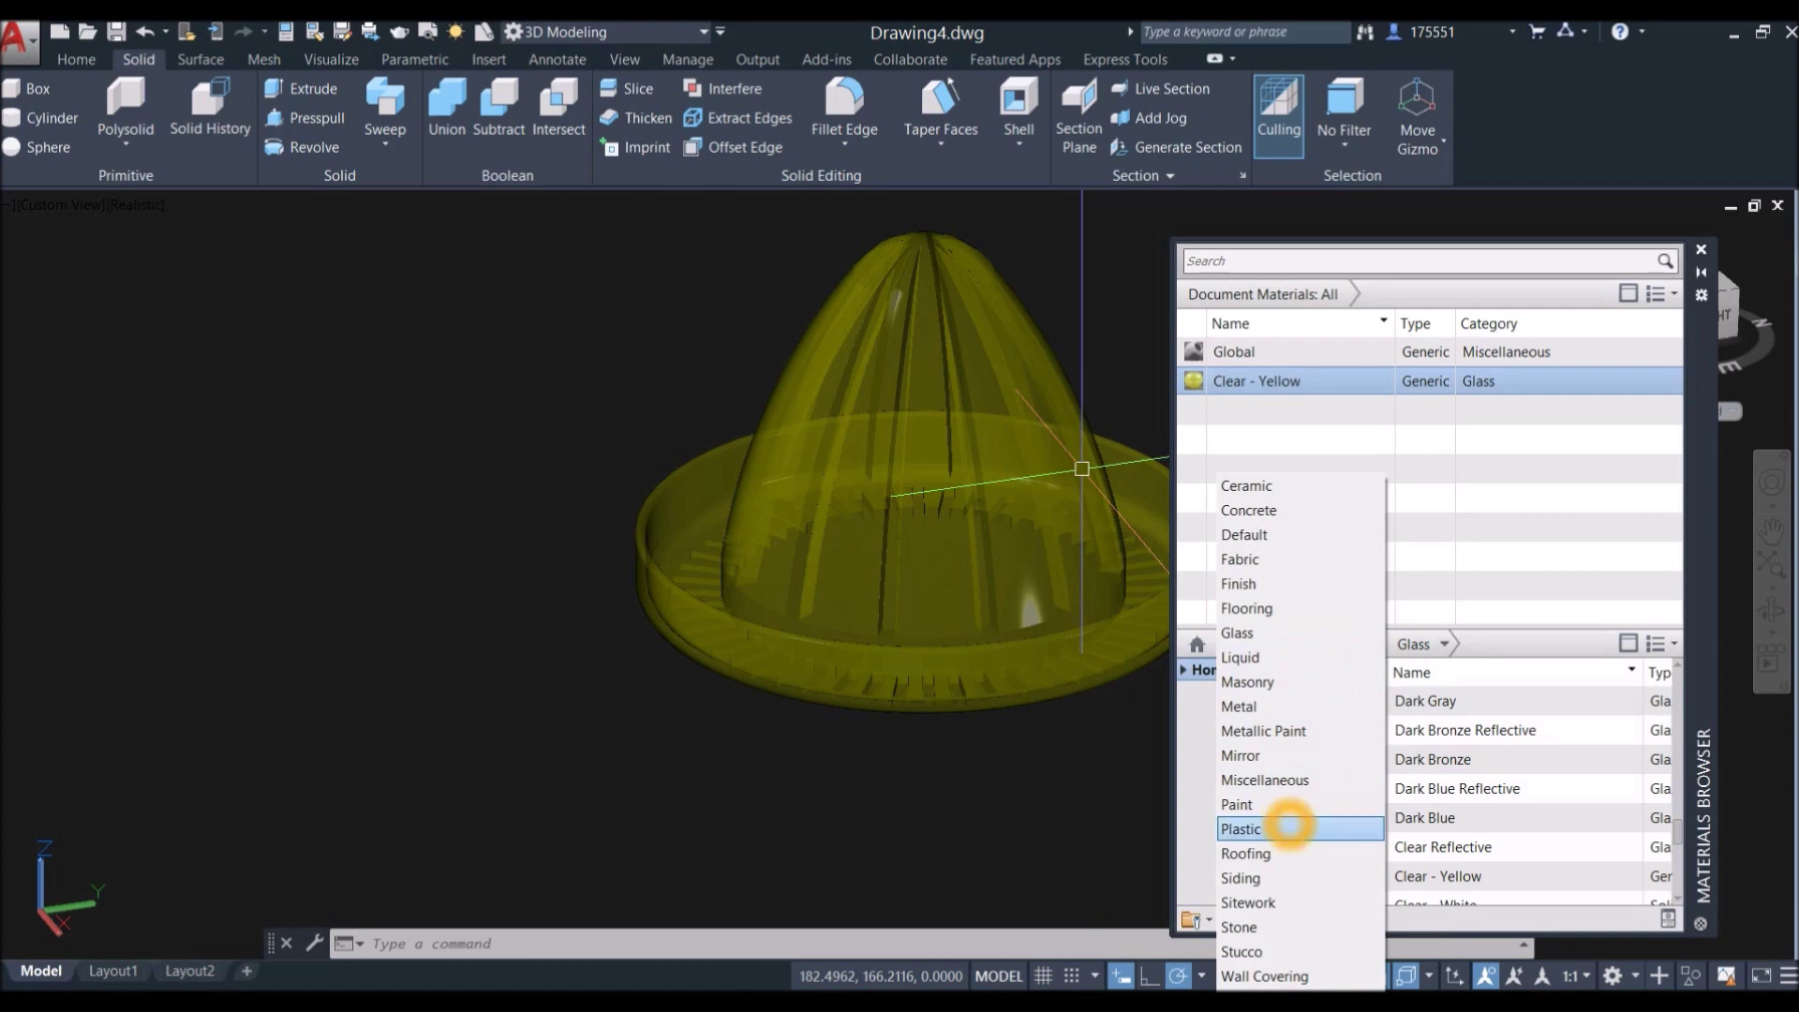
left_click(1290, 825)
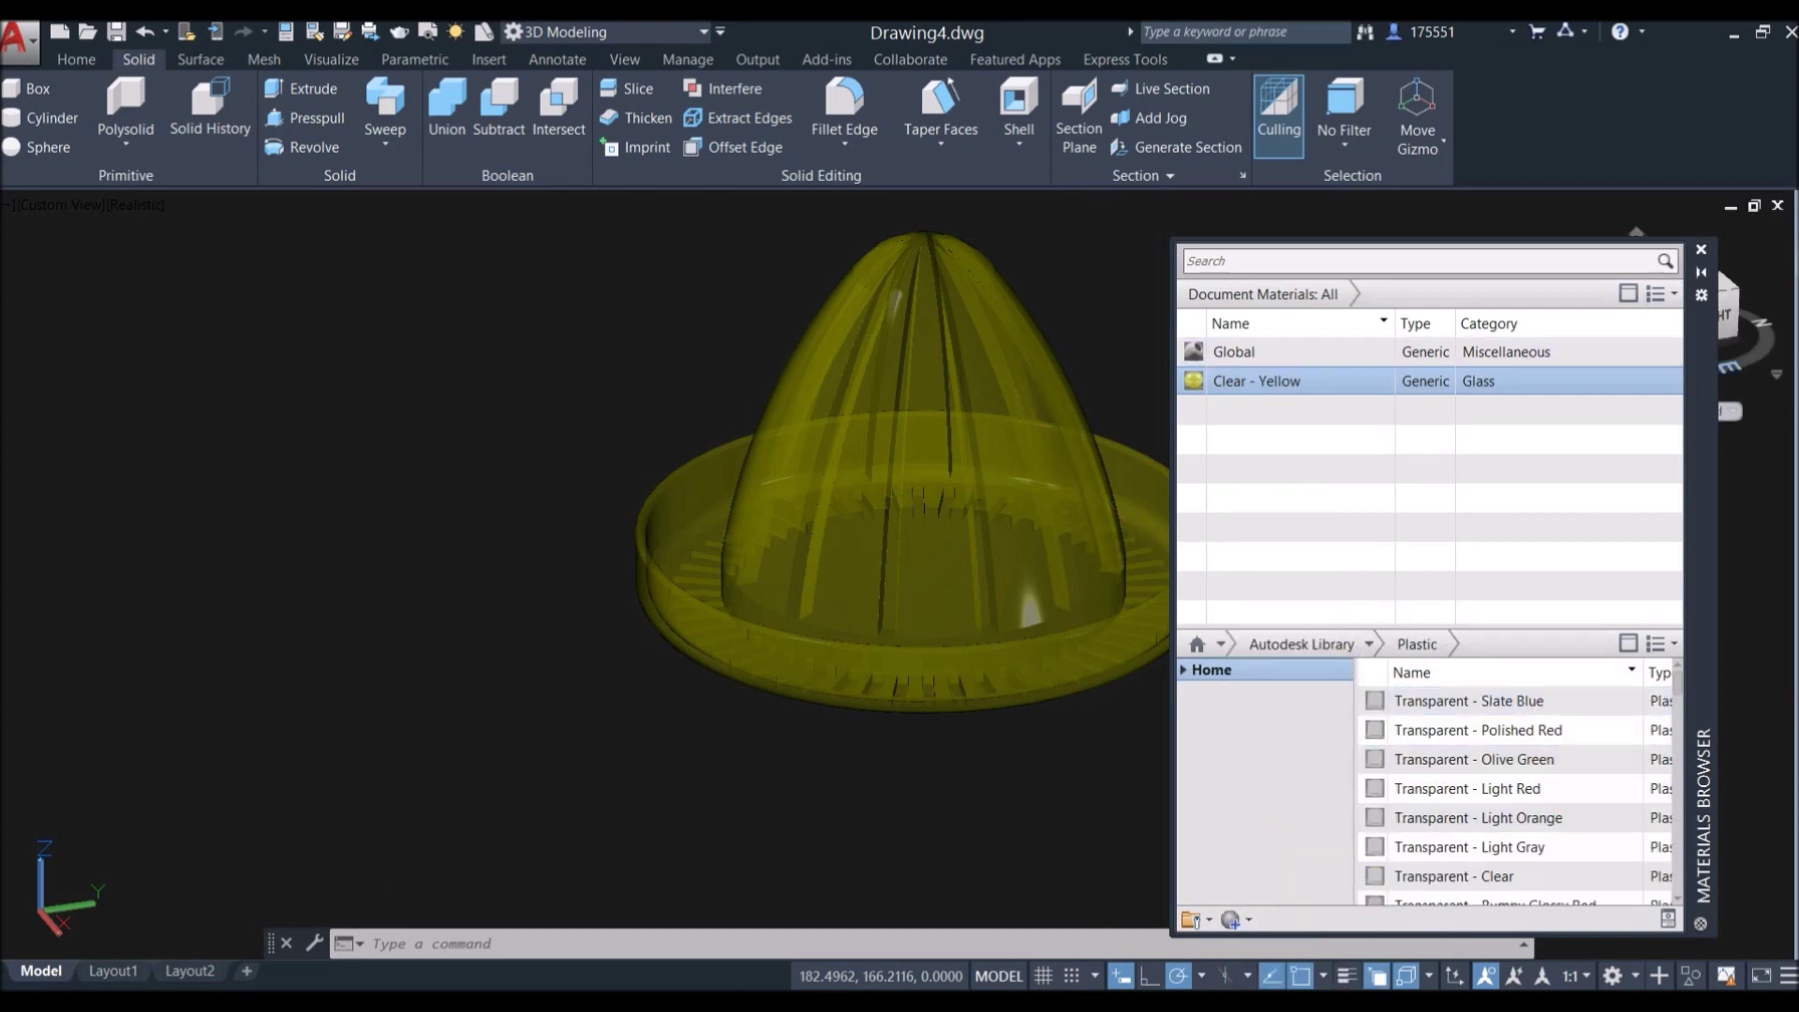
Step: Add Smooth - Yellow plastic to Document Materials and assign it to the juicer
left_click_drag(1711, 381, 1597, 163)
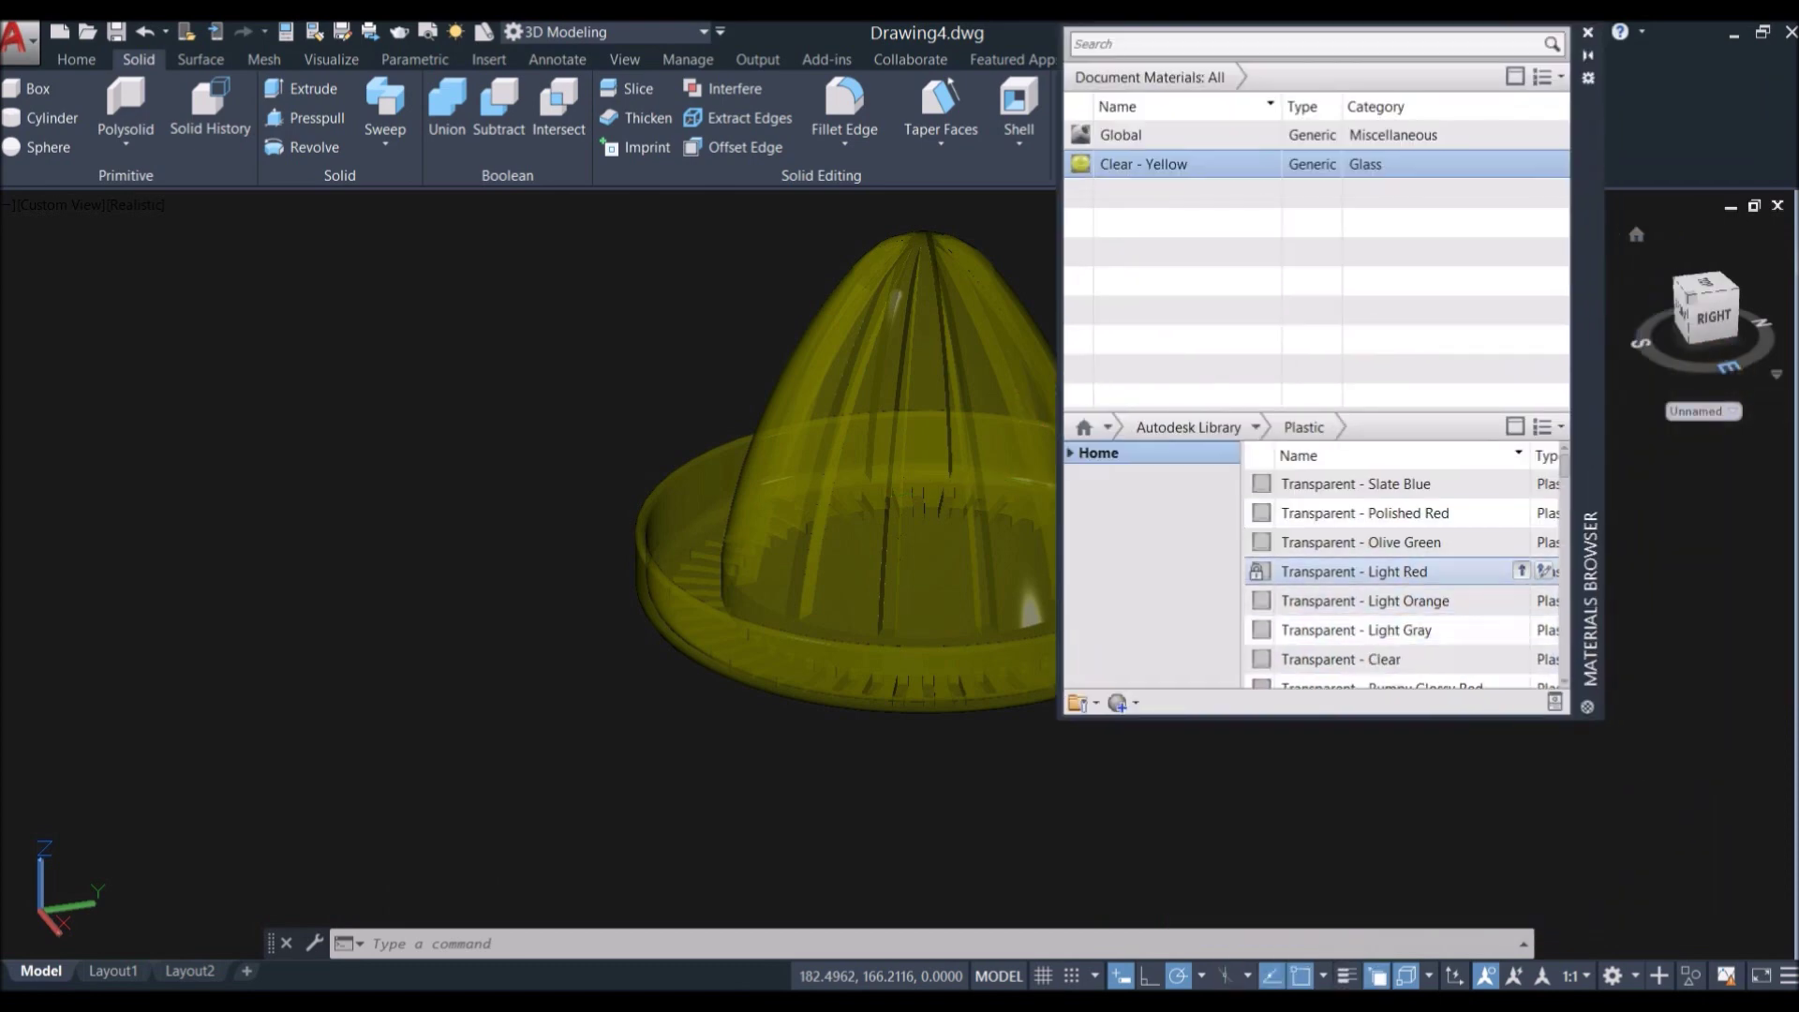
left_click(1563, 515)
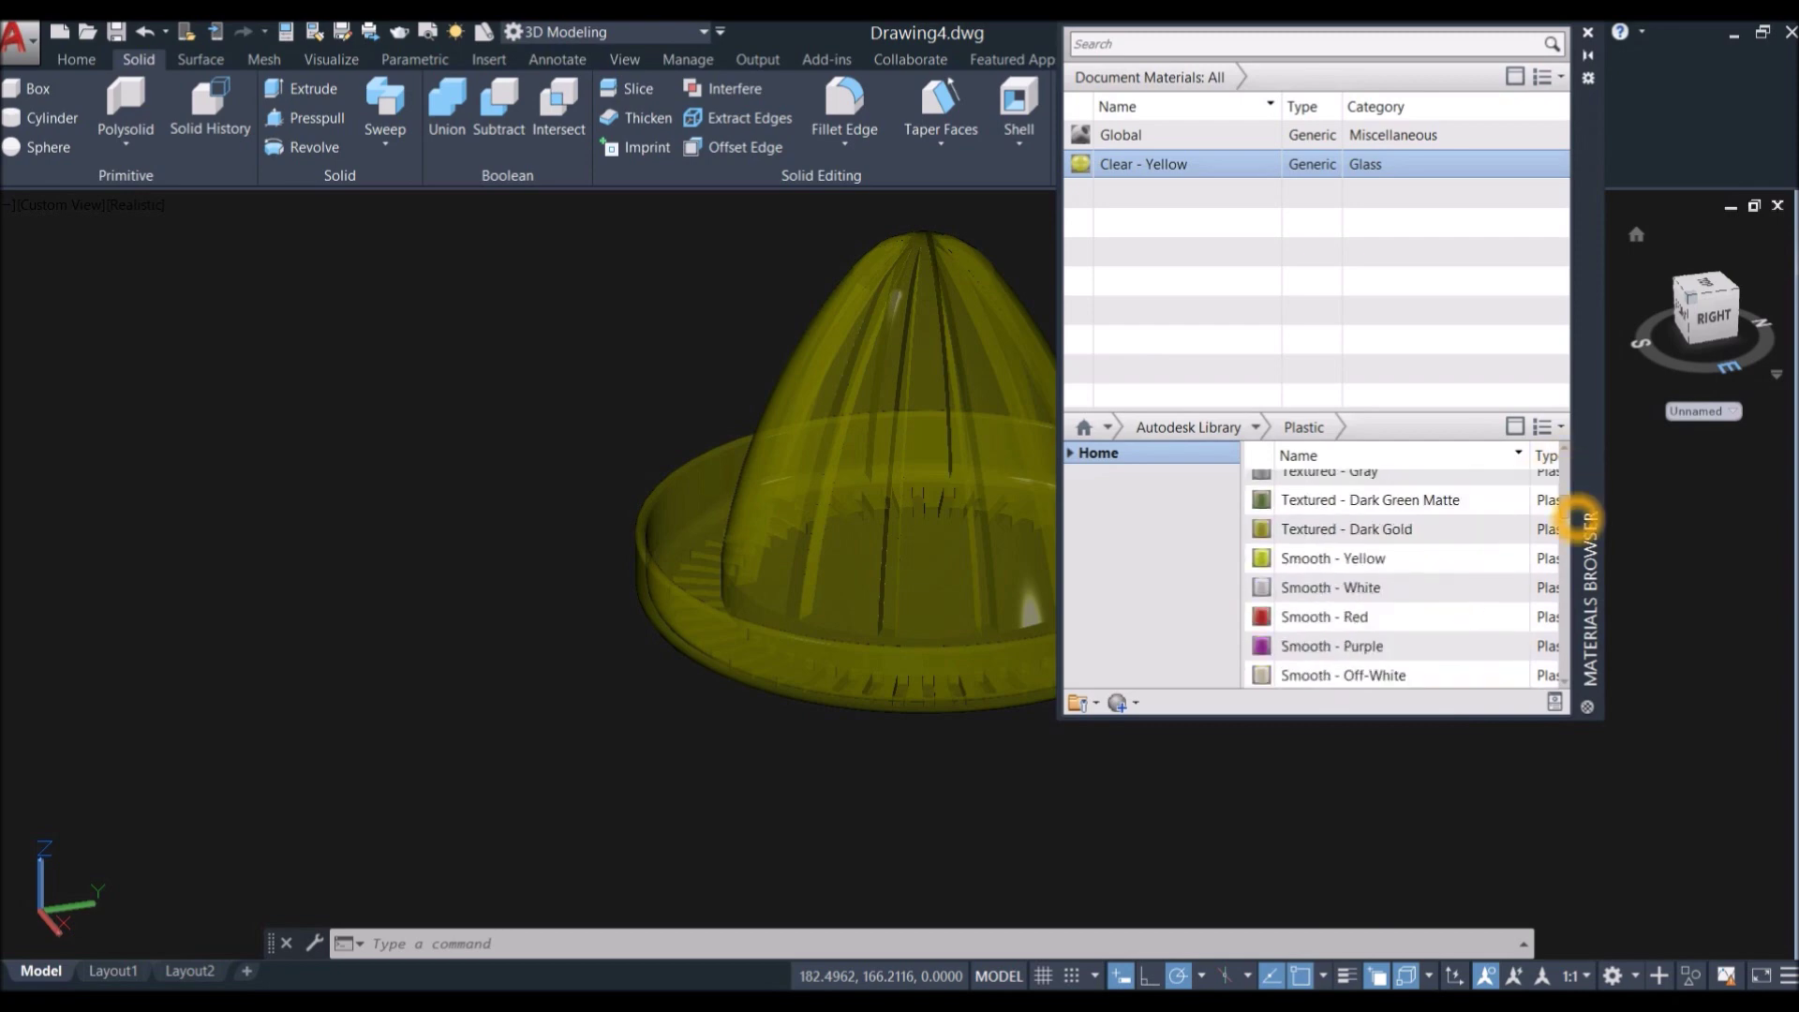
left_click(1443, 555)
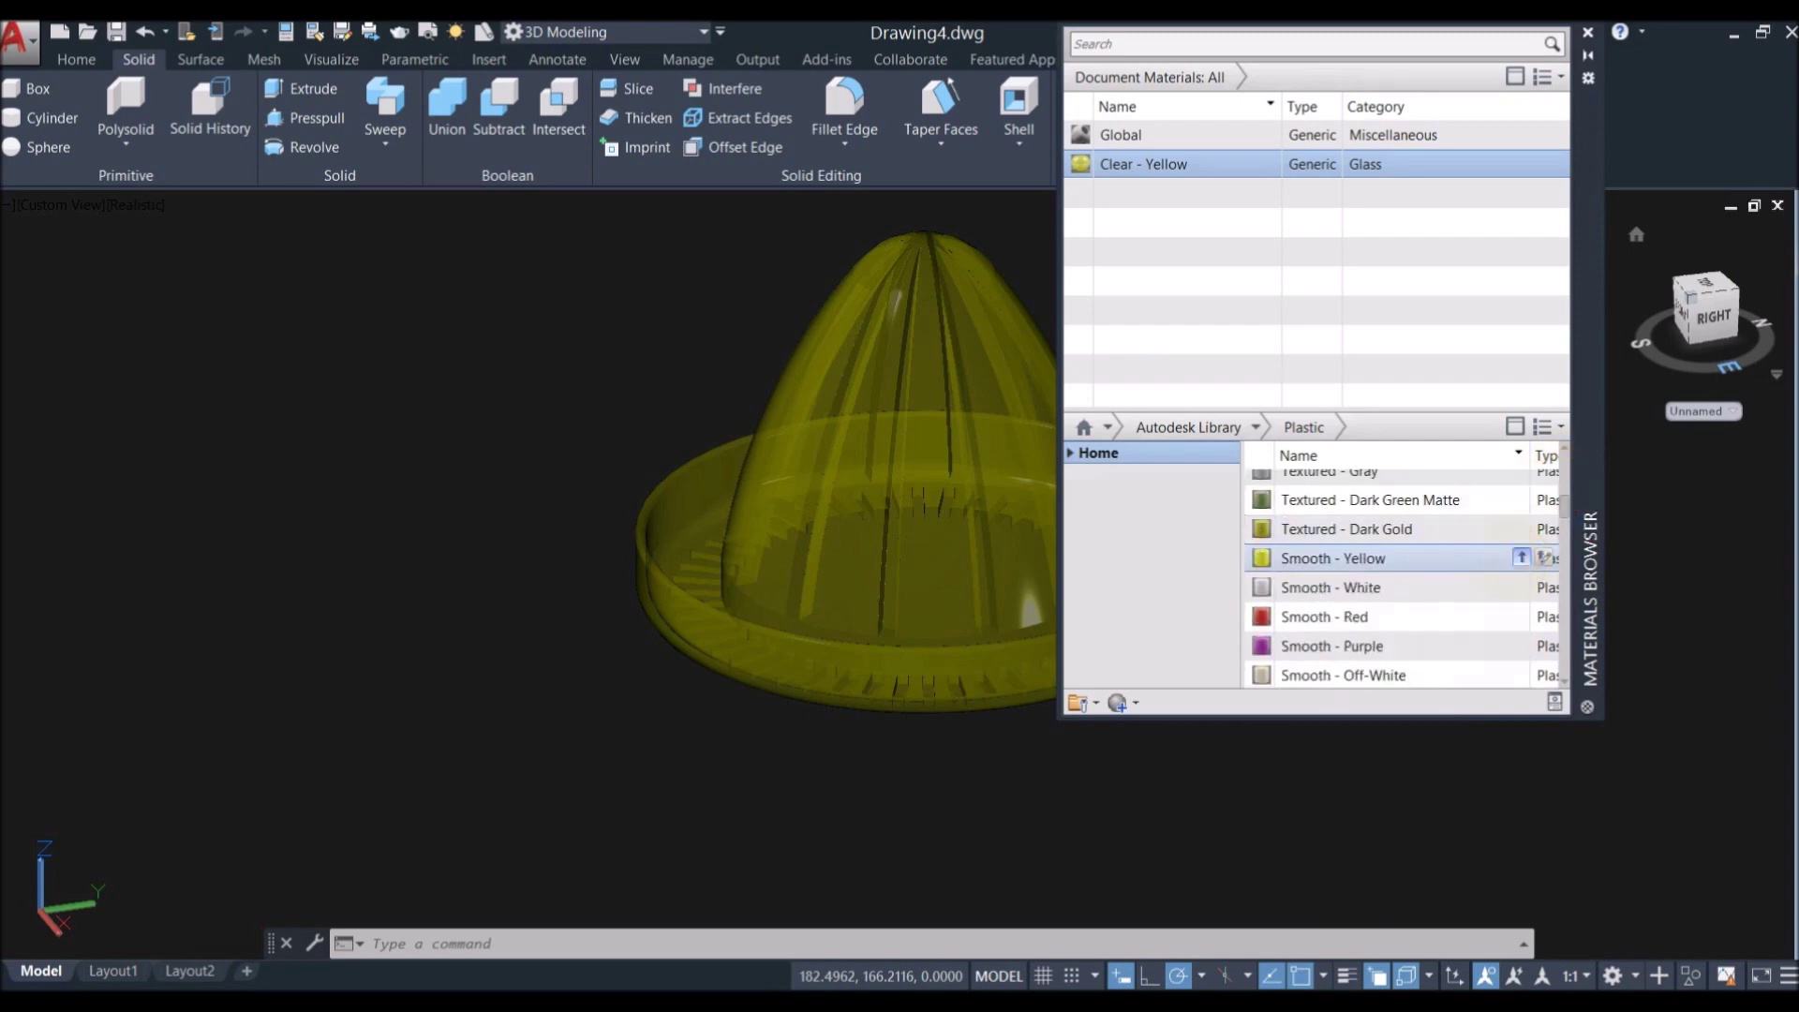
left_click(1520, 556)
left_click(1151, 136)
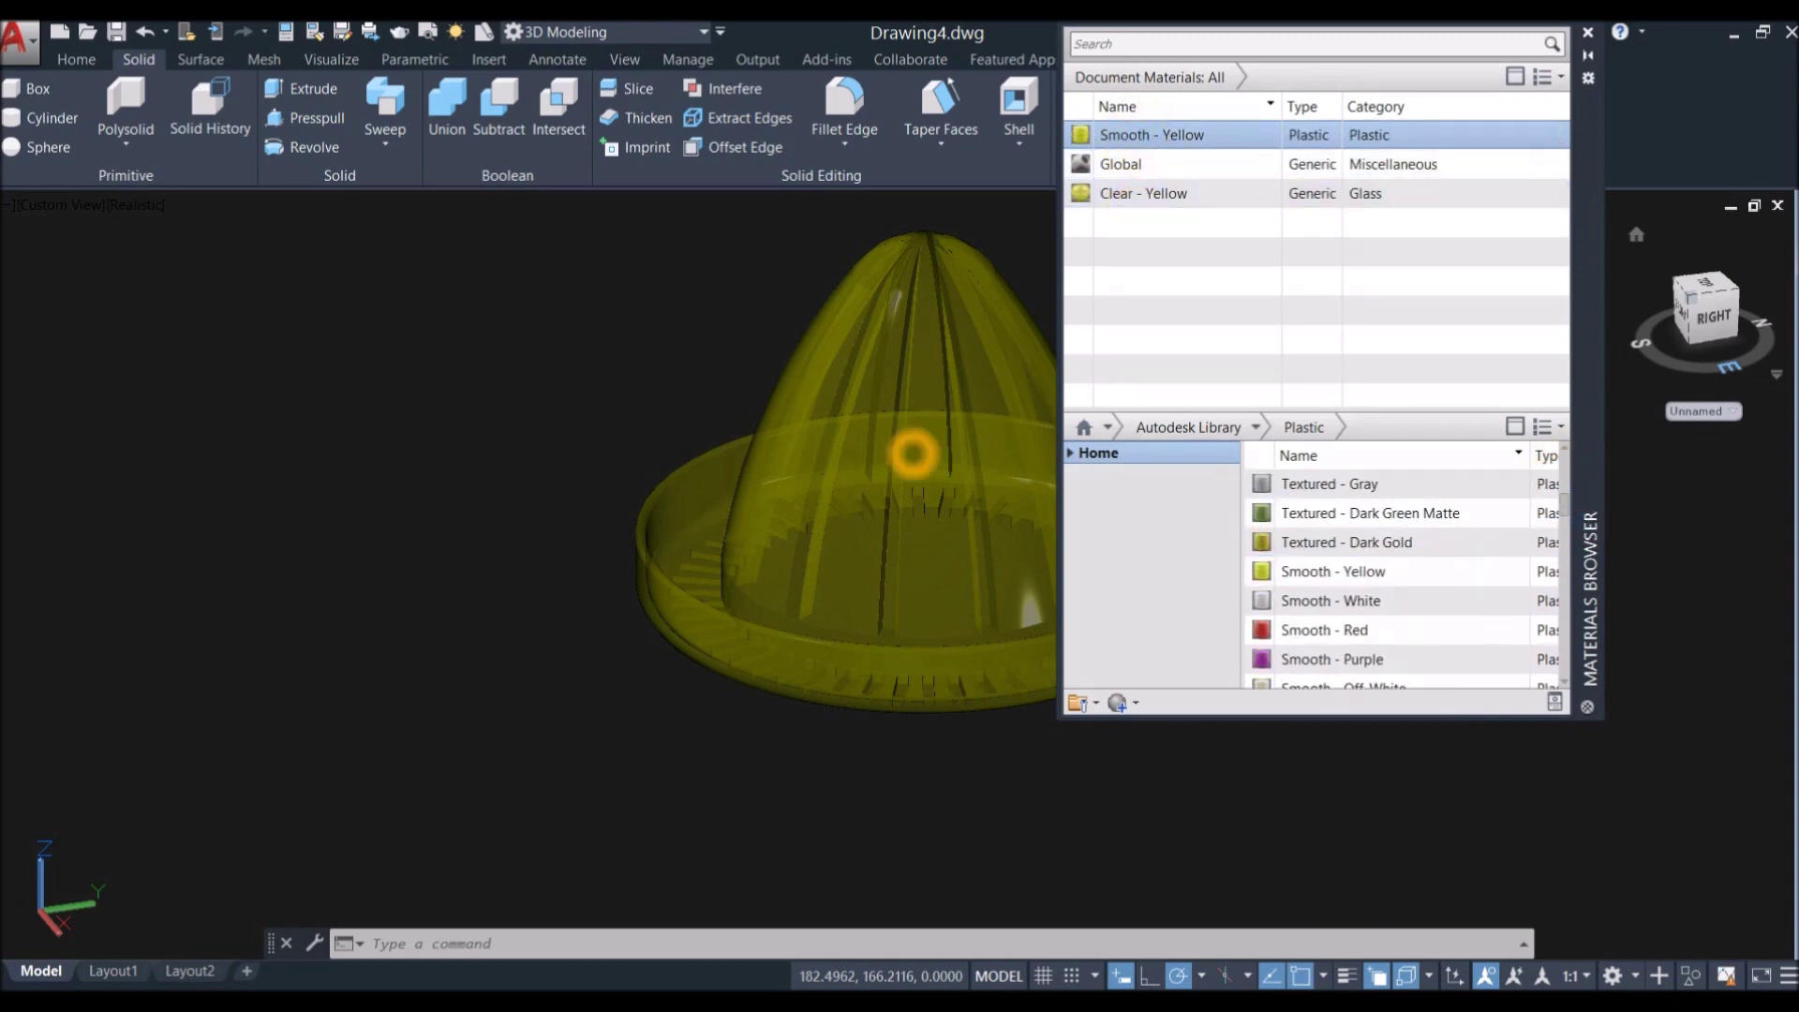
left_click(915, 453)
key("Escape")
Step: Orbit the juicer to a lower angle and window-select the small objects above it
middle_click_drag(659, 610, 414, 605)
scroll(422, 576, "down", 3)
middle_click_drag(450, 262, 795, 476, "shift")
scroll(723, 553, "up", 5)
scroll(751, 487, "down", 4)
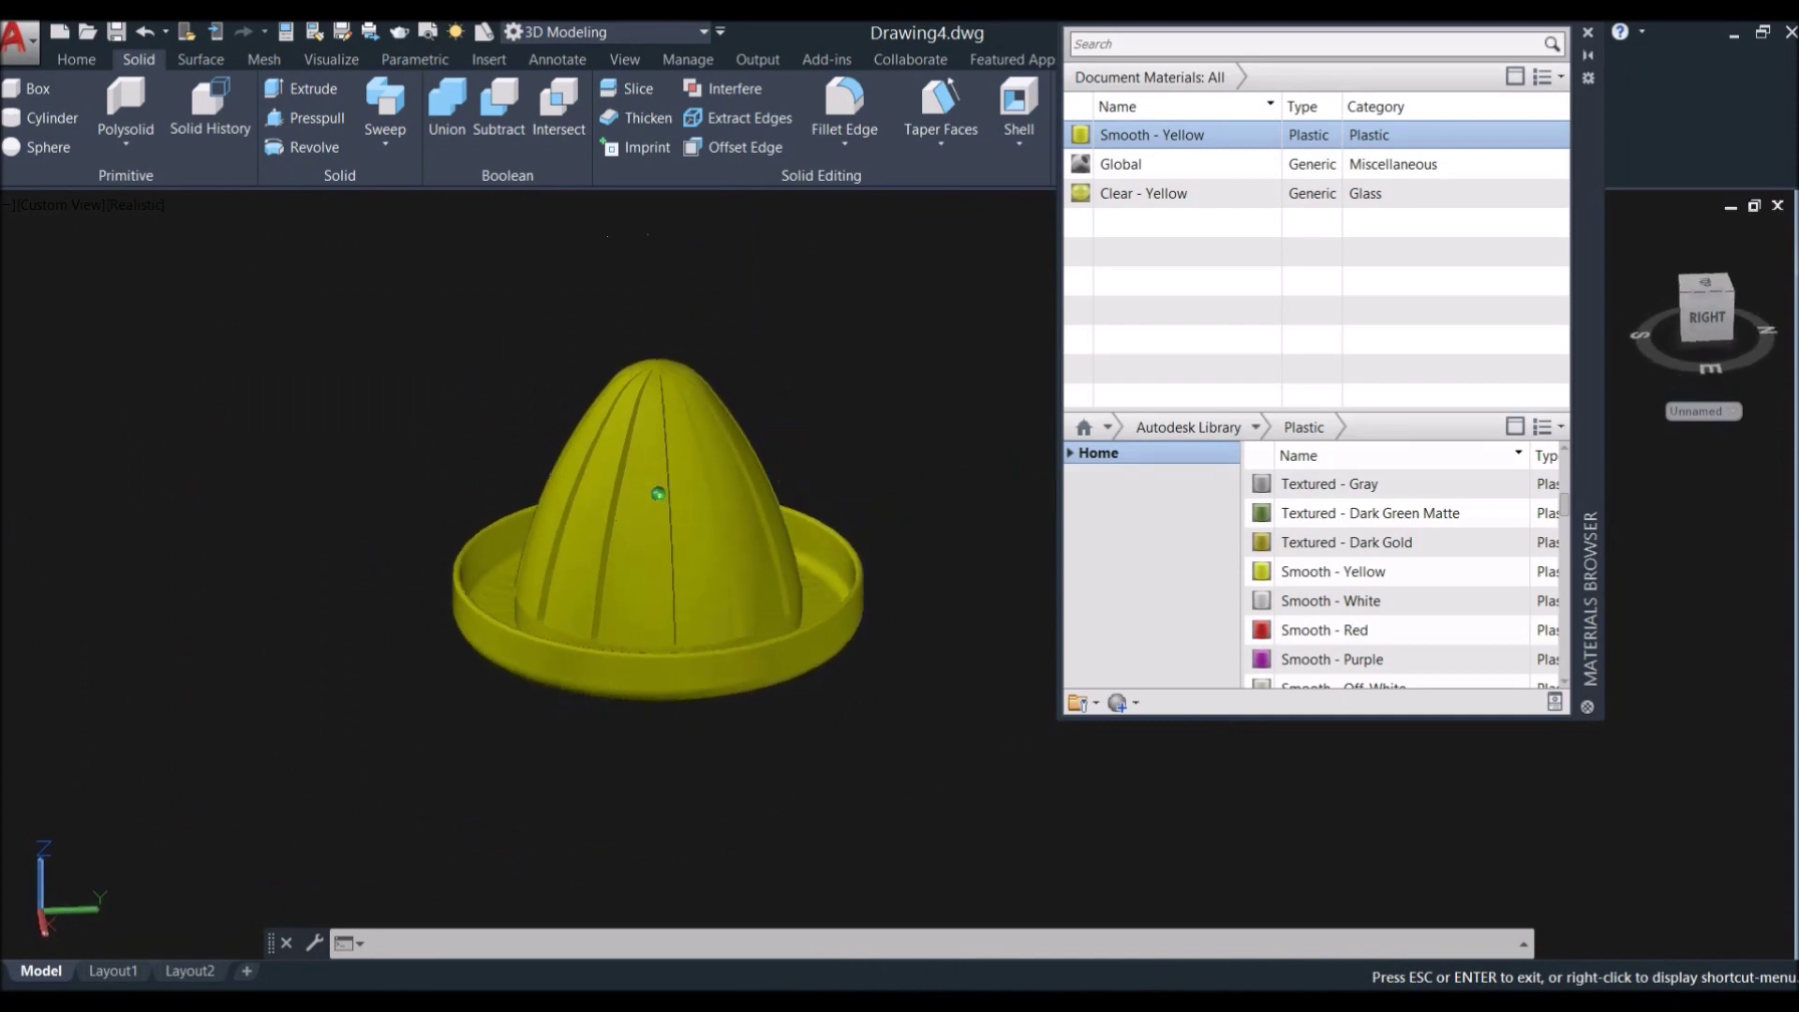
middle_click_drag(690, 381, 731, 457)
left_click(719, 361)
left_click(584, 288)
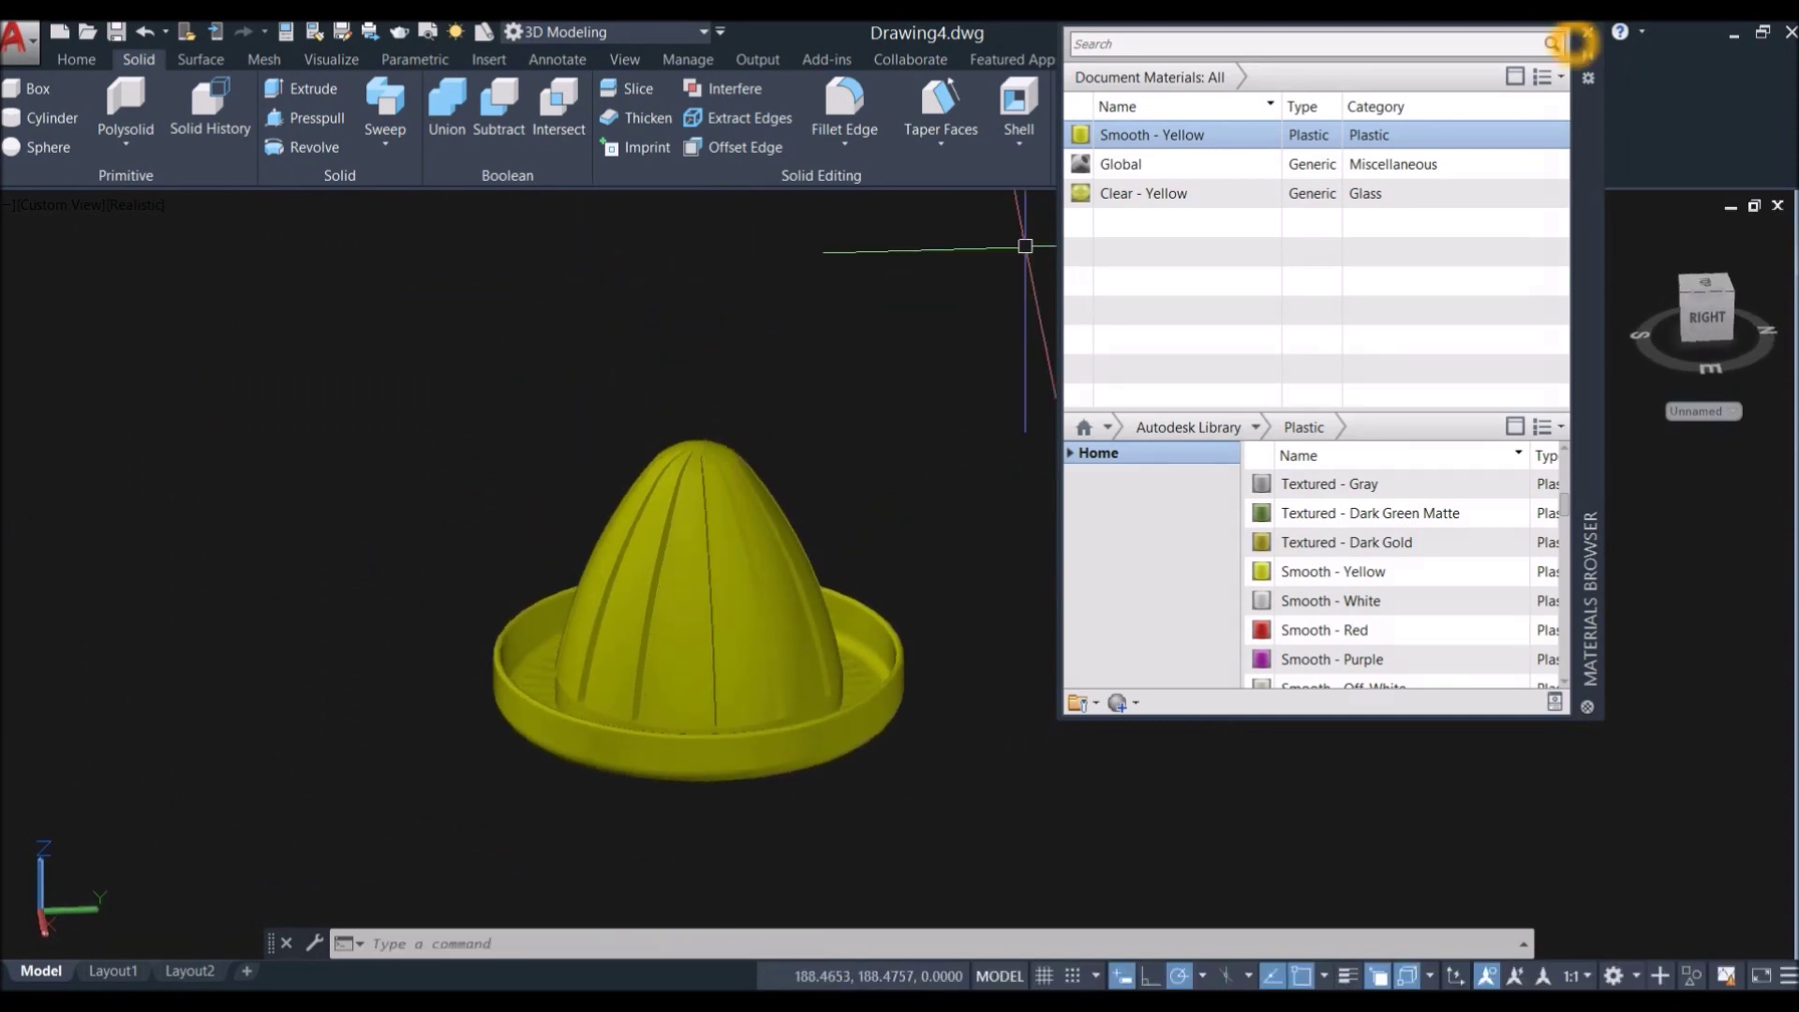
Step: Close the Materials Browser and view the yellow juicer's slotted tray from above
left_click(1586, 33)
middle_click_drag(614, 646, 904, 555, "shift")
middle_click_drag(750, 548, 740, 551, "shift")
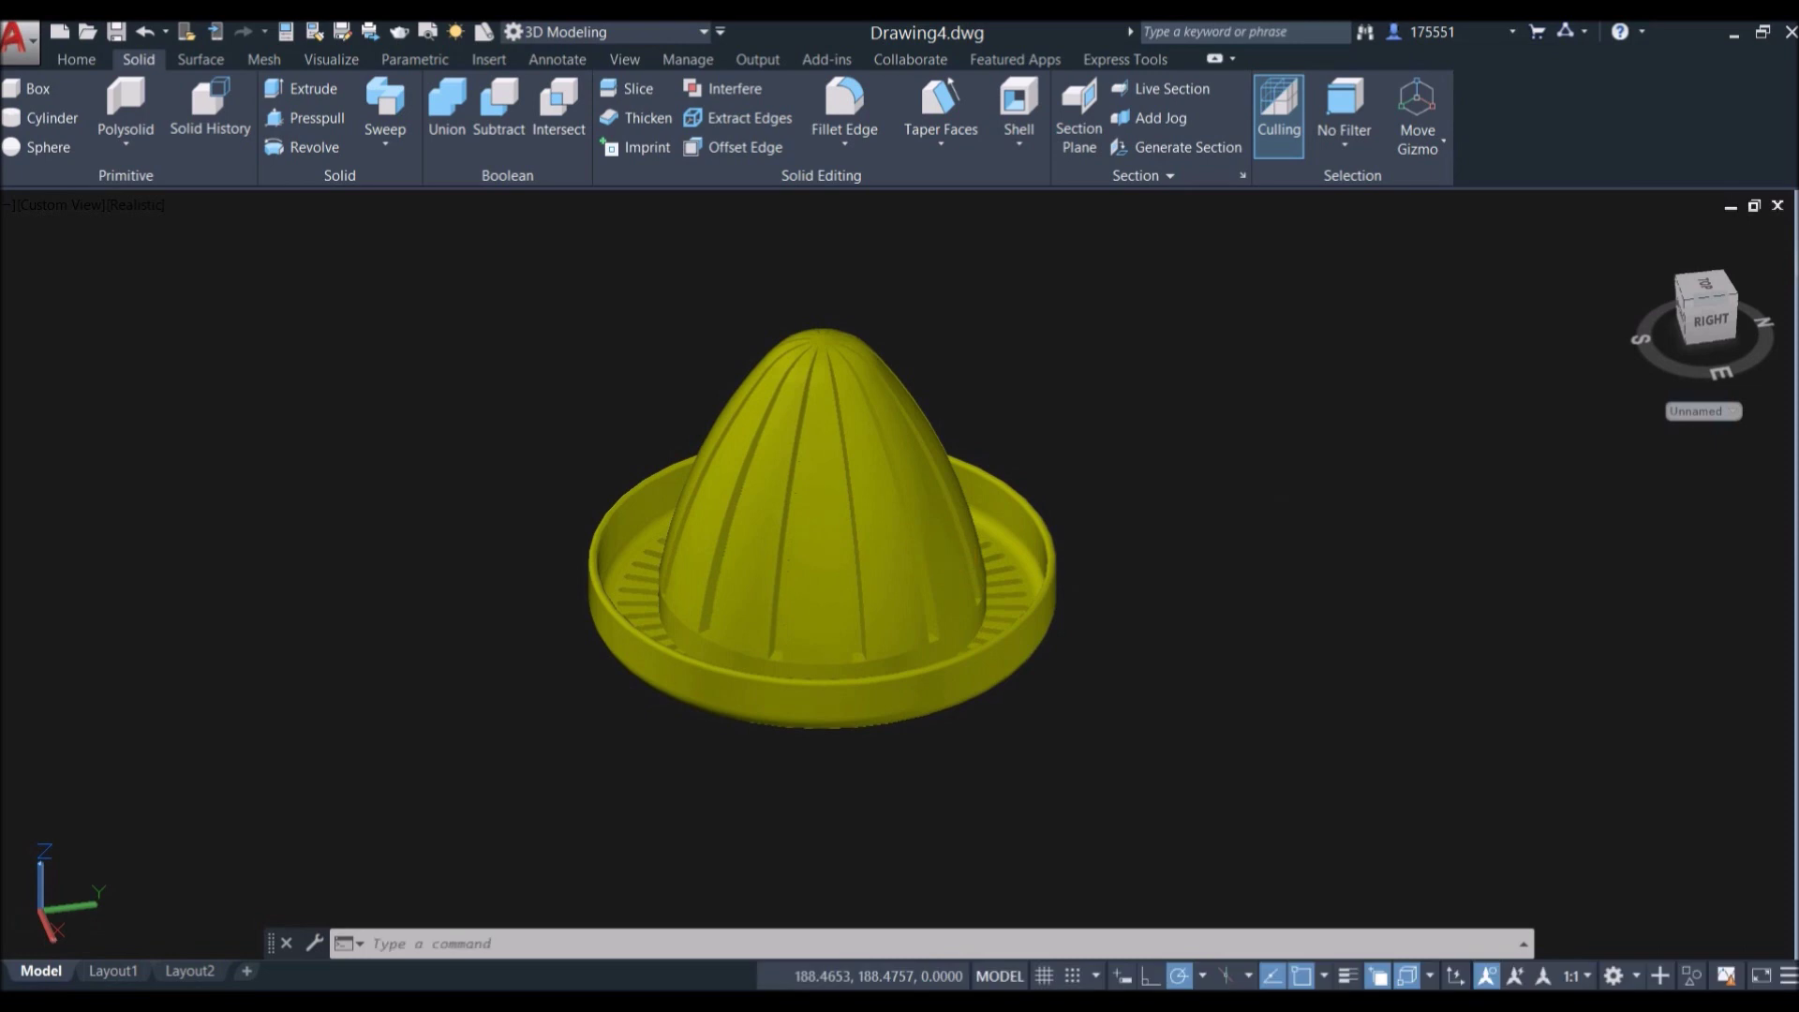
scroll(962, 548, "up", 3)
middle_click_drag(962, 550, 801, 586, "shift")
scroll(800, 587, "down", 2)
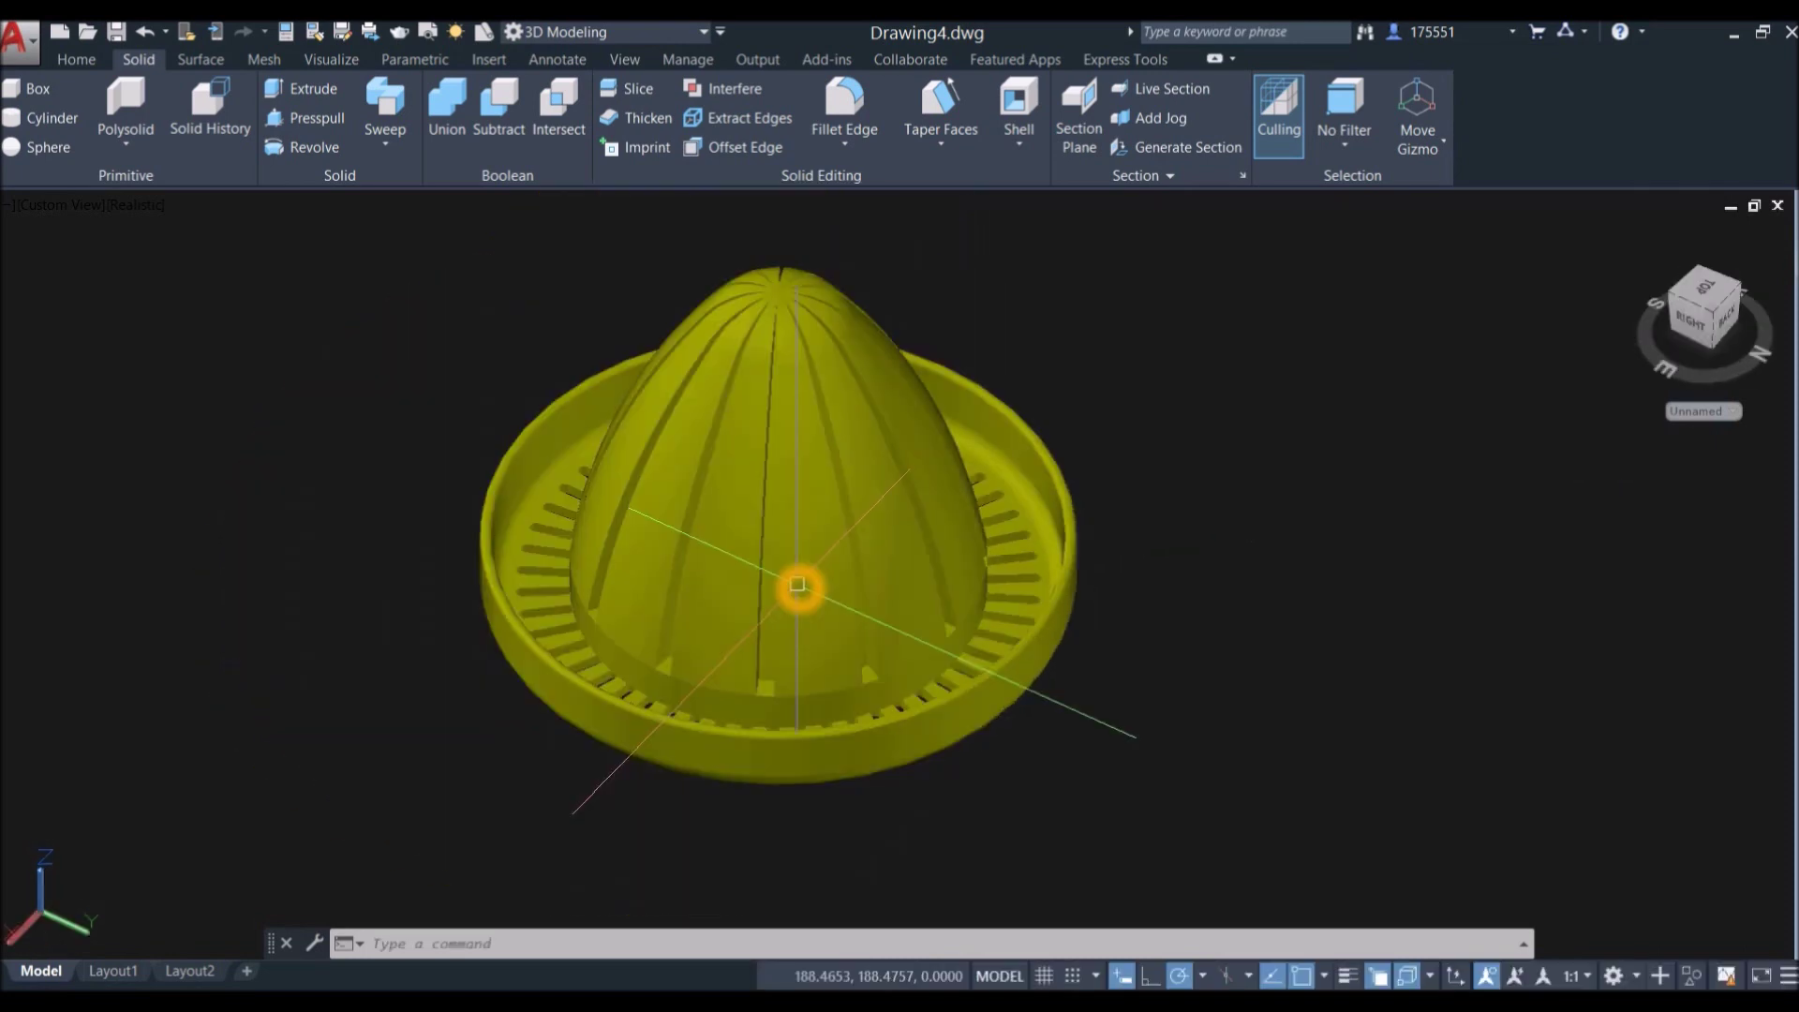